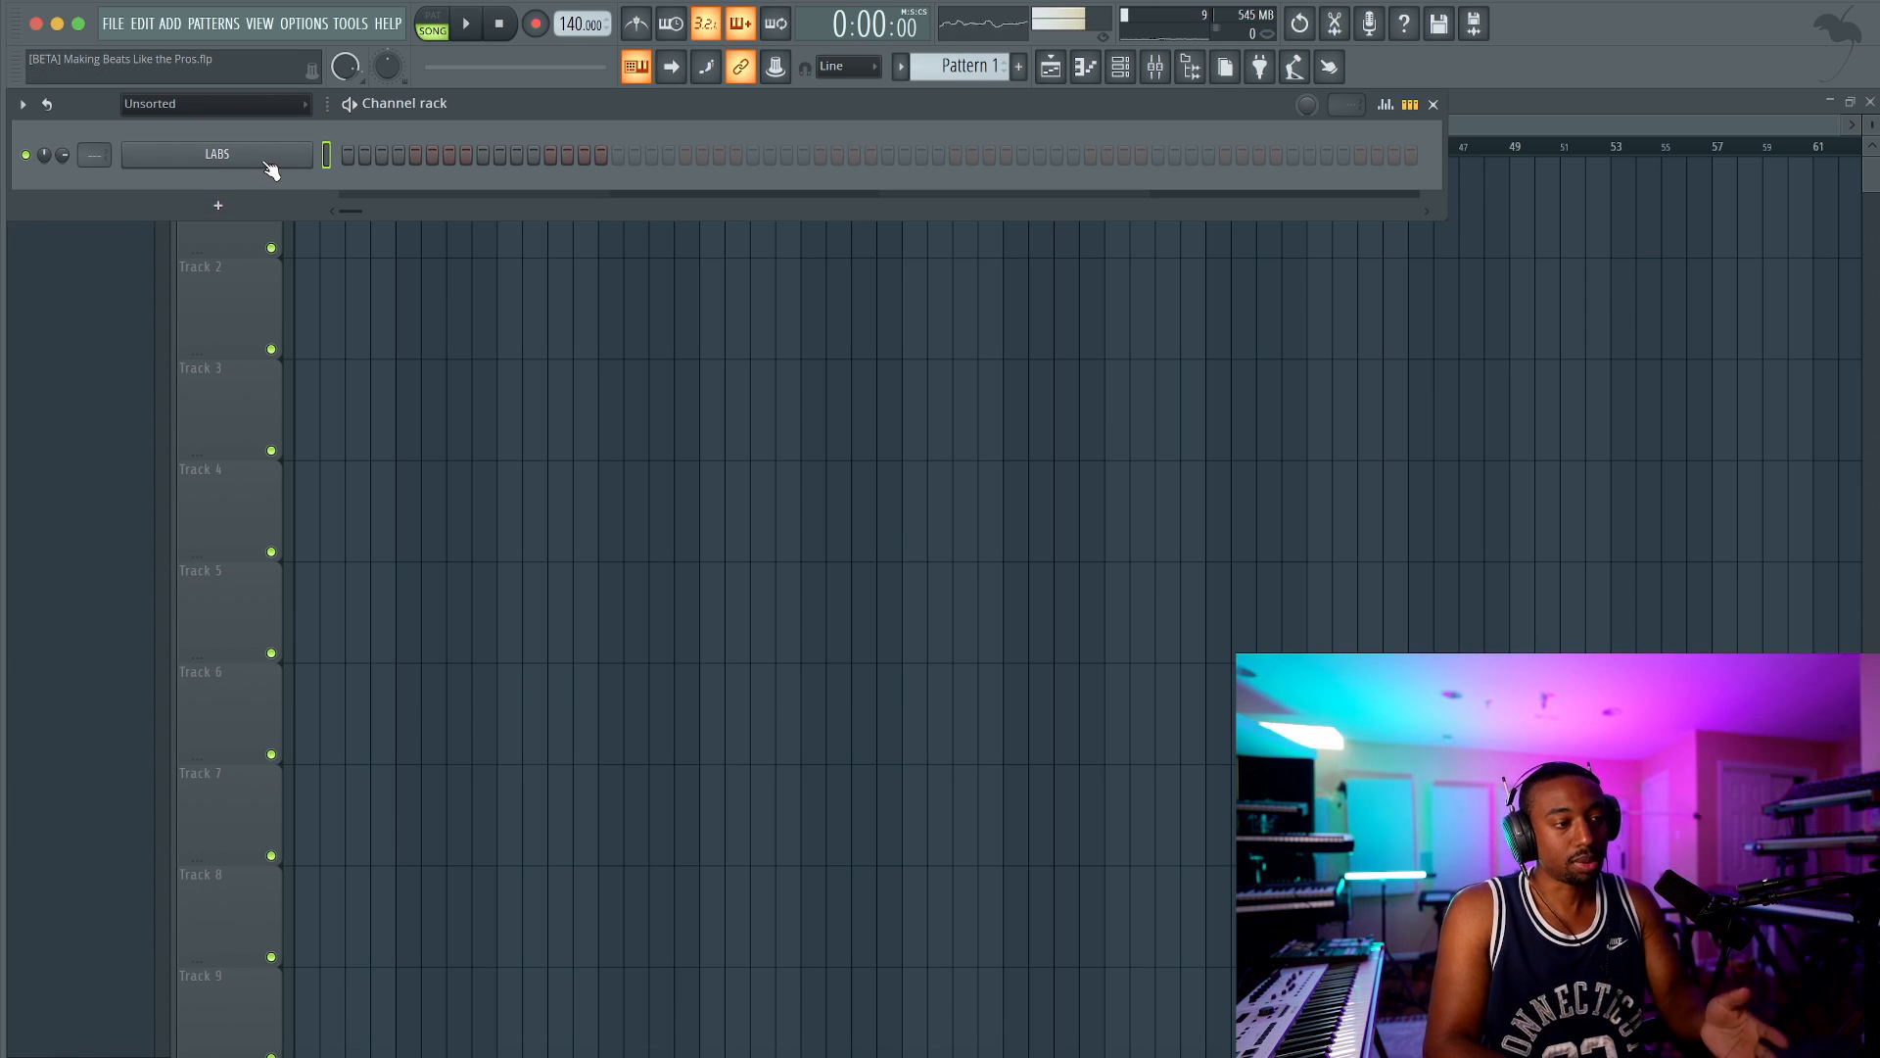
Step: Look through the LABS instrument's preset list and close the plugin
{"action": "left_click", "coordinate": [270, 170]}
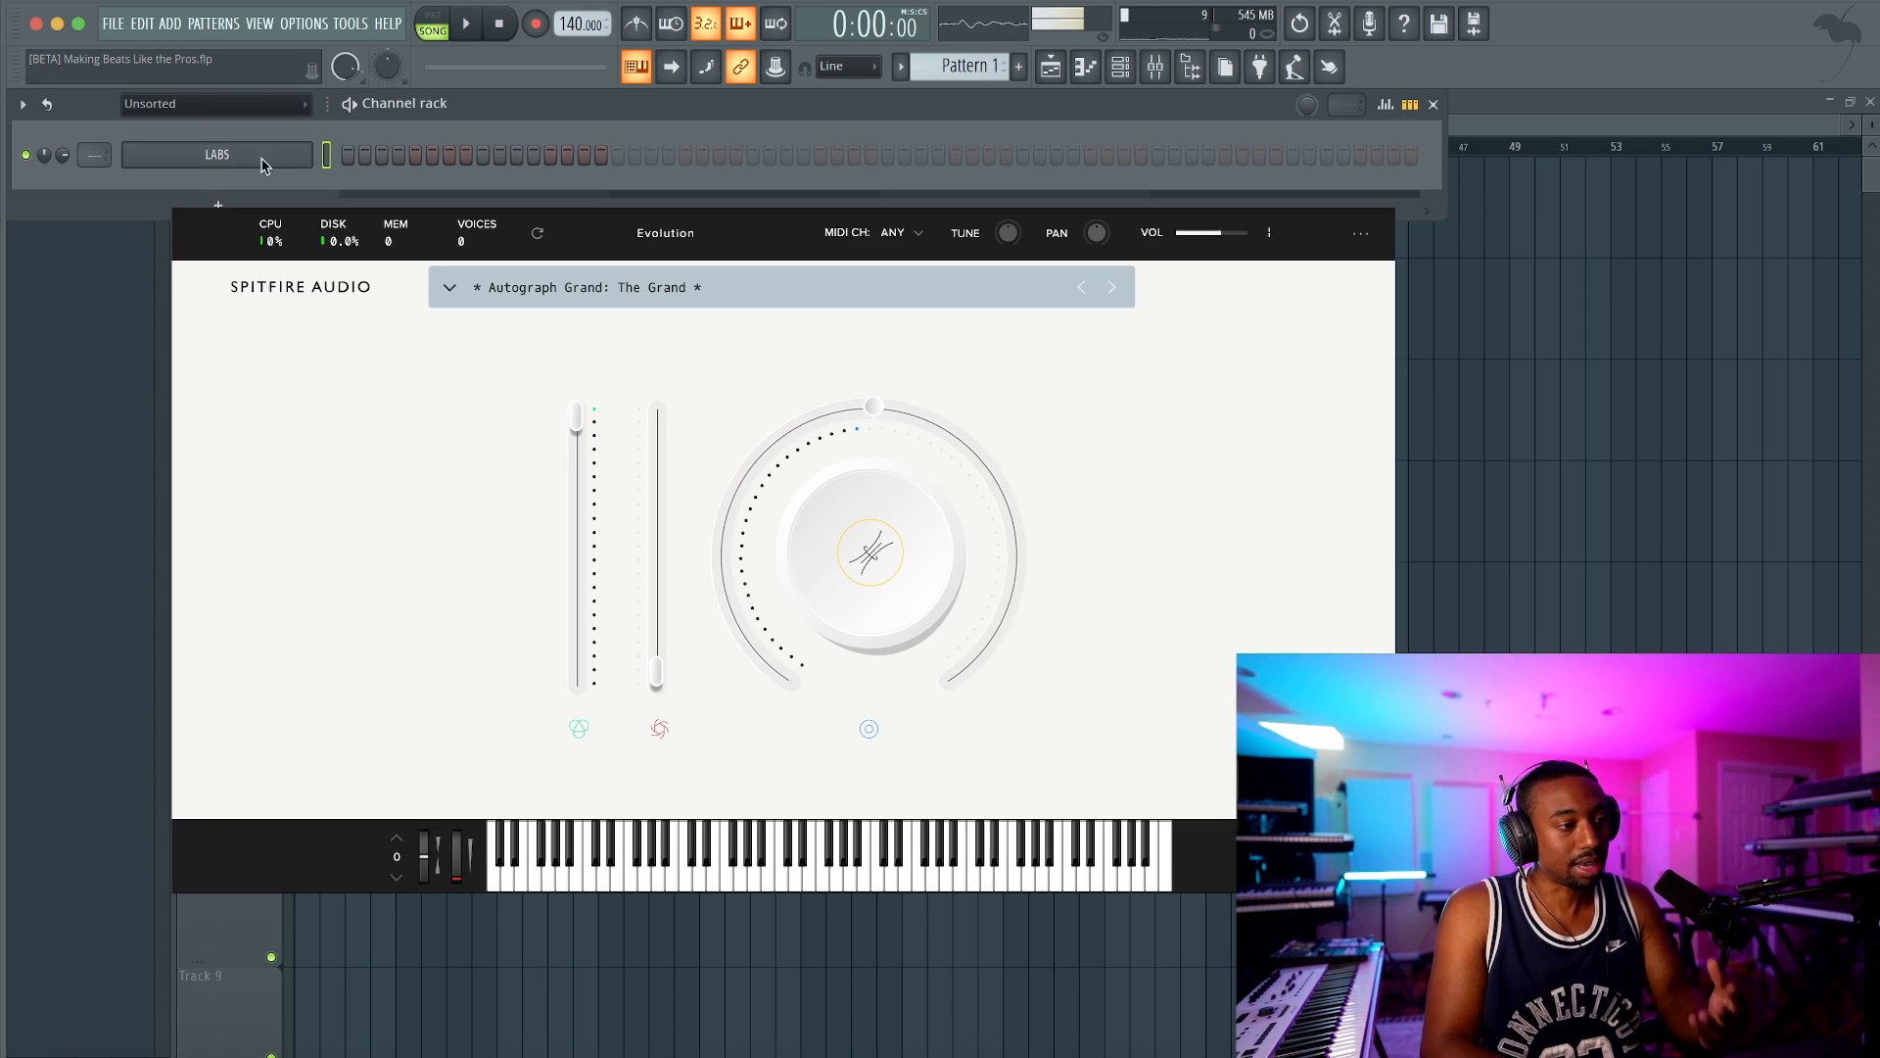
{"action": "left_click", "coordinate": [447, 292]}
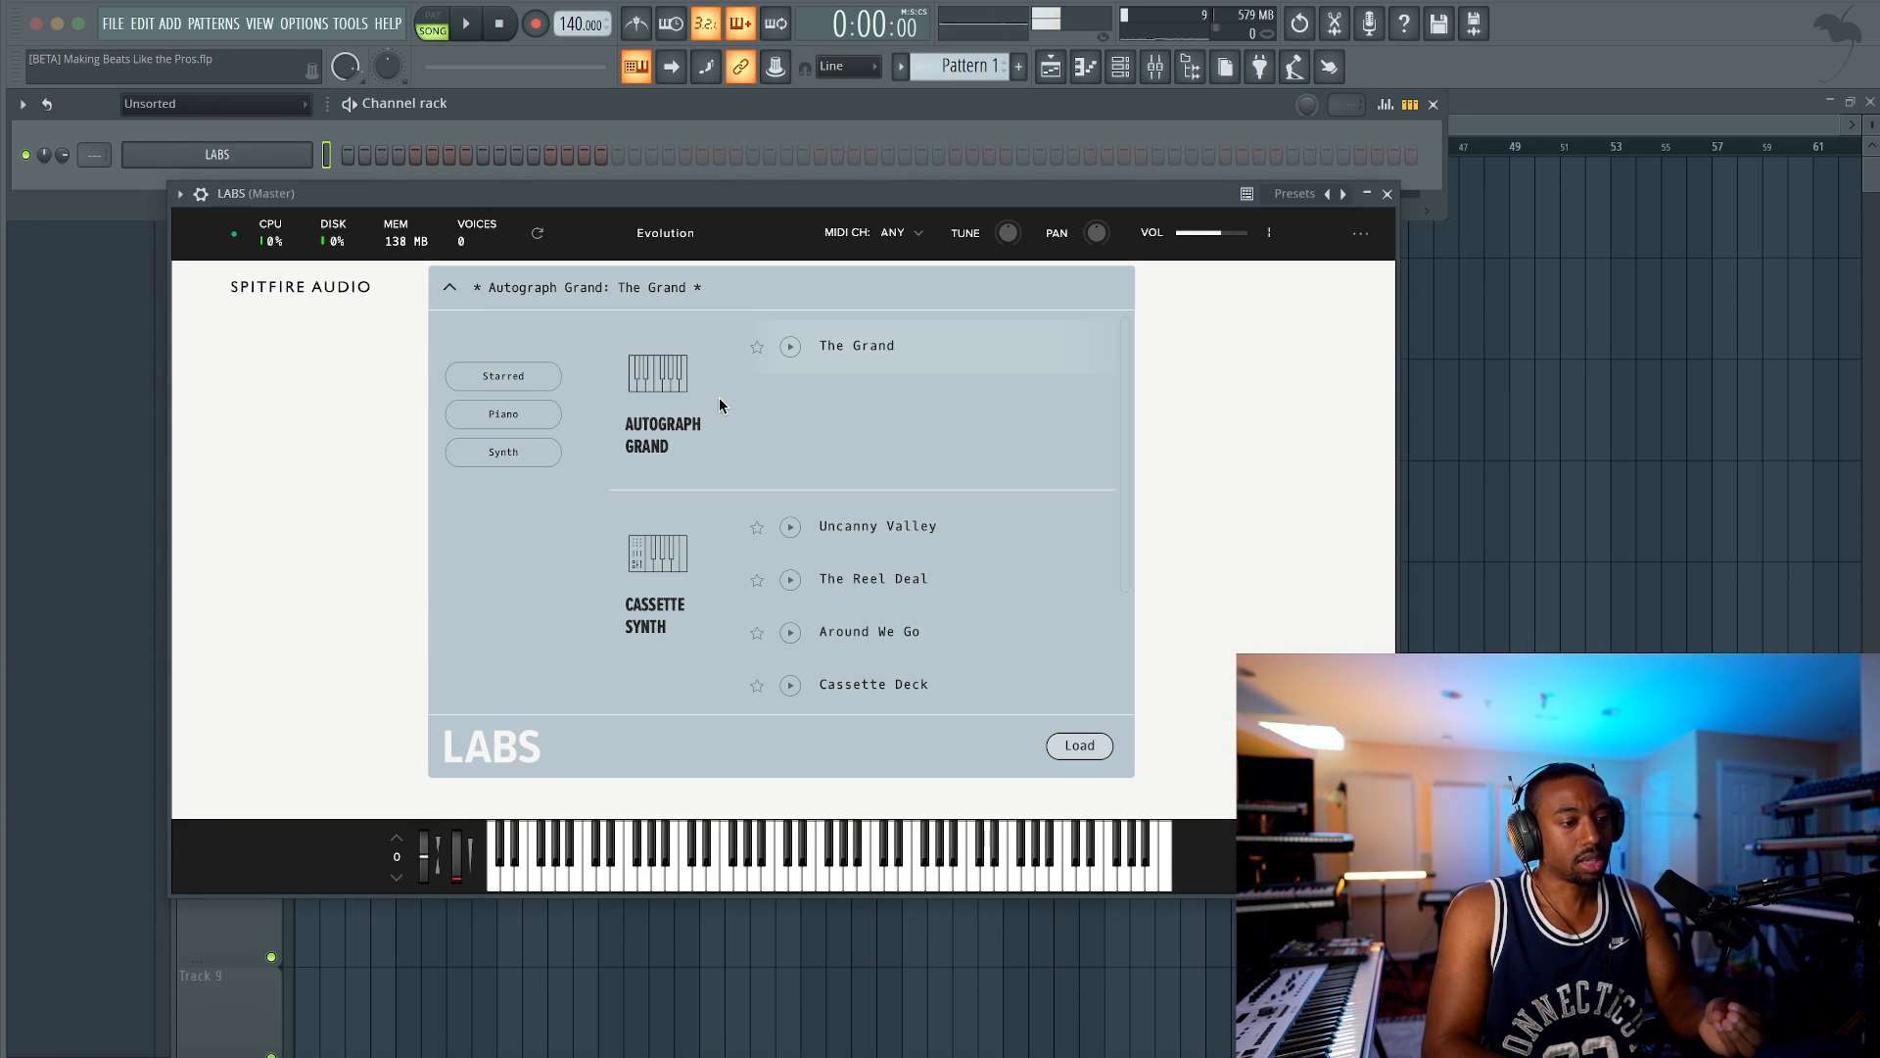
{"action": "left_click", "coordinate": [1291, 349]}
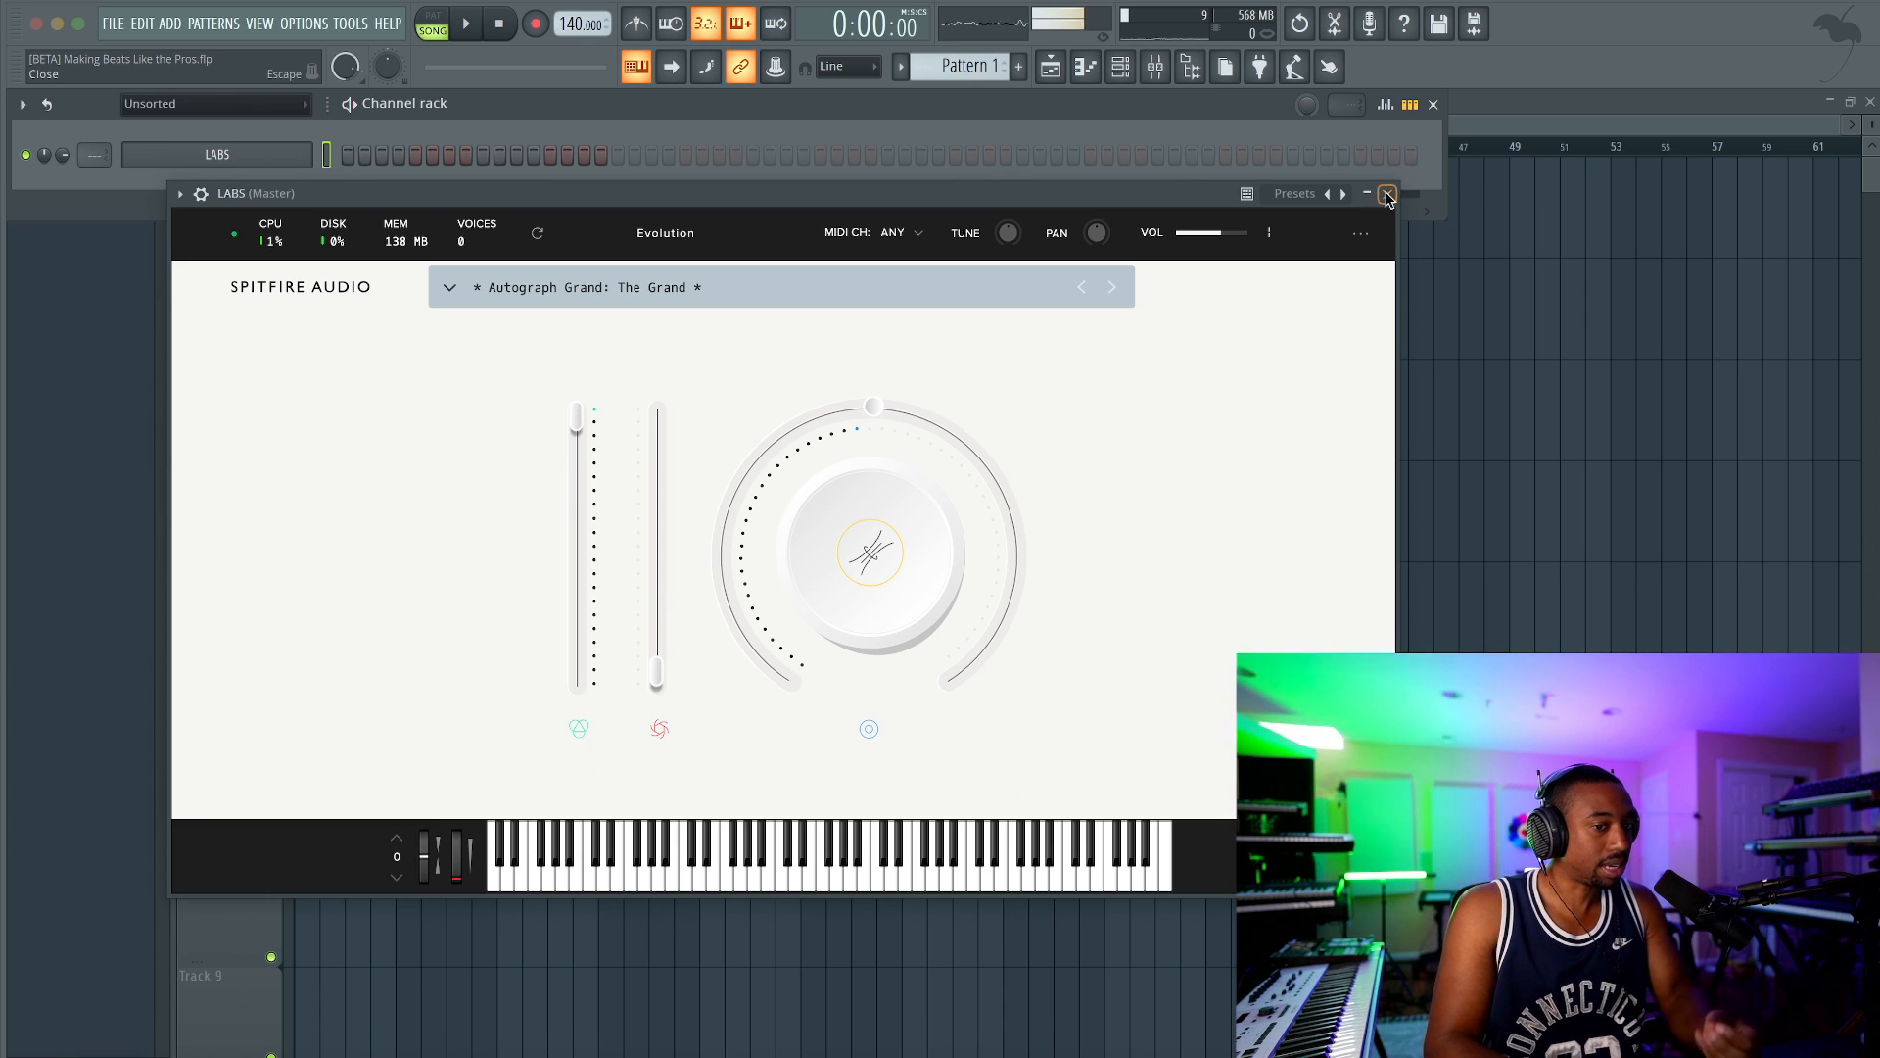
{"action": "left_click", "coordinate": [1388, 194]}
Step: Open the LABS channel's piano roll and draw a one-bar F4 note at the start of bar 1
{"action": "right_click", "coordinate": [297, 154]}
{"action": "left_click", "coordinate": [338, 150]}
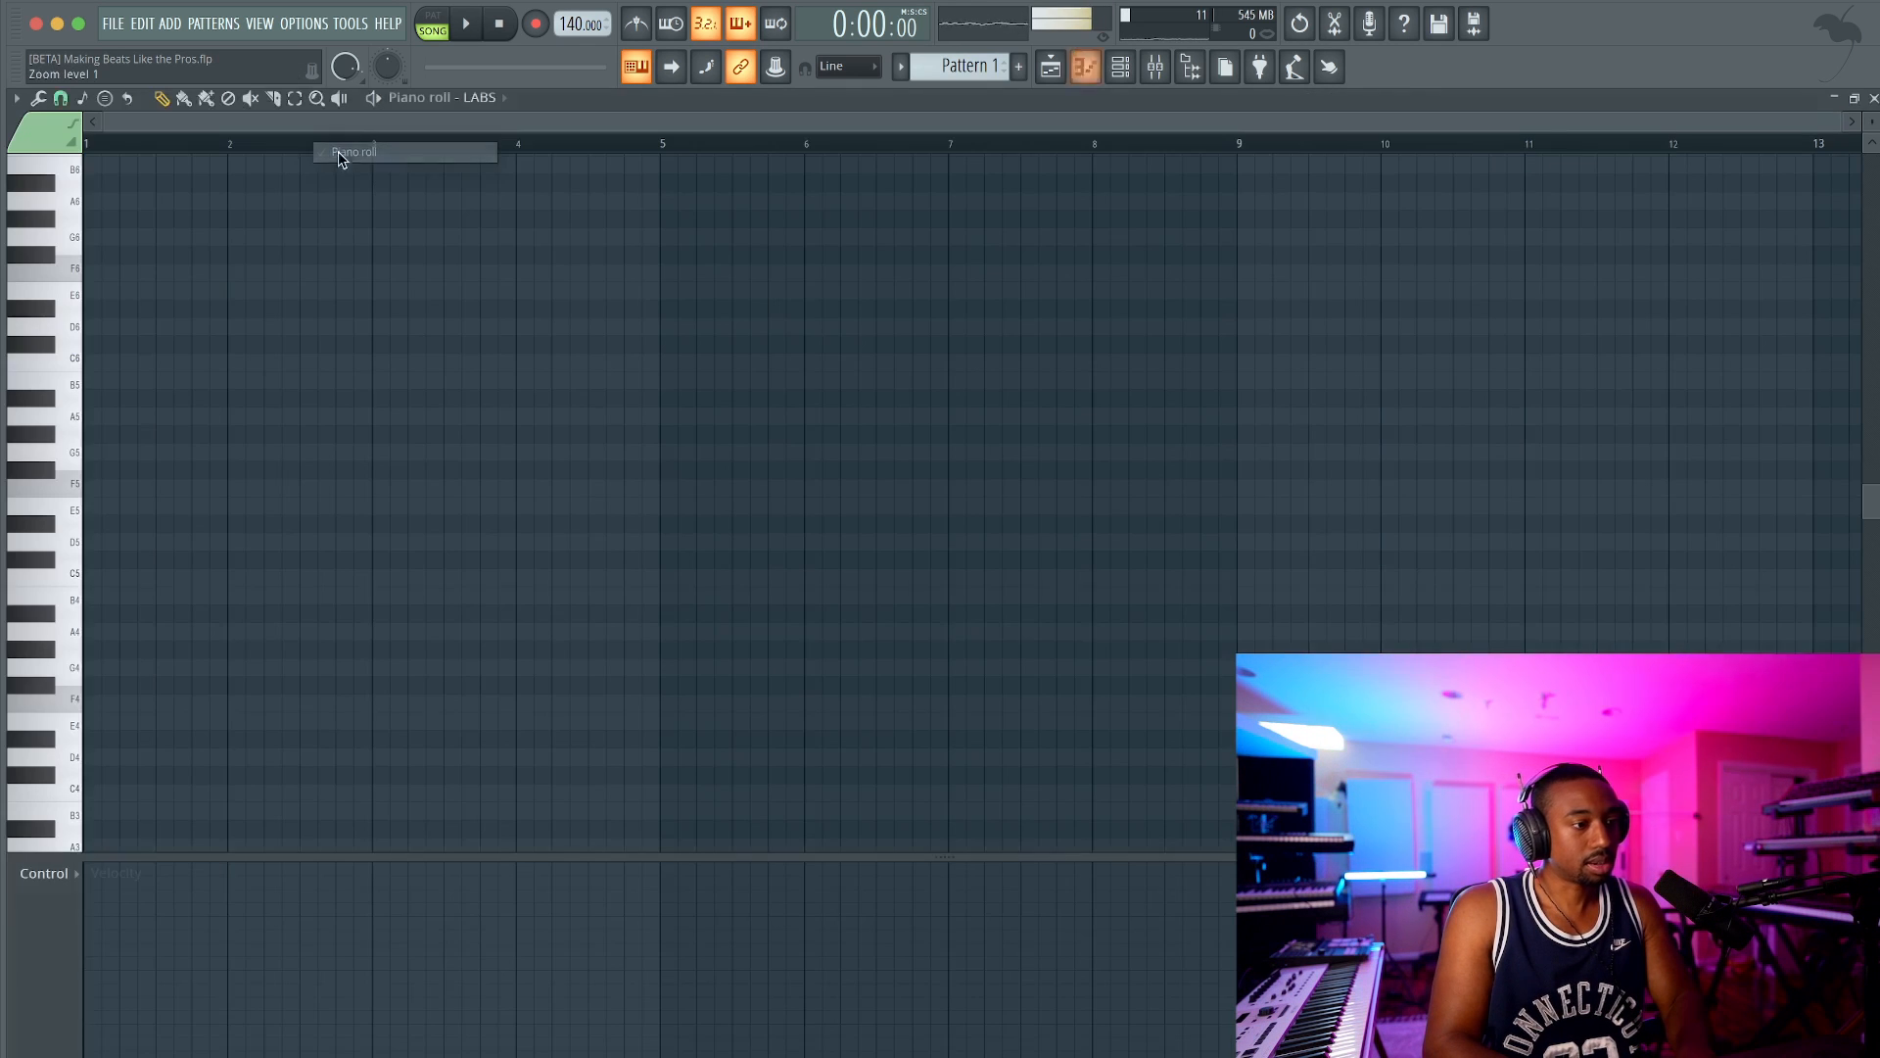
{"action": "key", "text": "m"}
{"action": "key", "text": "comma"}
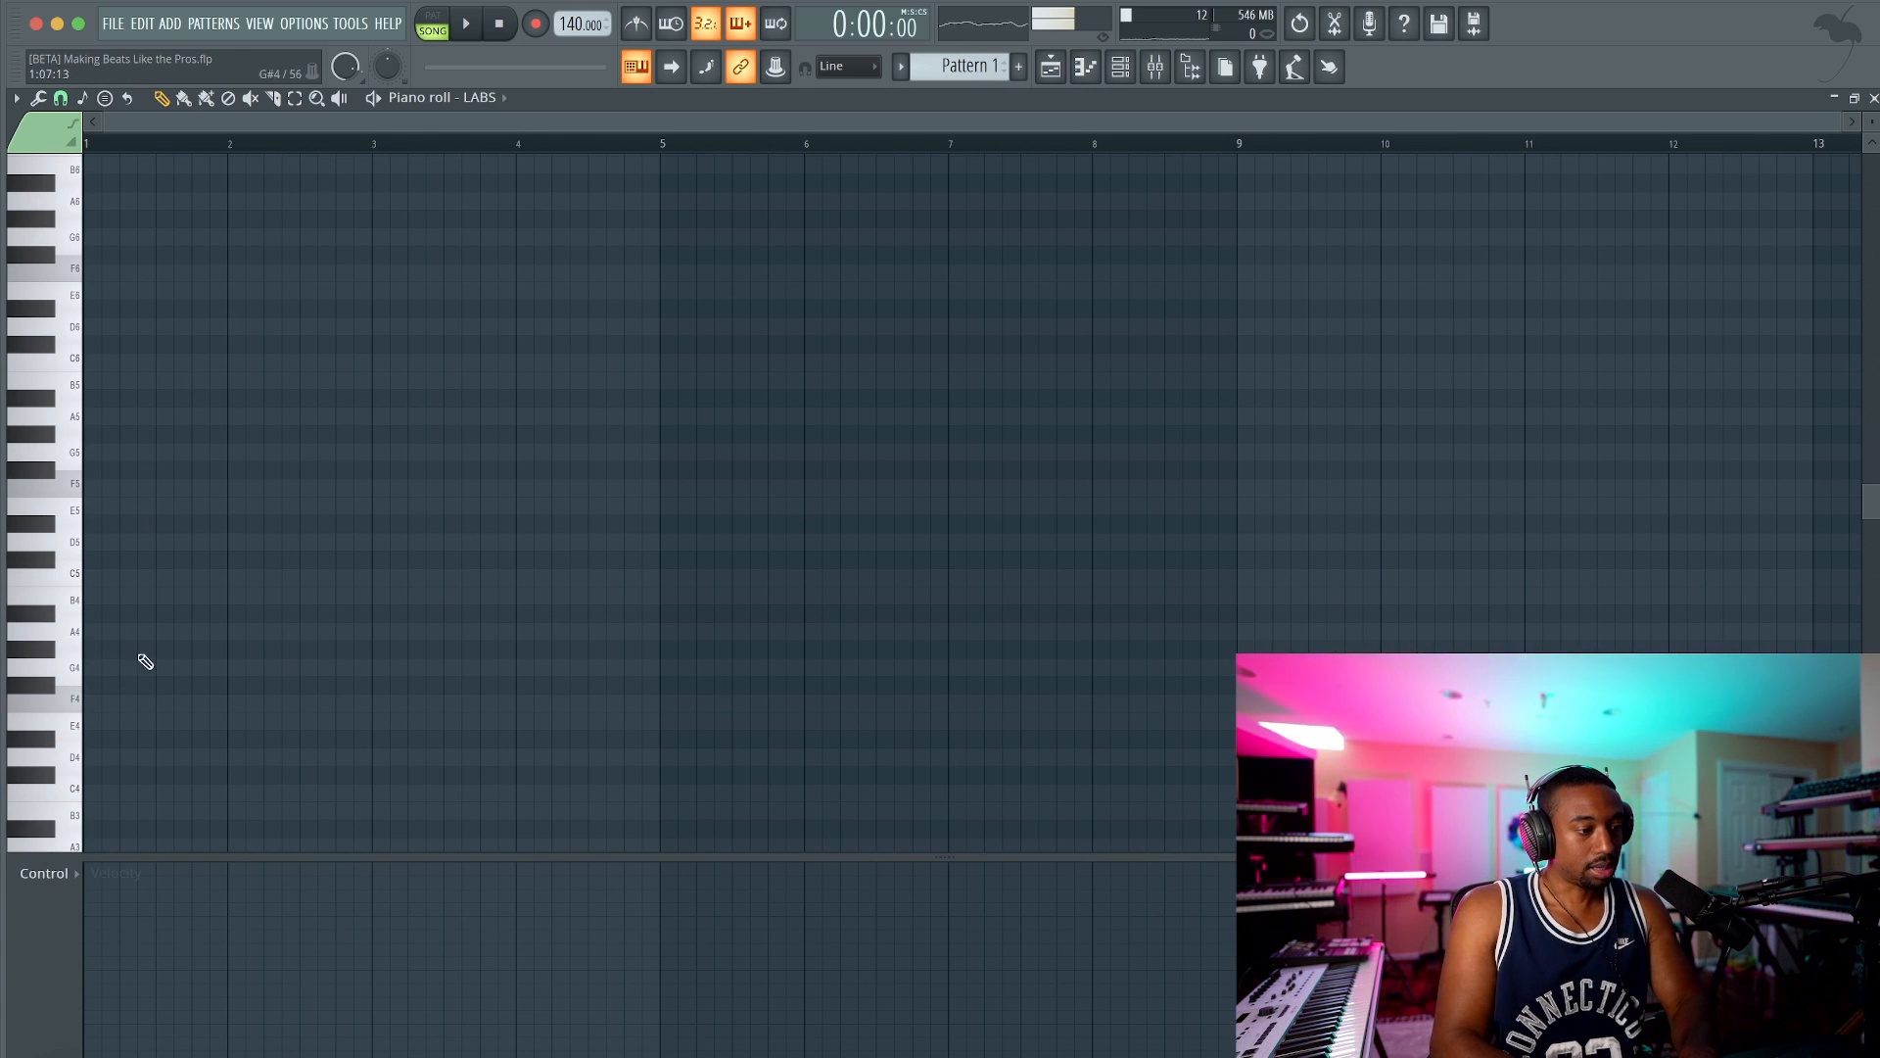
{"action": "left_click", "coordinate": [84, 704]}
{"action": "left_click_drag", "start_coordinate": [95, 704], "coordinate": [227, 704]}
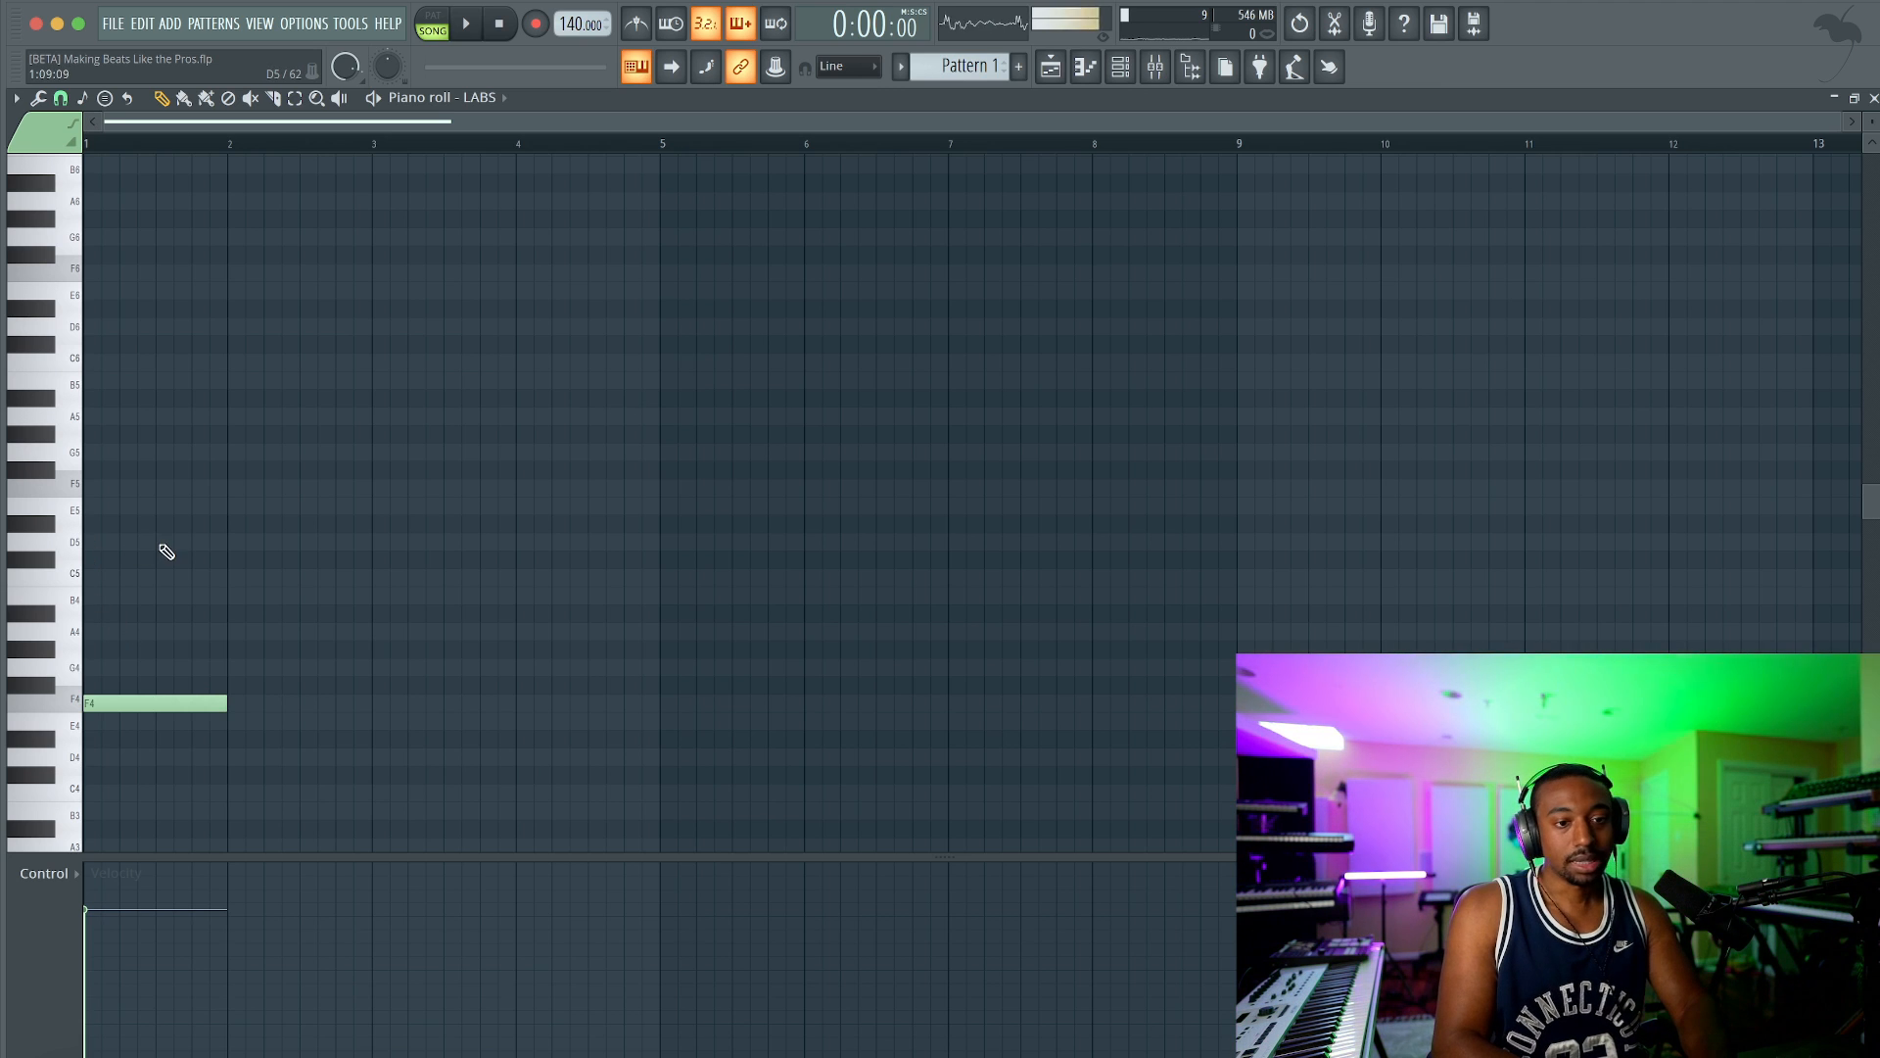
Step: Build a four-note chord in bar 1 by adding one-bar A4, C5 and E5 notes above the F4 note
{"action": "left_click", "coordinate": [92, 632]}
{"action": "left_click", "coordinate": [85, 557]}
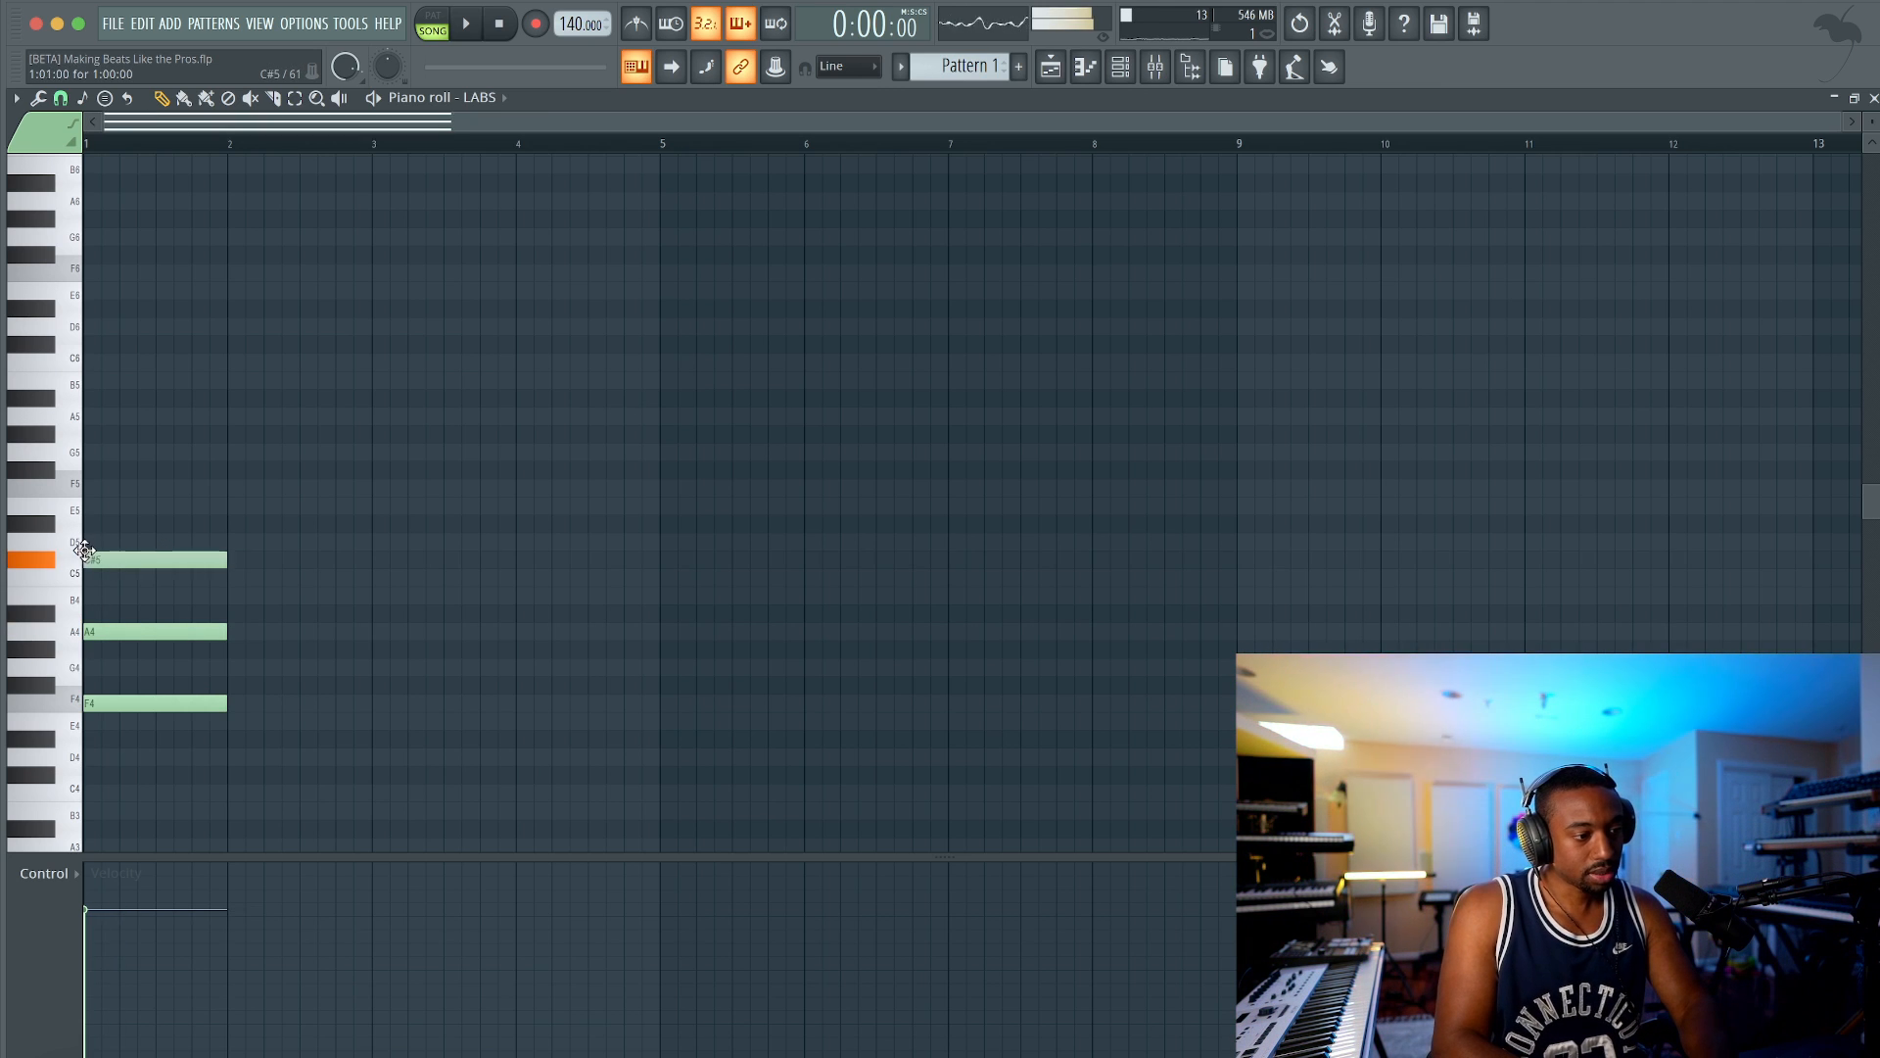
{"action": "left_click_drag", "start_coordinate": [84, 550], "coordinate": [85, 575]}
{"action": "left_click", "coordinate": [92, 506]}
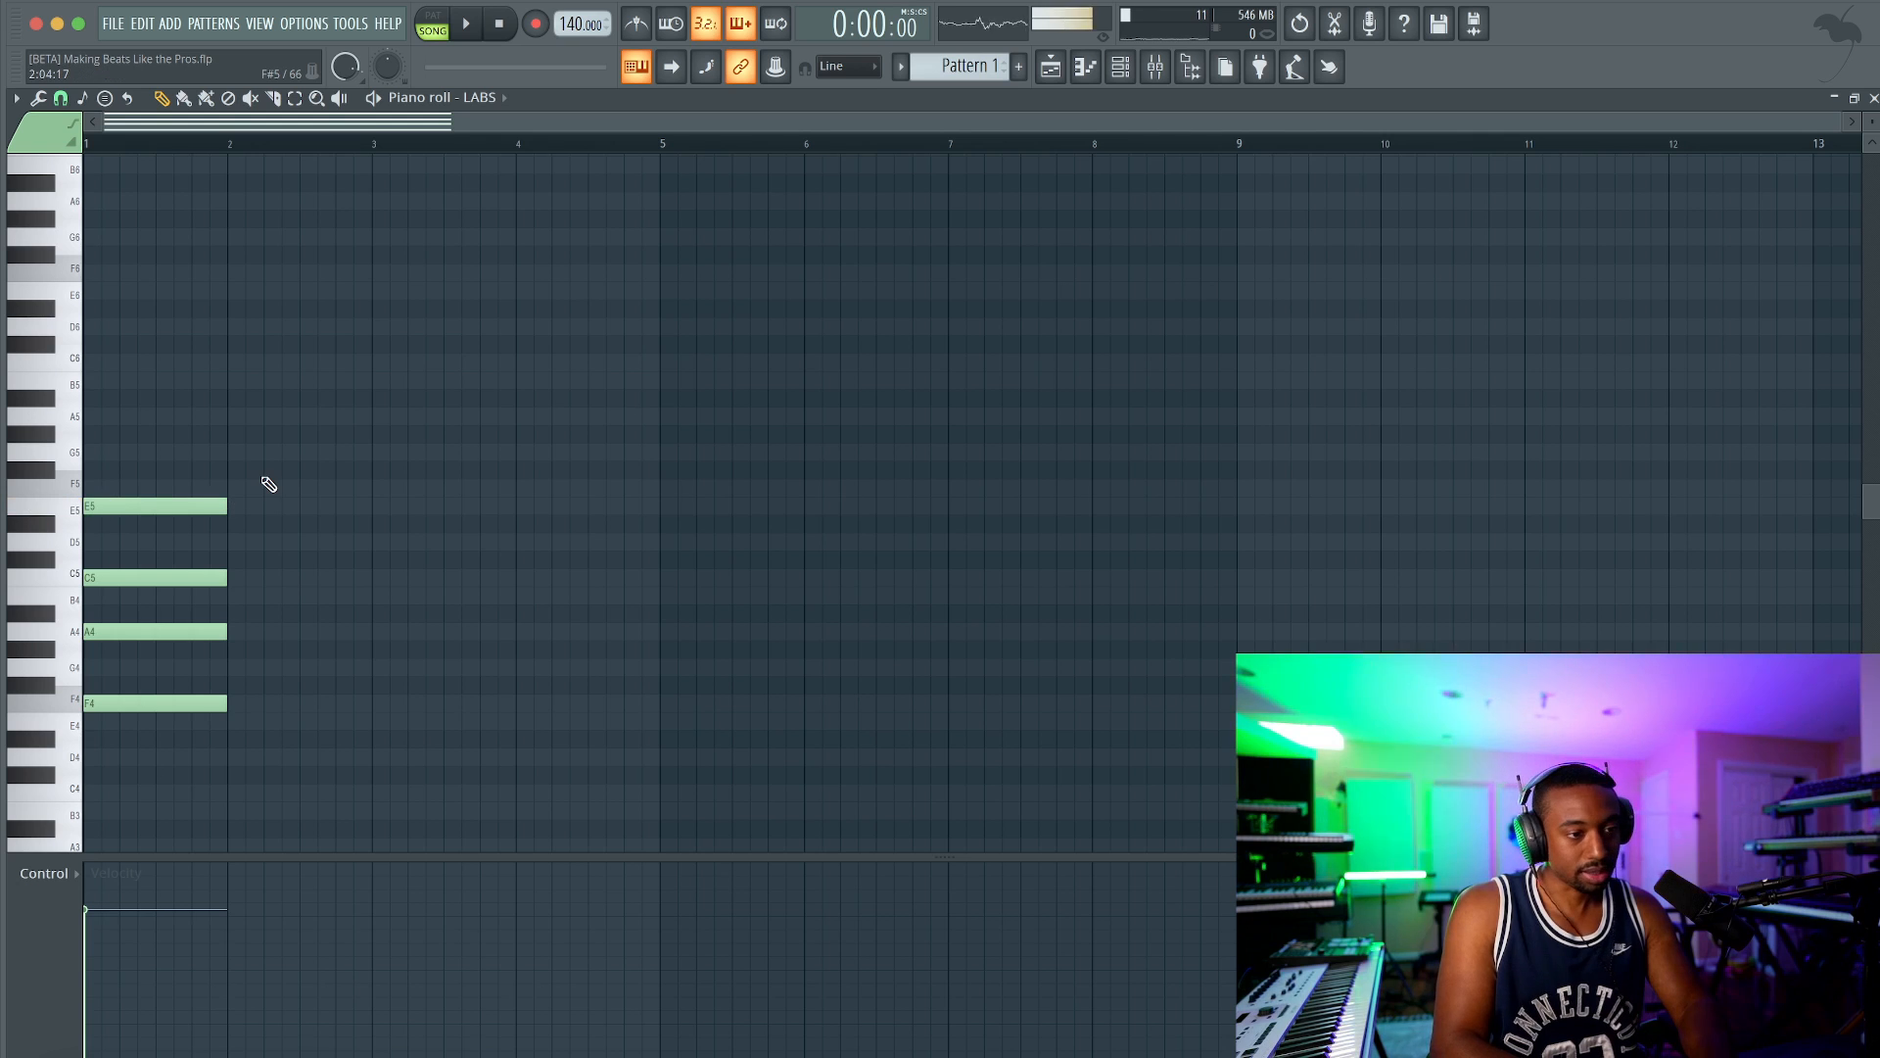
Step: Add a one-bar D4 note at the start of bar 2
{"action": "scroll", "coordinate": [268, 485], "scroll_direction": "down", "scroll_amount": 2}
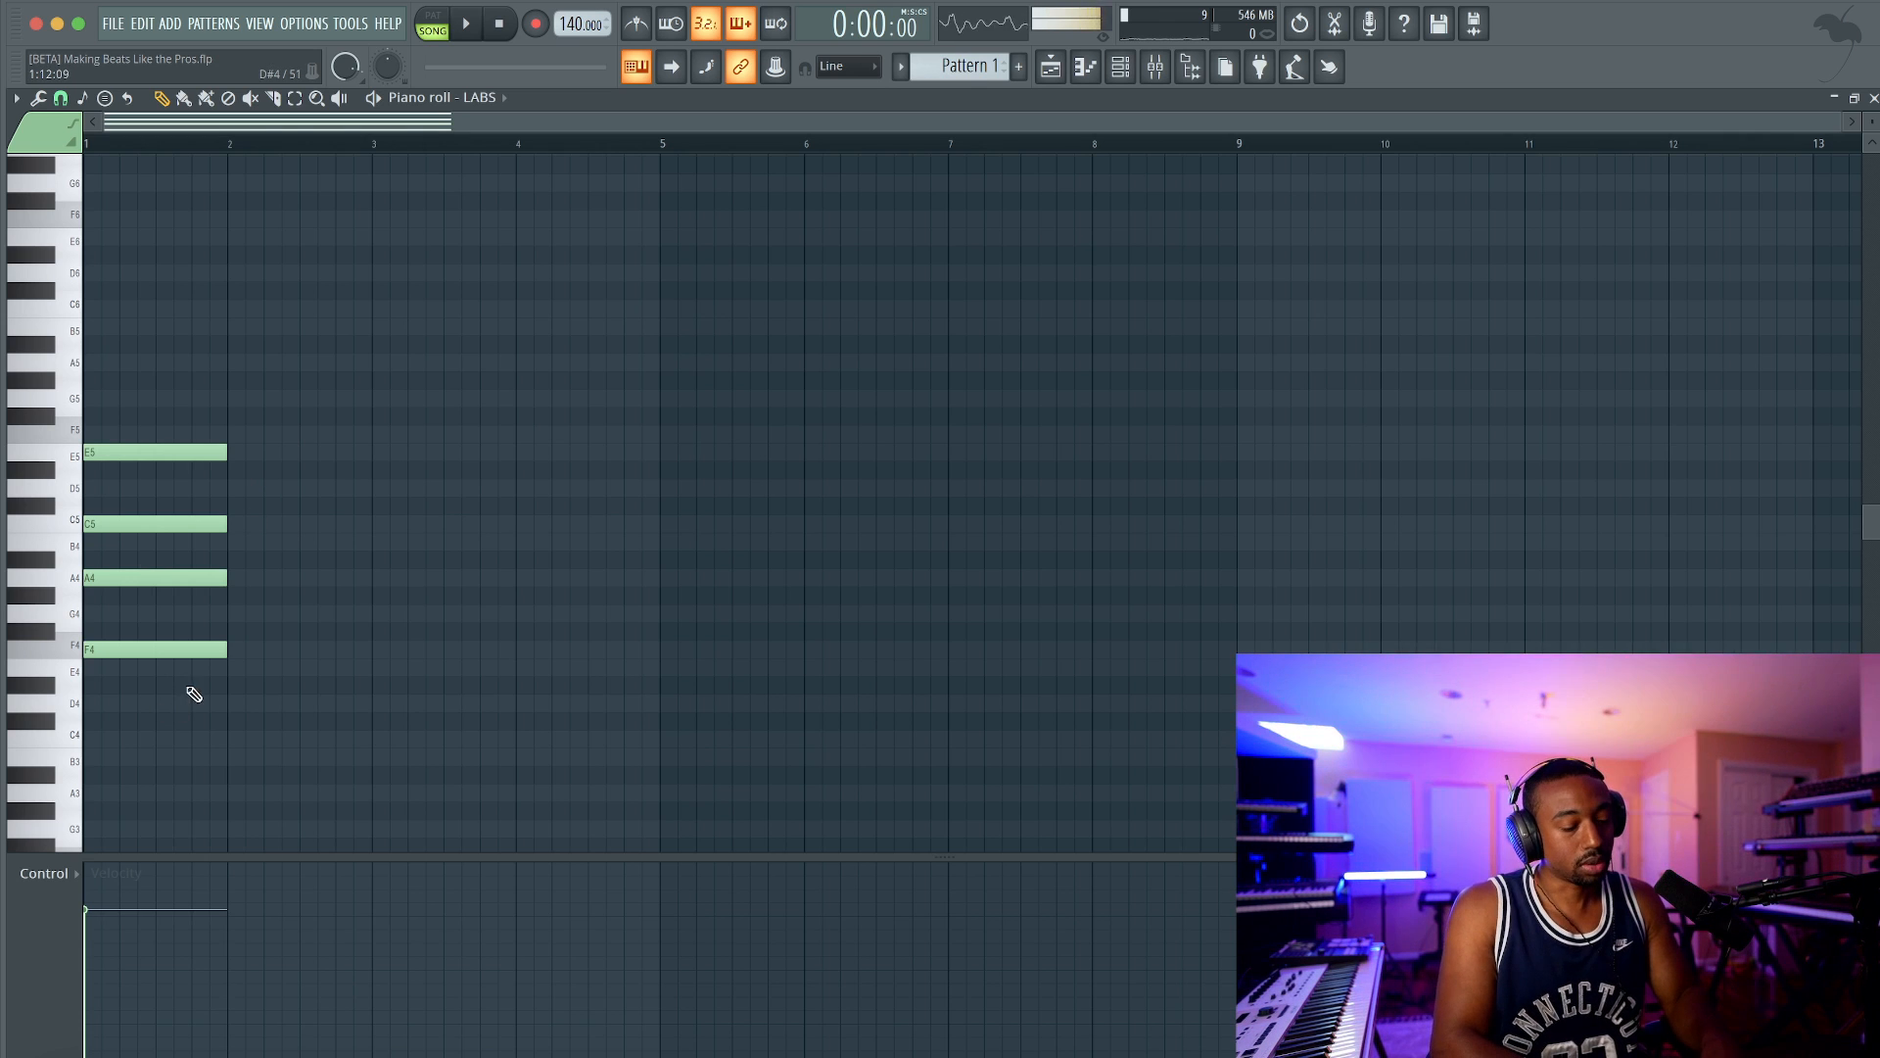
{"action": "left_click", "coordinate": [177, 652]}
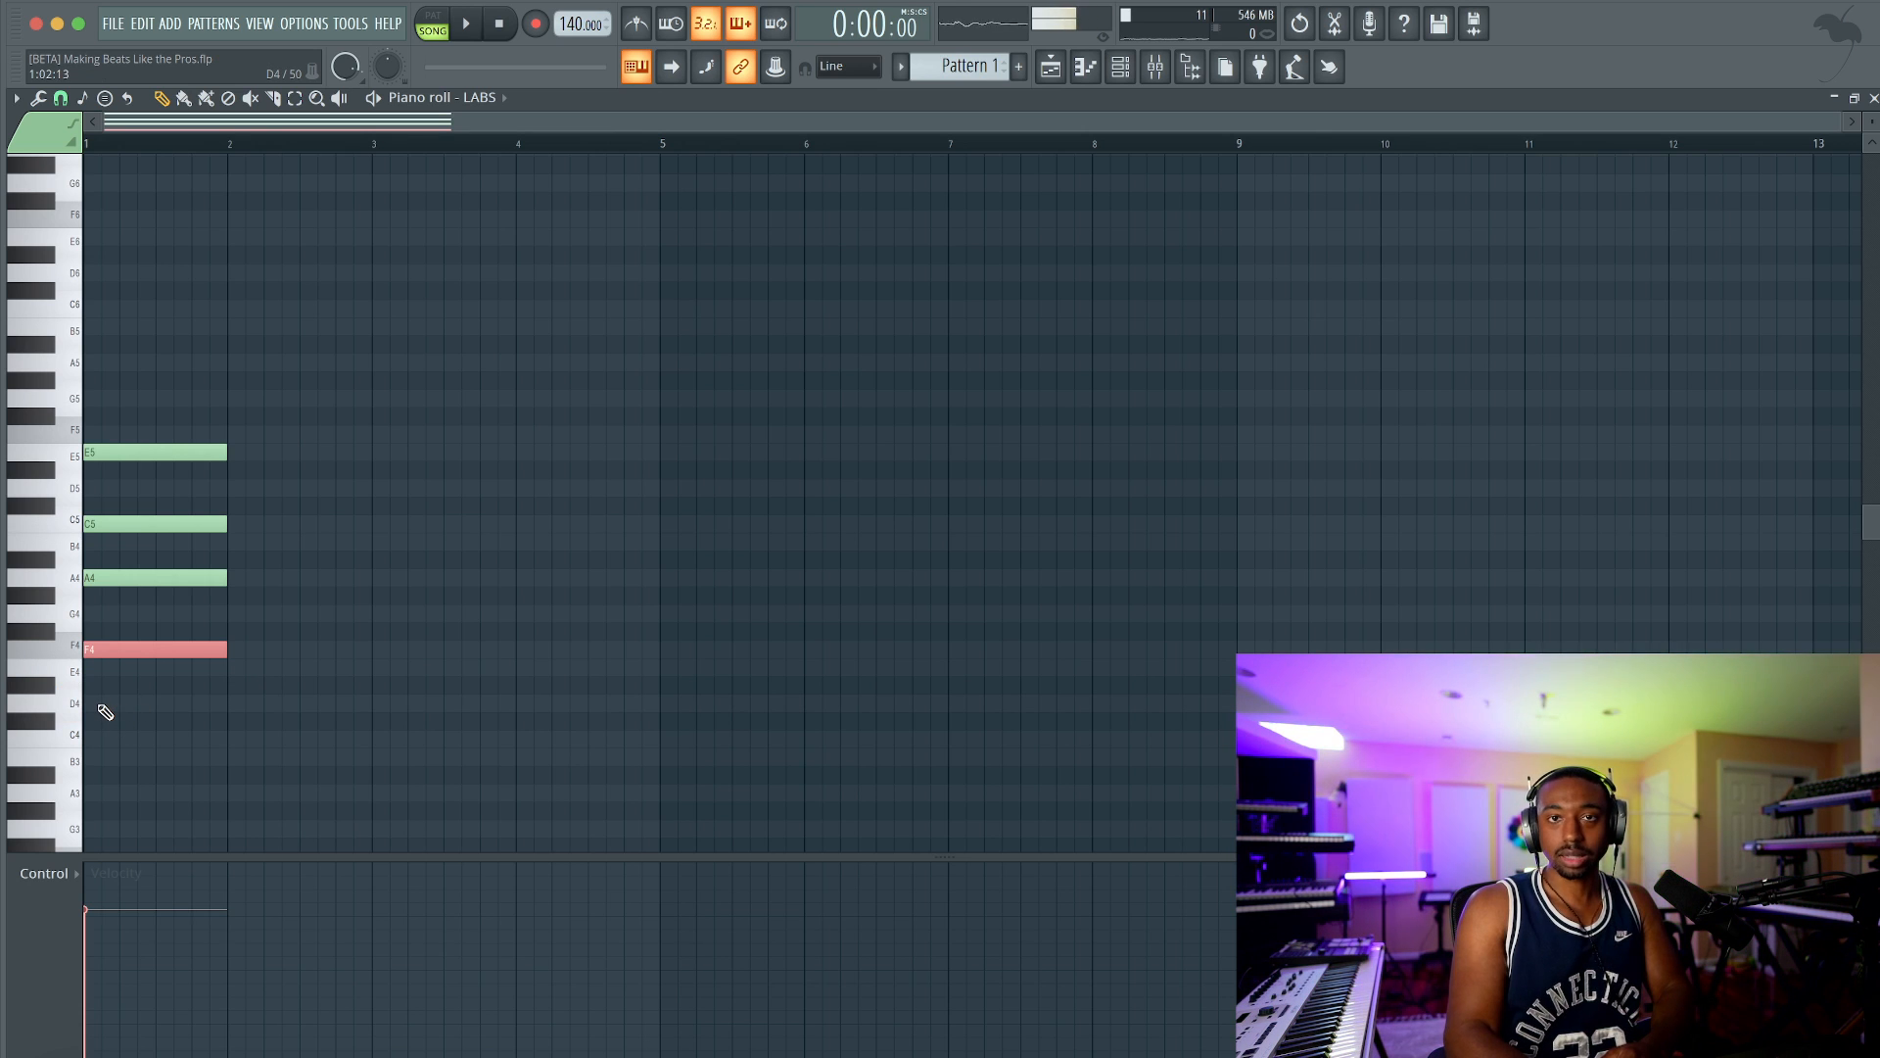
{"action": "left_click", "coordinate": [228, 706]}
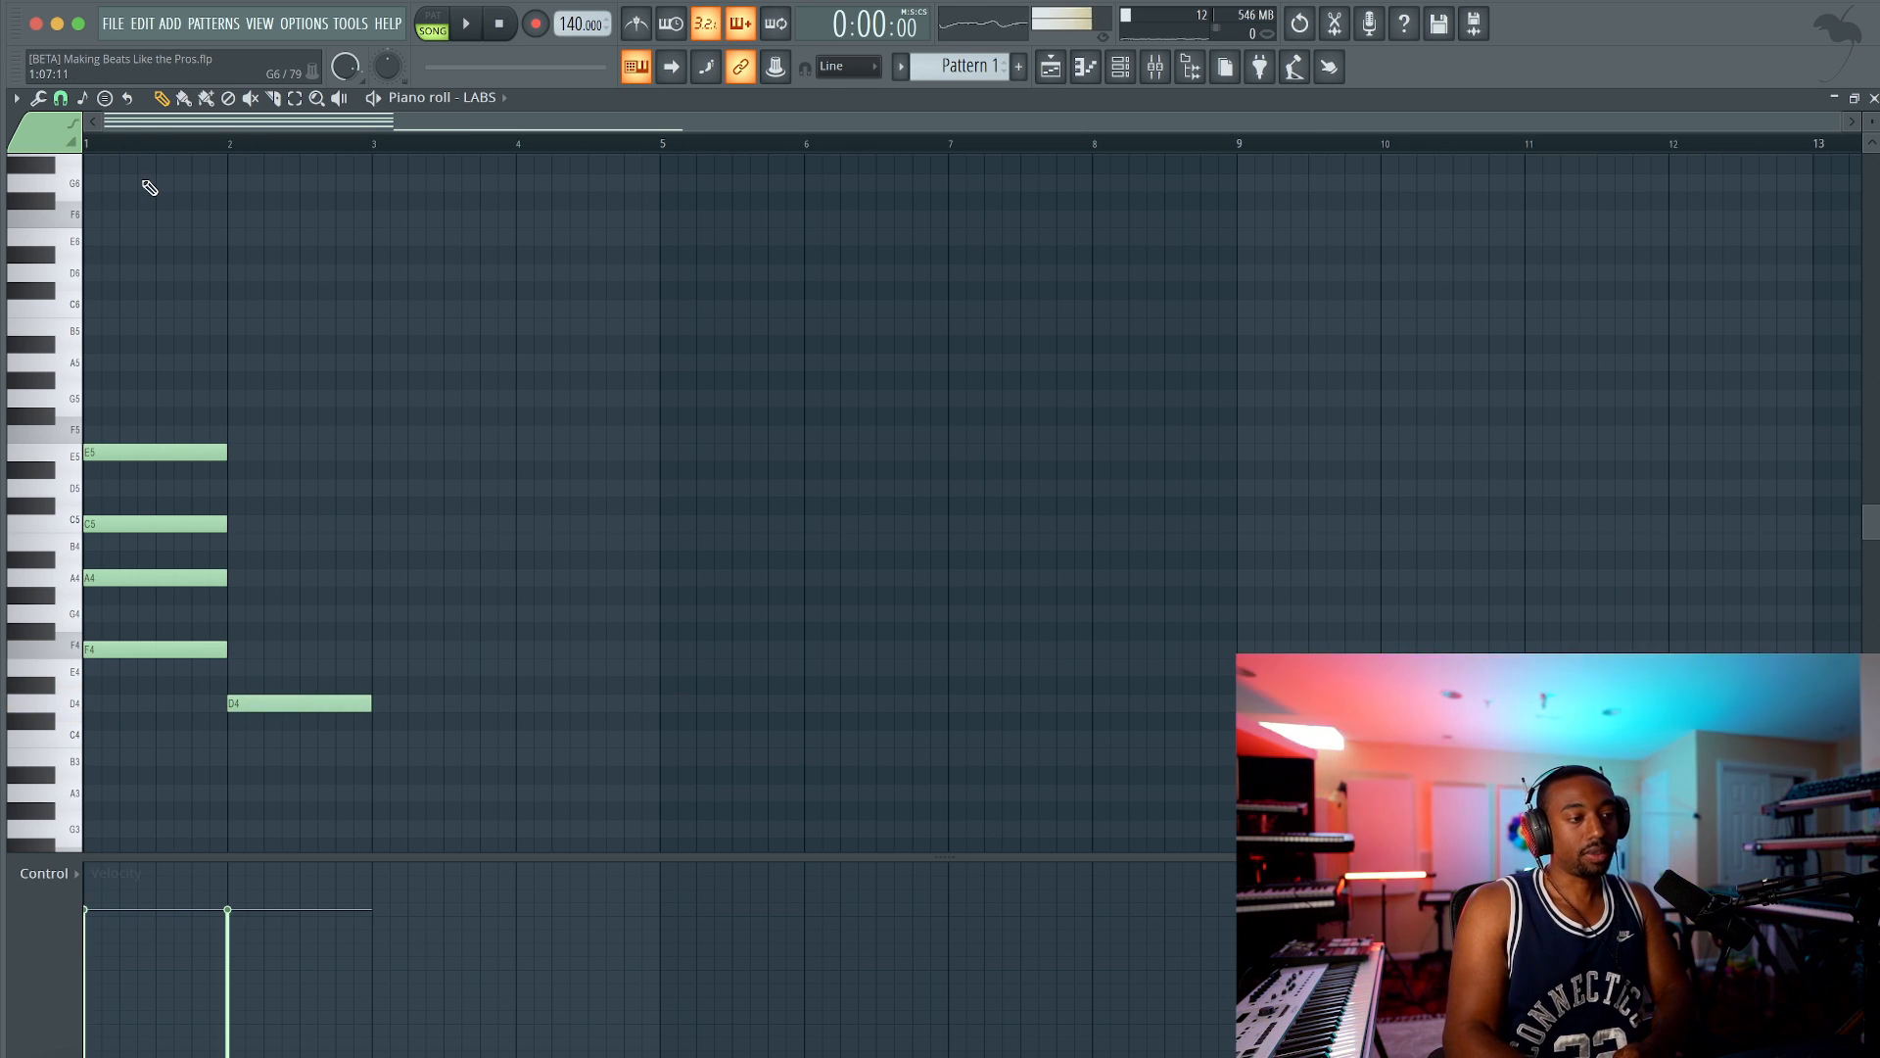
Step: Stamp a Minor Natural (Aeolian) scale from D4 at bar 3 and complete the octave with a D5 note
{"action": "left_click", "coordinate": [106, 99]}
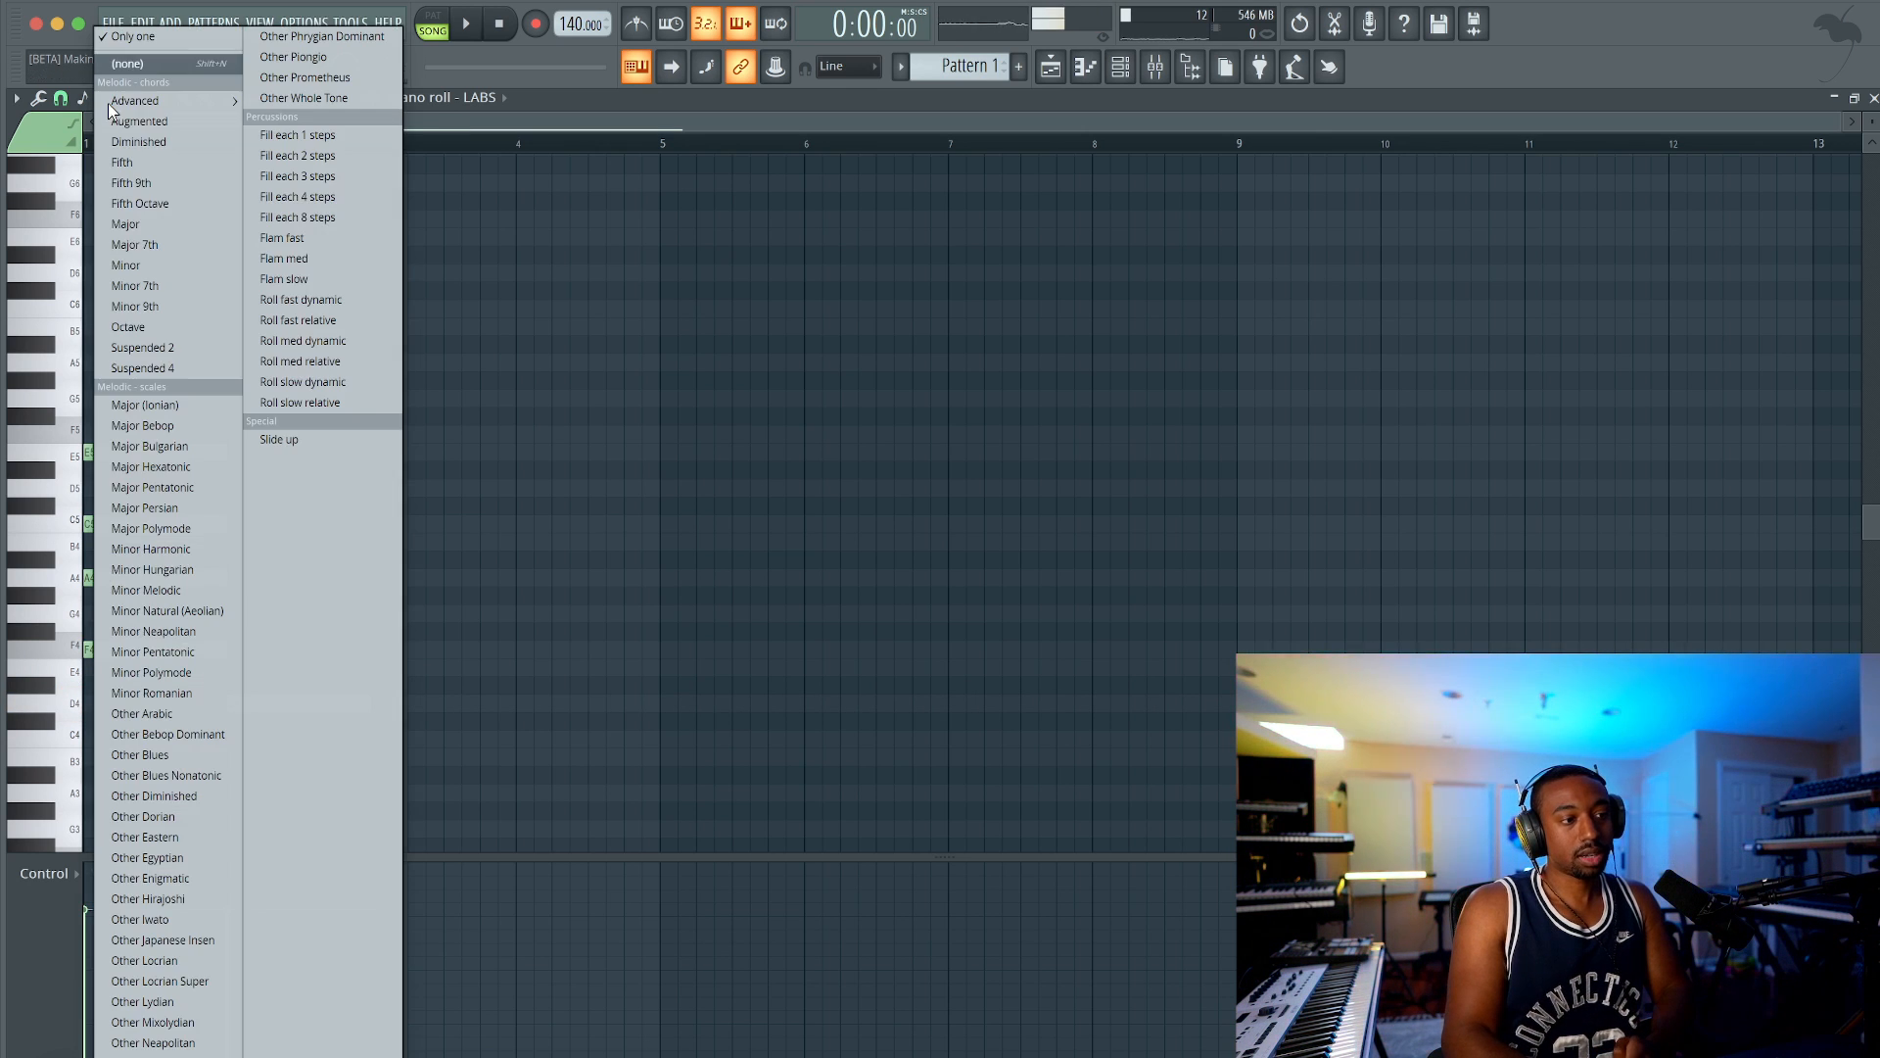
{"action": "left_click", "coordinate": [193, 612]}
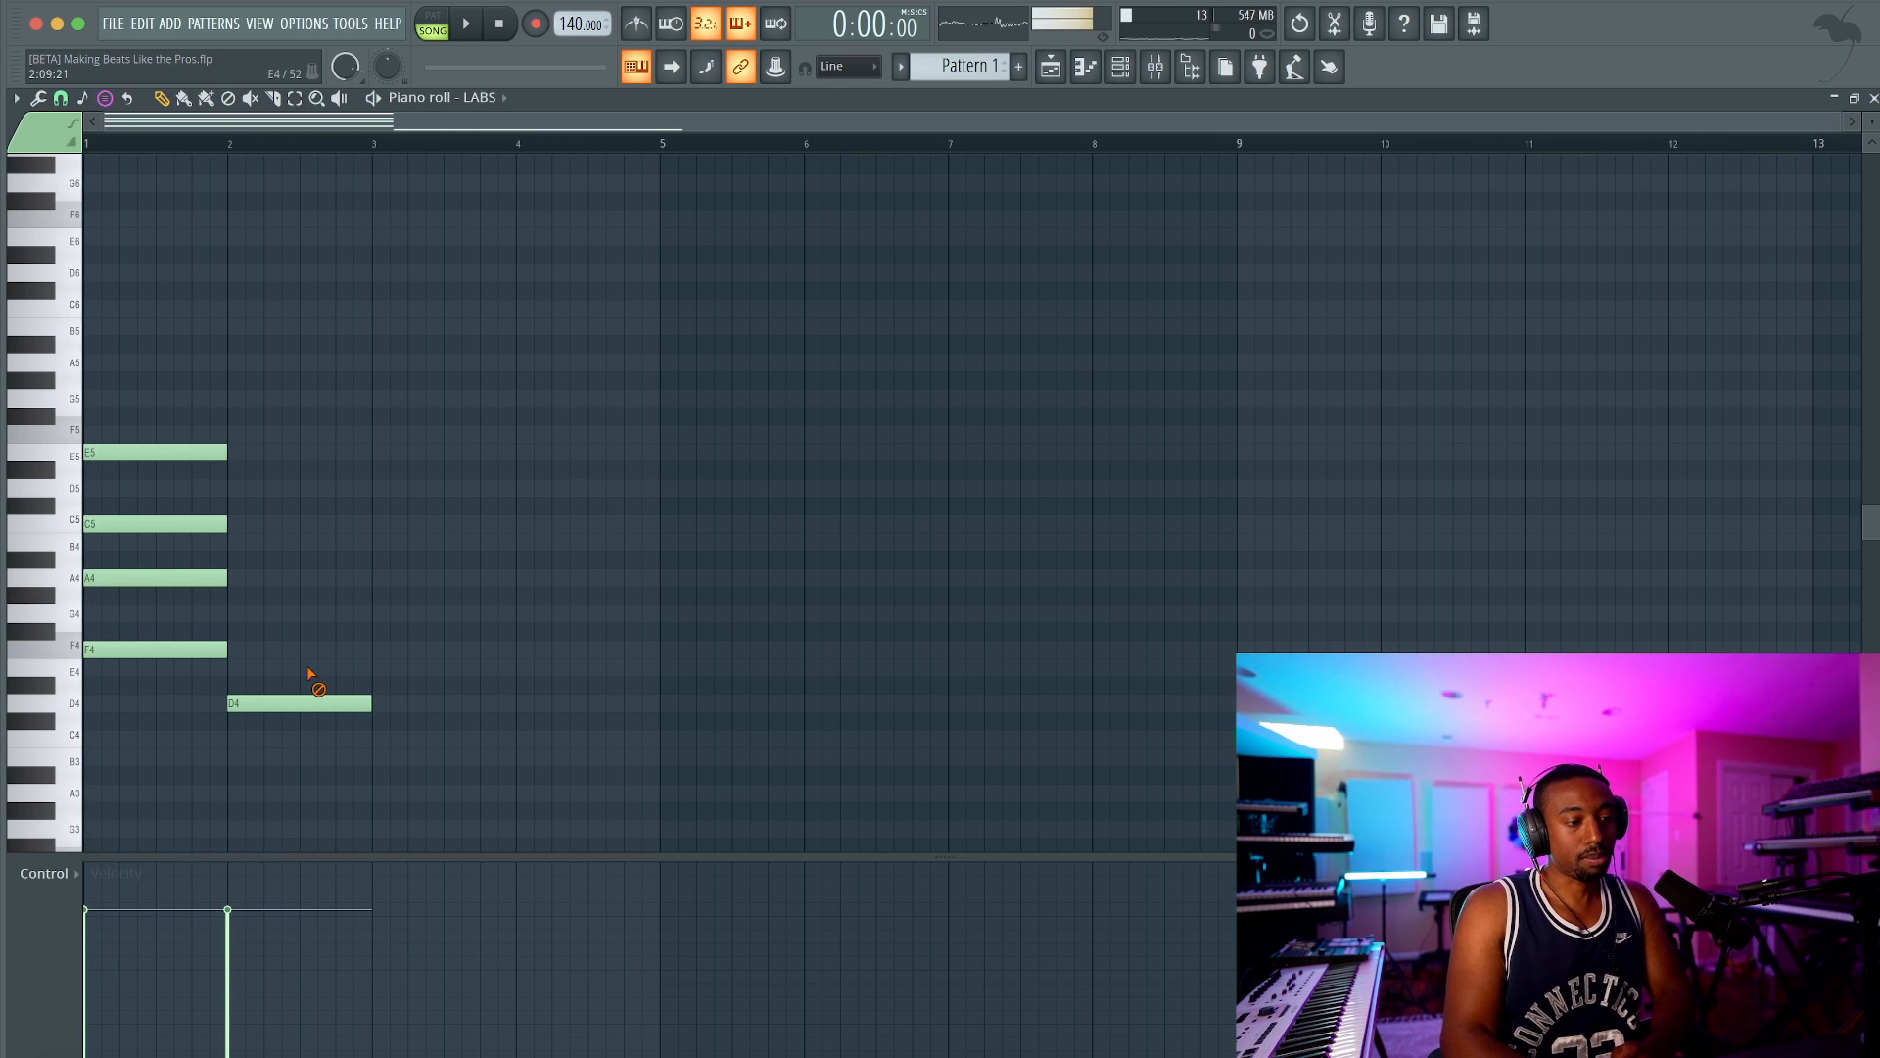
{"action": "left_click", "coordinate": [385, 697]}
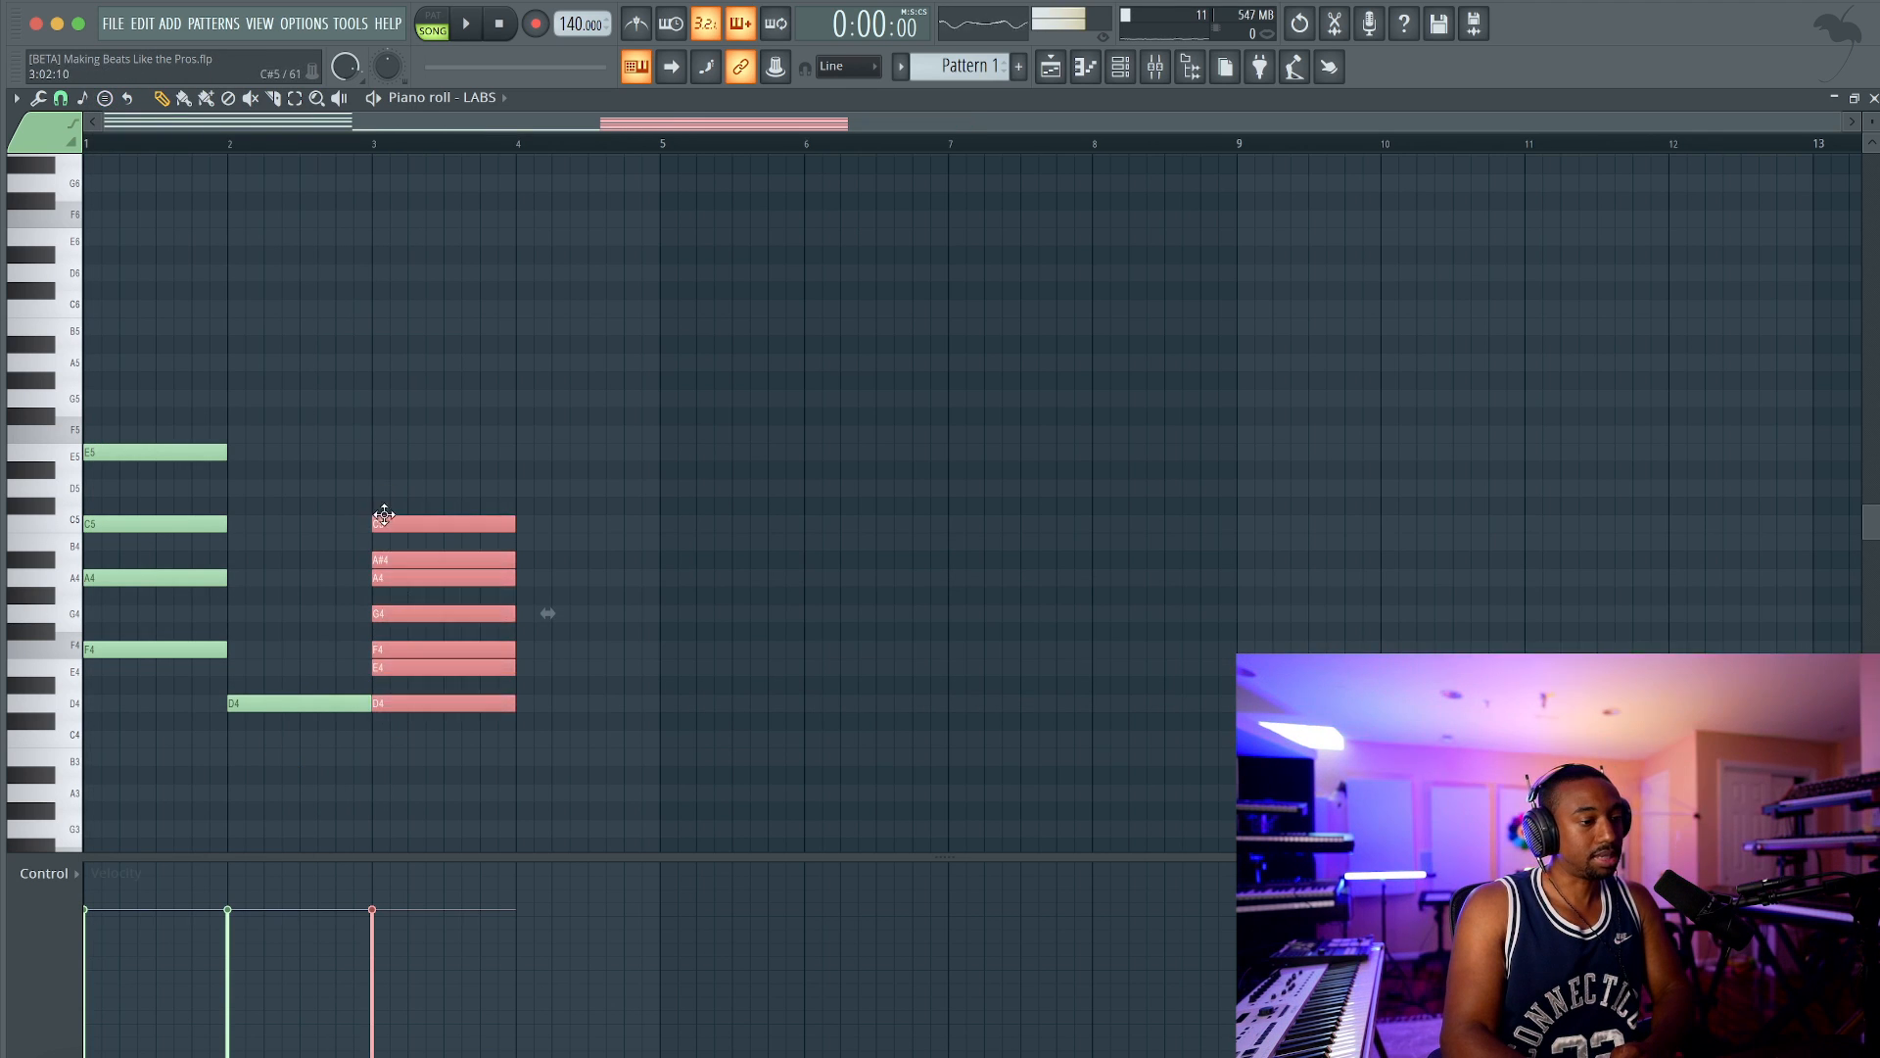
{"action": "left_click", "coordinate": [376, 495]}
{"action": "left_click_drag", "start_coordinate": [427, 458], "coordinate": [423, 708]}
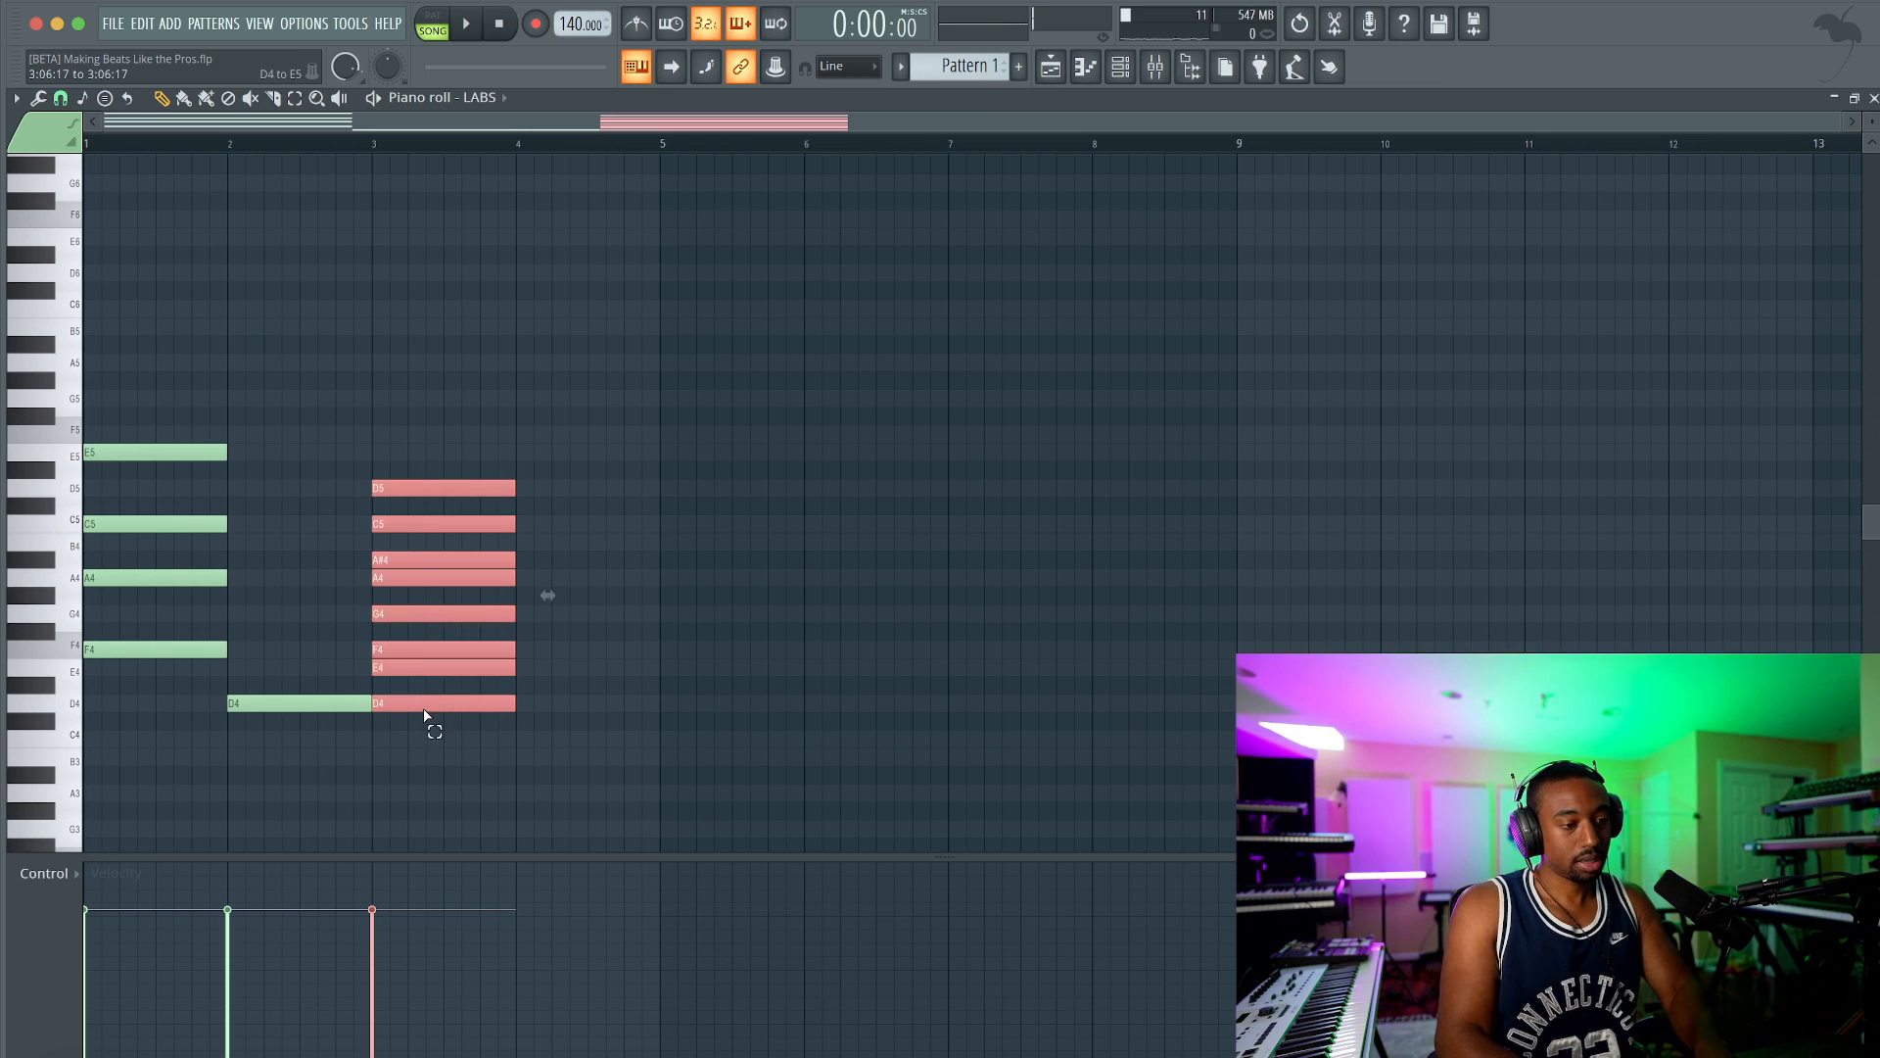
{"action": "left_click", "coordinate": [421, 711], "text": "super"}
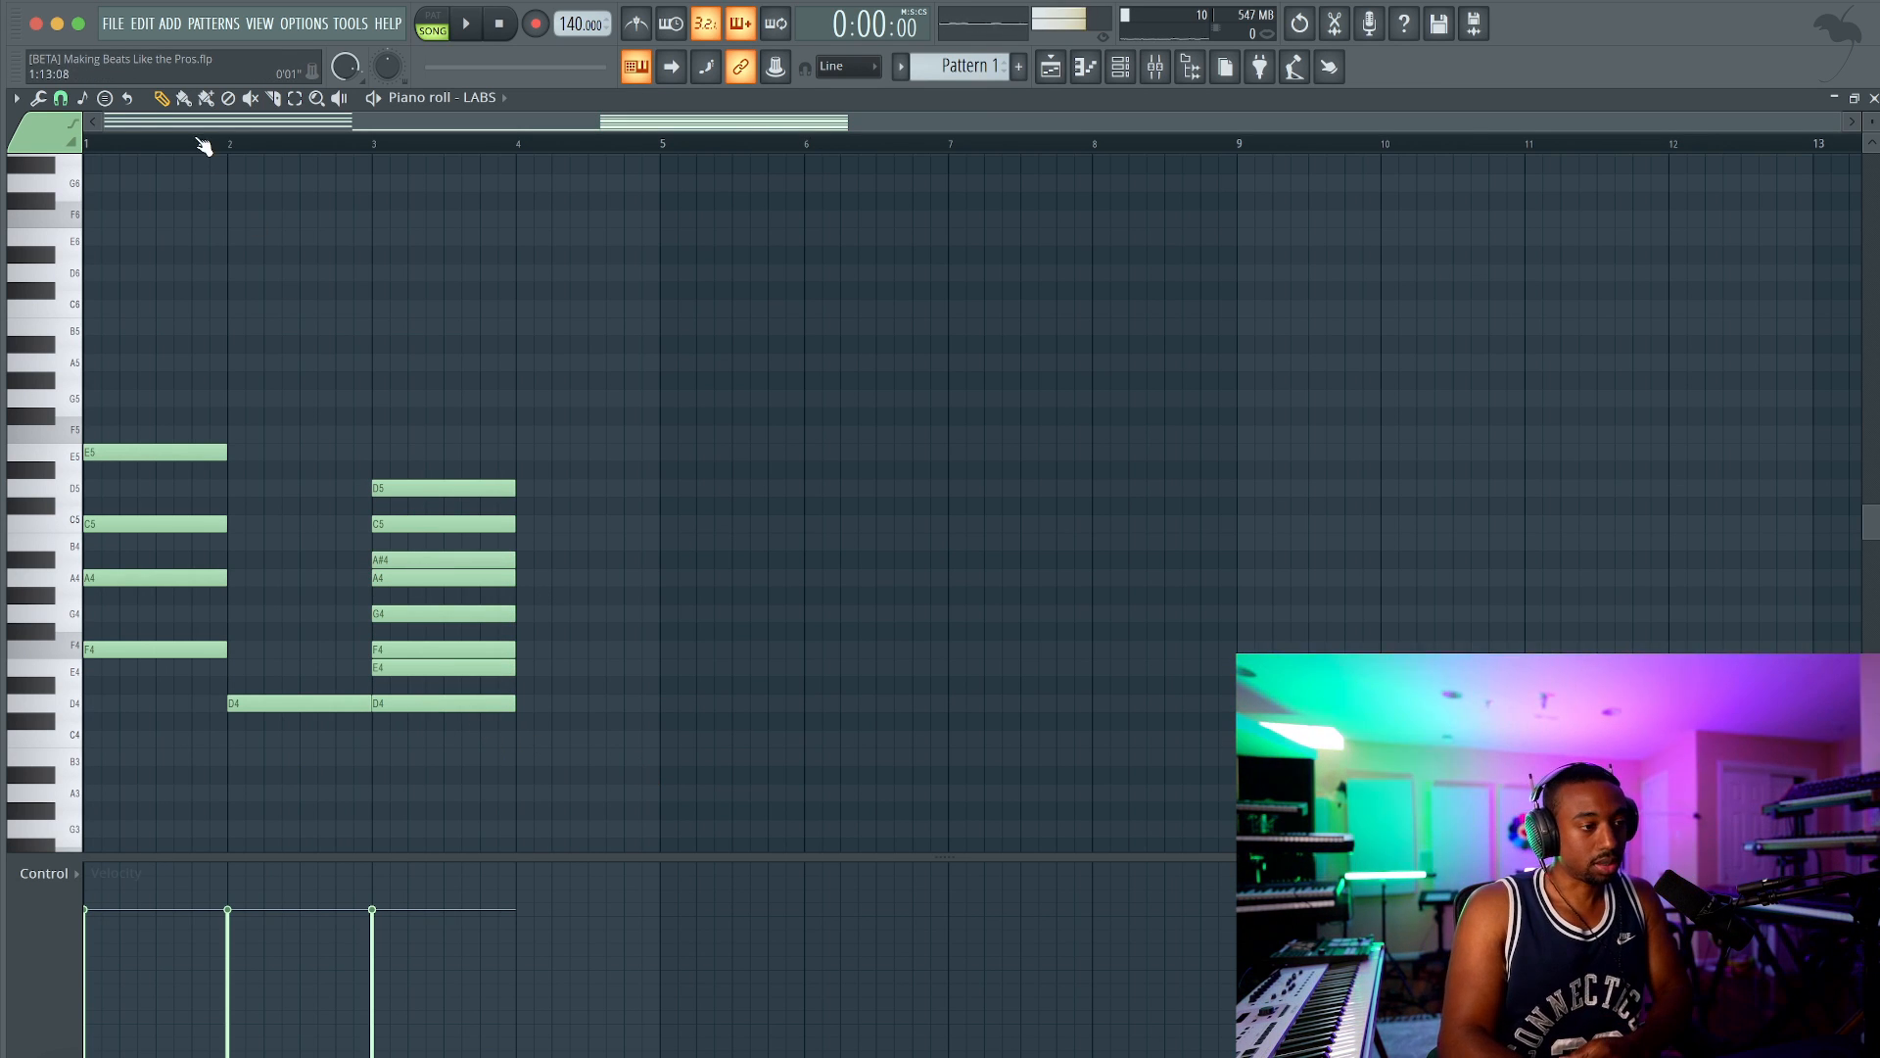
Step: Stamp a Major (Ionian) scale from F4 at bar 4 and complete the octave with an F5 note
{"action": "left_click", "coordinate": [106, 99]}
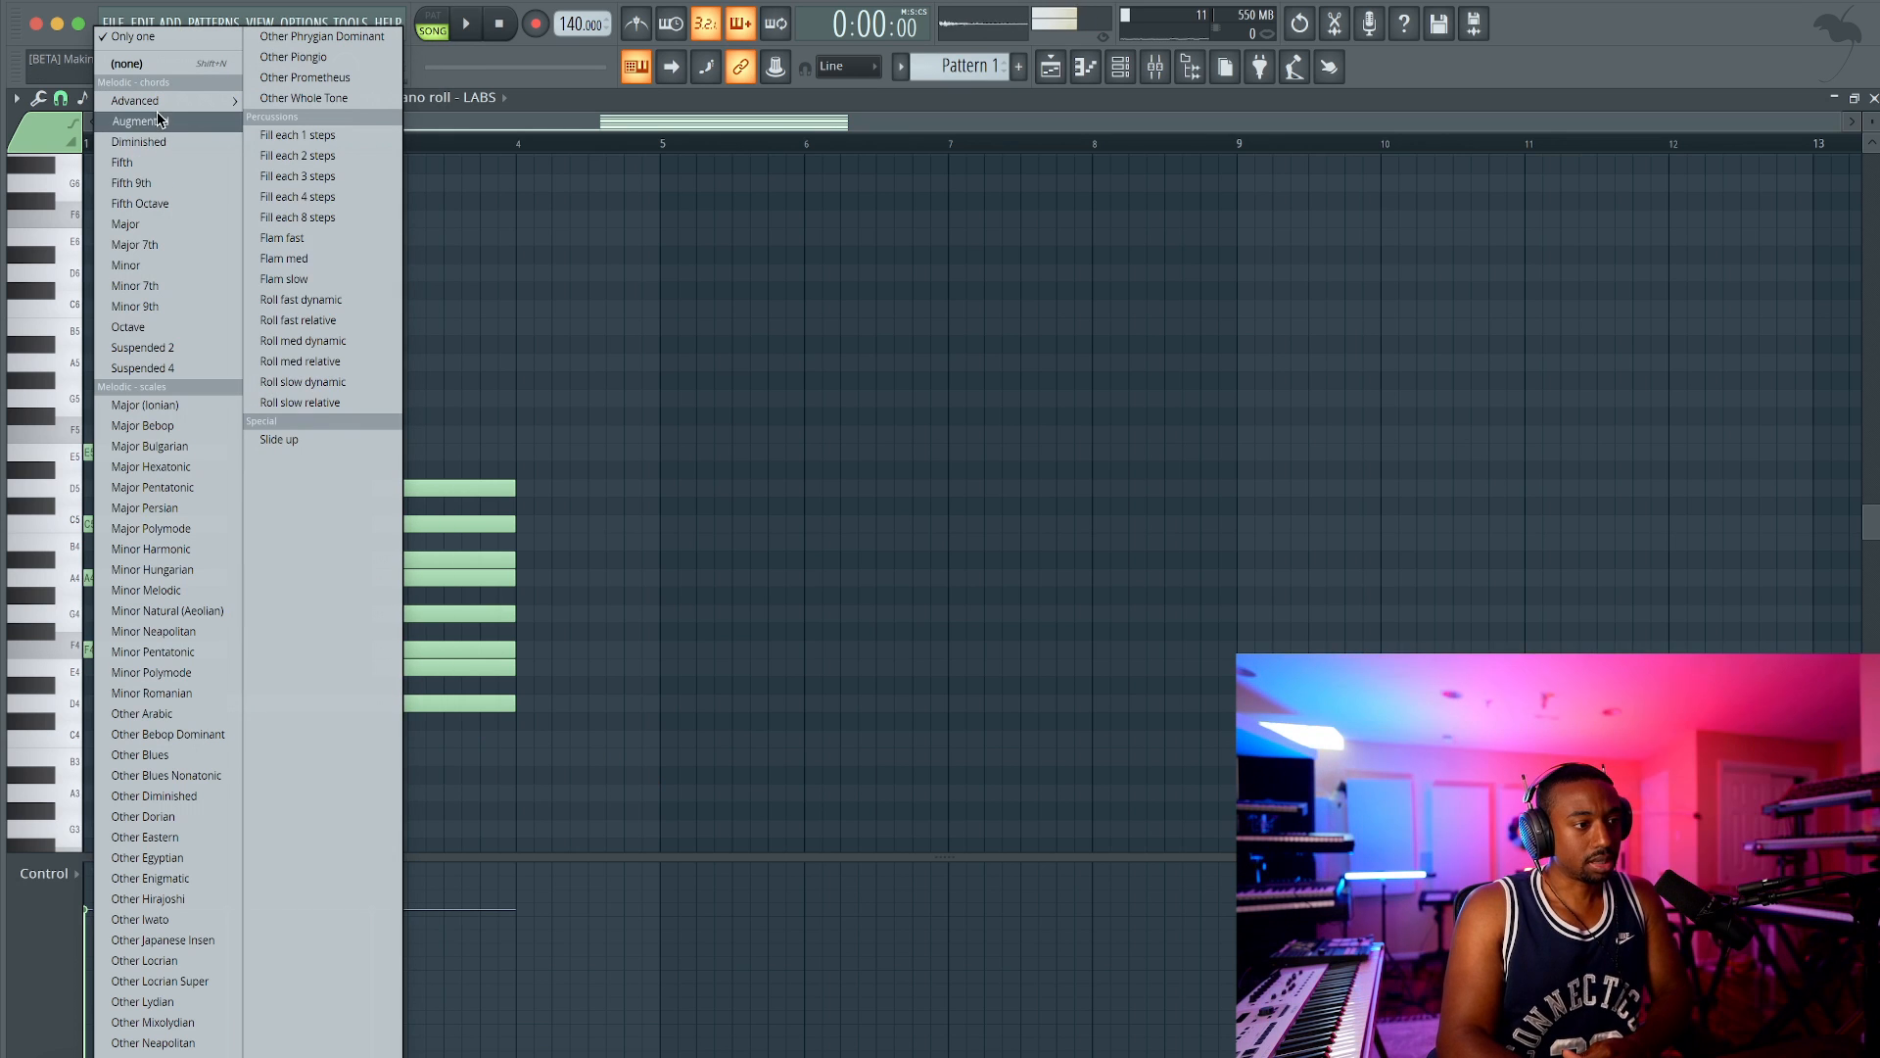
{"action": "left_click", "coordinate": [147, 406]}
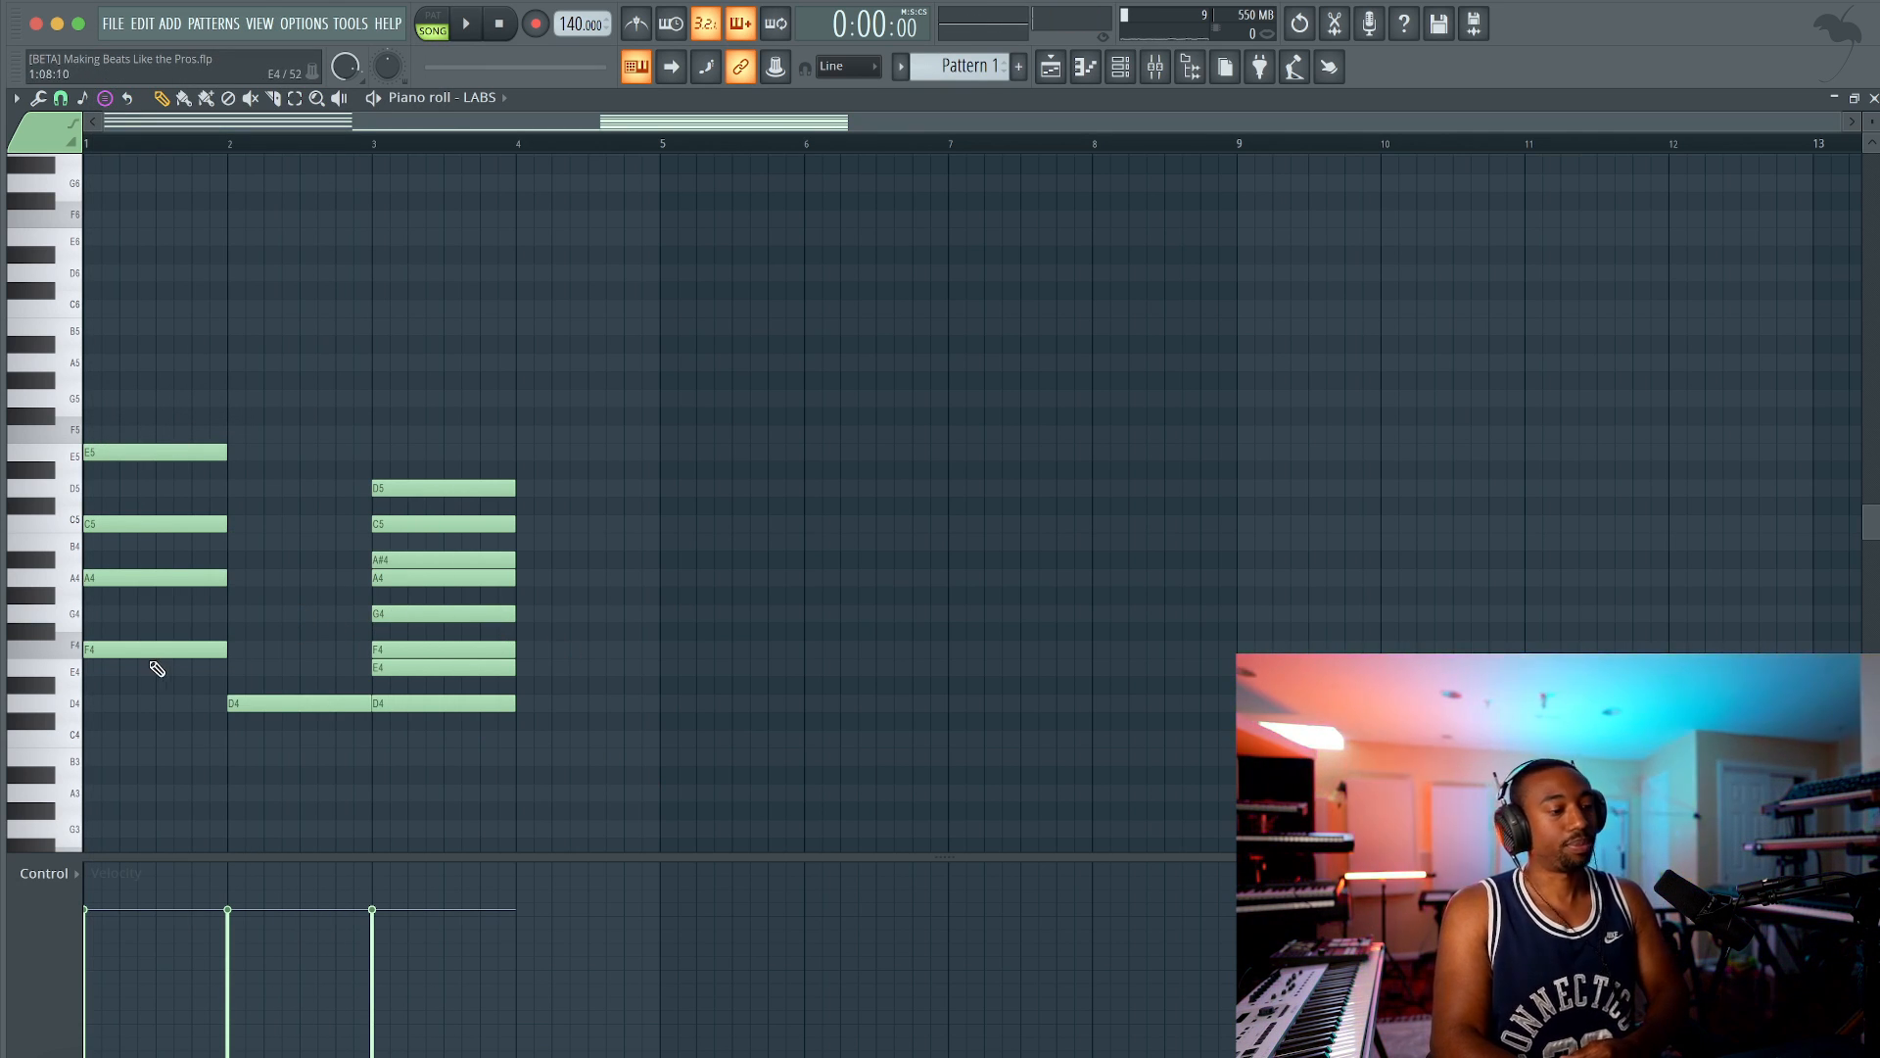
{"action": "left_click", "coordinate": [534, 648]}
{"action": "left_click_drag", "start_coordinate": [534, 648], "coordinate": [516, 648]}
{"action": "left_click", "coordinate": [525, 433]}
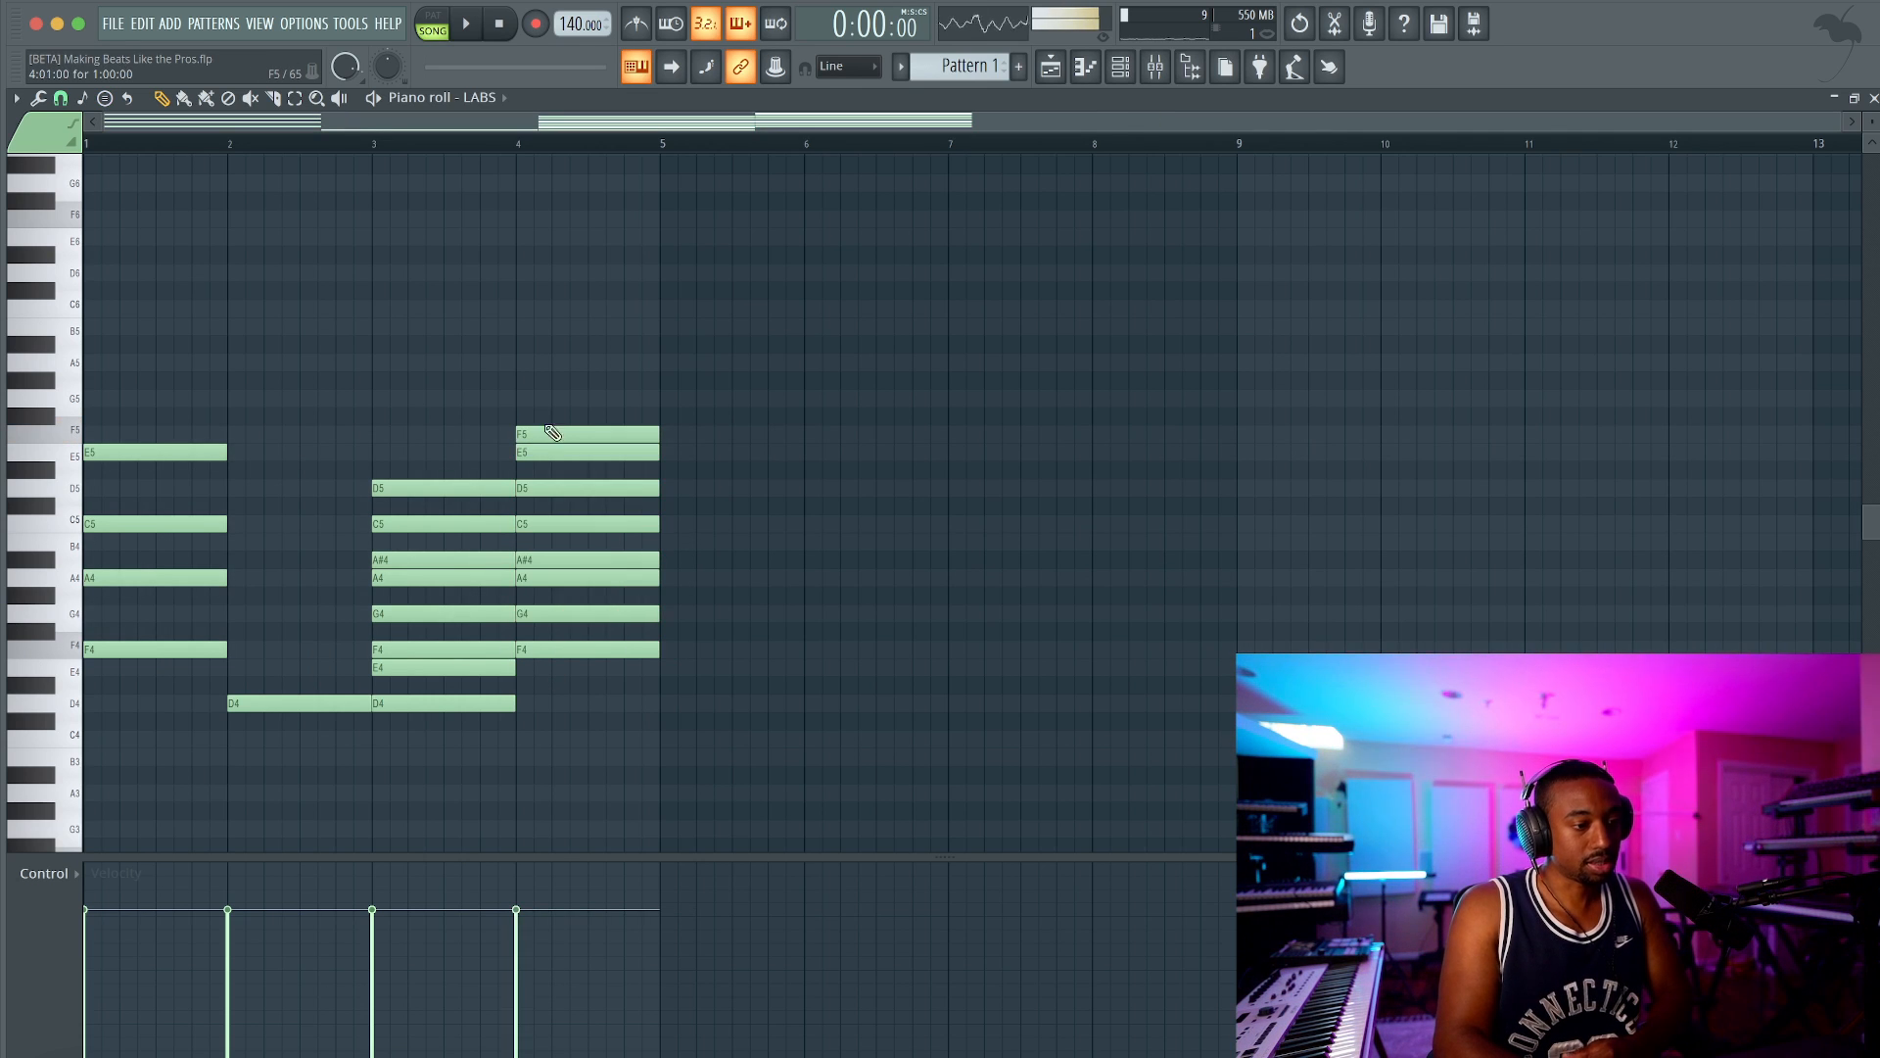
{"action": "left_click_drag", "start_coordinate": [572, 425], "coordinate": [571, 711]}
{"action": "left_click", "coordinate": [571, 711], "text": "super"}
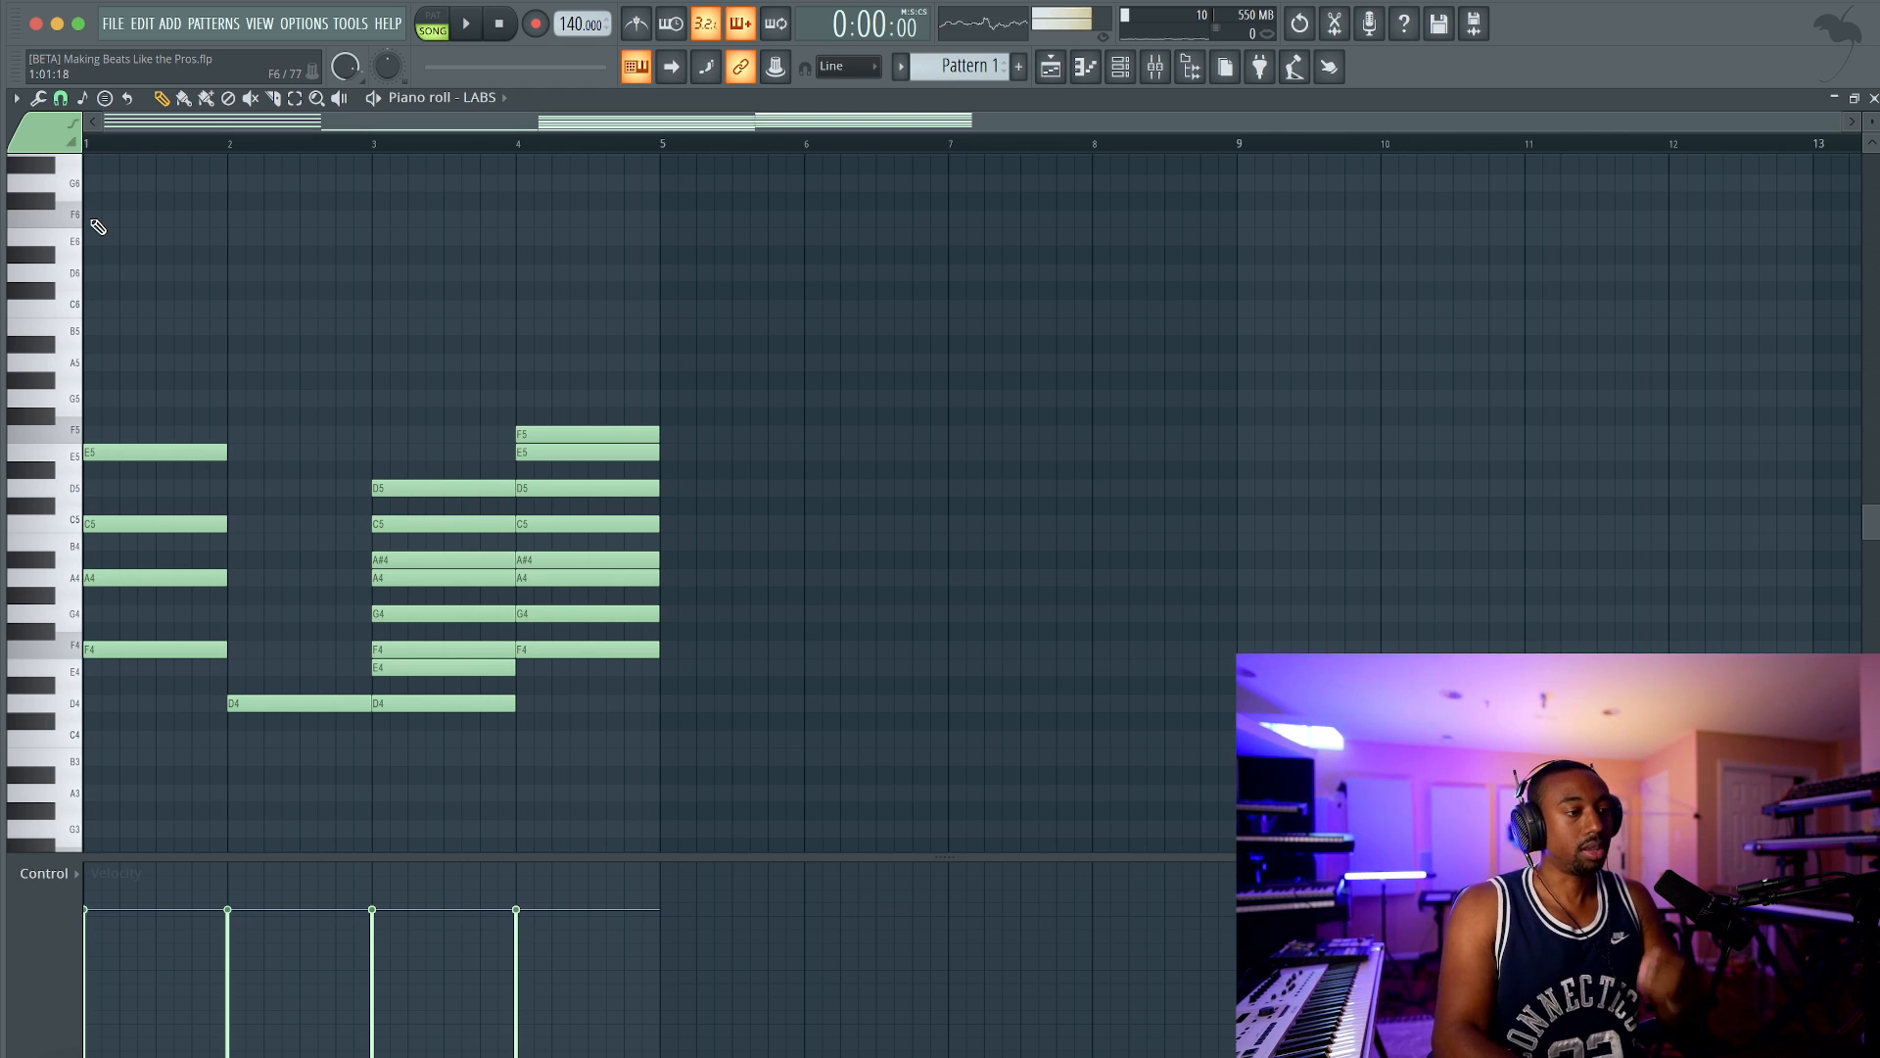
Step: Turn on Snap to scale and test it by moving a temporary F4 note near bar 5 up to A5, removing the note again
{"action": "left_click", "coordinate": [95, 107]}
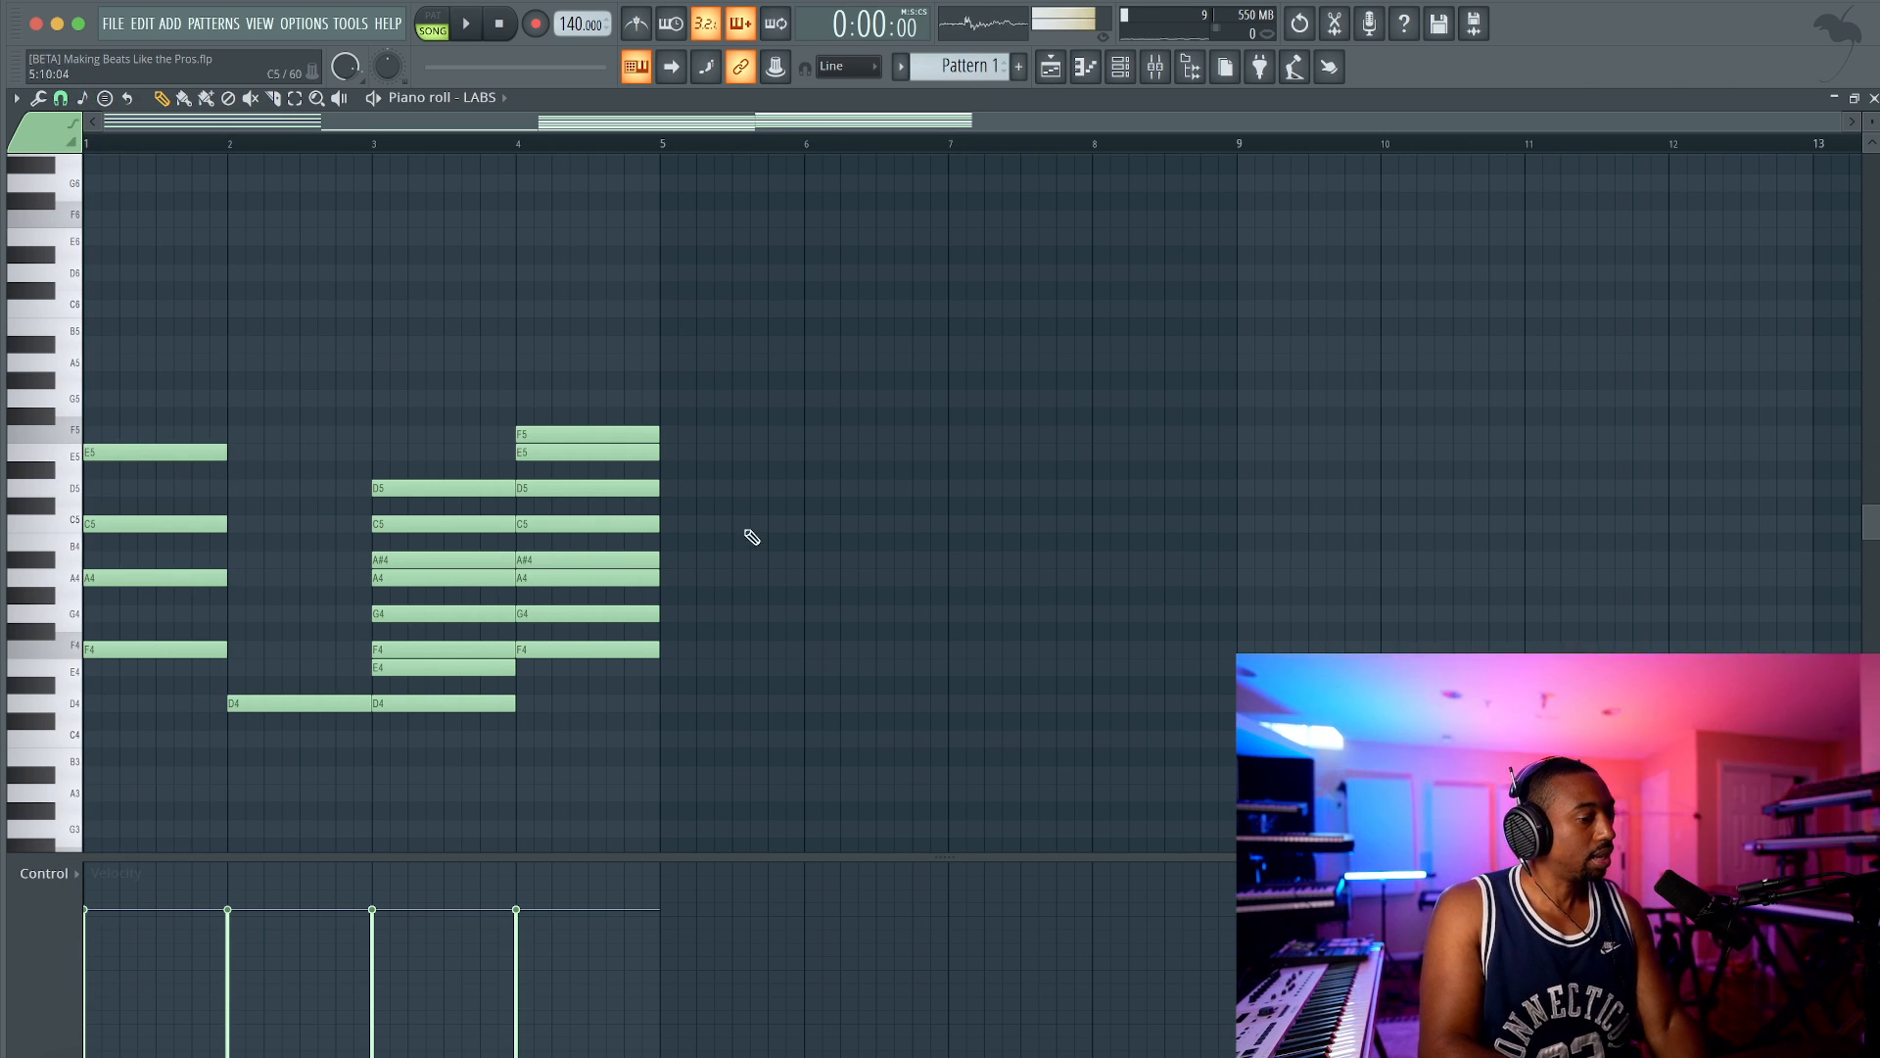
{"action": "left_click_drag", "start_coordinate": [681, 664], "coordinate": [689, 400]}
{"action": "right_click", "coordinate": [689, 400]}
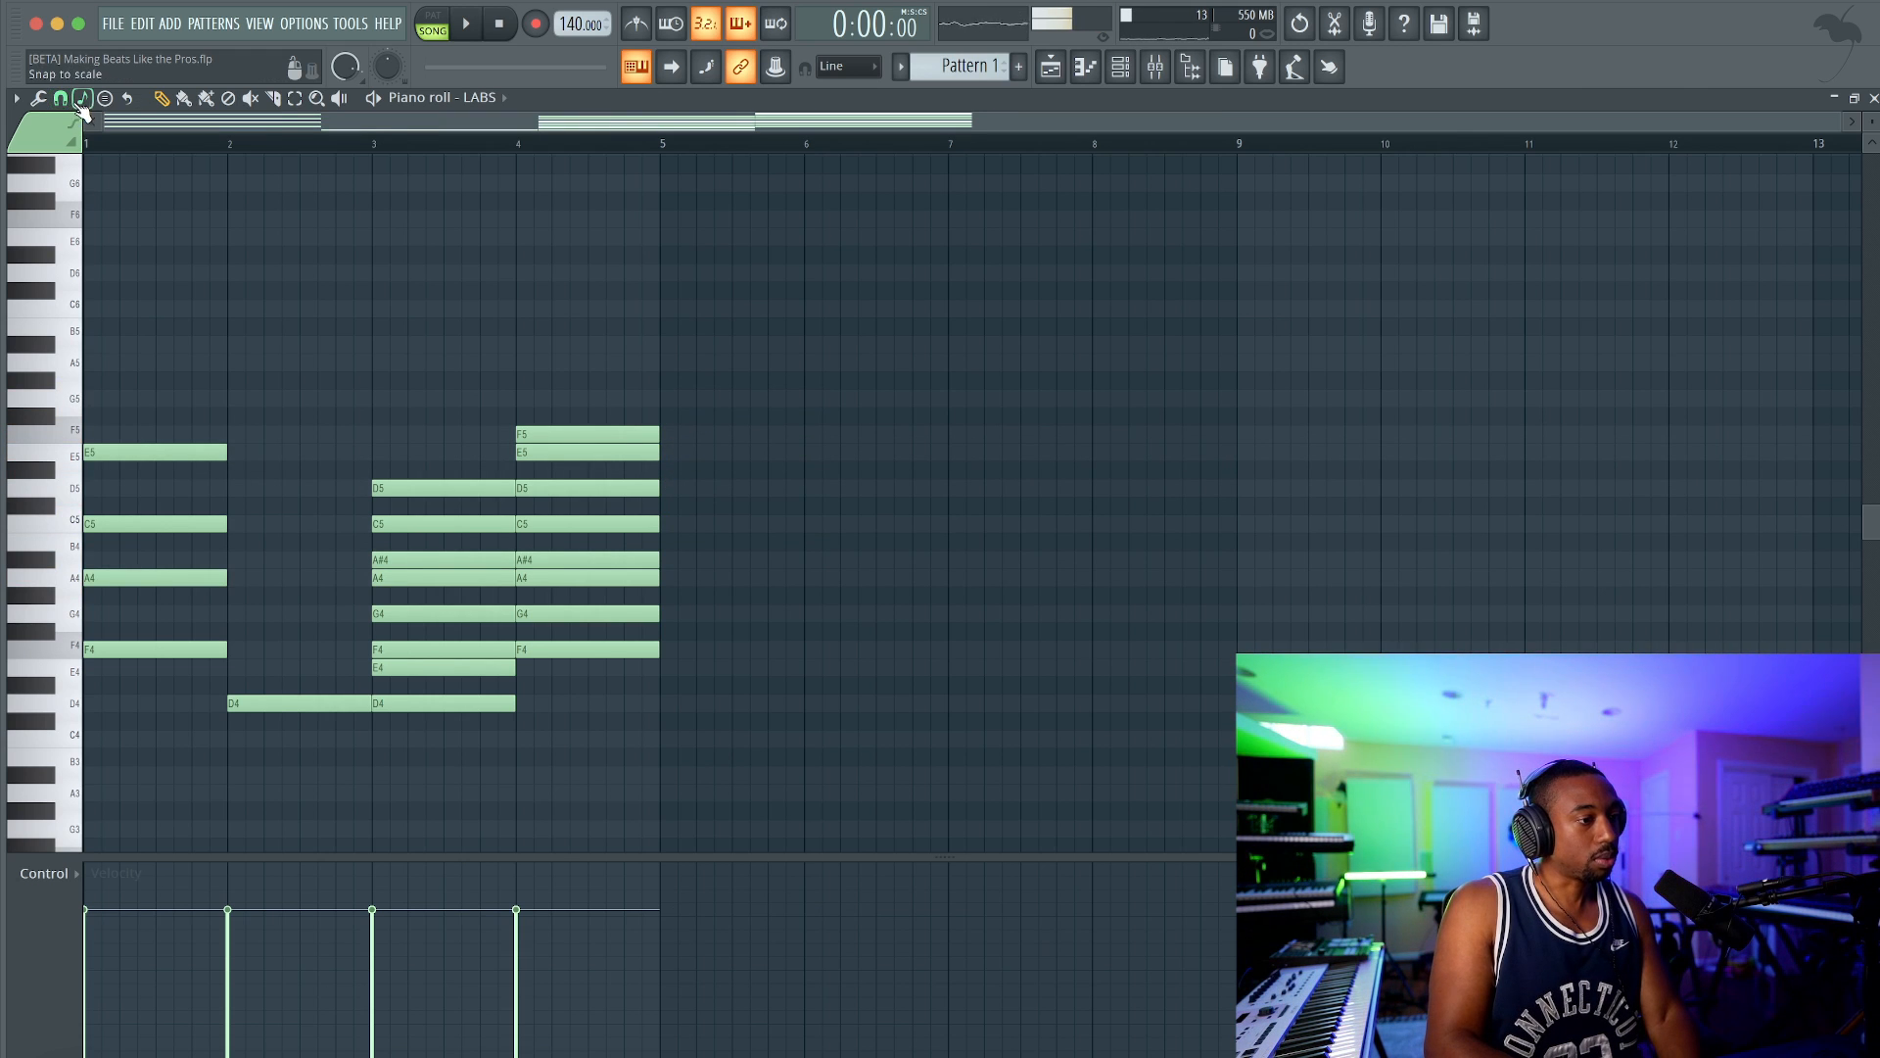
{"action": "left_click", "coordinate": [82, 98]}
{"action": "left_click", "coordinate": [147, 135]}
{"action": "left_click", "coordinate": [695, 651]}
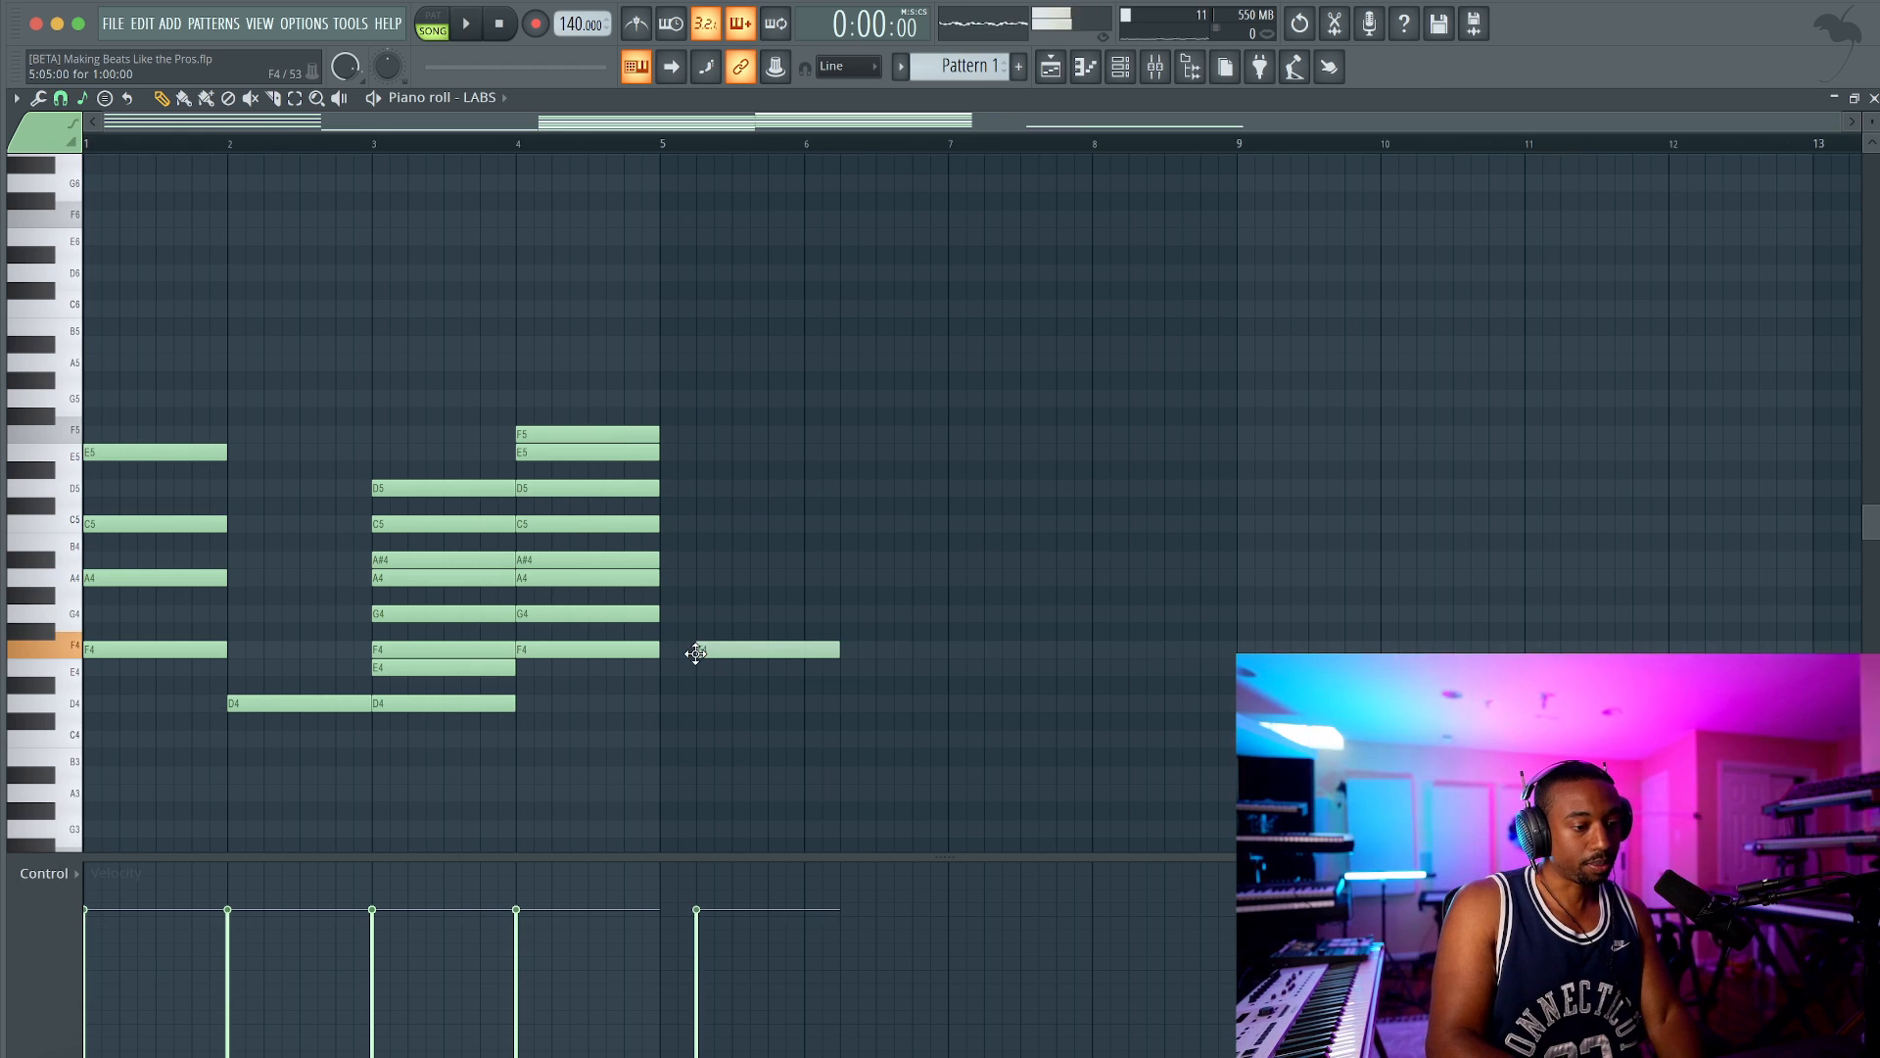
{"action": "left_click_drag", "start_coordinate": [695, 651], "coordinate": [669, 363]}
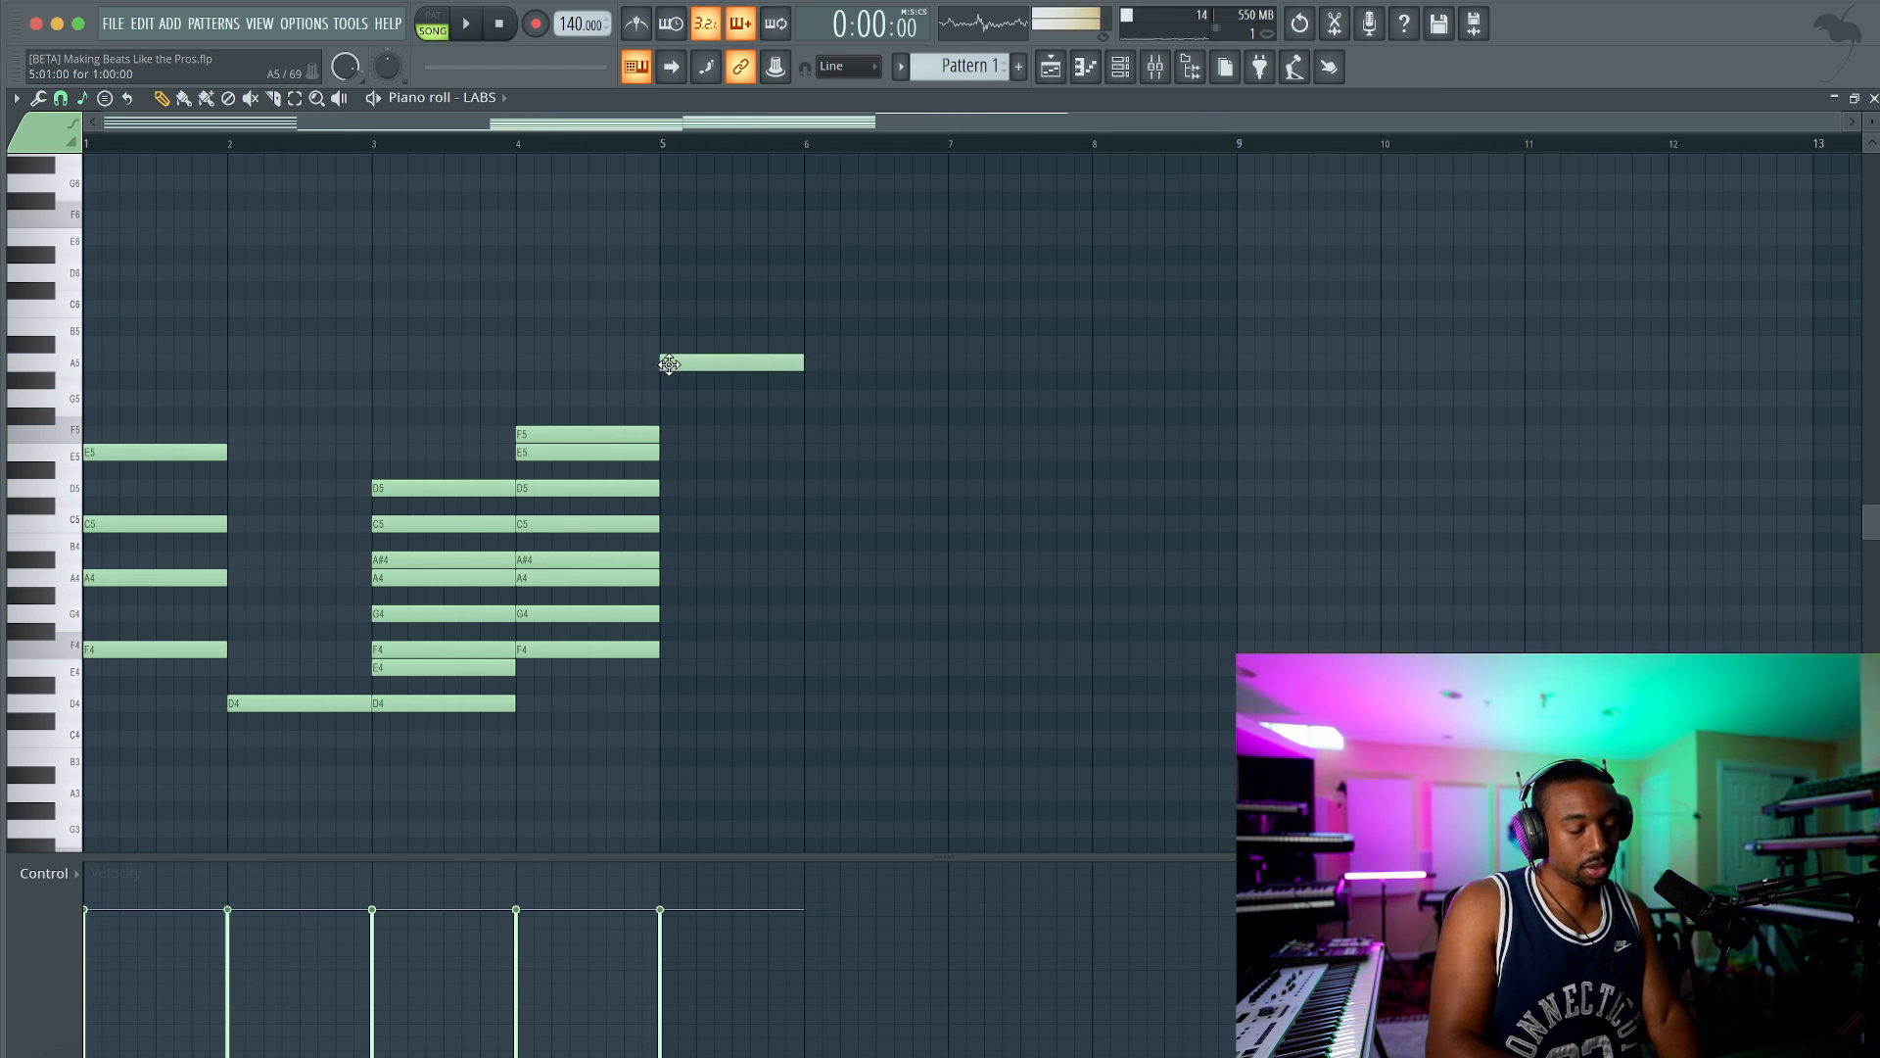
{"action": "right_click", "coordinate": [669, 363]}
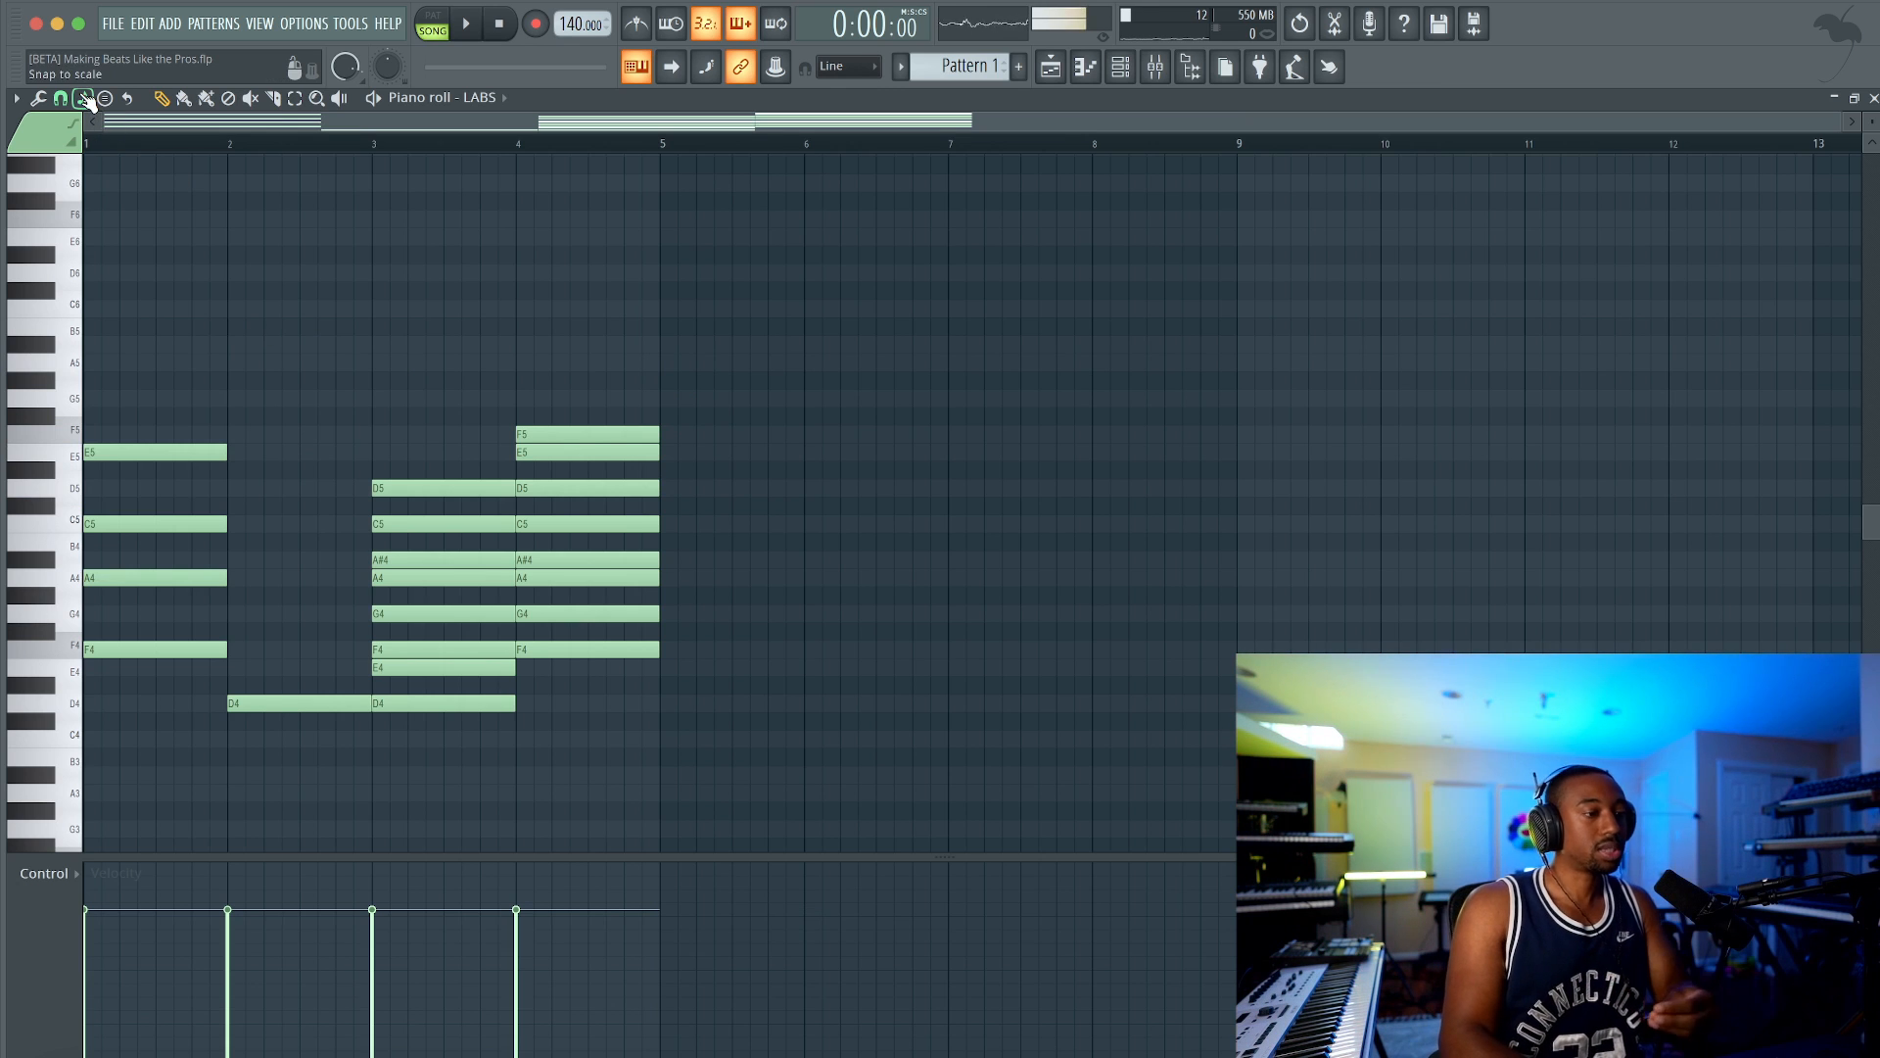
Step: Set the root note of the piano roll's scale highlighting to C
{"action": "left_click", "coordinate": [84, 99]}
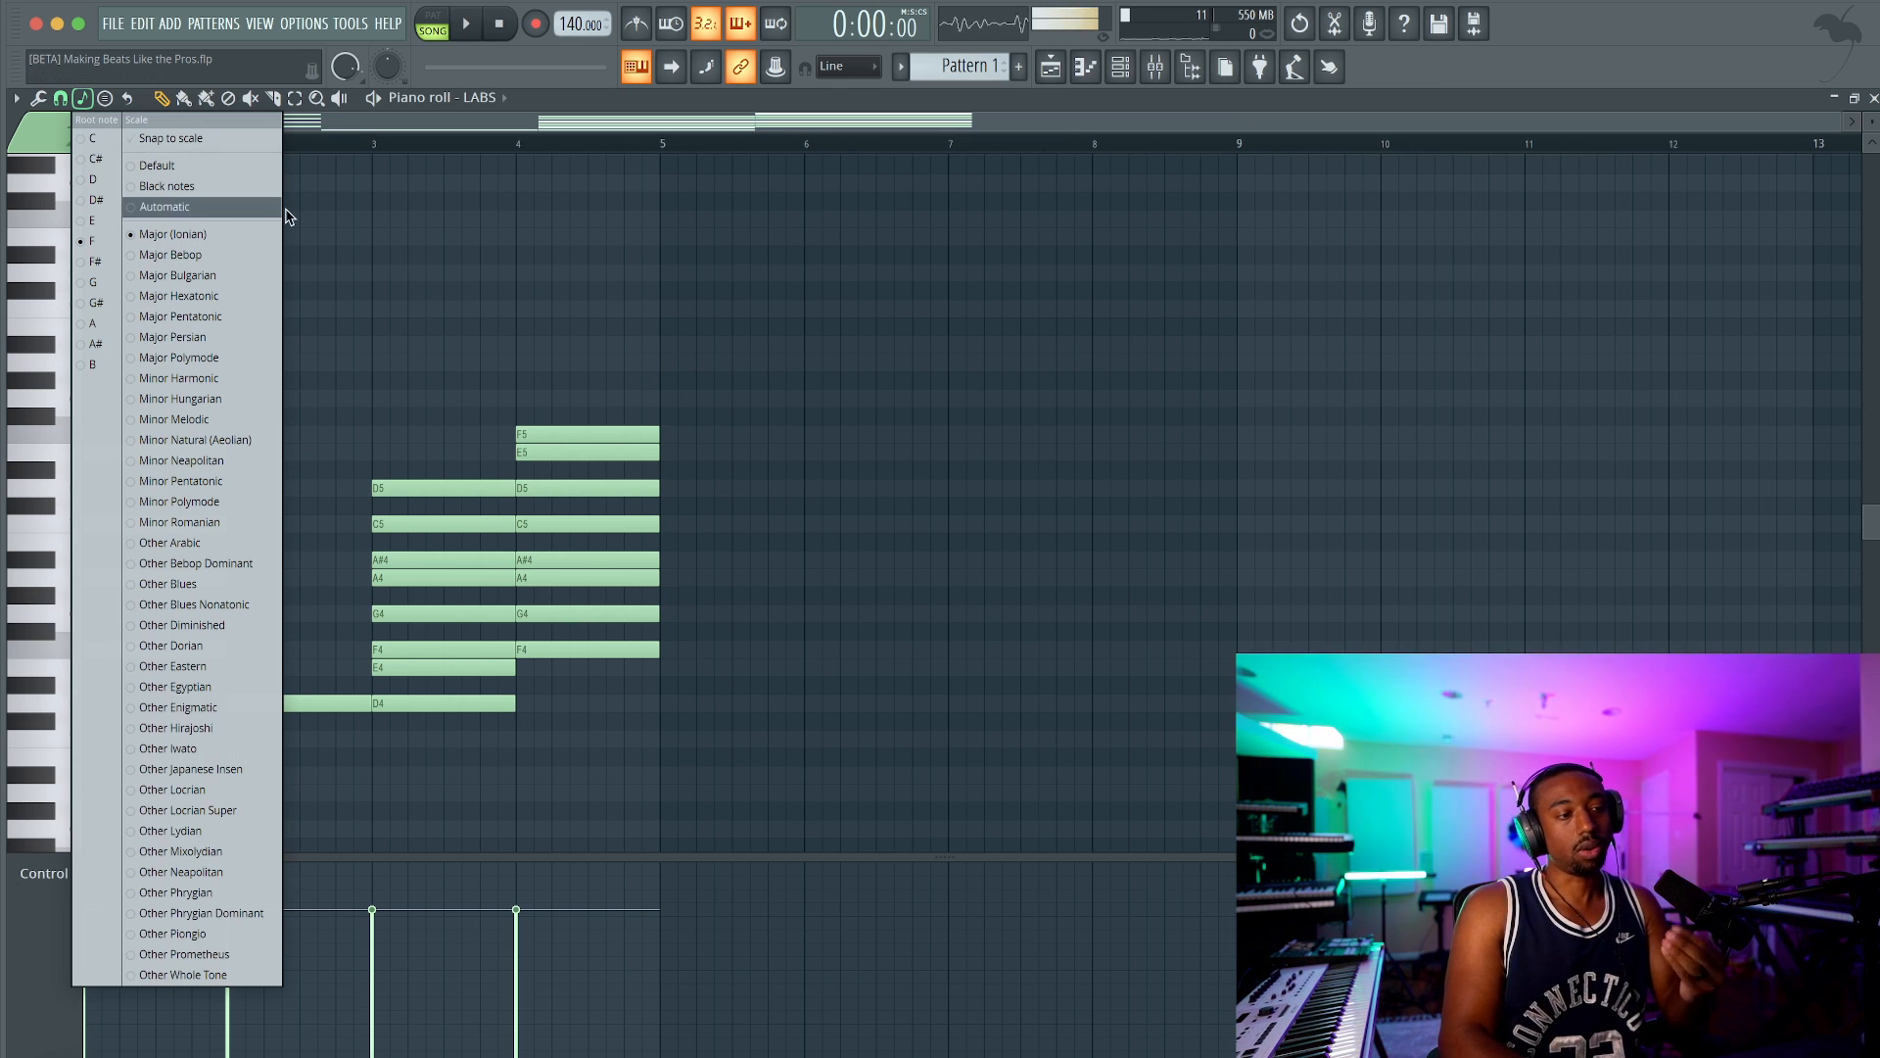
{"action": "left_click", "coordinate": [399, 274]}
{"action": "left_click", "coordinate": [84, 99]}
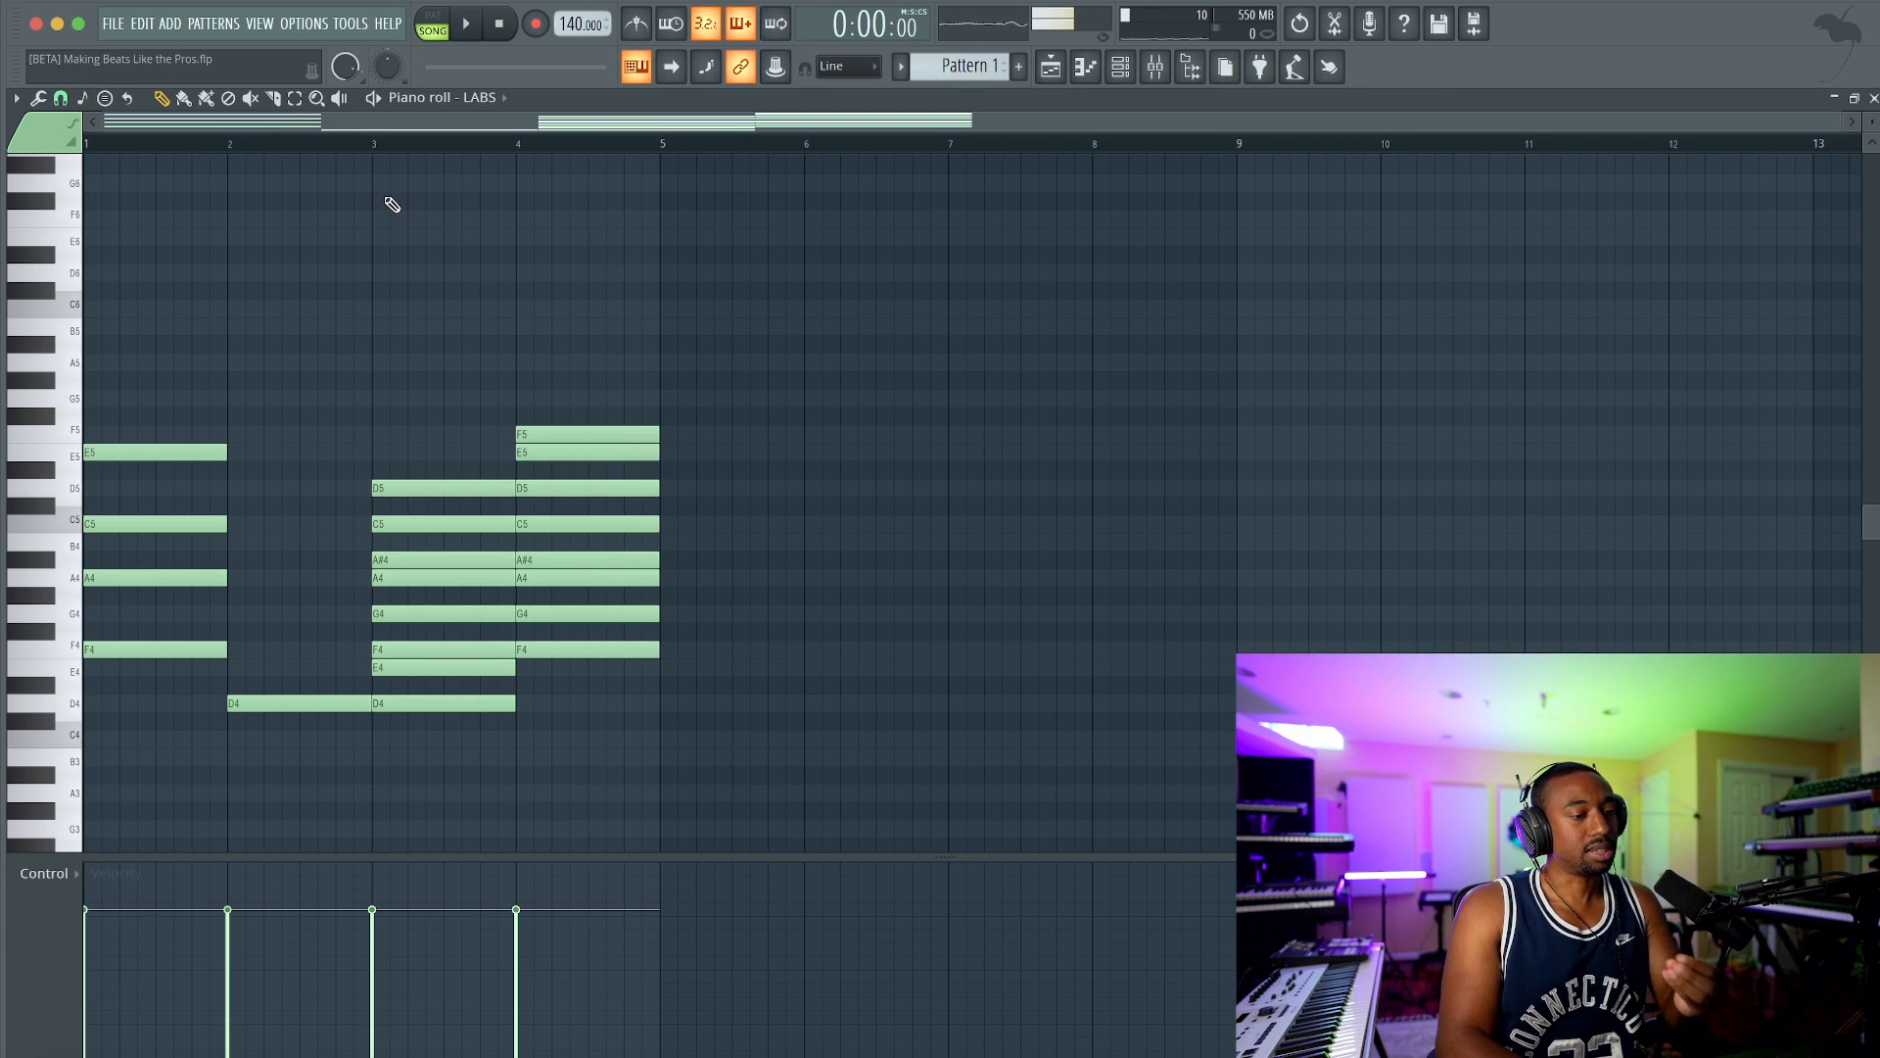
{"action": "left_click", "coordinate": [390, 202]}
Step: Select both stamped scales in bars 3 and 4 and move them two bars later to start at bar 5
{"action": "left_click_drag", "start_coordinate": [776, 727], "coordinate": [440, 409]}
{"action": "right_click", "coordinate": [439, 410]}
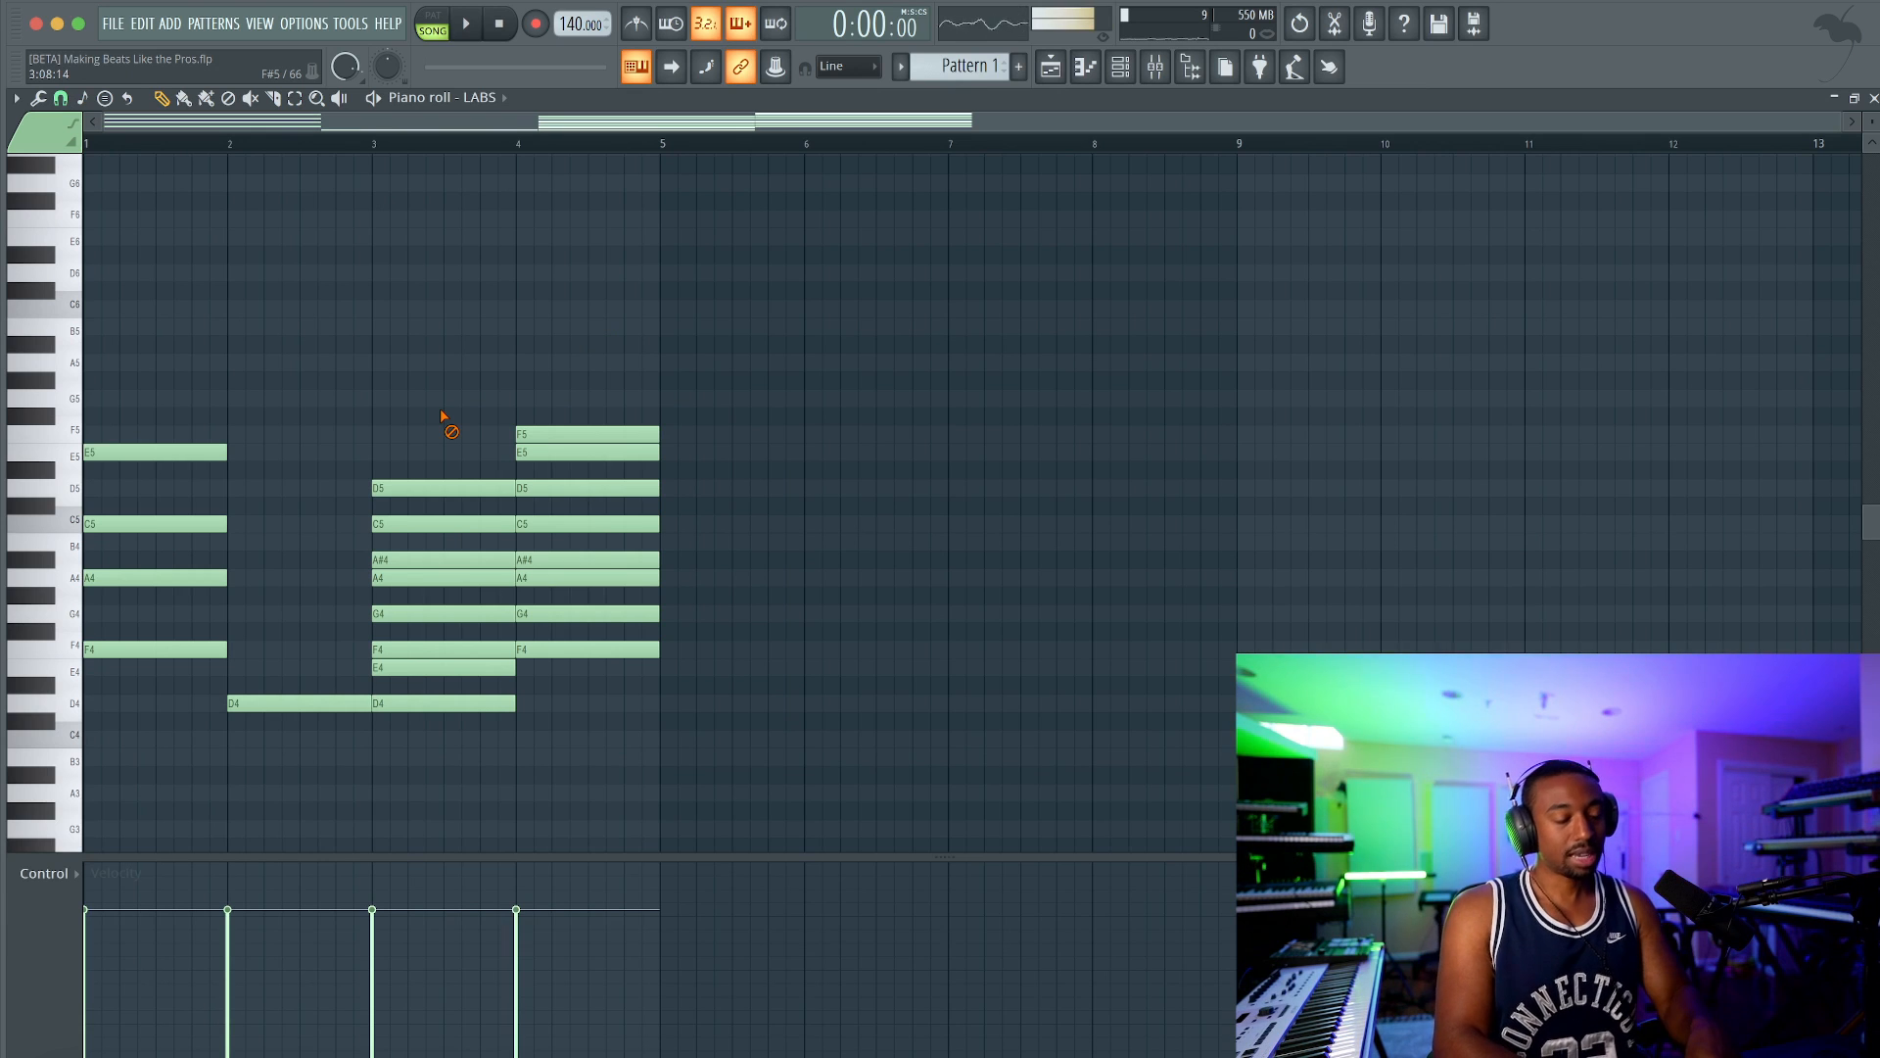
{"action": "left_click_drag", "start_coordinate": [448, 411], "coordinate": [604, 731]}
{"action": "left_click", "coordinate": [473, 720], "text": "ctrl"}
{"action": "left_click_drag", "start_coordinate": [538, 352], "coordinate": [573, 791]}
{"action": "left_click_drag", "start_coordinate": [710, 391], "coordinate": [429, 670]}
{"action": "left_click_drag", "start_coordinate": [449, 747], "coordinate": [589, 409]}
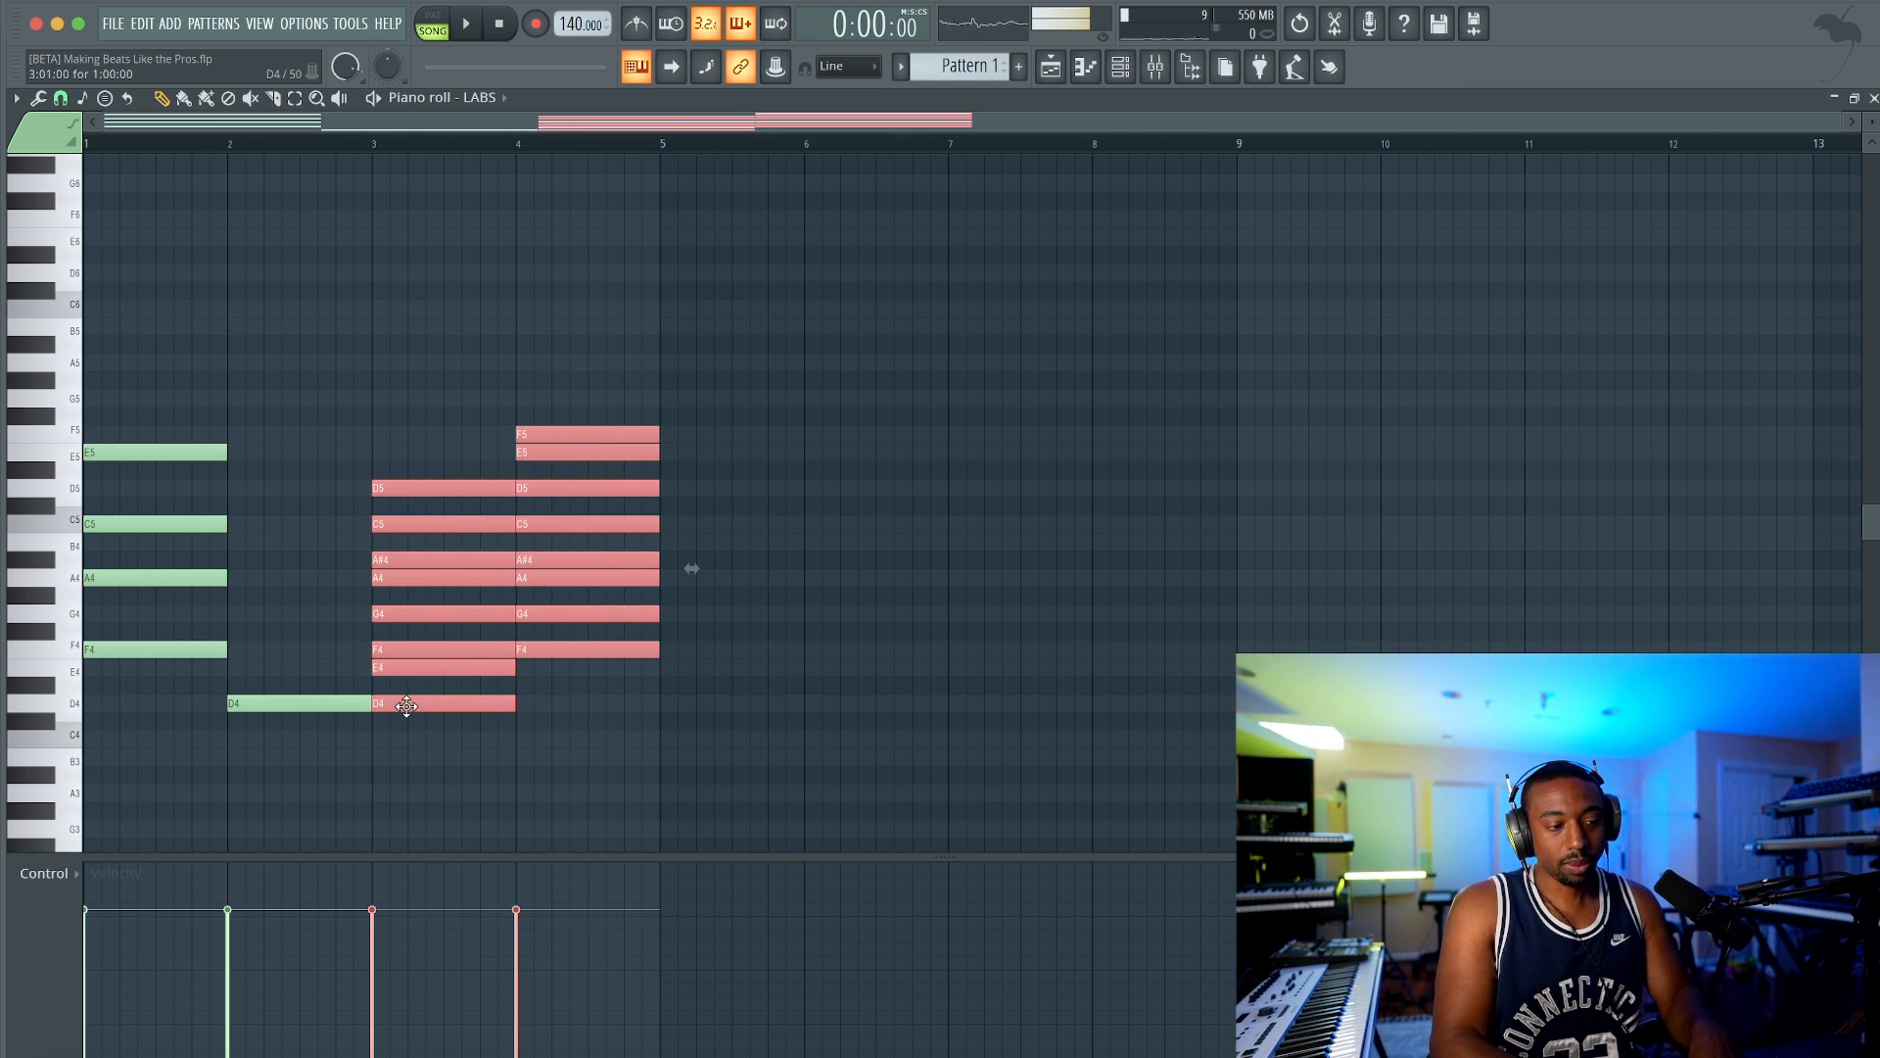
{"action": "left_click_drag", "start_coordinate": [407, 705], "coordinate": [694, 709]}
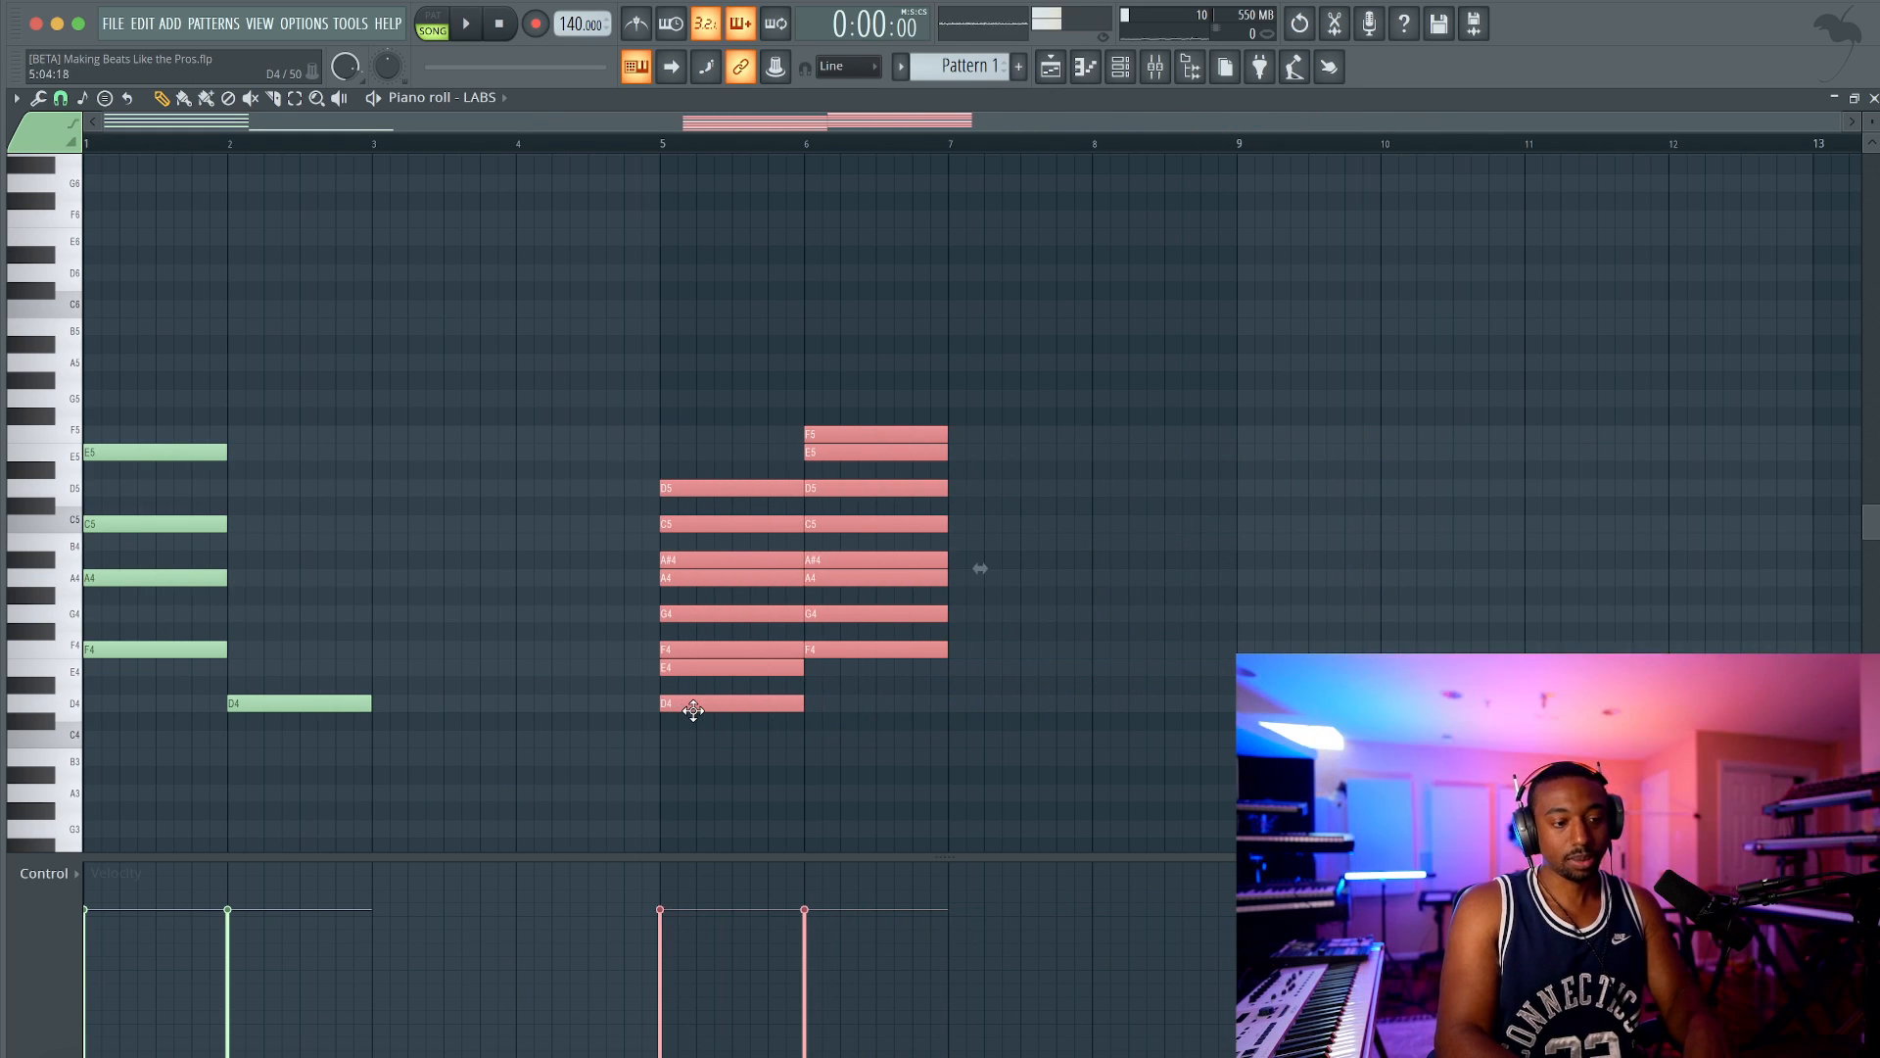
{"action": "scroll", "coordinate": [695, 722], "scroll_direction": "up", "scroll_amount": 3}
{"action": "right_click", "coordinate": [691, 724]}
{"action": "key", "text": "ctrl+z"}
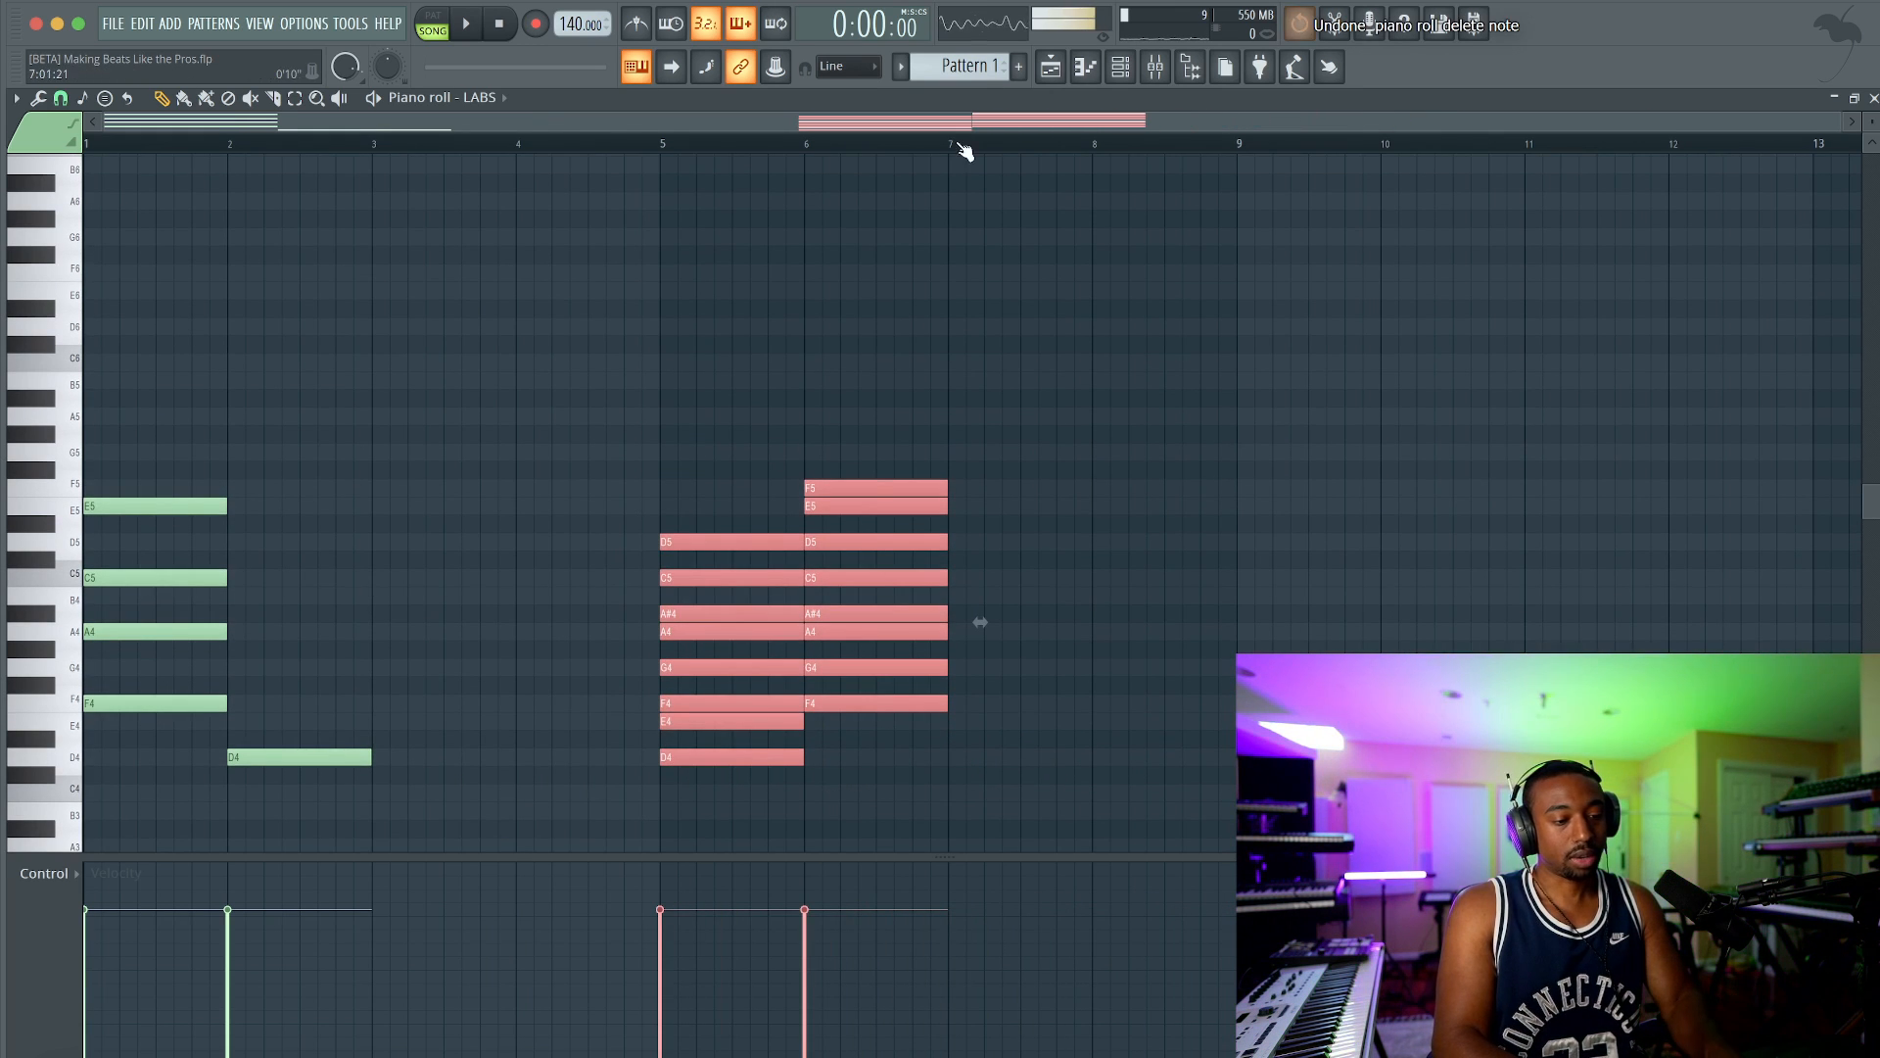
Step: Add a new Serum instrument channel to the channel rack
{"action": "key", "text": "F6"}
{"action": "left_click", "coordinate": [218, 204]}
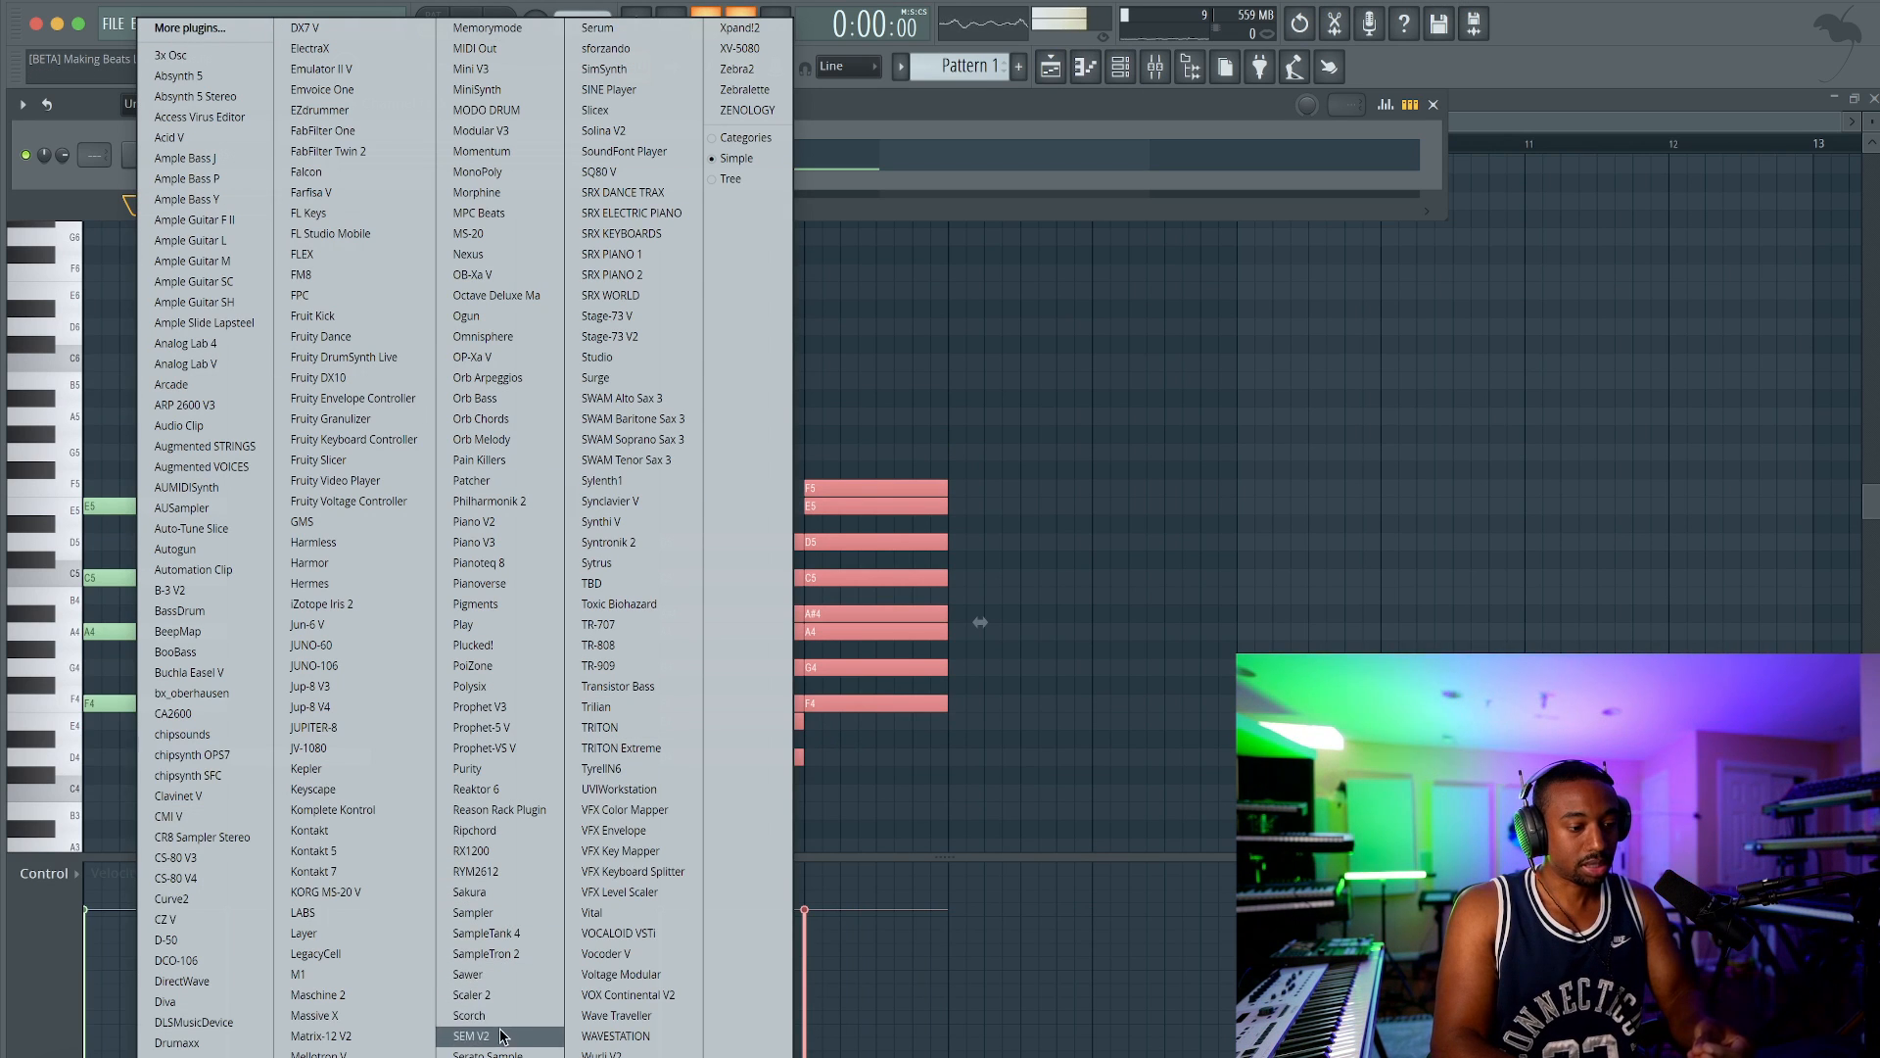
{"action": "left_click", "coordinate": [637, 33]}
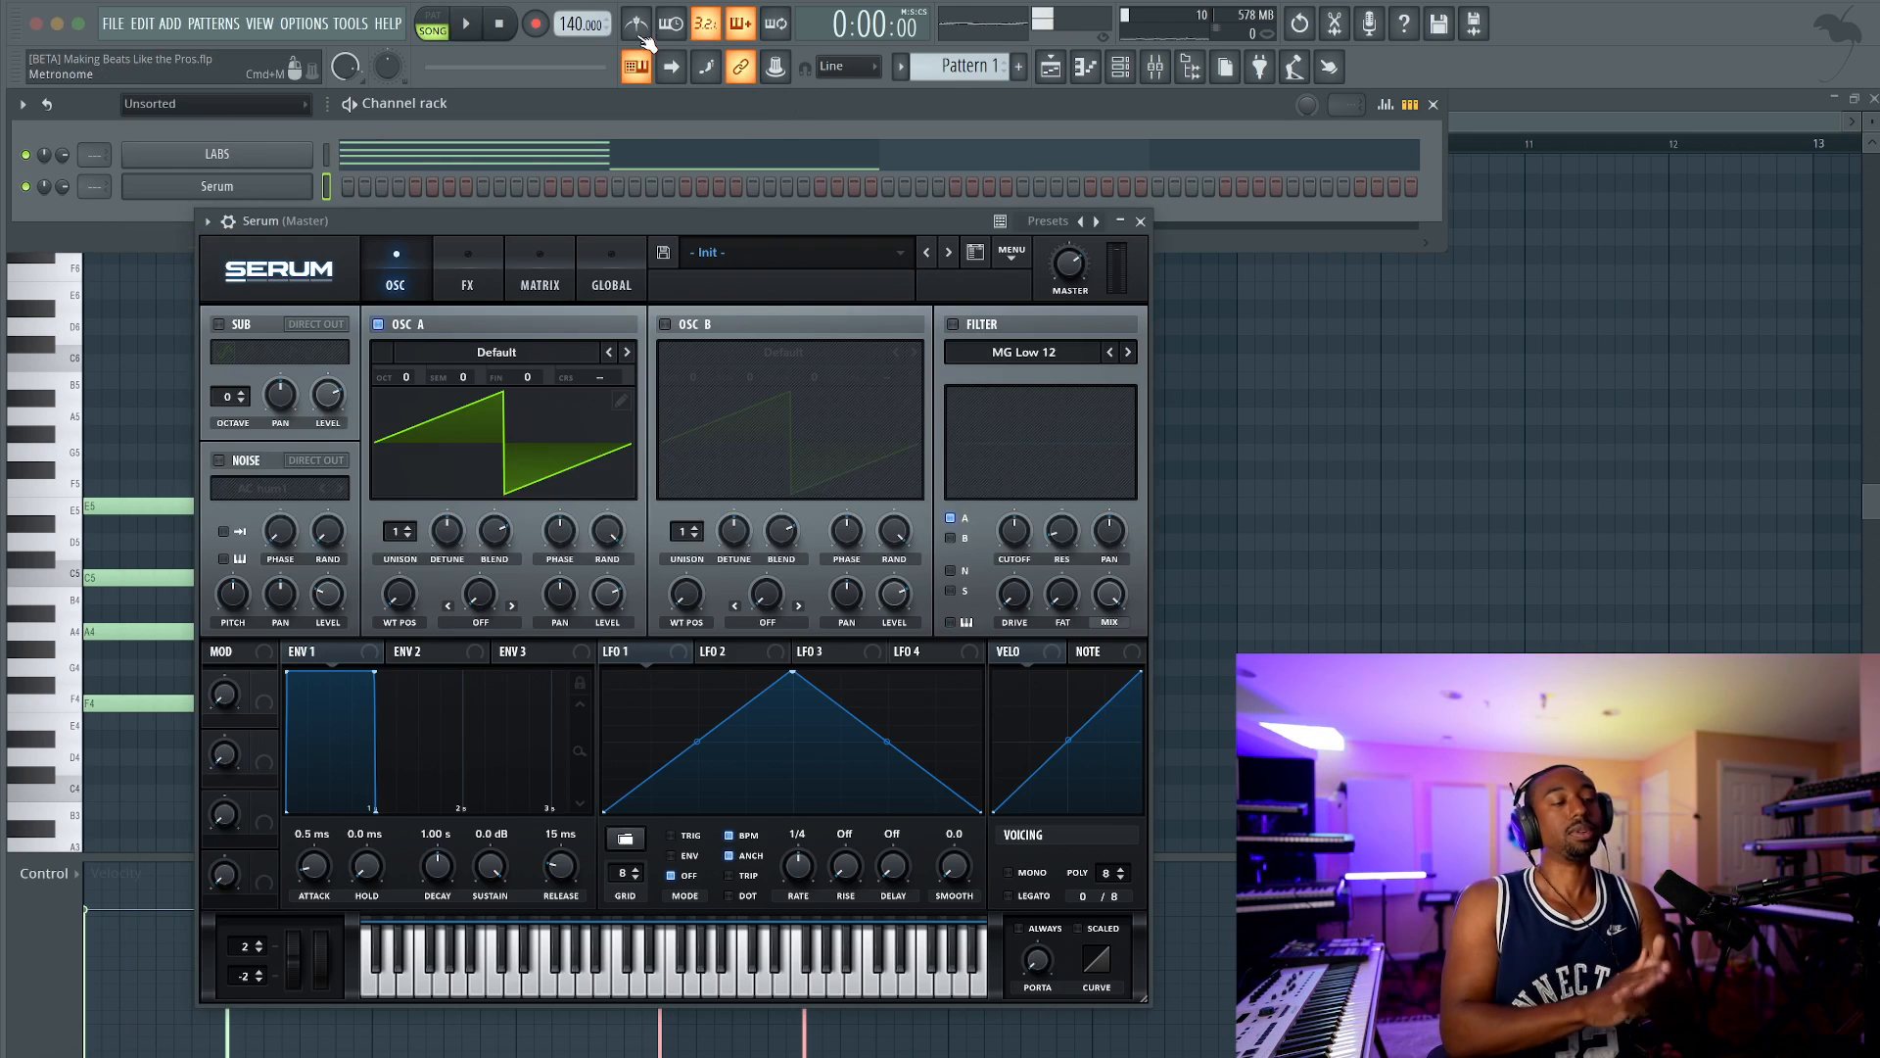
Step: Open oscillator A's wavetable editor and apply the single-cycle sine formula sin(x*pi)
{"action": "left_click", "coordinate": [615, 396]}
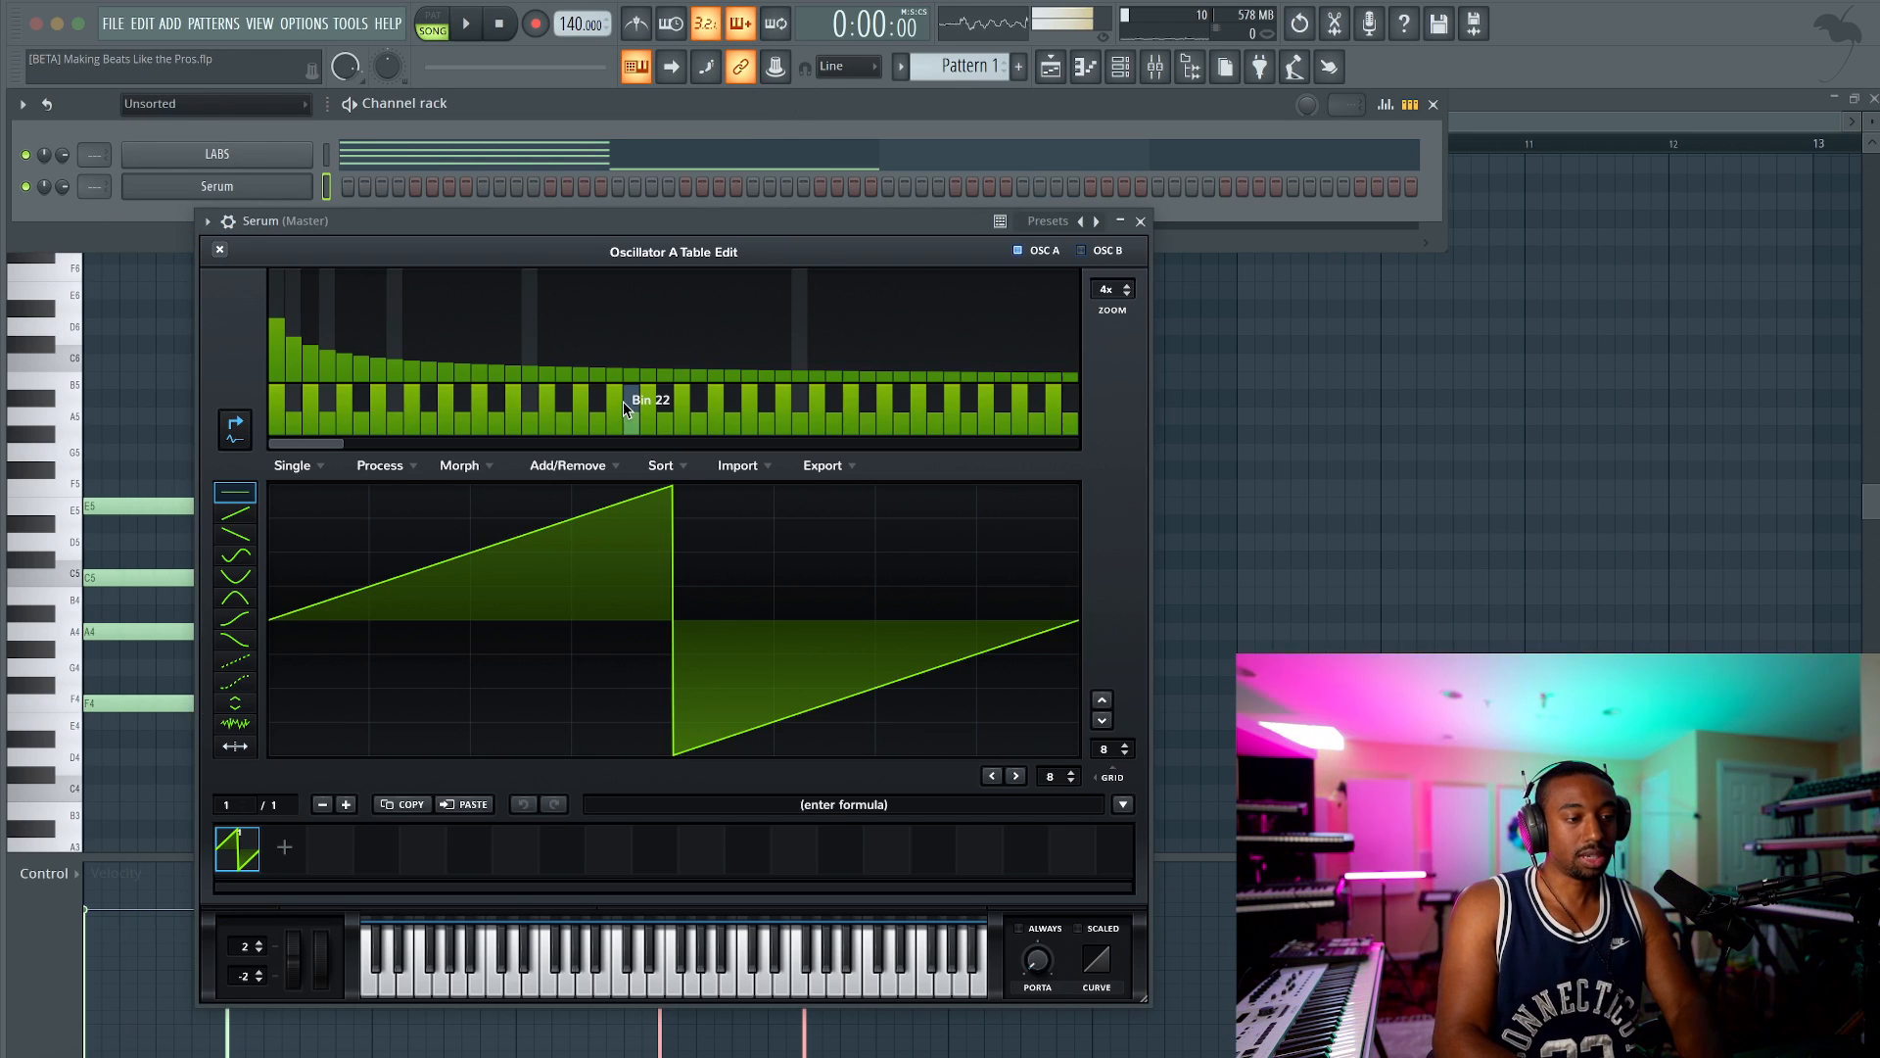
{"action": "left_click", "coordinate": [1122, 803]}
{"action": "mouse_move", "coordinate": [1151, 827]}
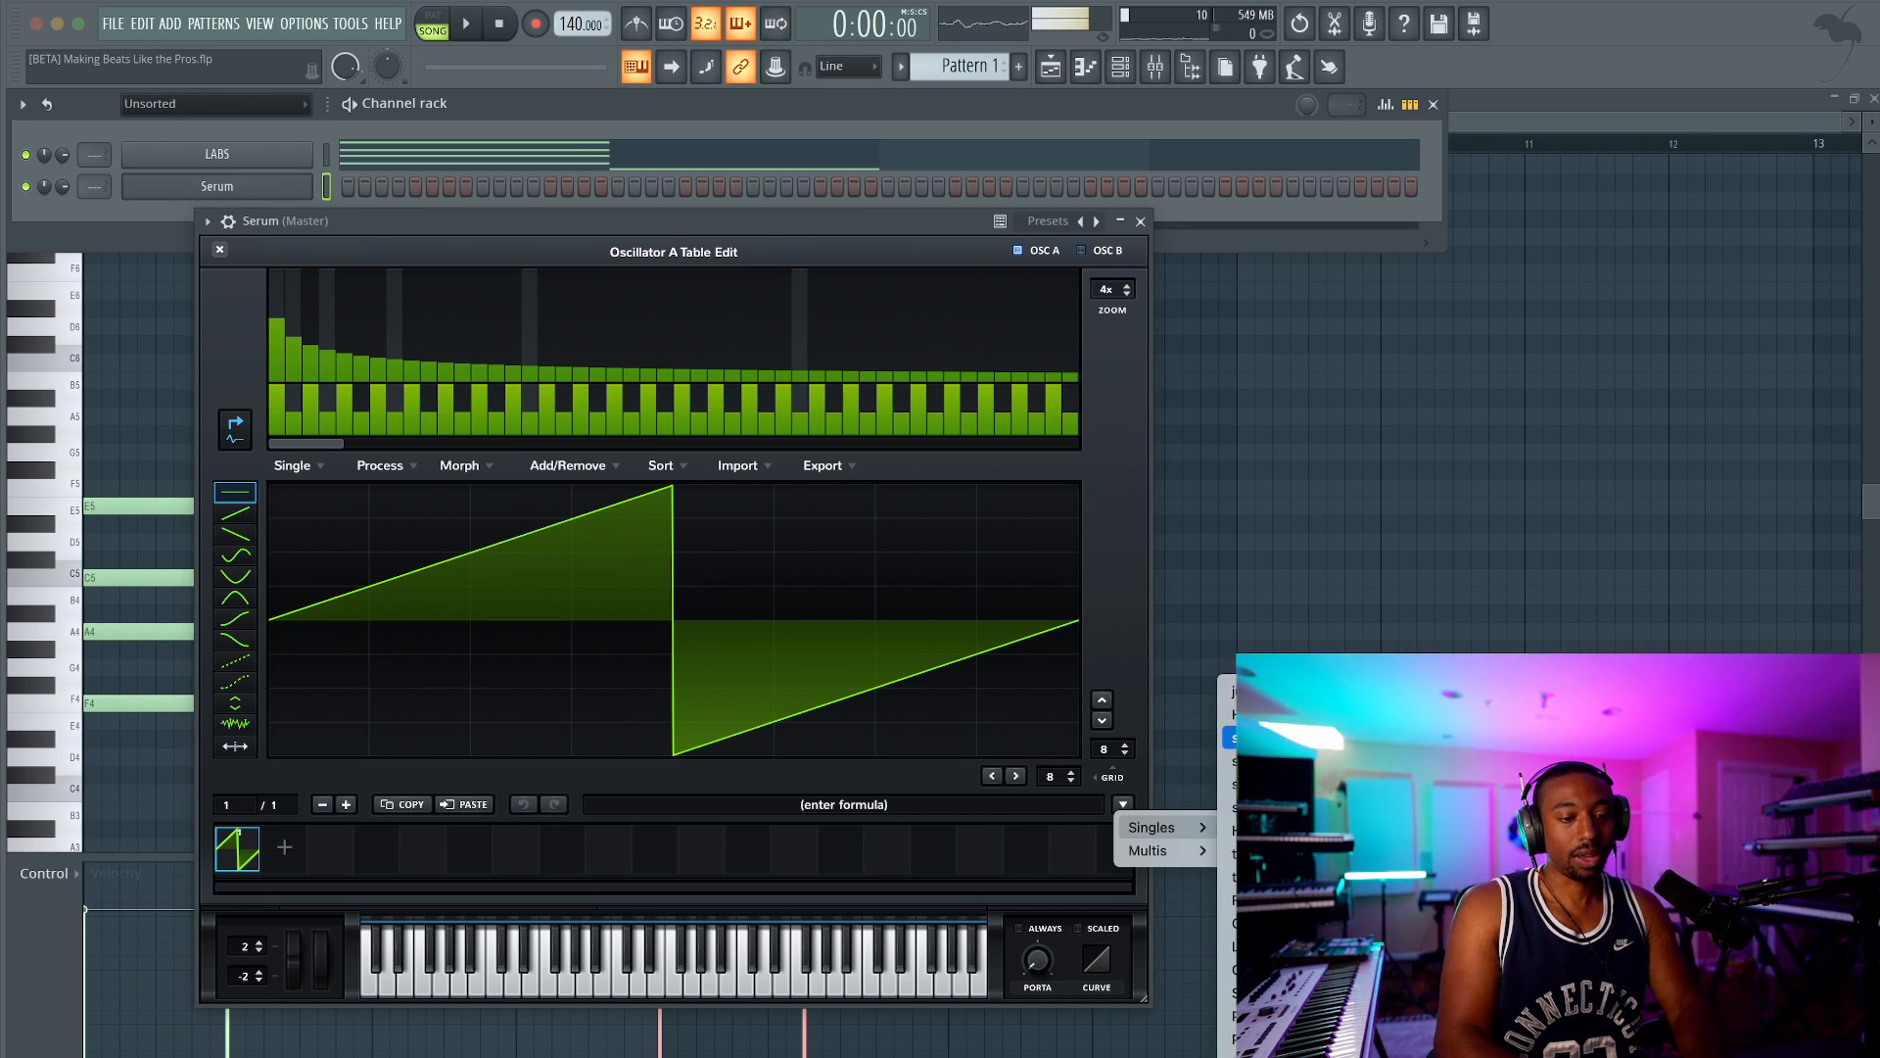
{"action": "left_click", "coordinate": [1230, 784]}
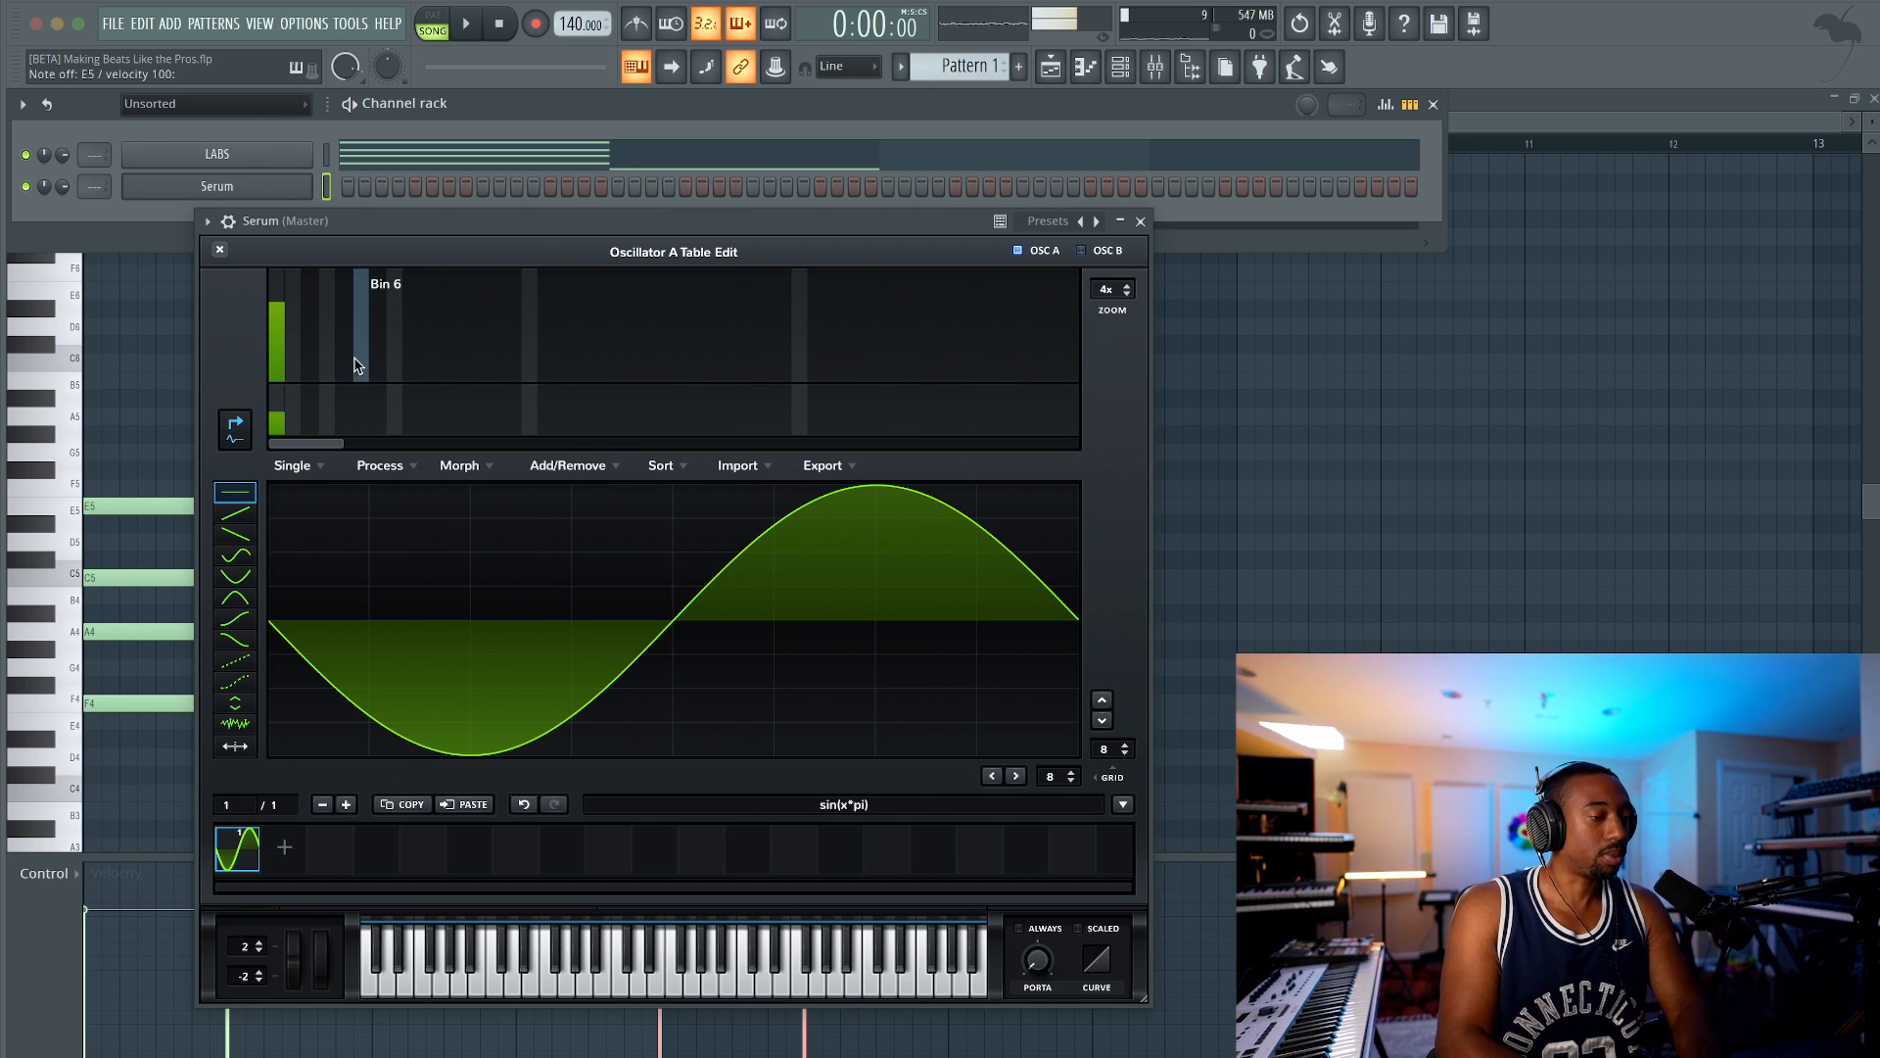
Step: Add and clear a single harmonic in bins 2, 3, 4 and 5 one after another, playing a note to hear them
{"action": "left_click", "coordinate": [297, 339]}
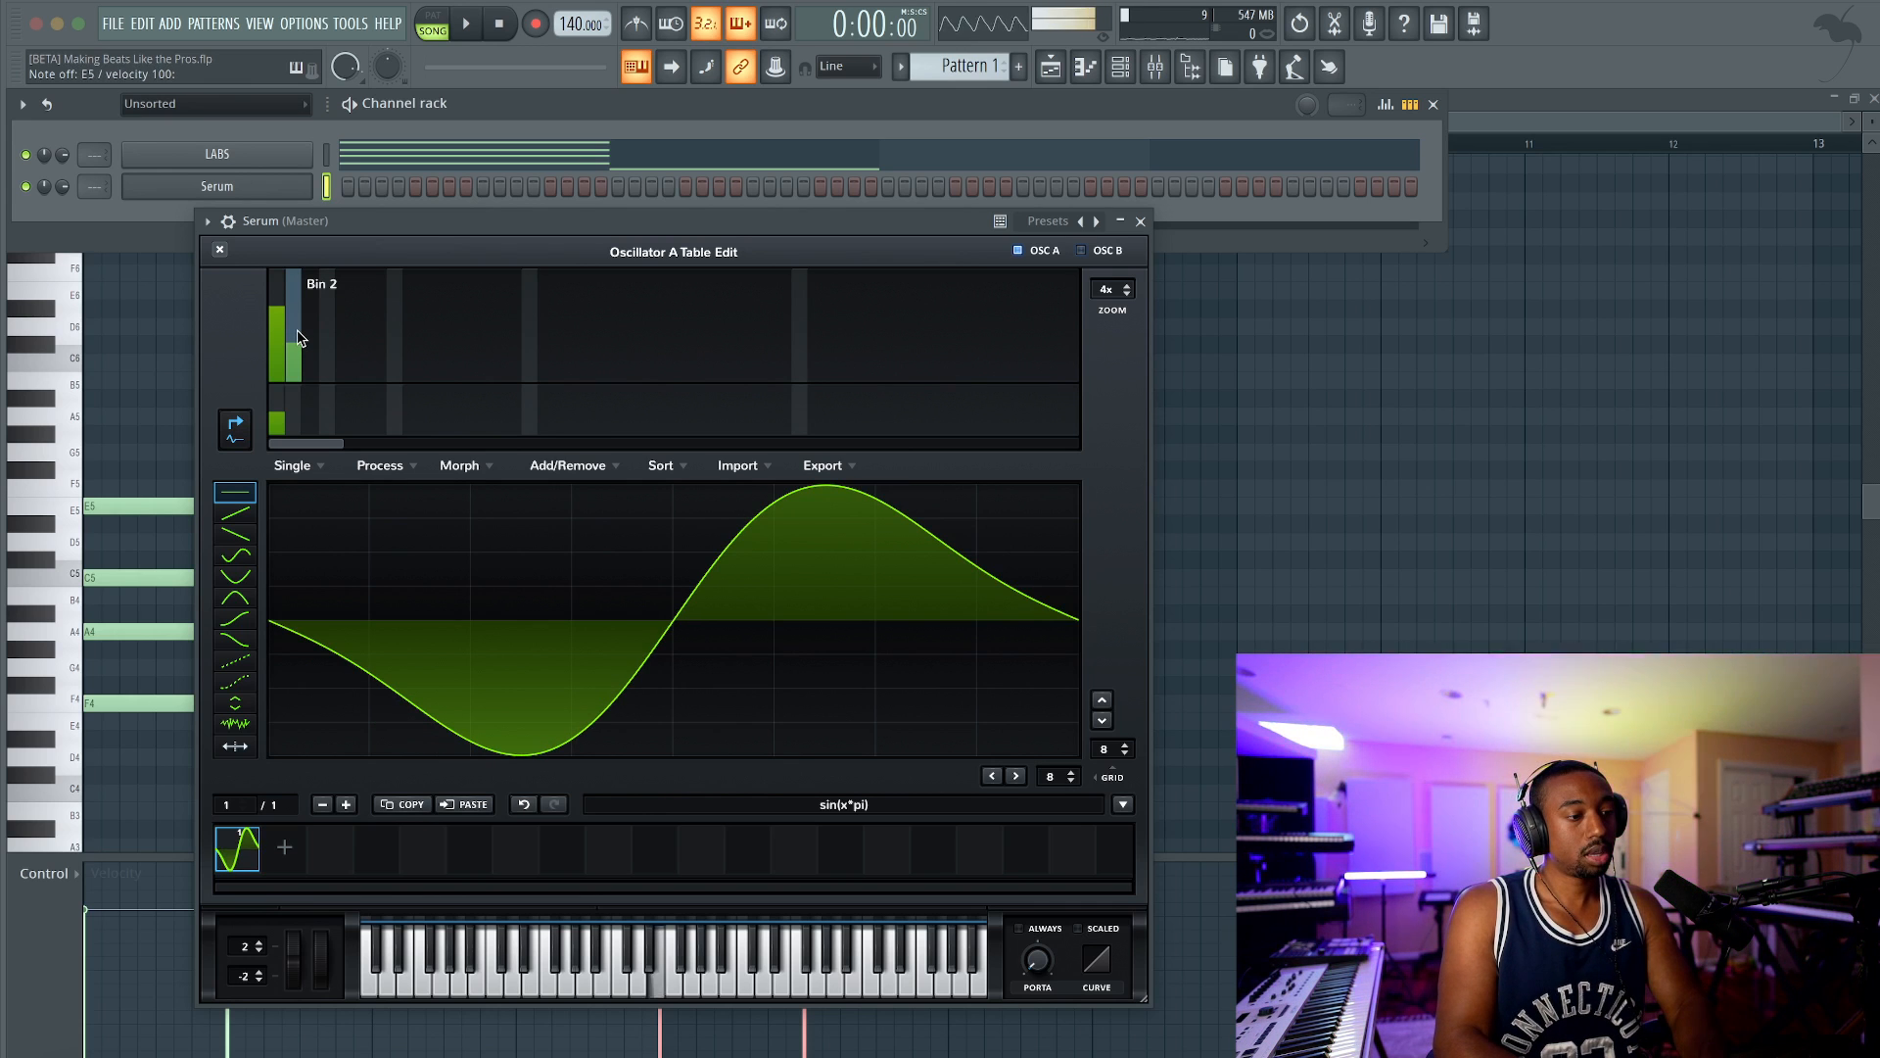
{"action": "key", "text": "c"}
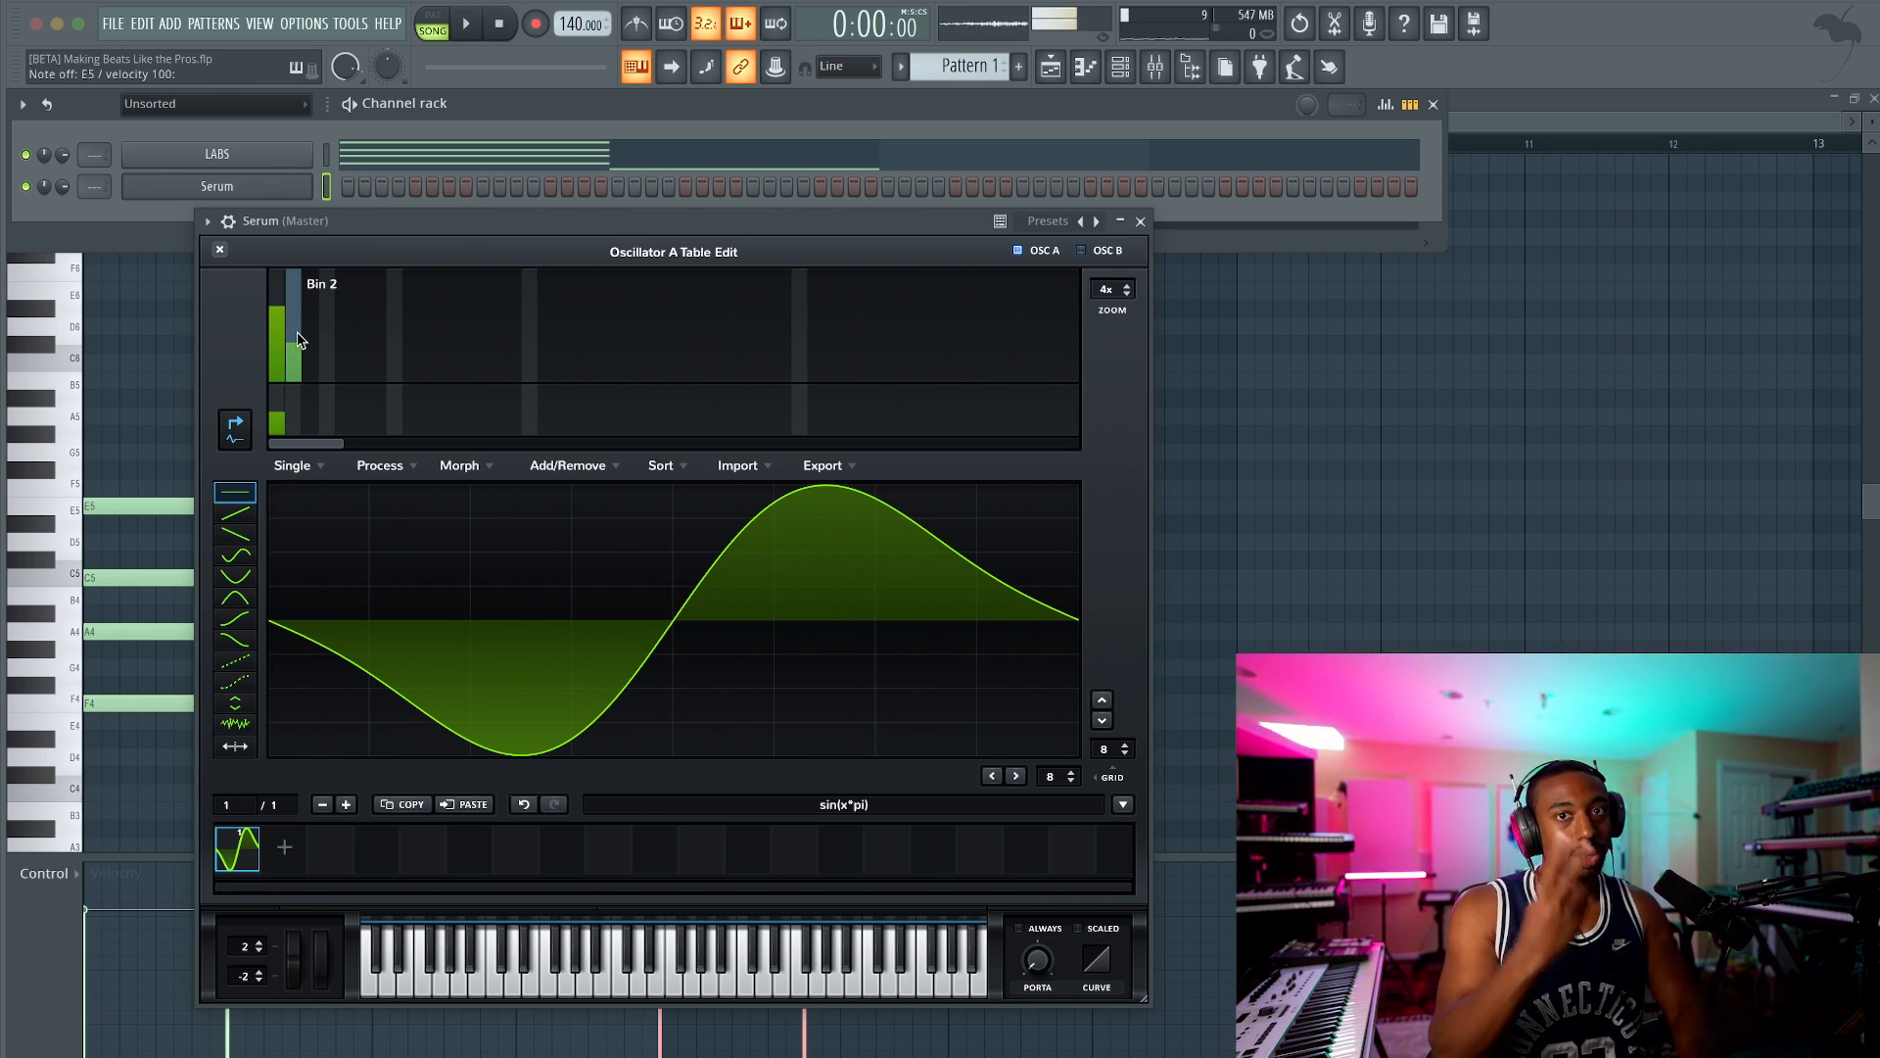
{"action": "left_click_drag", "start_coordinate": [299, 337], "coordinate": [298, 479]}
{"action": "left_click", "coordinate": [314, 334]}
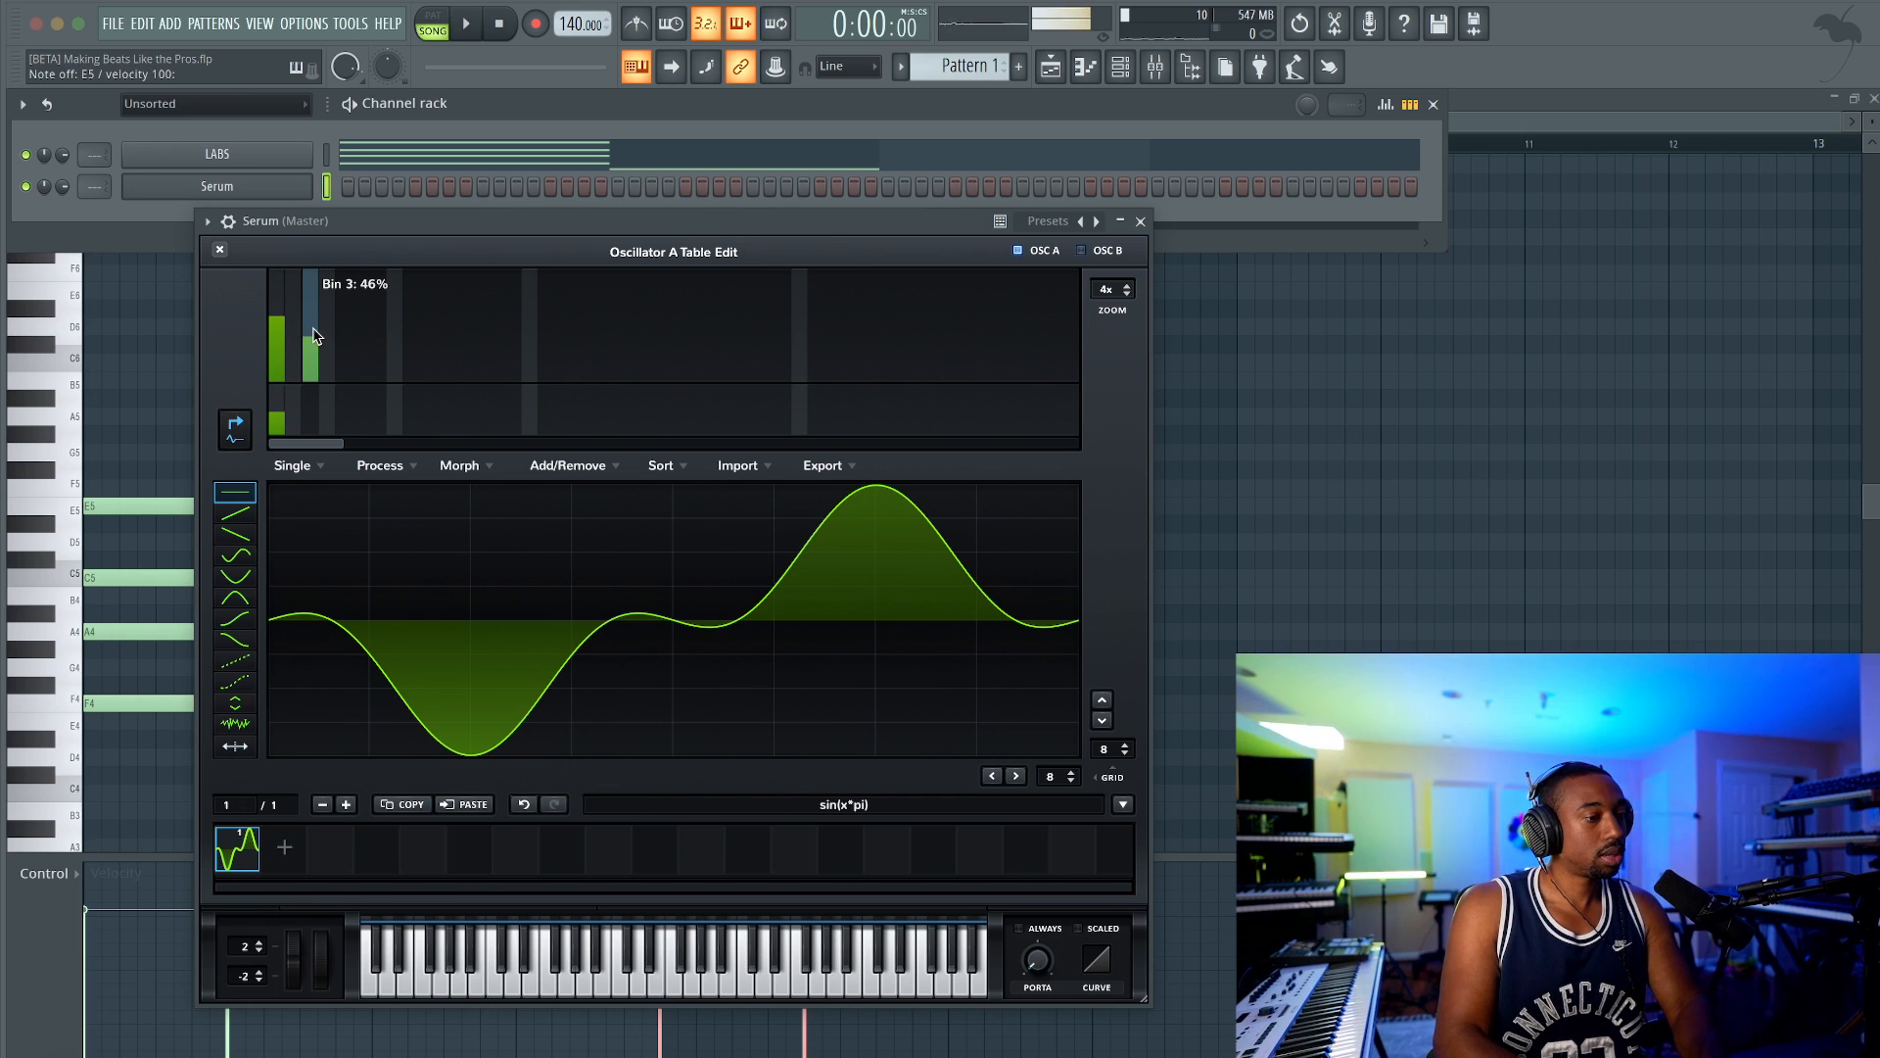
{"action": "key", "text": "c"}
{"action": "mouse_move", "coordinate": [314, 336]}
{"action": "left_mouse_down"}
{"action": "mouse_move", "coordinate": [313, 411]}
{"action": "mouse_move", "coordinate": [330, 351]}
{"action": "left_mouse_up"}
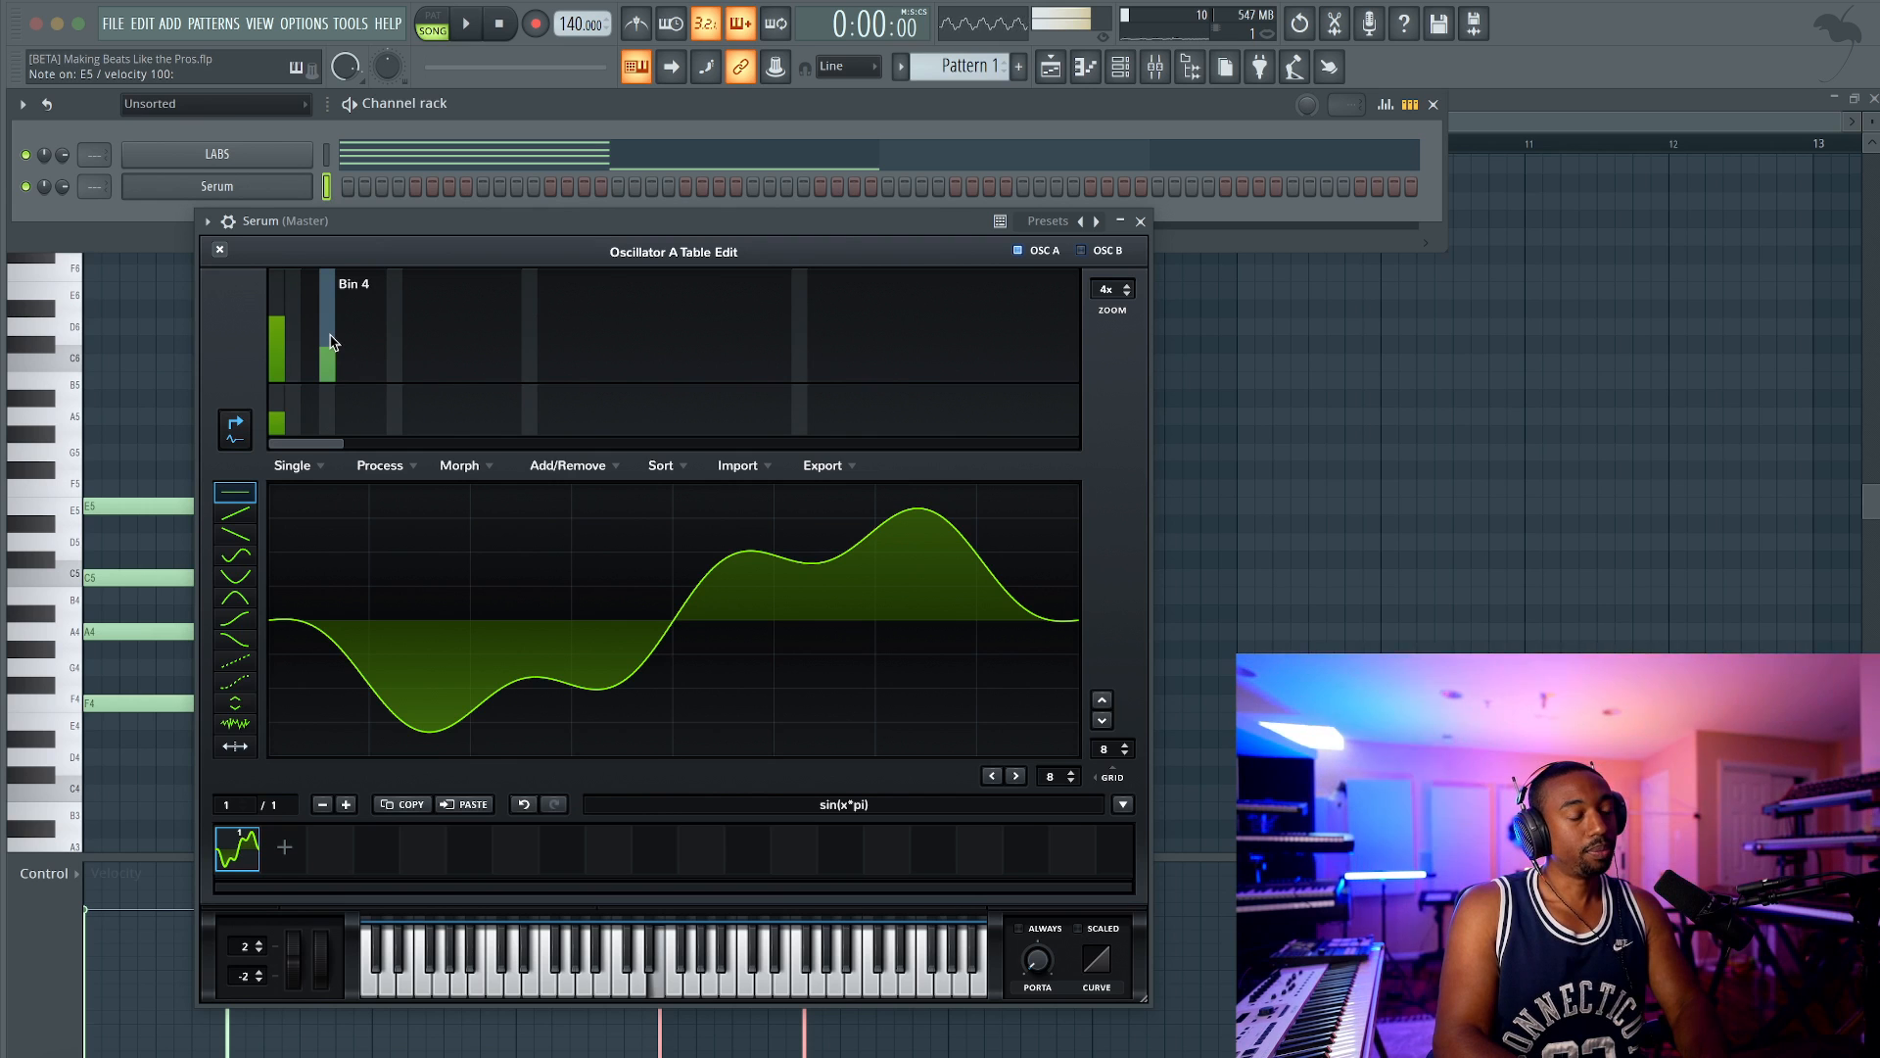
{"action": "left_click_drag", "start_coordinate": [330, 352], "coordinate": [331, 421]}
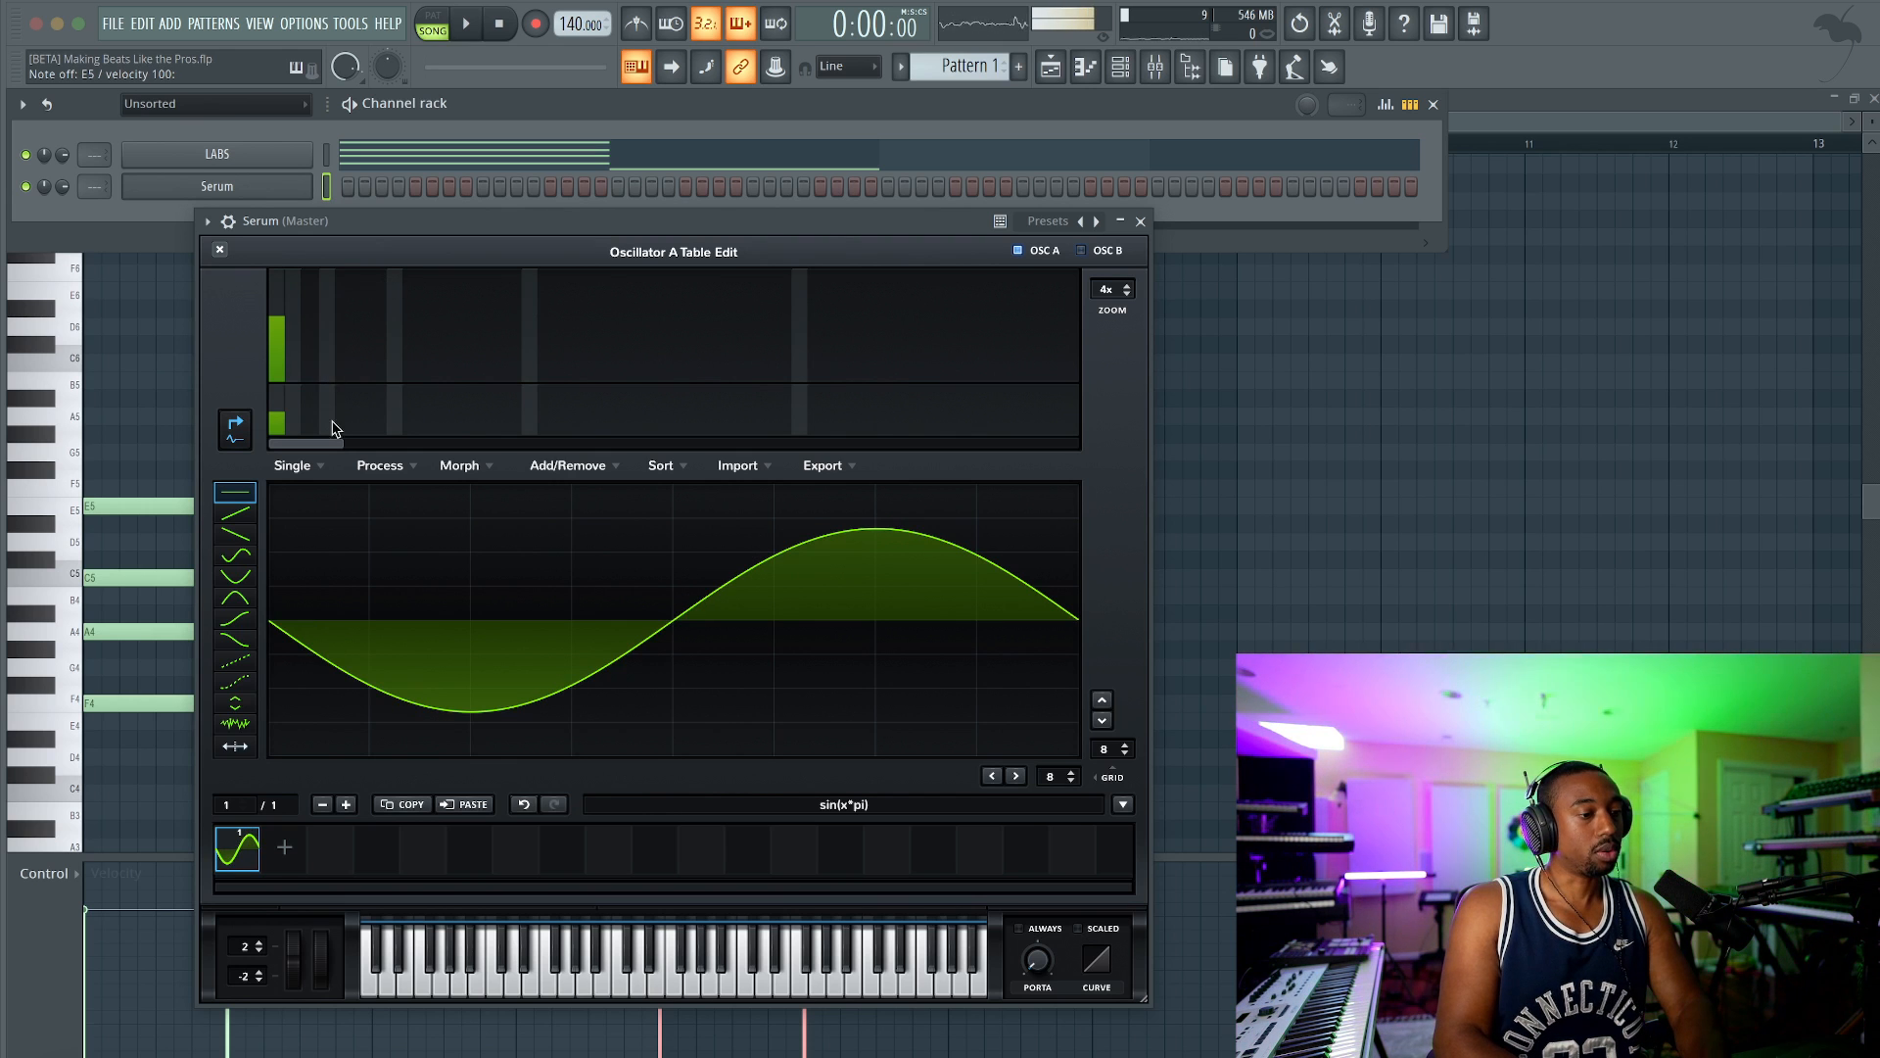
{"action": "left_click_drag", "start_coordinate": [347, 355], "coordinate": [348, 403]}
{"action": "key", "text": "c"}
Step: Layer harmonics in bins 6, 4, 3 and 2 above the fundamental, playing a note between additions
{"action": "left_click", "coordinate": [365, 360]}
{"action": "left_click", "coordinate": [363, 344]}
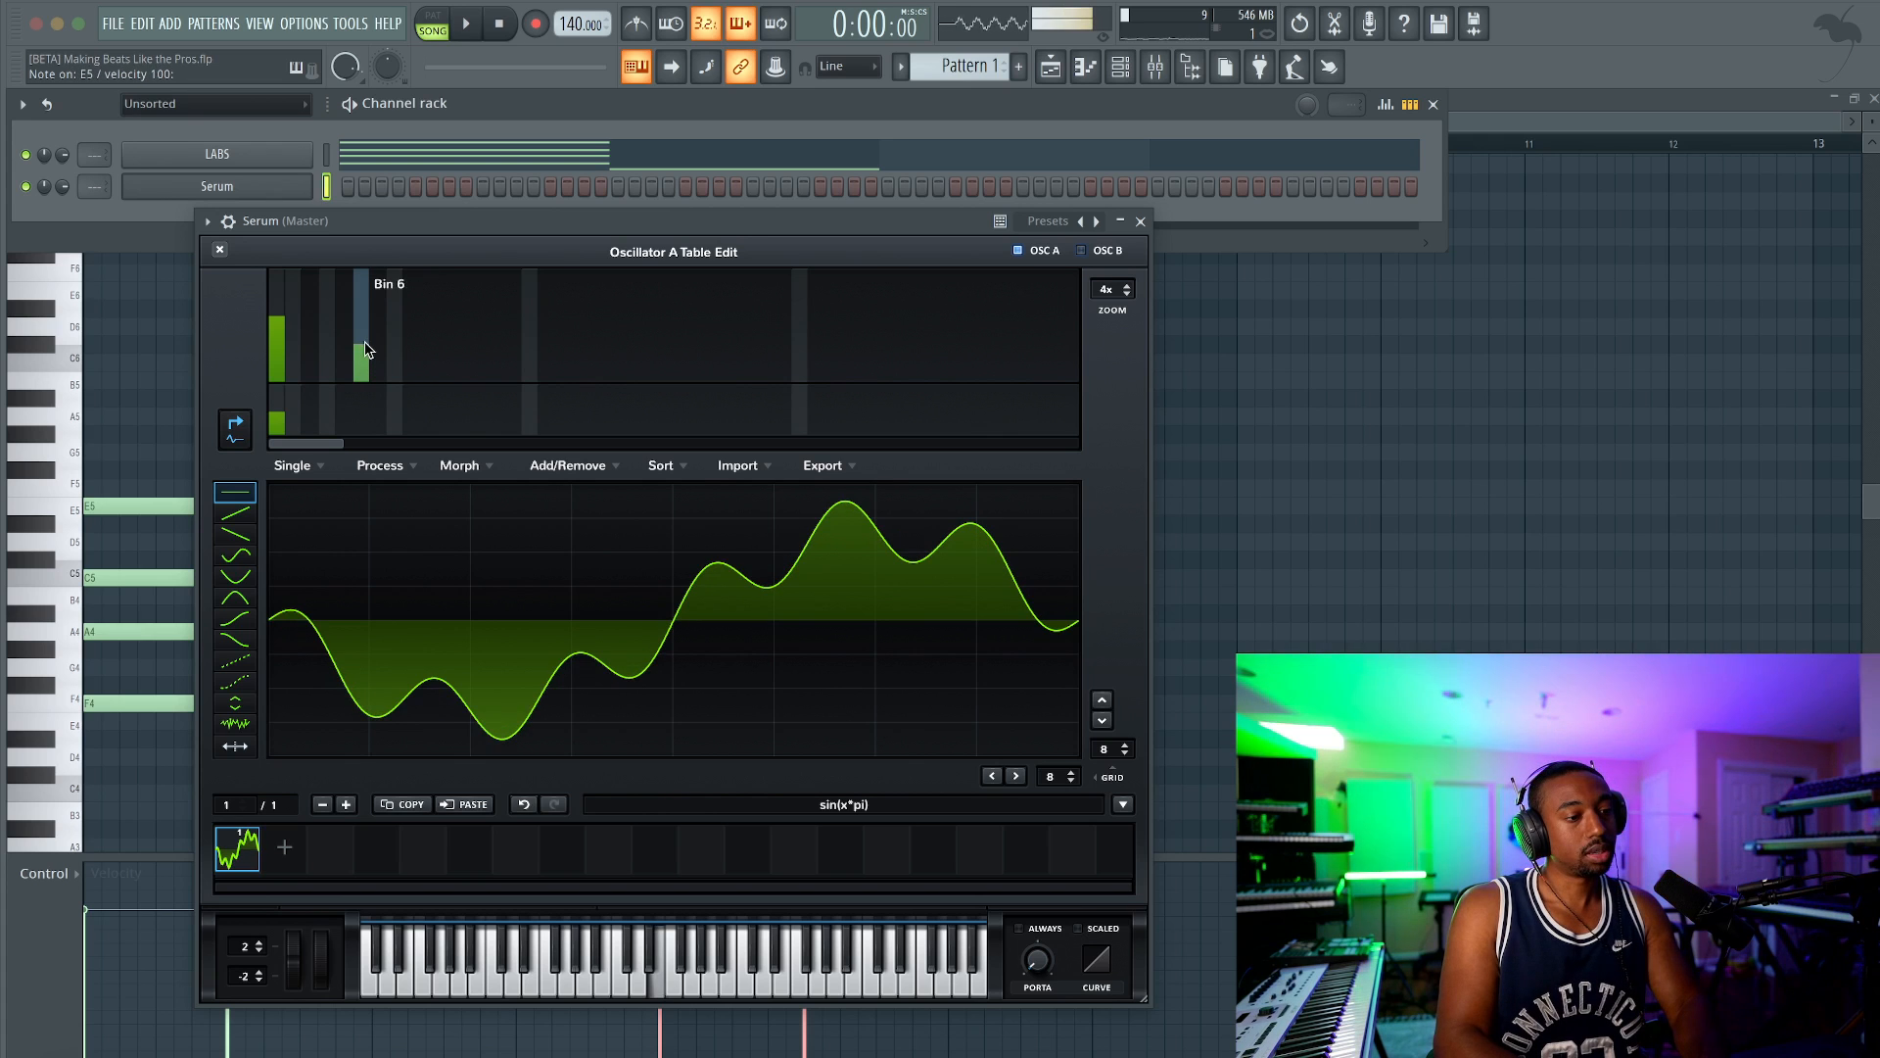
{"action": "left_click", "coordinate": [329, 343]}
{"action": "key", "text": "c"}
{"action": "left_click", "coordinate": [305, 339]}
{"action": "key", "text": "c"}
{"action": "key", "text": "c"}
{"action": "left_click", "coordinate": [294, 348]}
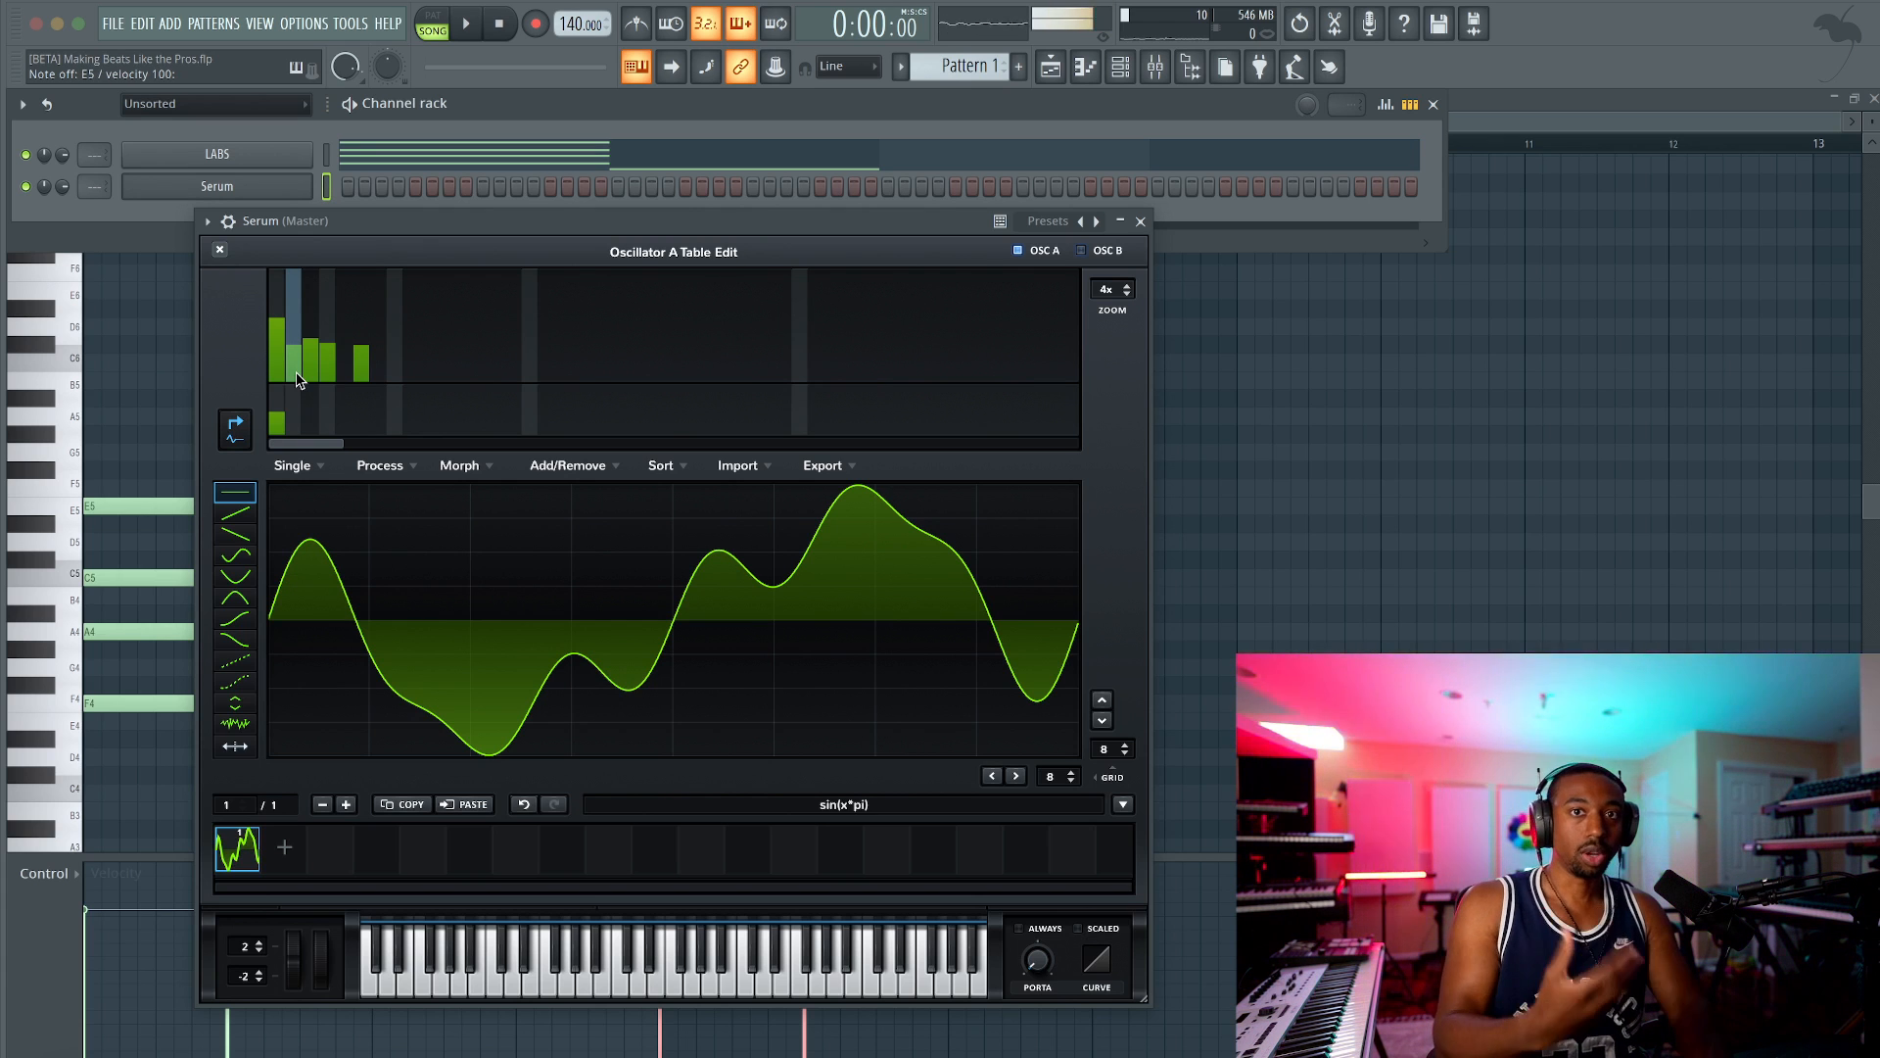
Step: Delete the Serum channel from the channel rack and return to the LABS piano roll
{"action": "right_click", "coordinate": [280, 186]}
{"action": "key", "text": "d"}
{"action": "key", "text": "Return"}
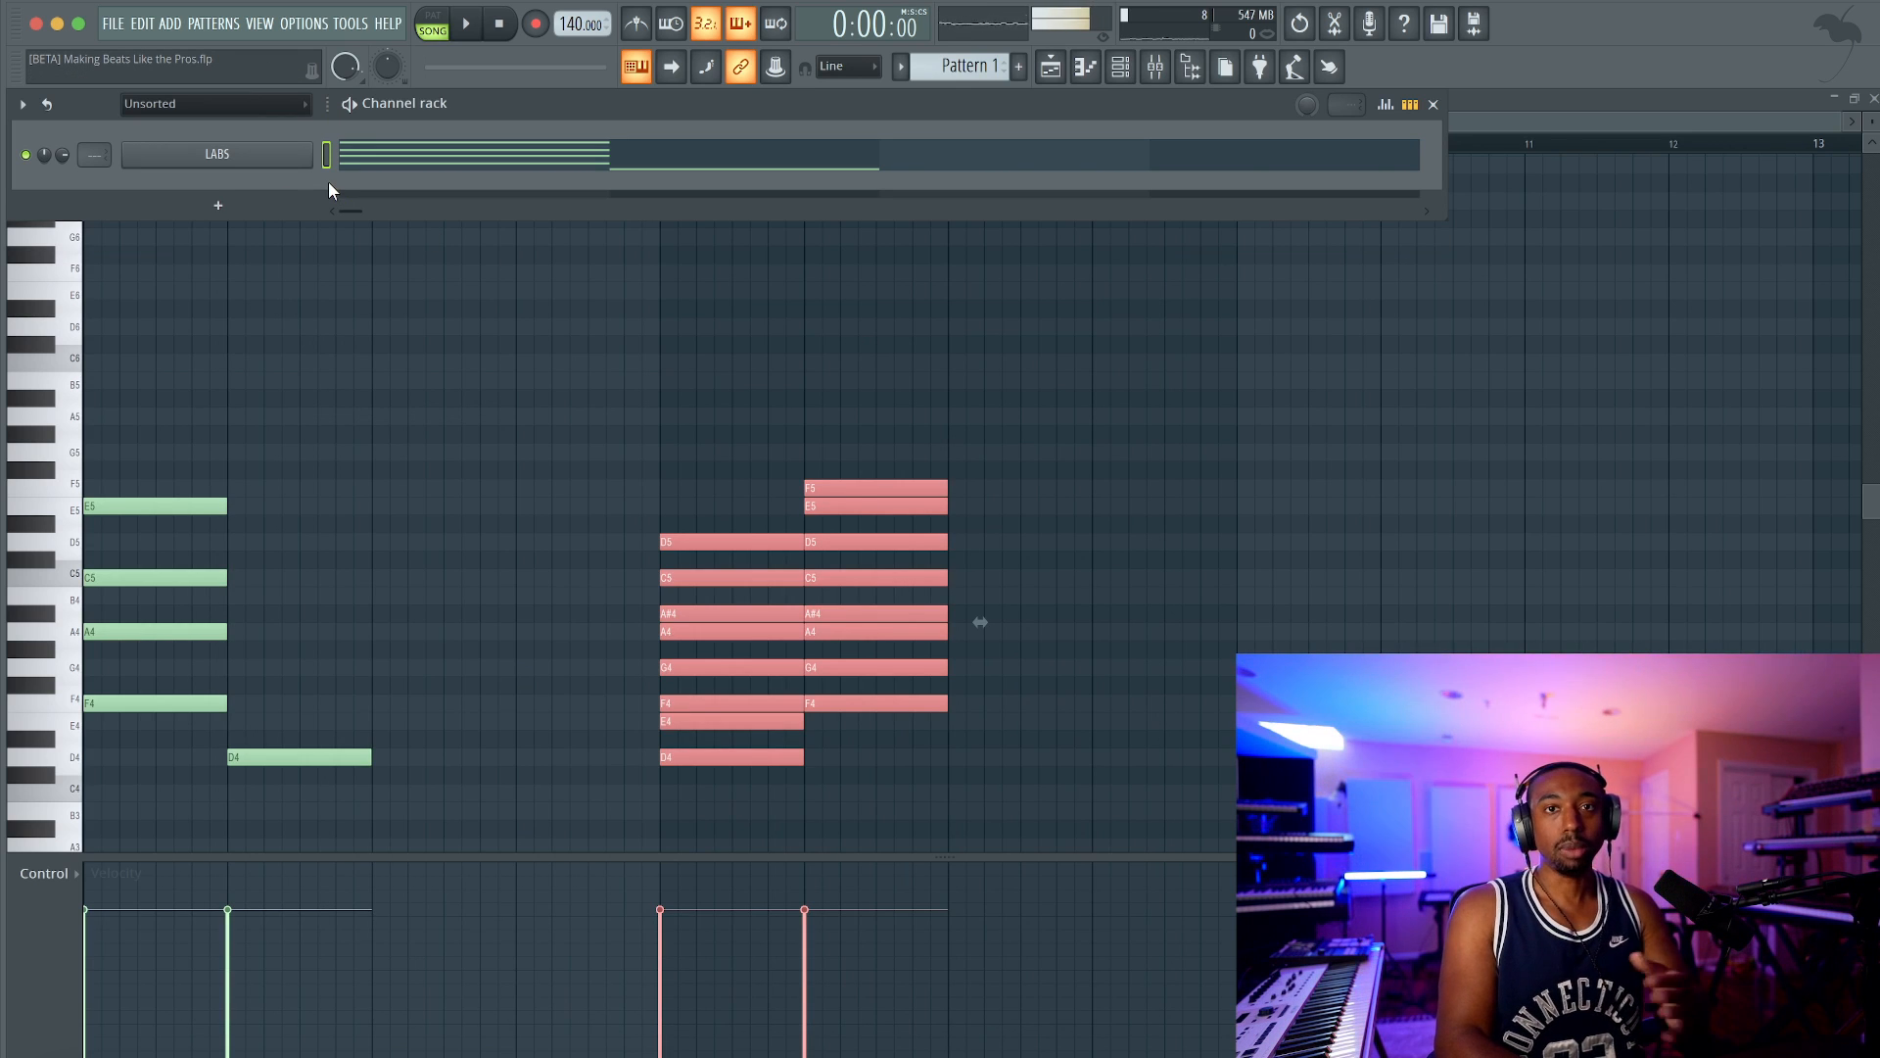
{"action": "left_click", "coordinate": [439, 352]}
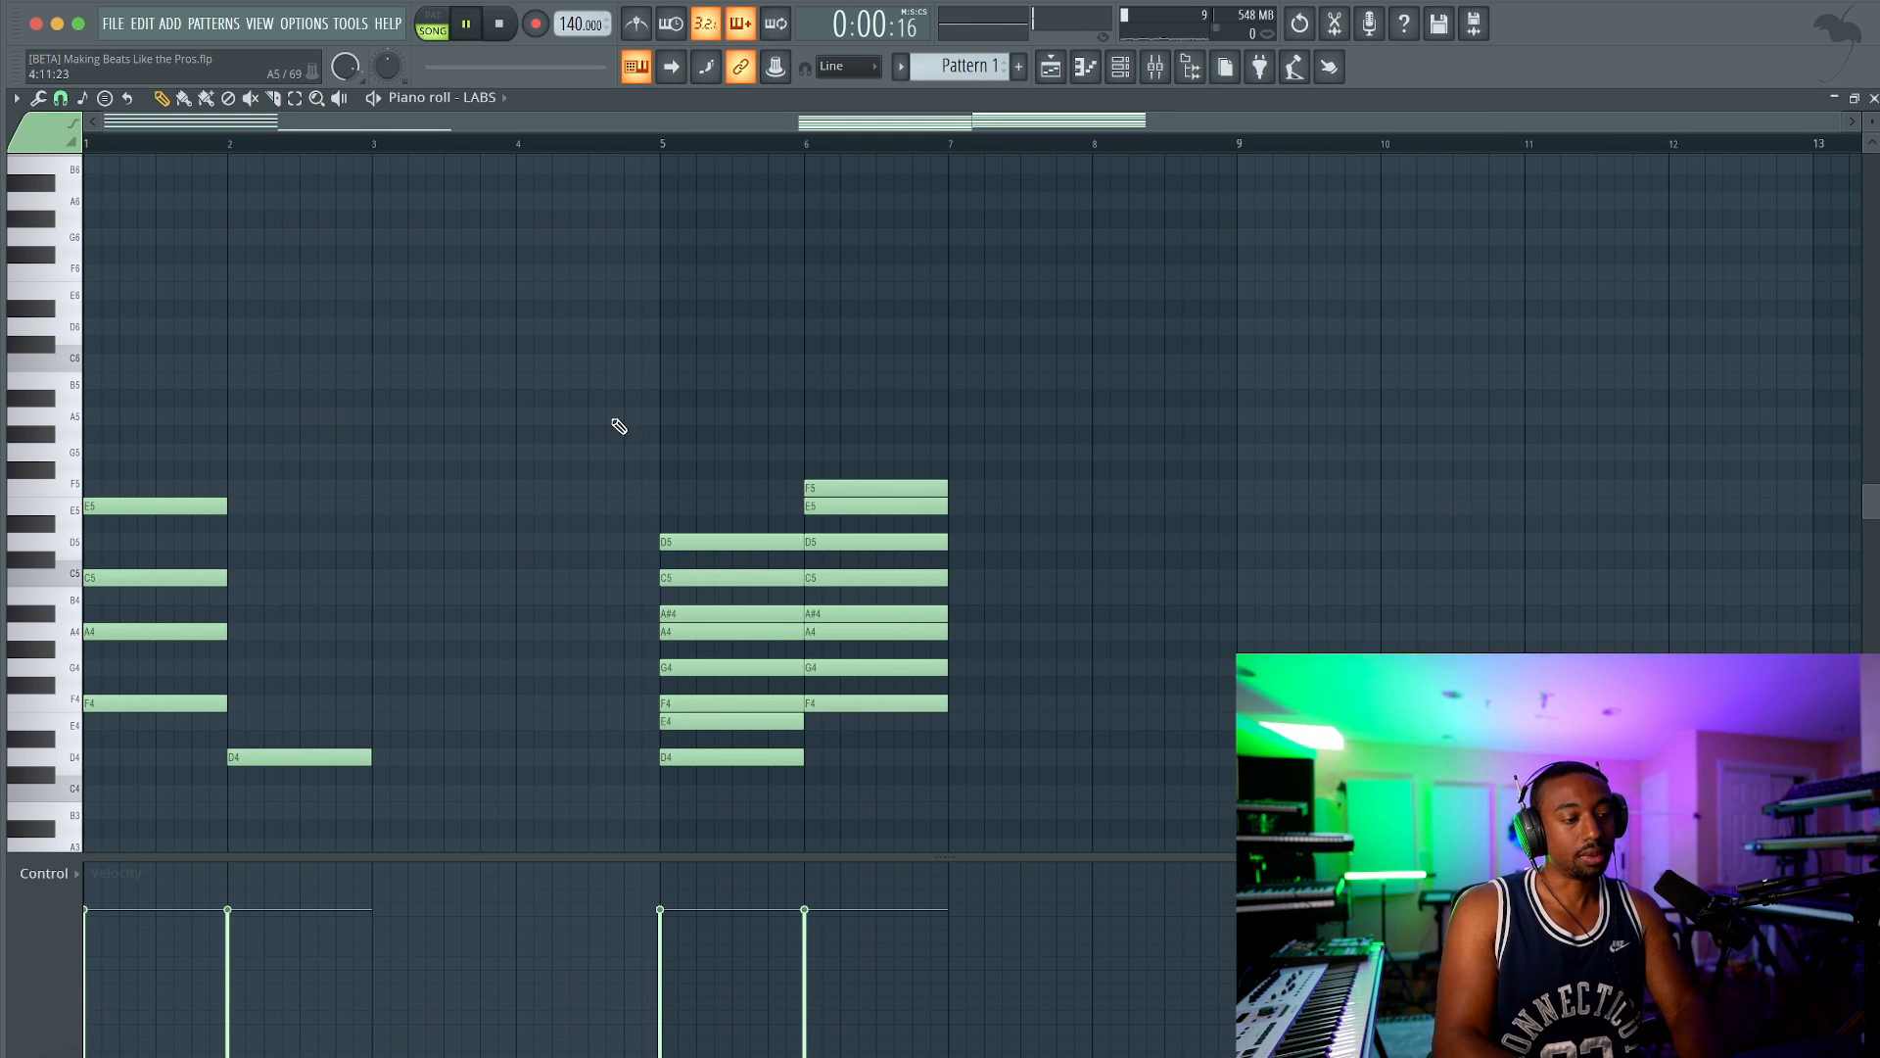
Step: Add a one-bar G5 note on top of the bar 1 chord and play it back in pattern mode
{"action": "left_click", "coordinate": [493, 19]}
{"action": "left_click_drag", "start_coordinate": [373, 392], "coordinate": [149, 658]}
{"action": "left_click_drag", "start_coordinate": [168, 720], "coordinate": [161, 326]}
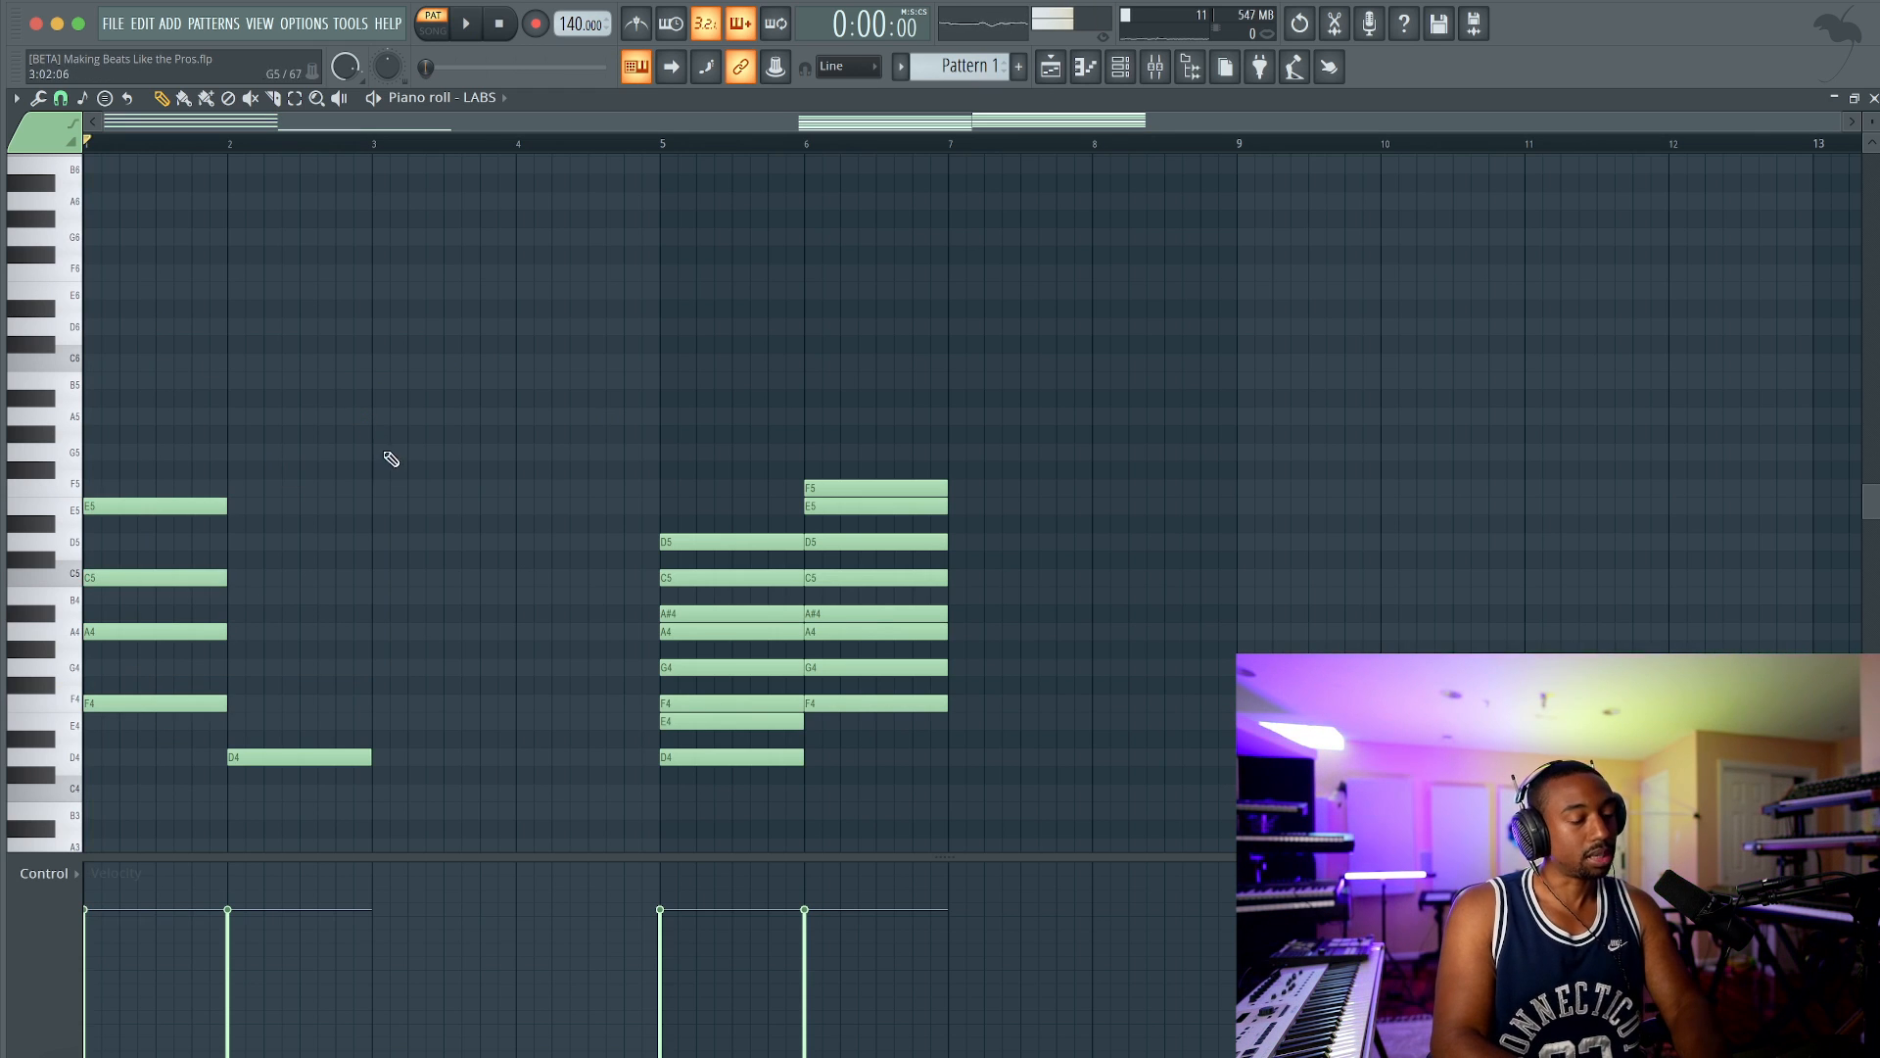
{"action": "left_click_drag", "start_coordinate": [967, 764], "coordinate": [655, 390]}
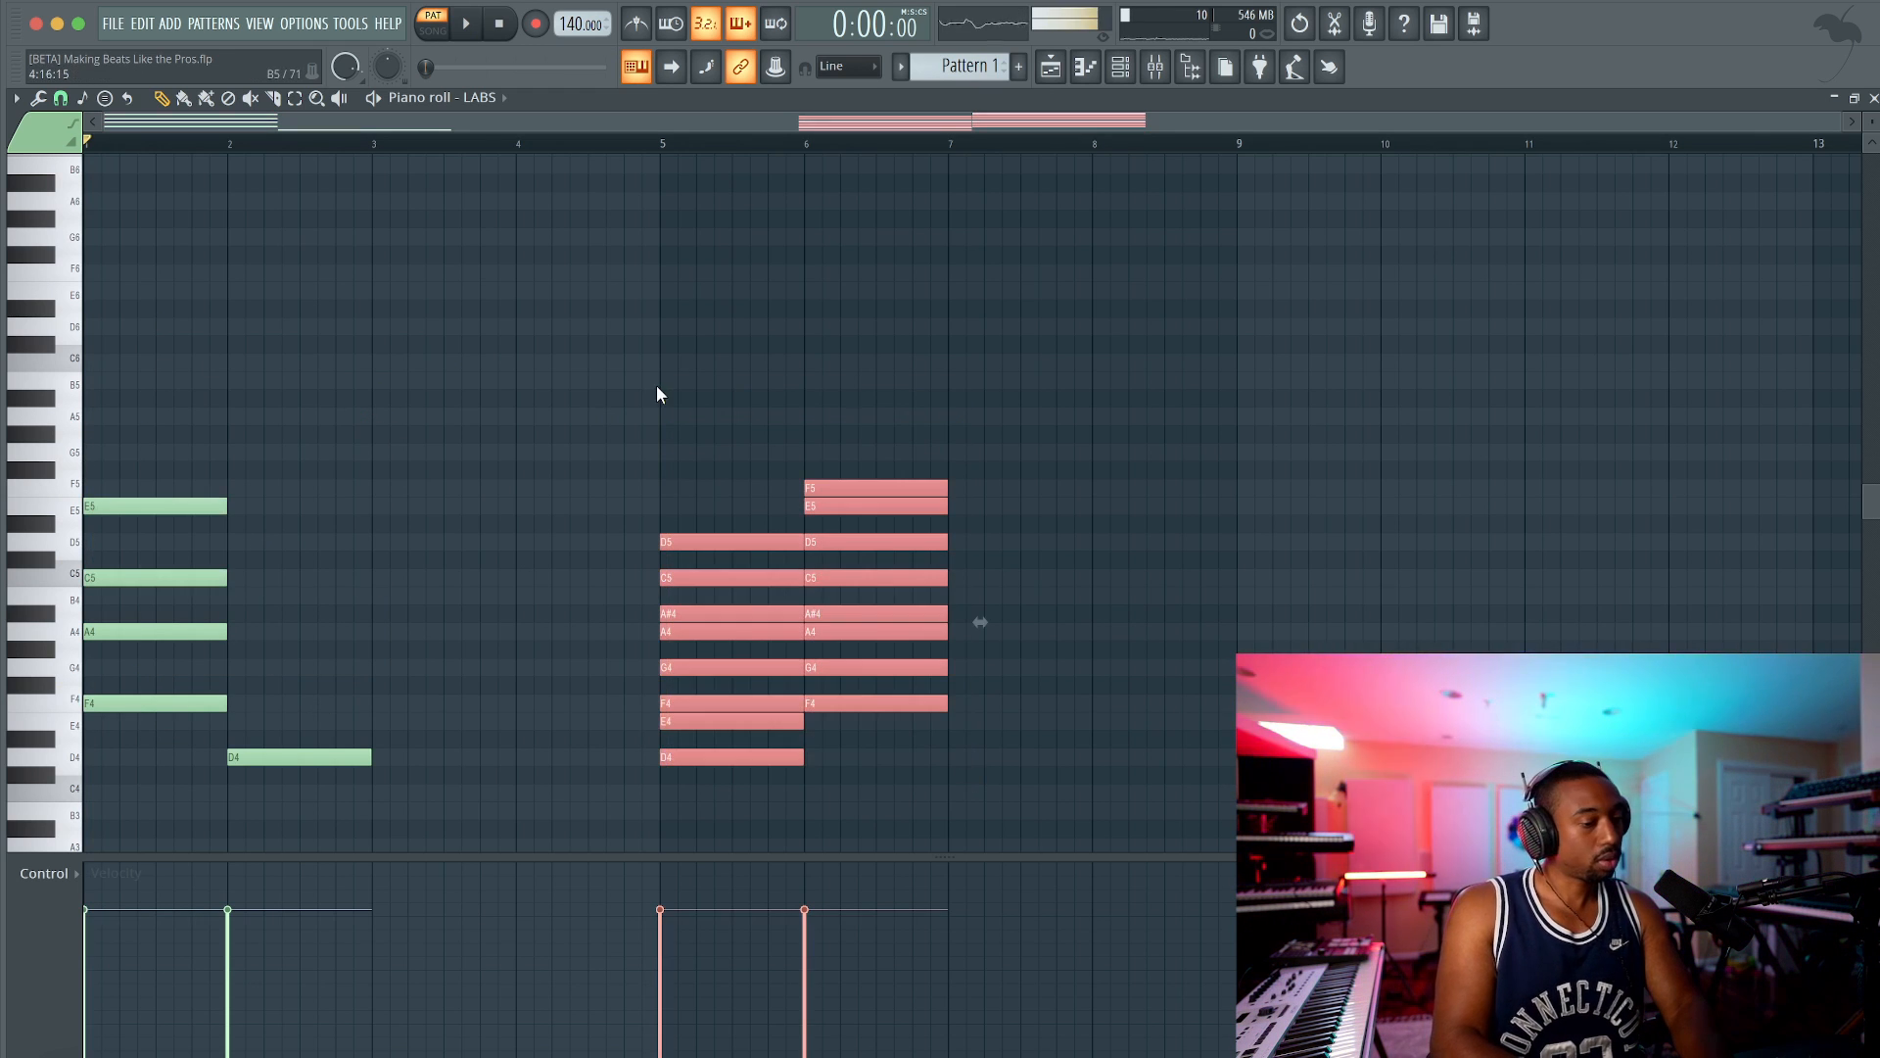
{"action": "left_click", "coordinate": [104, 451]}
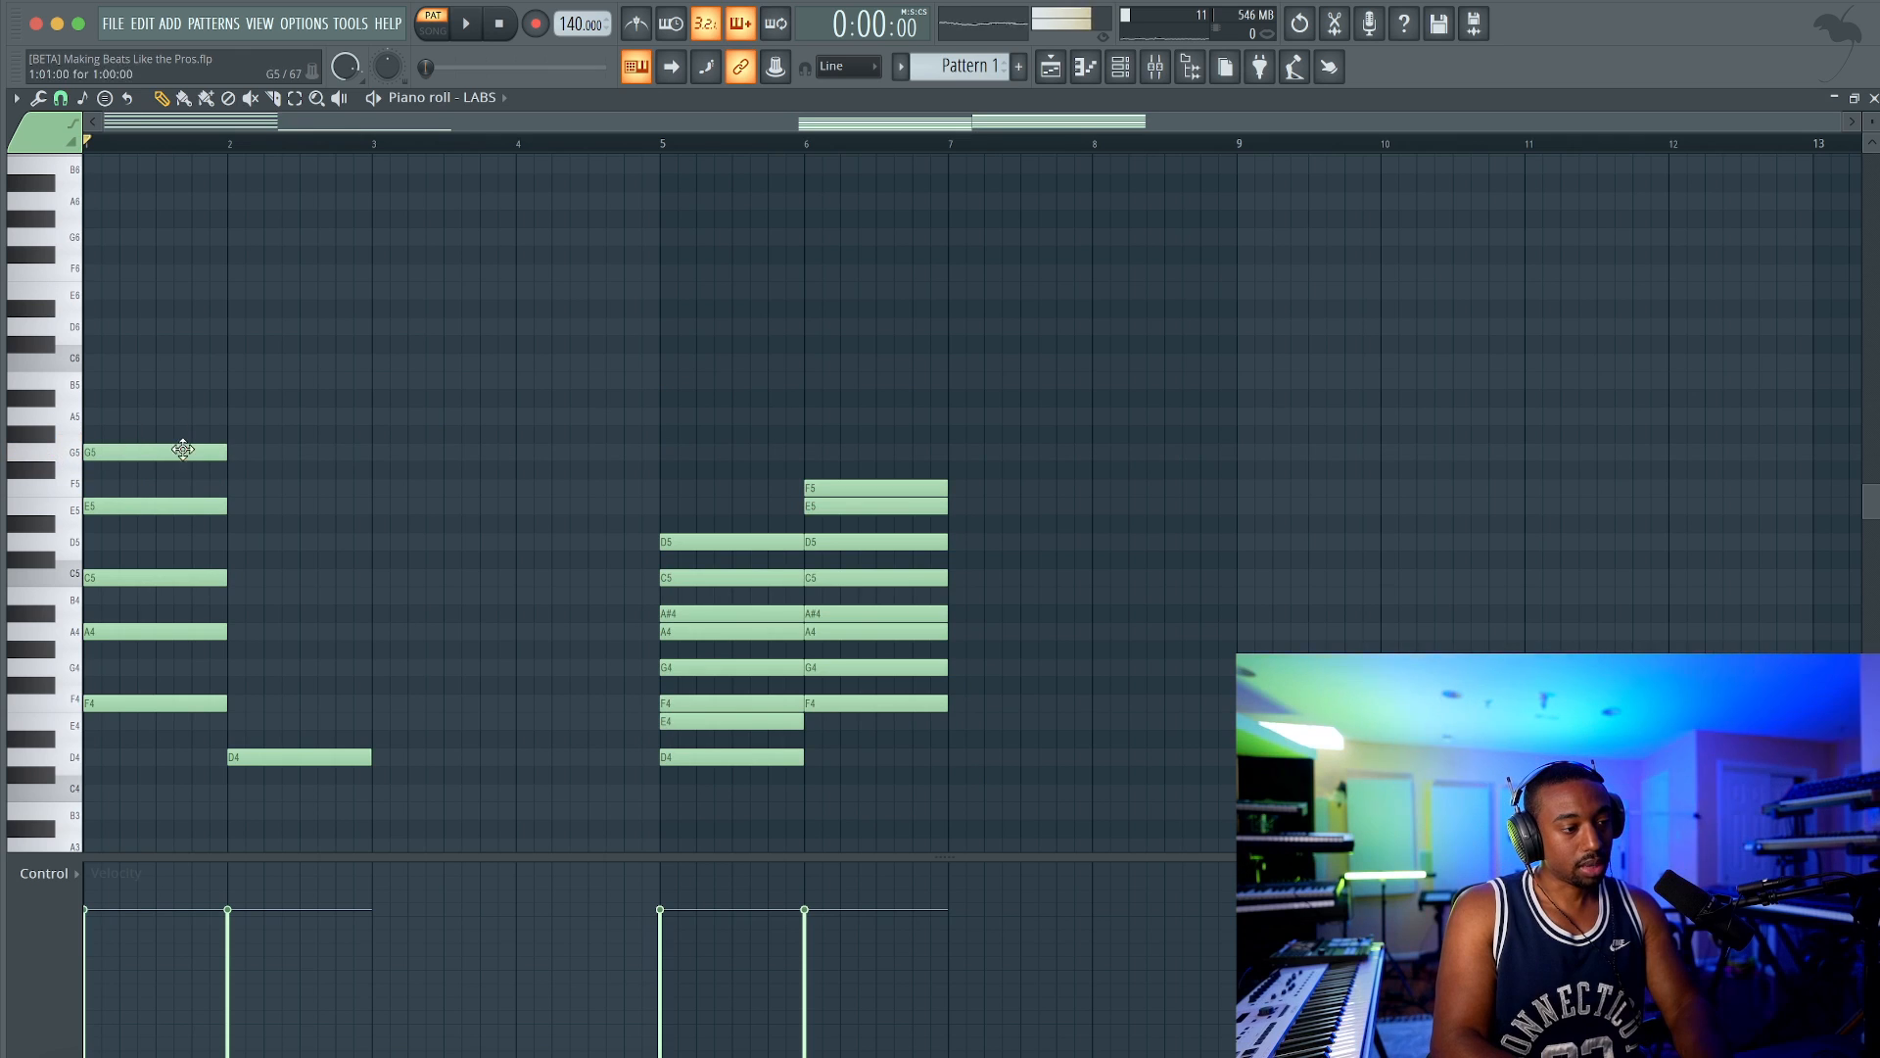
{"action": "key", "text": "space"}
{"action": "key", "text": "space"}
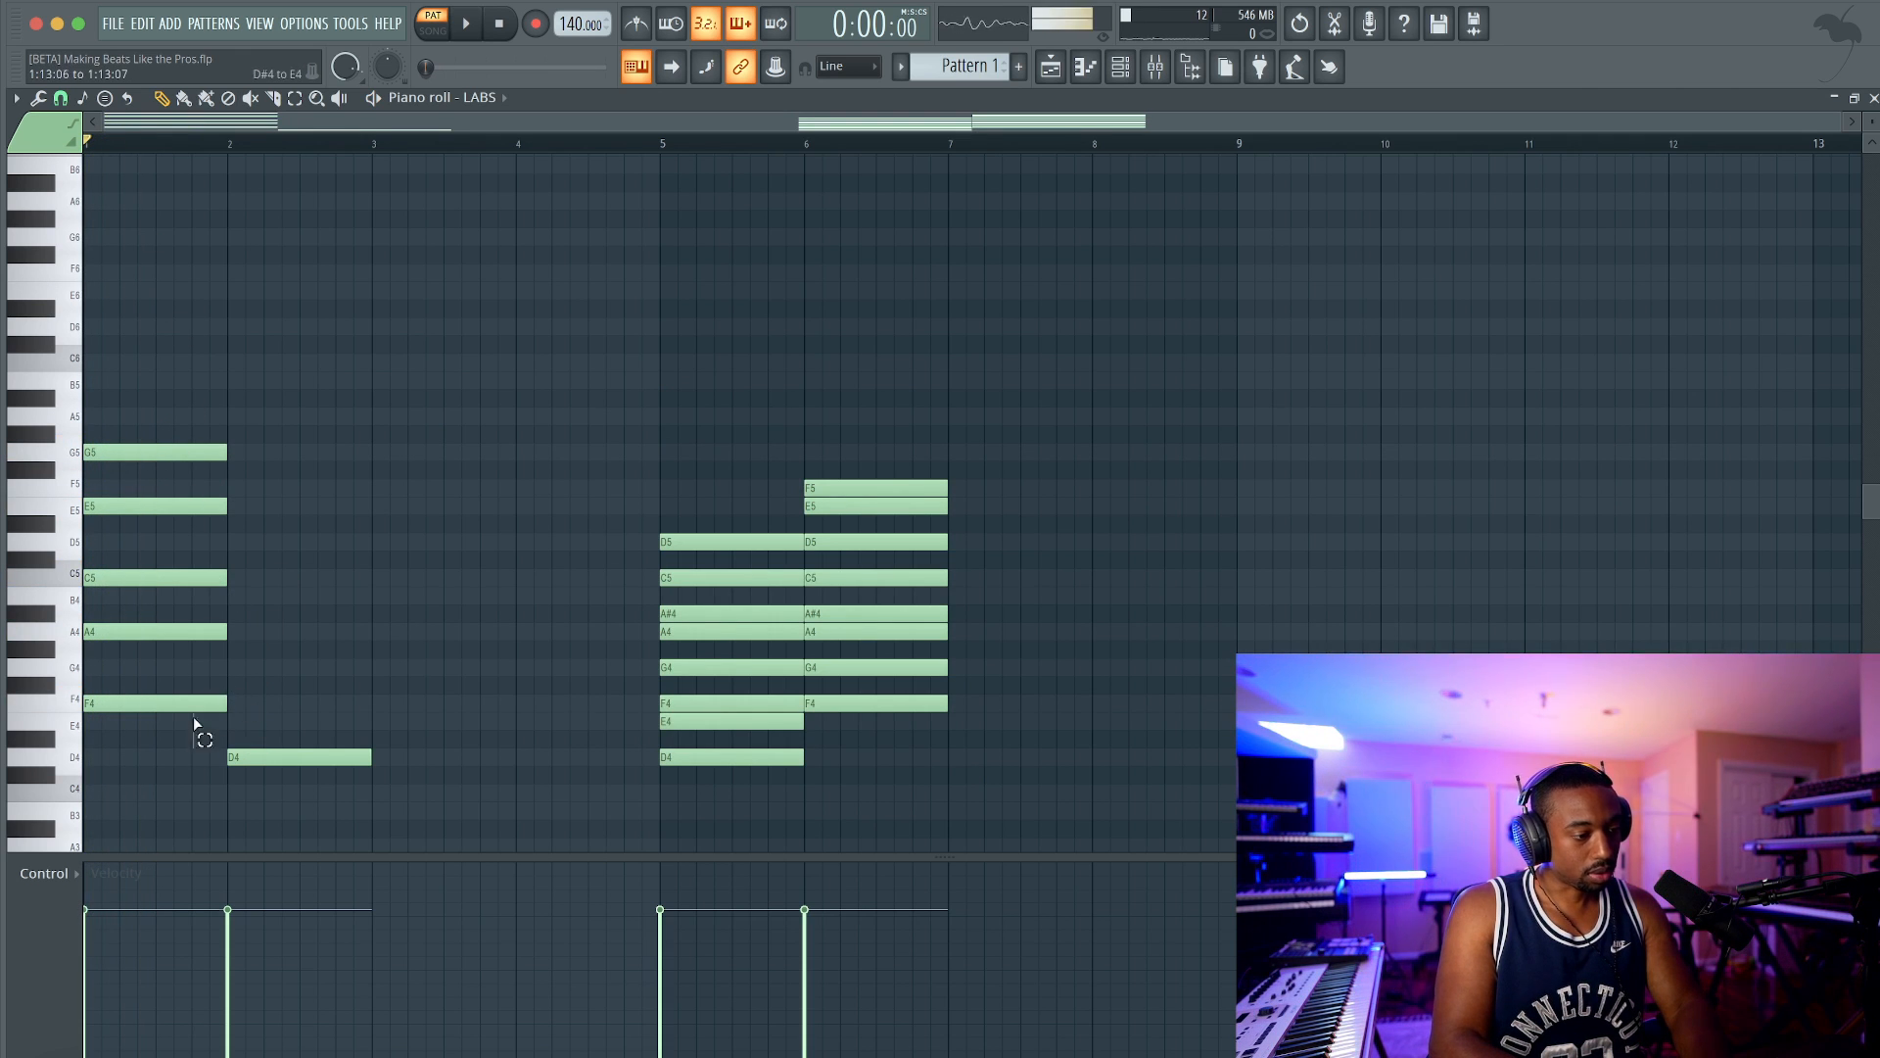
Step: Copy the bar 1 chord to bar 2 above the D4 note and remove the copied G5
{"action": "left_click_drag", "start_coordinate": [197, 726], "coordinate": [172, 413]}
{"action": "left_click_drag", "start_coordinate": [132, 500], "coordinate": [335, 505]}
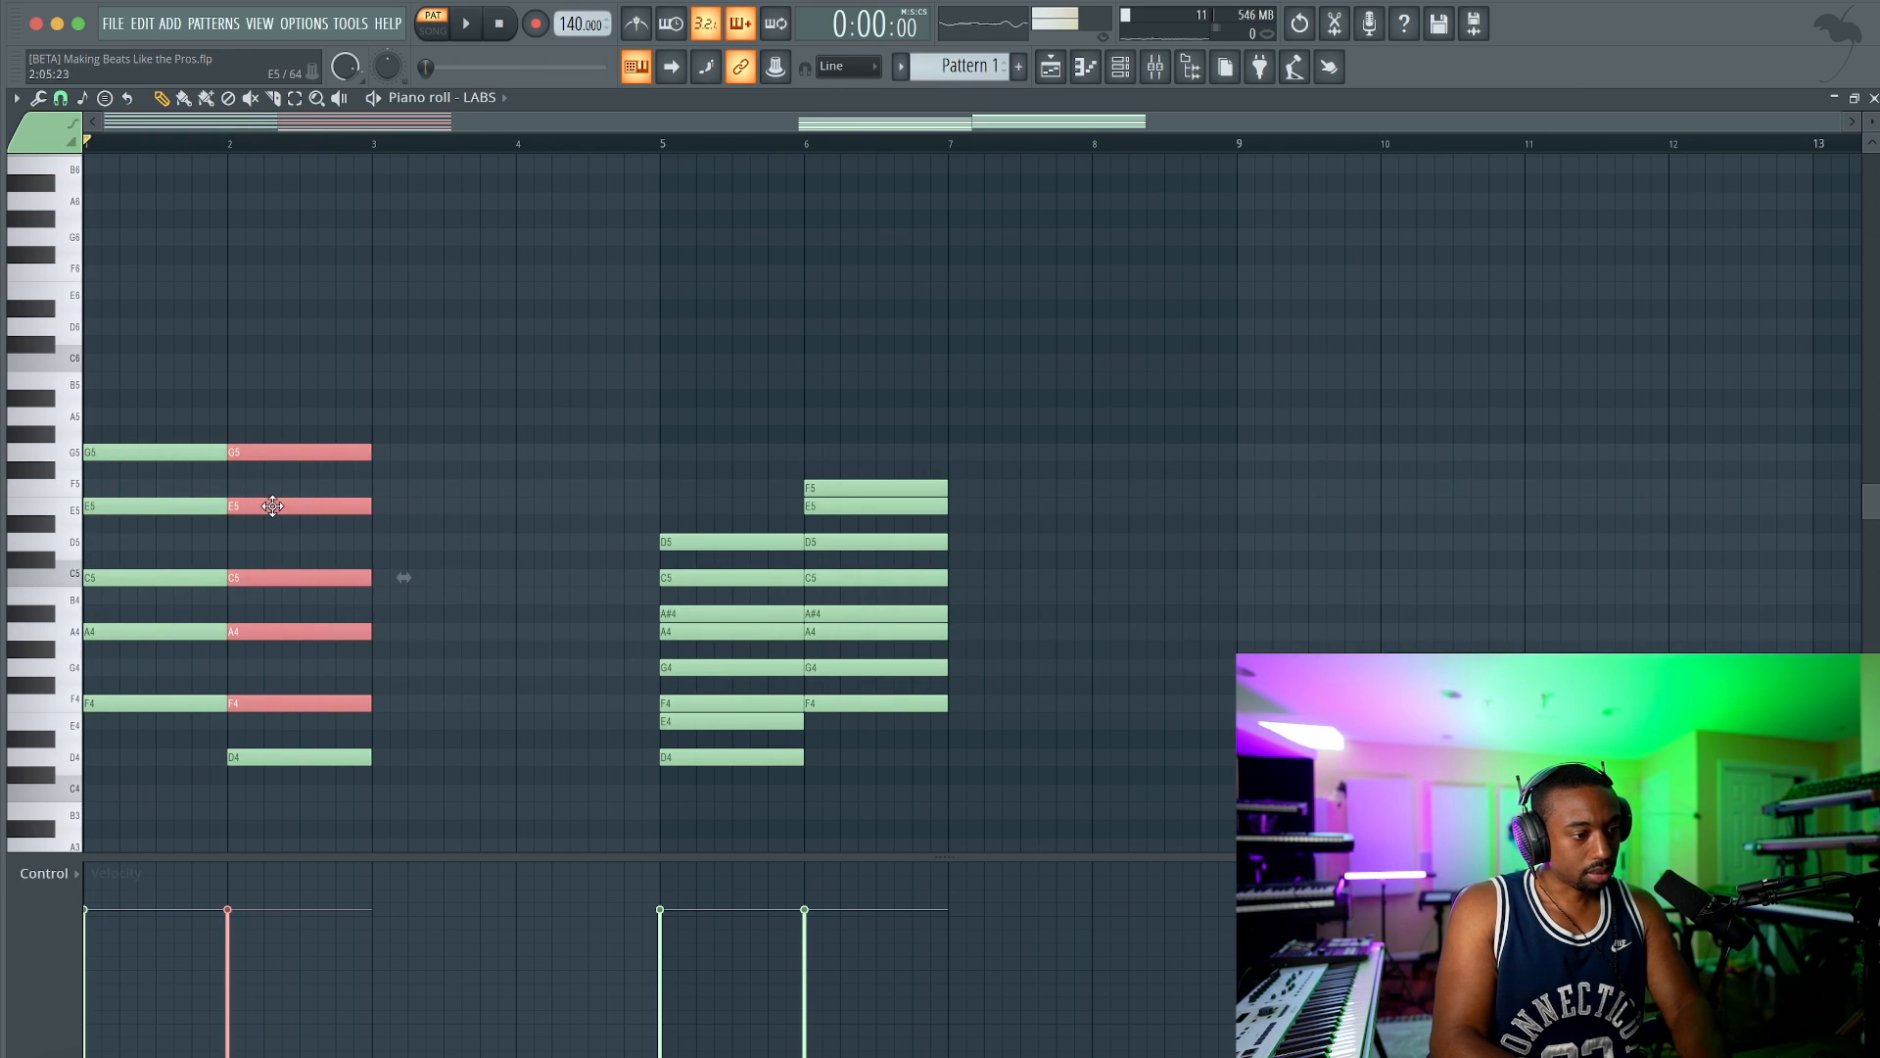
{"action": "right_click", "coordinate": [294, 452]}
Step: Play the two chords, and copy the bar 2 chord with its D4 to bar 3, extended to two bars
{"action": "key", "text": "space"}
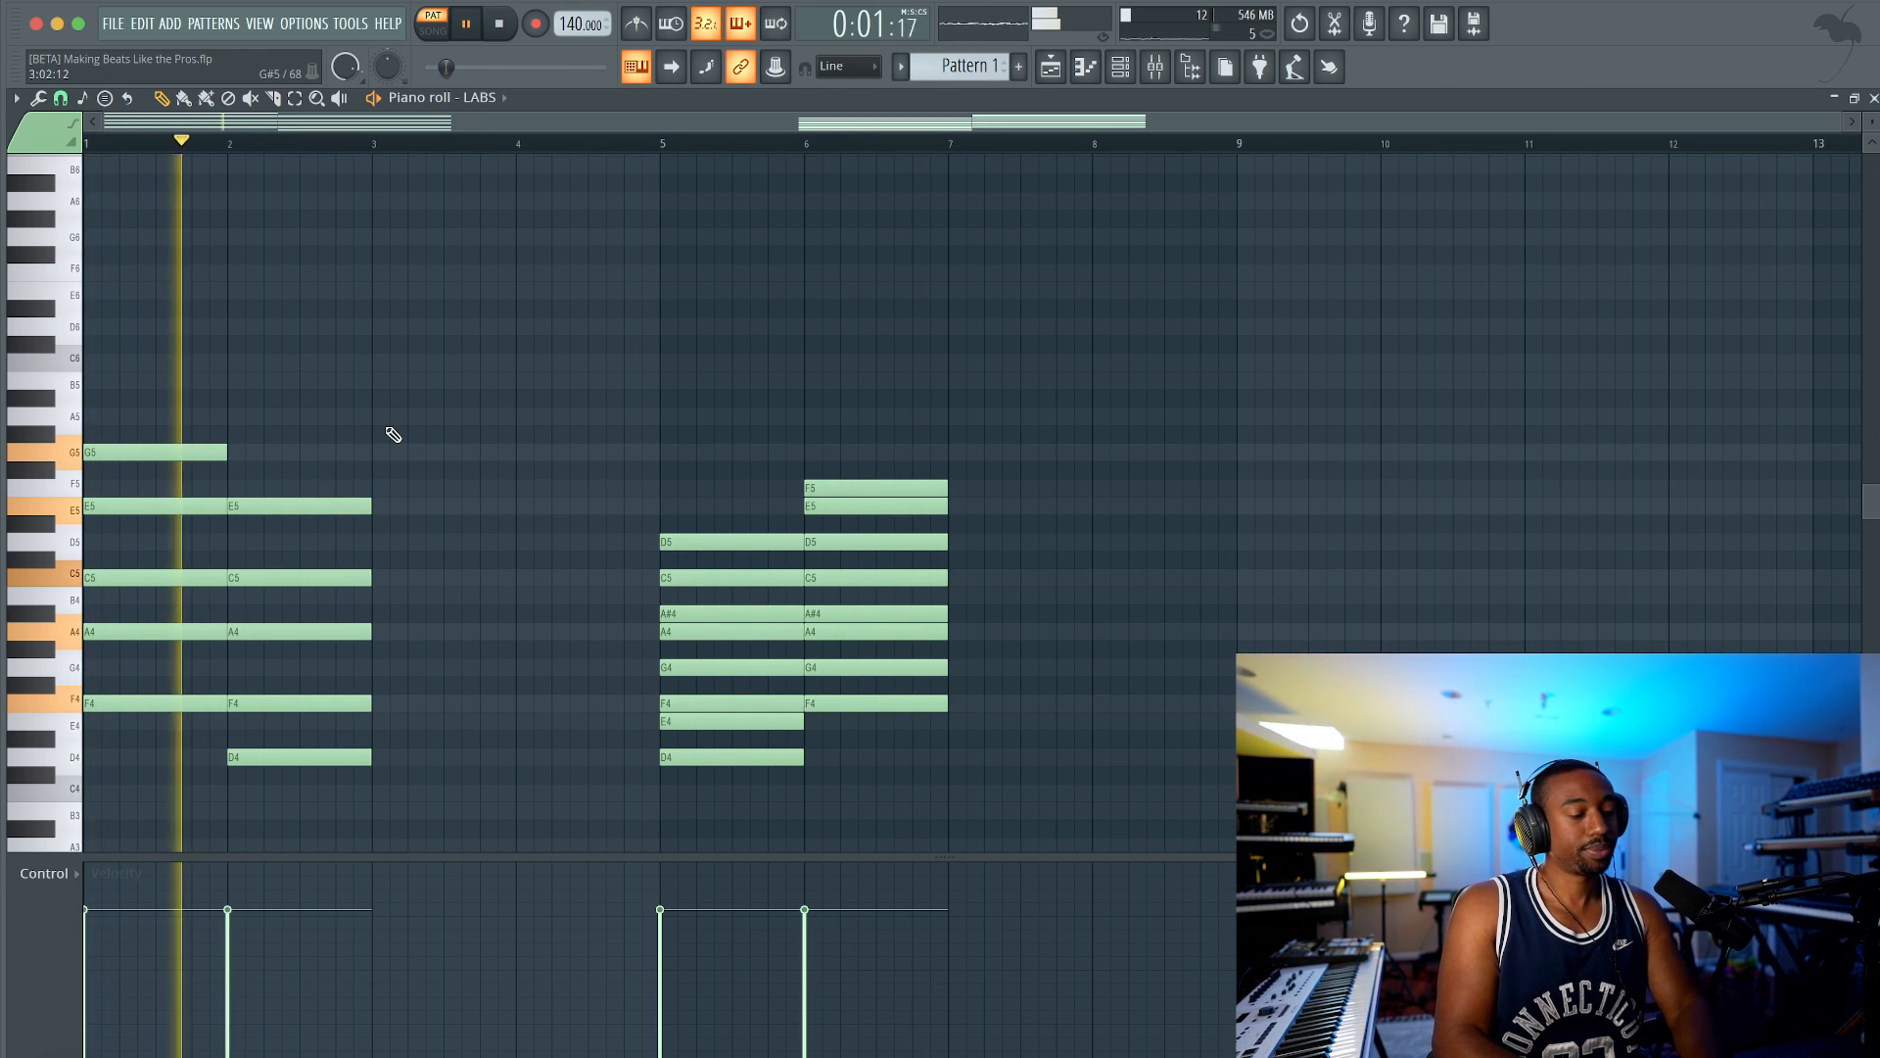
{"action": "left_click_drag", "start_coordinate": [406, 809], "coordinate": [651, 503]}
{"action": "key", "text": "space"}
Step: Raise the F4 and C5 notes of the bar 3 chord by a semitone to F#4 and C#5
{"action": "left_click", "coordinate": [412, 701]}
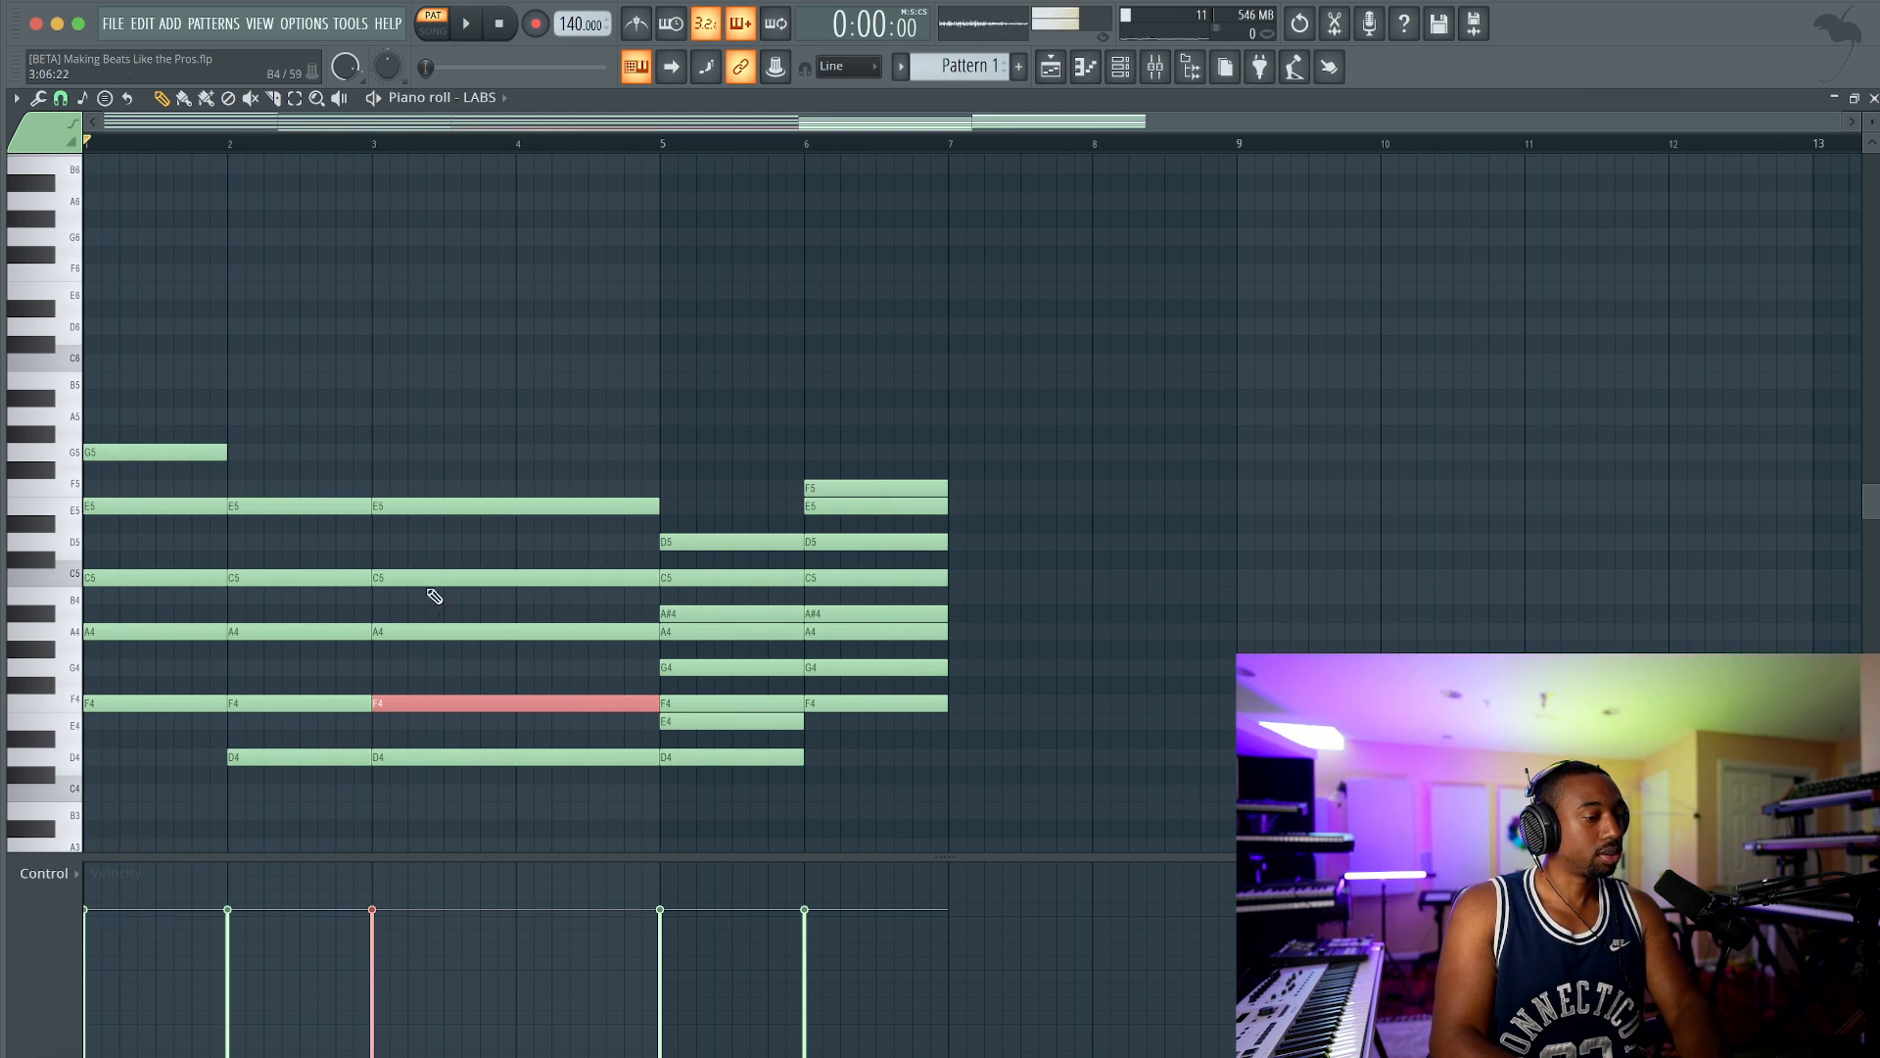
{"action": "left_click", "coordinate": [421, 575], "text": "ctrl"}
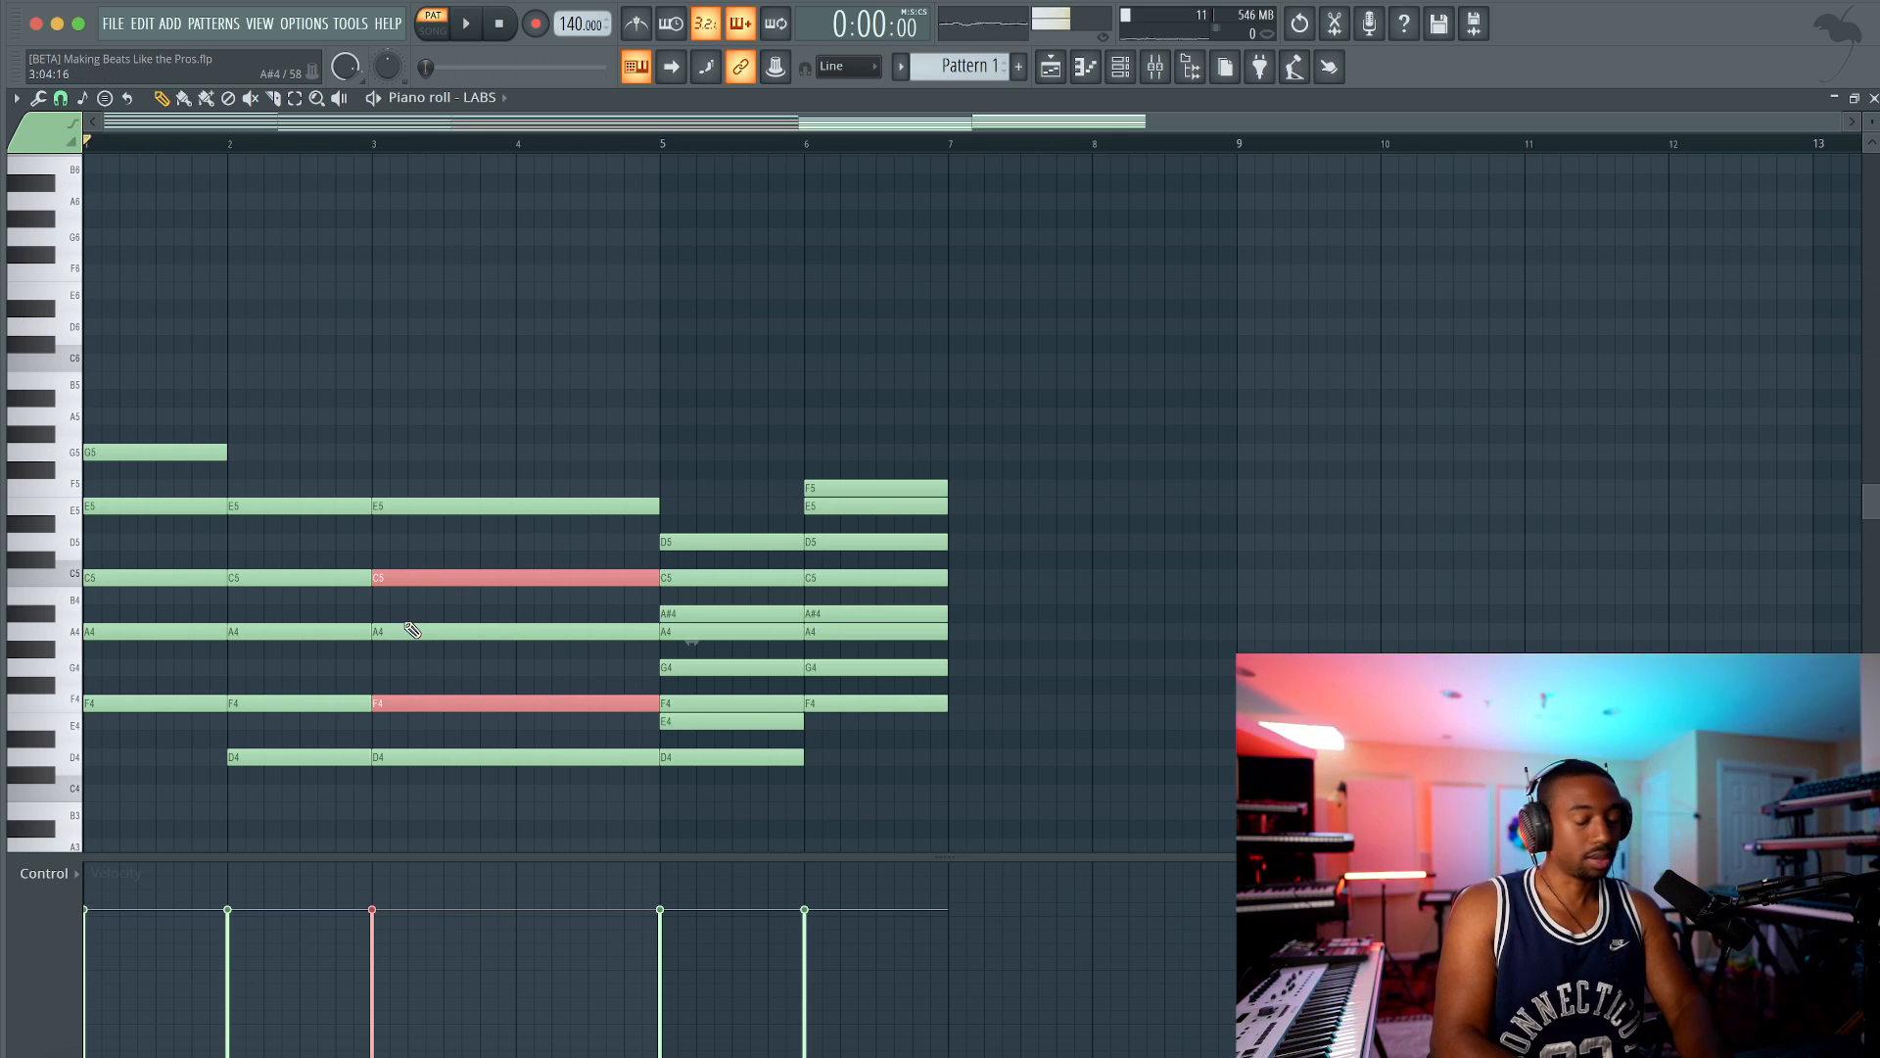
{"action": "key", "text": "shift+Up"}
Step: Play the progression and move both stamped scales from bar 5 to start at bar 9
{"action": "key", "text": "space"}
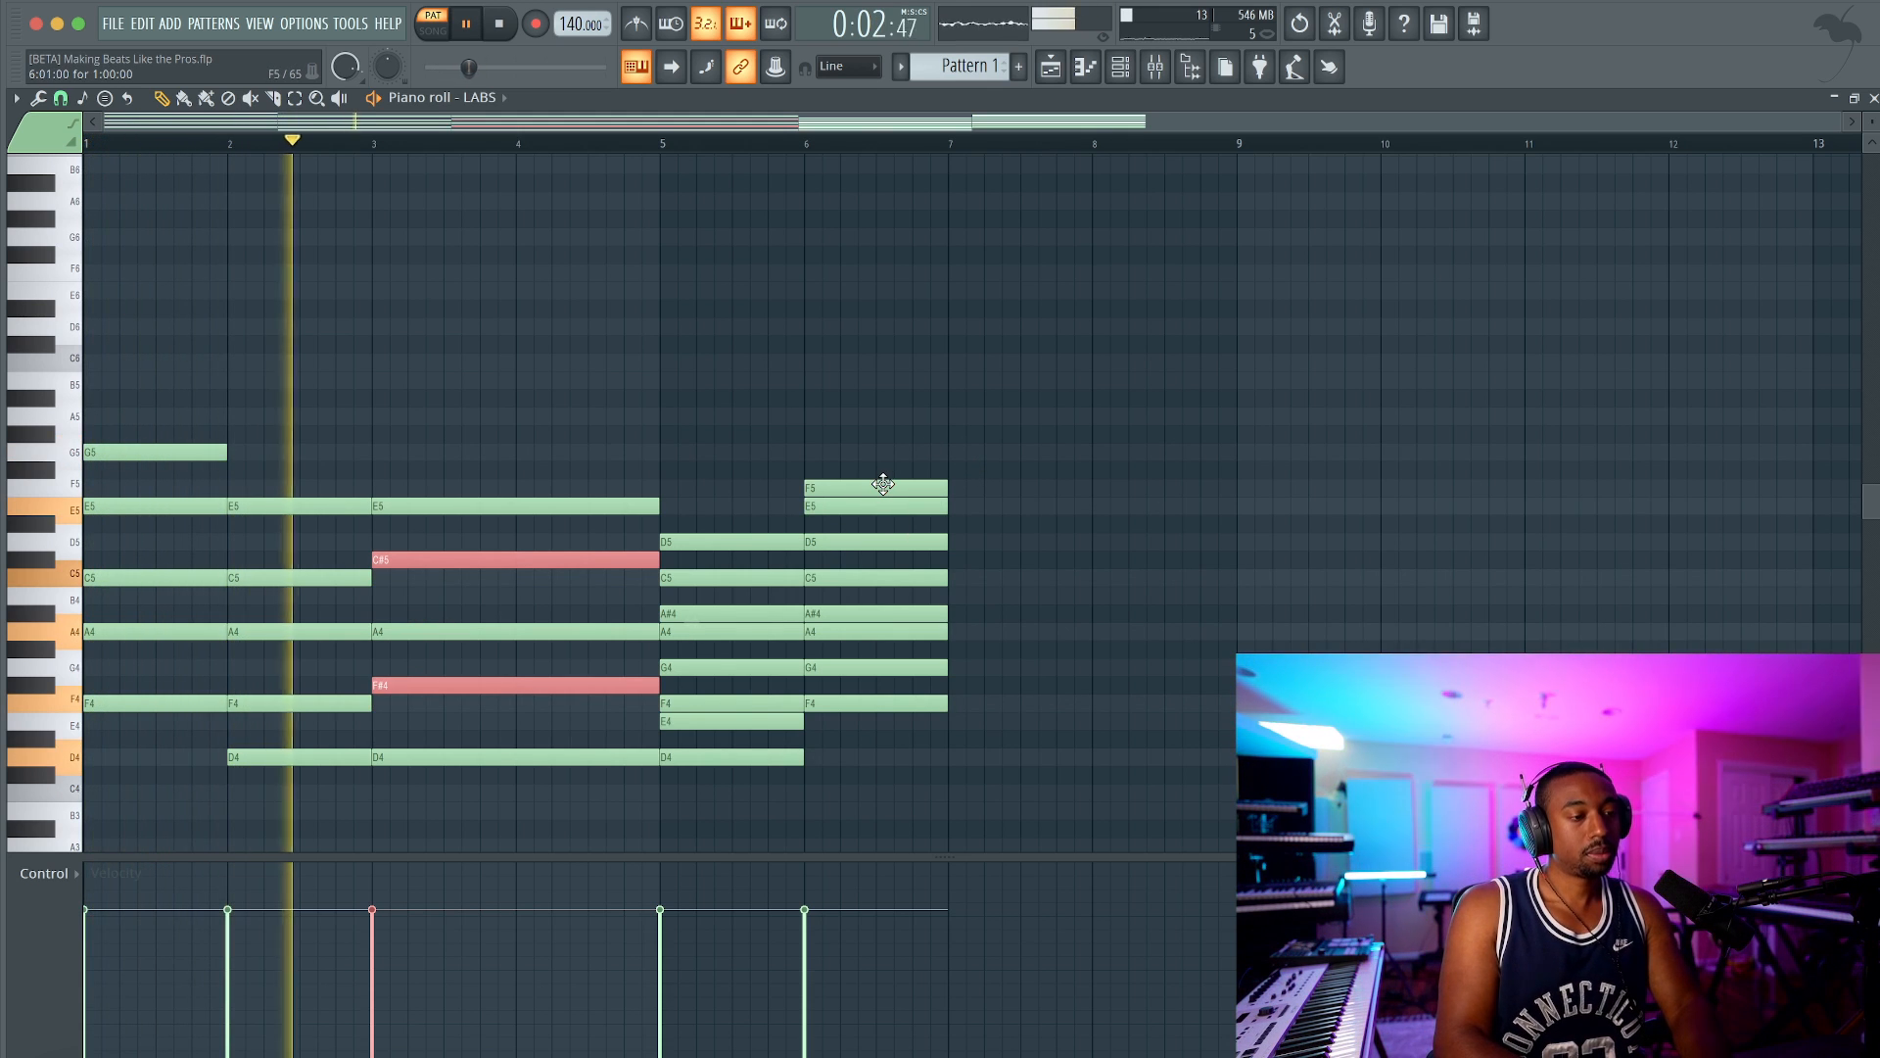
{"action": "left_click_drag", "start_coordinate": [926, 427], "coordinate": [1299, 748]}
{"action": "key", "text": "space"}
Step: Try E4 and B4 in place of the bar 3 chord's F#4 and C#5, and play the progression
{"action": "left_click", "coordinate": [570, 681]}
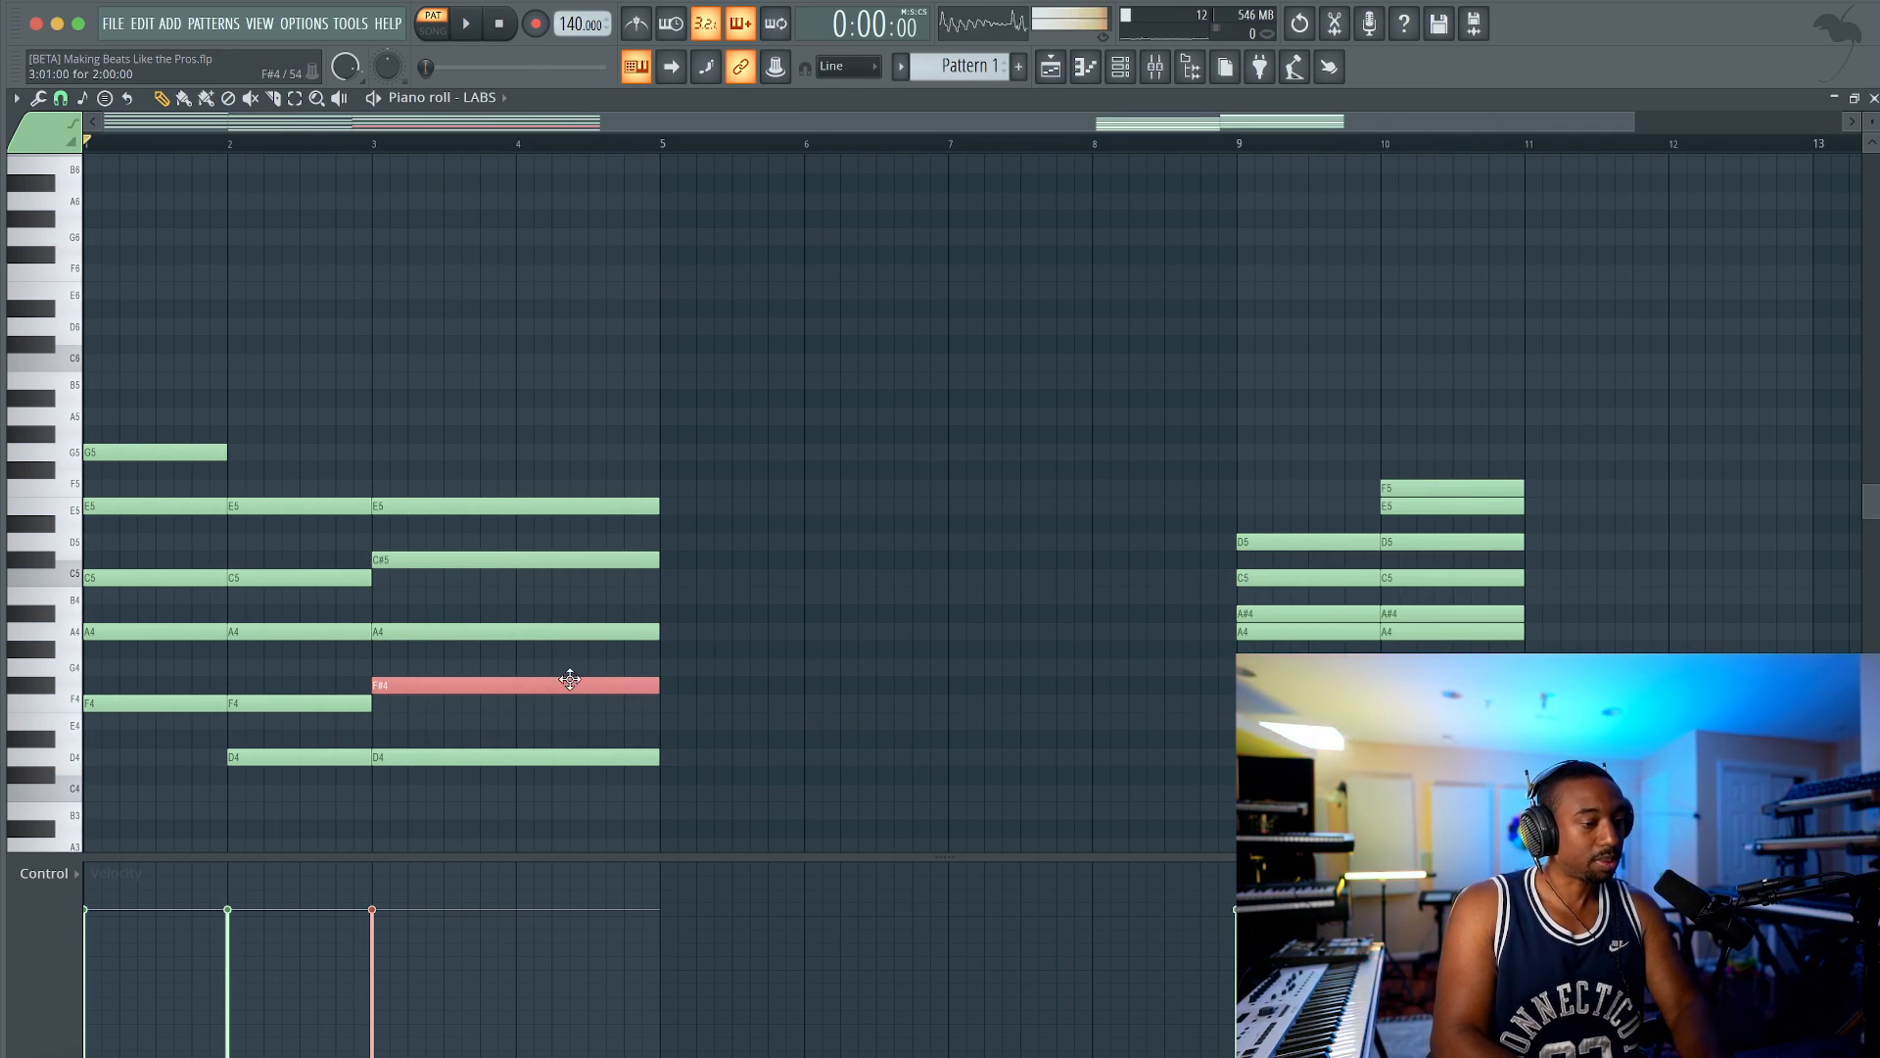
{"action": "key", "text": "shift+Down"}
{"action": "key", "text": "shift+Up"}
{"action": "key", "text": "shift+Up"}
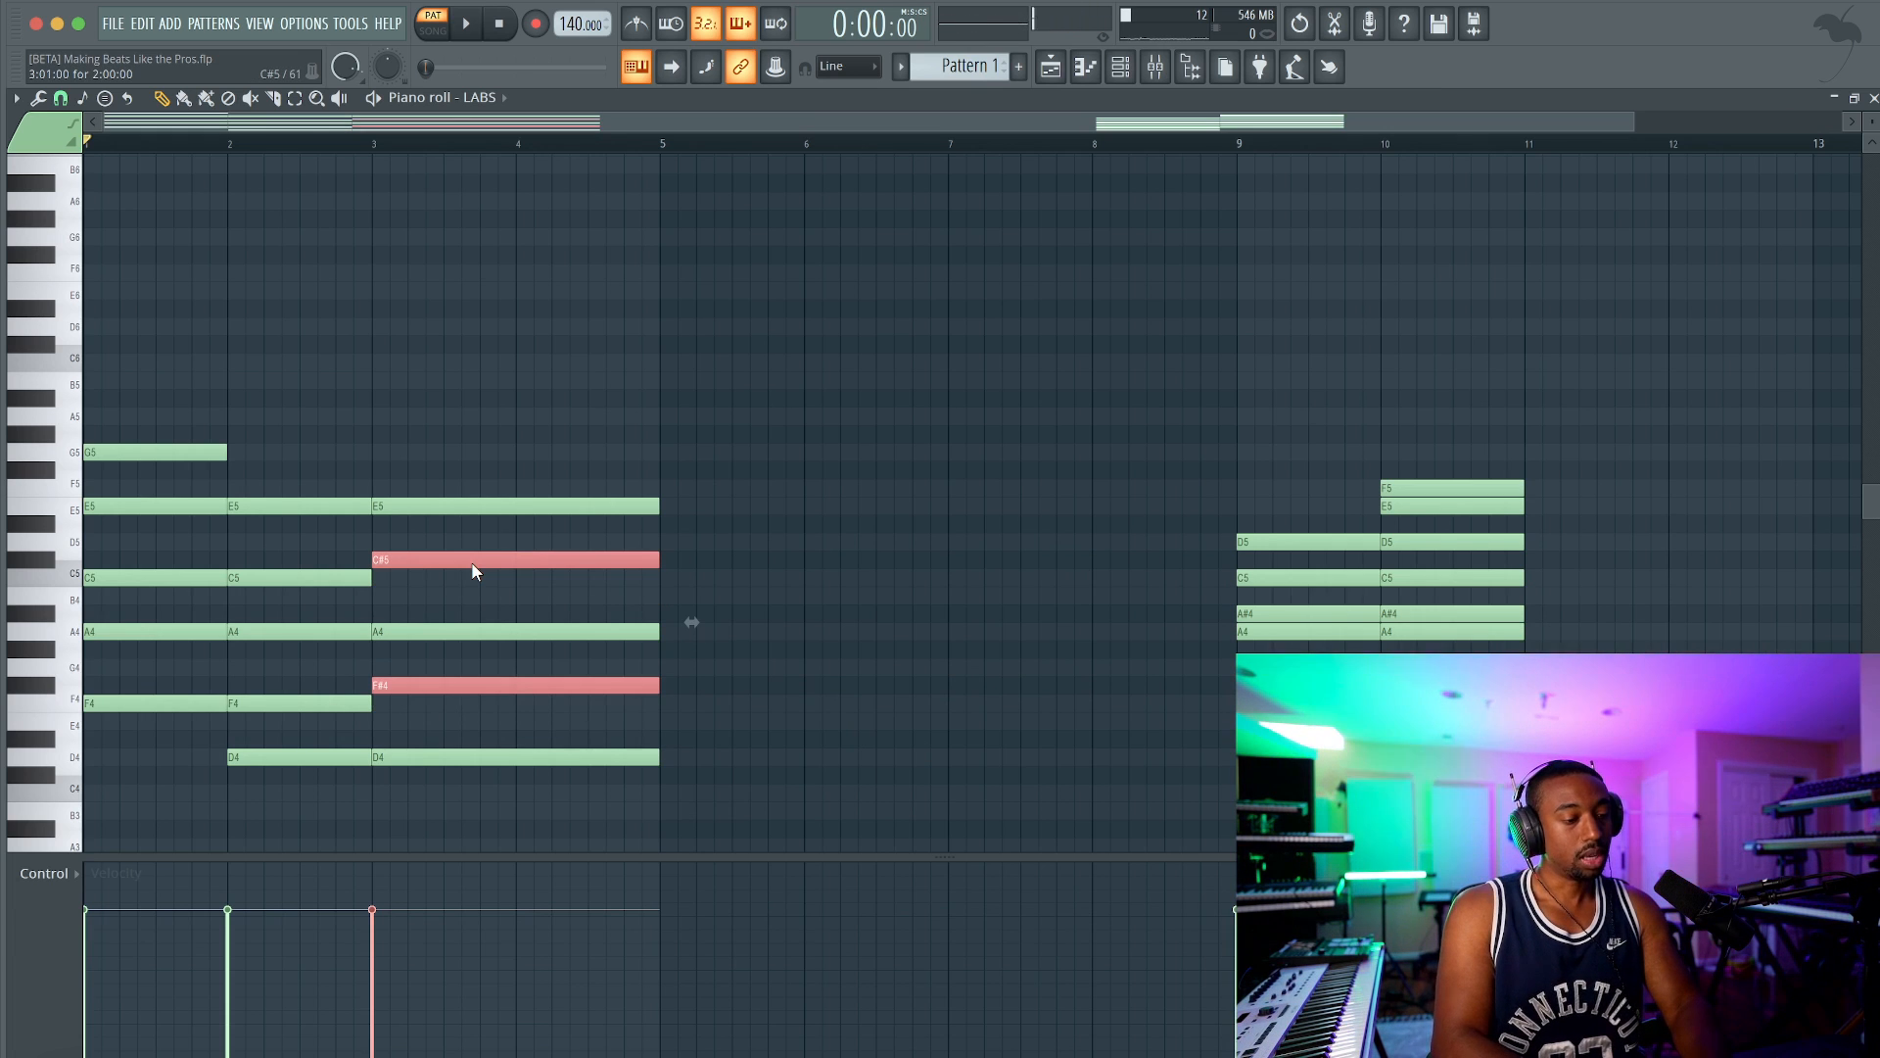
{"action": "key", "text": "space"}
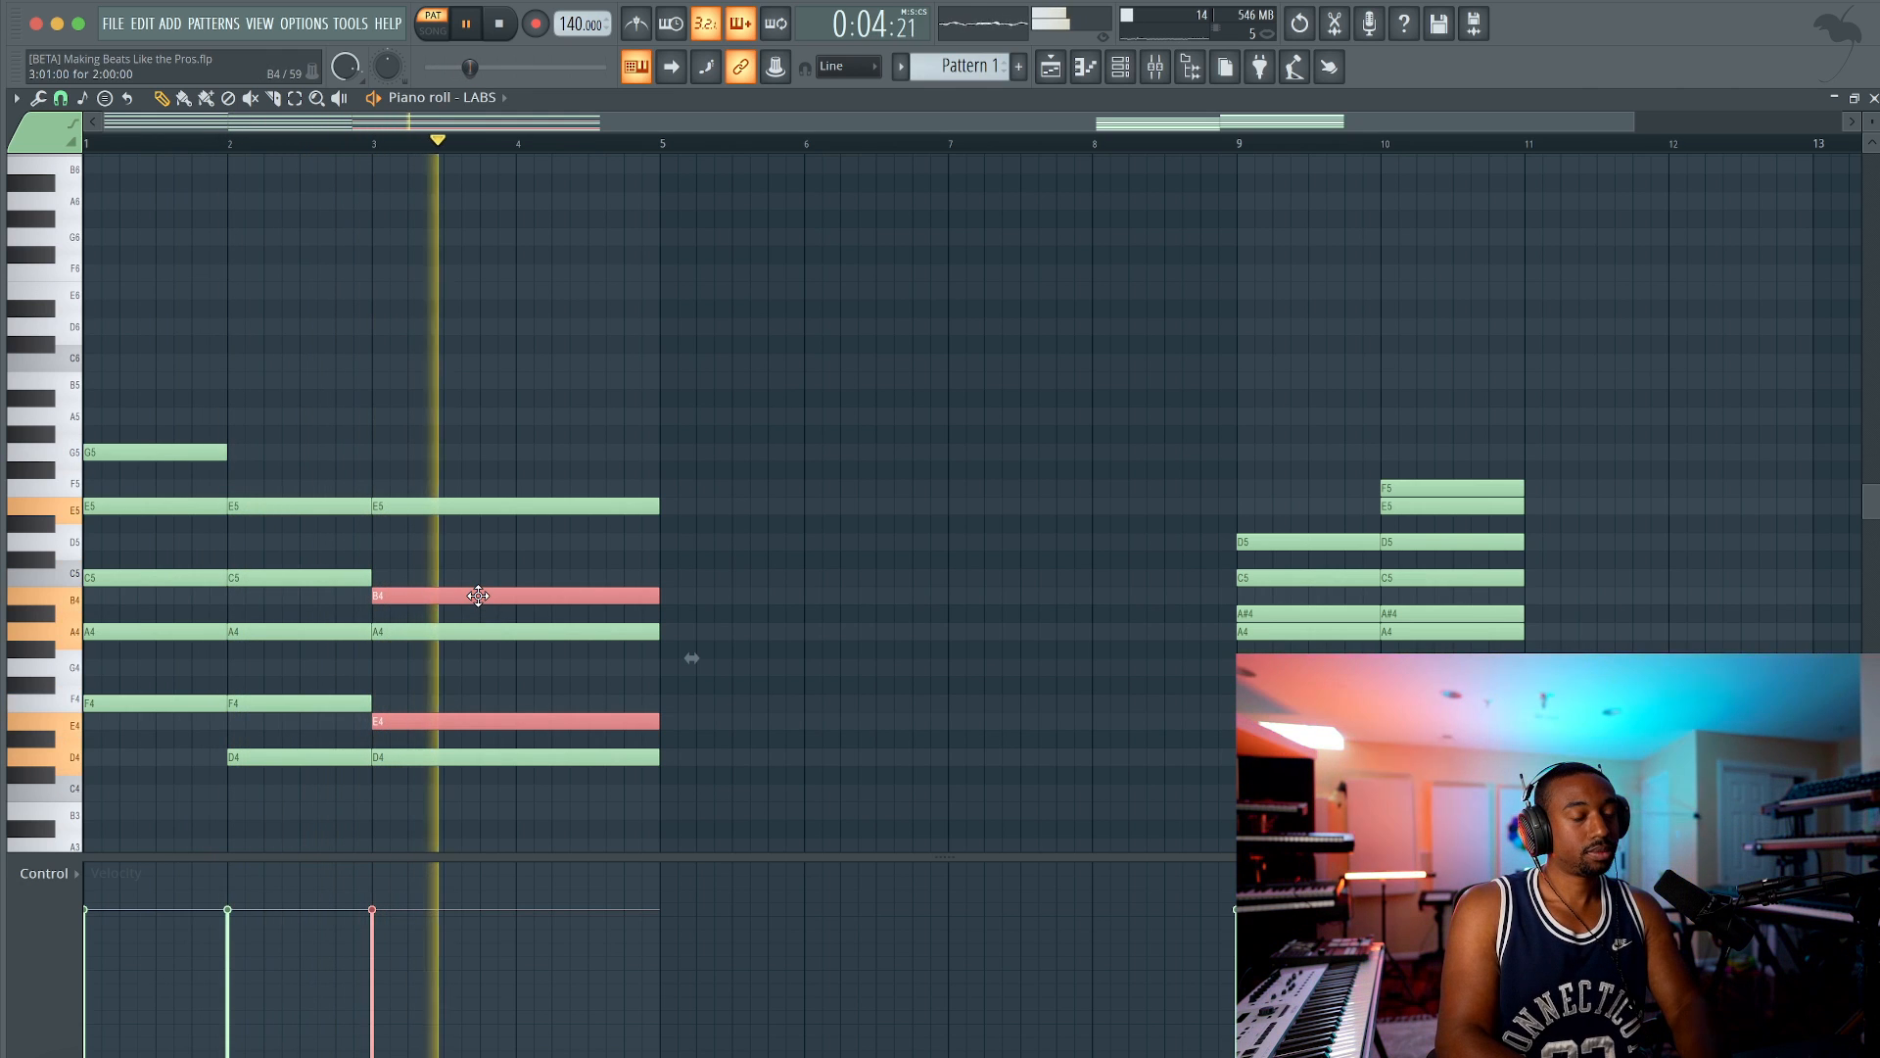
{"action": "key", "text": "space"}
Step: Raise the selected bar 3 notes back to F#4 and C#5 and play the progression for comparison
{"action": "key", "text": "shift+Up"}
{"action": "key", "text": "shift+Up"}
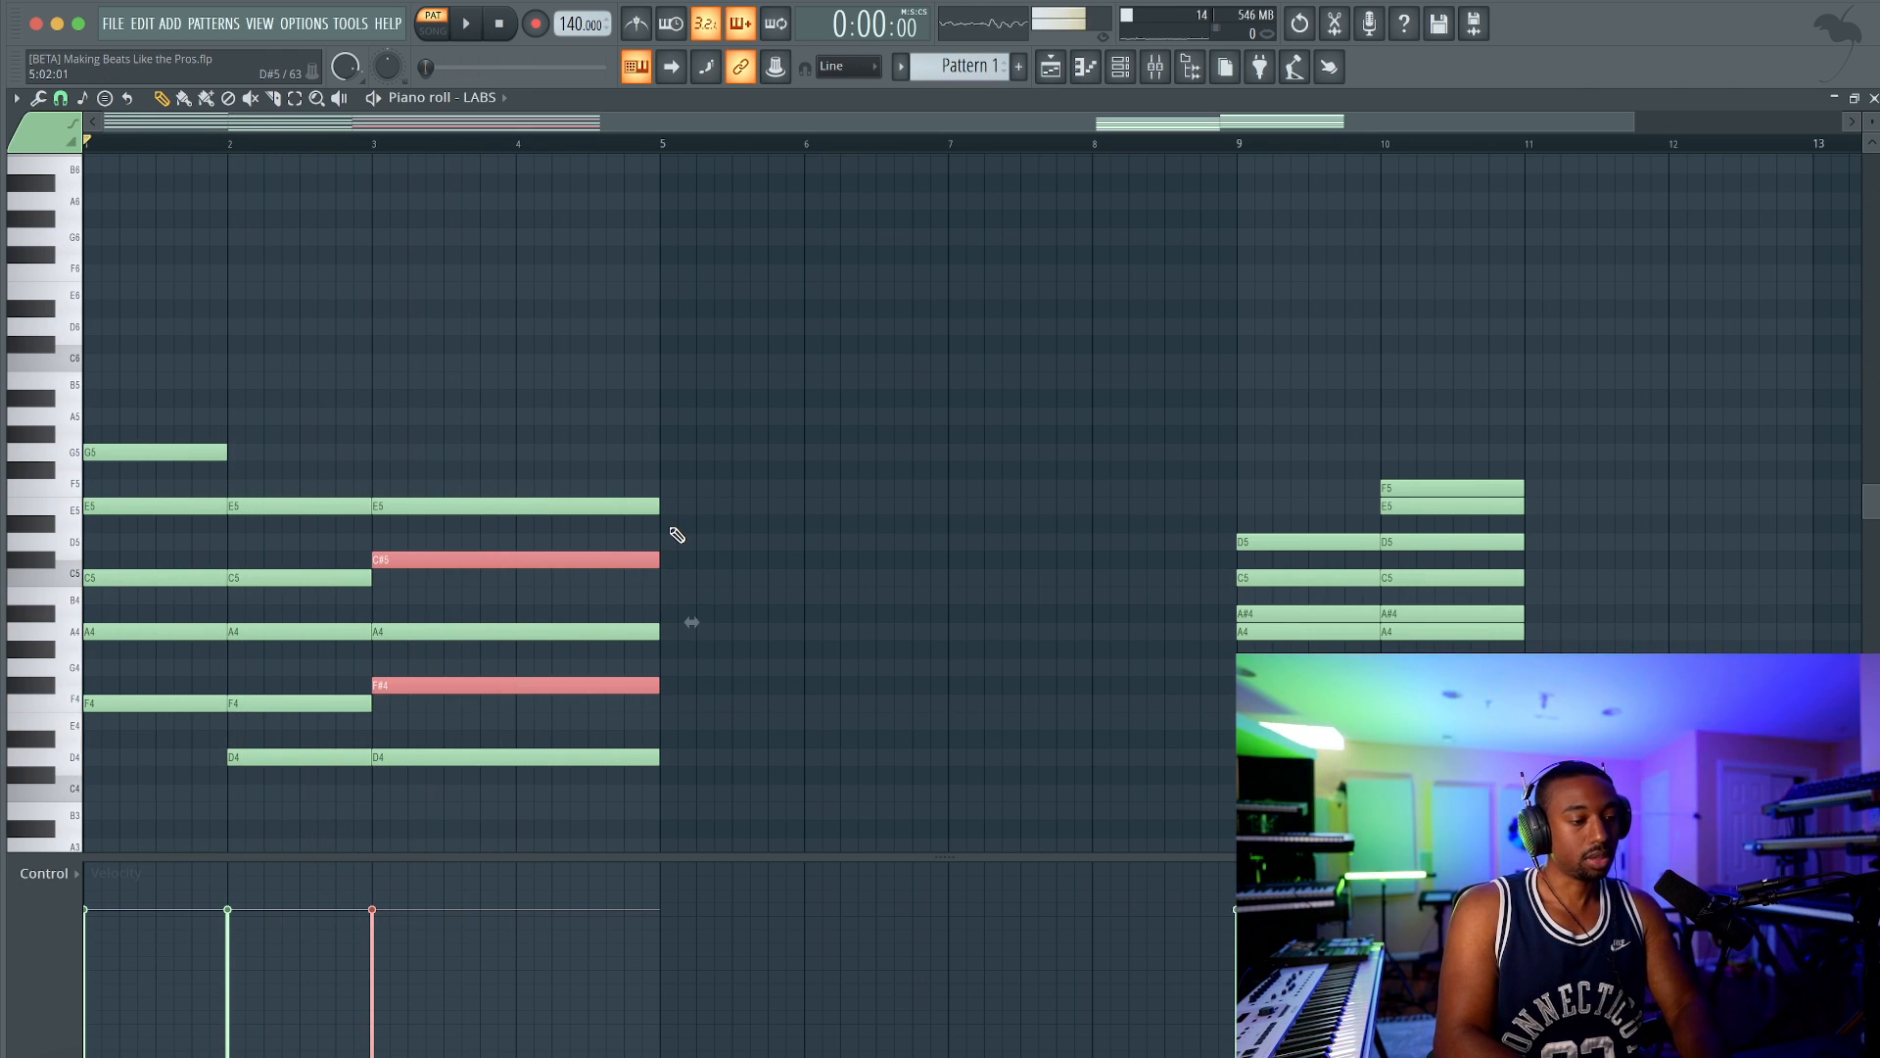
{"action": "key", "text": "space"}
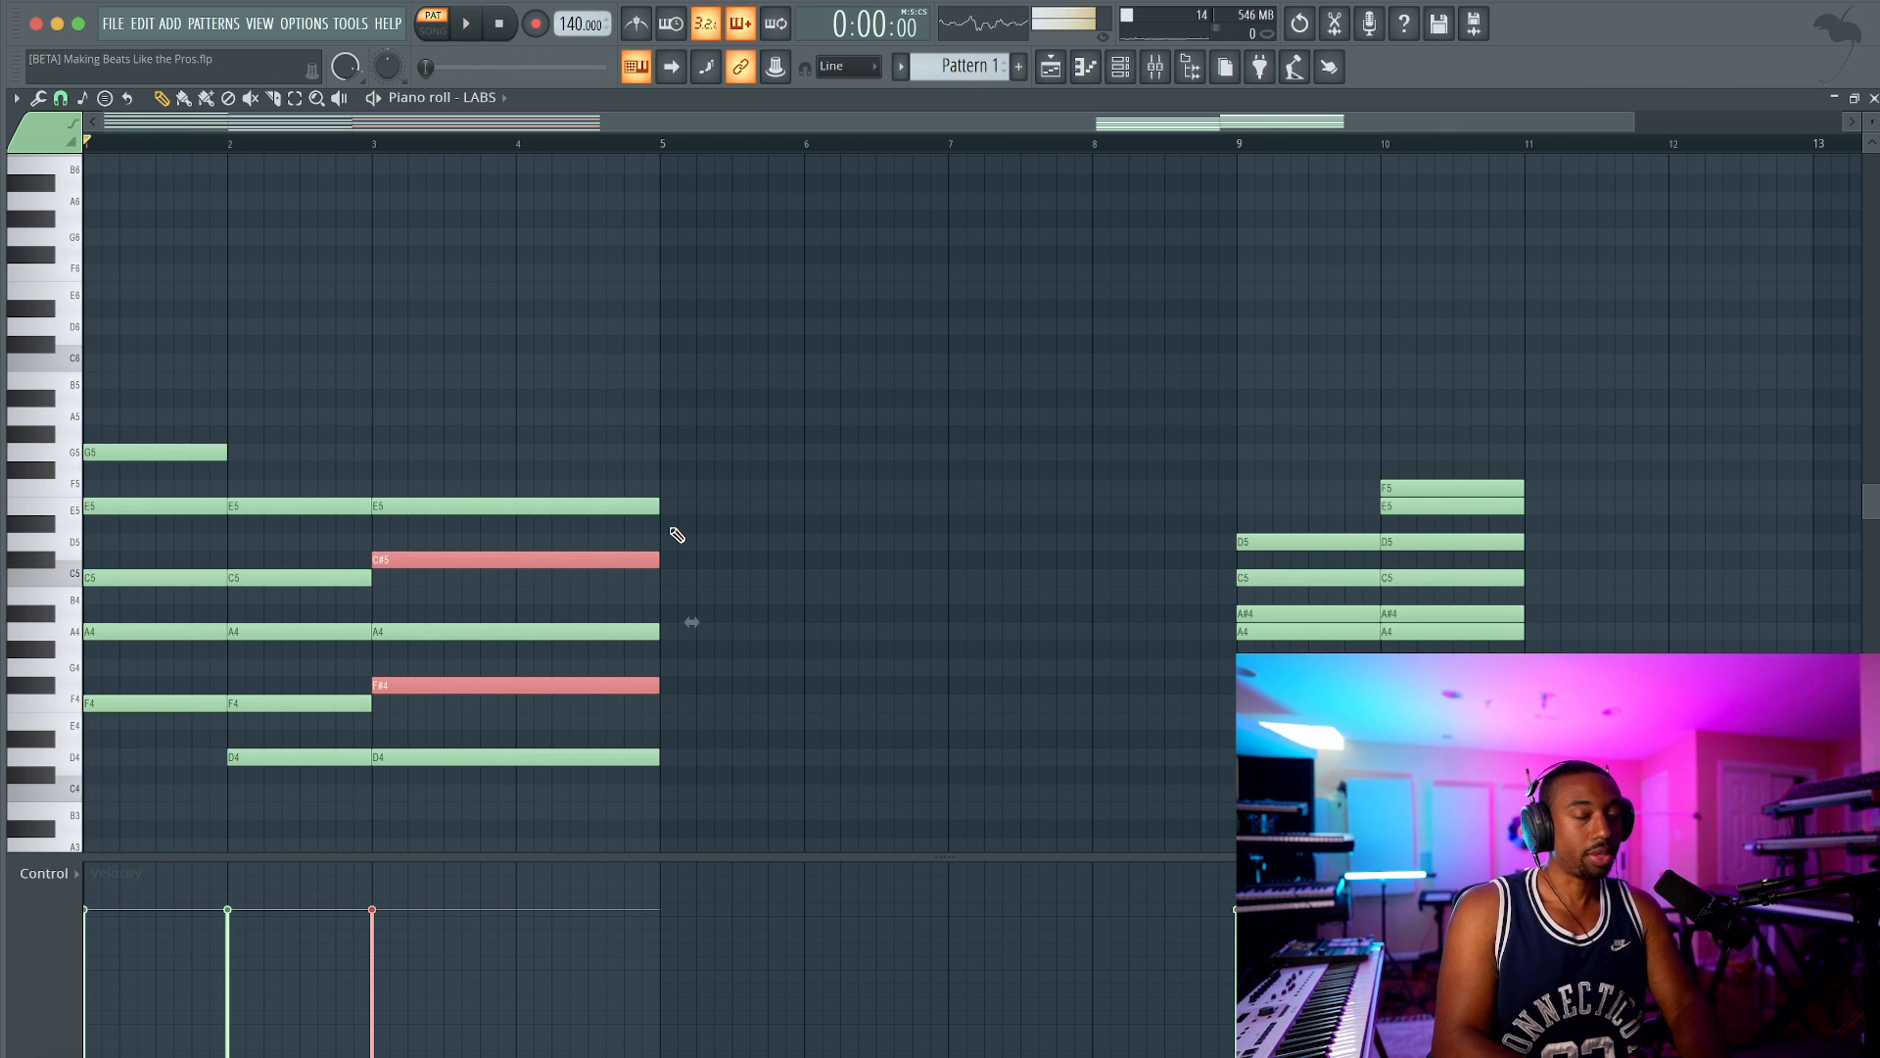
{"action": "key", "text": "space"}
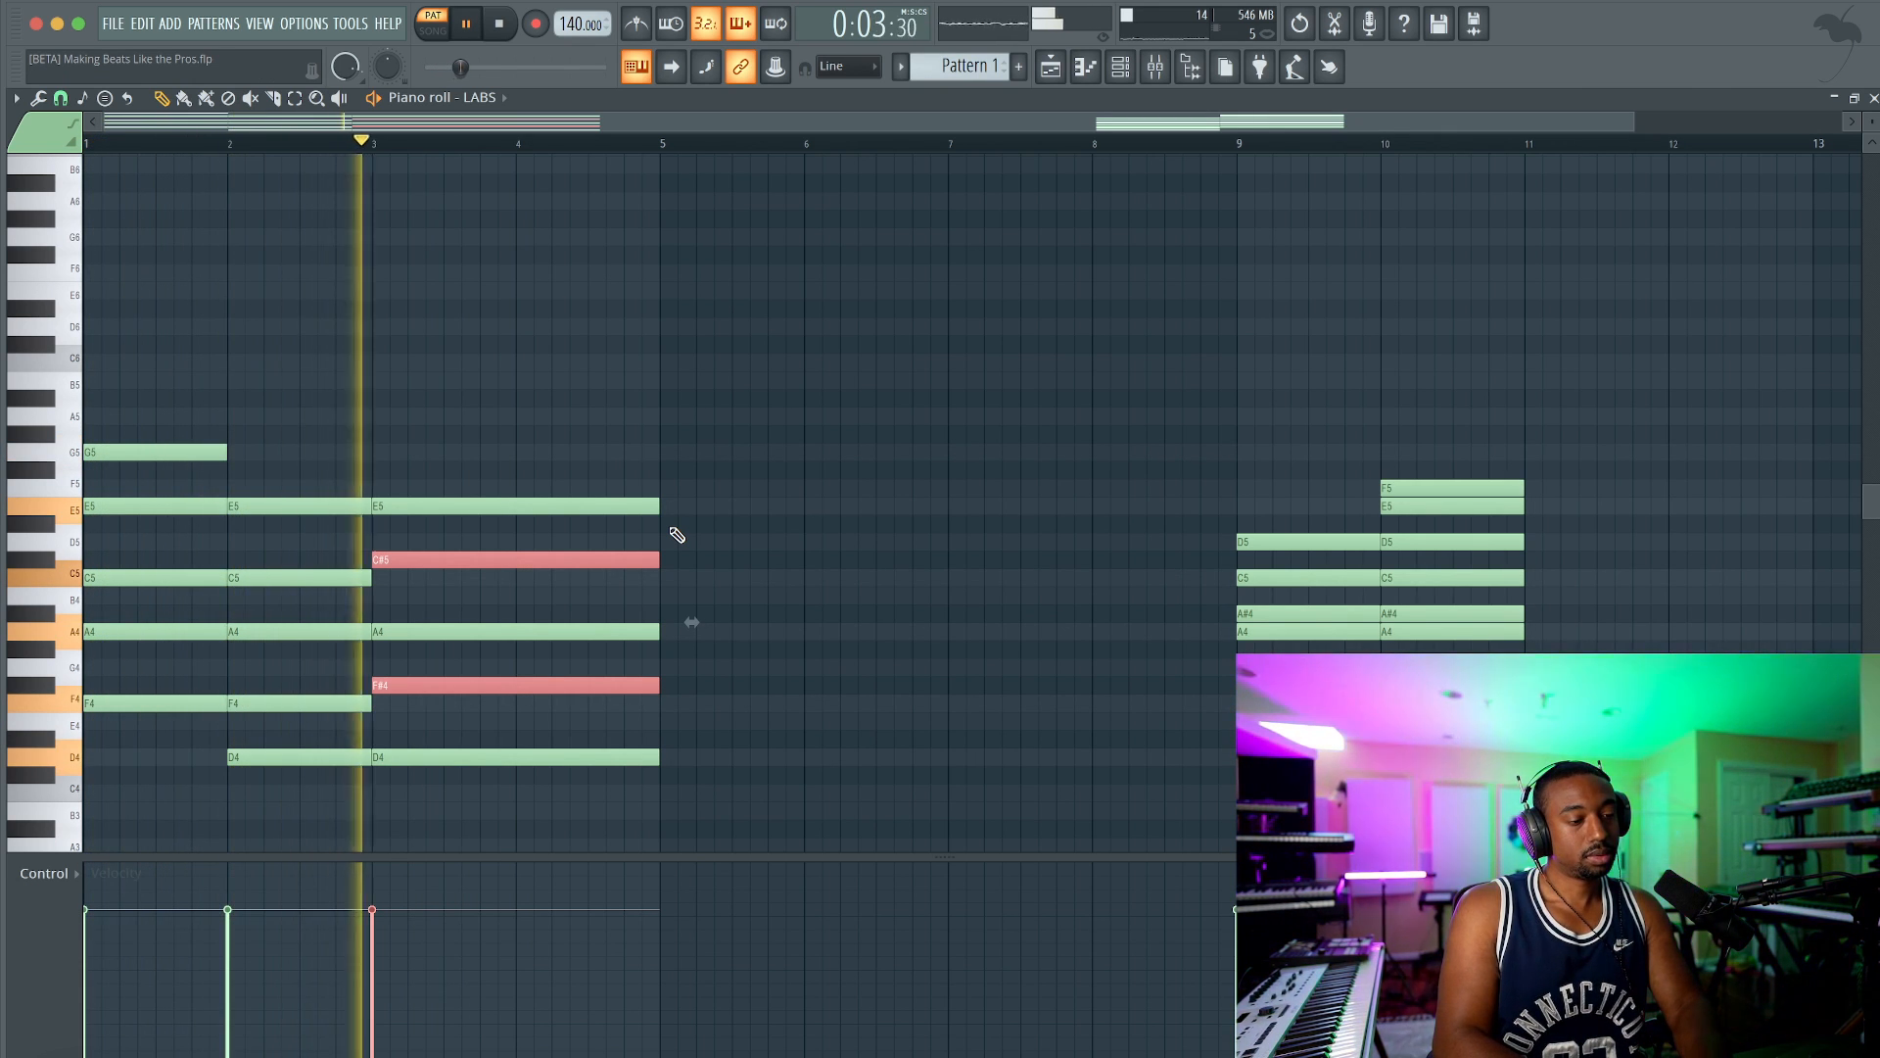
{"action": "key", "text": "space"}
Step: Lower the bar 3 chord's F#4 and C#5 notes to E4 and B4 and listen to the progression
{"action": "key", "text": "shift+Down"}
{"action": "key", "text": "shift+Down"}
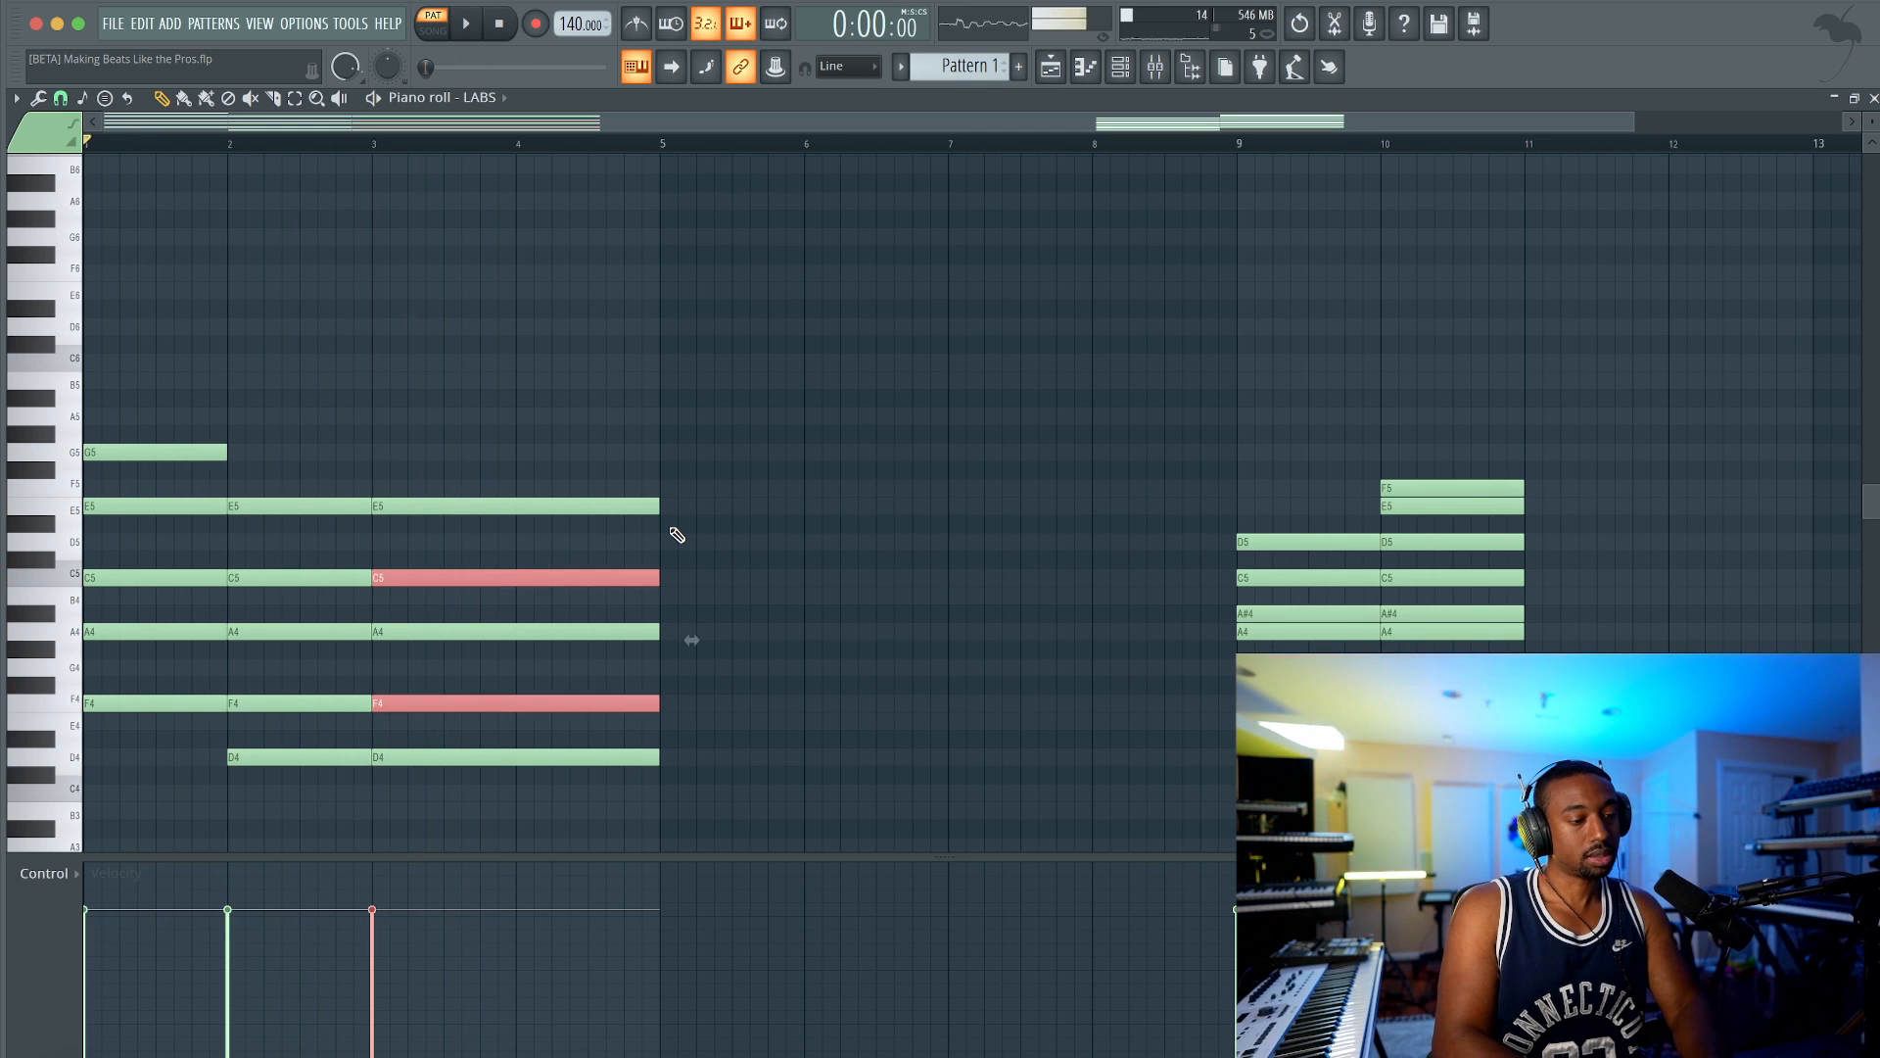
{"action": "key", "text": "space"}
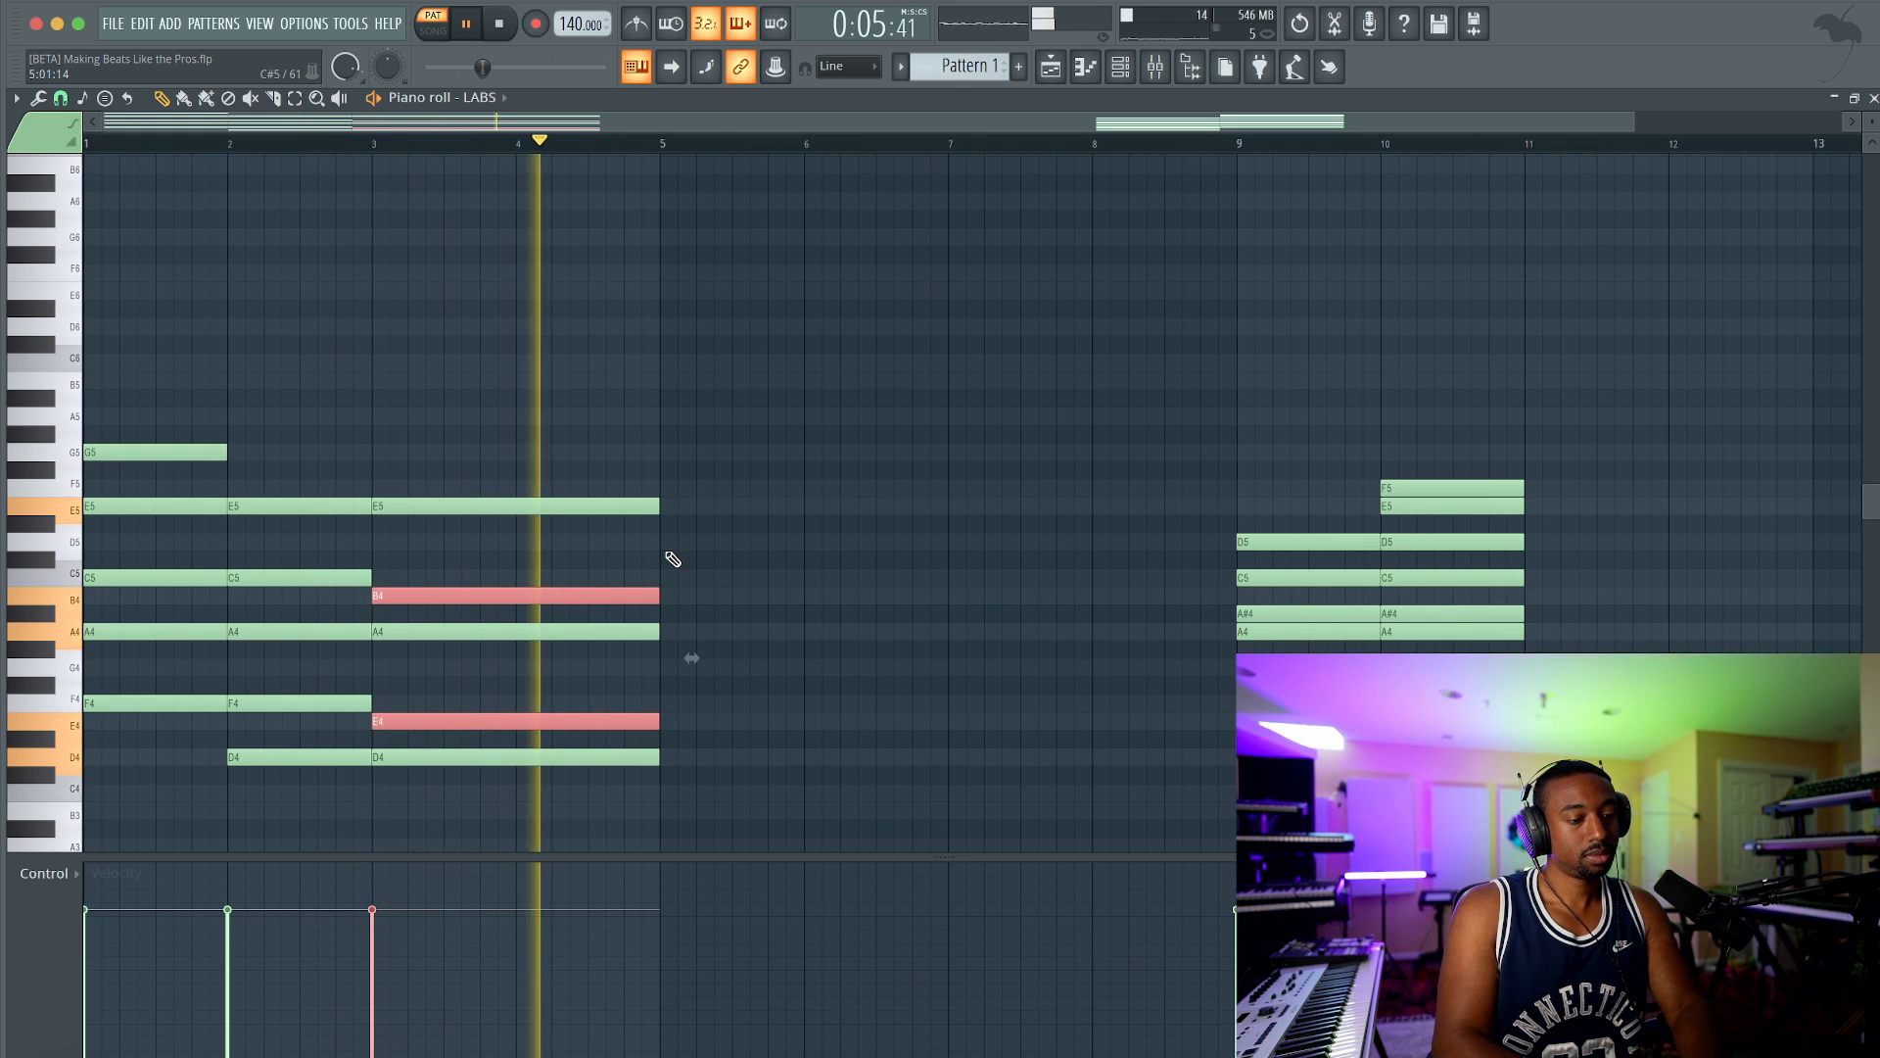
{"action": "key", "text": "space"}
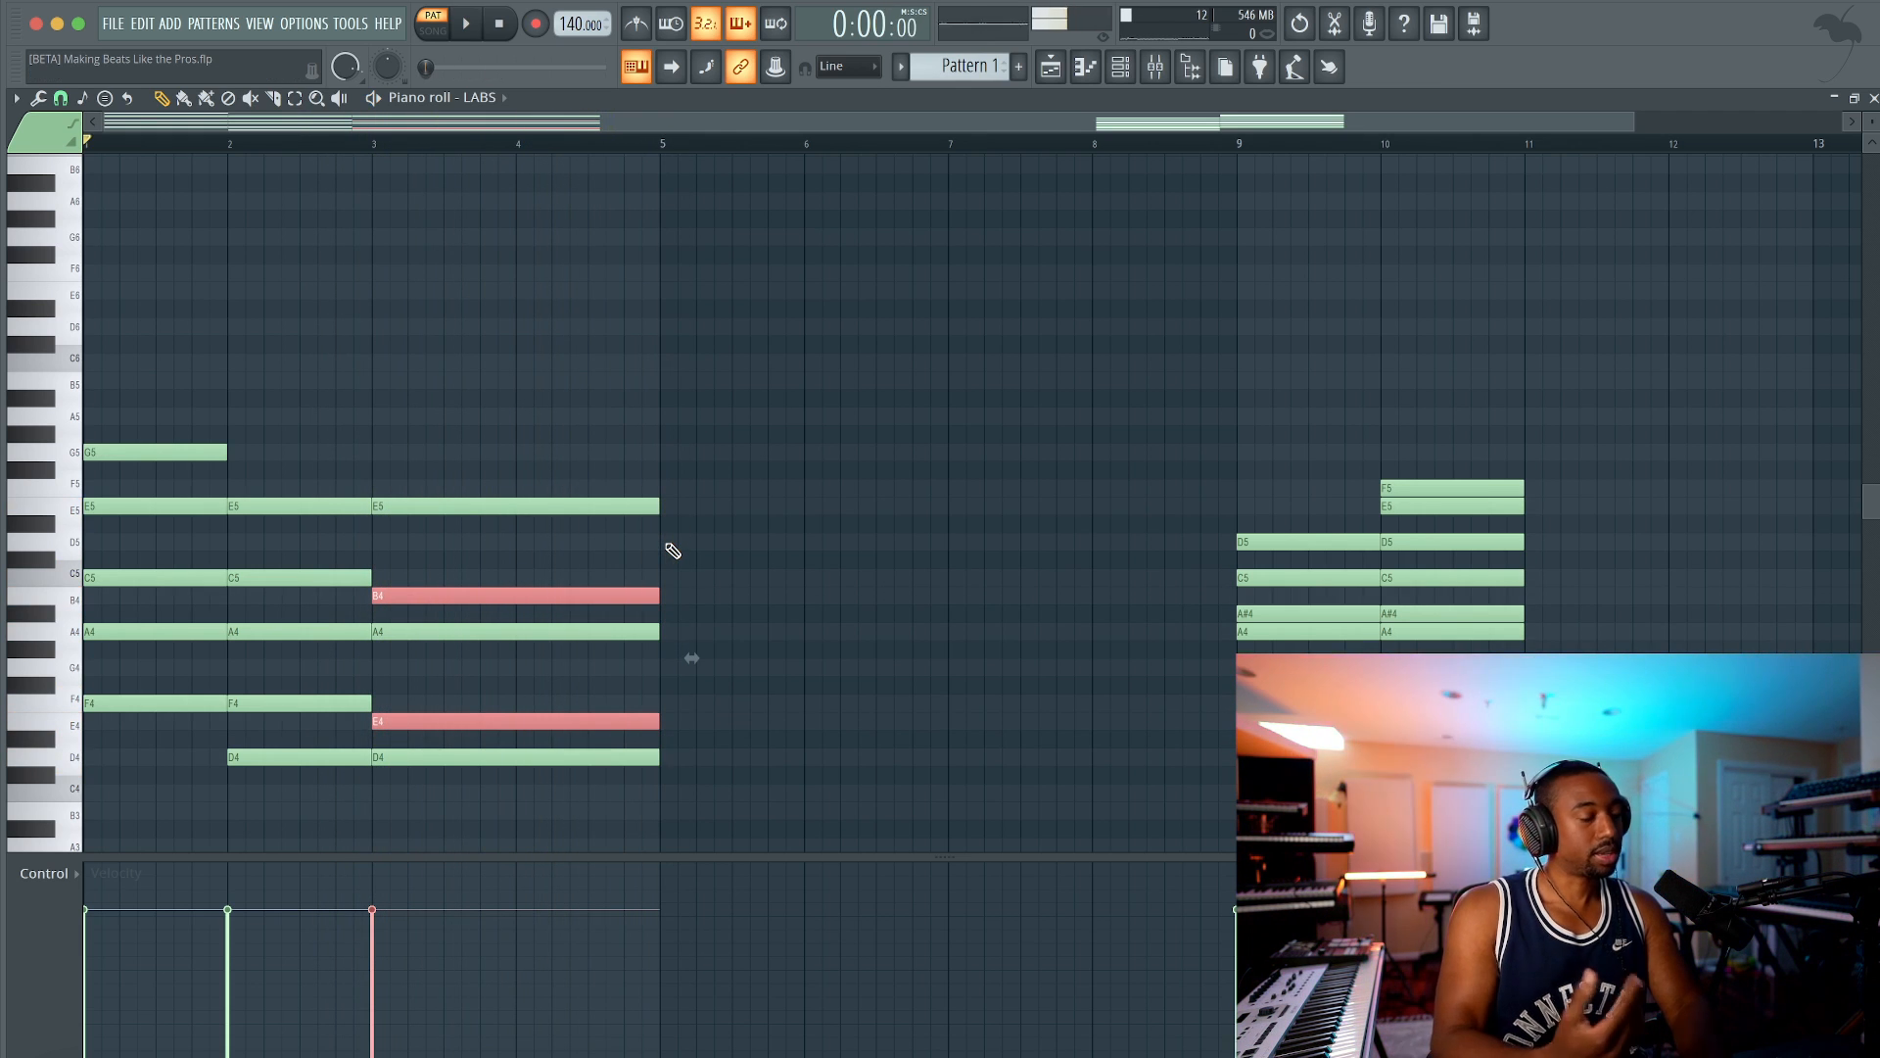
Step: Set a playback time selection over bars 1 to 4 and shorten the bar 3 chord to one bar
{"action": "left_click_drag", "start_coordinate": [663, 147], "coordinate": [89, 145]}
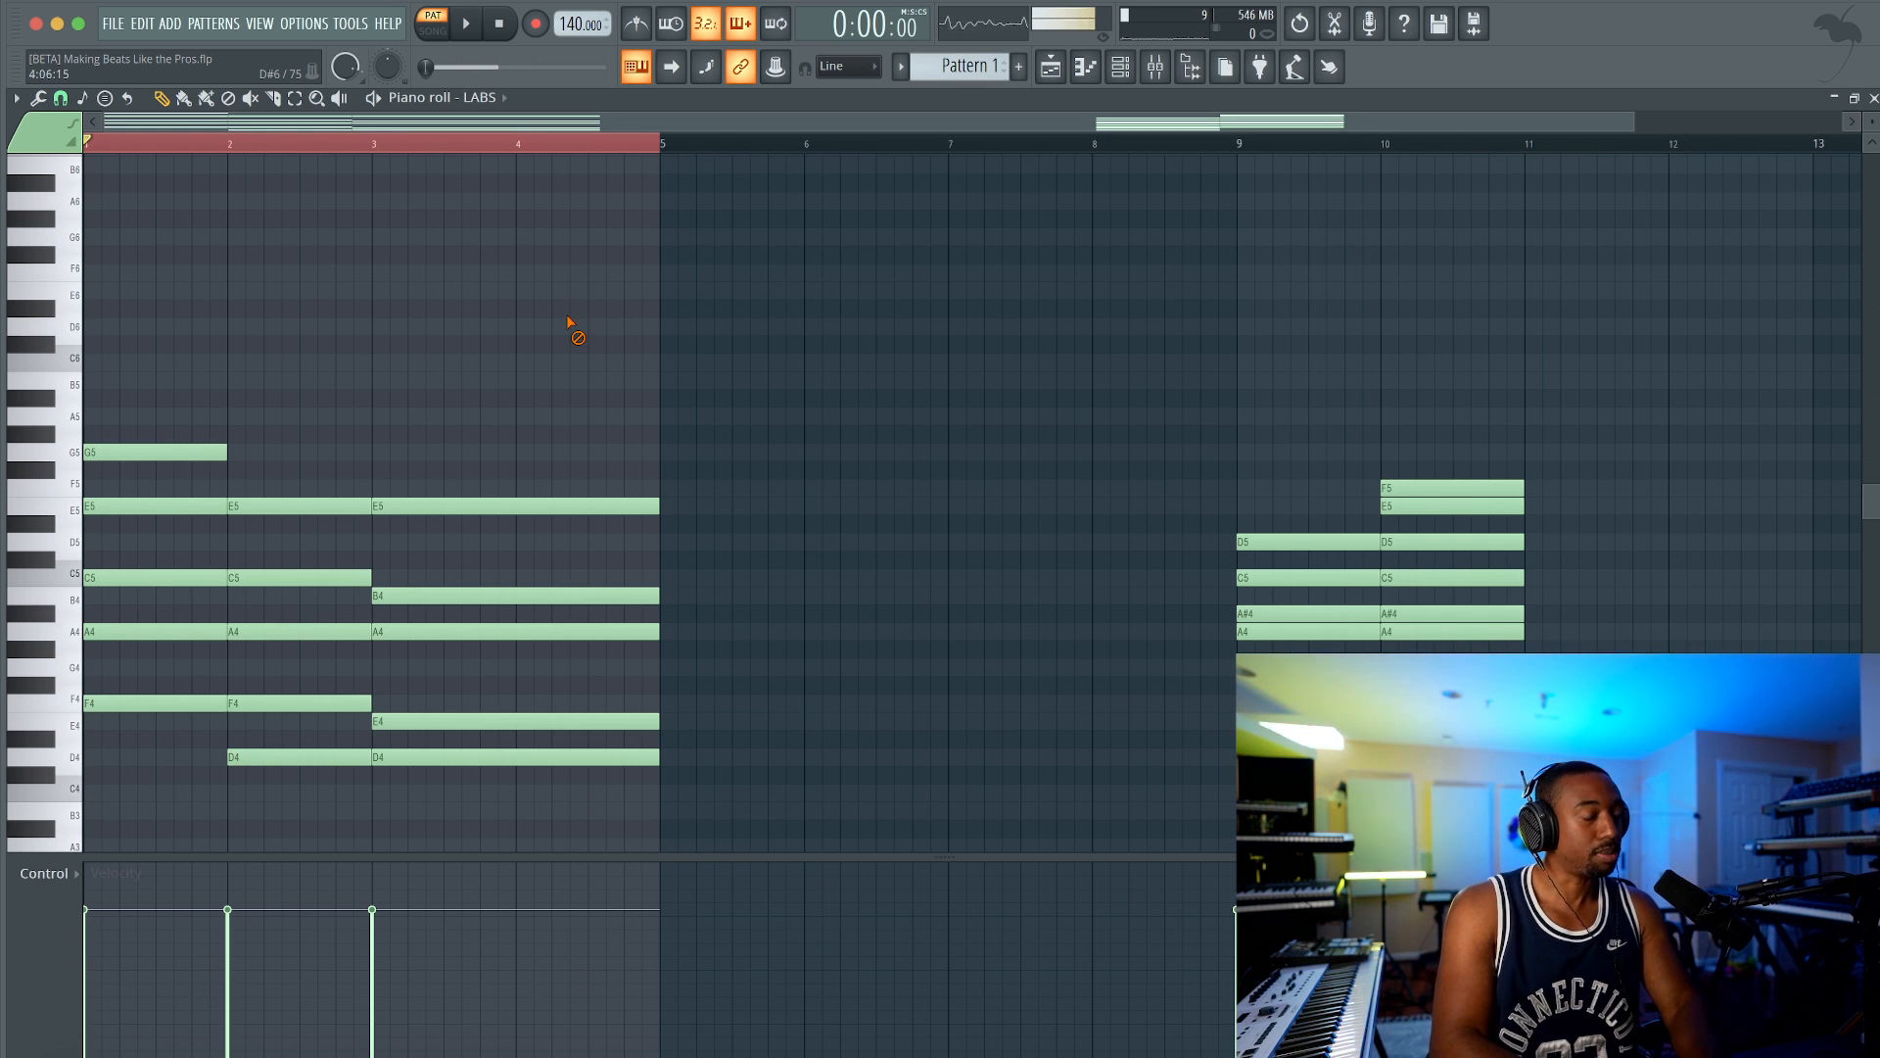
{"action": "key", "text": "space"}
{"action": "left_click_drag", "start_coordinate": [651, 777], "coordinate": [654, 475]}
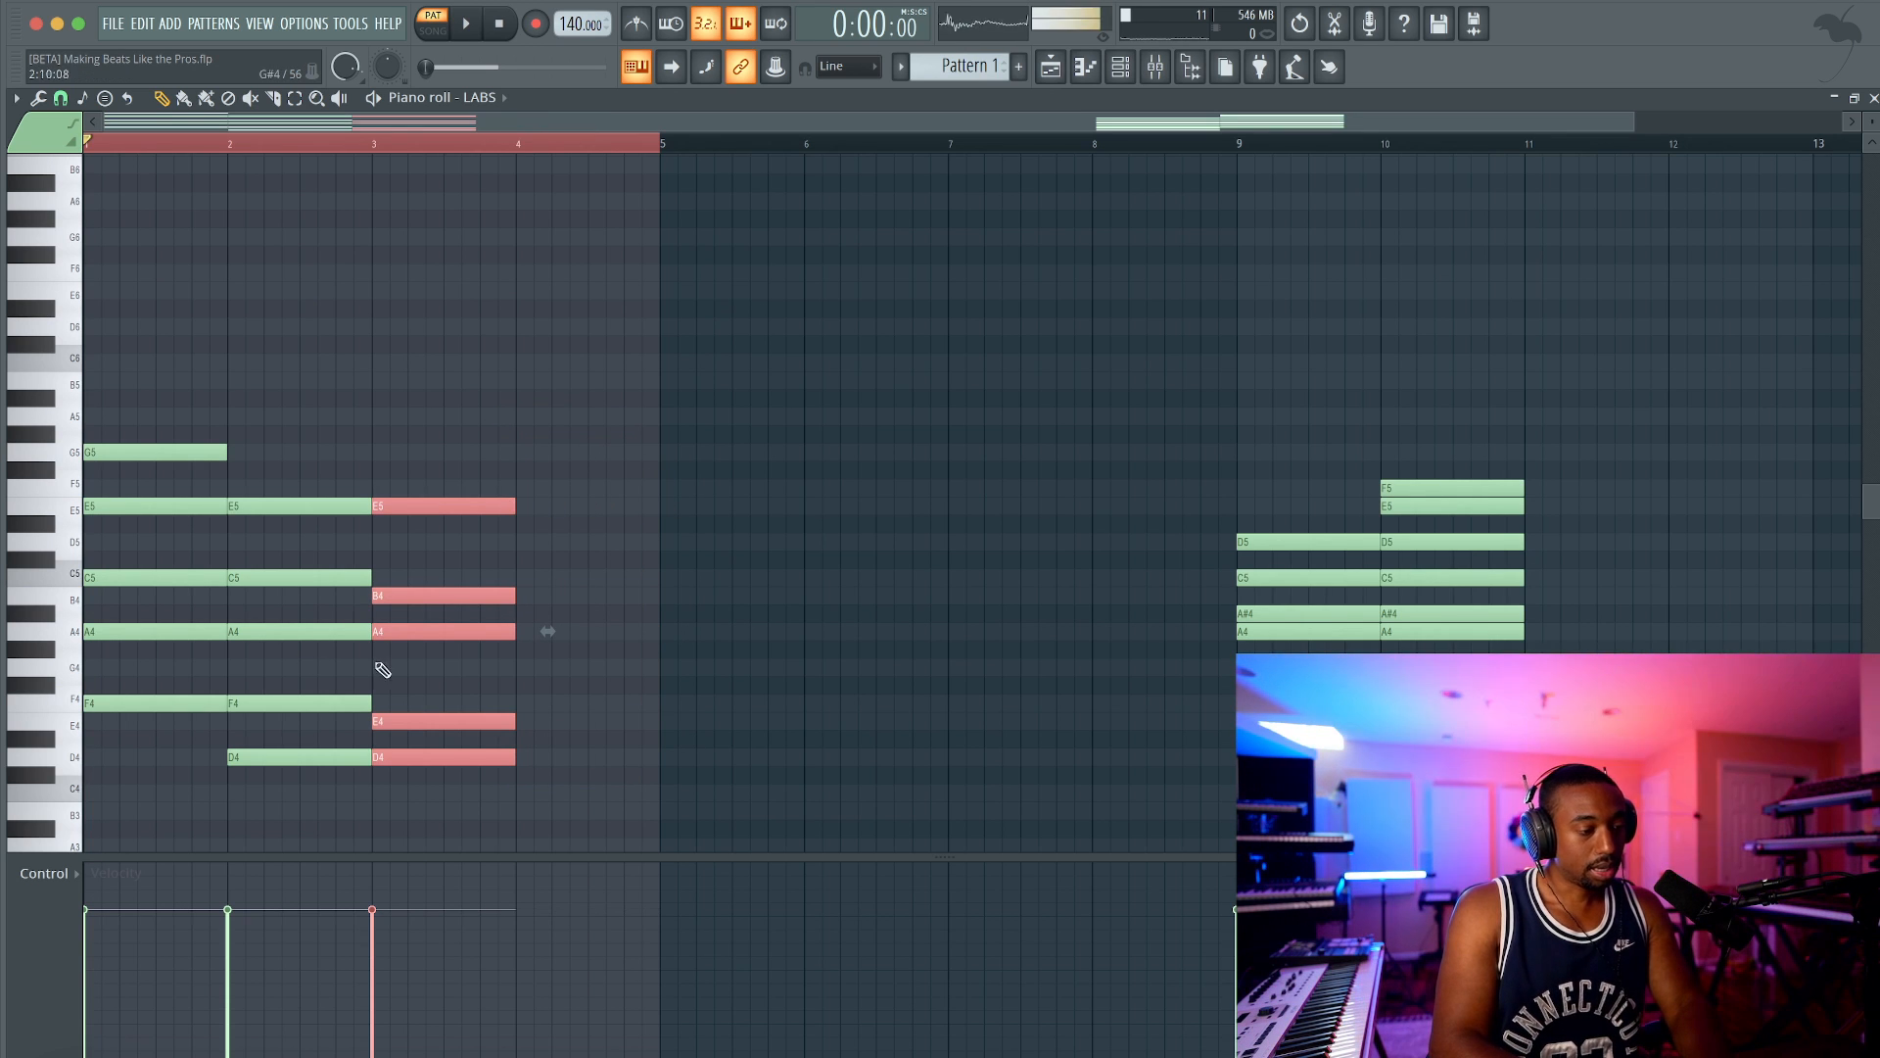
Step: Count up the bar 10 reference scale from F4 through G4 to C5 to locate a chord root
{"action": "left_click_drag", "start_coordinate": [1406, 700], "coordinate": [1383, 456]}
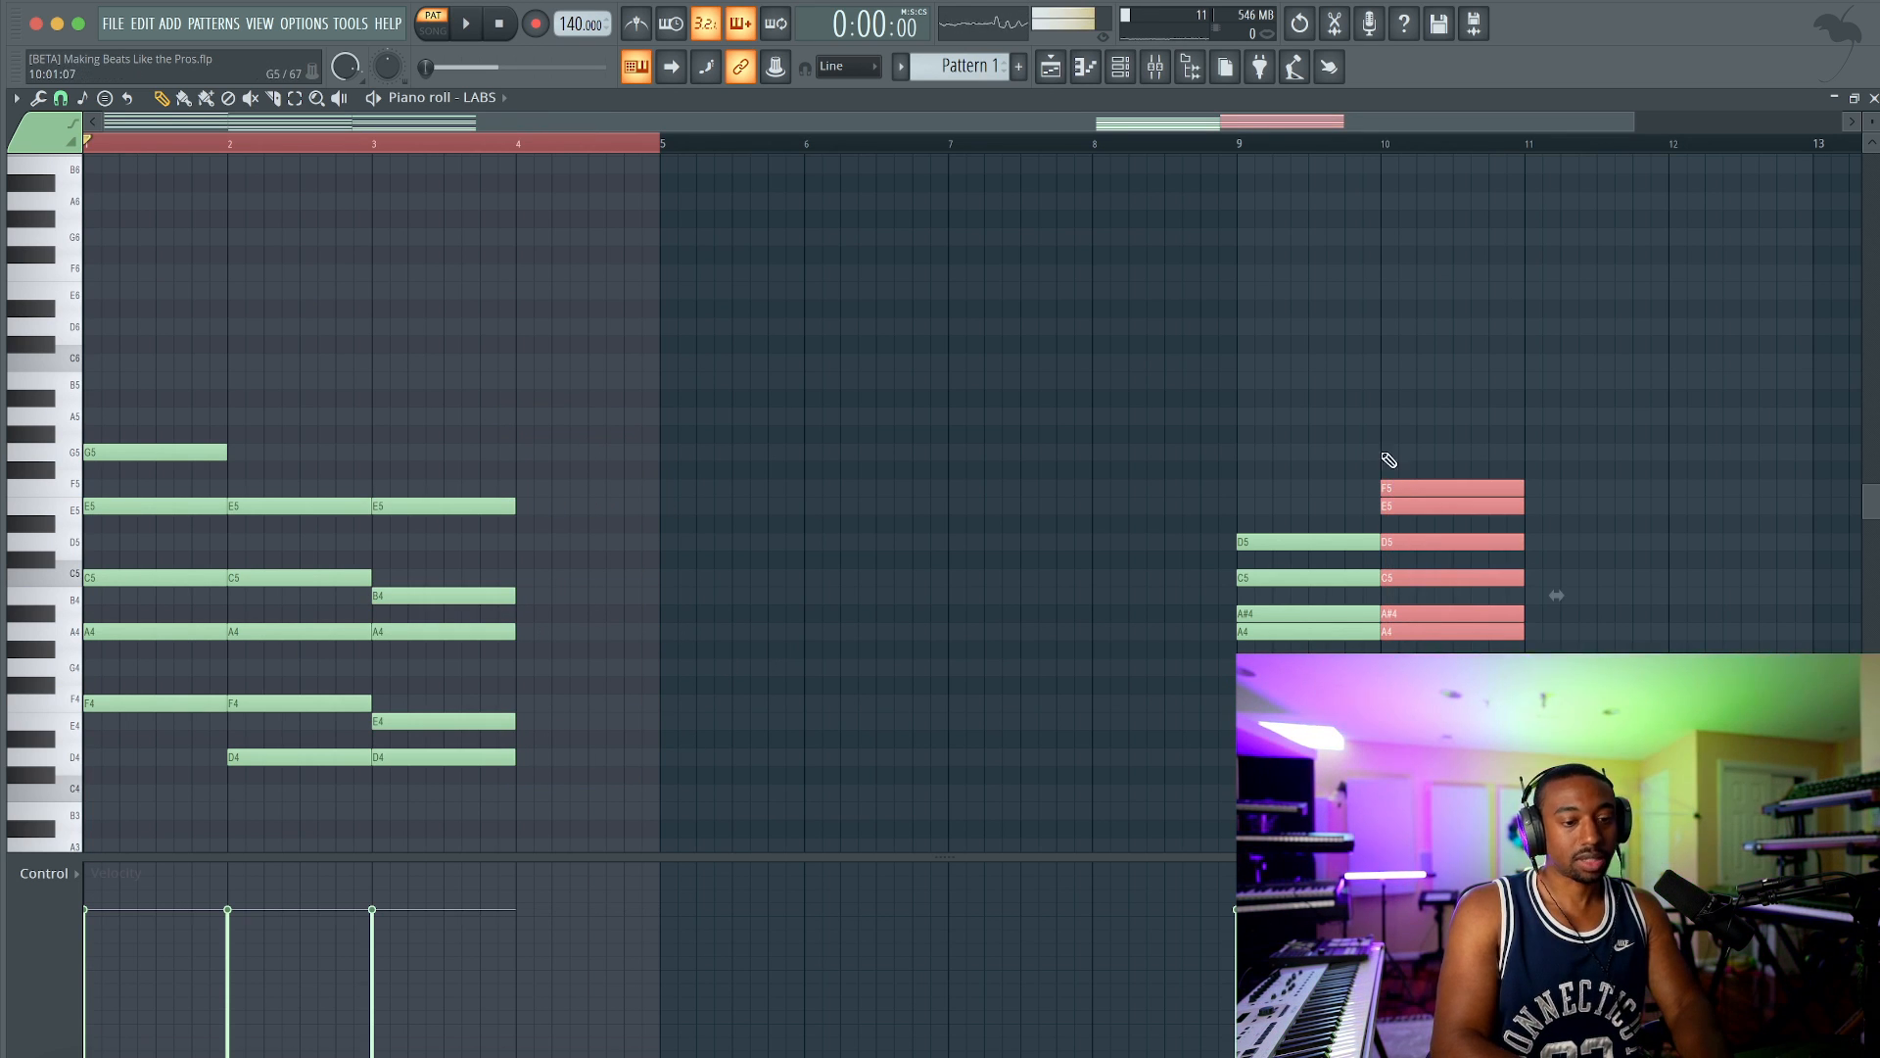
{"action": "left_click", "coordinate": [1464, 703], "text": "super"}
{"action": "scroll", "coordinate": [1257, 385], "scroll_direction": "right", "scroll_amount": 10}
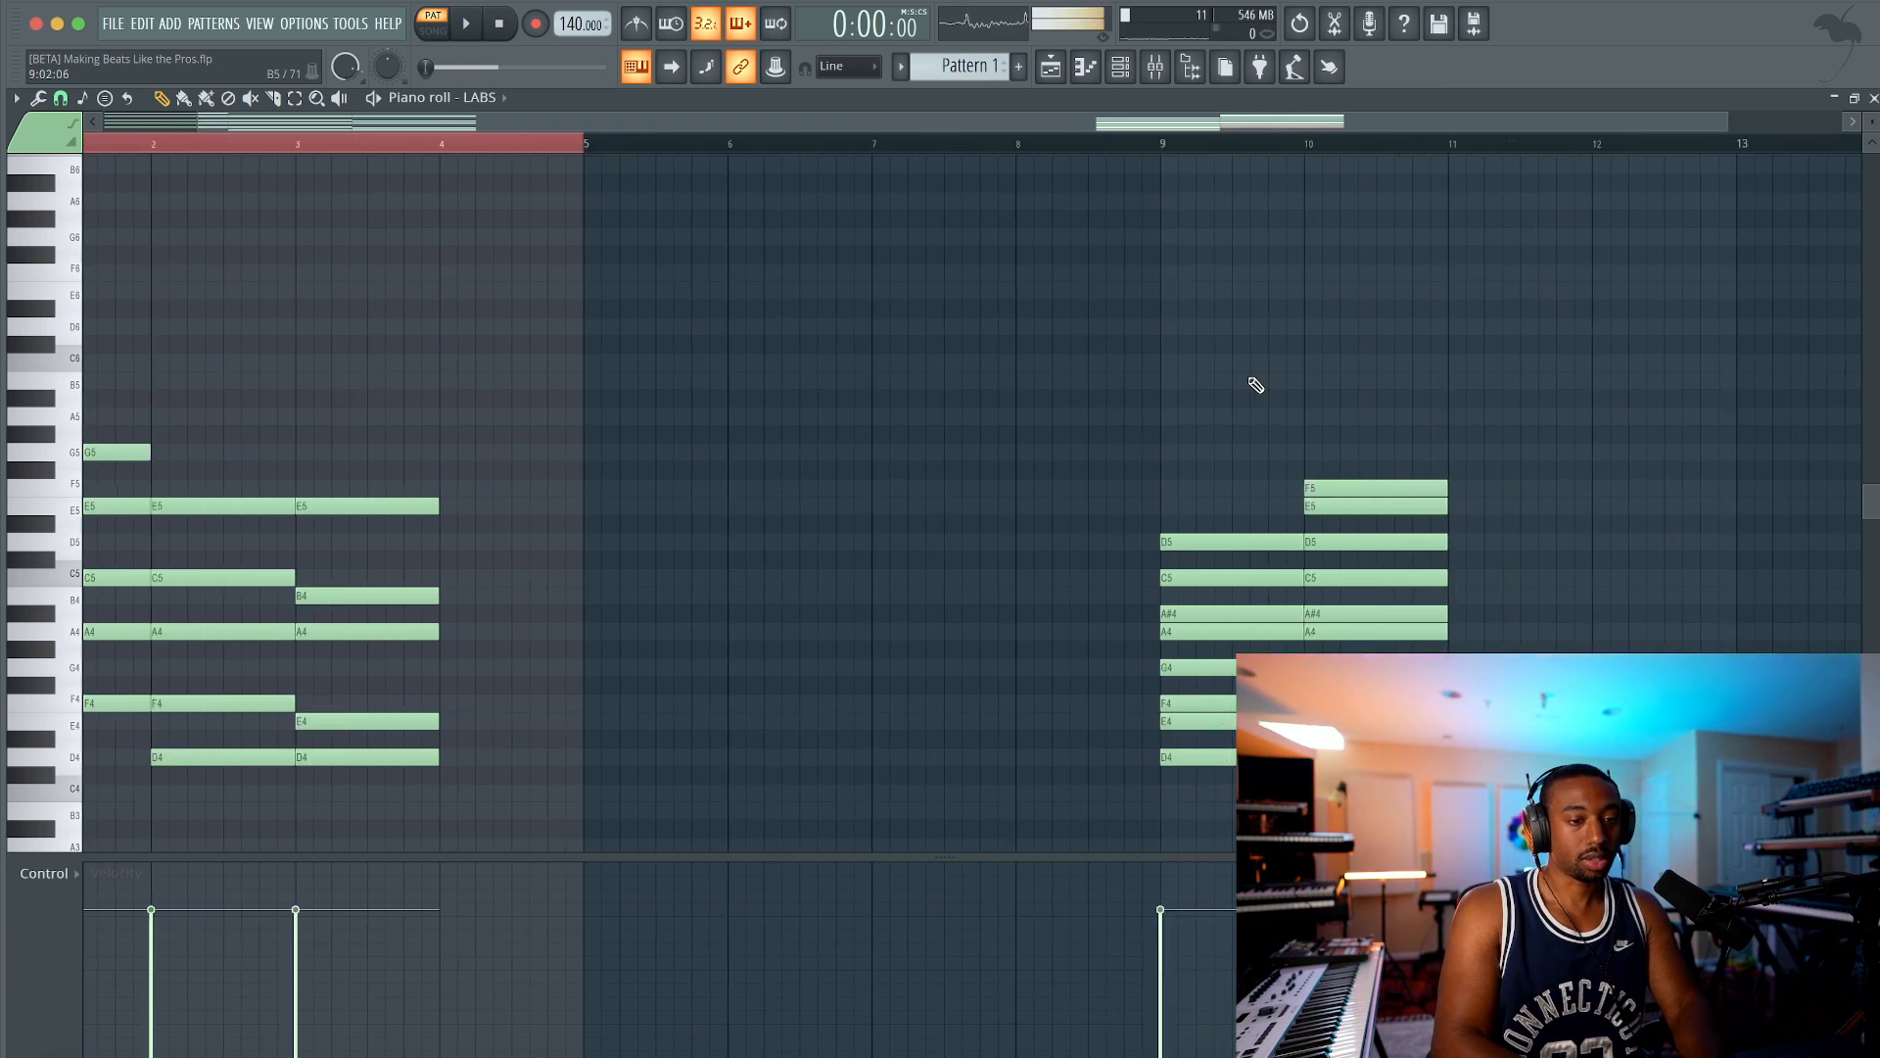
{"action": "scroll", "coordinate": [1256, 385], "scroll_direction": "right", "scroll_amount": 3}
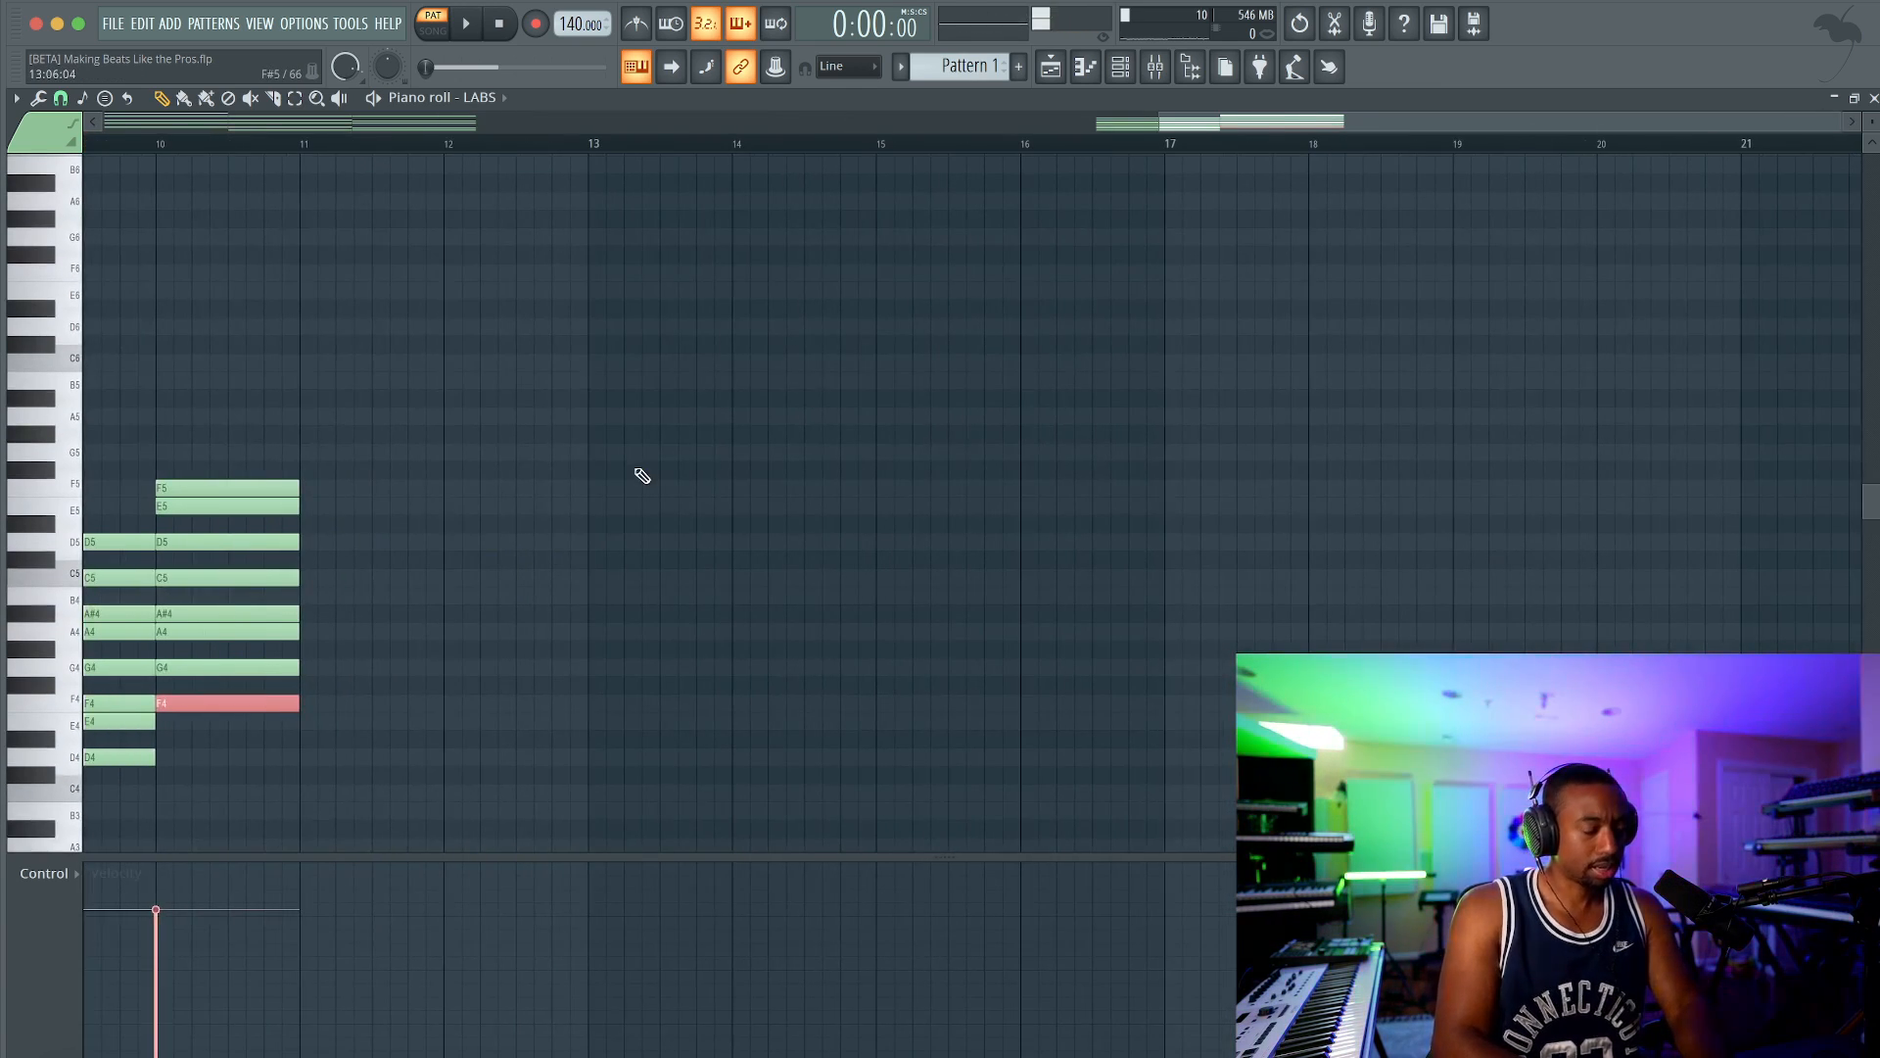
{"action": "left_click", "coordinate": [195, 669], "text": "super"}
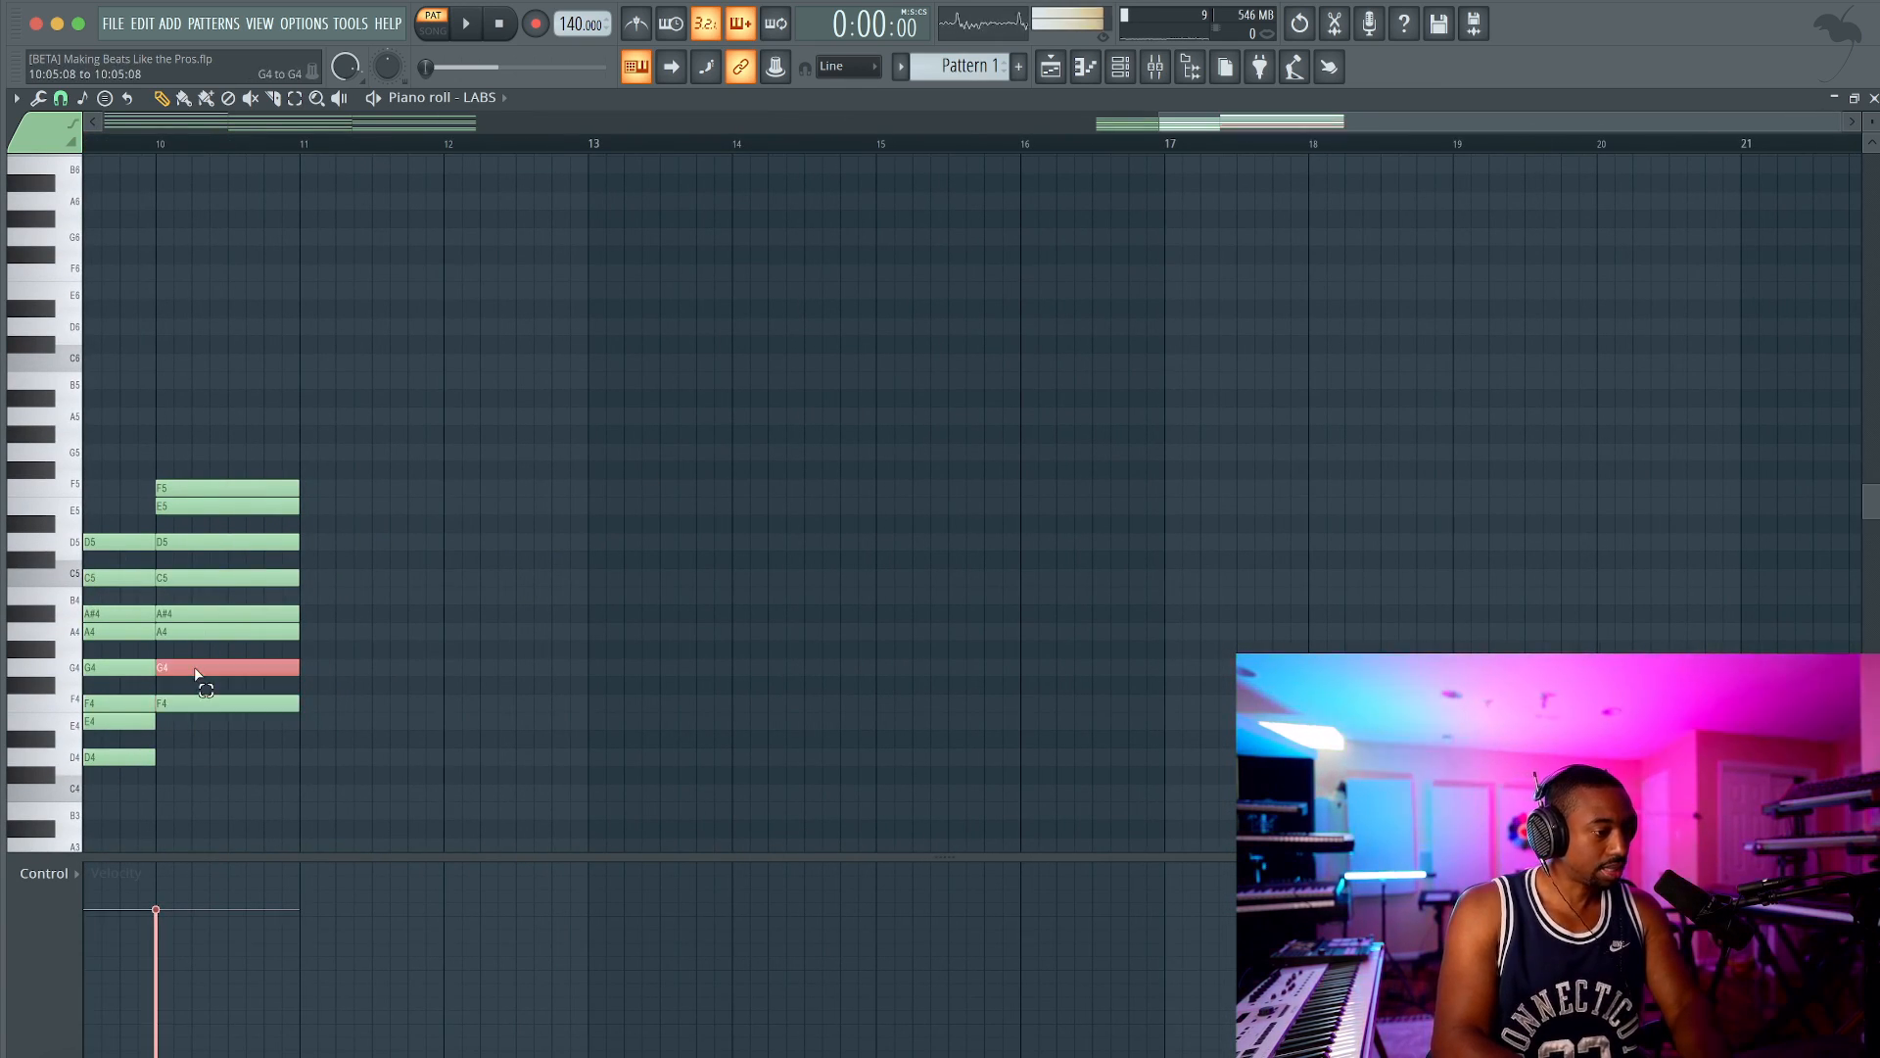
{"action": "left_click_drag", "start_coordinate": [191, 627], "coordinate": [191, 579]}
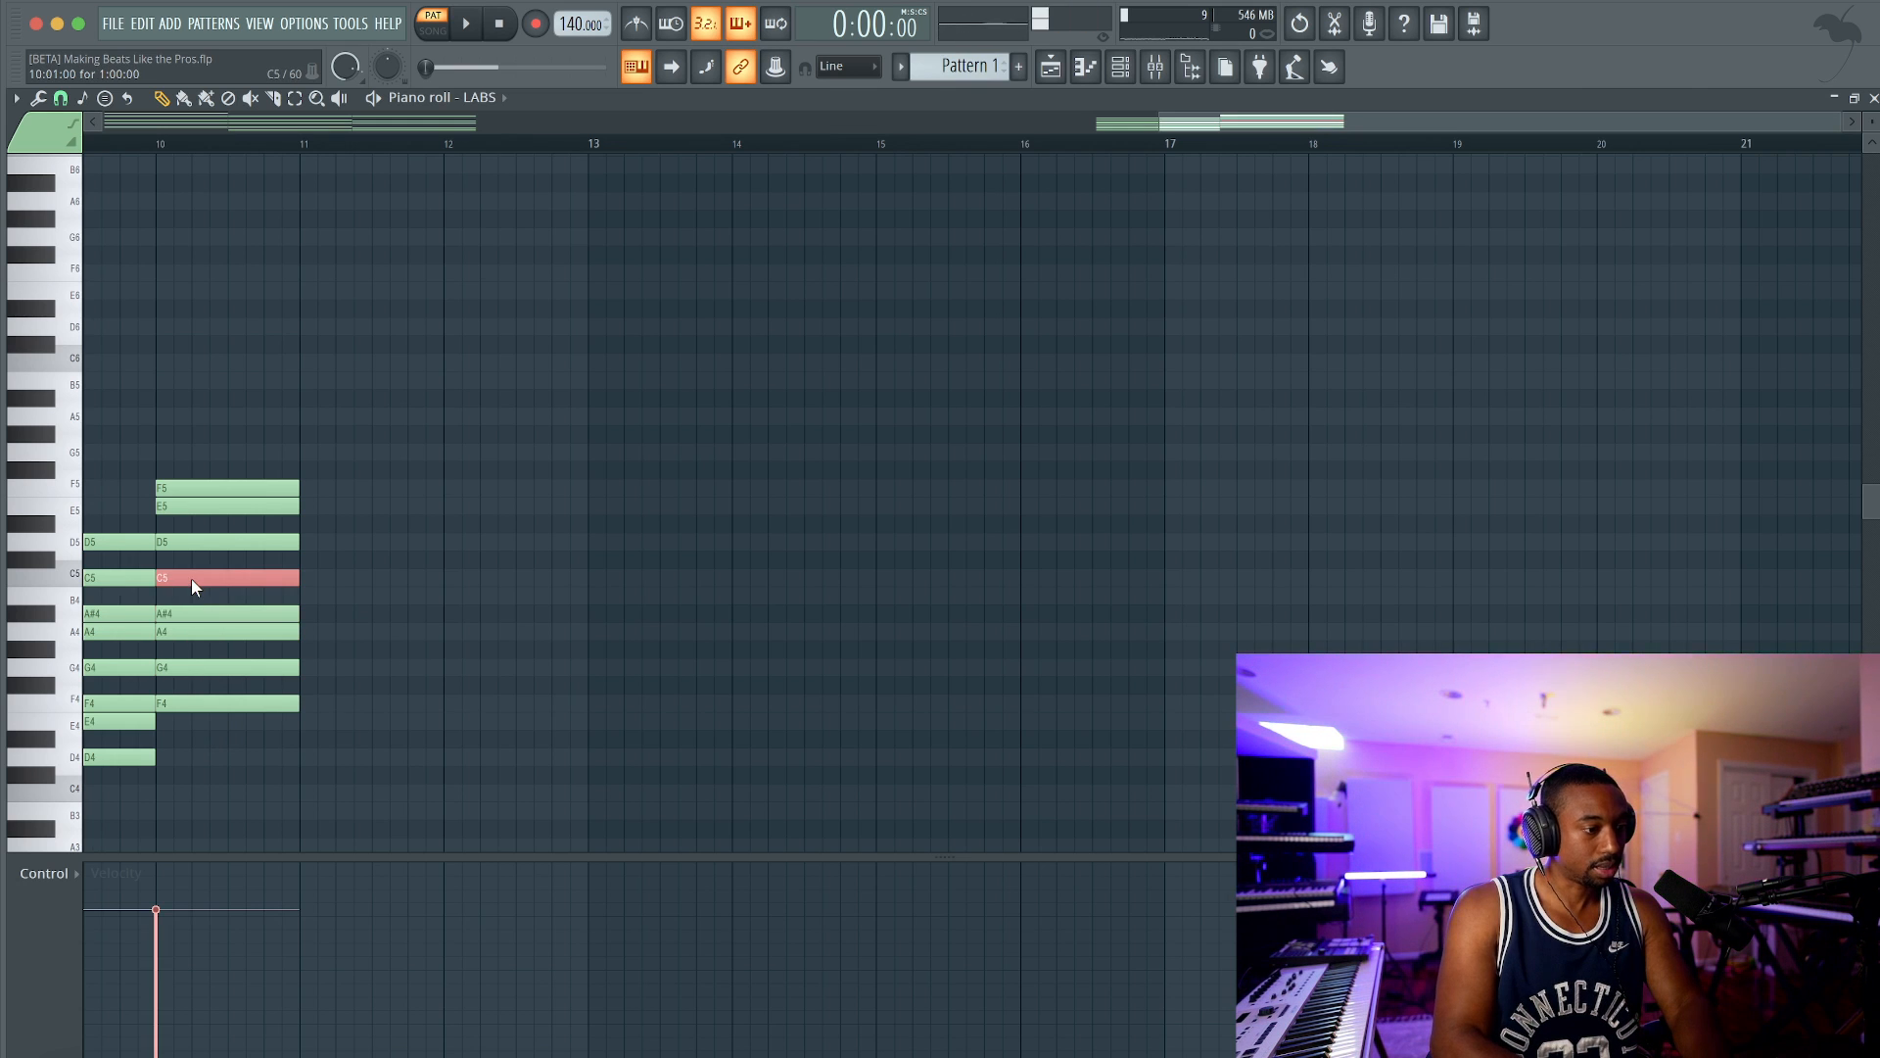
{"action": "scroll", "coordinate": [190, 578], "scroll_direction": "left", "scroll_amount": 12}
Step: Stamp a five-note chord of C5, E5, G5, A#5 and D6 and place it at the start of bar 5
{"action": "left_click", "coordinate": [104, 99]}
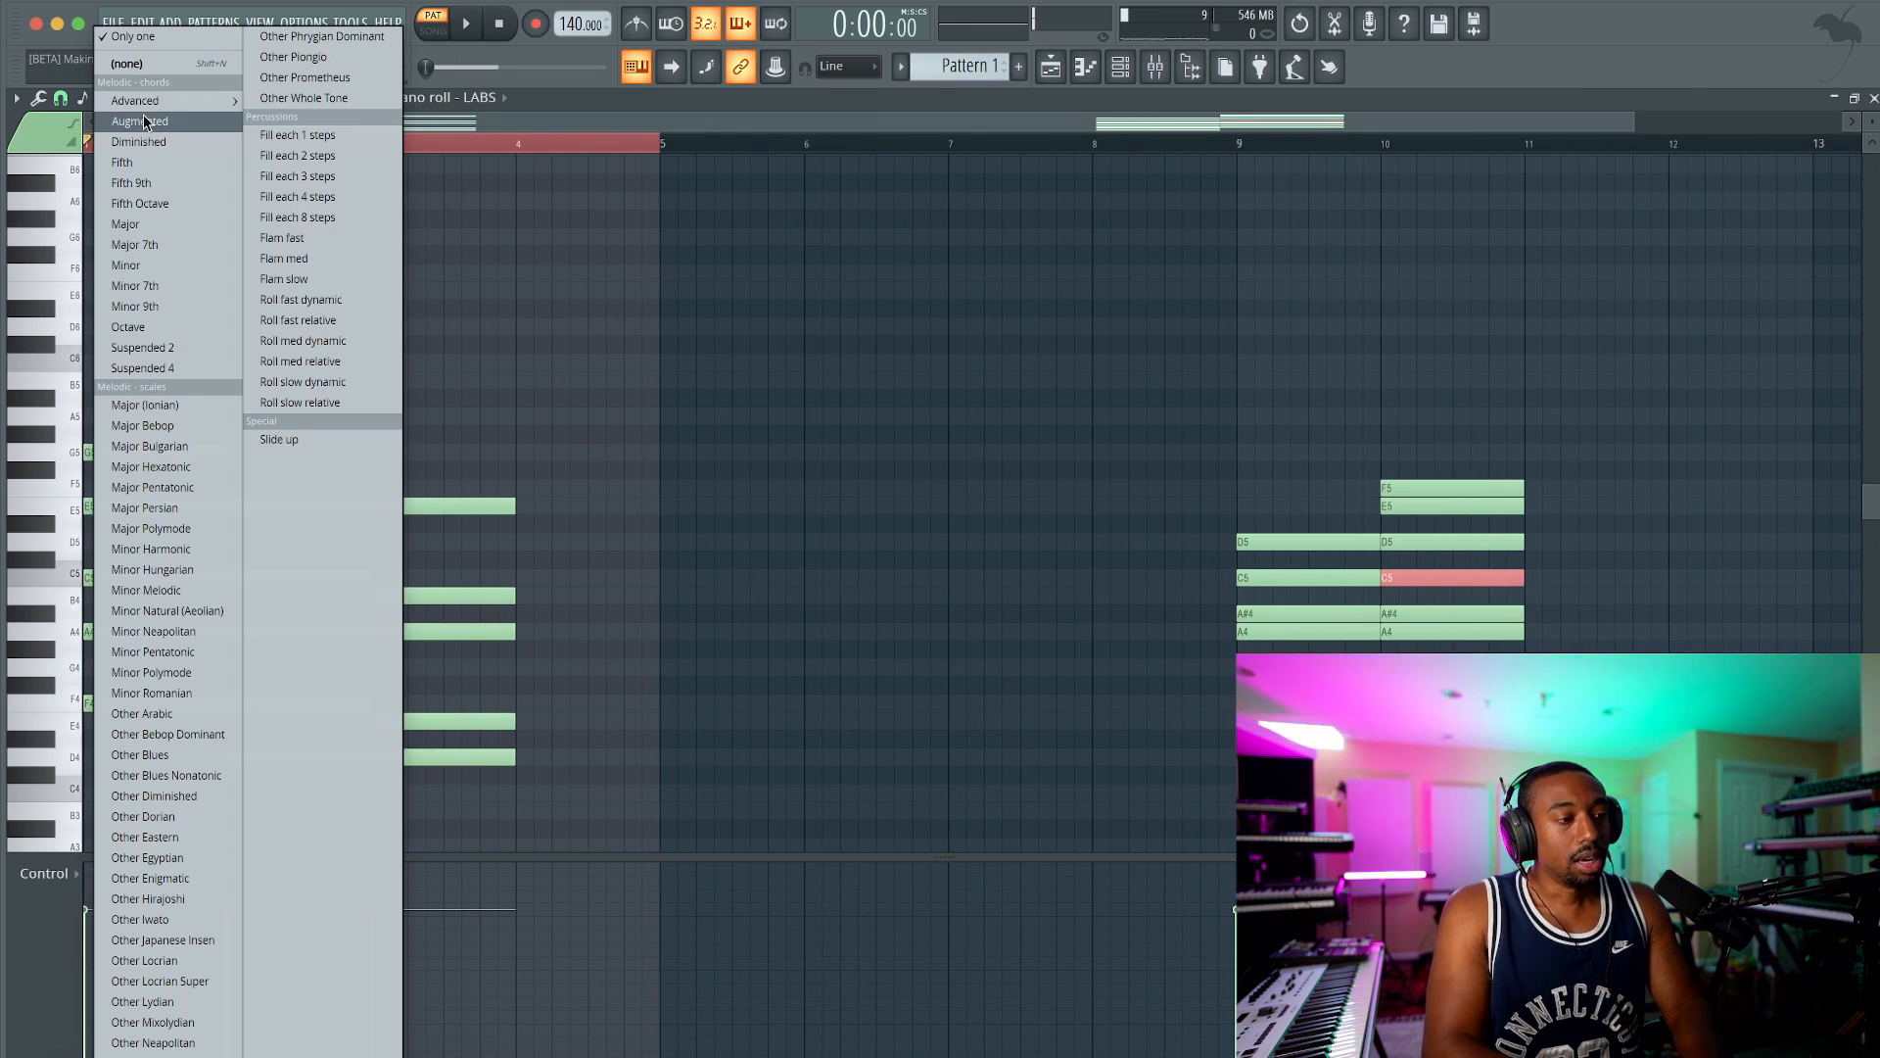
{"action": "mouse_move", "coordinate": [156, 103]}
{"action": "left_click", "coordinate": [296, 349]}
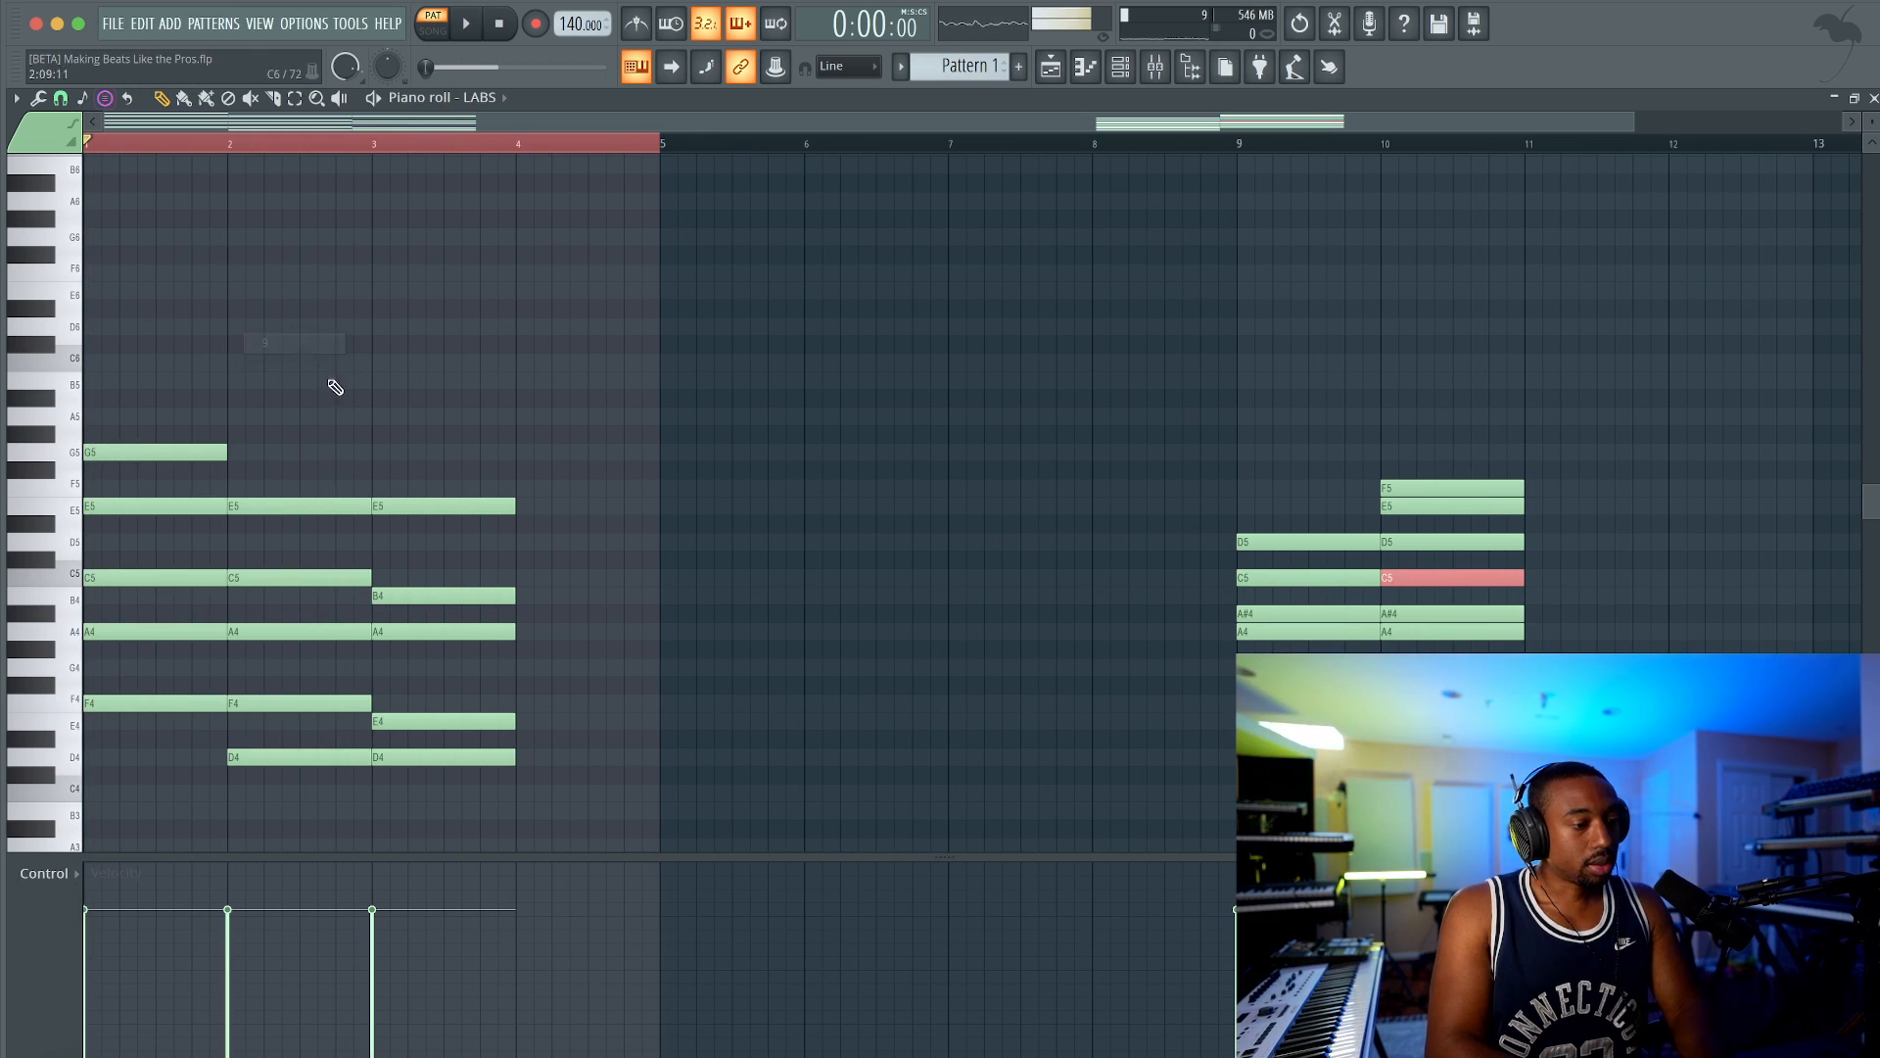
{"action": "left_click", "coordinate": [533, 576]}
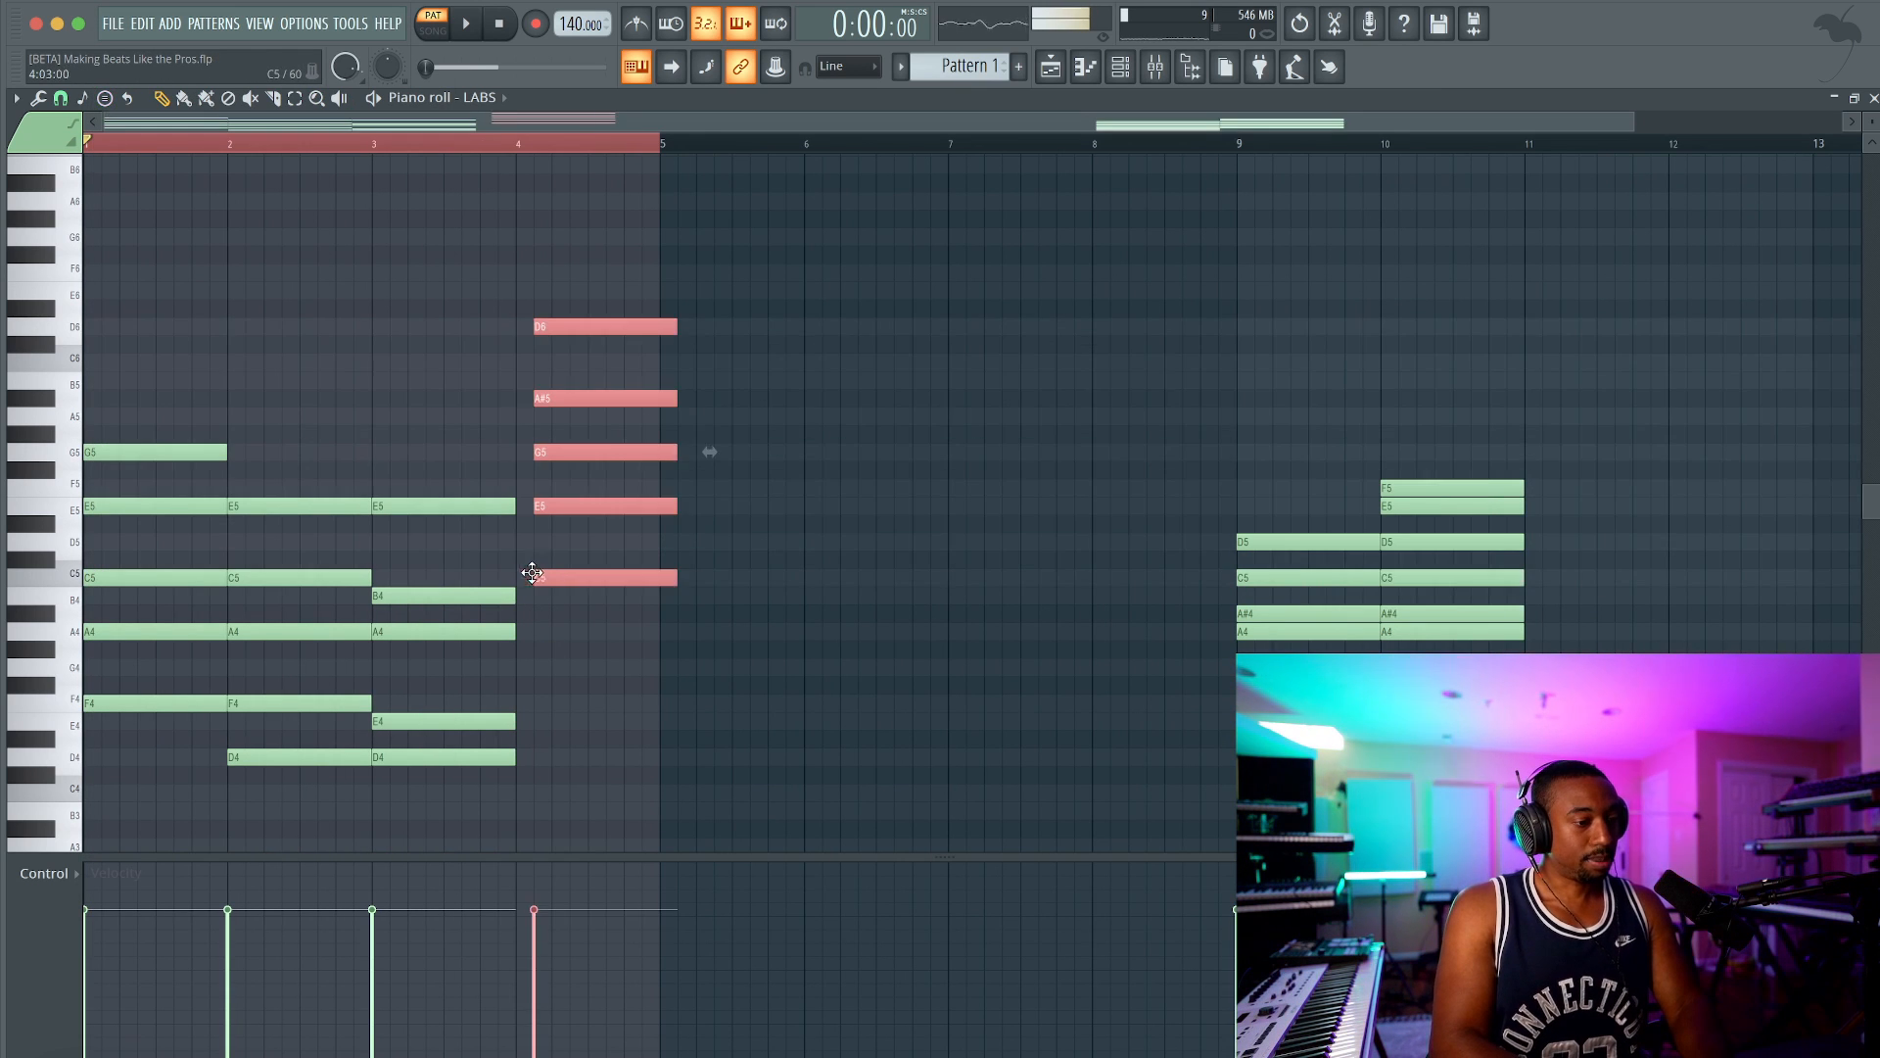
{"action": "left_click_drag", "start_coordinate": [585, 580], "coordinate": [724, 578]}
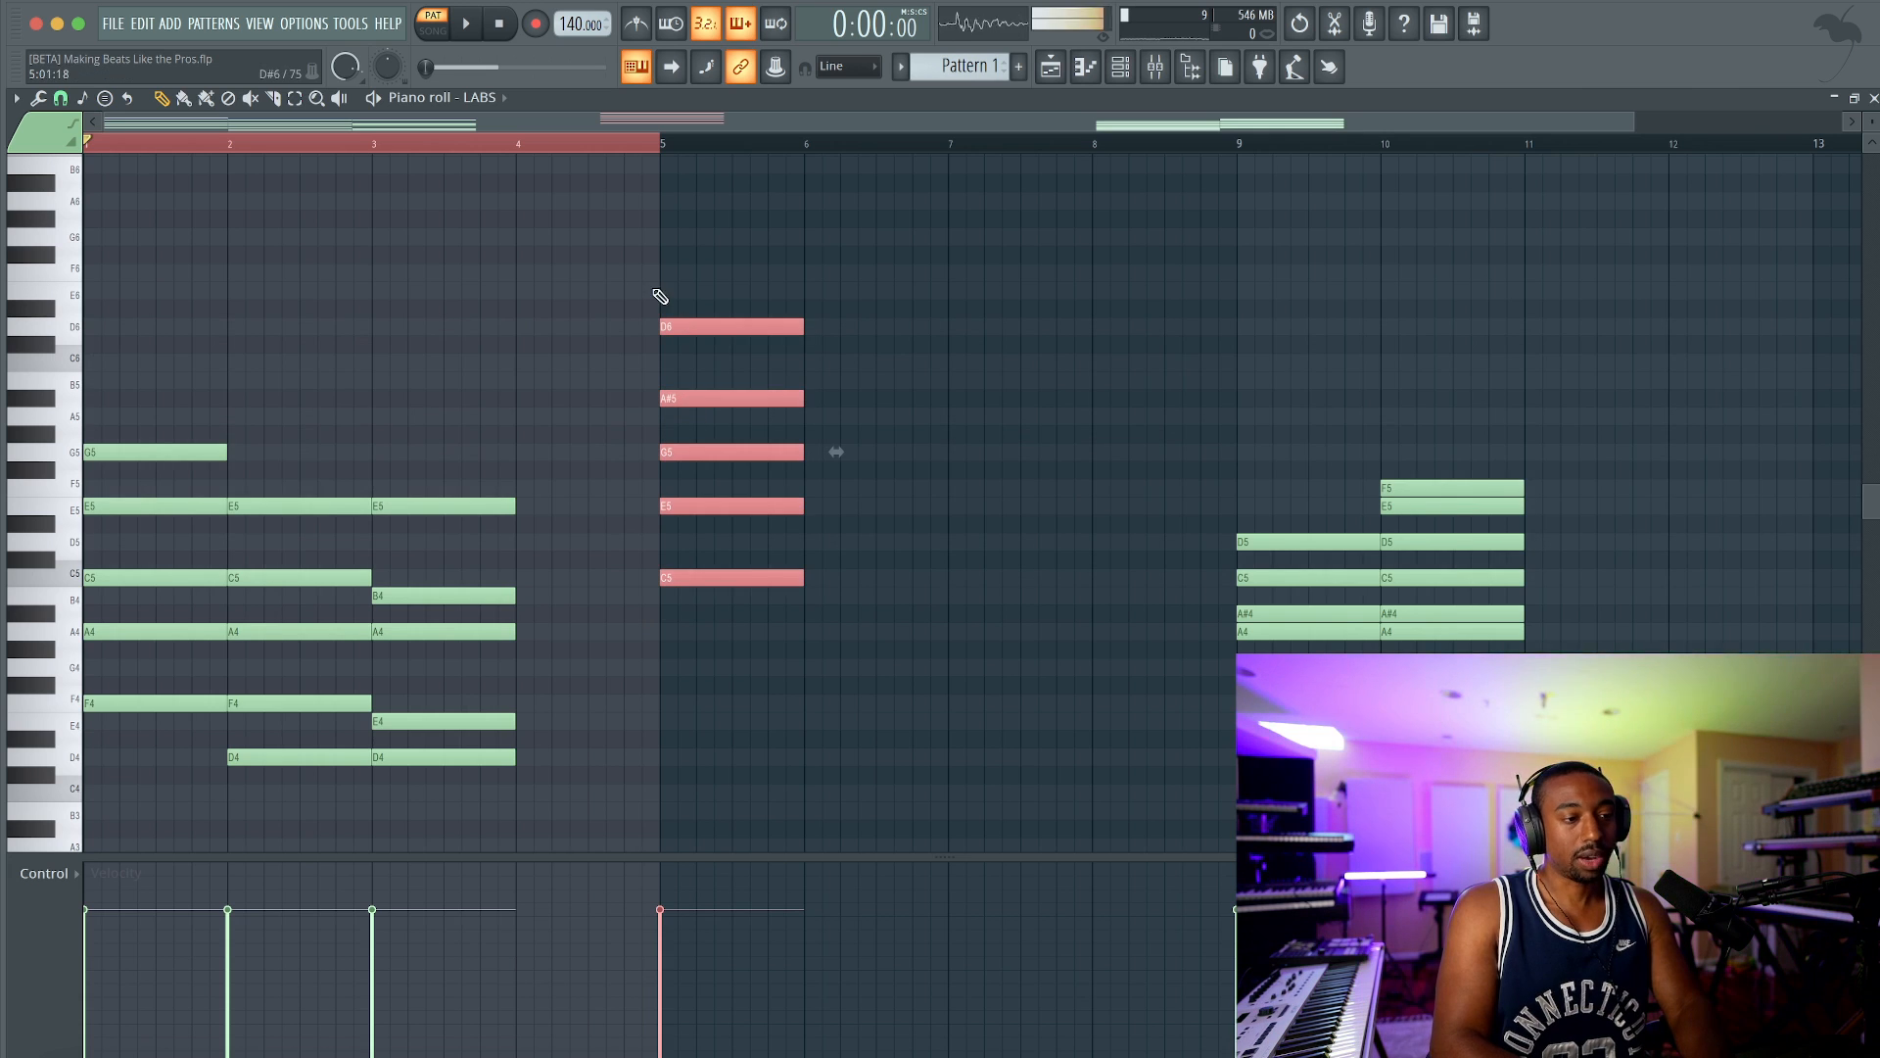
Step: Clear the playback time selection and stamp a Minor 9th chord rooted on G4 in bar 4
{"action": "right_click", "coordinate": [547, 147]}
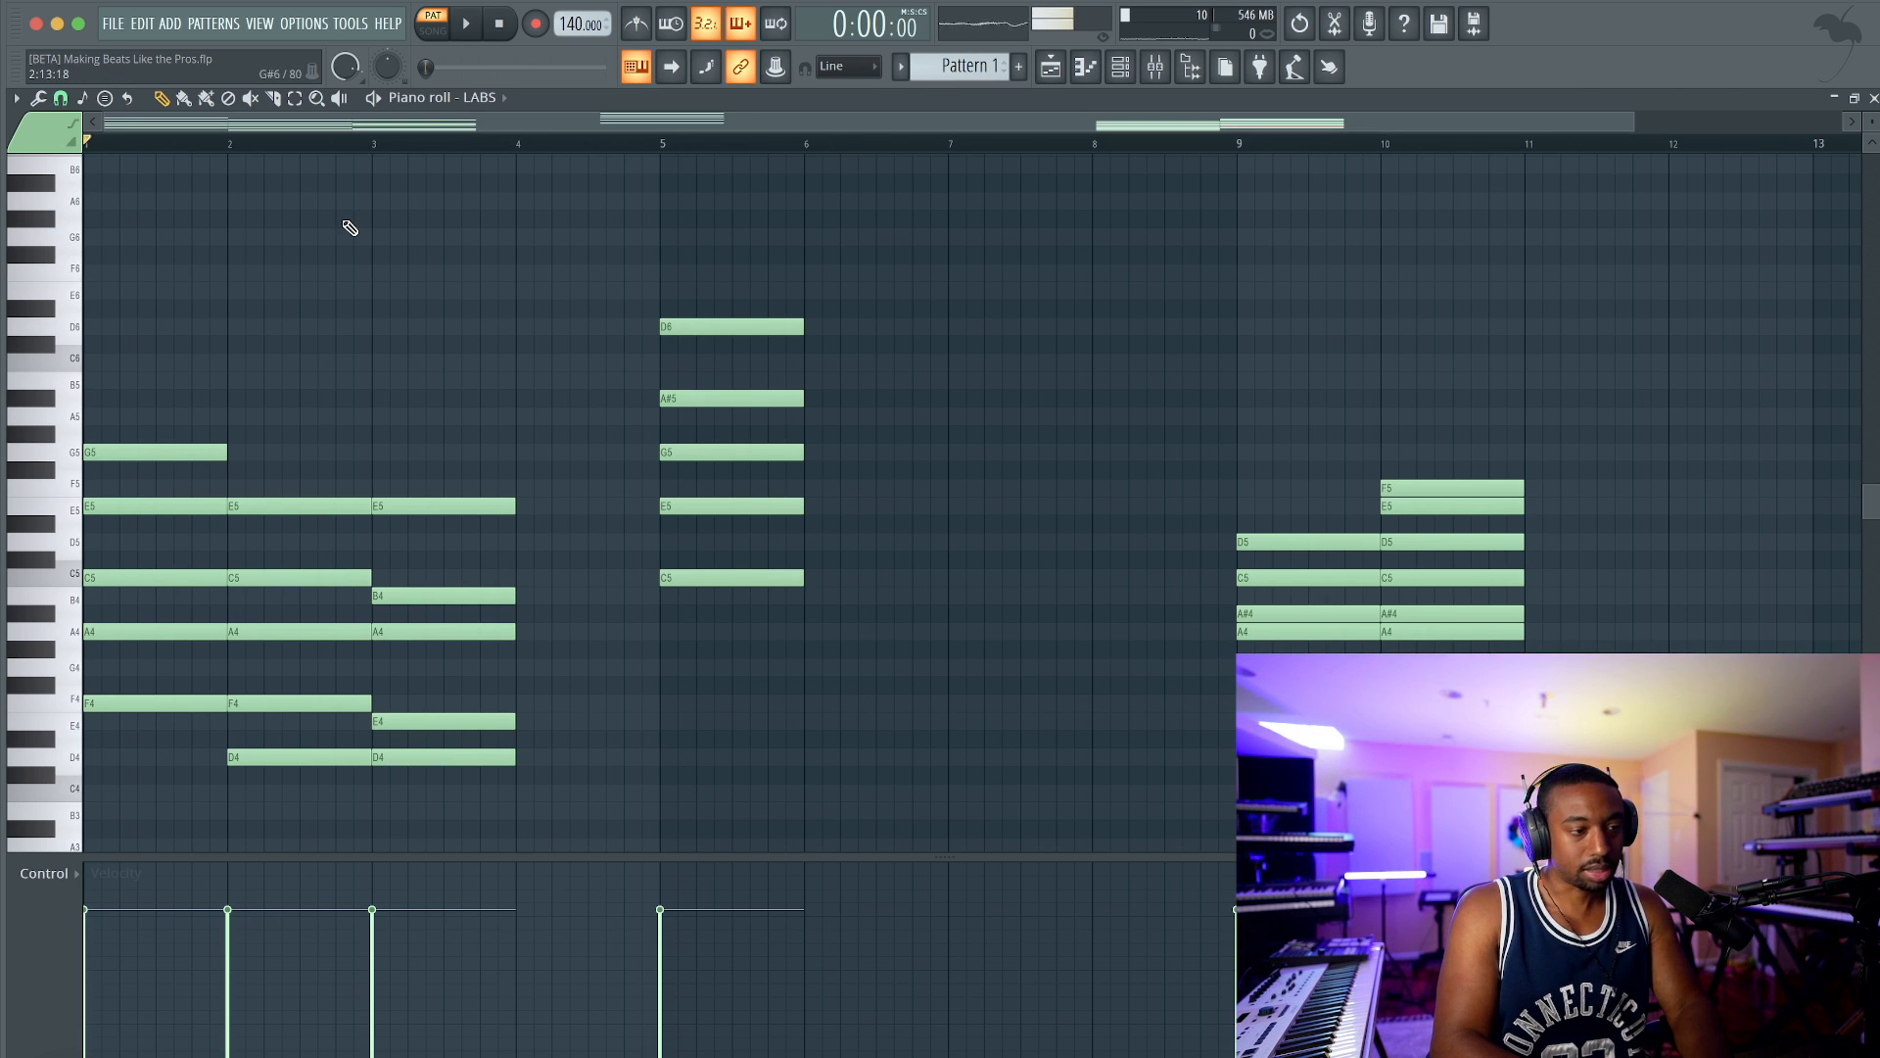
{"action": "left_click", "coordinate": [84, 99]}
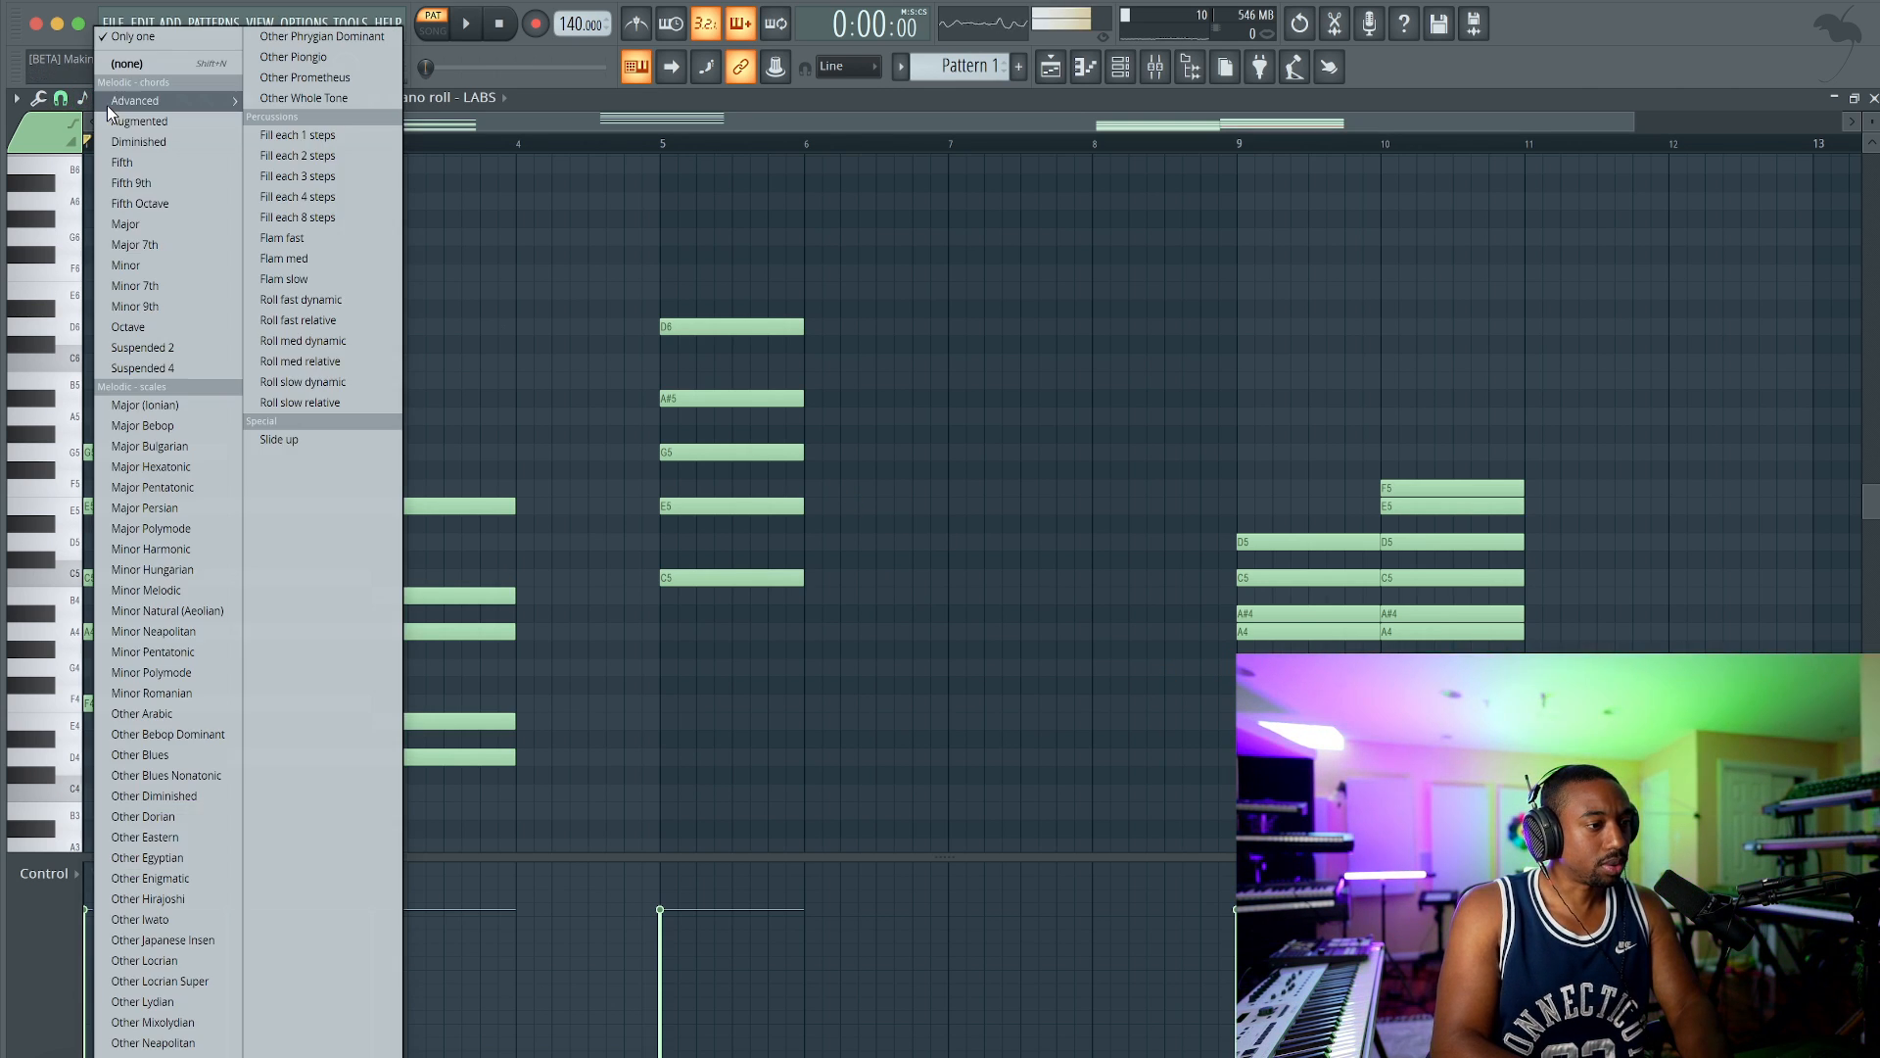
{"action": "left_click", "coordinate": [205, 306]}
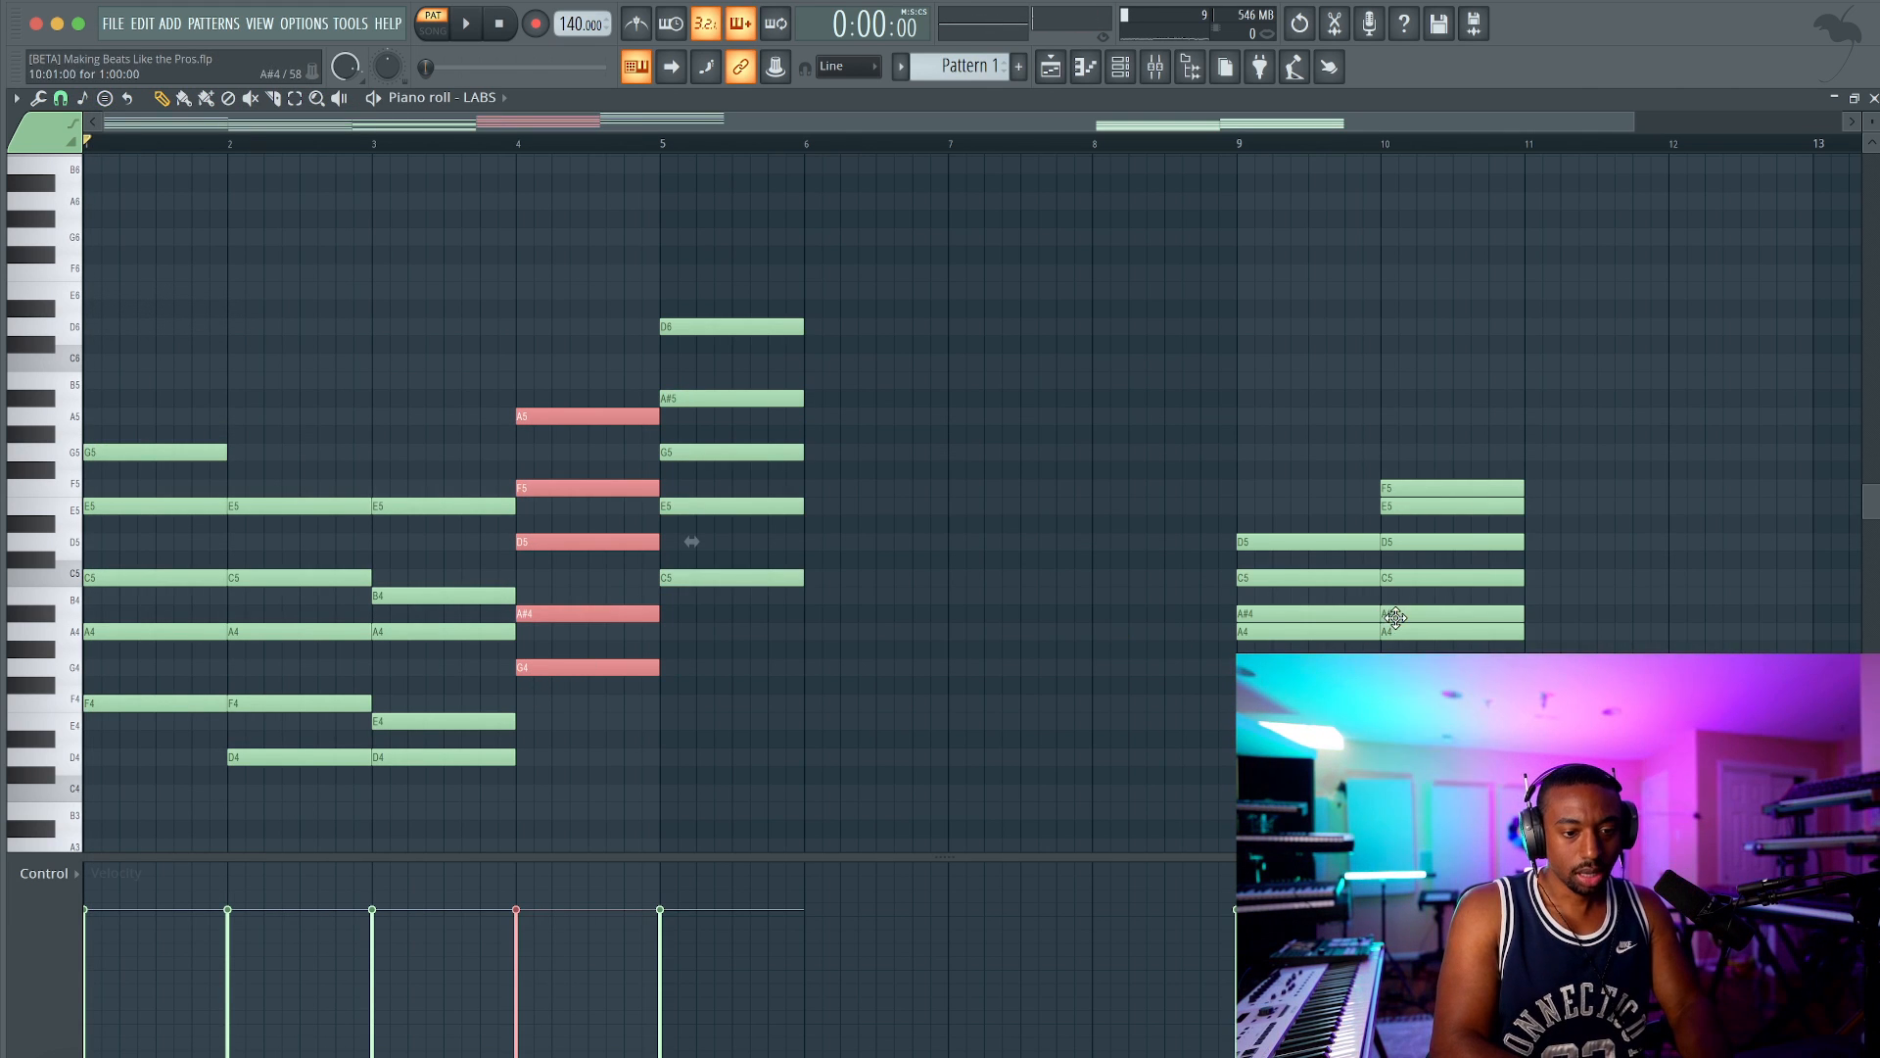
{"action": "left_click", "coordinate": [769, 576]}
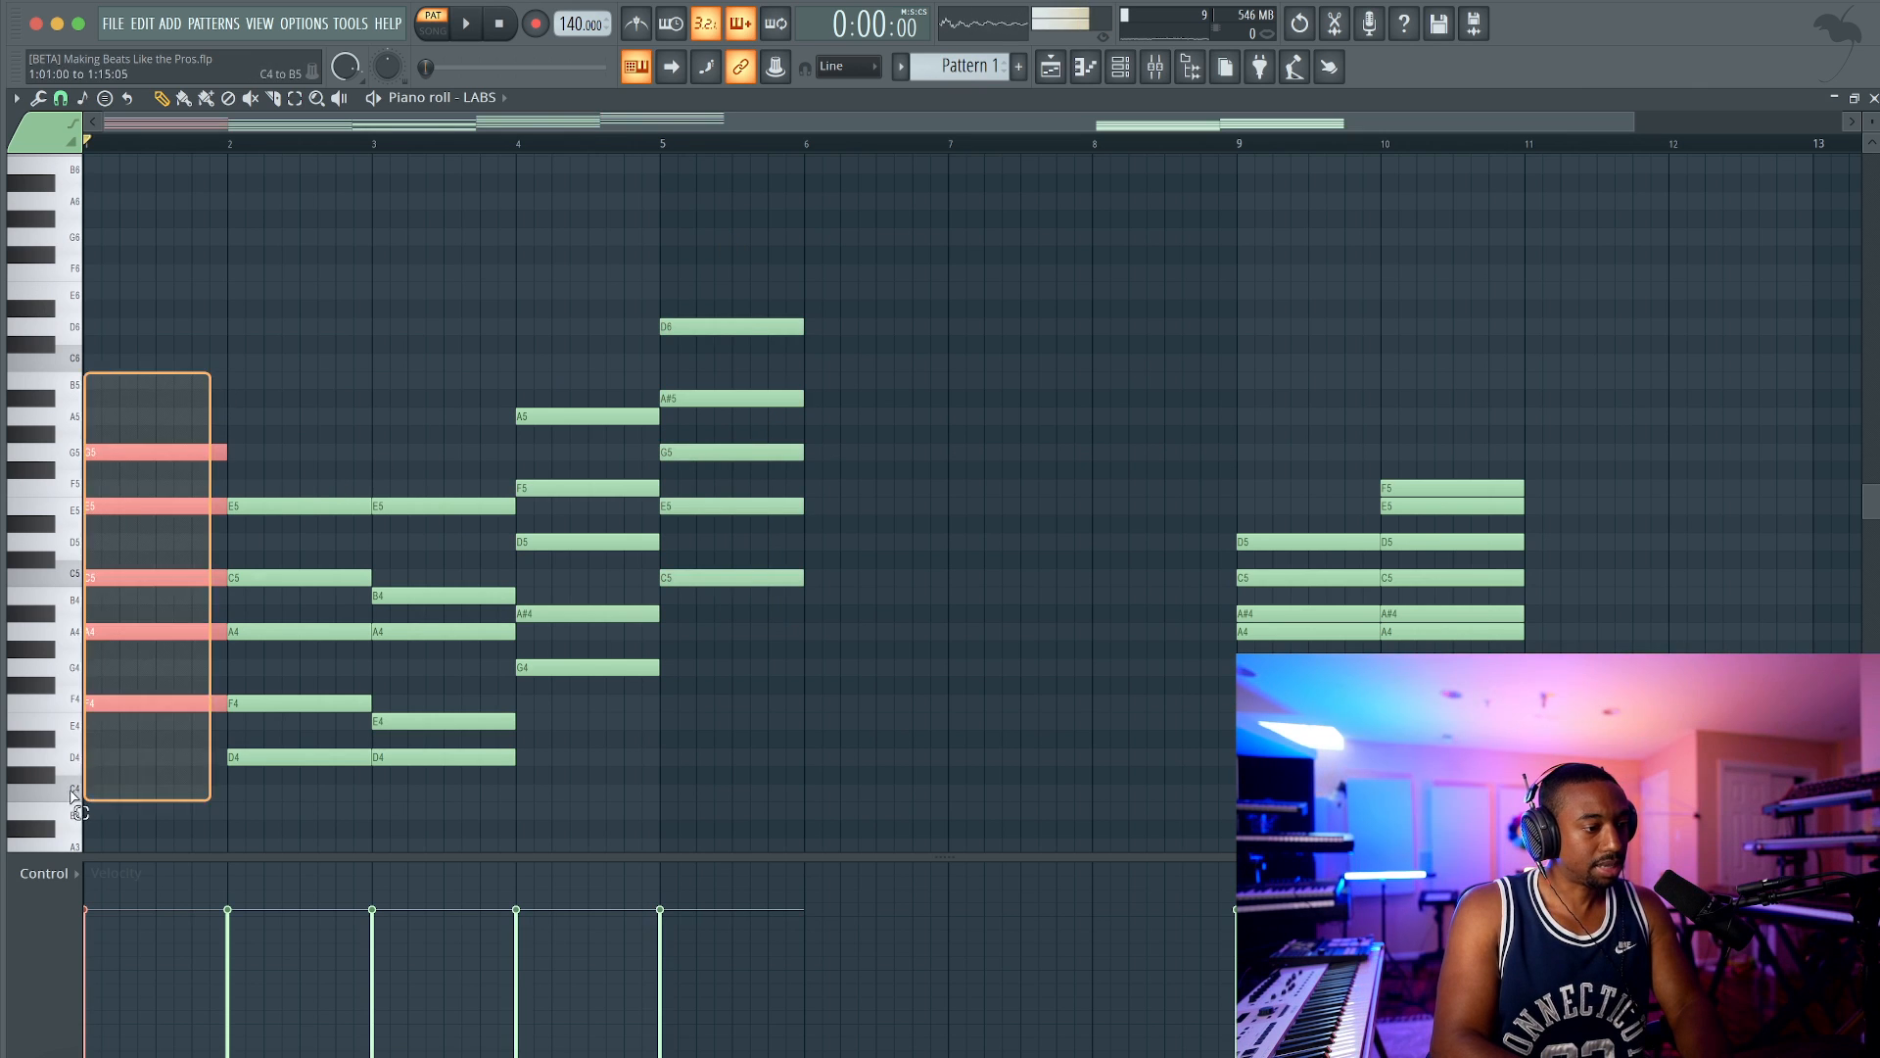
Step: Copy the bar 1 chord to bar 6, play the progression, and stretch the copy to three bars ending at bar 9
{"action": "left_click", "coordinate": [887, 680]}
{"action": "left_click_drag", "start_coordinate": [887, 677], "coordinate": [849, 705]}
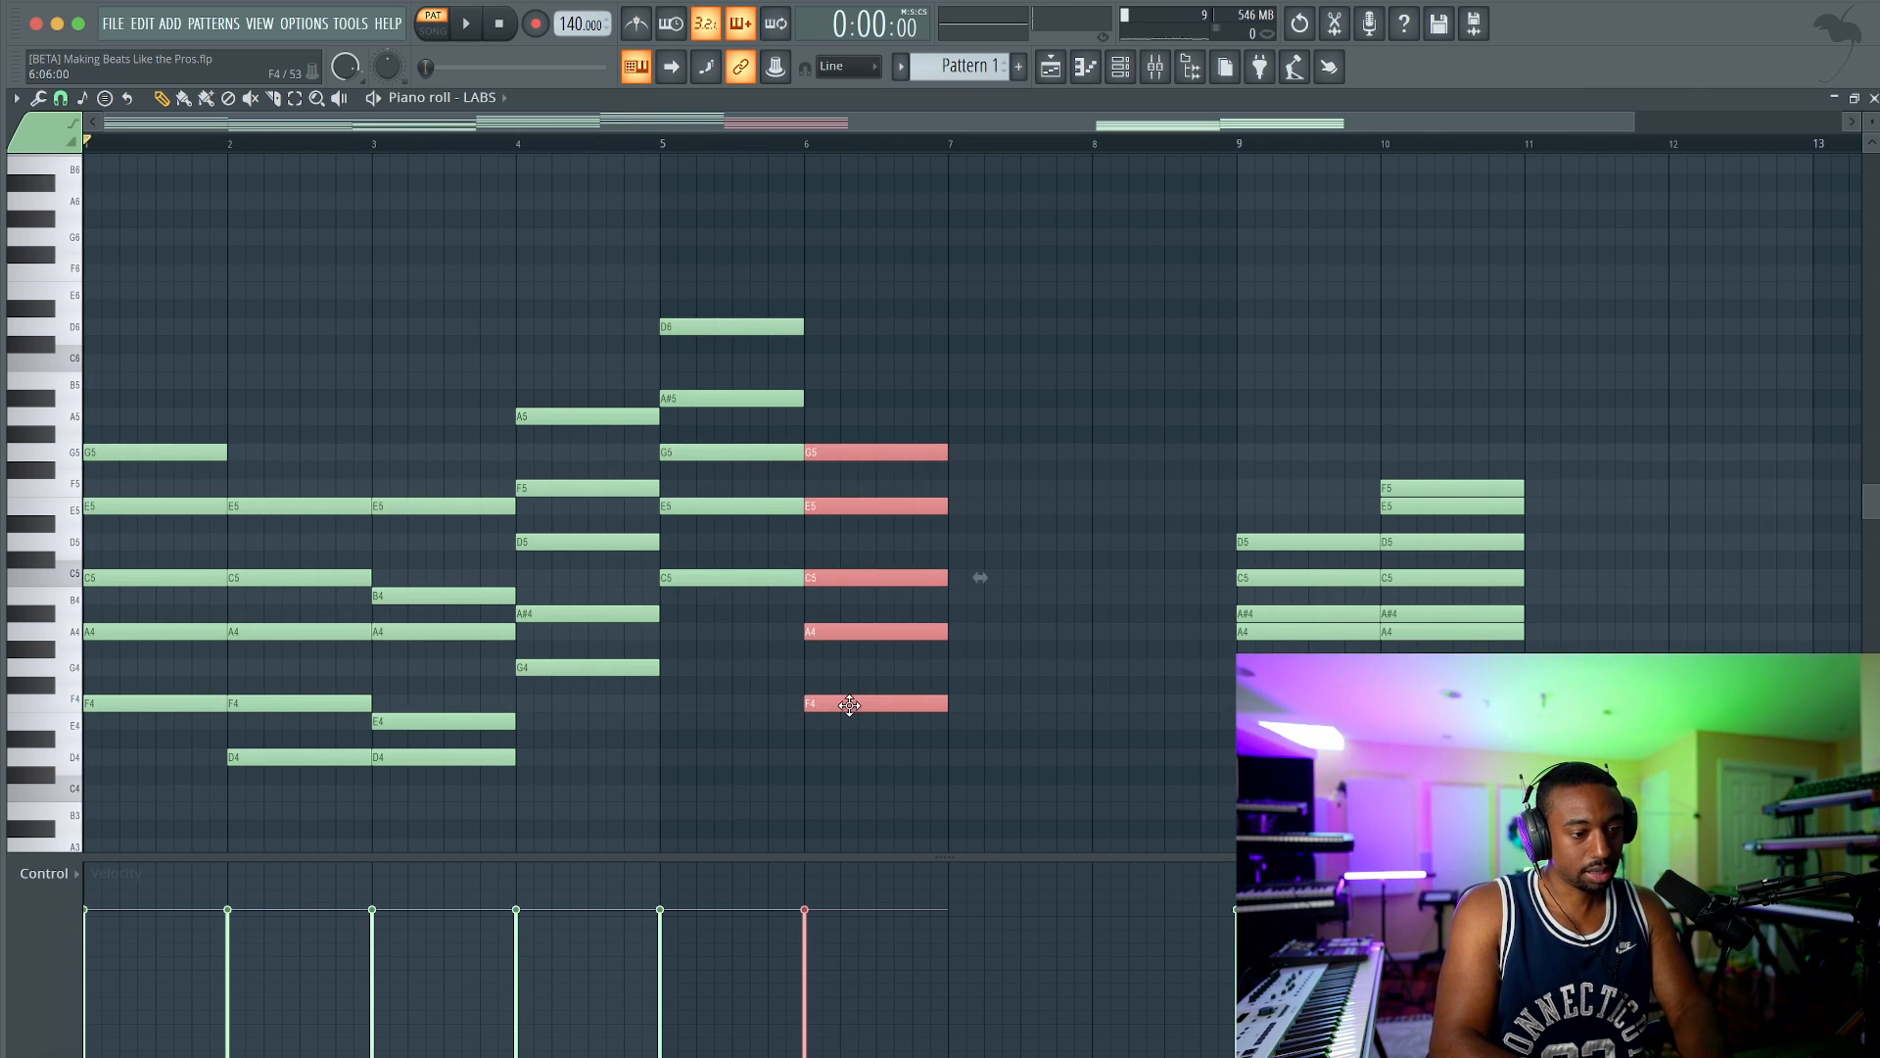
{"action": "key", "text": "space"}
{"action": "left_click", "coordinate": [663, 278], "text": "super"}
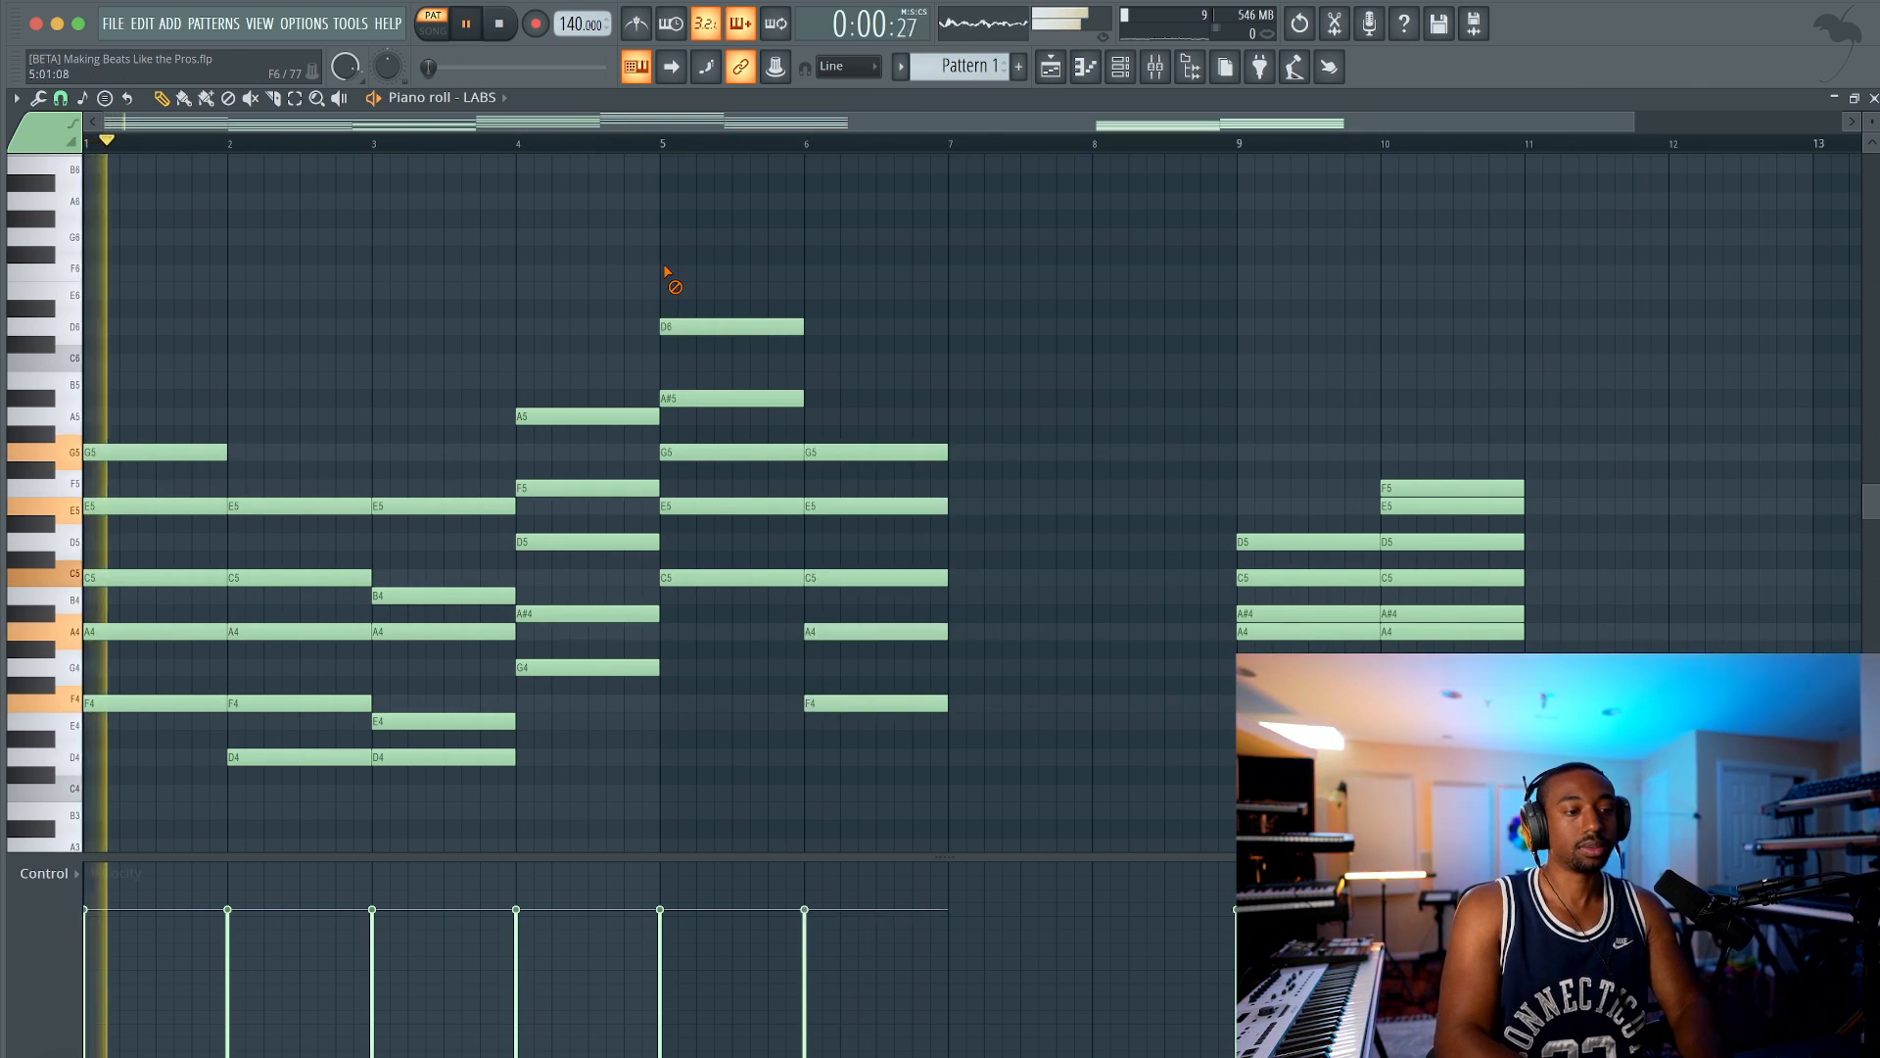
{"action": "scroll", "coordinate": [802, 264], "scroll_direction": "down", "scroll_amount": 3}
{"action": "left_click_drag", "start_coordinate": [893, 270], "coordinate": [1236, 653]}
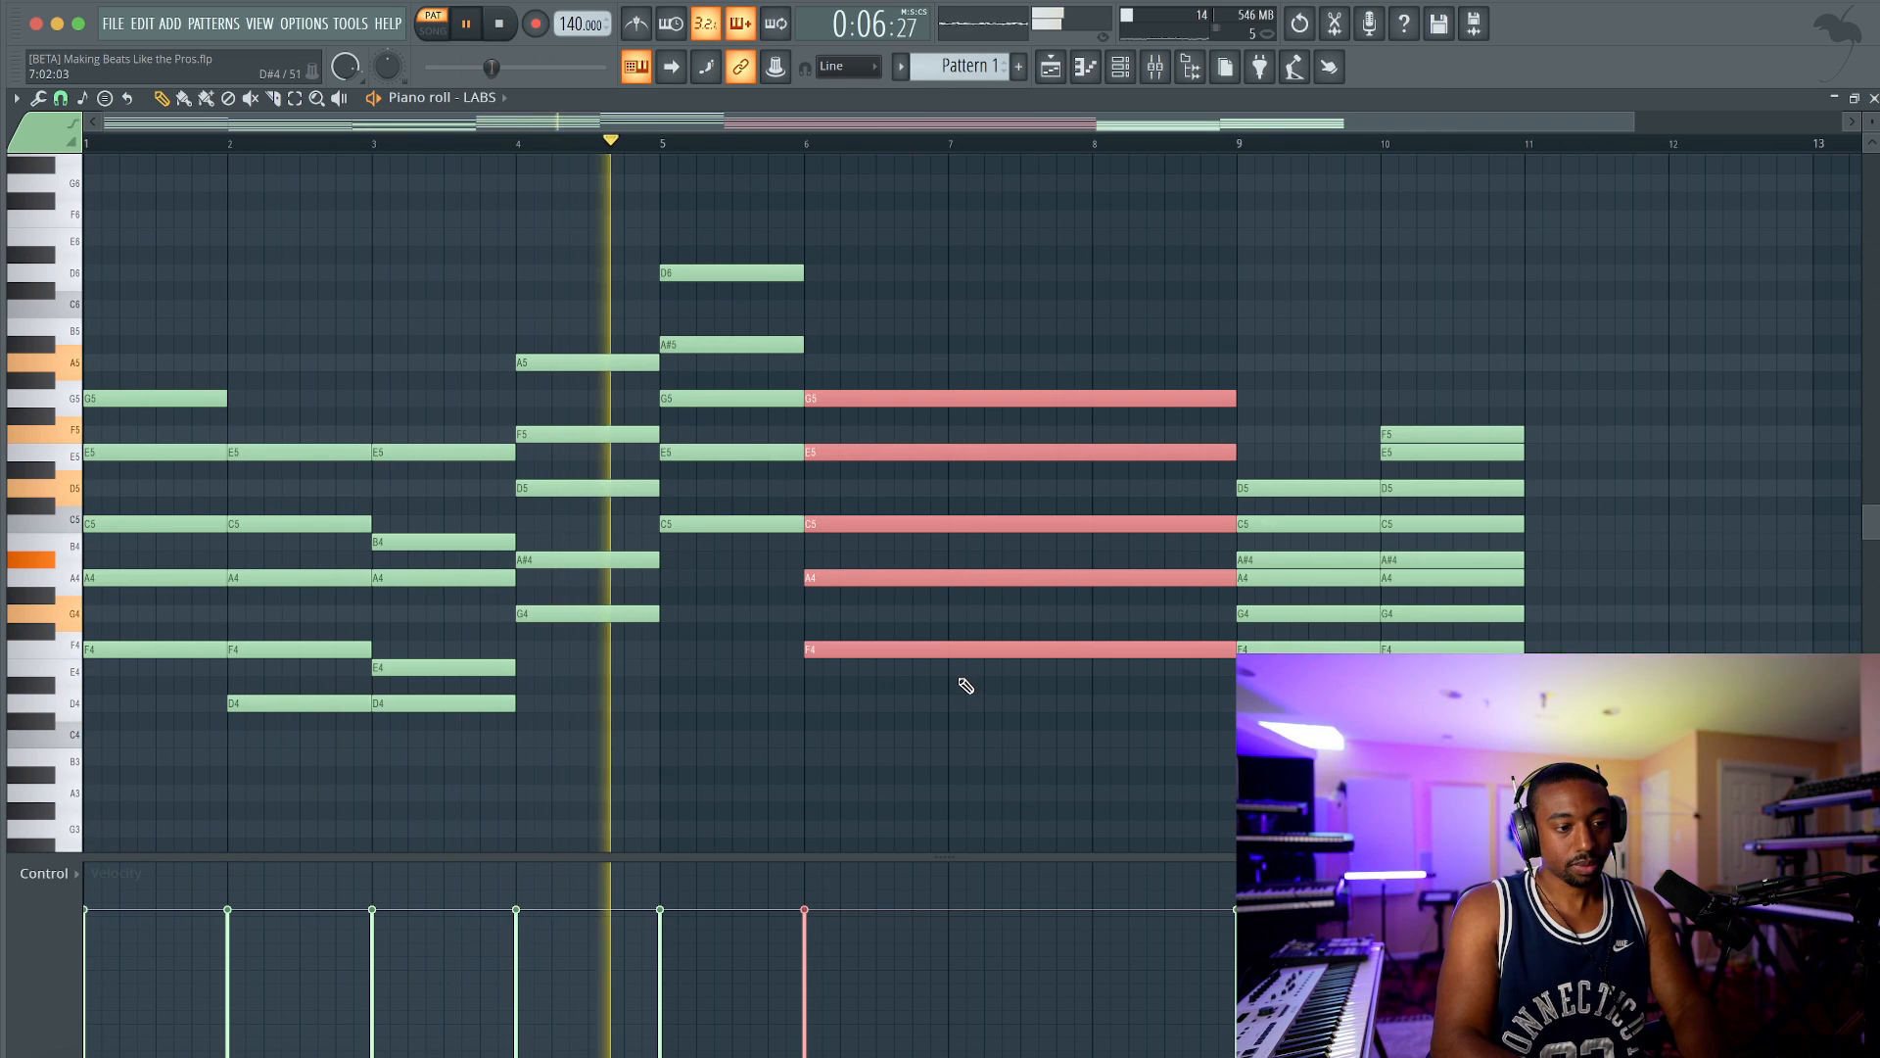
Step: Move all notes from bar 4 onward, including the reference scales, one bar later
{"action": "left_click_drag", "start_coordinate": [965, 686], "coordinate": [593, 241]}
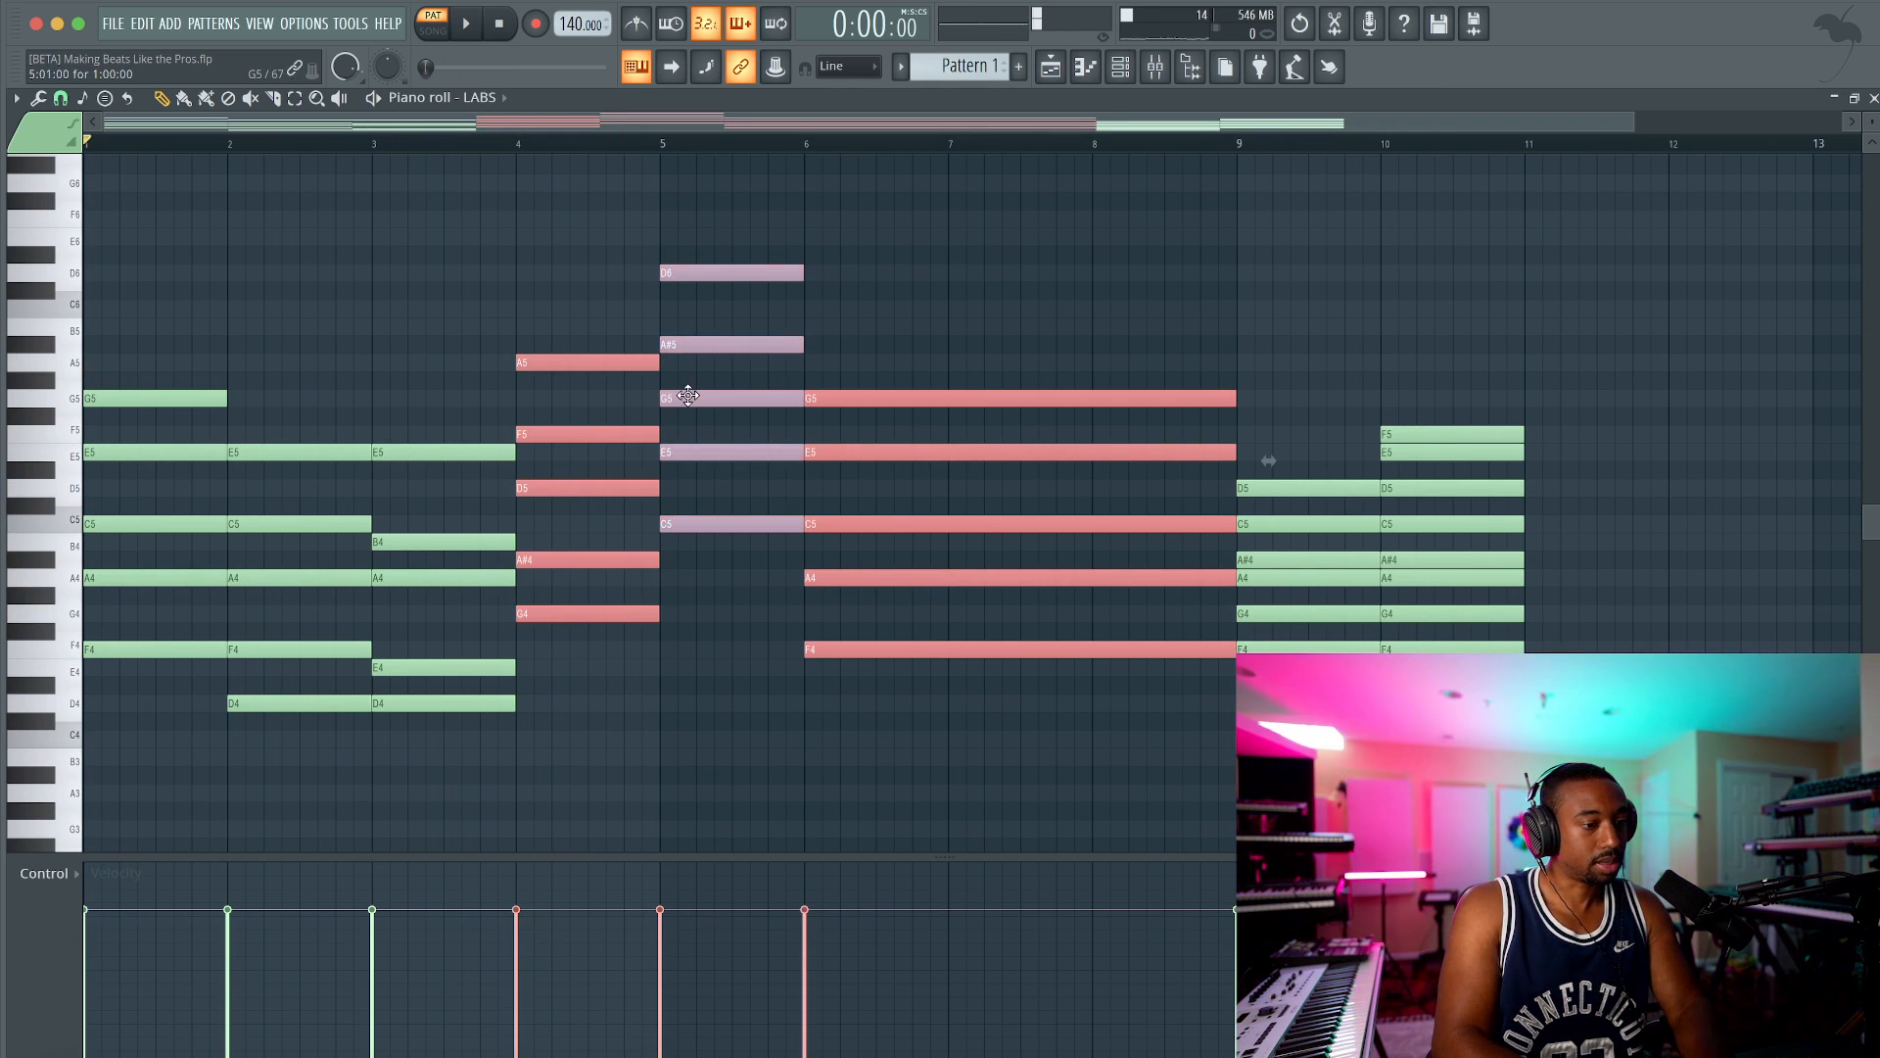
{"action": "left_click_drag", "start_coordinate": [720, 229], "coordinate": [629, 320]}
{"action": "left_click_drag", "start_coordinate": [1586, 725], "coordinate": [650, 176]}
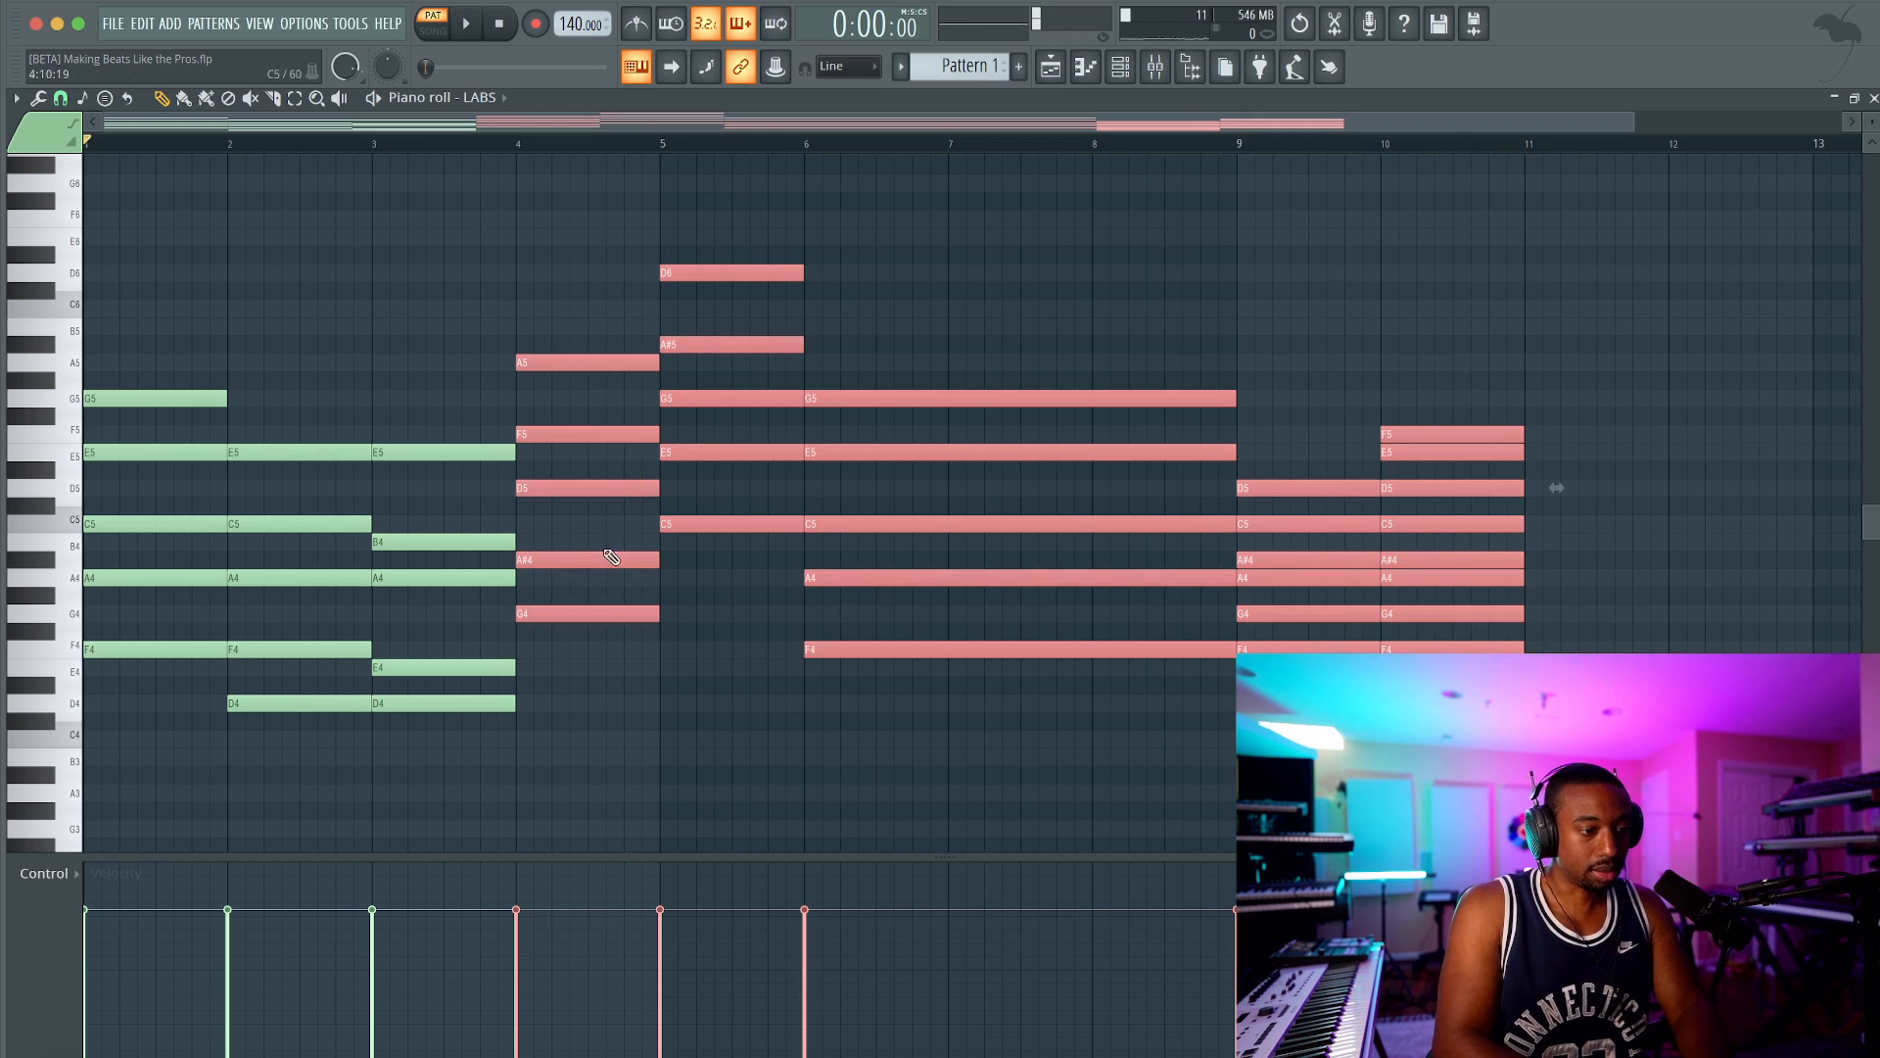
{"action": "left_click_drag", "start_coordinate": [584, 607], "coordinate": [726, 608]}
{"action": "left_click", "coordinate": [724, 642], "text": "ctrl"}
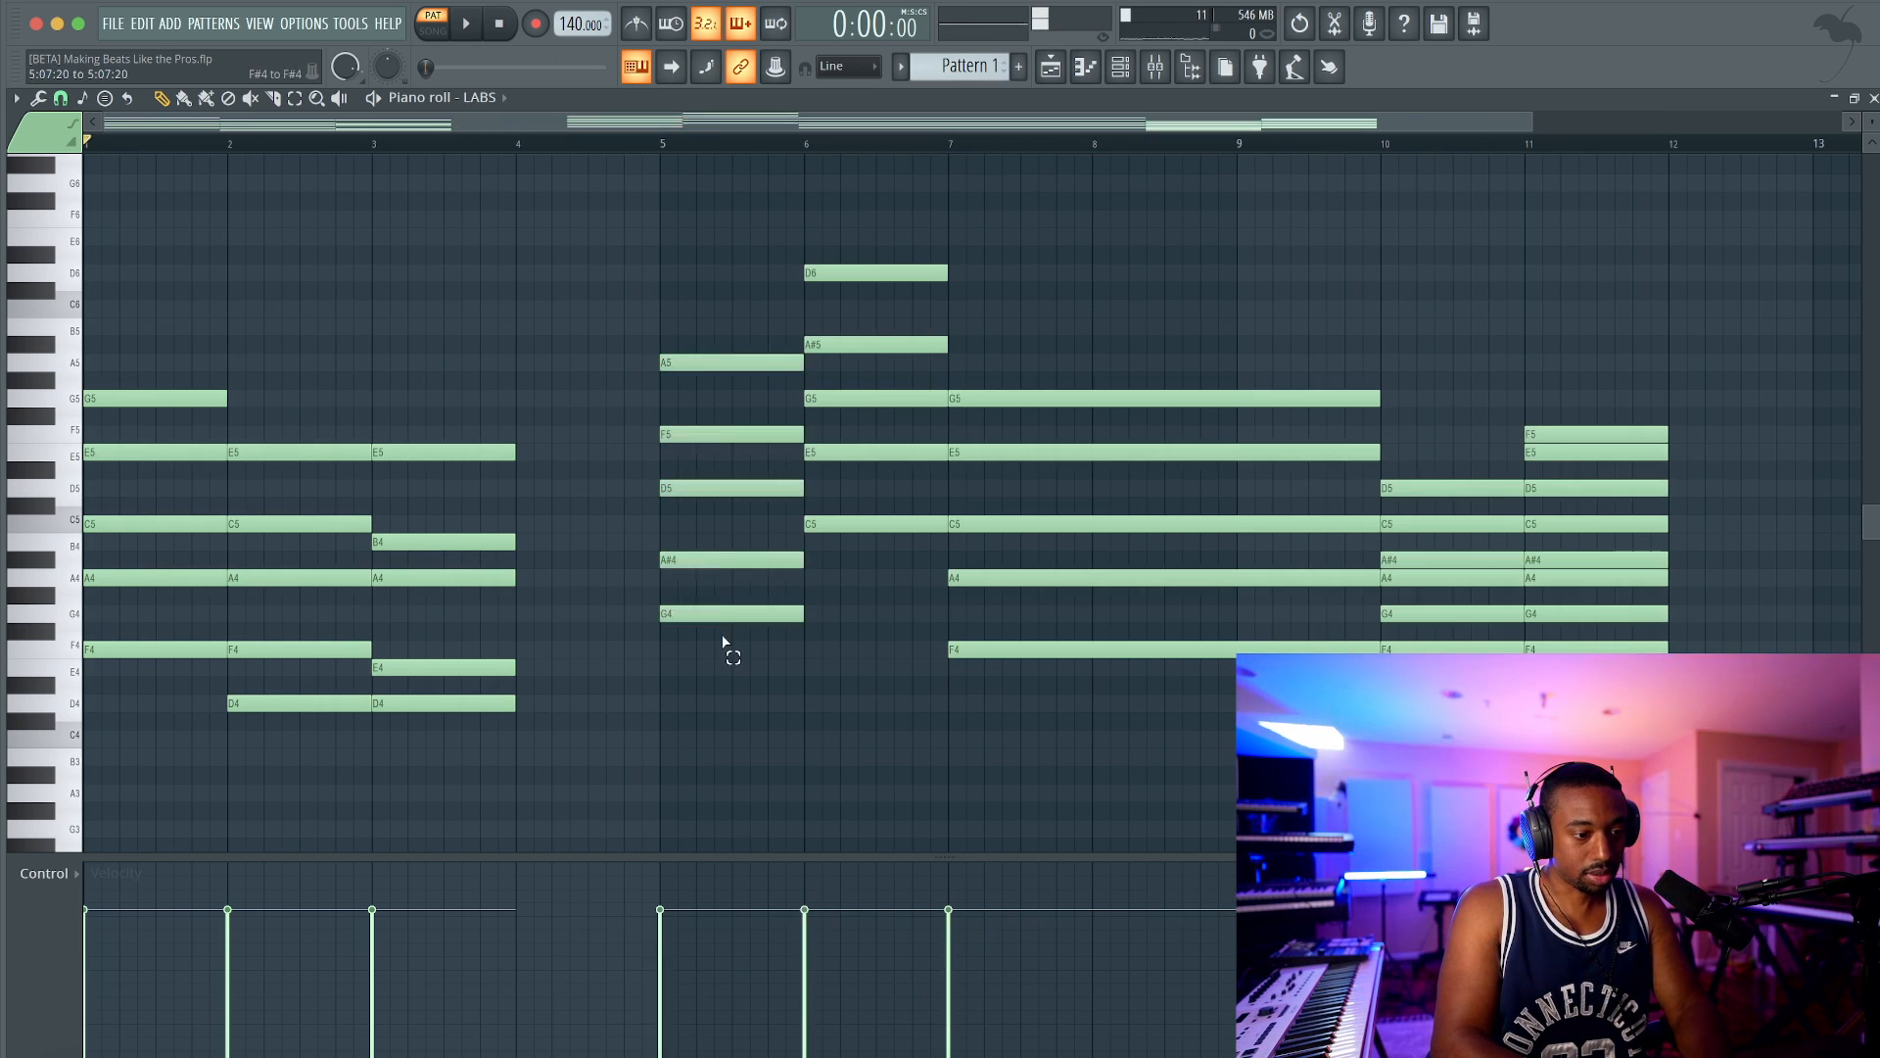
Step: Try a copy of the bar 5 chord in bar 4 while playing the progression, and delete the copy
{"action": "left_click_drag", "start_coordinate": [685, 357], "coordinate": [540, 359]}
{"action": "key", "text": "space"}
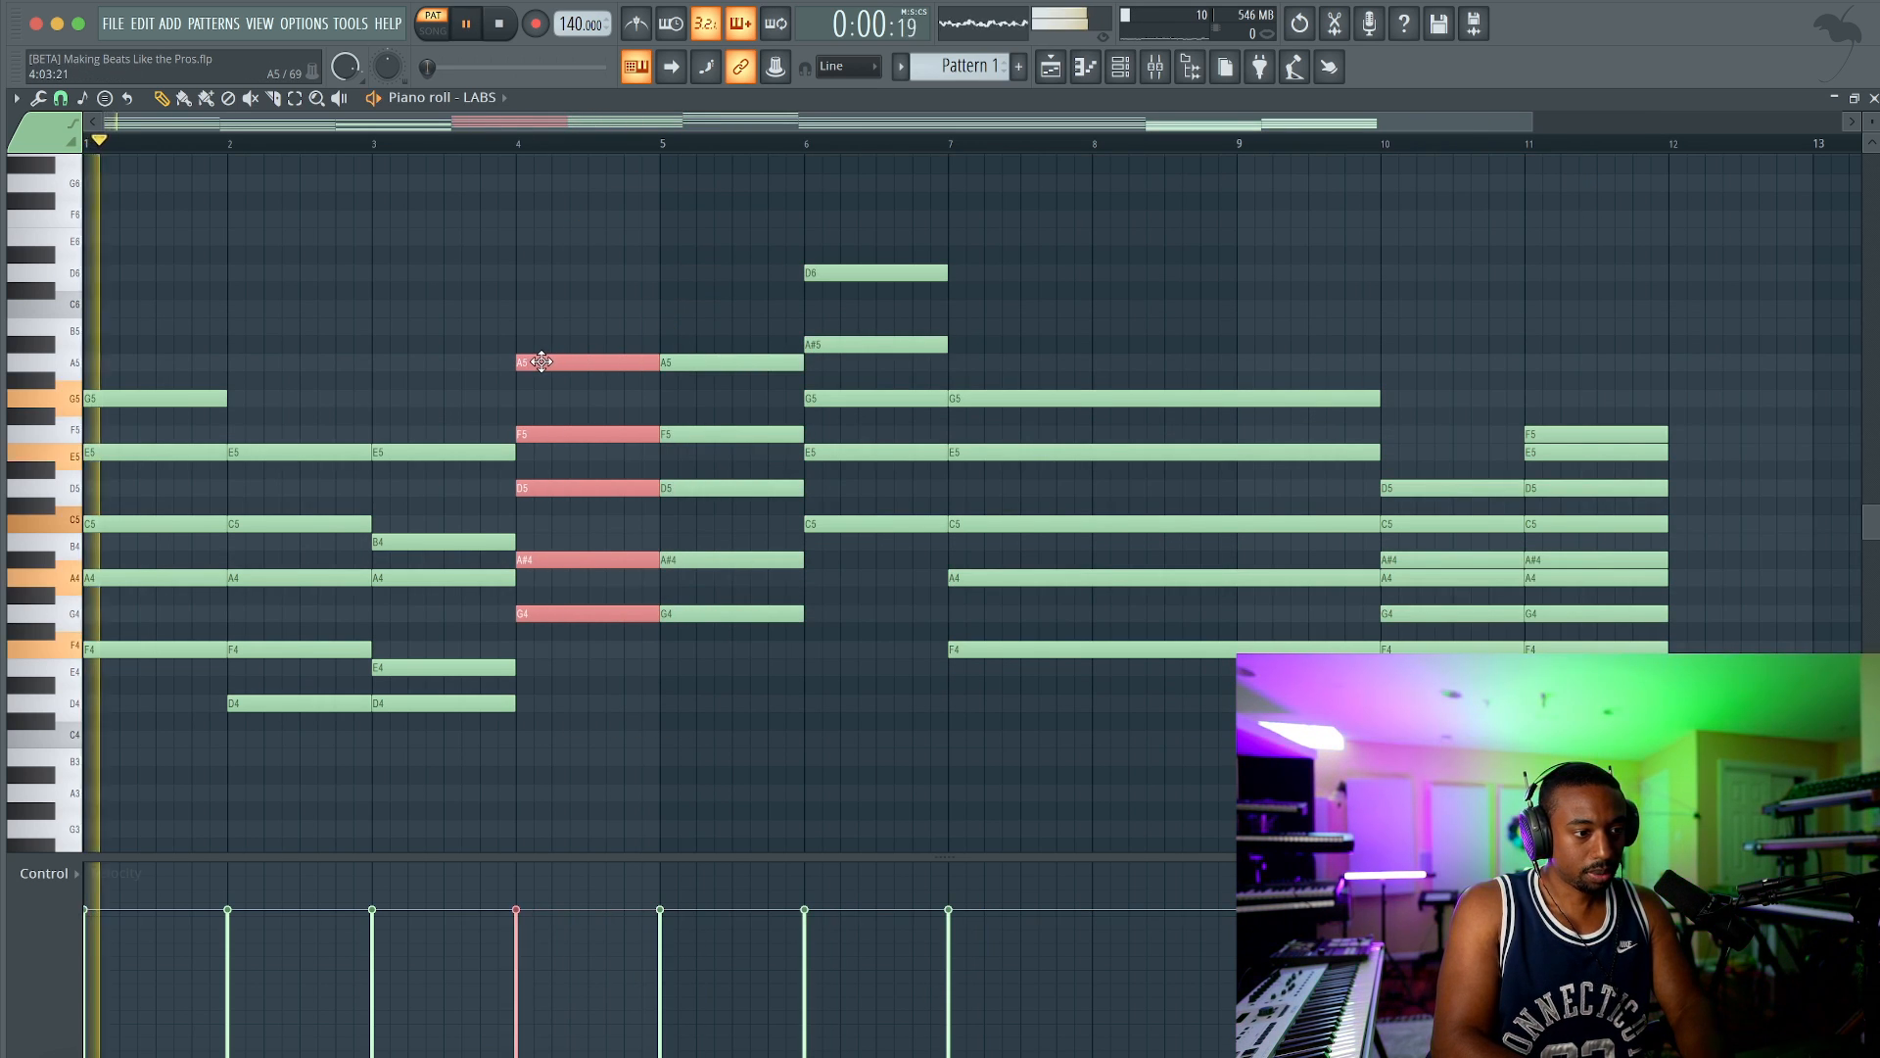
{"action": "left_click_drag", "start_coordinate": [716, 317], "coordinate": [599, 345]}
{"action": "key", "text": "Delete"}
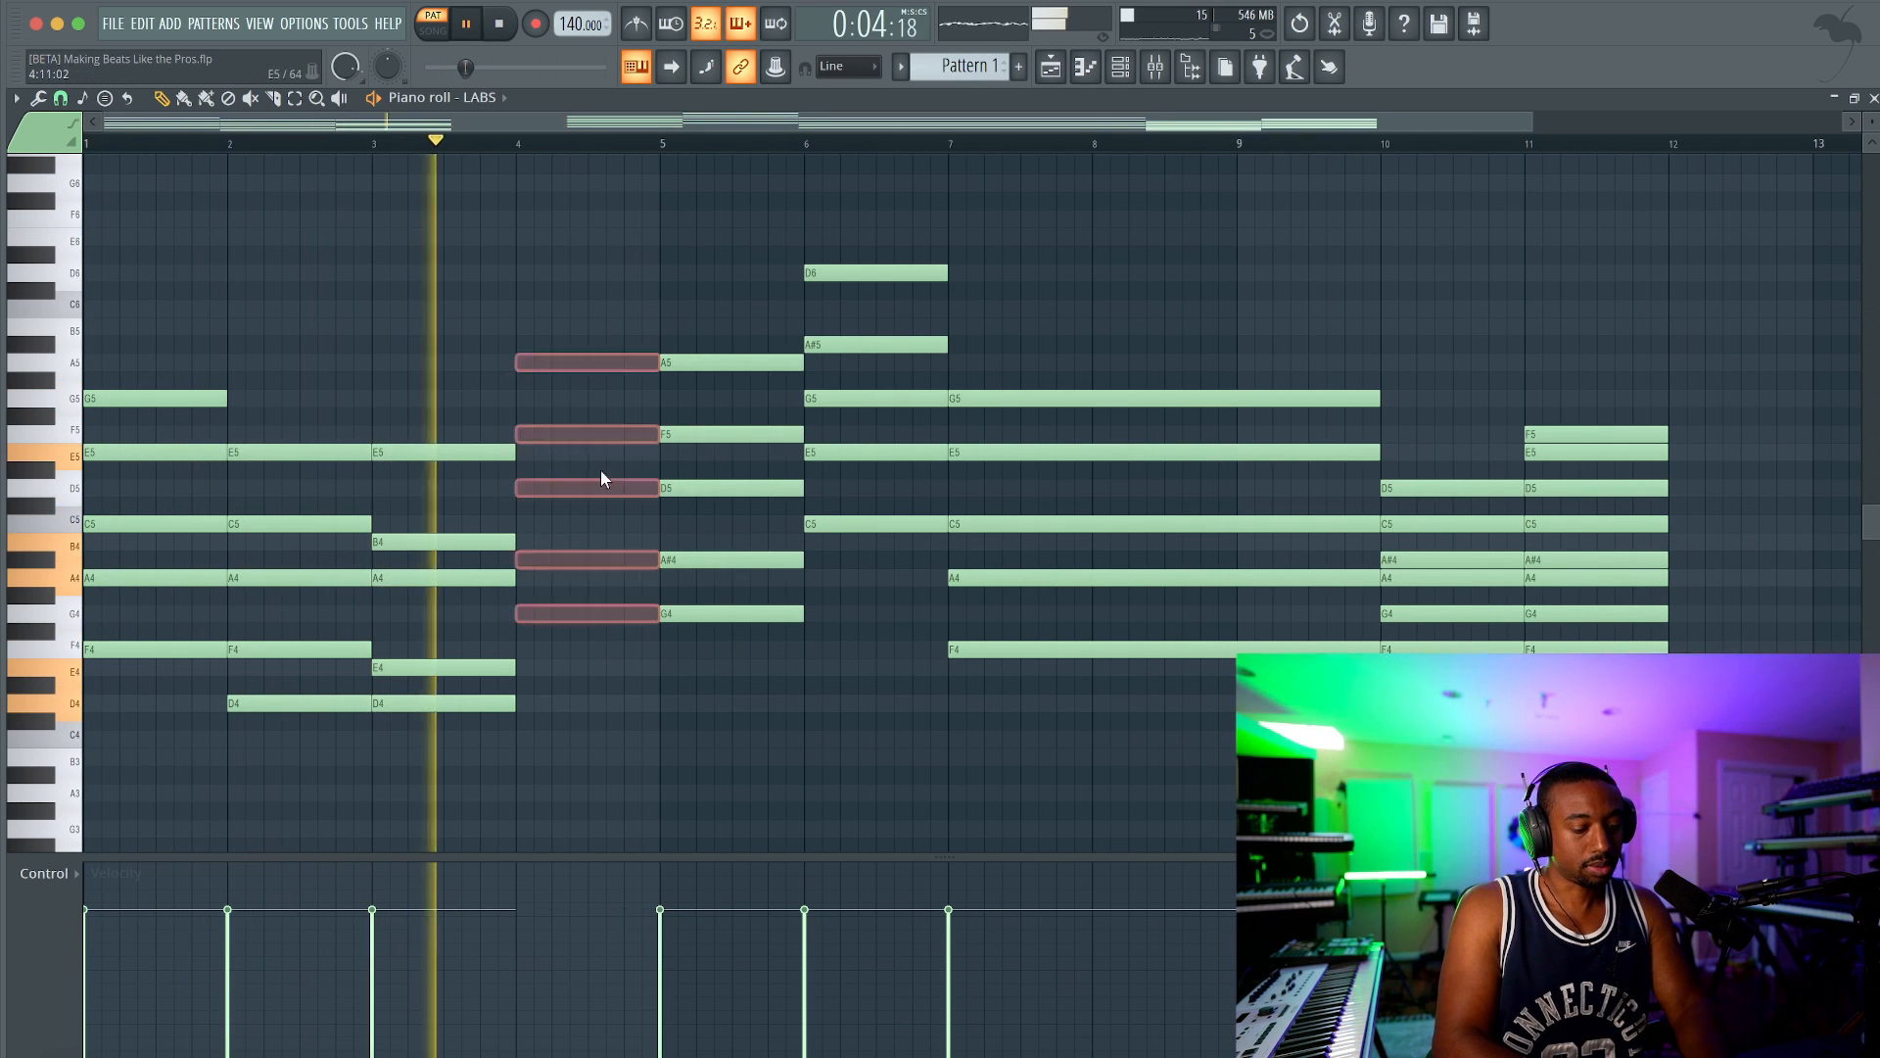
Step: Lengthen the bar 3 chord to two bars and listen to the progression through bar 6
{"action": "left_click_drag", "start_coordinate": [505, 418], "coordinate": [480, 745]}
{"action": "left_click_drag", "start_coordinate": [513, 578], "coordinate": [659, 578]}
{"action": "left_click", "coordinate": [862, 710]}
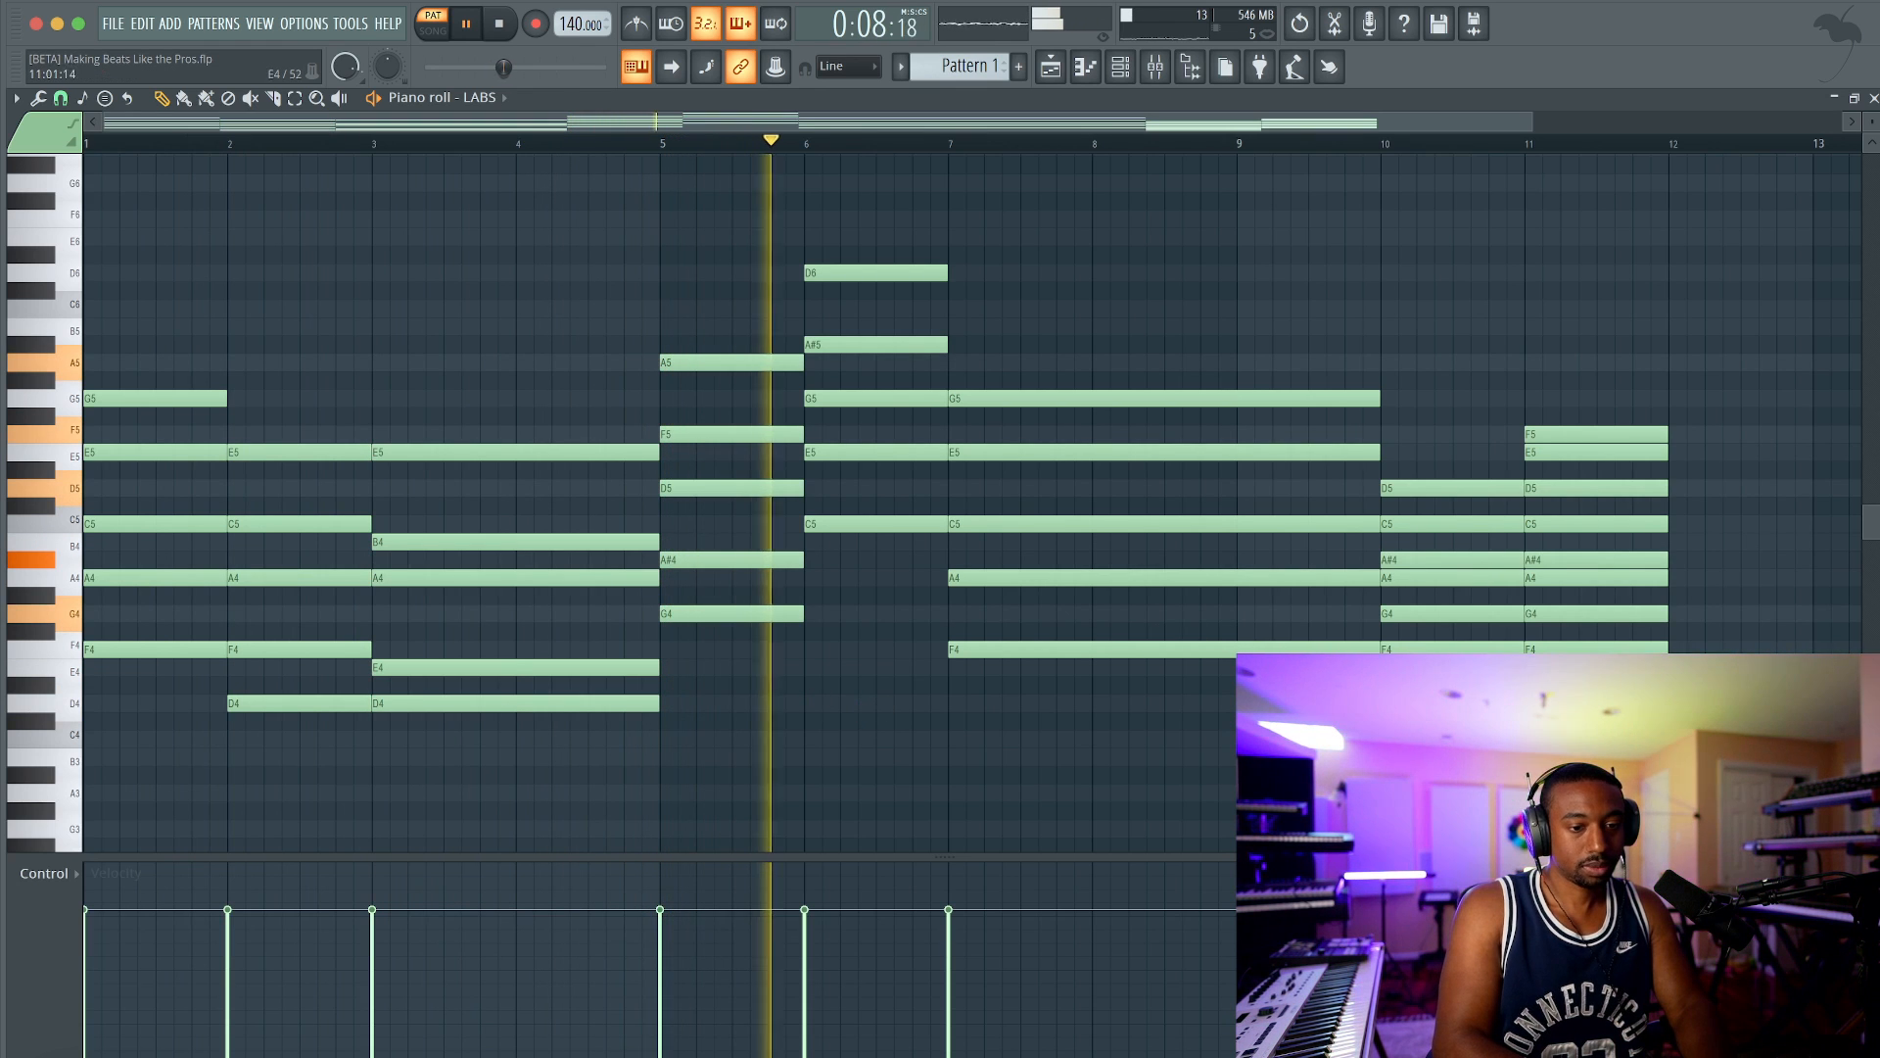
{"action": "left_click_drag", "start_coordinate": [1391, 665], "coordinate": [1641, 416]}
{"action": "scroll", "coordinate": [1519, 349], "scroll_direction": "right", "scroll_amount": 2}
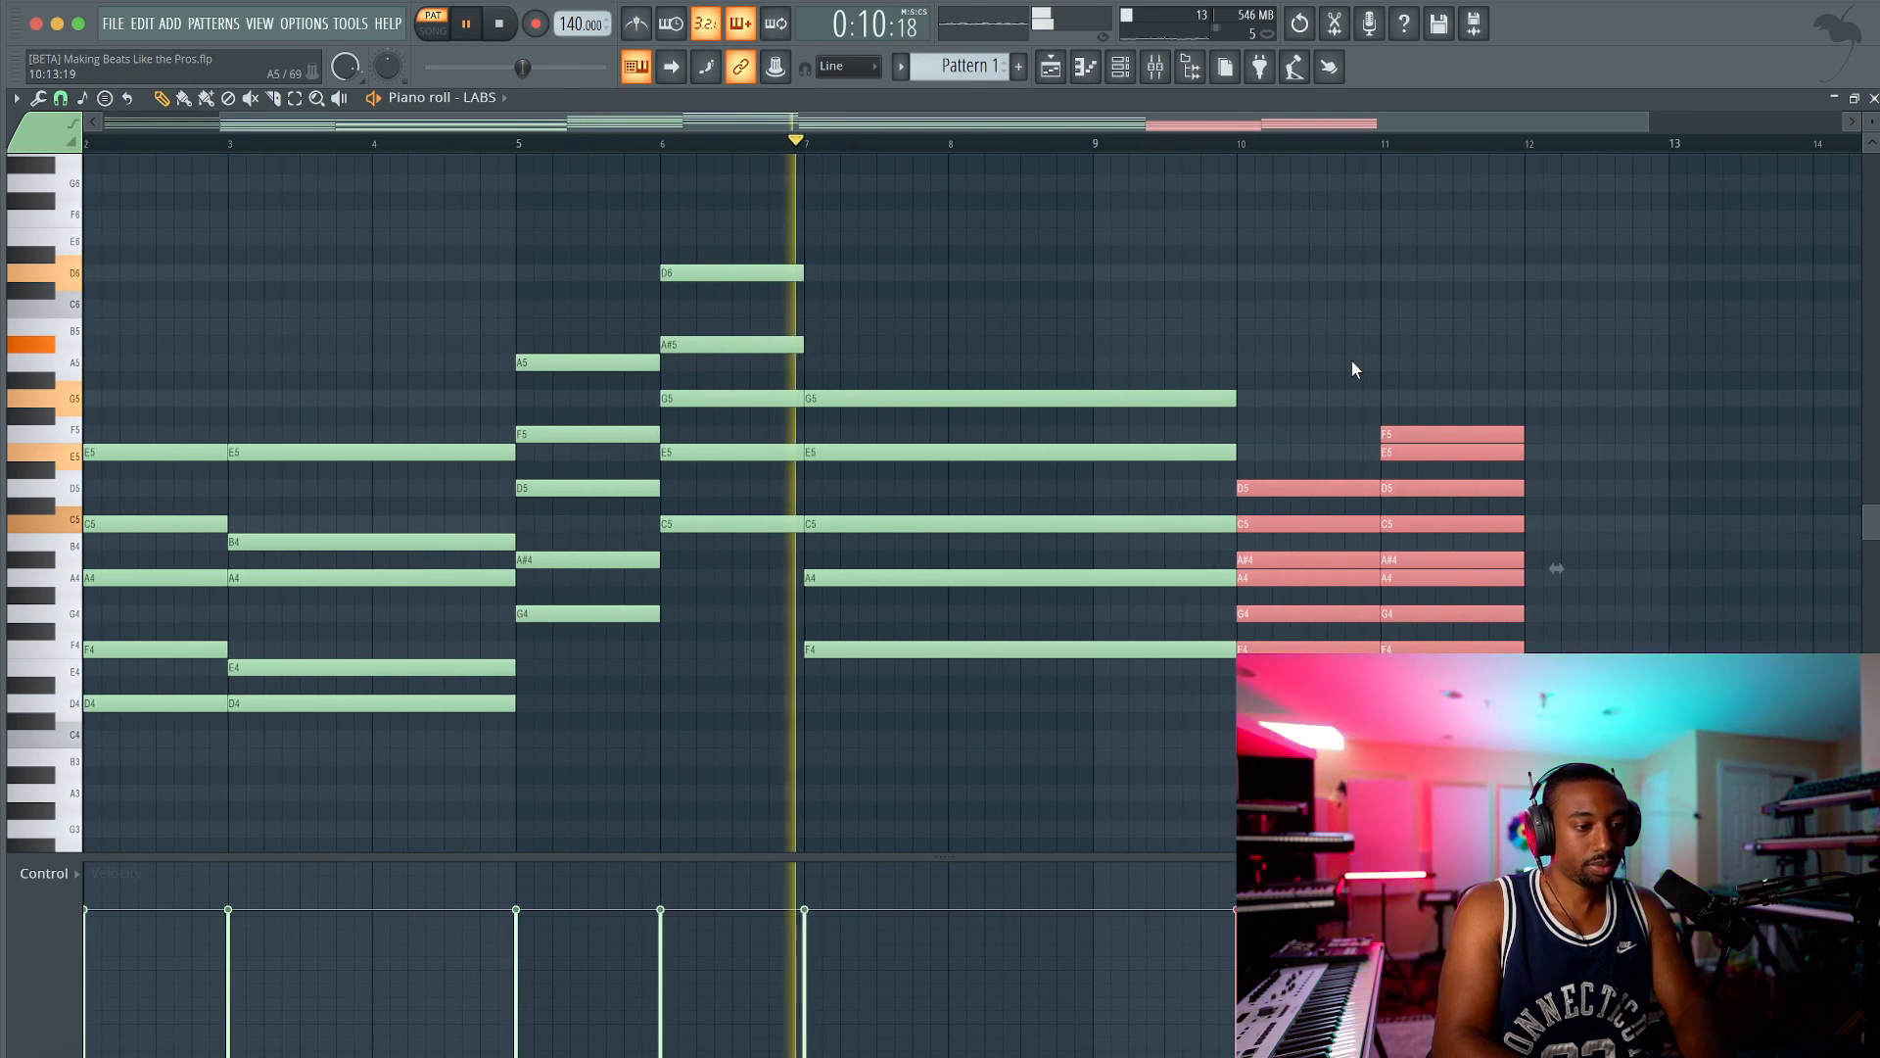
{"action": "key", "text": "space"}
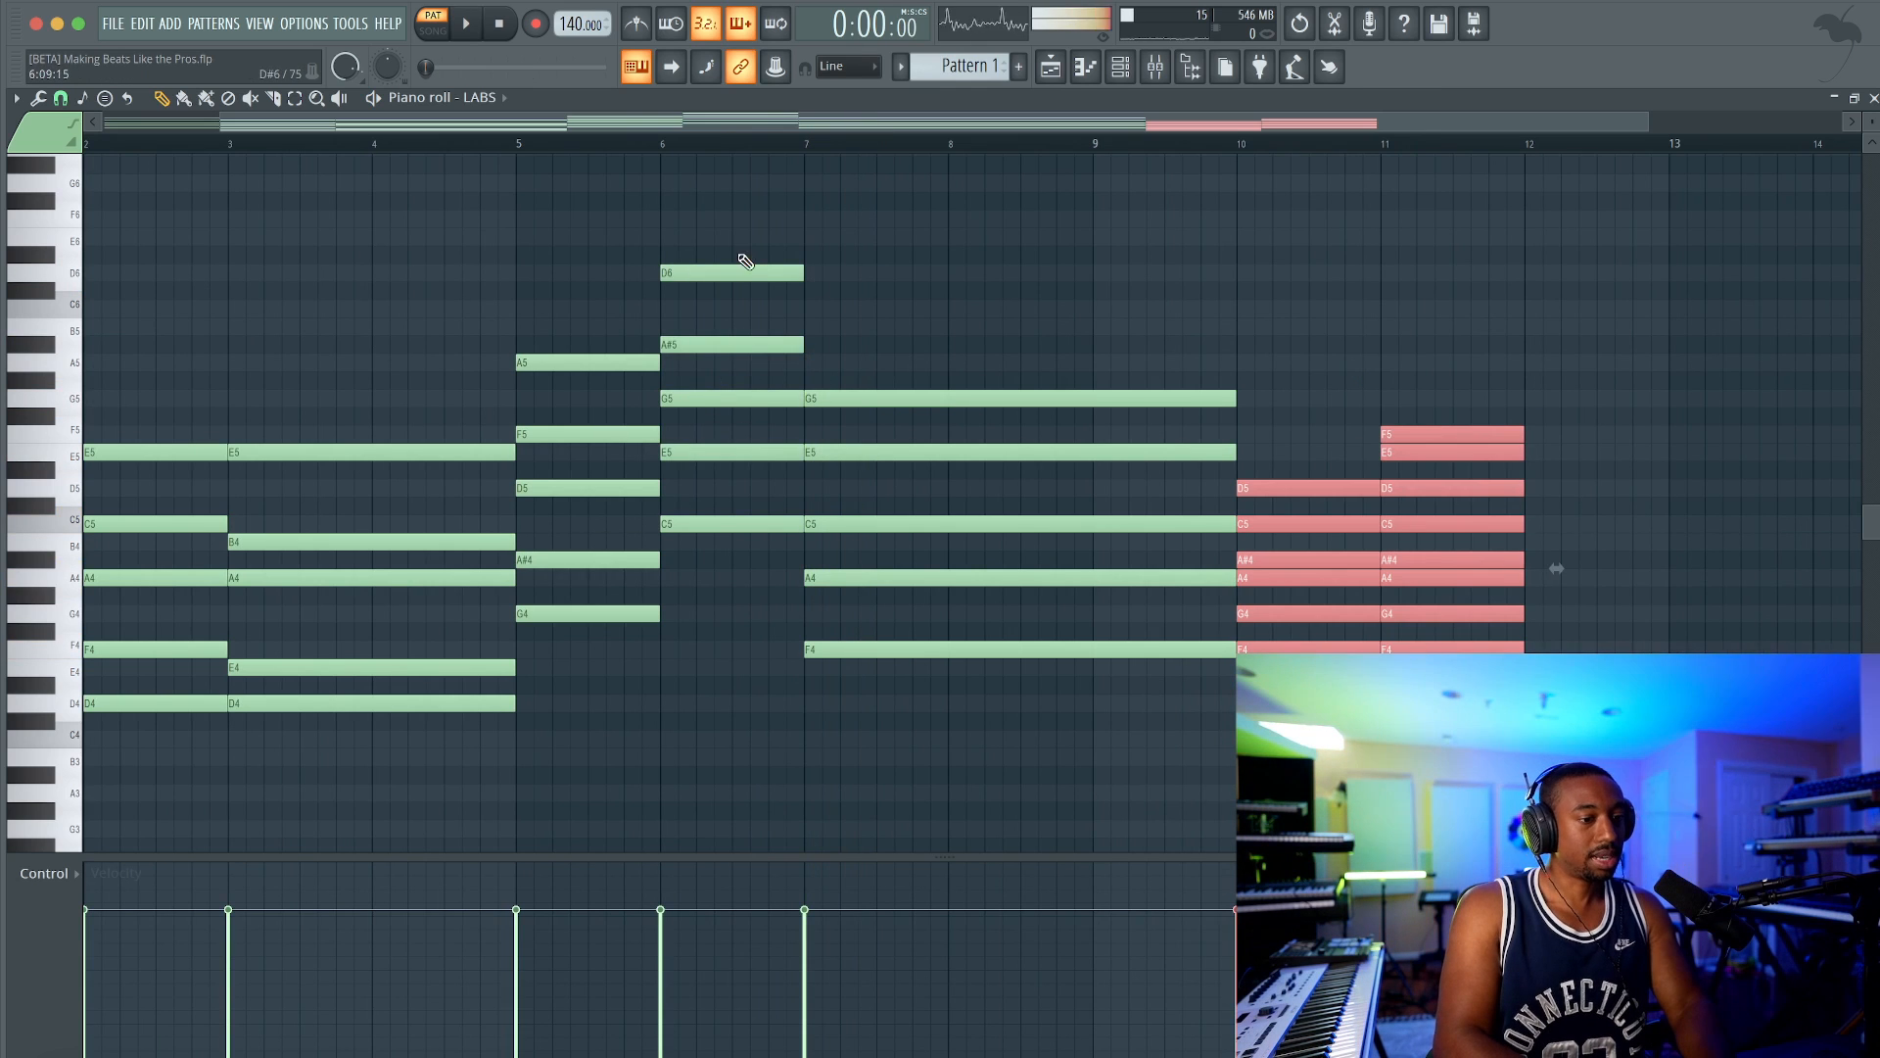
Step: Transpose the whole bar 6 chord down six semitones so its root sits on F#4
{"action": "left_click_drag", "start_coordinate": [746, 209], "coordinate": [599, 502]}
{"action": "left_click", "coordinate": [599, 502]}
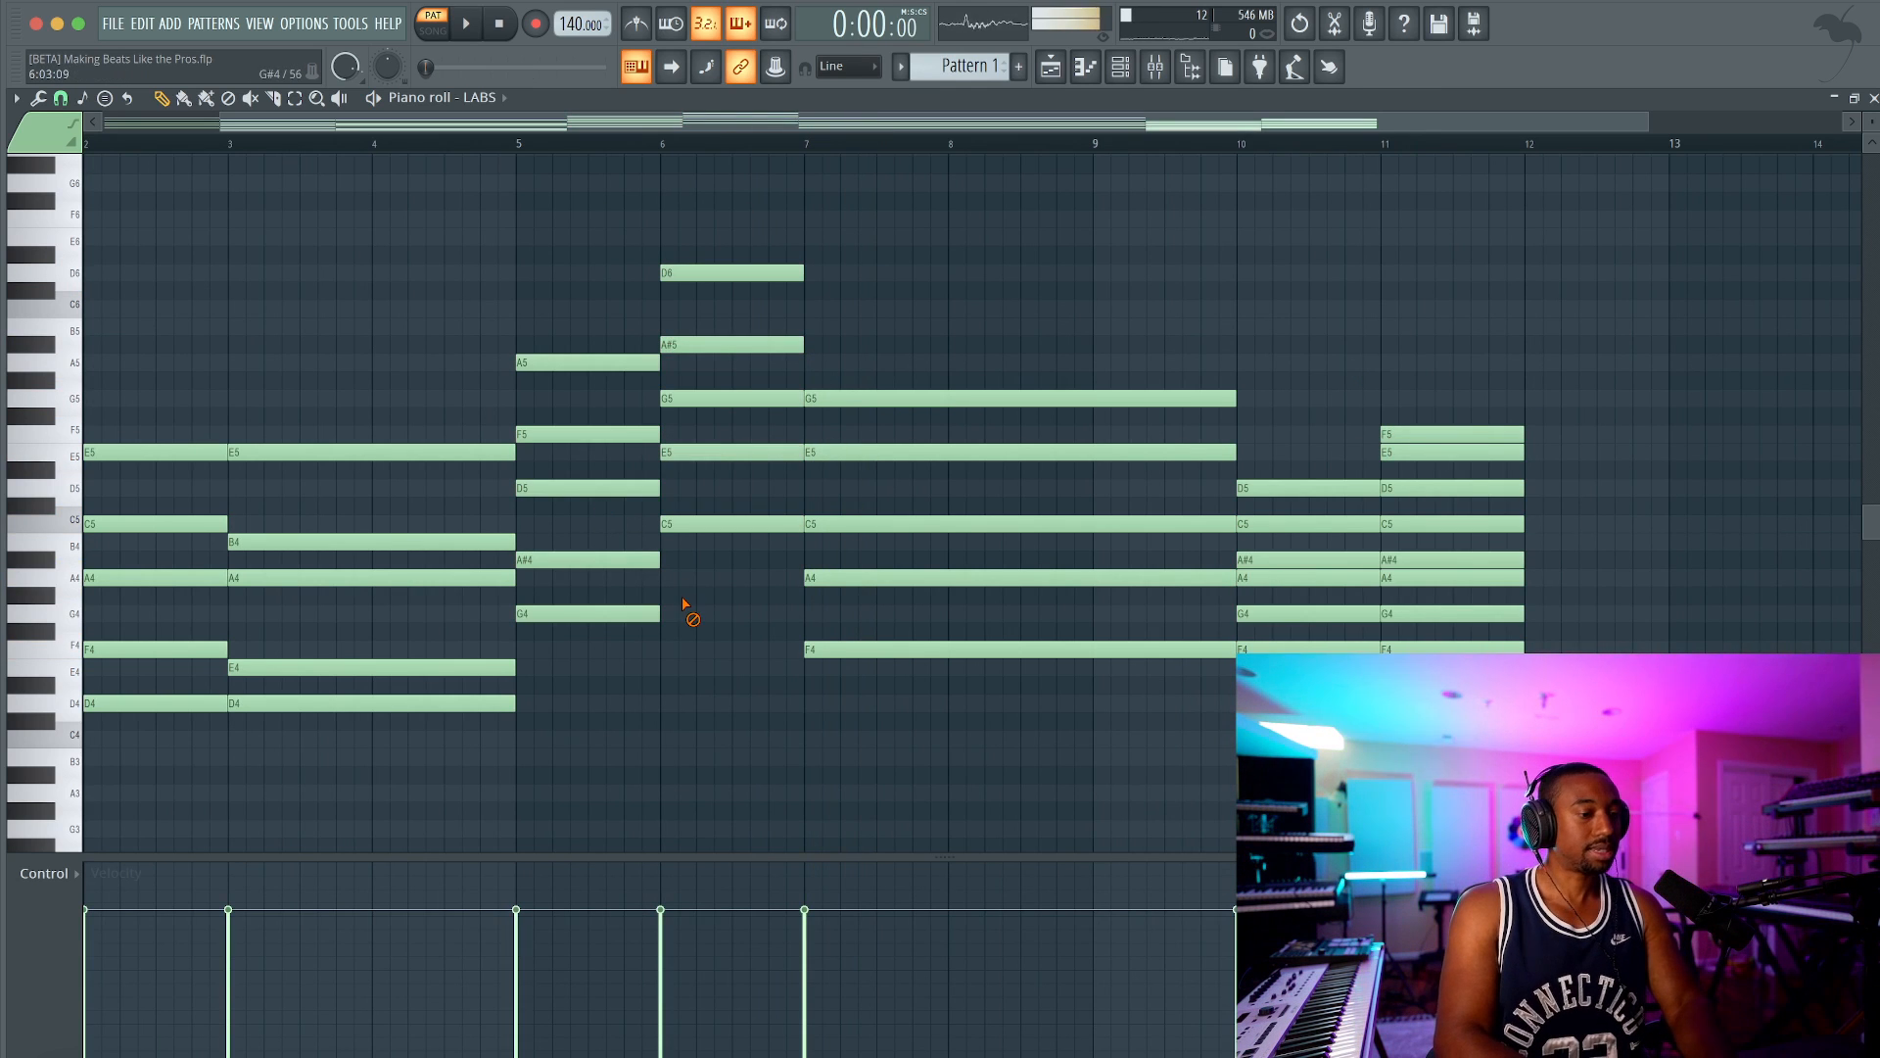
{"action": "left_click_drag", "start_coordinate": [886, 320], "coordinate": [849, 677]}
{"action": "right_click", "coordinate": [710, 702]}
{"action": "left_click", "coordinate": [713, 521], "text": "ctrl"}
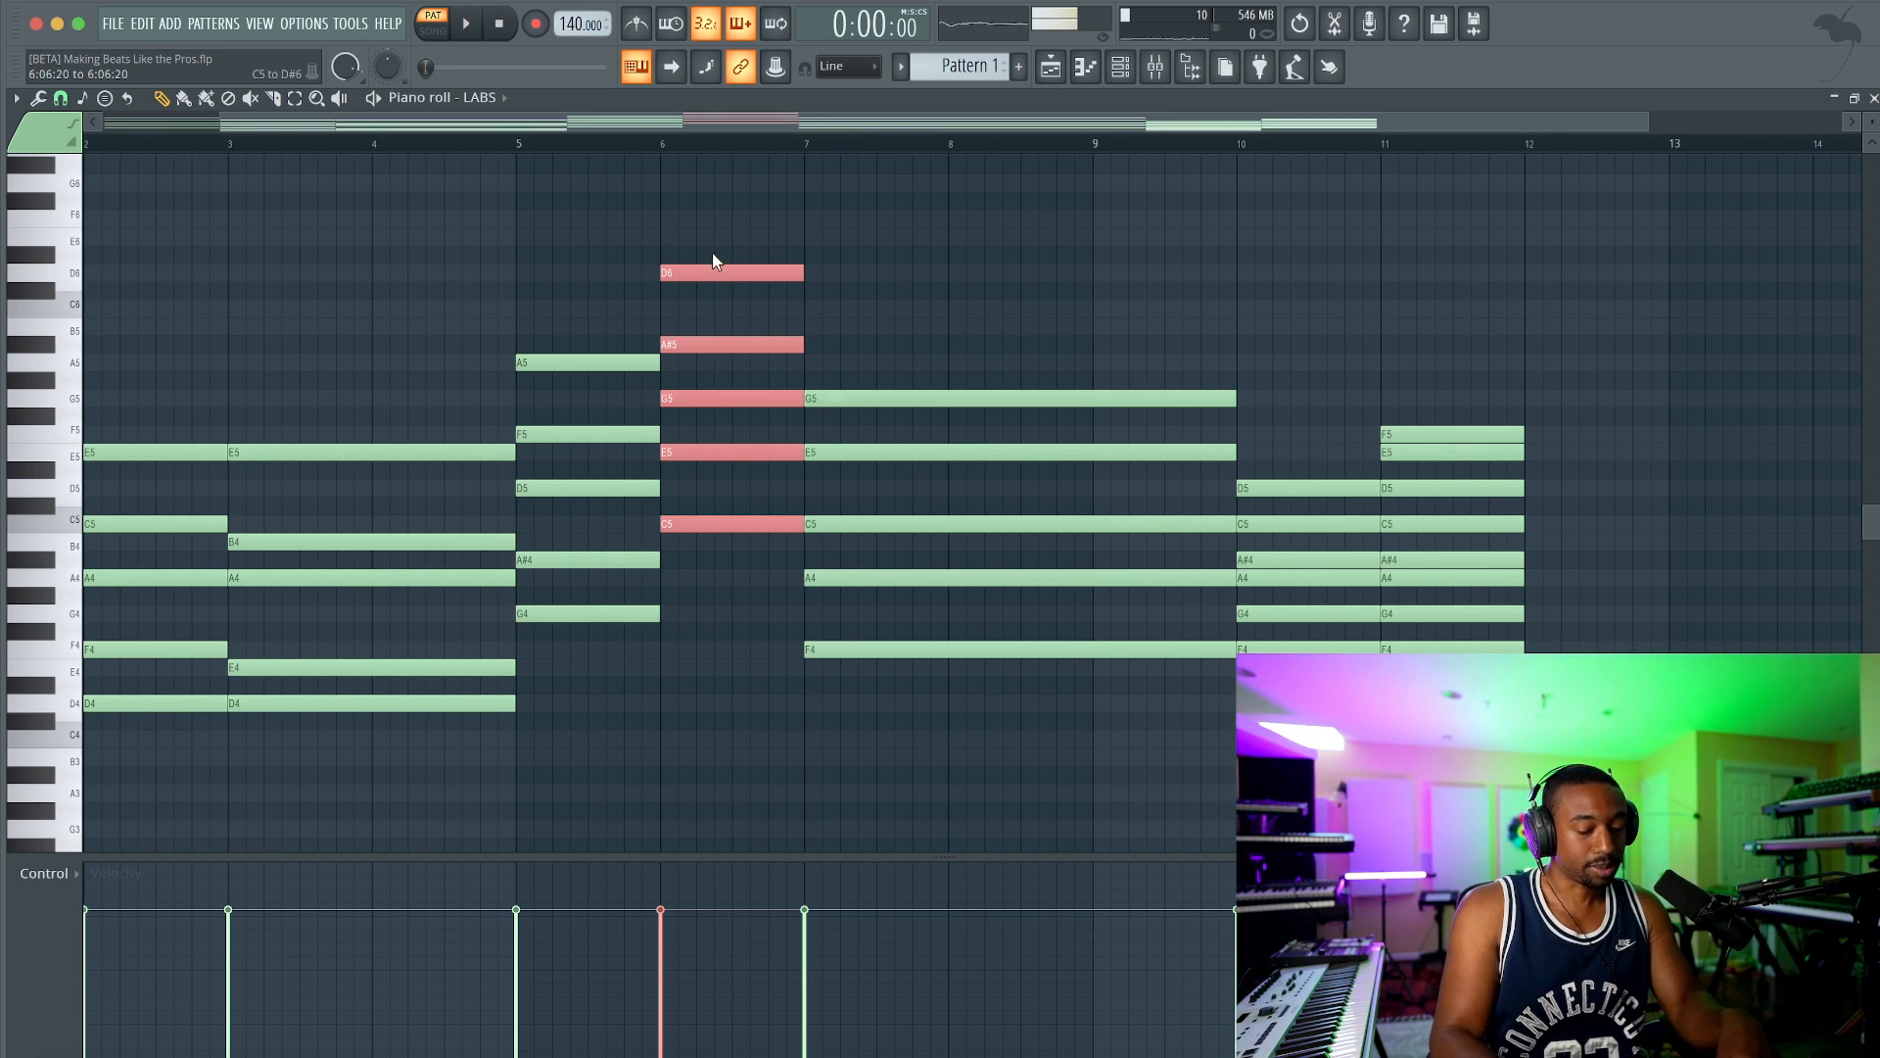
{"action": "key", "text": "Down"}
{"action": "key", "text": "Down"}
{"action": "key", "text": "Down"}
{"action": "key", "text": "Down"}
{"action": "key", "text": "Down"}
{"action": "key", "text": "Down"}
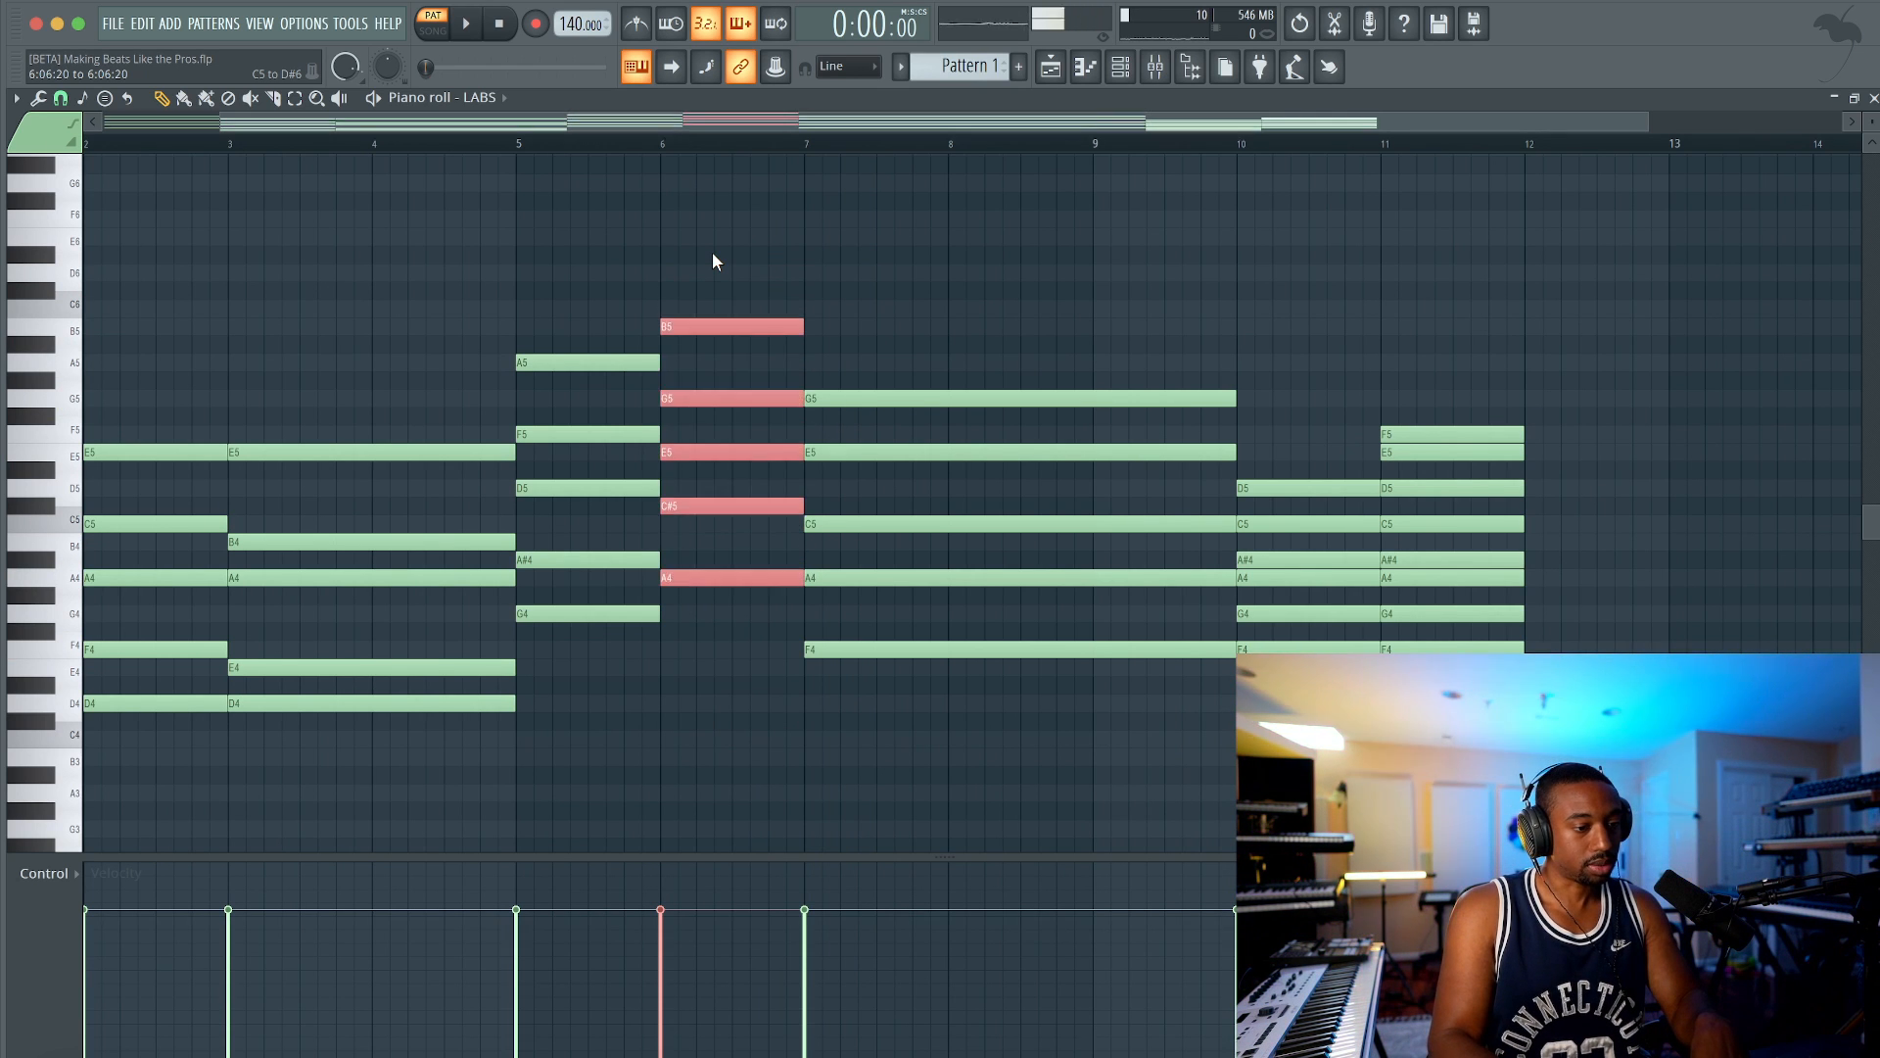
{"action": "scroll", "coordinate": [580, 568], "scroll_direction": "right", "scroll_amount": 5}
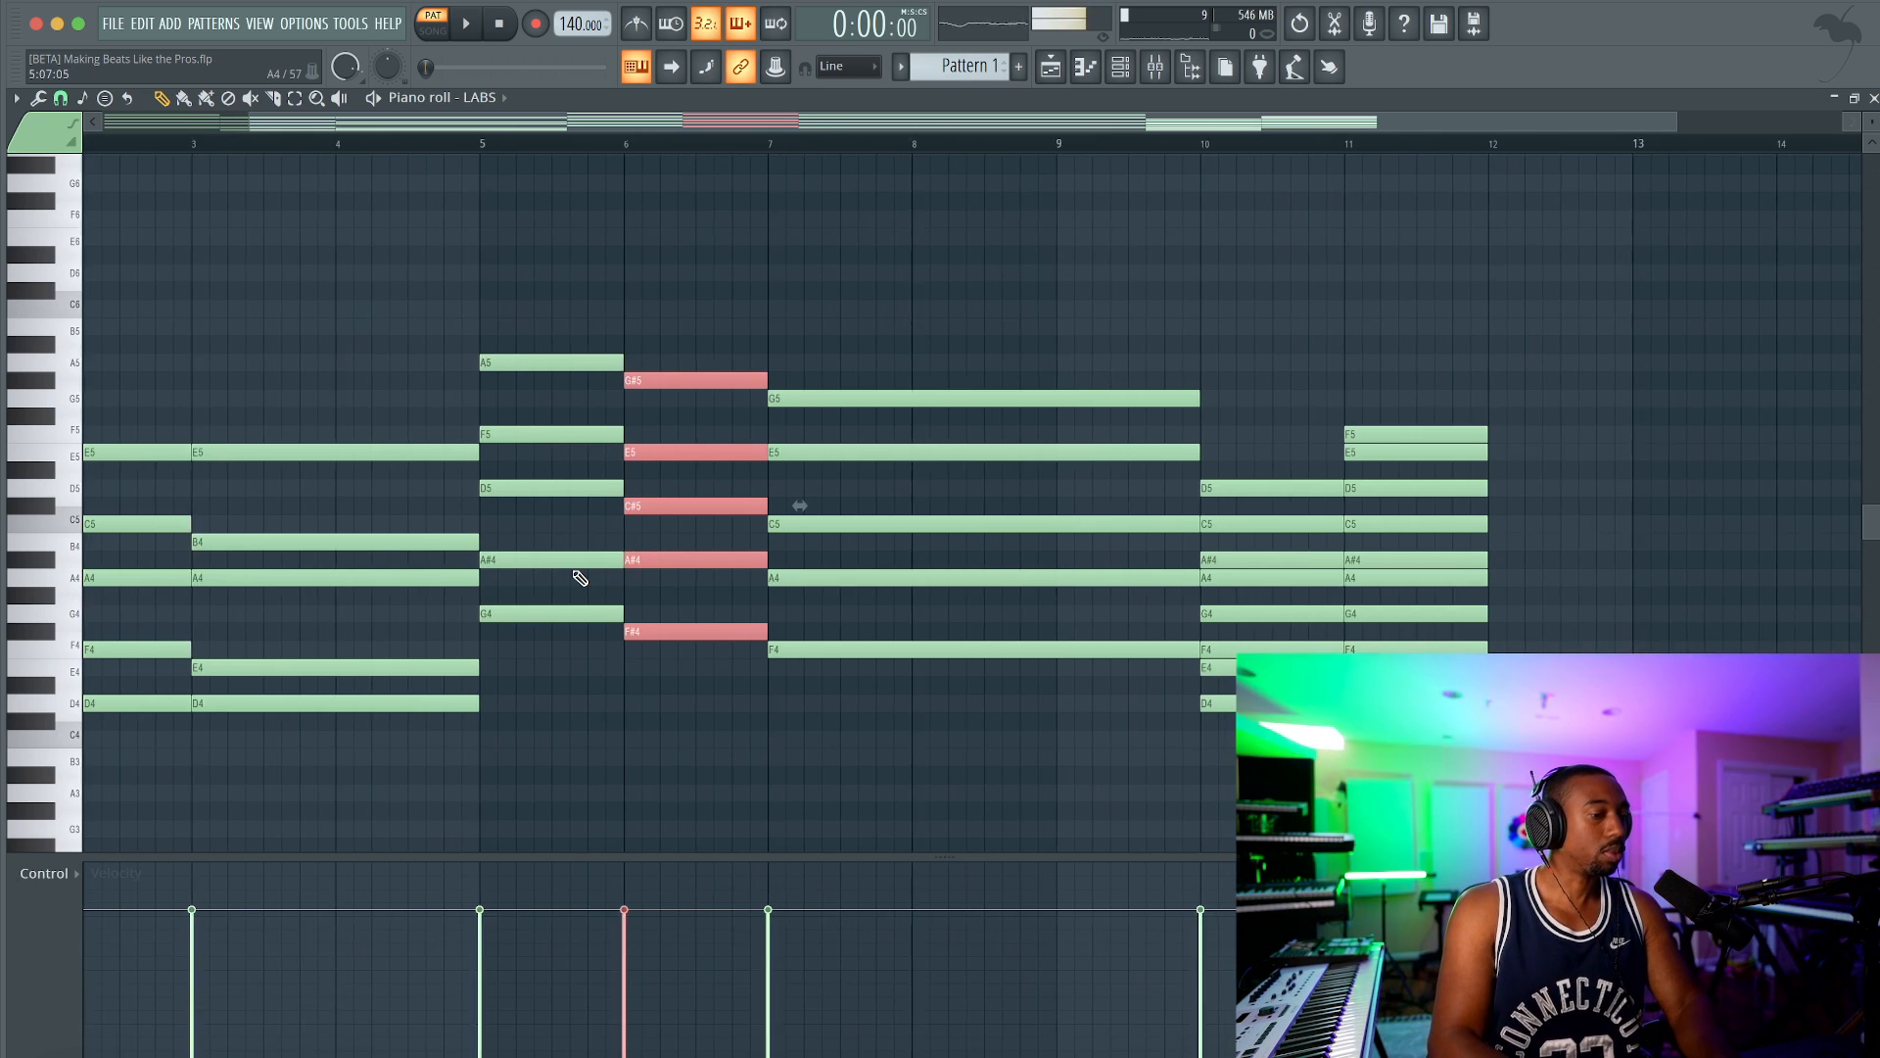
Step: Play the progression from bar 5, raise the bar 6 chord's C#5 and G#5 to D5 and A5, and replay it
{"action": "left_click_drag", "start_coordinate": [350, 608], "coordinate": [559, 659]}
{"action": "left_click_drag", "start_coordinate": [340, 590], "coordinate": [580, 666]}
{"action": "left_click", "coordinate": [512, 684], "text": "ctrl"}
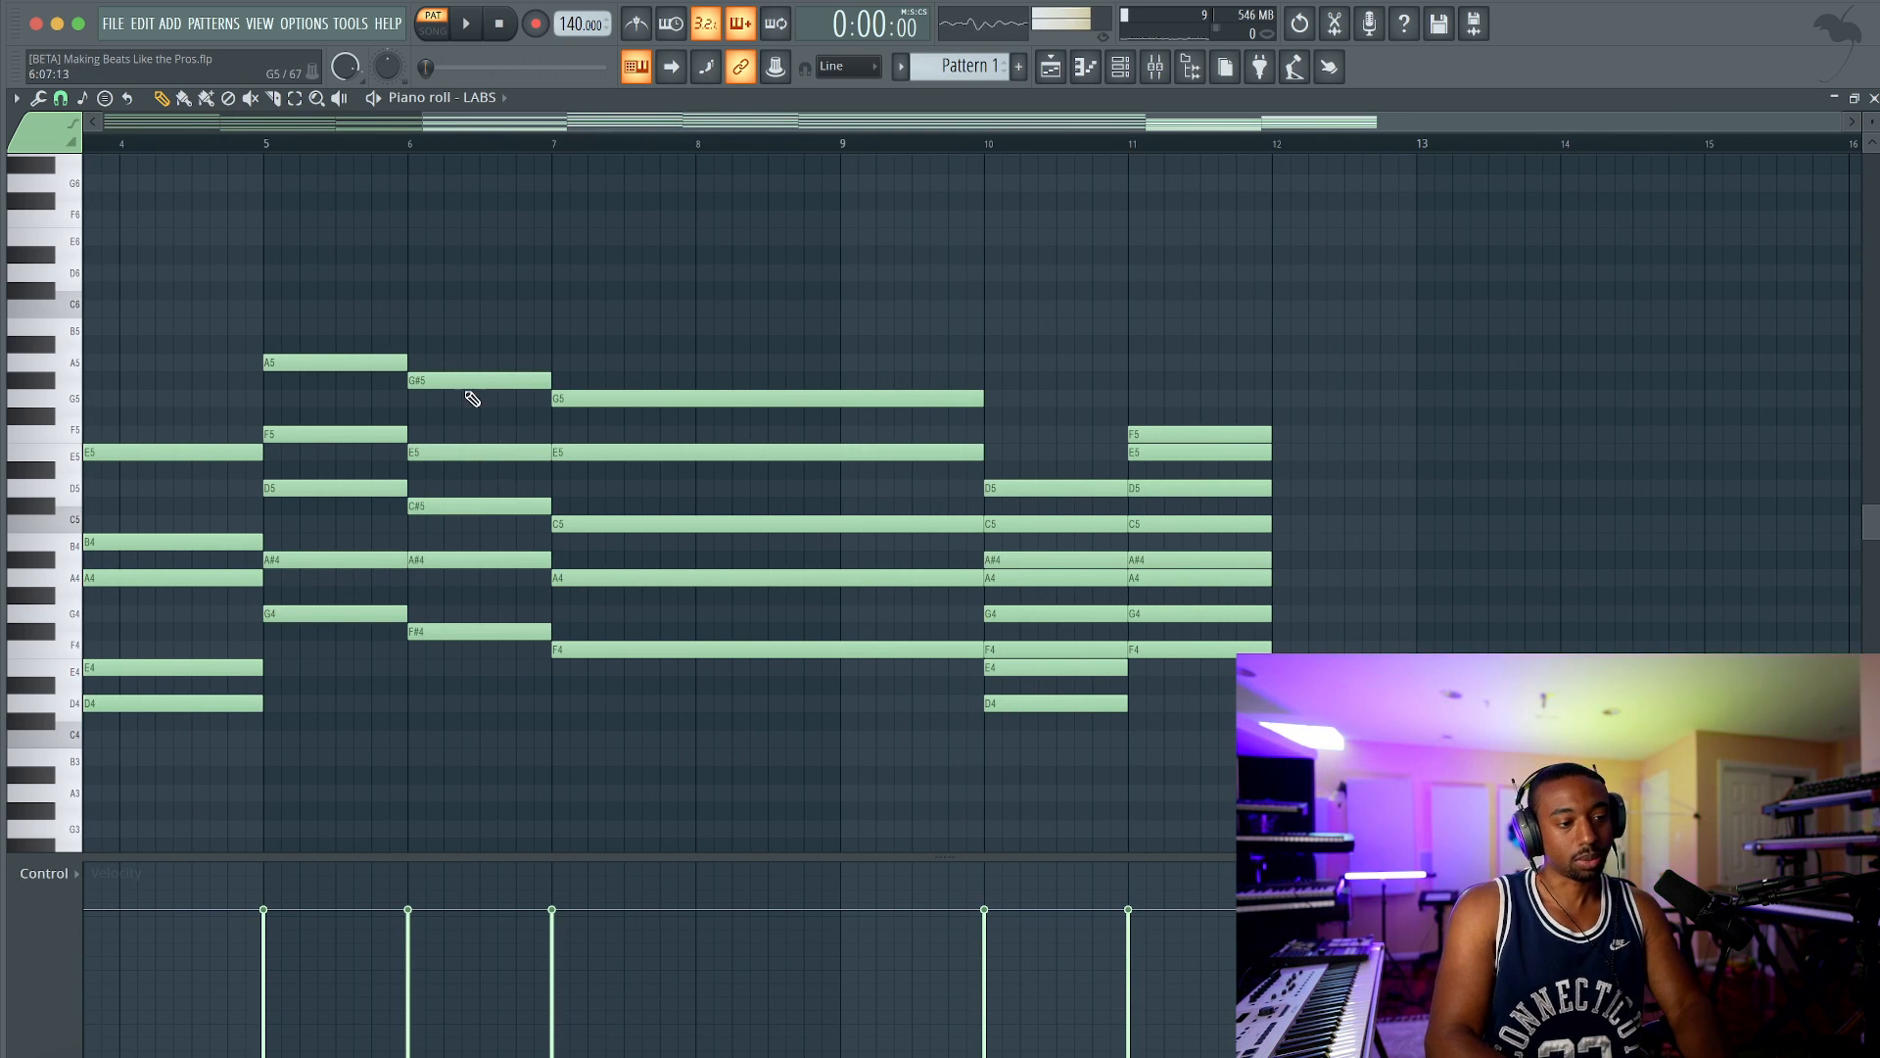
{"action": "left_click", "coordinate": [269, 145]}
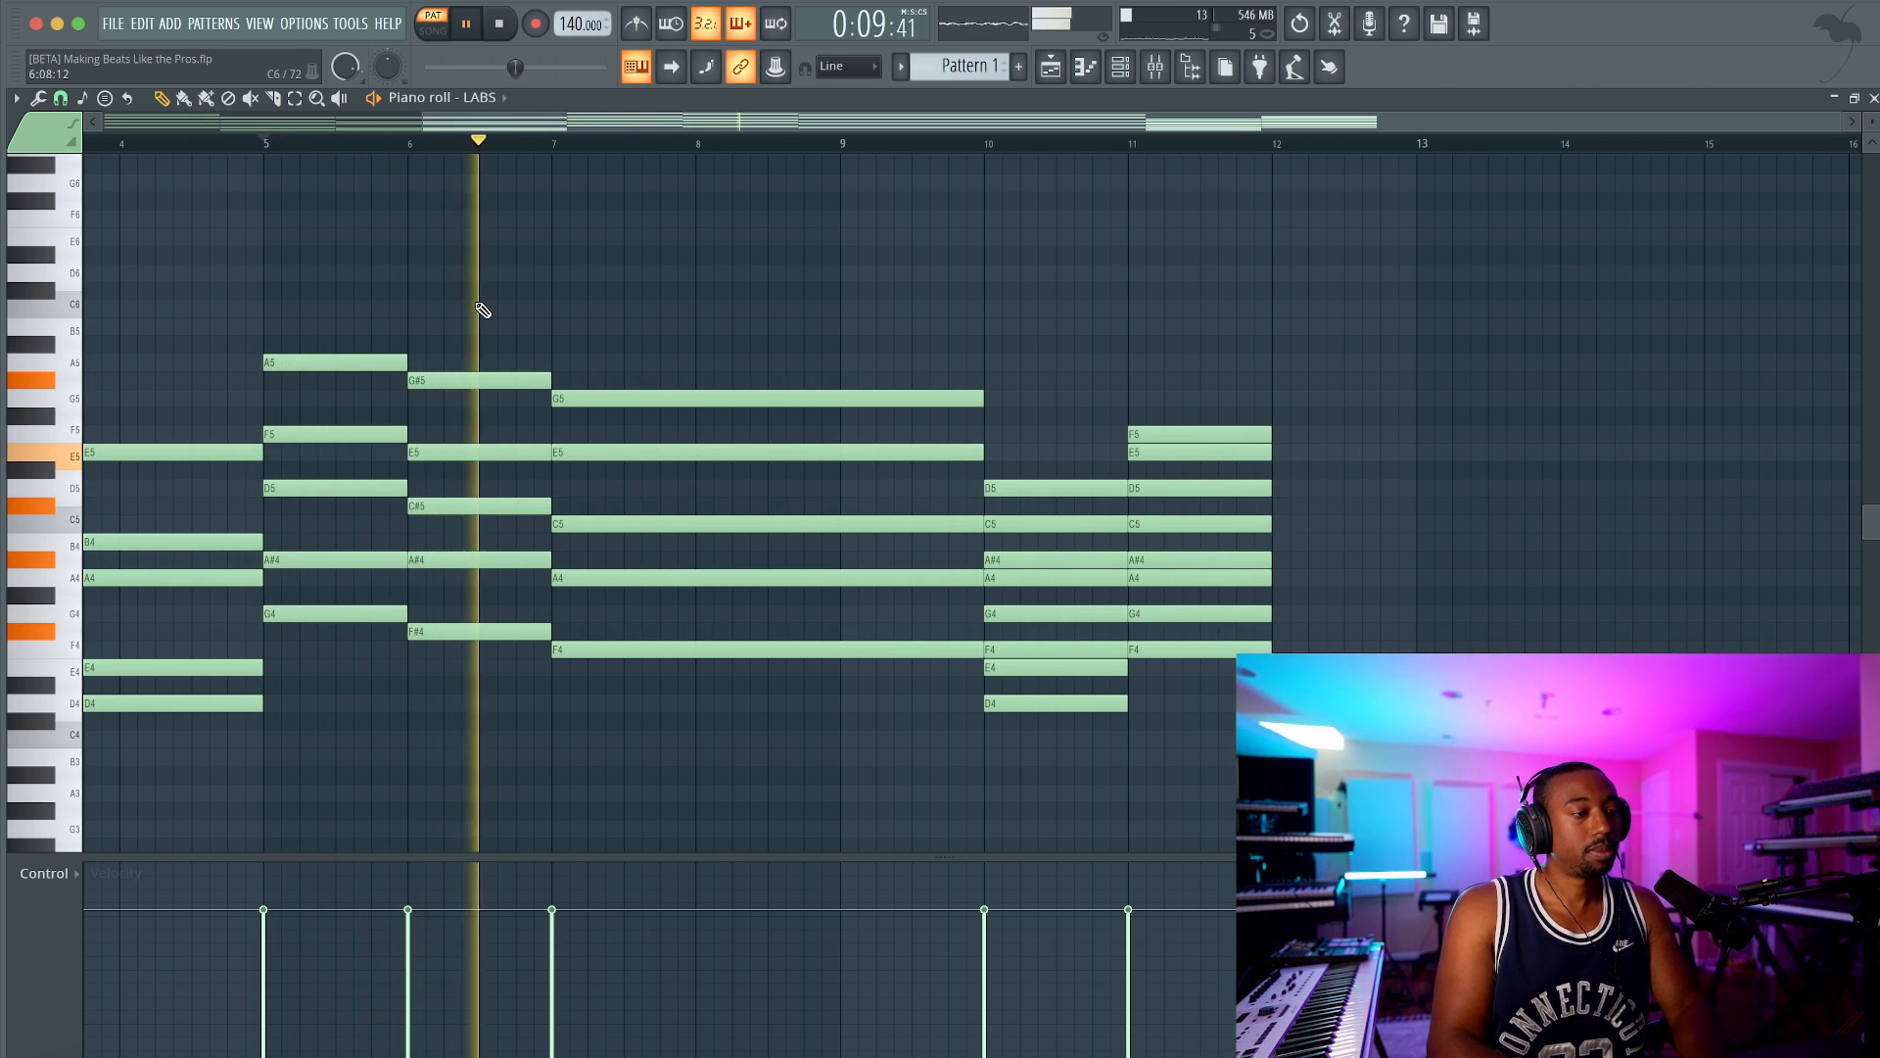
{"action": "key", "text": "space"}
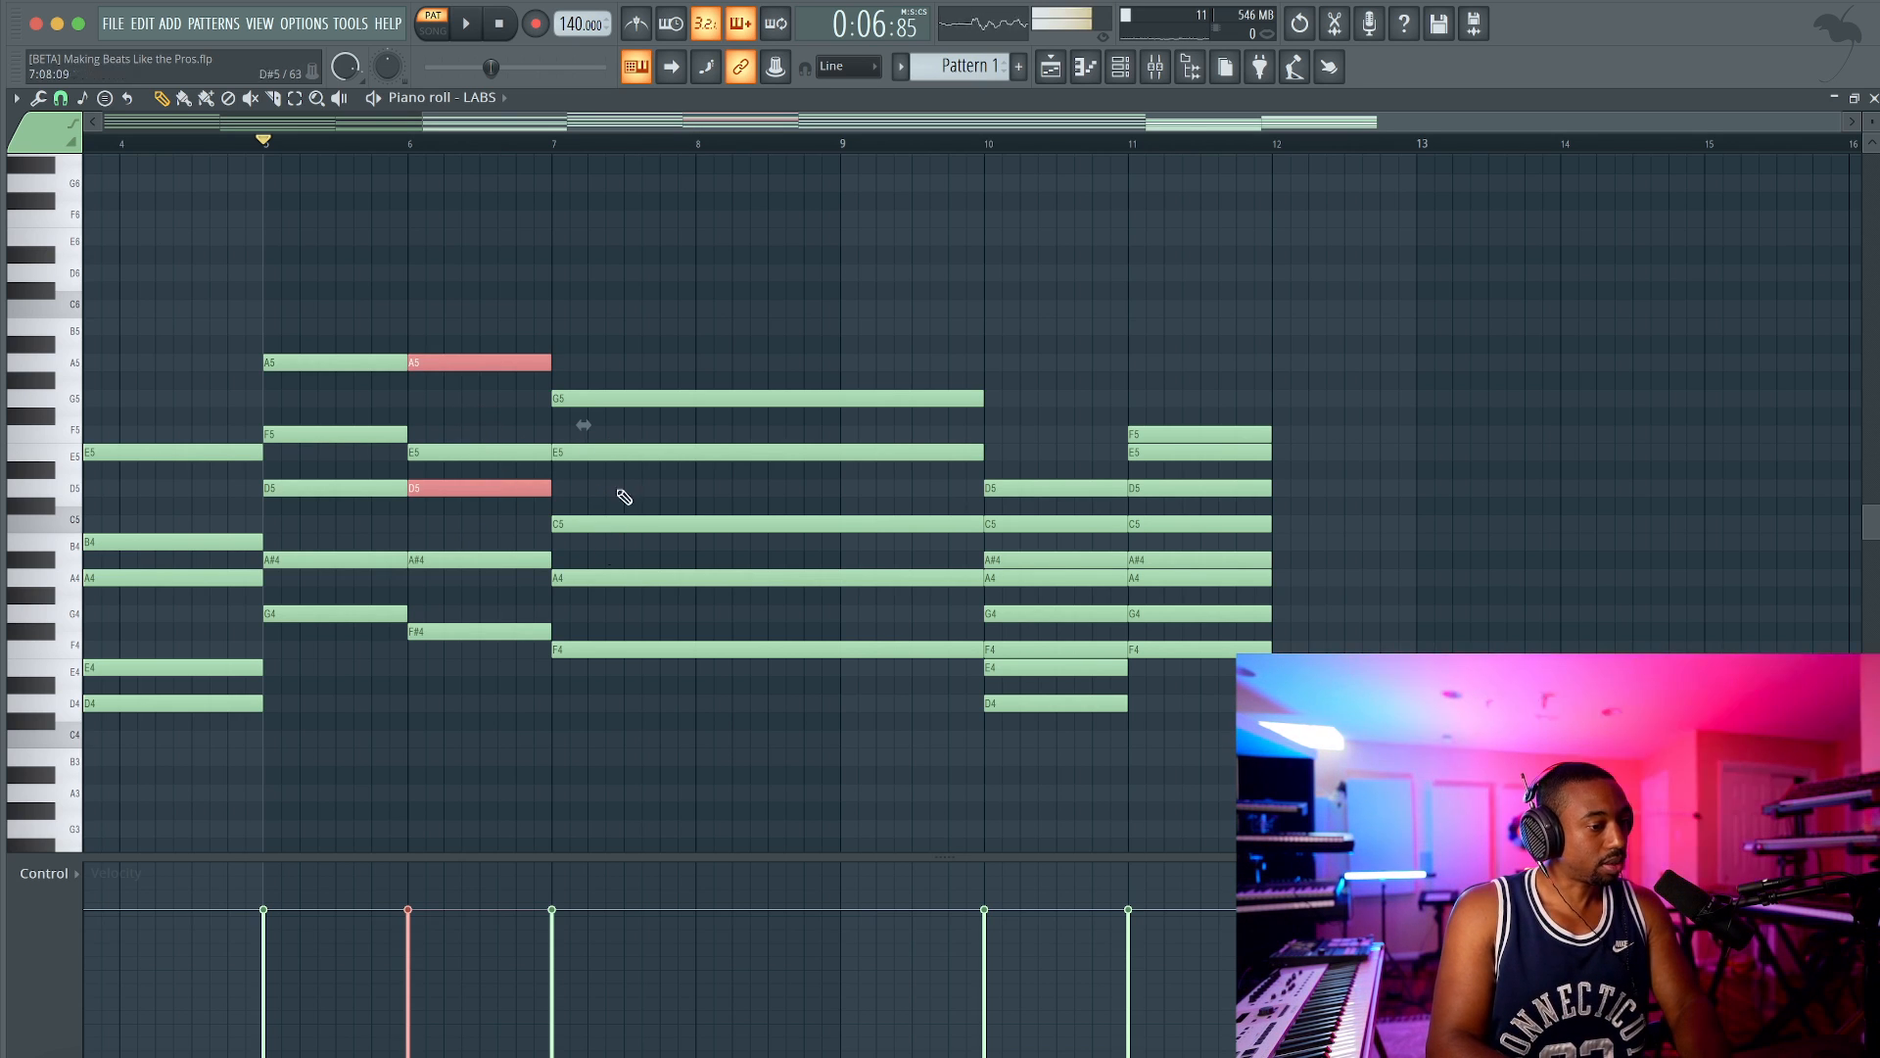
{"action": "key", "text": "space"}
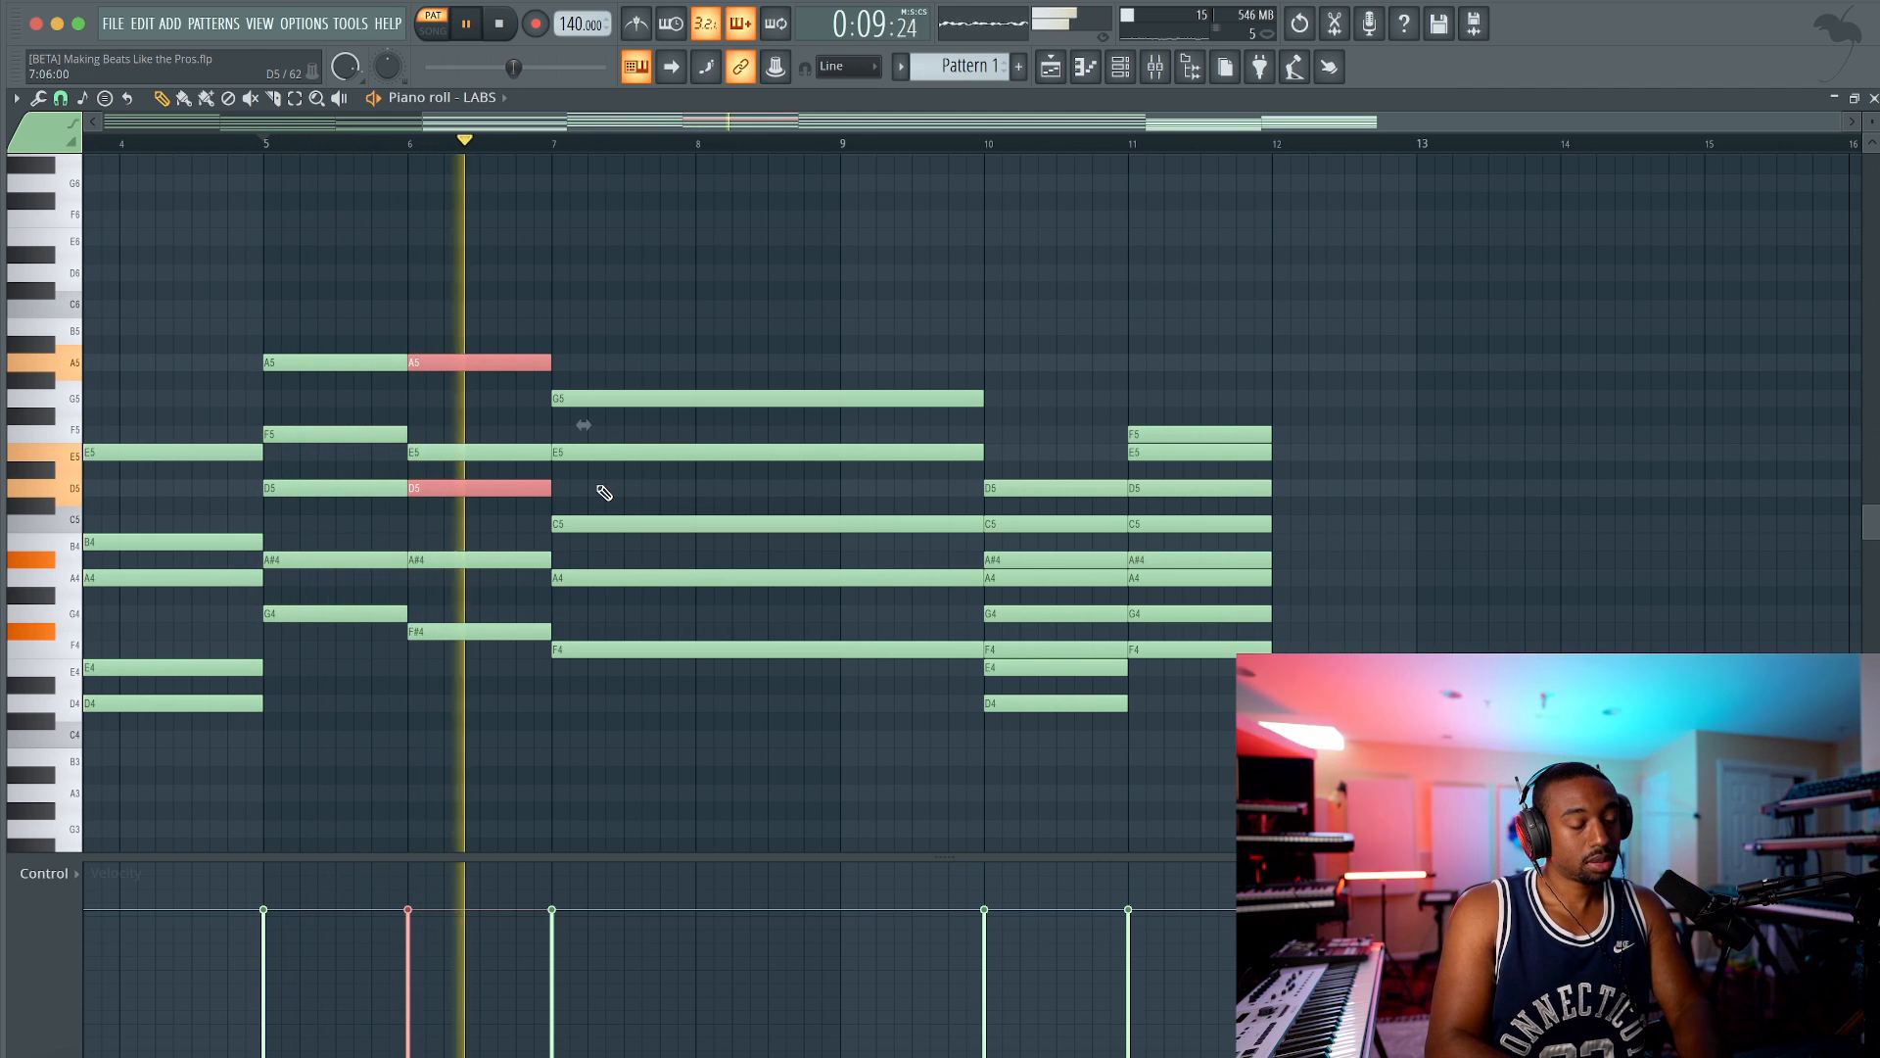
Step: Try C5 and G5 in place of the bar 6 chord's D5 and A5 and listen to the change
{"action": "key", "text": "Down"}
{"action": "key", "text": "Down"}
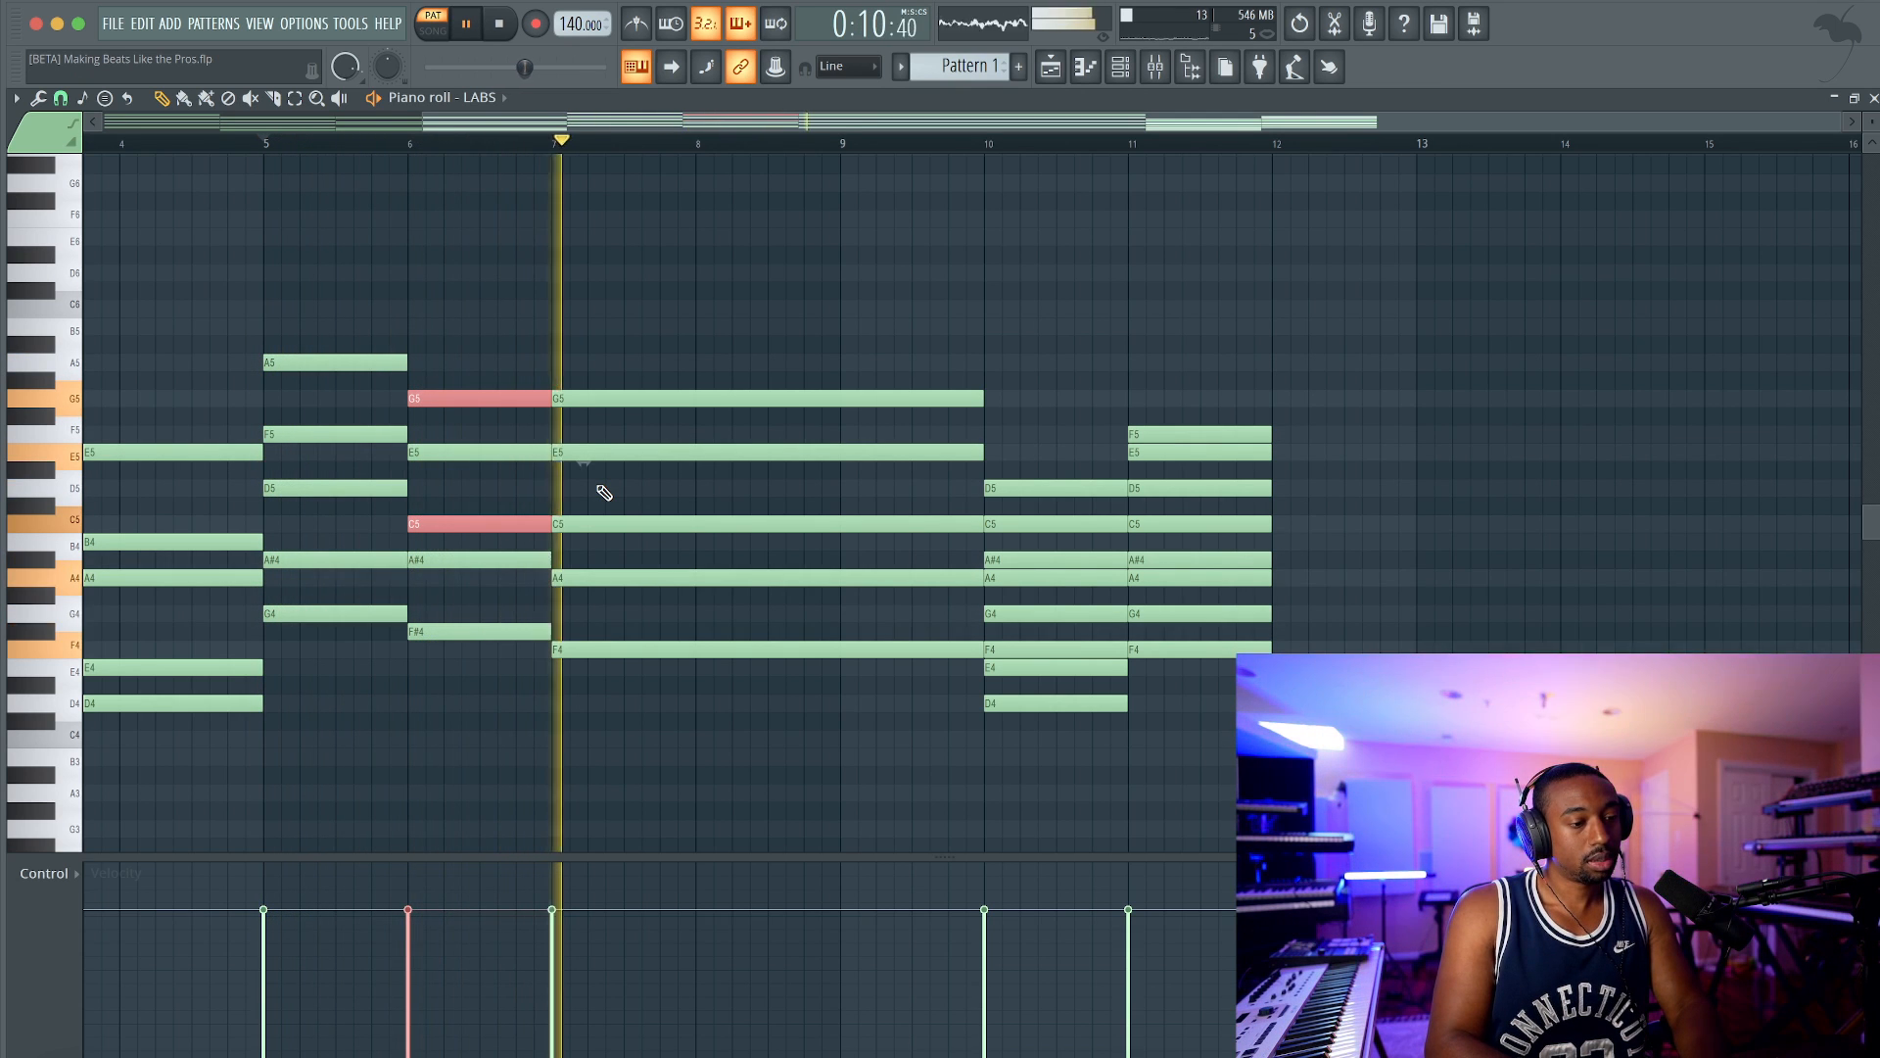
{"action": "key", "text": "space"}
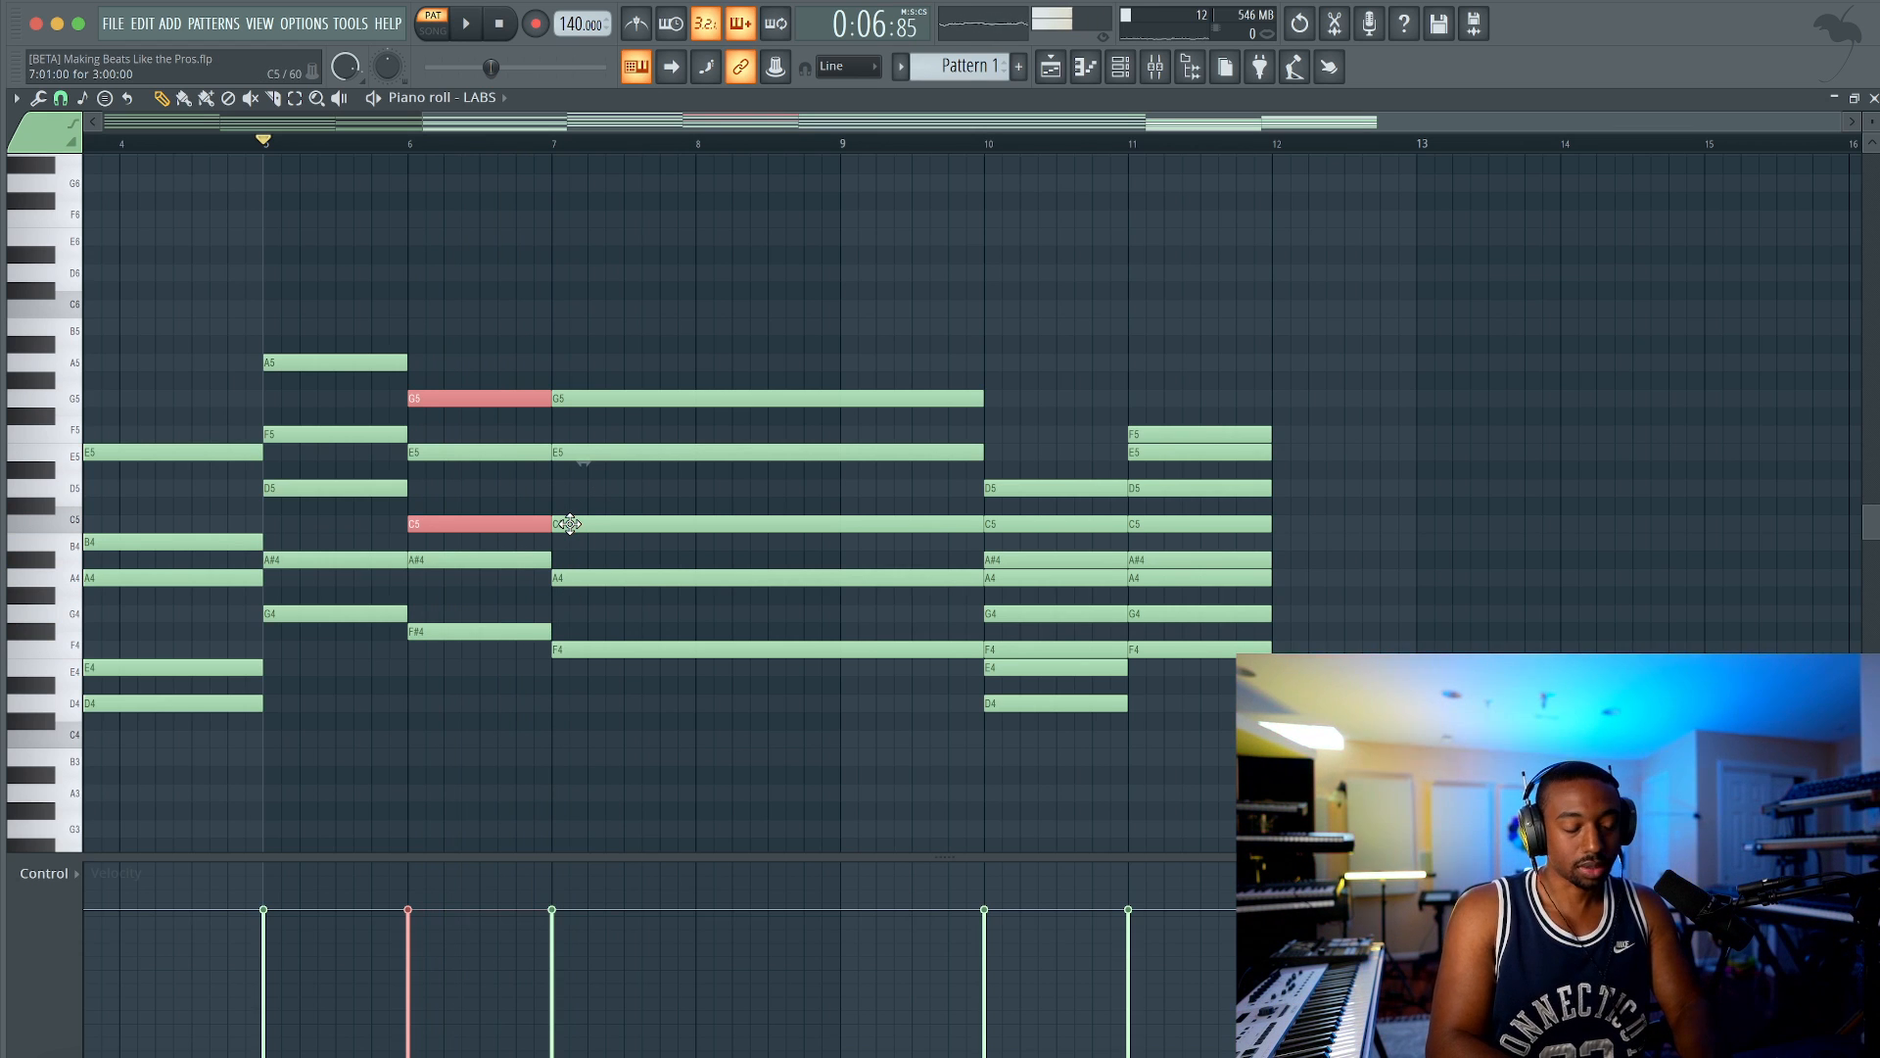
Step: Raise the selected bar 6 notes back to D5 and A5 and play the progression from bar 5
{"action": "key", "text": "shift+Up"}
{"action": "key", "text": "shift+Up"}
{"action": "key", "text": "space"}
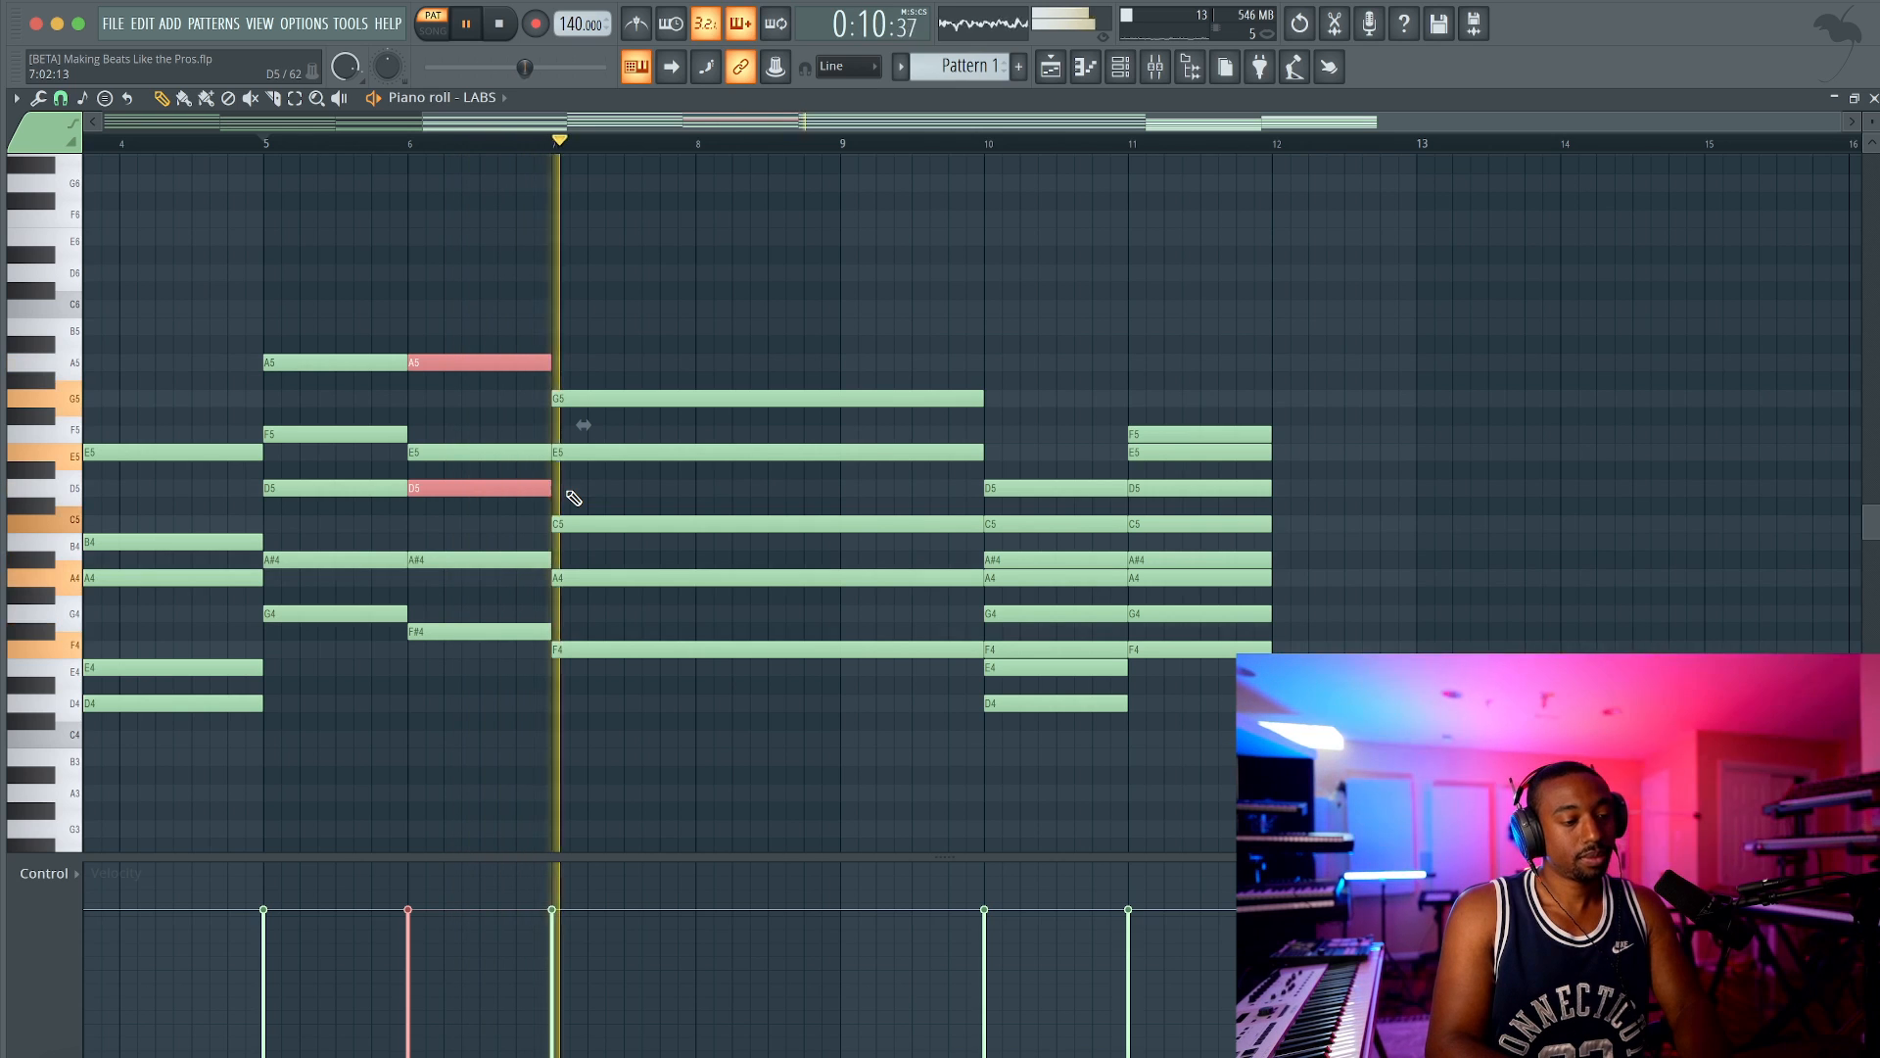
Step: Stop playback and select the time range from bar 1 to the start of bar 10 with all its notes
{"action": "key", "text": "space"}
{"action": "scroll", "coordinate": [629, 517], "scroll_direction": "left", "scroll_amount": 2}
{"action": "scroll", "coordinate": [587, 333], "scroll_direction": "down", "scroll_amount": 3}
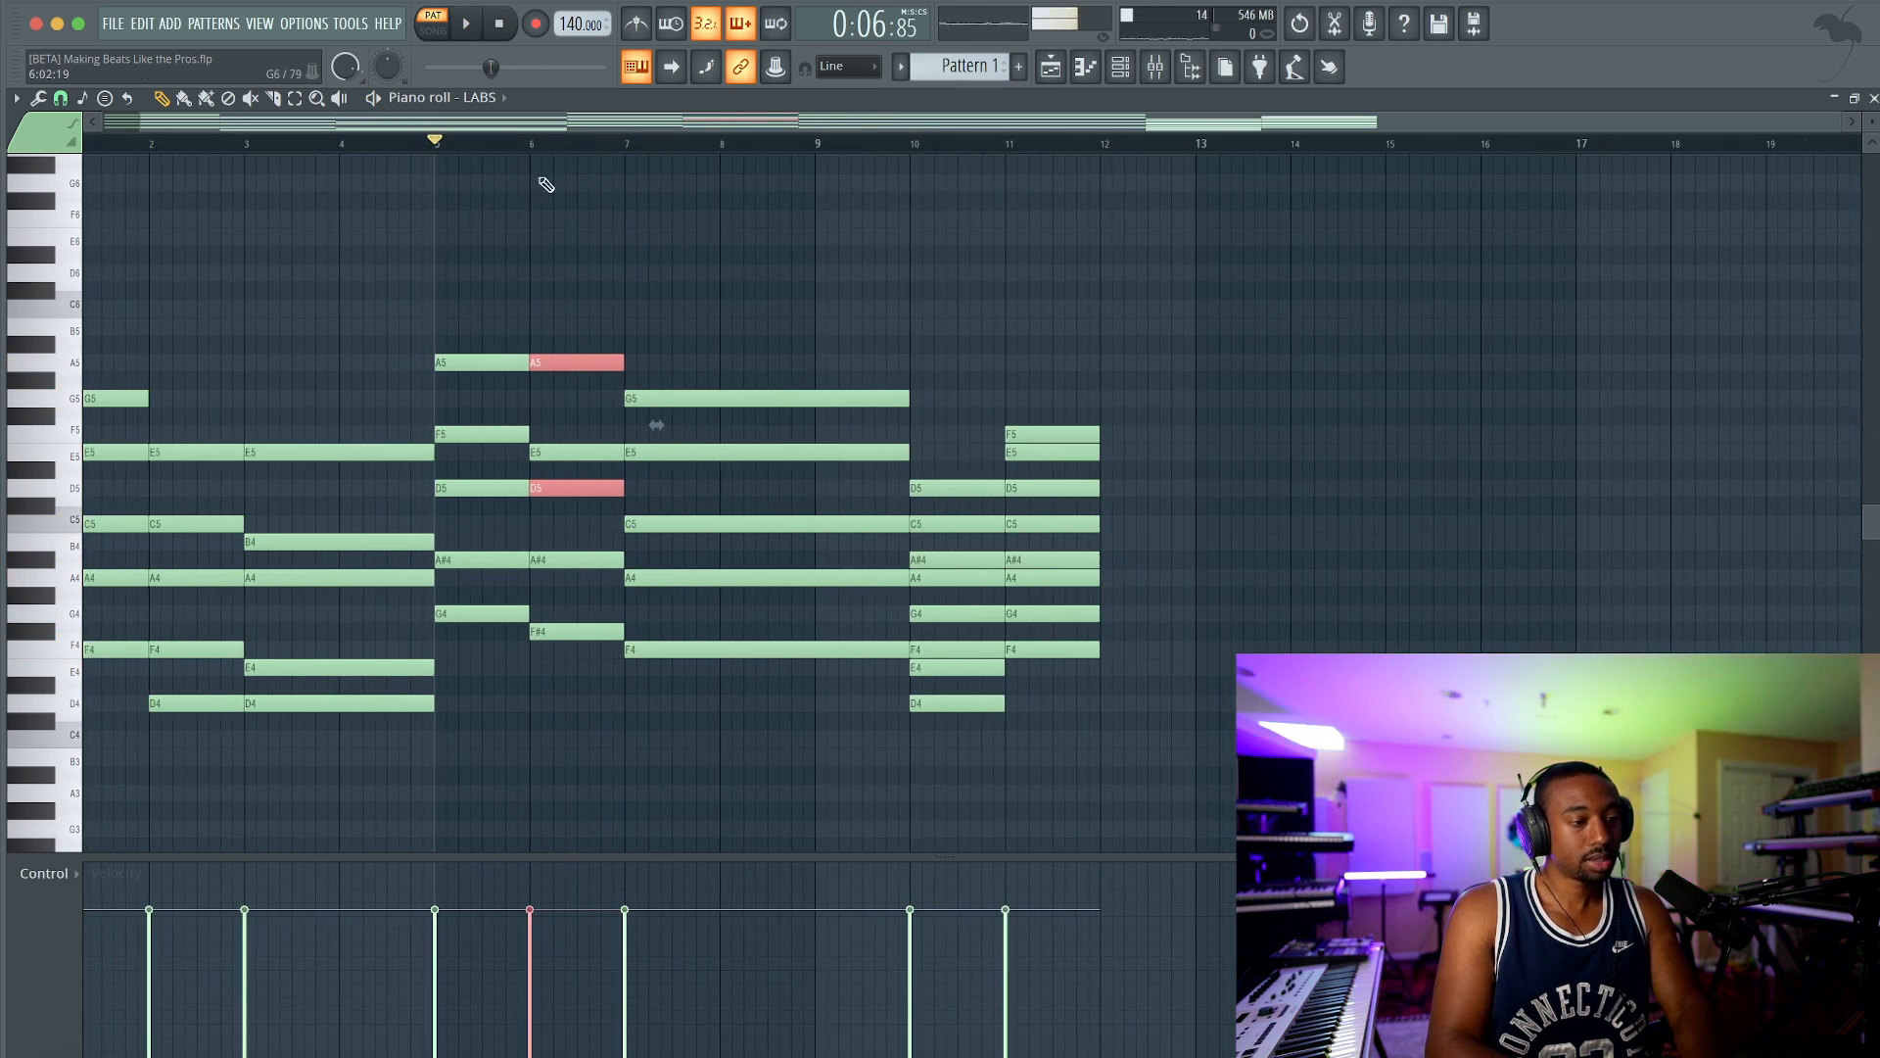
{"action": "scroll", "coordinate": [490, 269], "scroll_direction": "left", "scroll_amount": 1}
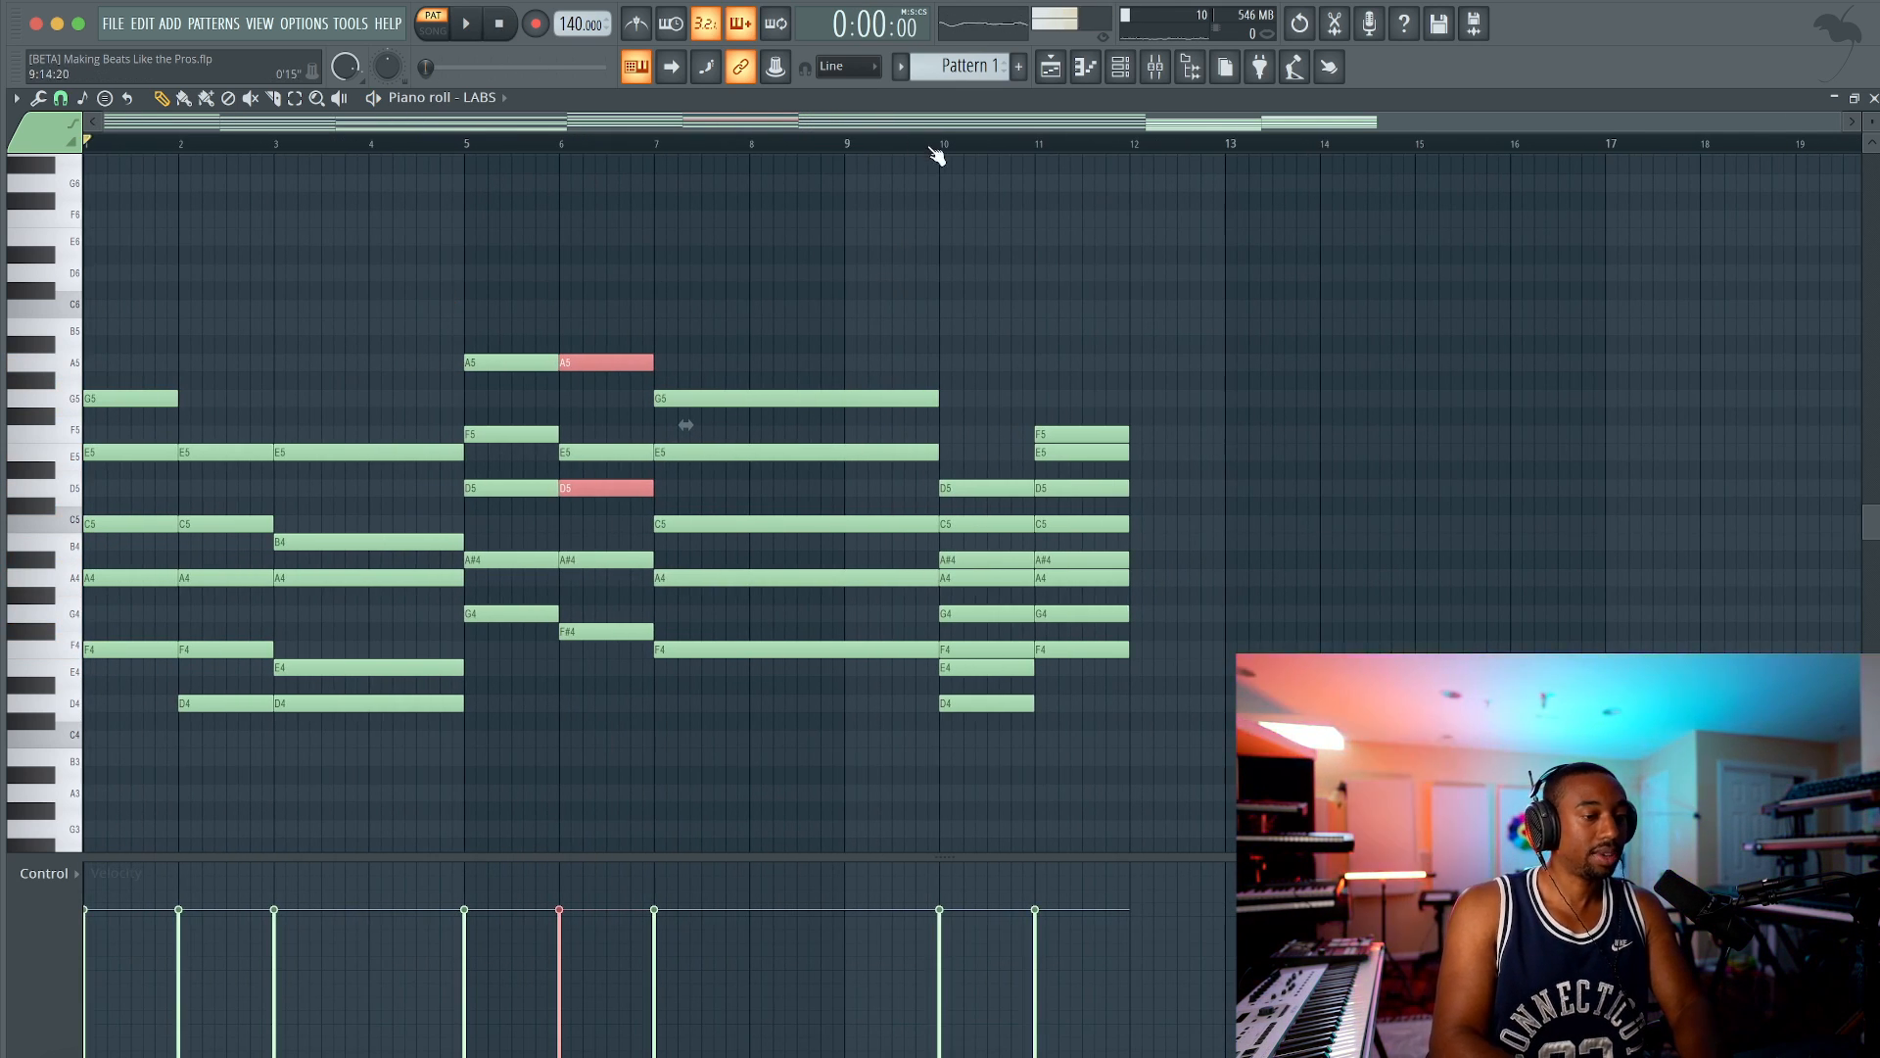
{"action": "left_click_drag", "start_coordinate": [943, 147], "coordinate": [26, 162]}
{"action": "scroll", "coordinate": [423, 235], "scroll_direction": "up", "scroll_amount": 3}
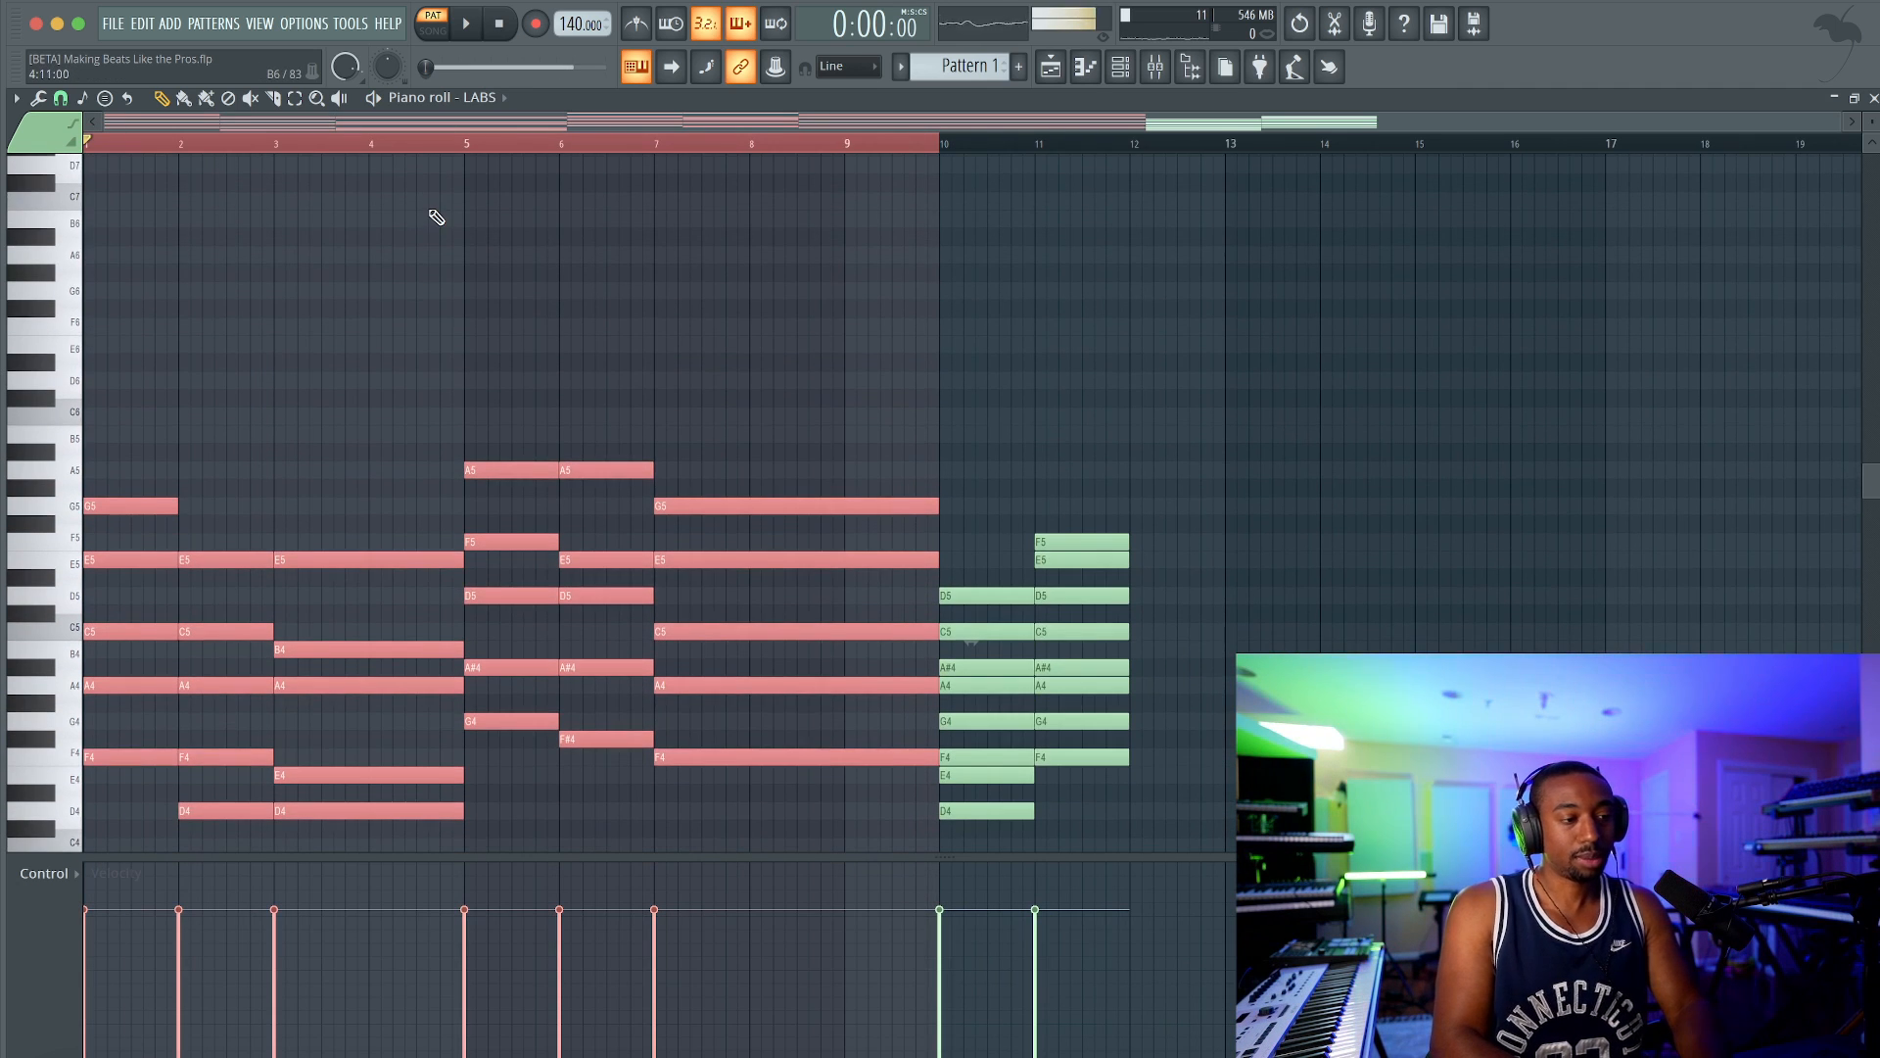
Step: Duplicate the root notes of the chords in bars 1 to 9 one octave lower as bass notes, then clear the selection
{"action": "scroll", "coordinate": [435, 218], "scroll_direction": "down", "scroll_amount": 6}
{"action": "left_click", "coordinate": [116, 578], "text": "ctrl"}
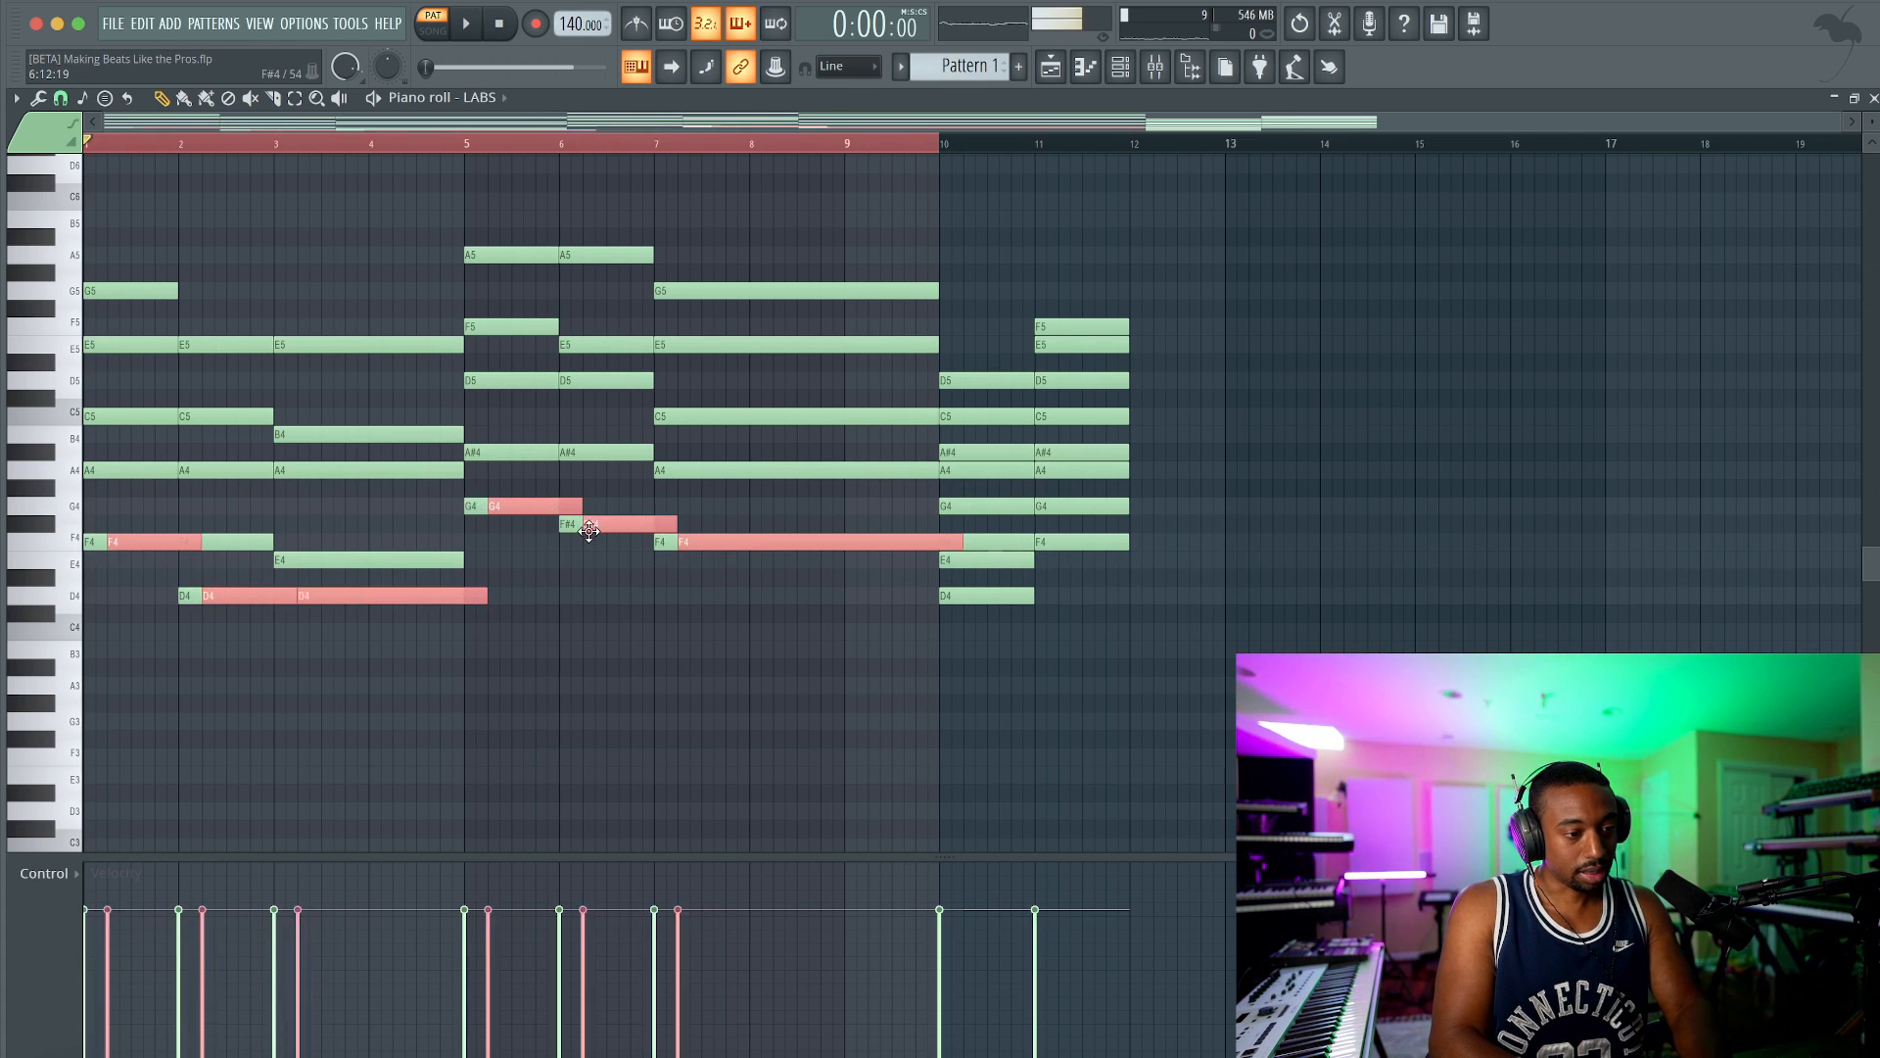
{"action": "key", "text": "ctrl+Down"}
{"action": "key", "text": "ctrl+d"}
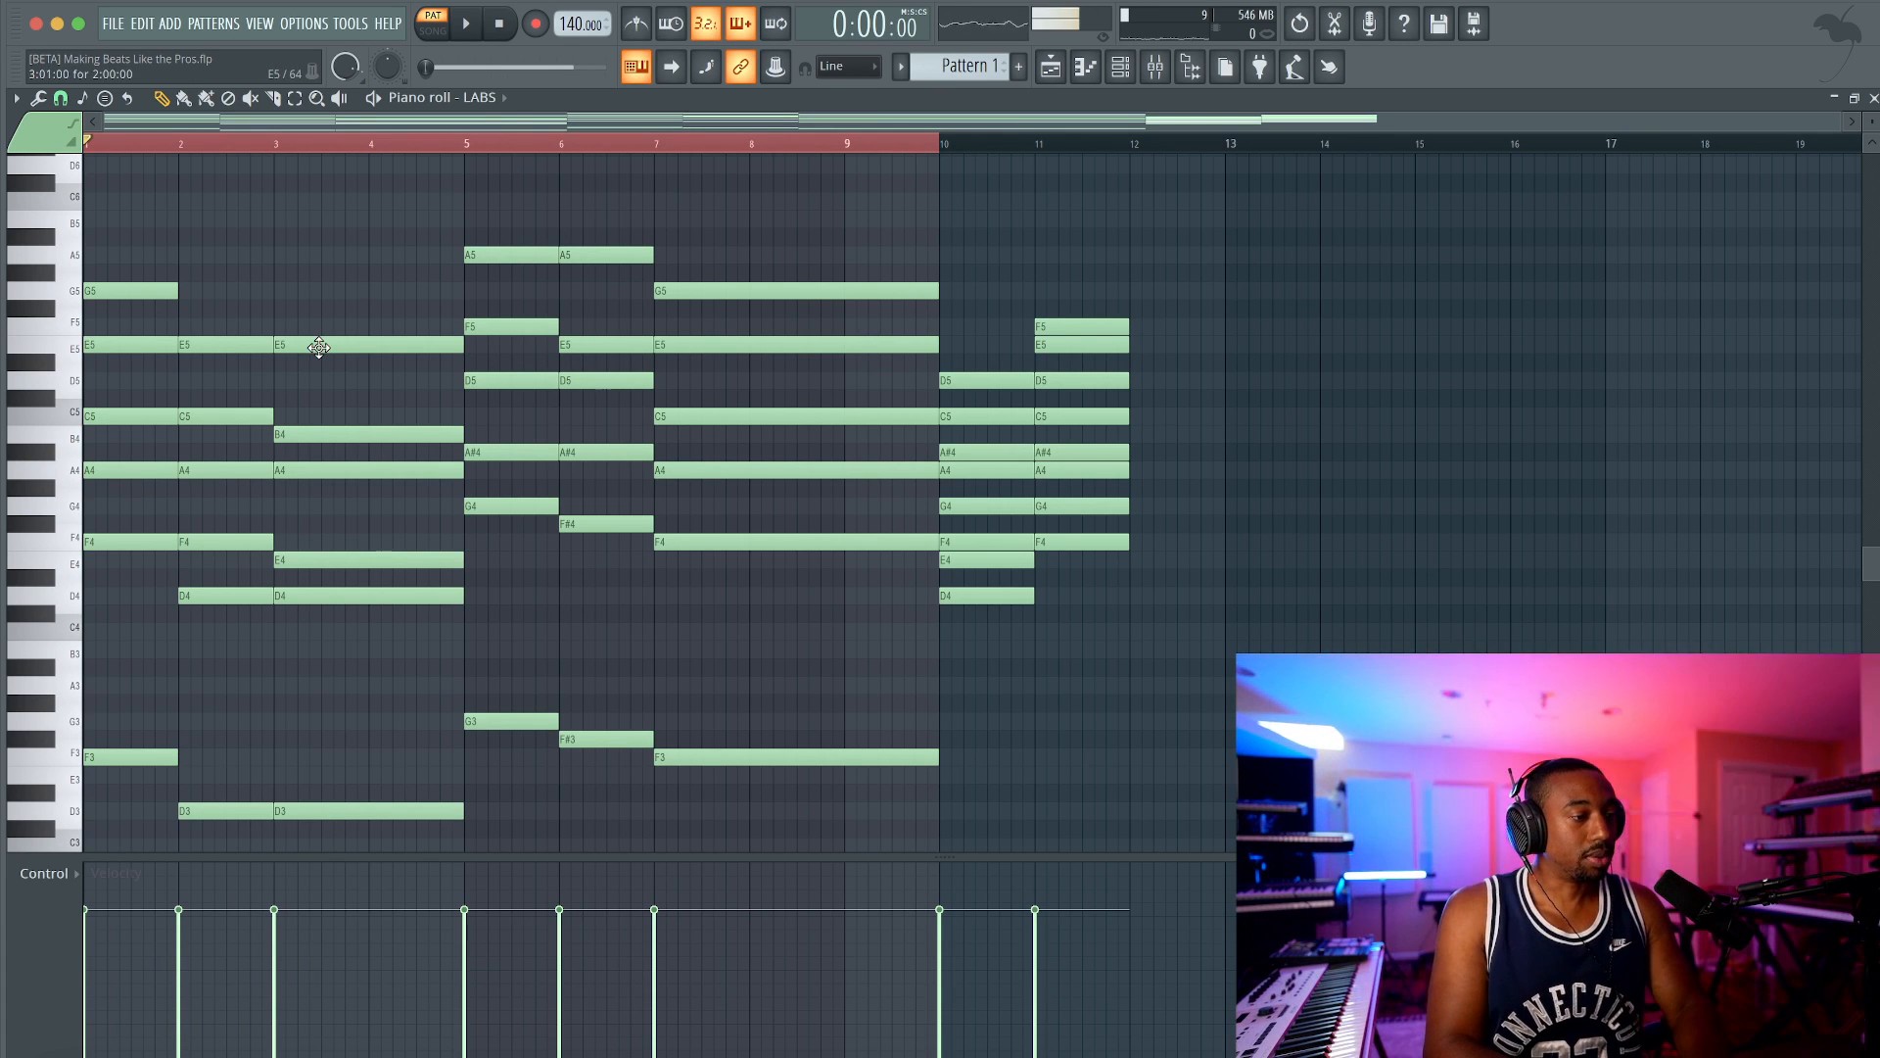
Step: Play the start of the progression to hear the added bass notes
{"action": "key", "text": "space"}
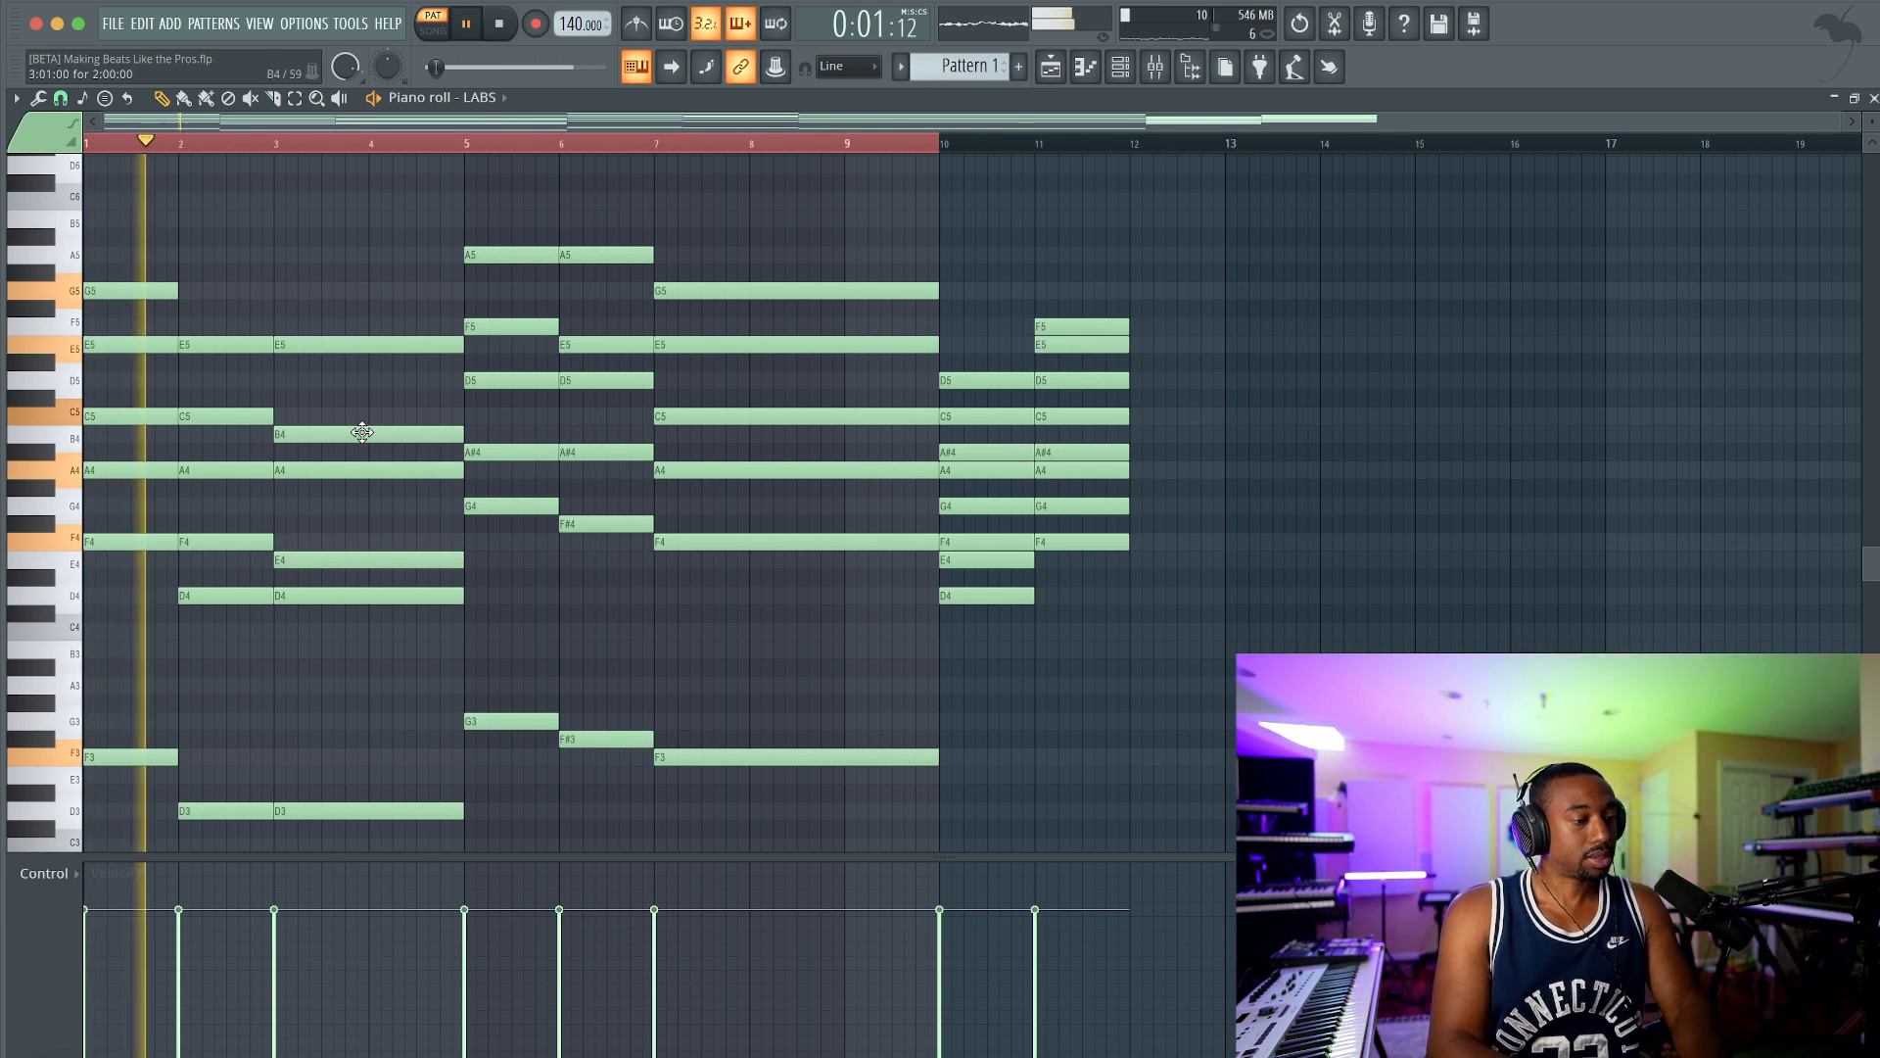
{"action": "scroll", "coordinate": [363, 432], "scroll_direction": "down", "scroll_amount": 3}
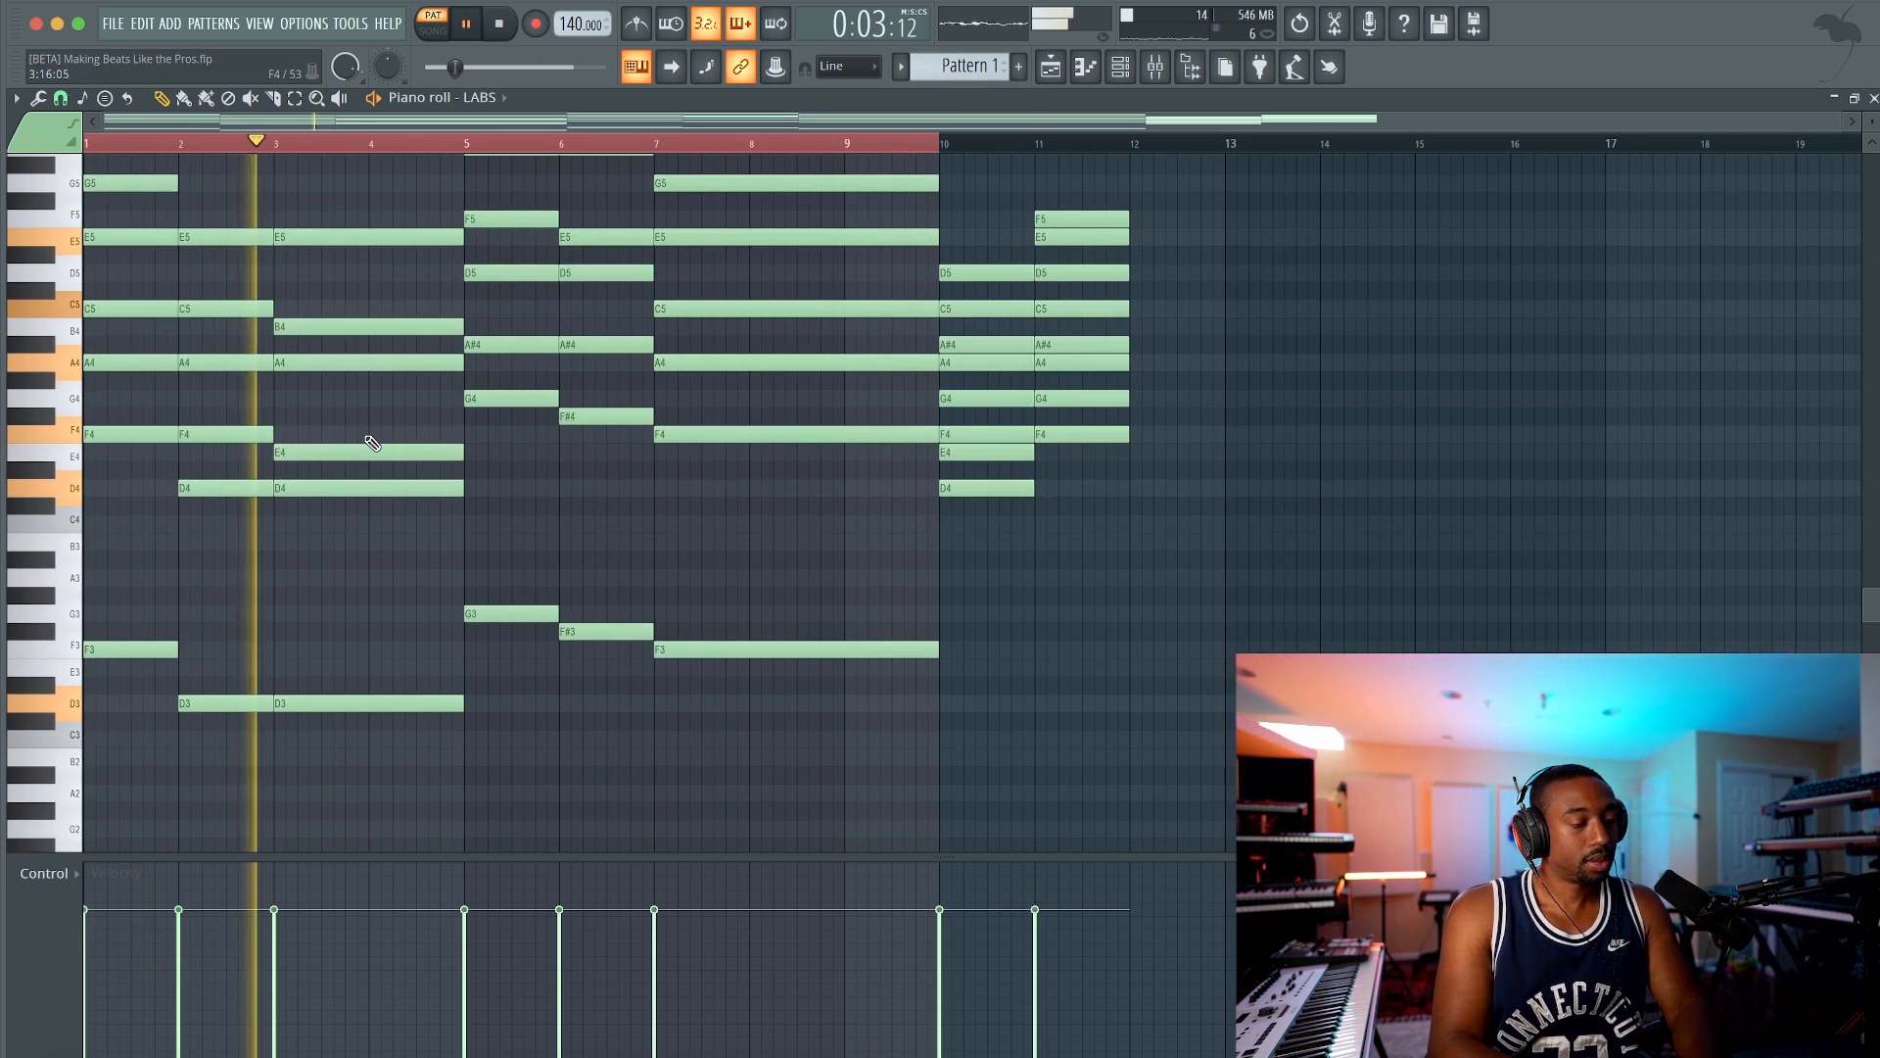
{"action": "scroll", "coordinate": [372, 444], "scroll_direction": "up", "scroll_amount": 2}
{"action": "key", "text": "space"}
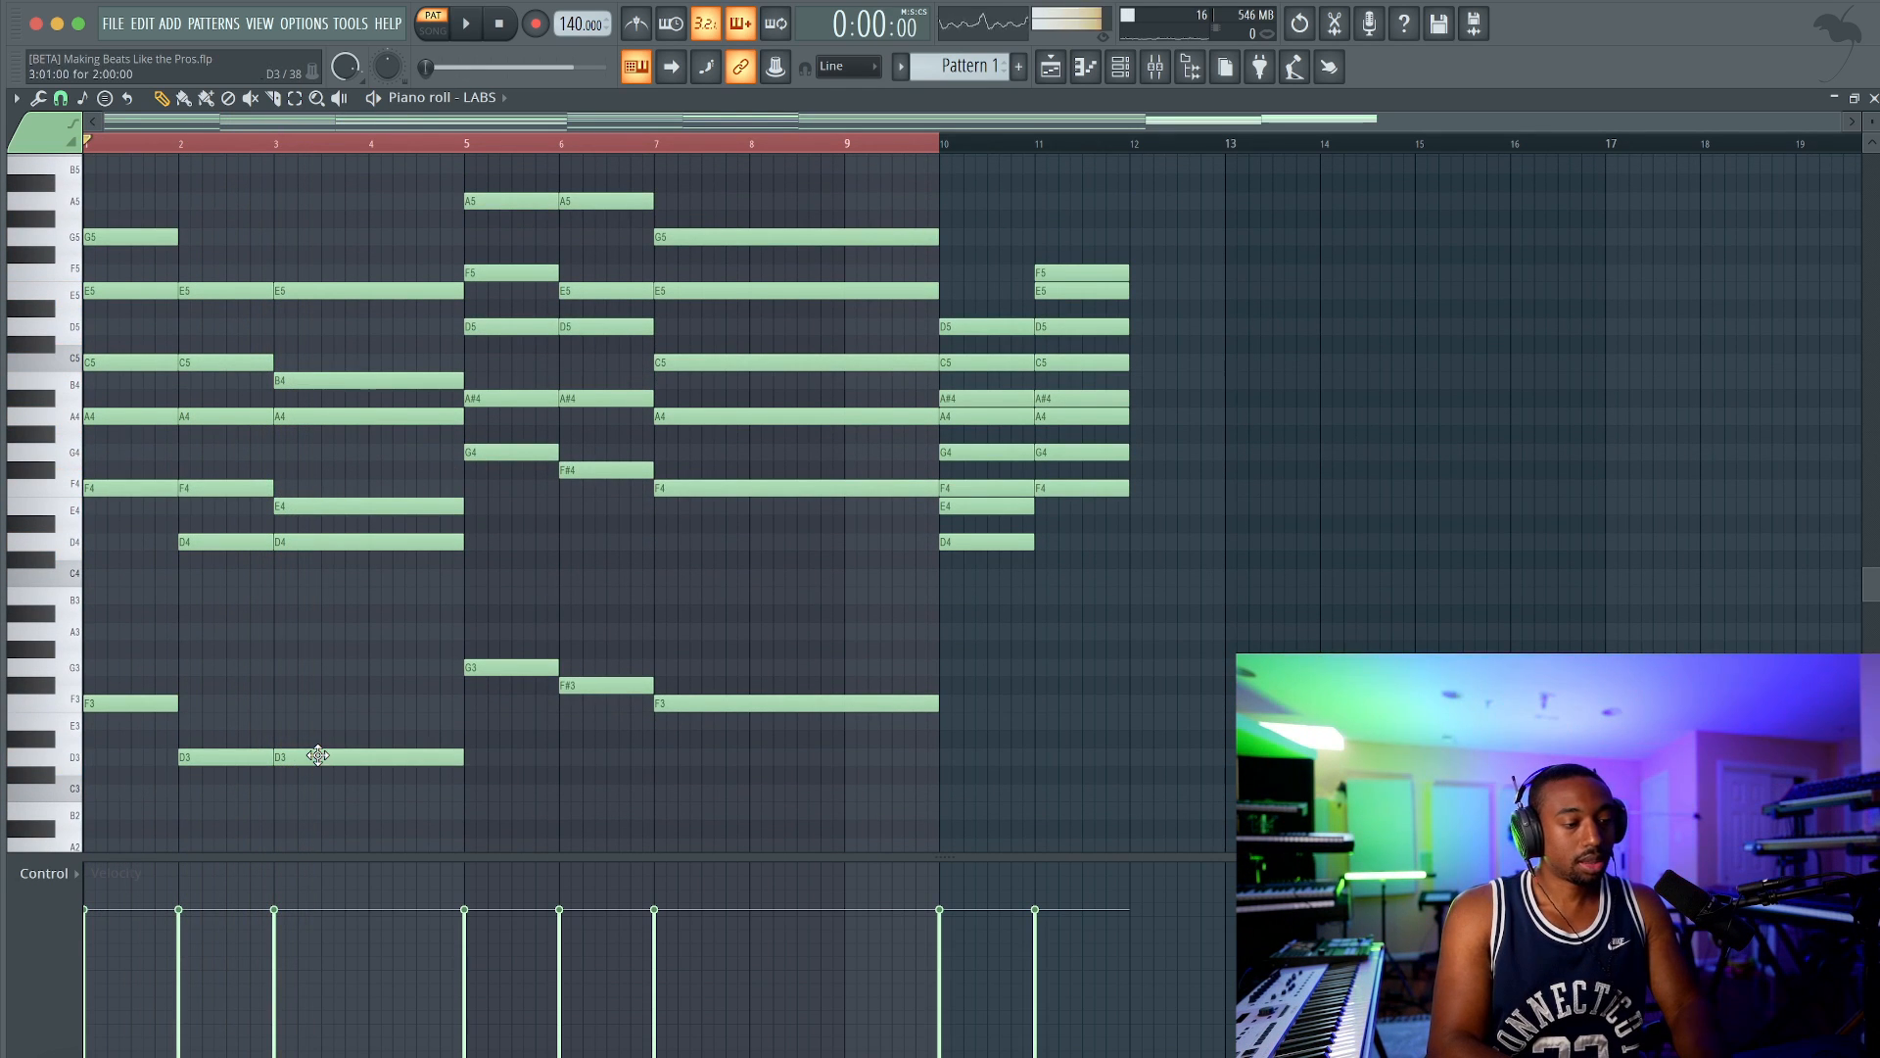
Step: Try D#3 as the bar 3 chord's bass note in place of D3 and play the progression
{"action": "left_click_drag", "start_coordinate": [318, 755], "coordinate": [299, 761]}
{"action": "key", "text": "space"}
{"action": "left_click", "coordinate": [255, 728], "text": "super"}
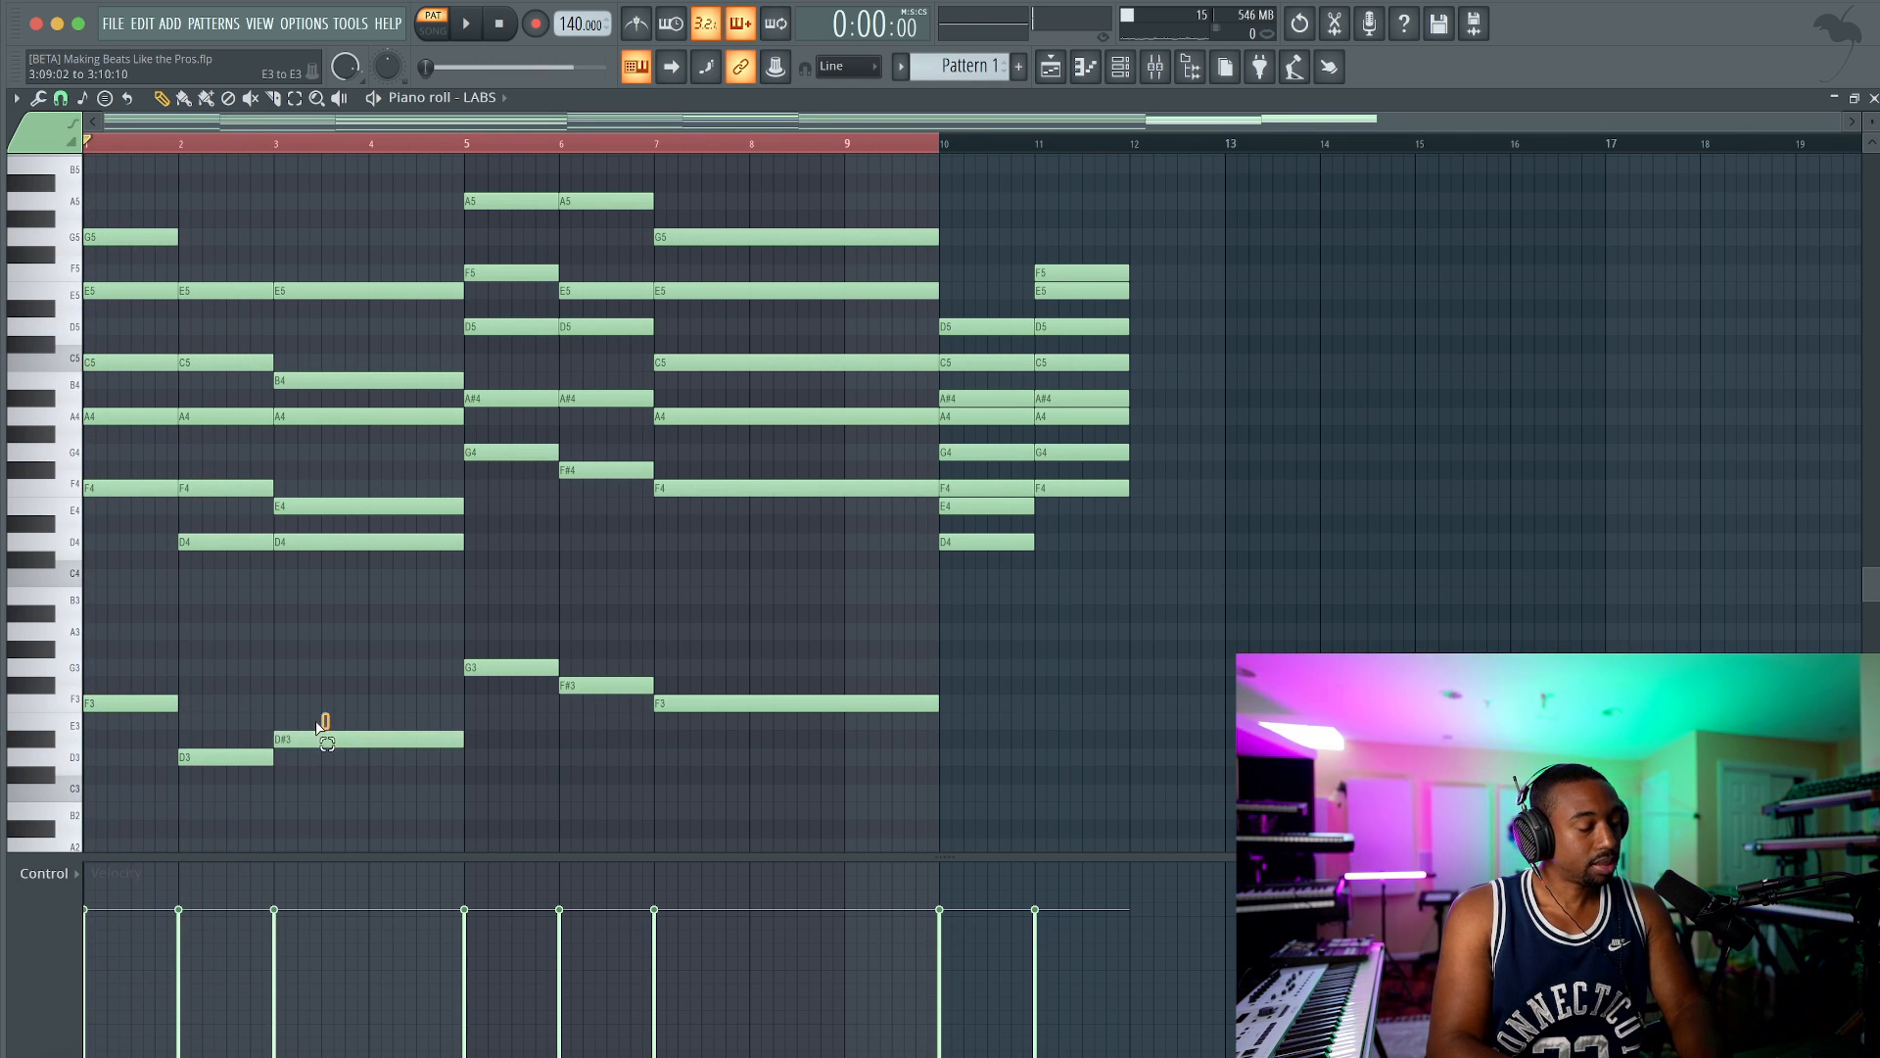
{"action": "left_click_drag", "start_coordinate": [316, 723], "coordinate": [295, 744]}
{"action": "left_click", "coordinate": [303, 761], "text": "super"}
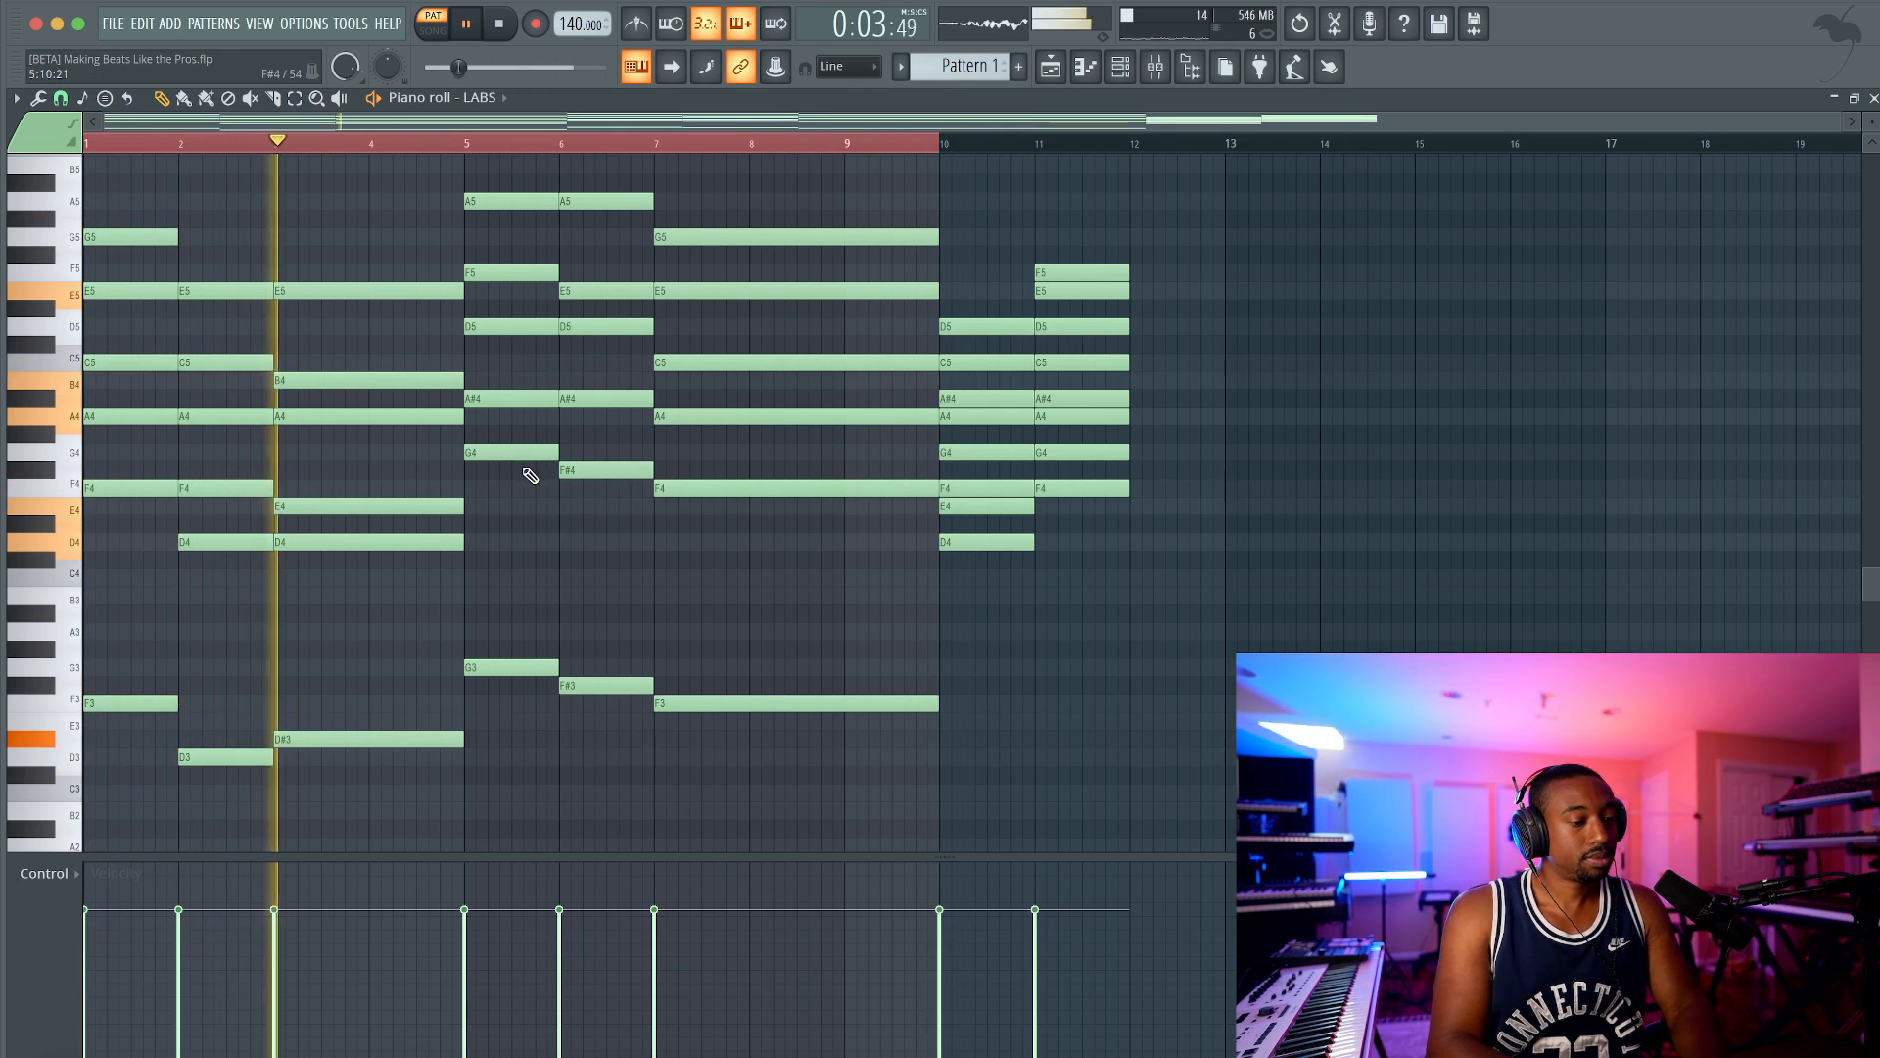
{"action": "key", "text": "space"}
Step: Try raising the bar 3 chord's D4 to D#4, delete its E4 and listen to the chord
{"action": "scroll", "coordinate": [380, 533], "scroll_direction": "up", "scroll_amount": 1}
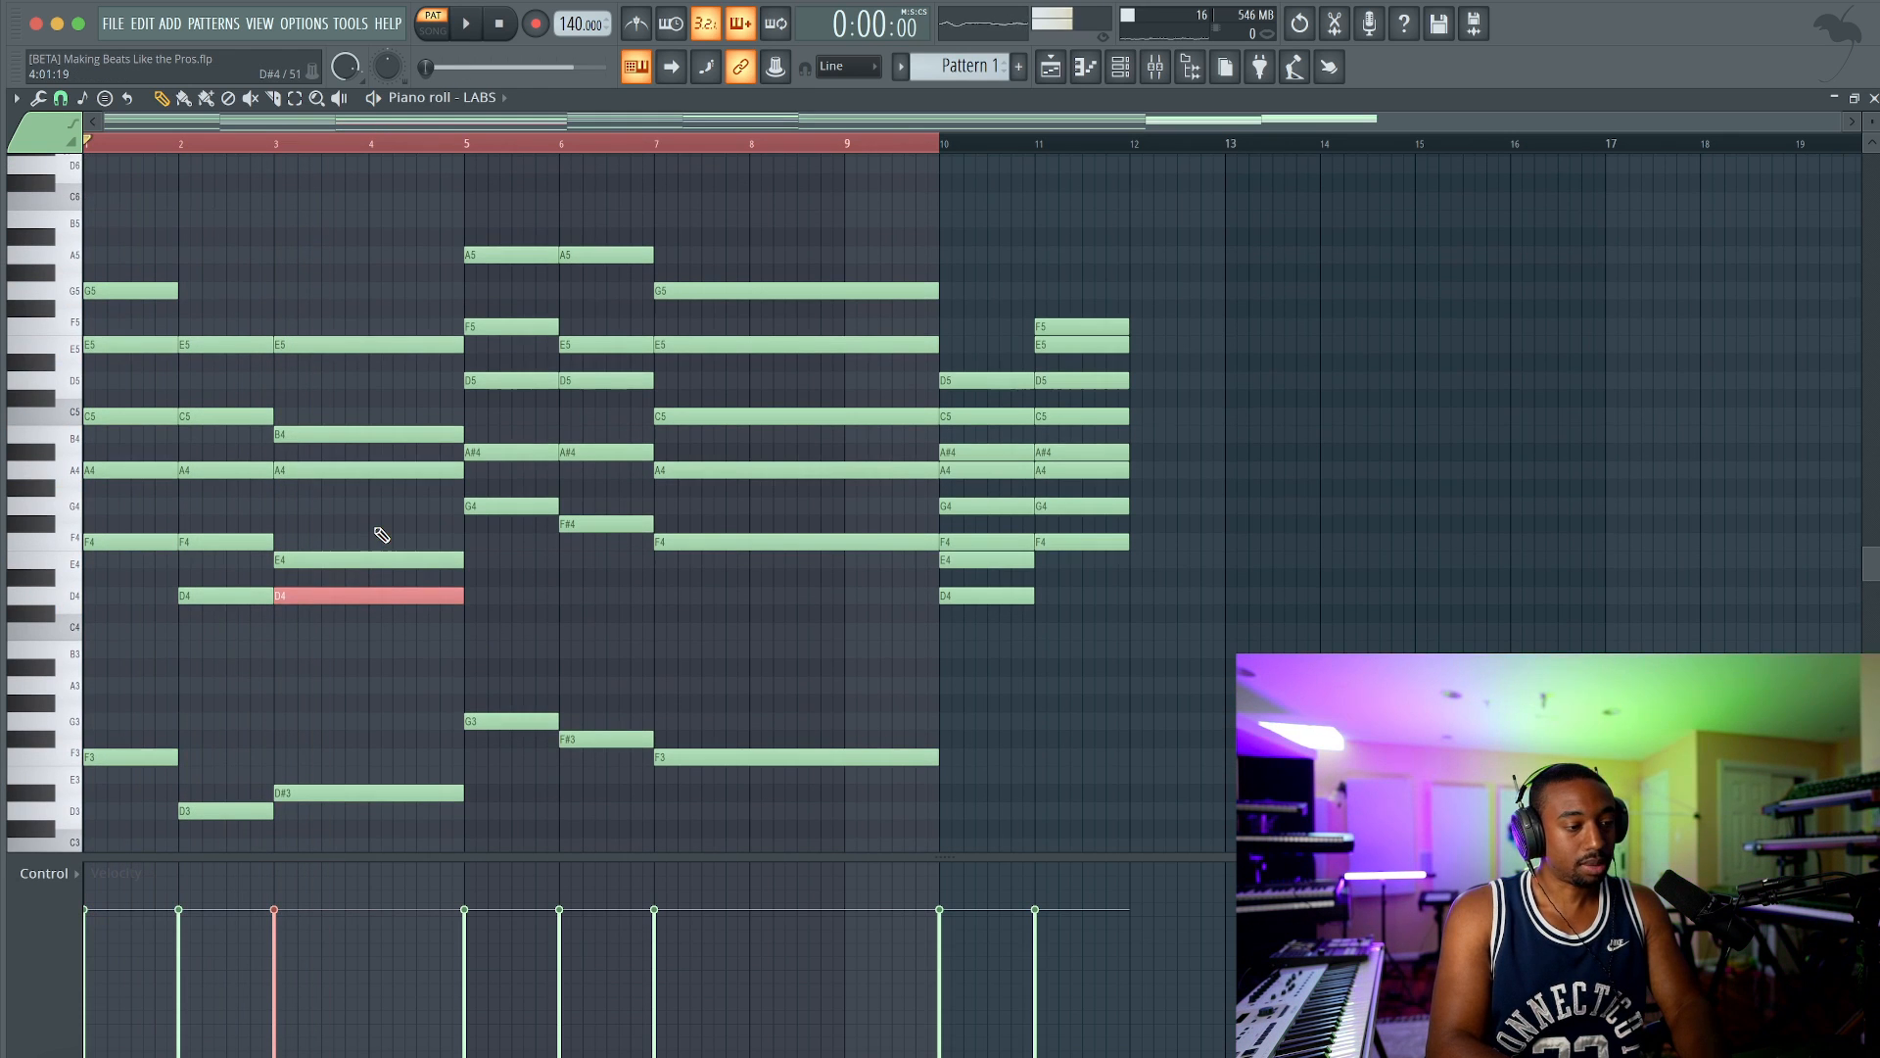
{"action": "key", "text": "space"}
{"action": "right_click", "coordinate": [356, 551]}
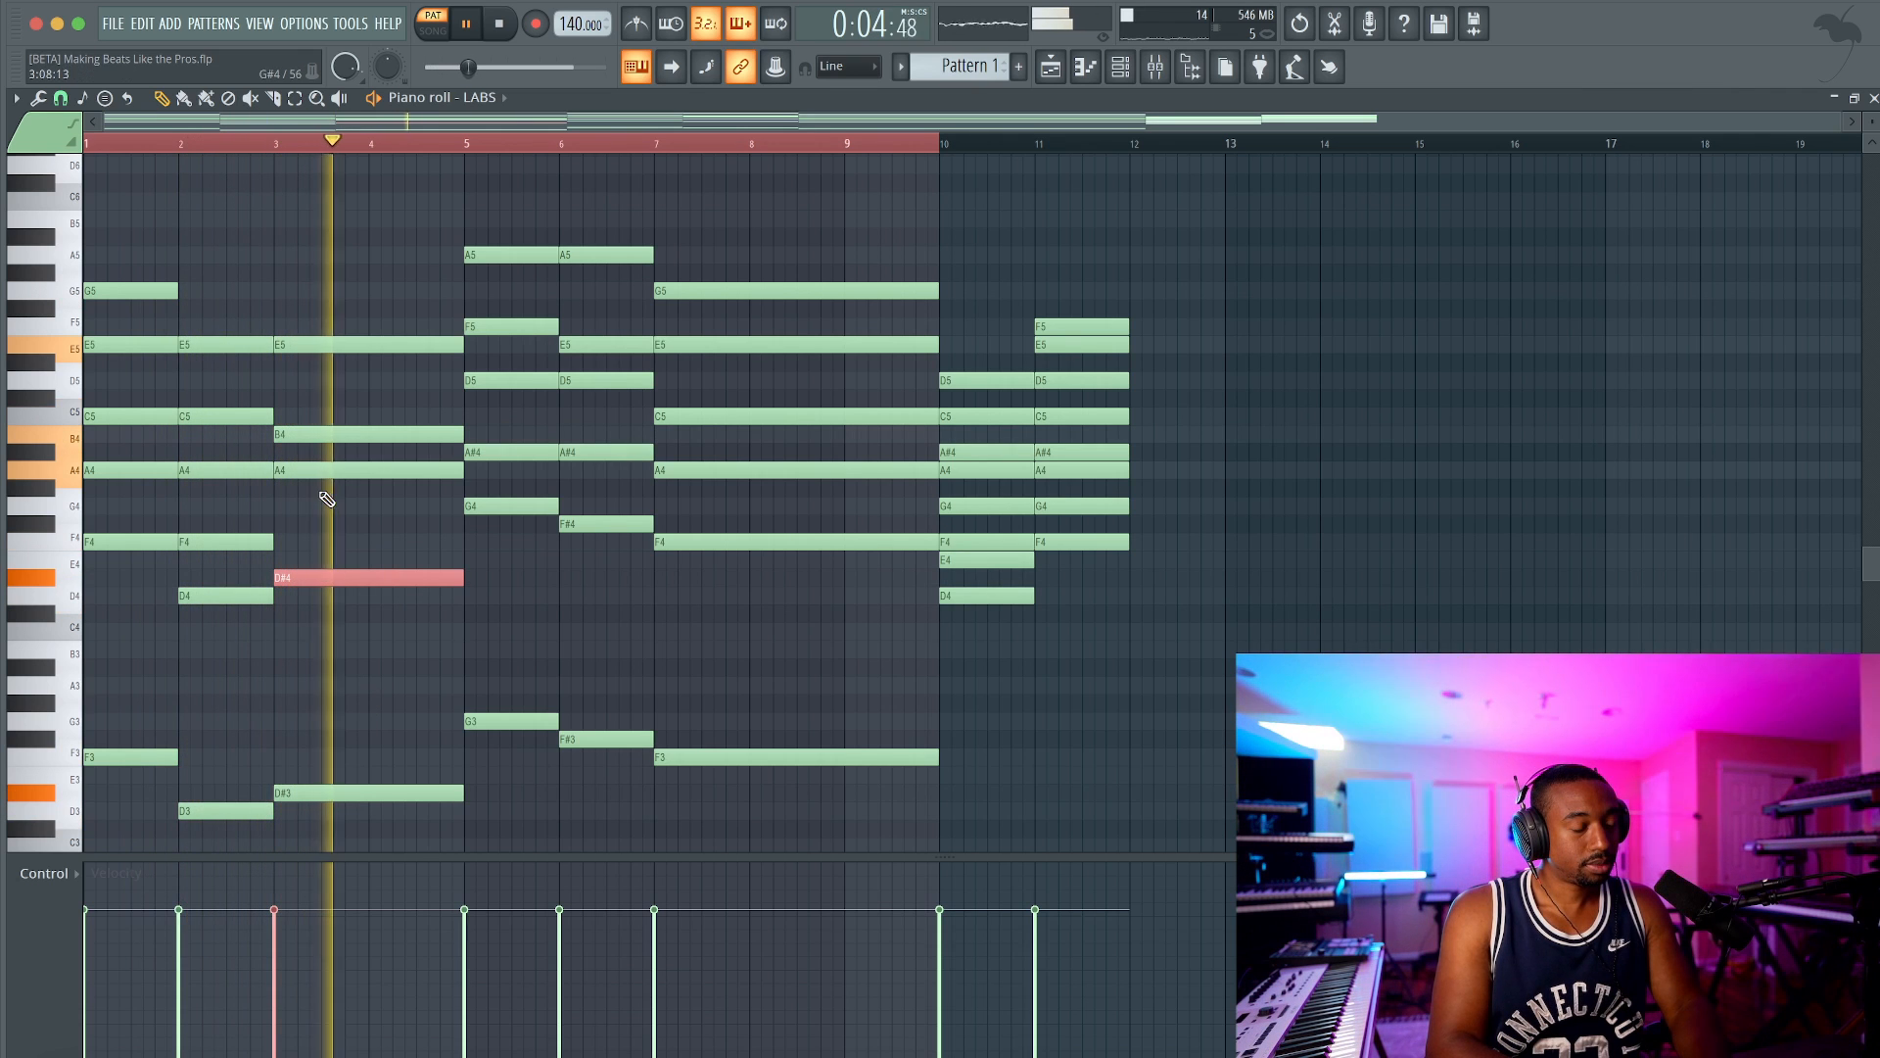
{"action": "key", "text": "space"}
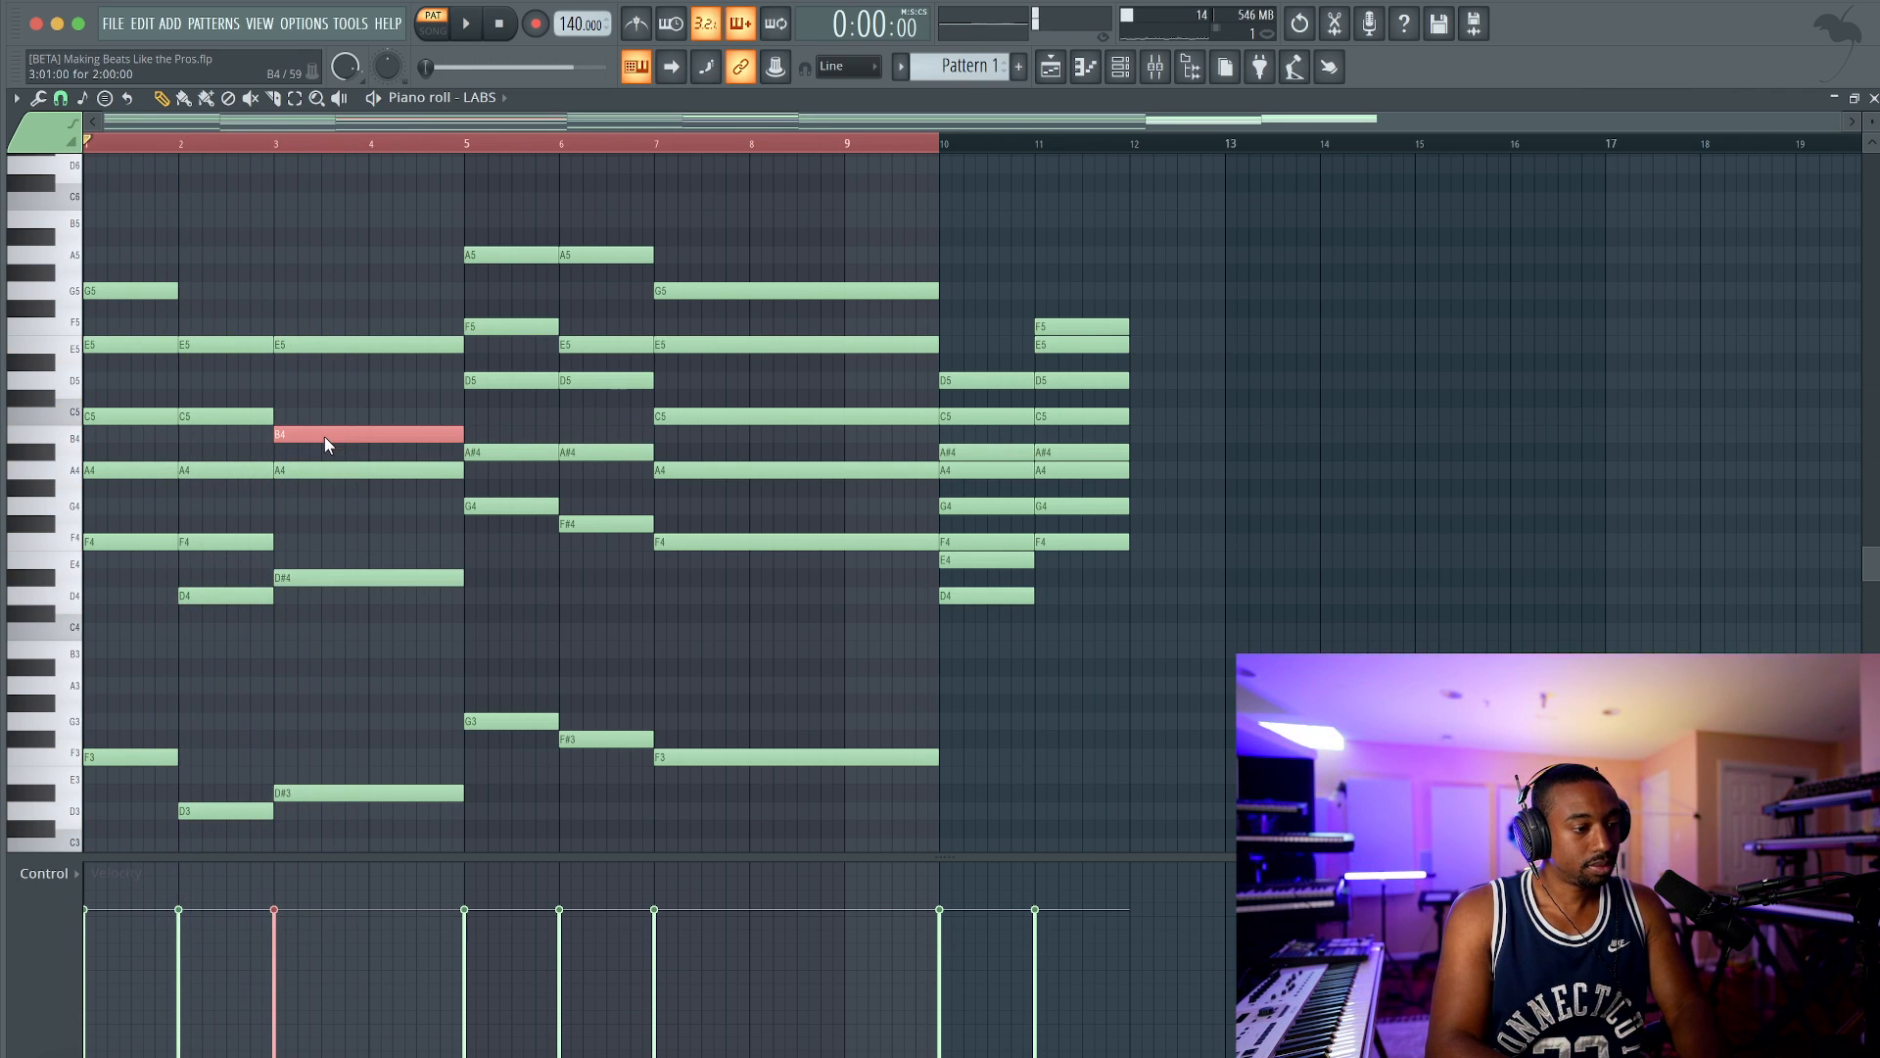
Step: Try raising the bar 3 chord's B4 to C5 and on to C#5, playing the progression to compare
{"action": "key", "text": "shift+Up"}
{"action": "key", "text": "space"}
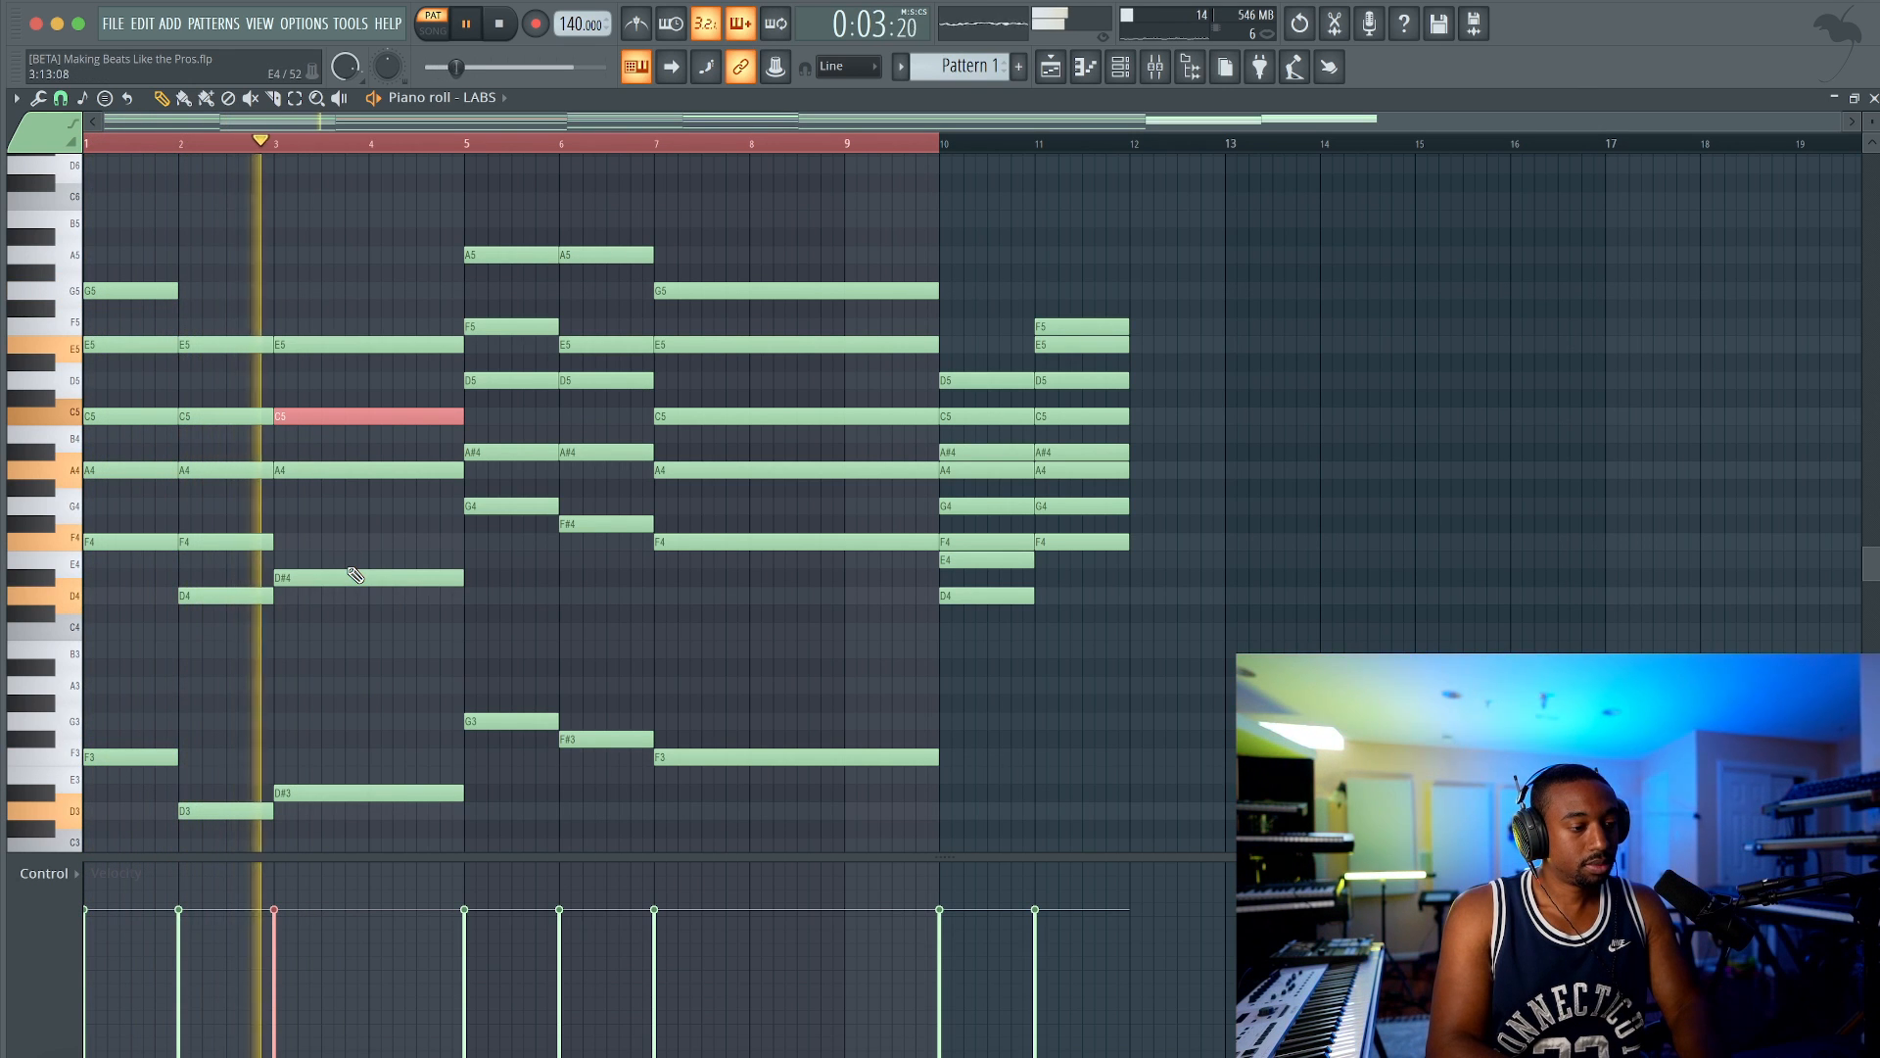
{"action": "key", "text": "shift+Up"}
{"action": "key", "text": "space"}
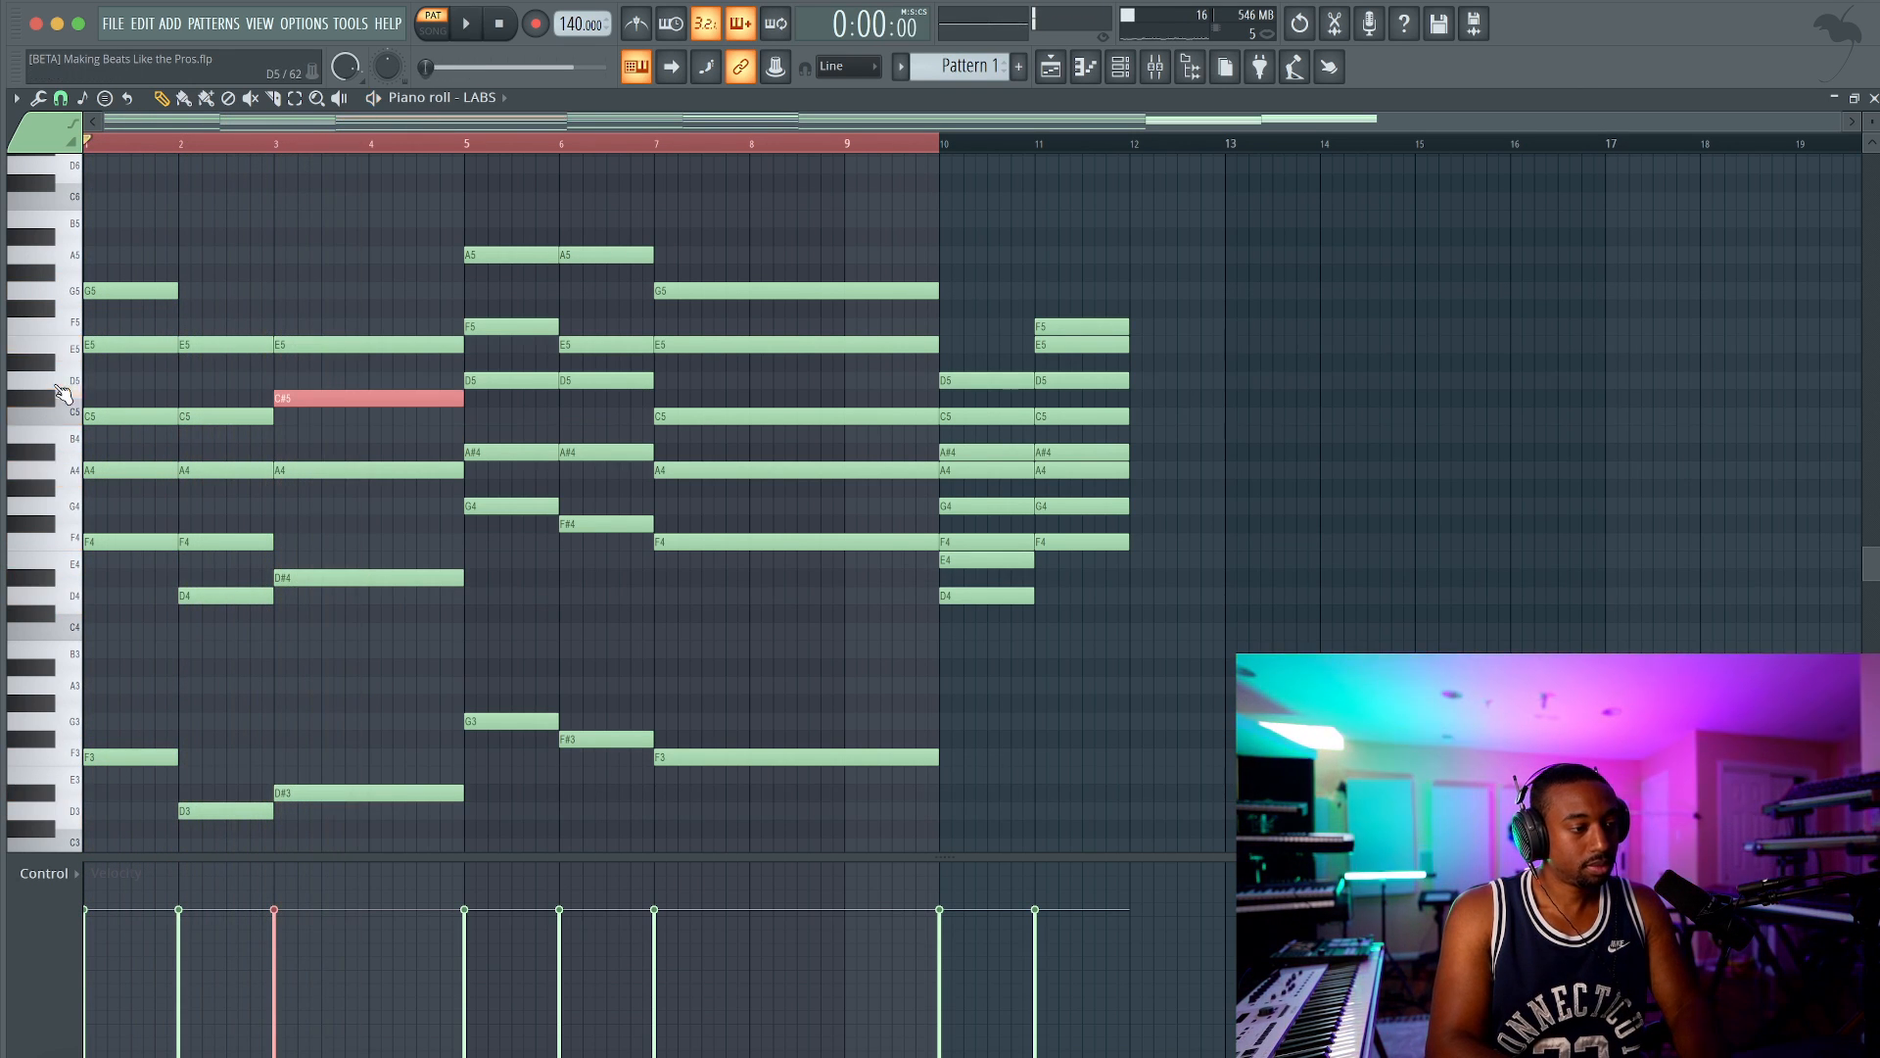
{"action": "key", "text": "space"}
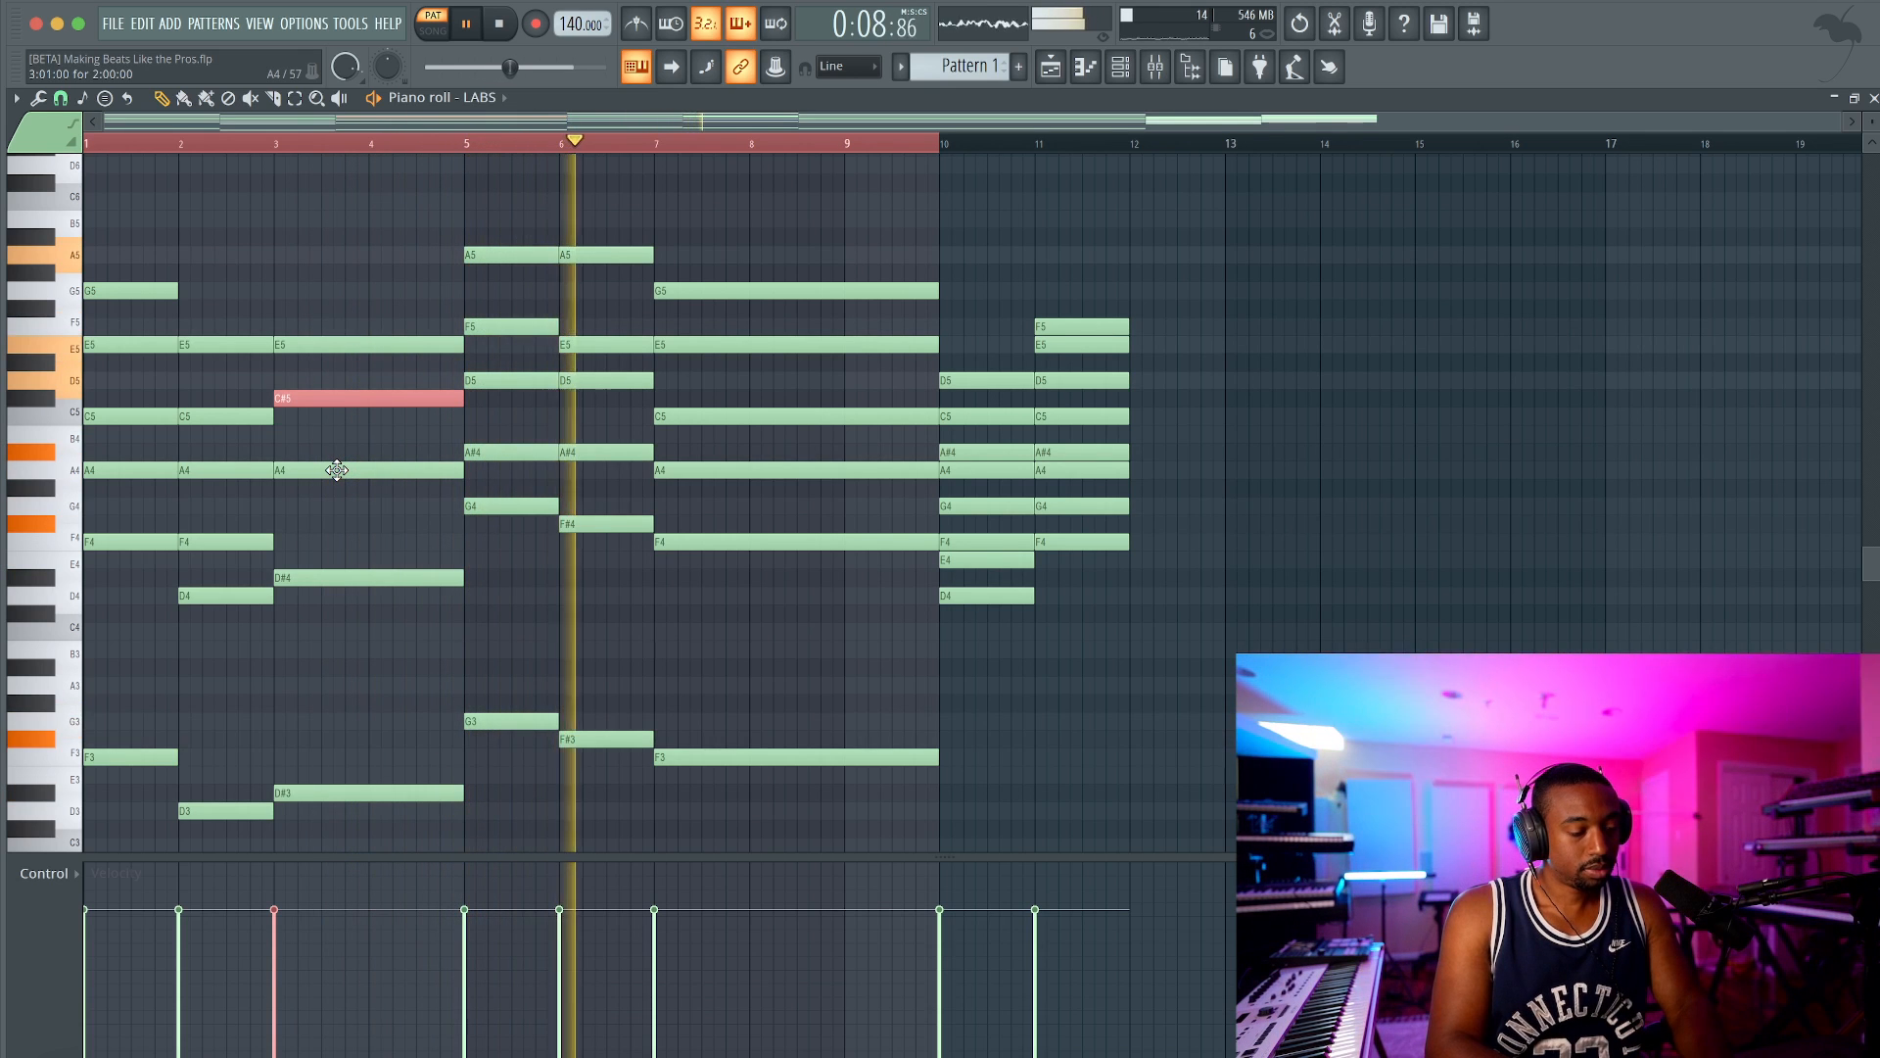
Step: Undo all the experimental note changes to the bar 3 chord, clear the selection and stop playback
{"action": "key", "text": "ctrl+z"}
{"action": "key", "text": "ctrl+z"}
{"action": "key", "text": "ctrl+z"}
{"action": "key", "text": "ctrl+z"}
{"action": "key", "text": "ctrl+z"}
{"action": "key", "text": "ctrl+z"}
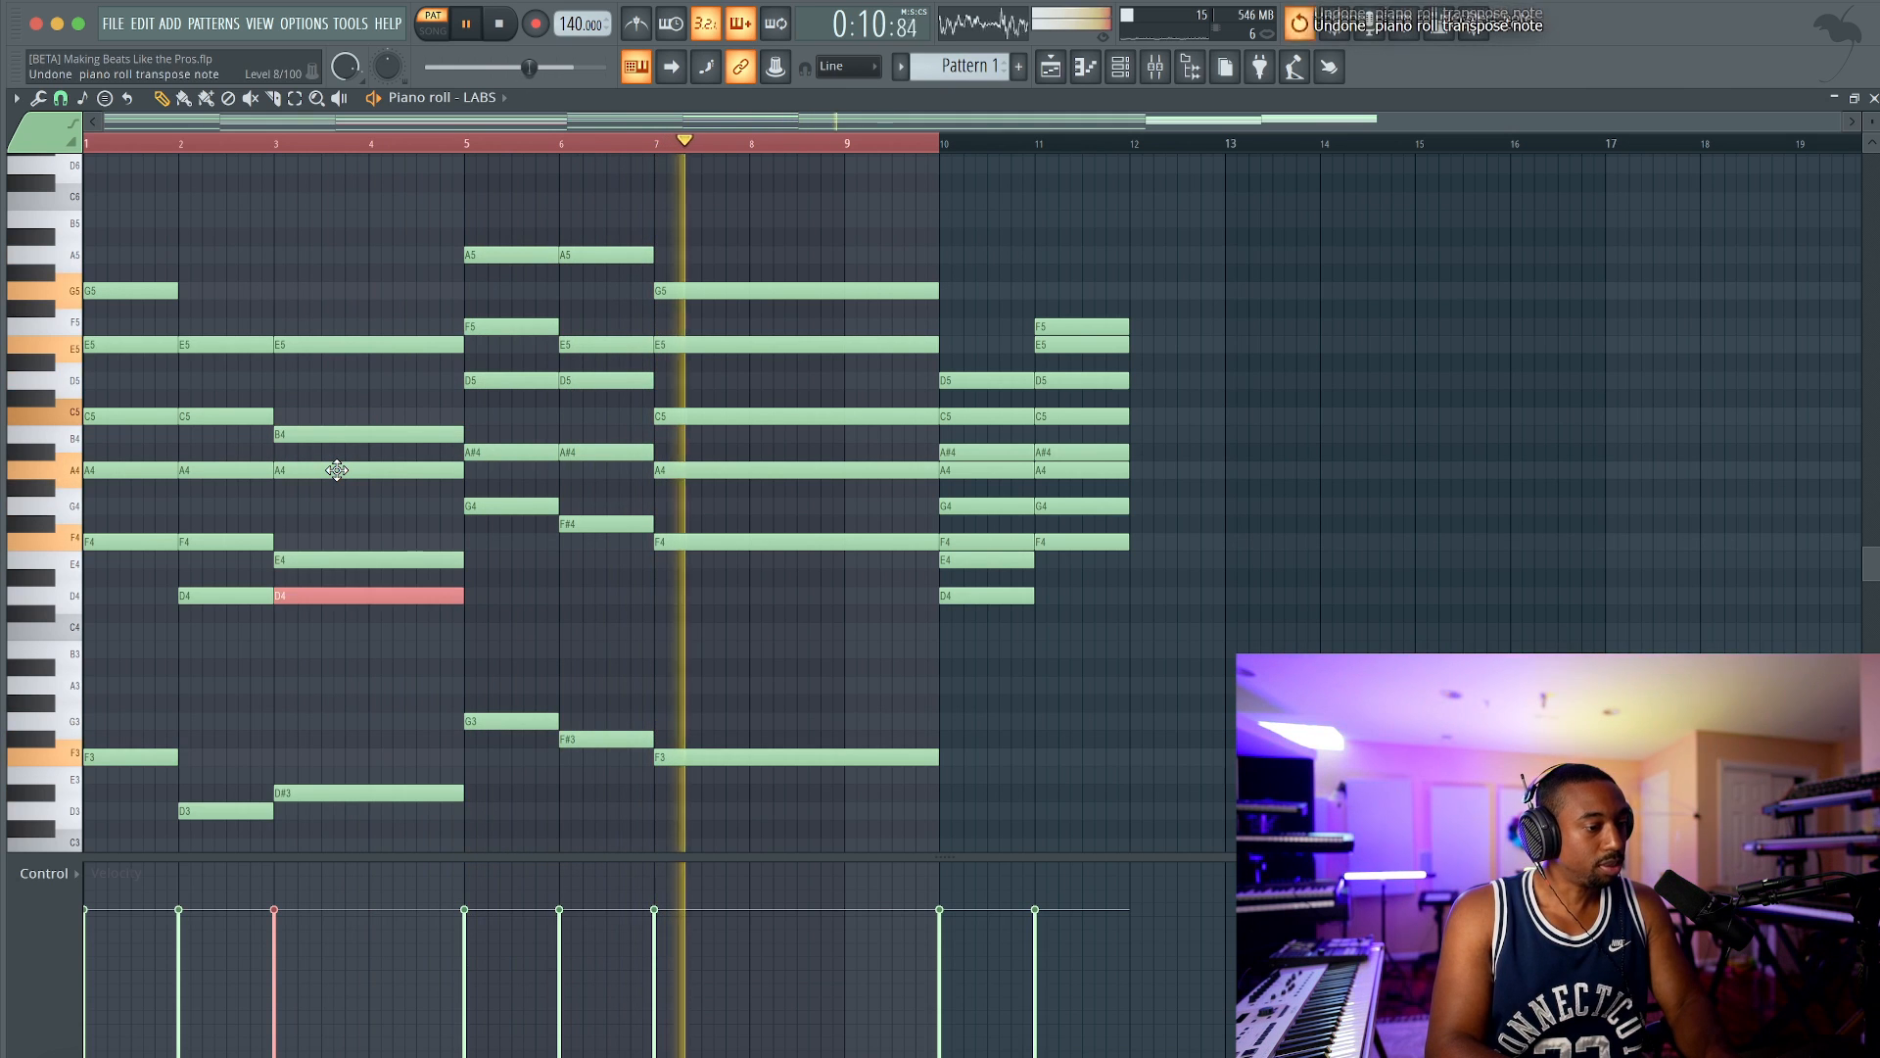
{"action": "key", "text": "ctrl+z"}
{"action": "key", "text": "ctrl+z"}
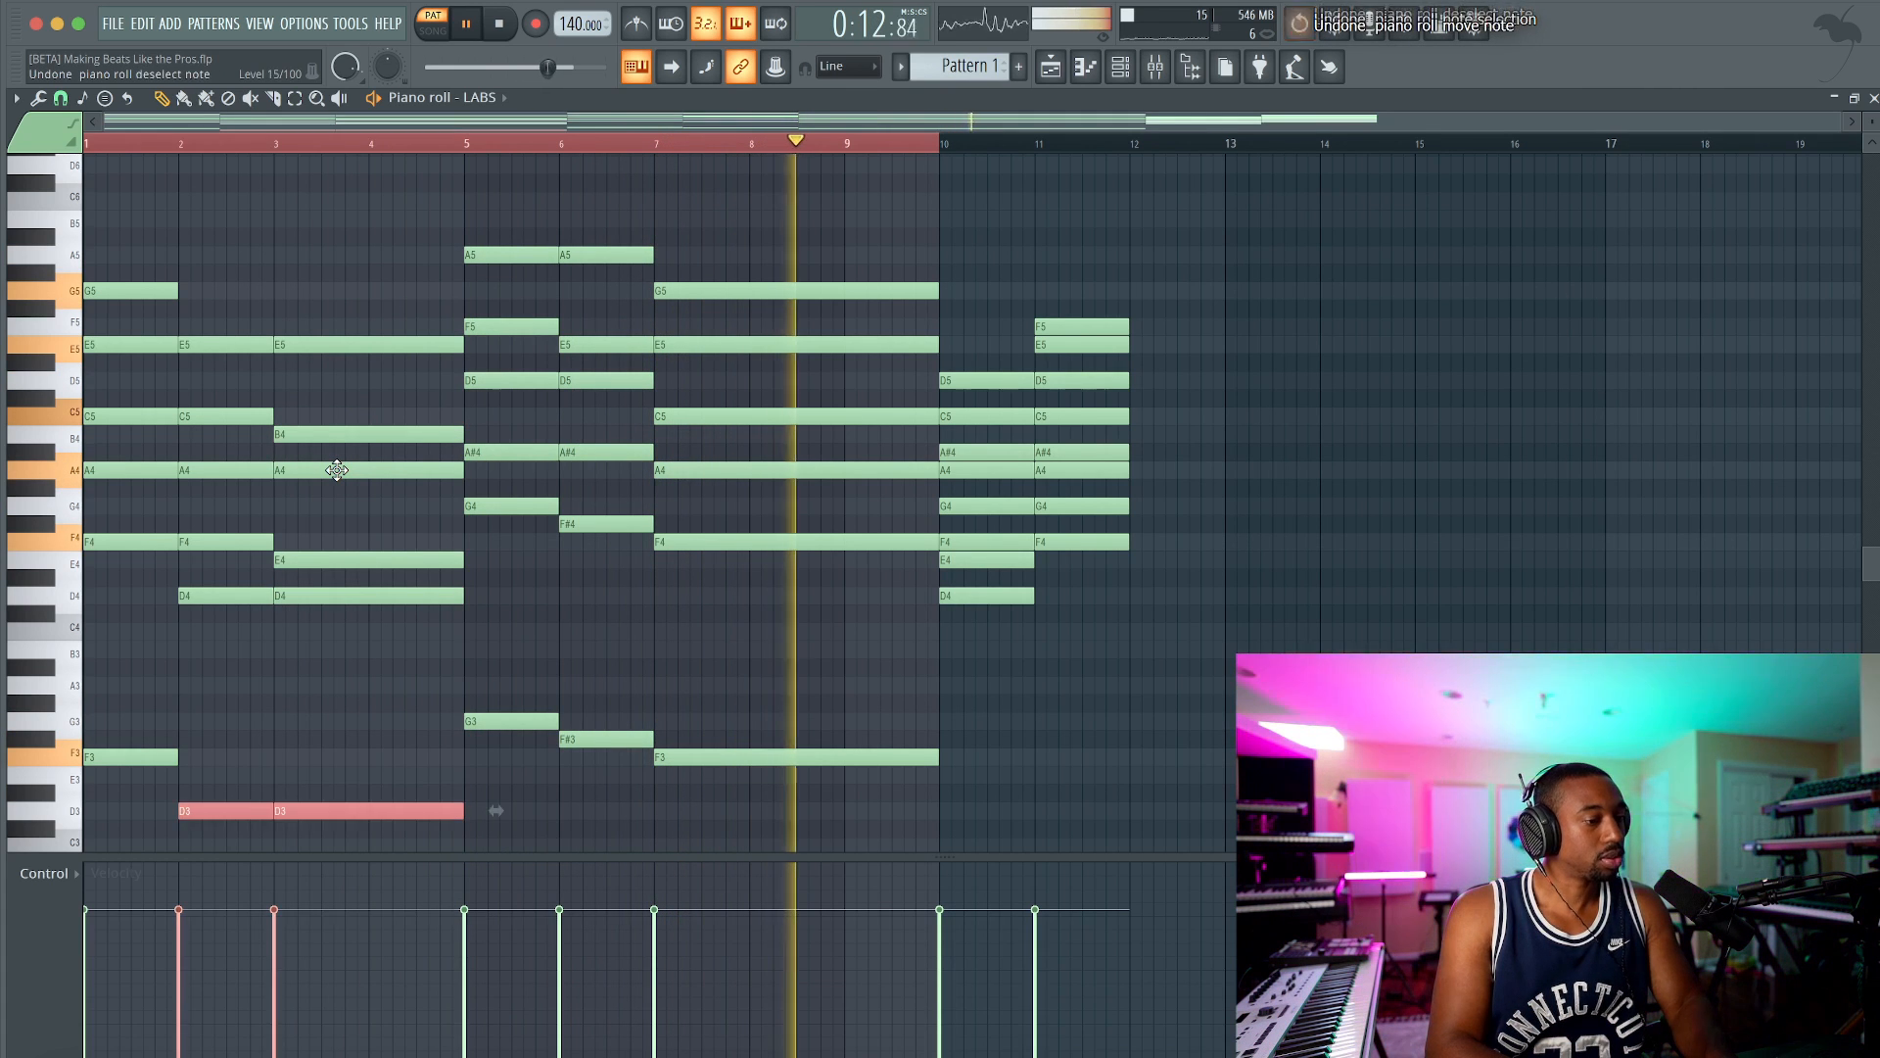
{"action": "key", "text": "ctrl+z"}
{"action": "left_click", "coordinate": [400, 629], "text": "ctrl"}
{"action": "key", "text": "space"}
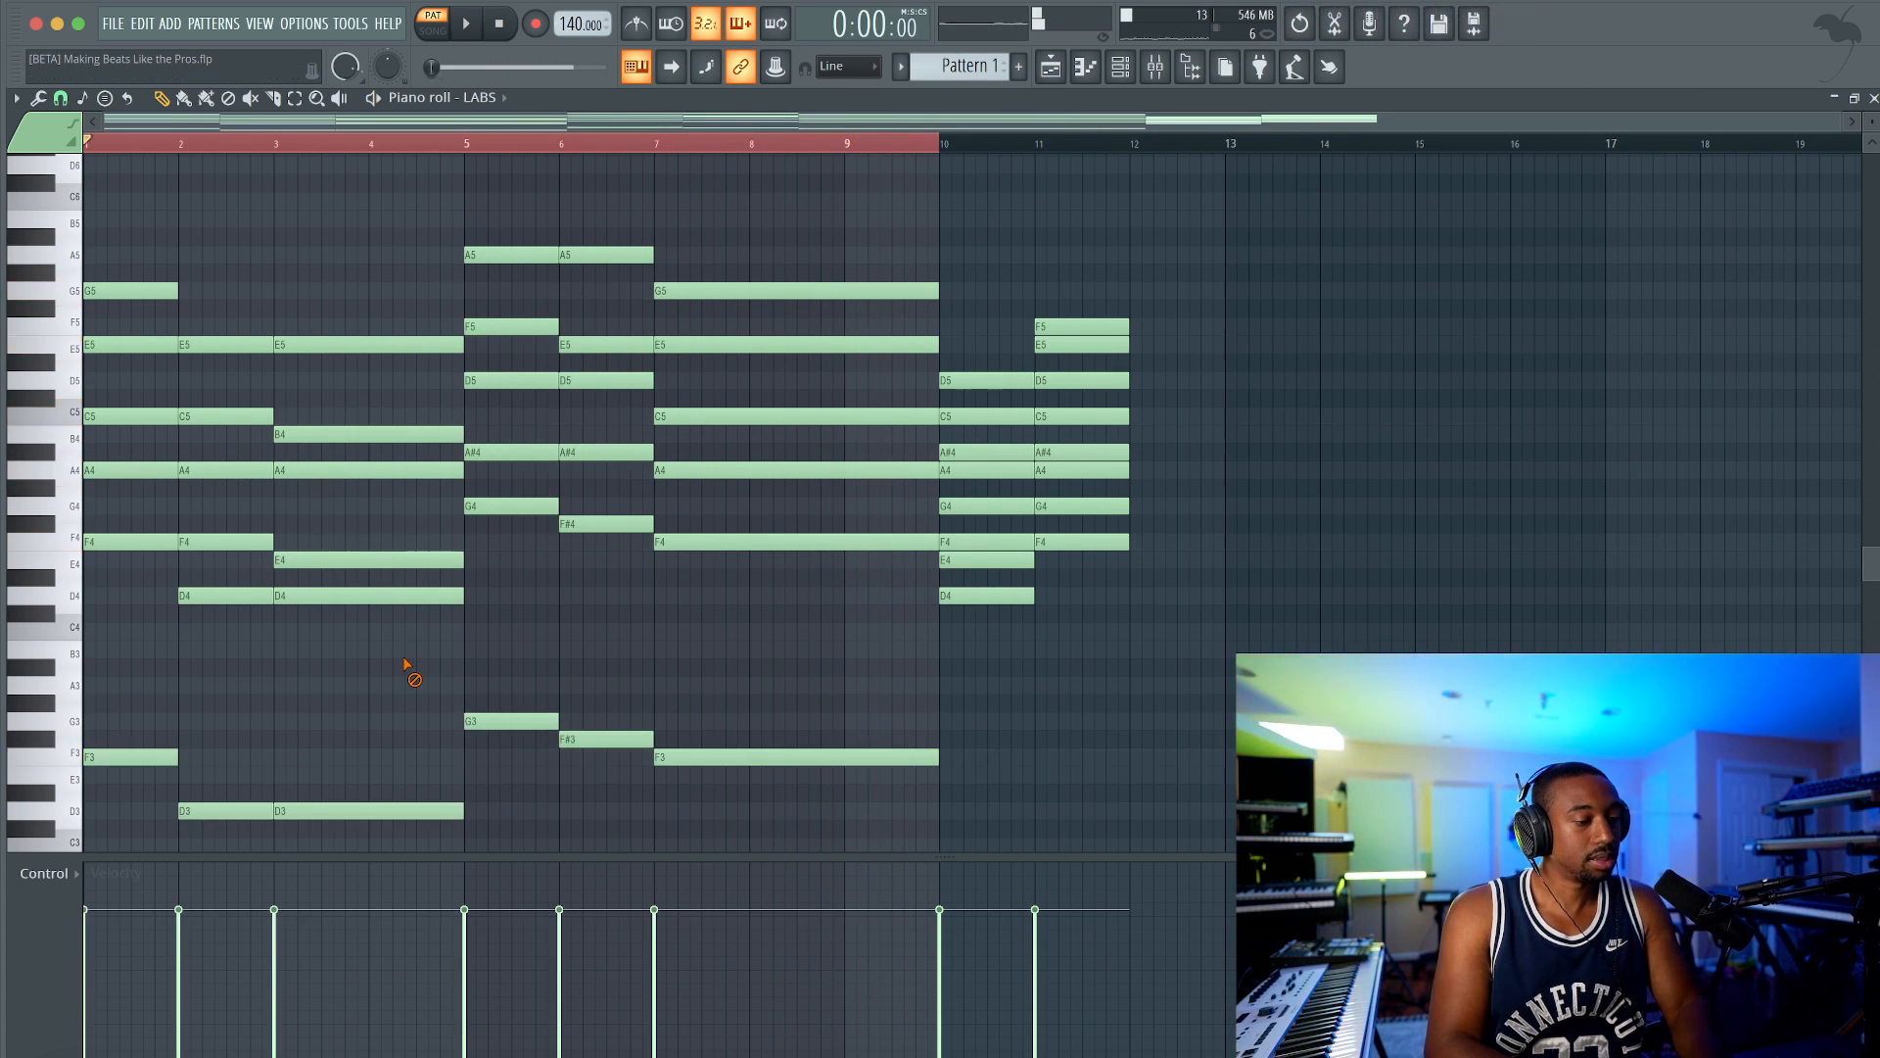
Step: Play the start of the restored progression in the maximized piano roll
{"action": "key", "text": "Return"}
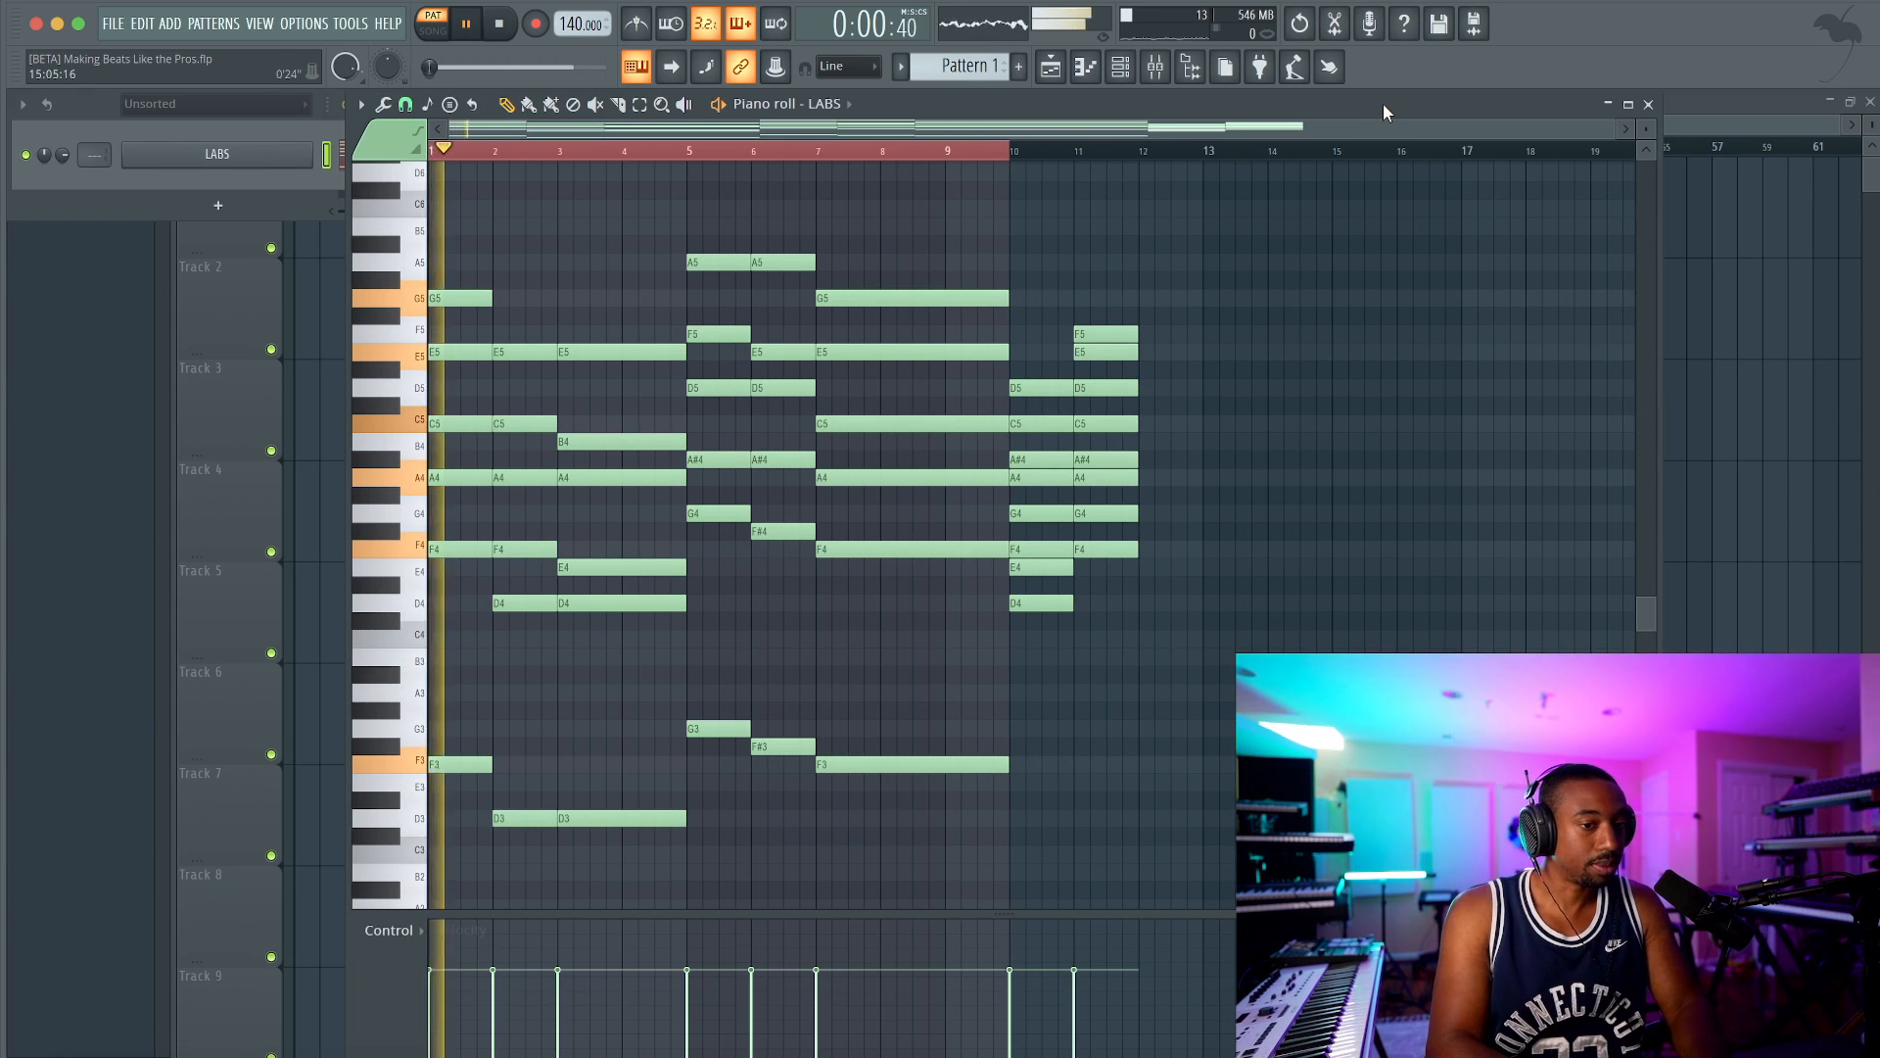
{"action": "double_click", "coordinate": [1383, 102]}
{"action": "scroll", "coordinate": [332, 344], "scroll_direction": "up", "scroll_amount": 1}
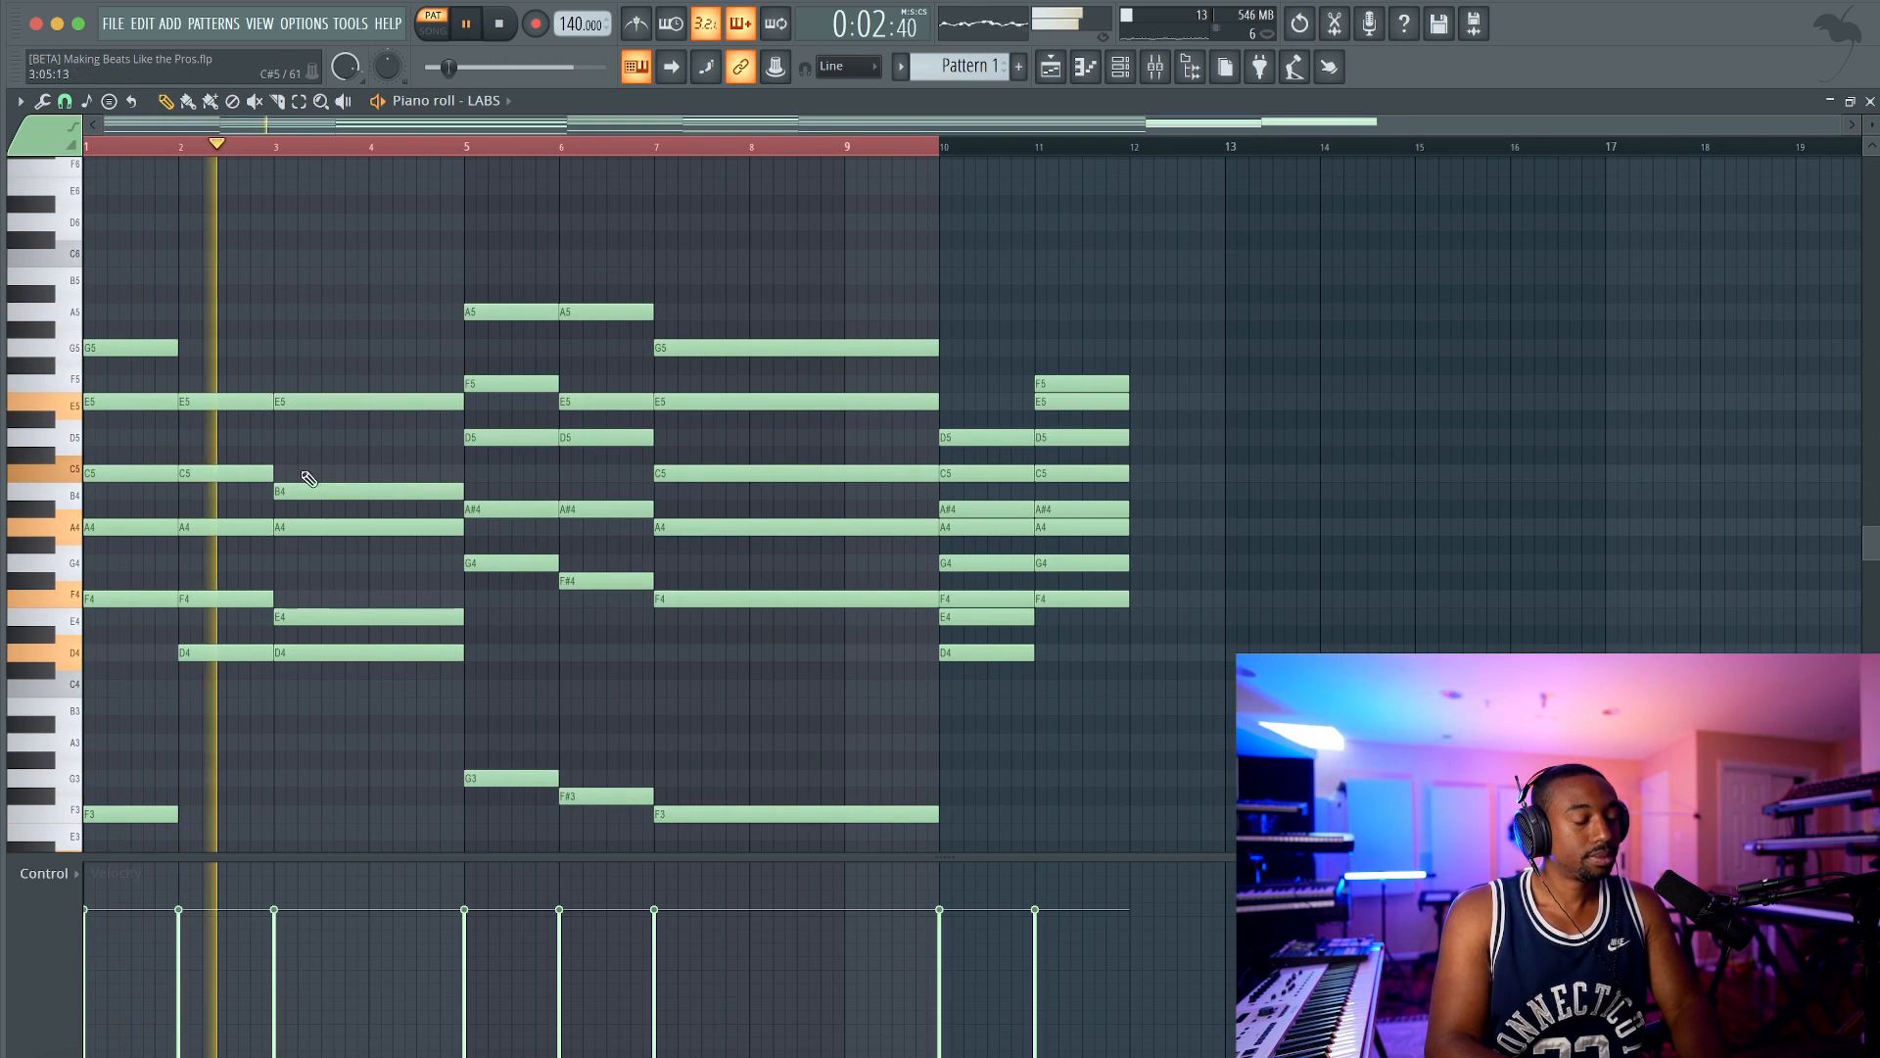
{"action": "key", "text": "space"}
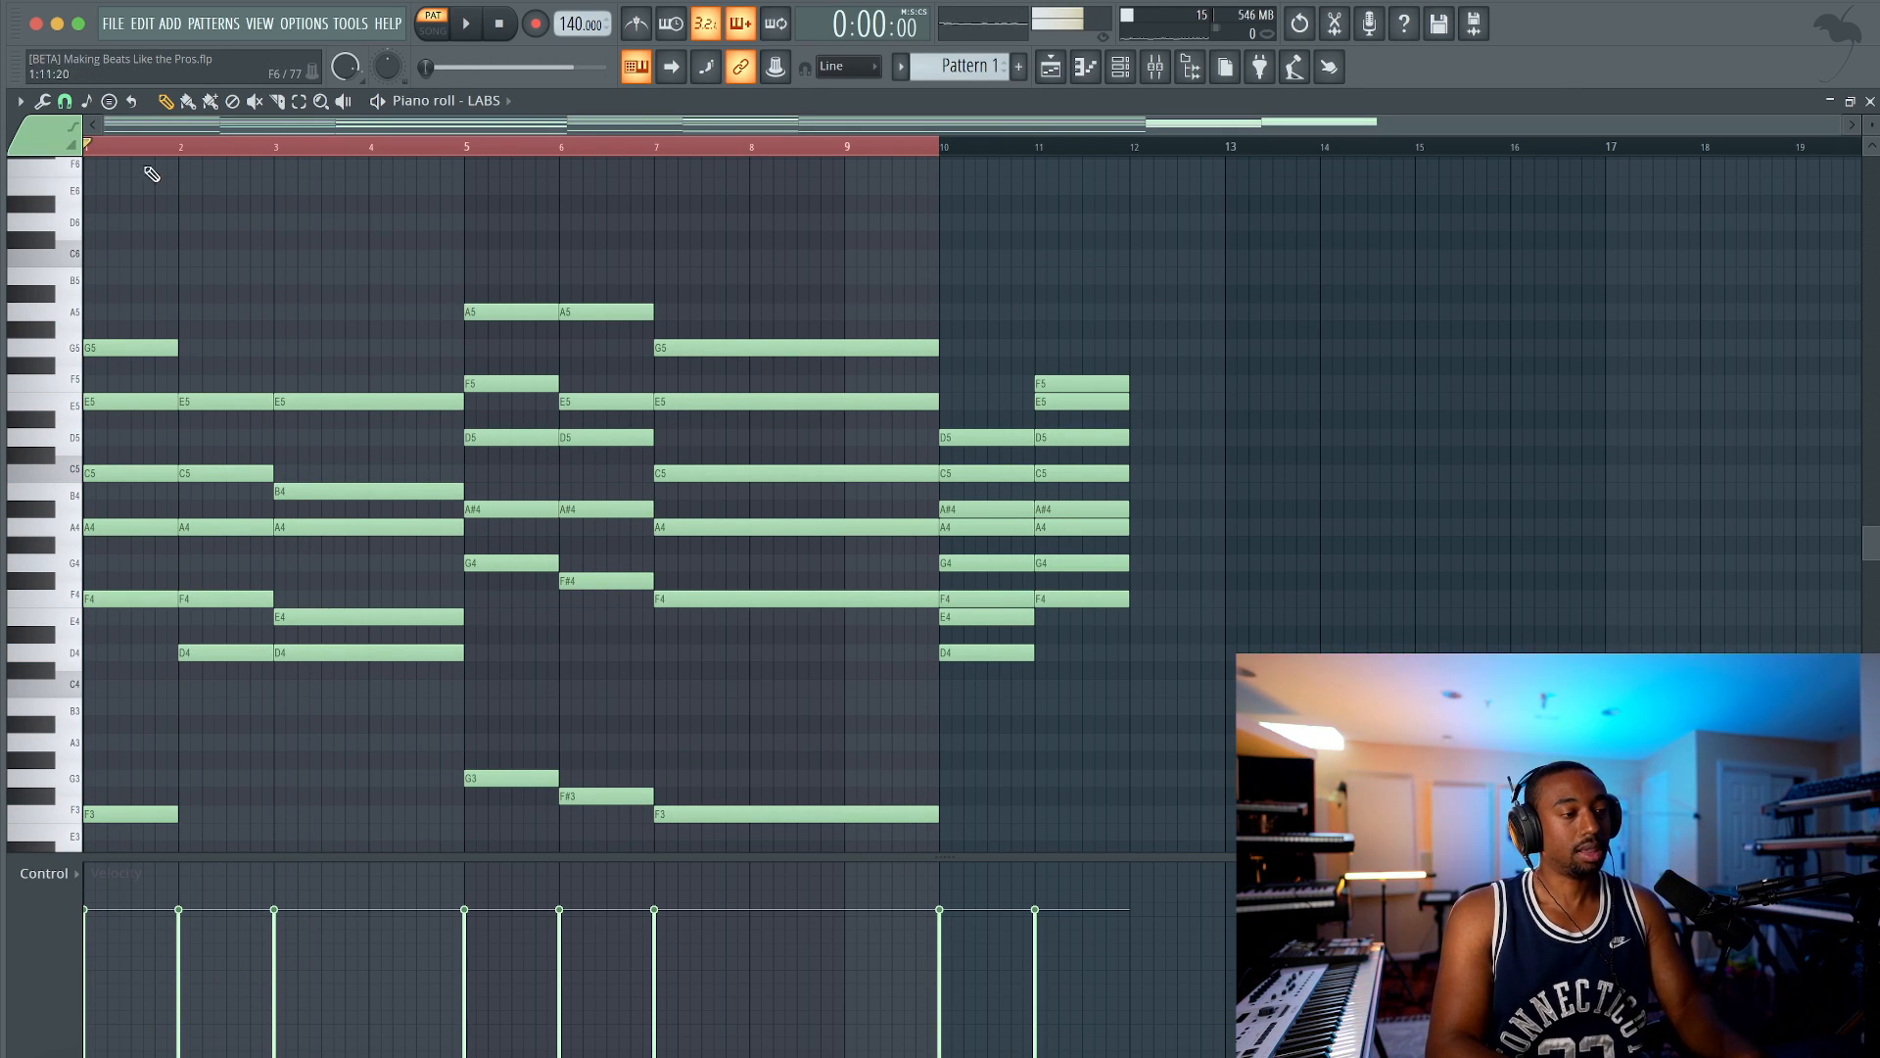
Step: Apply the Humanize script to the pattern's notes and play the start of the progression
{"action": "left_click", "coordinate": [44, 102]}
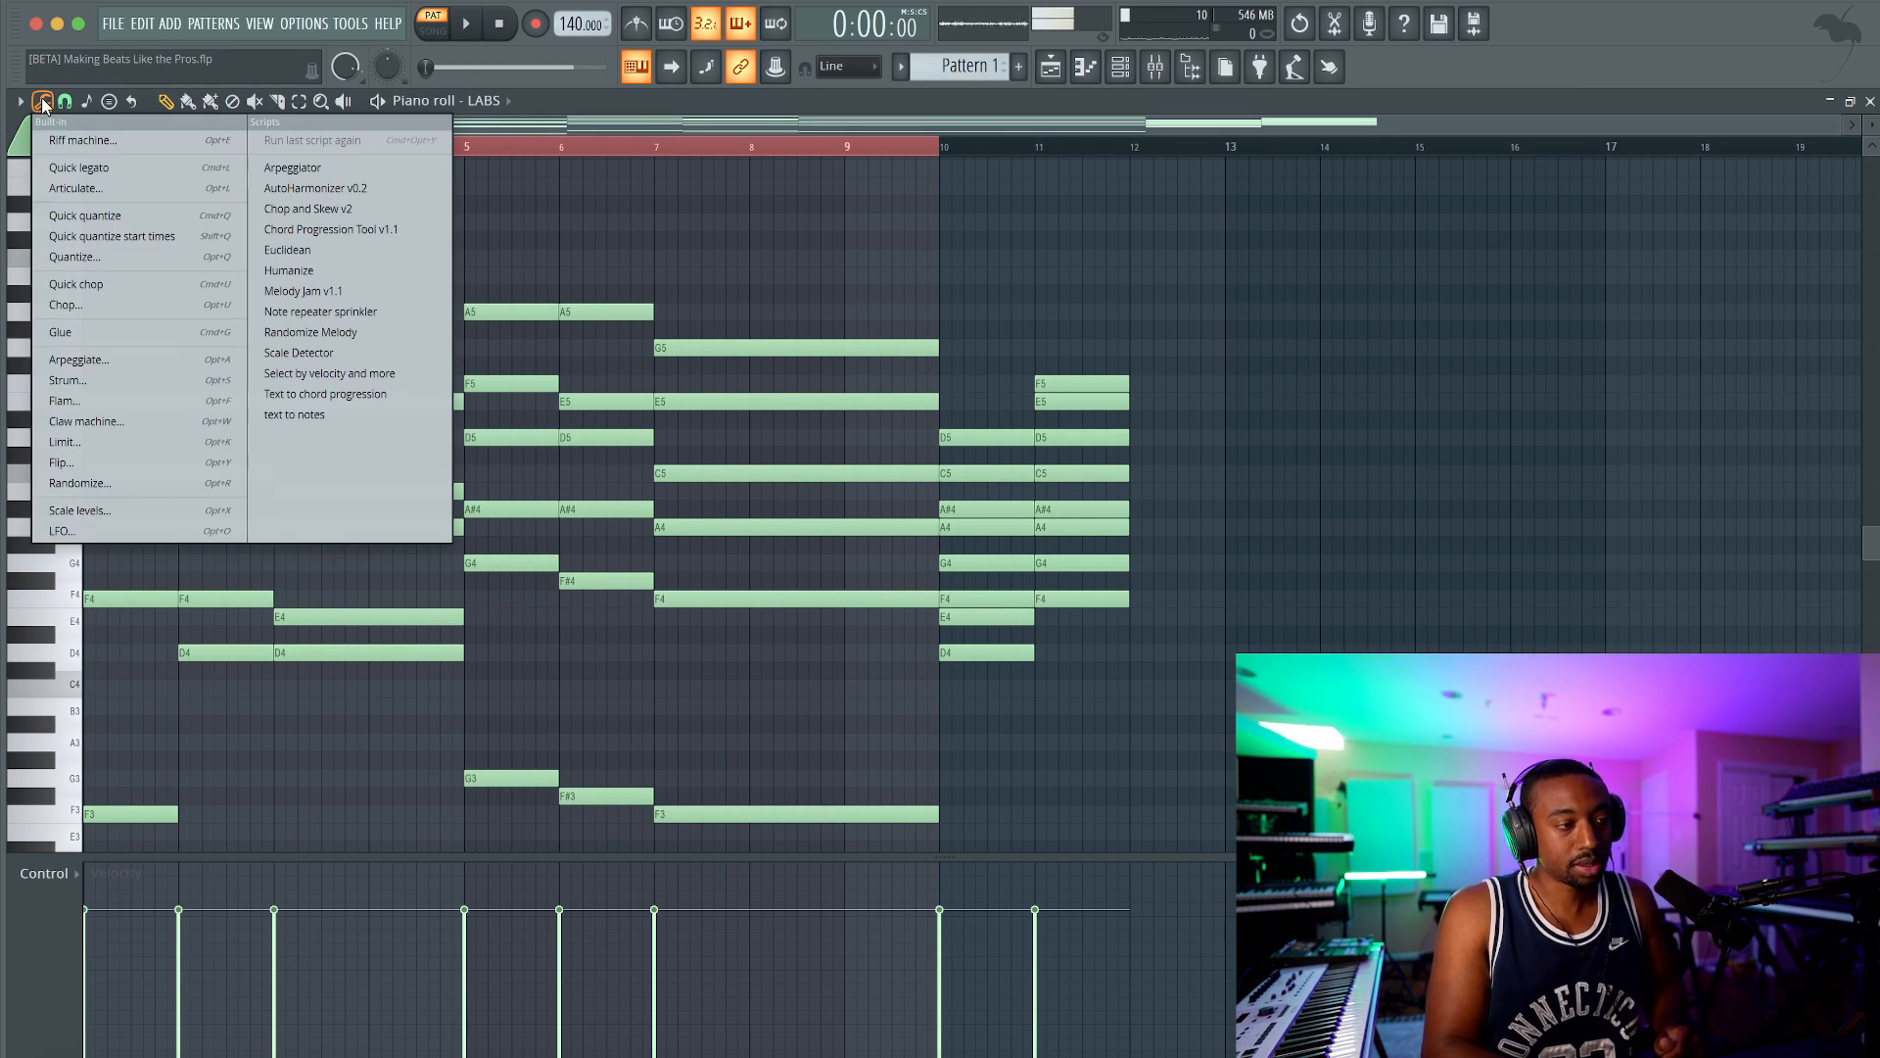
{"action": "left_click", "coordinate": [328, 273]}
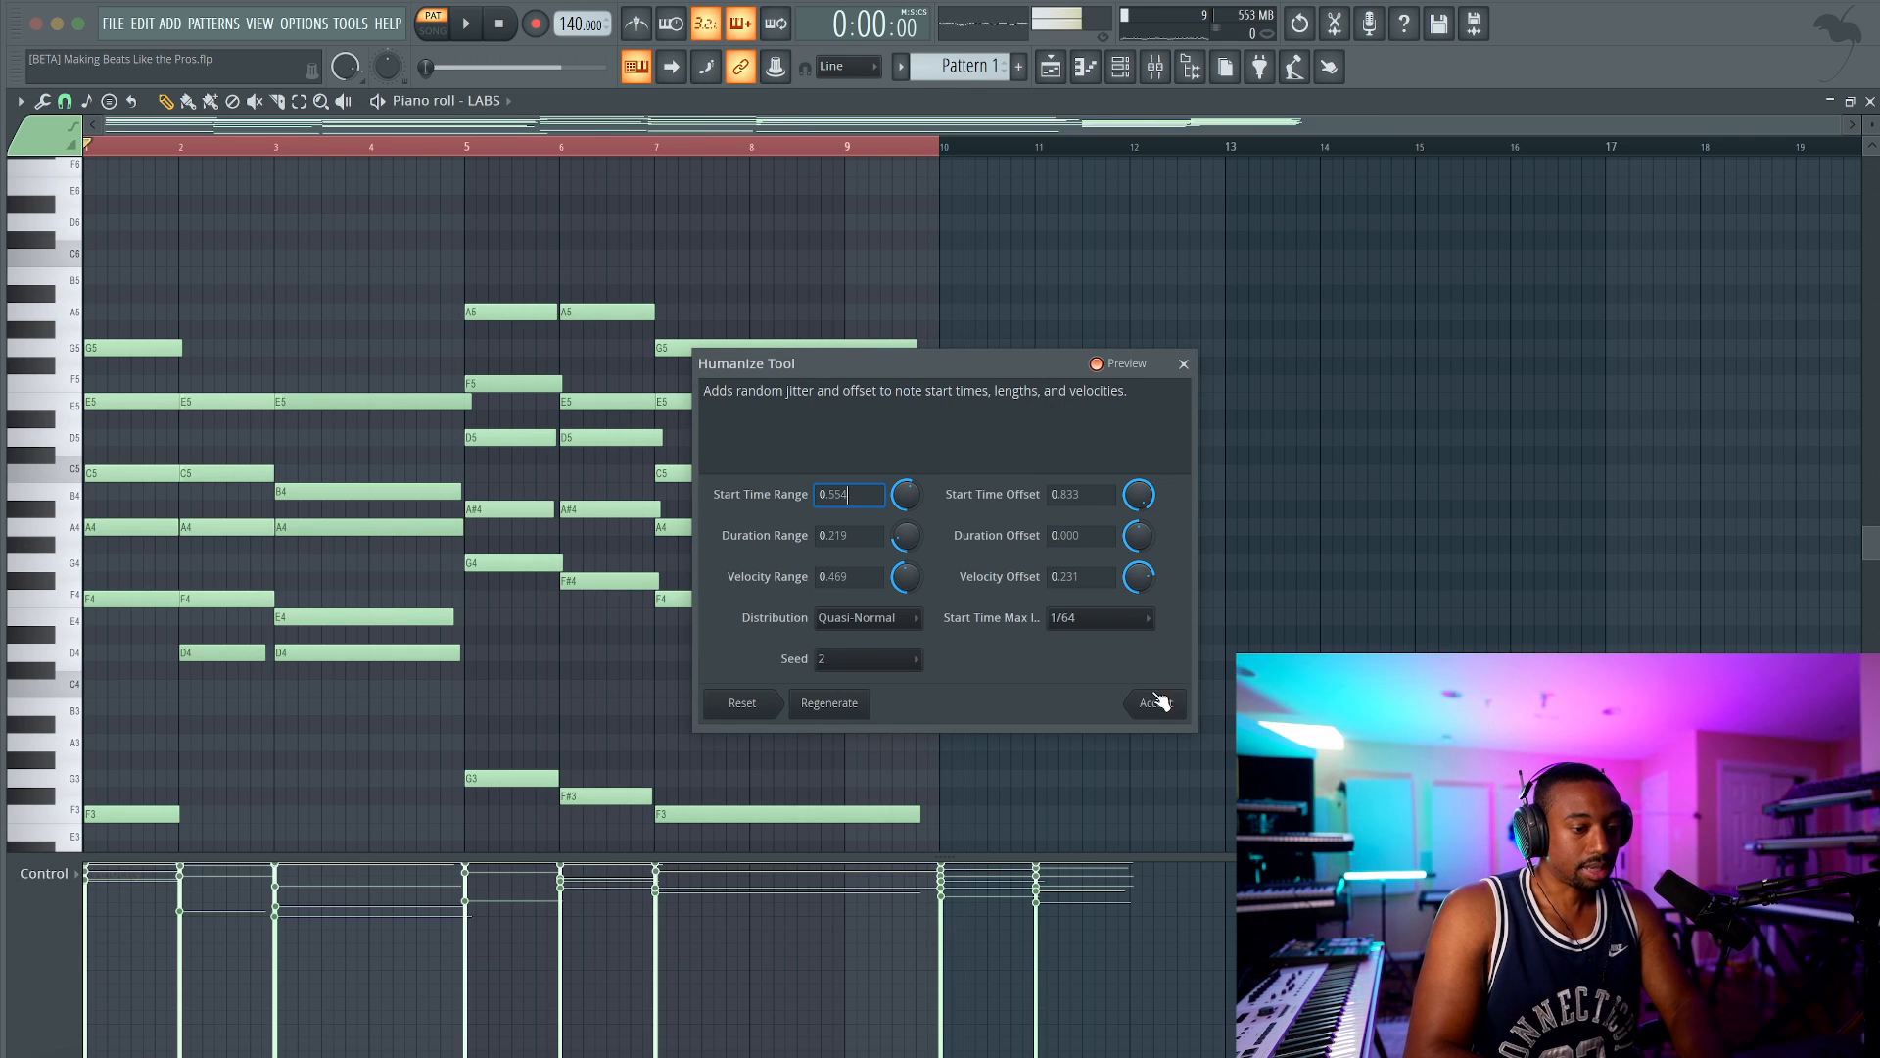
{"action": "left_click_drag", "start_coordinate": [957, 370], "coordinate": [947, 233]}
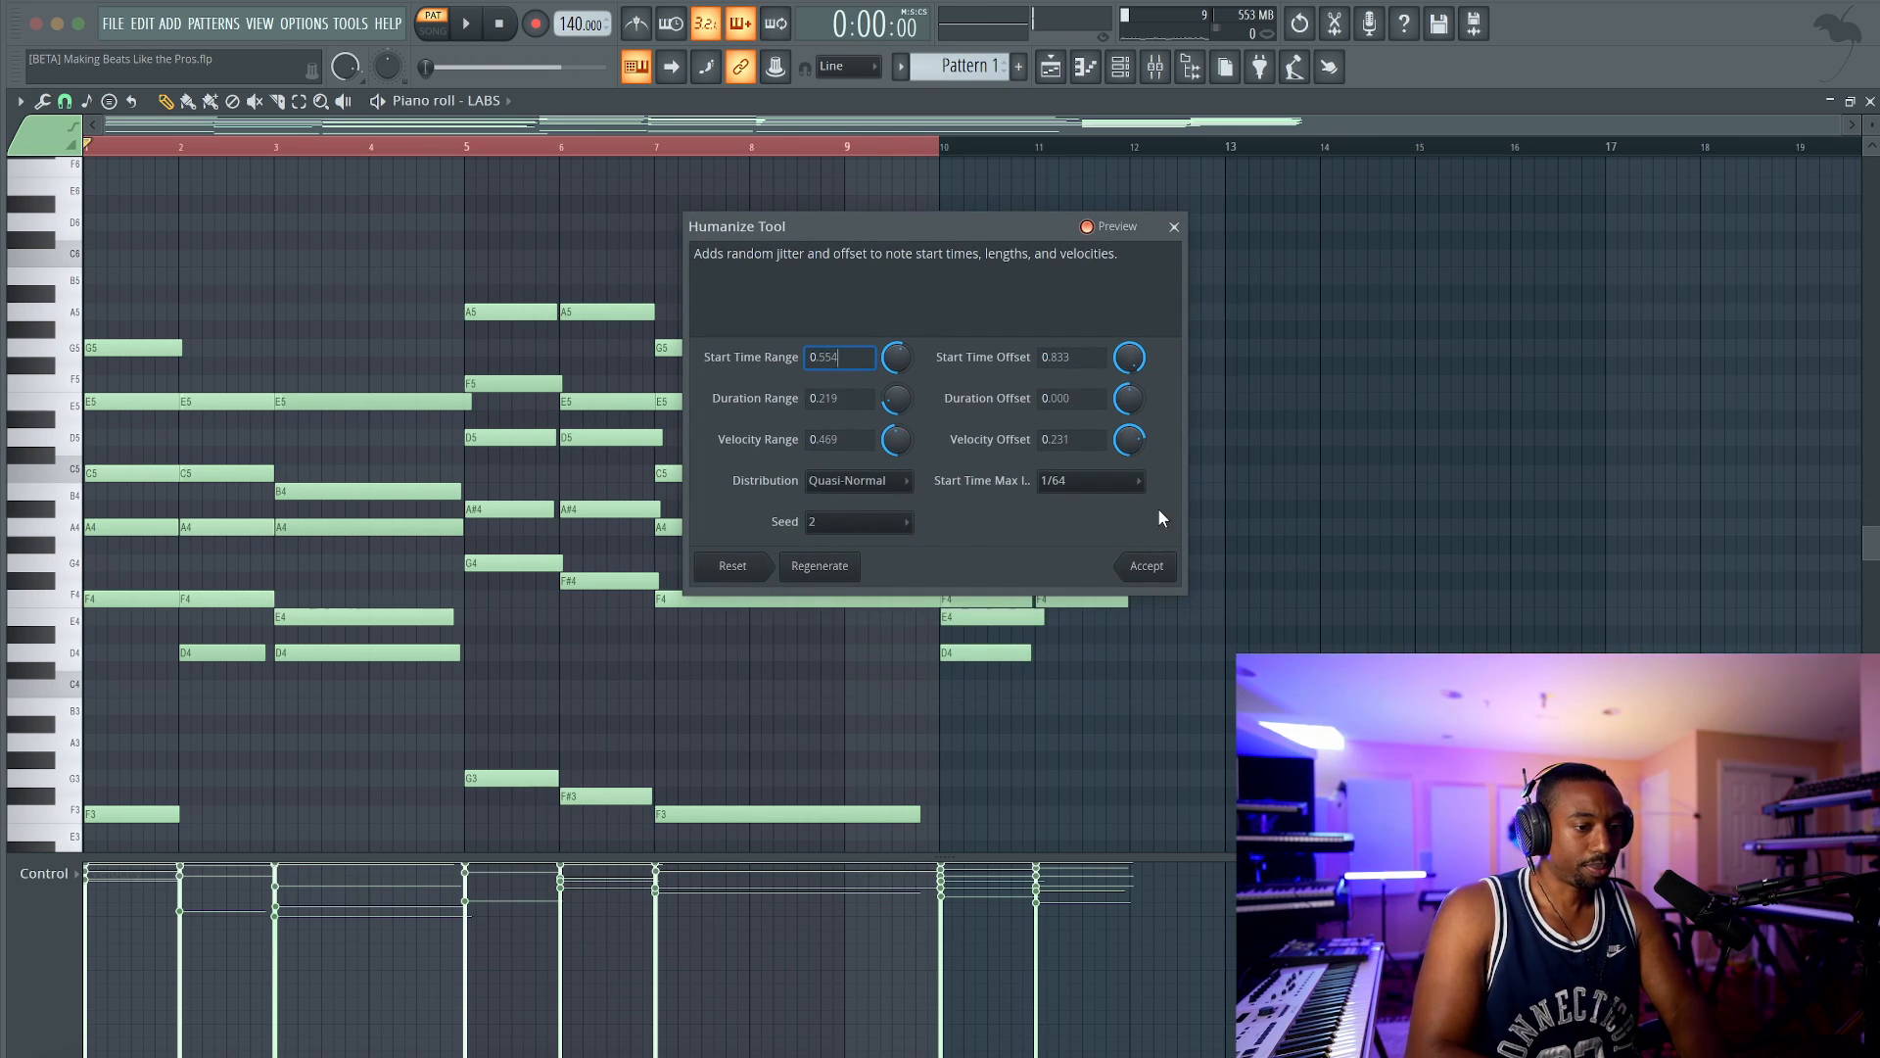
{"action": "left_click", "coordinate": [1142, 565]}
{"action": "key", "text": "space"}
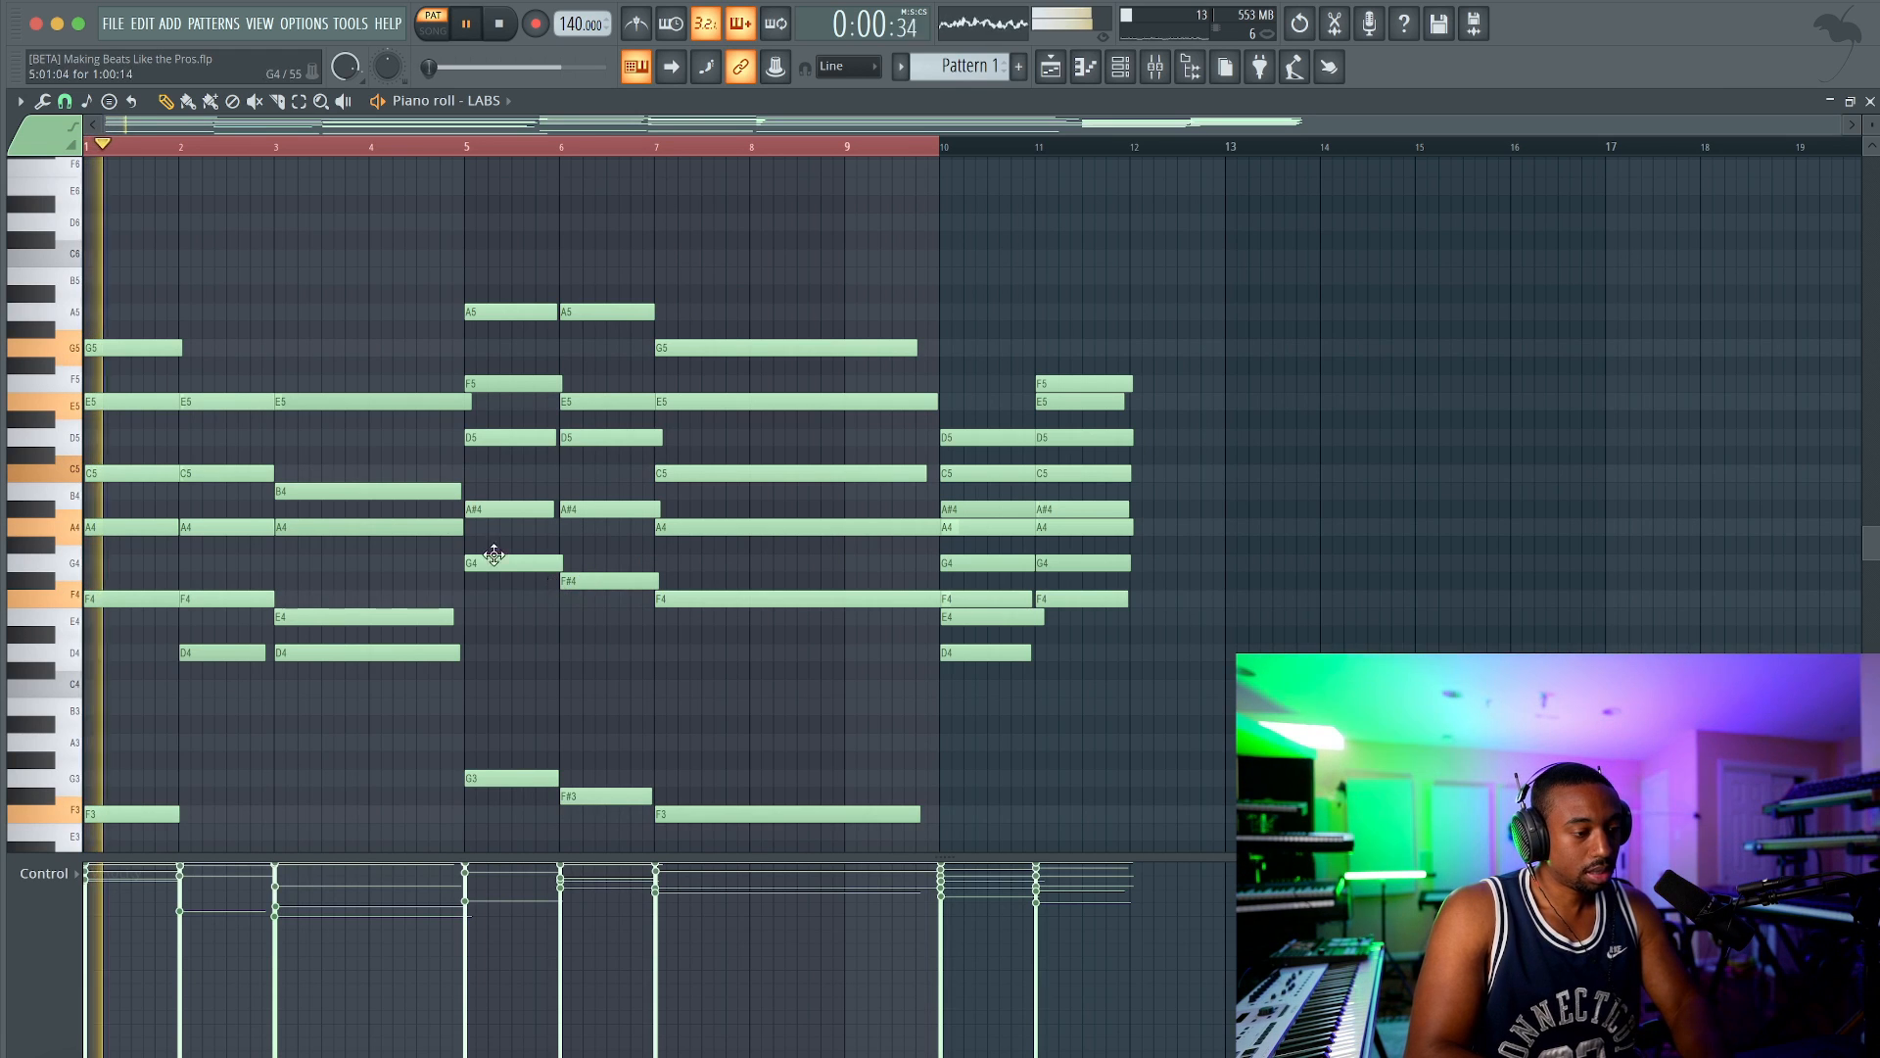
{"action": "scroll", "coordinate": [494, 554], "scroll_direction": "down", "scroll_amount": 1}
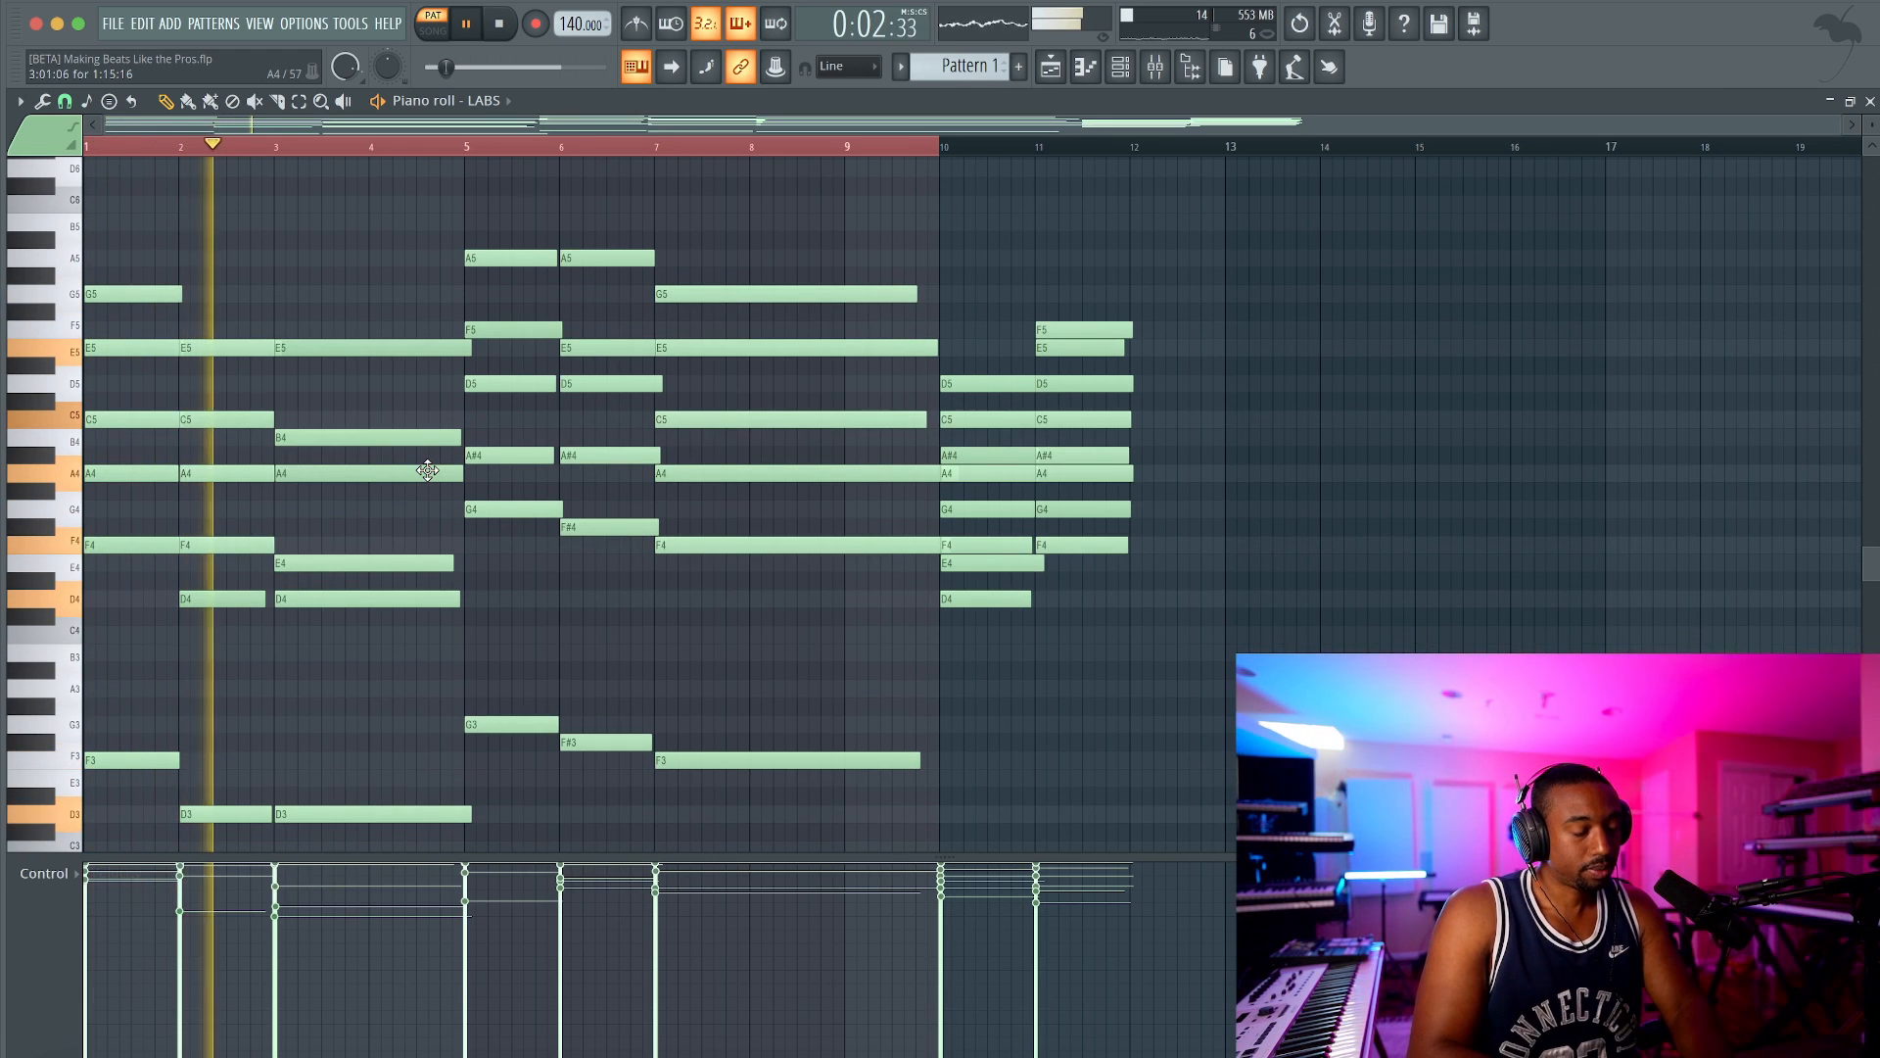
{"action": "key", "text": "space"}
Step: Lengthen the F4, C5 and E5 notes of the chords in bars 1 and 2 with the Articulate tool
{"action": "scroll", "coordinate": [151, 542], "scroll_direction": "up", "scroll_amount": 3}
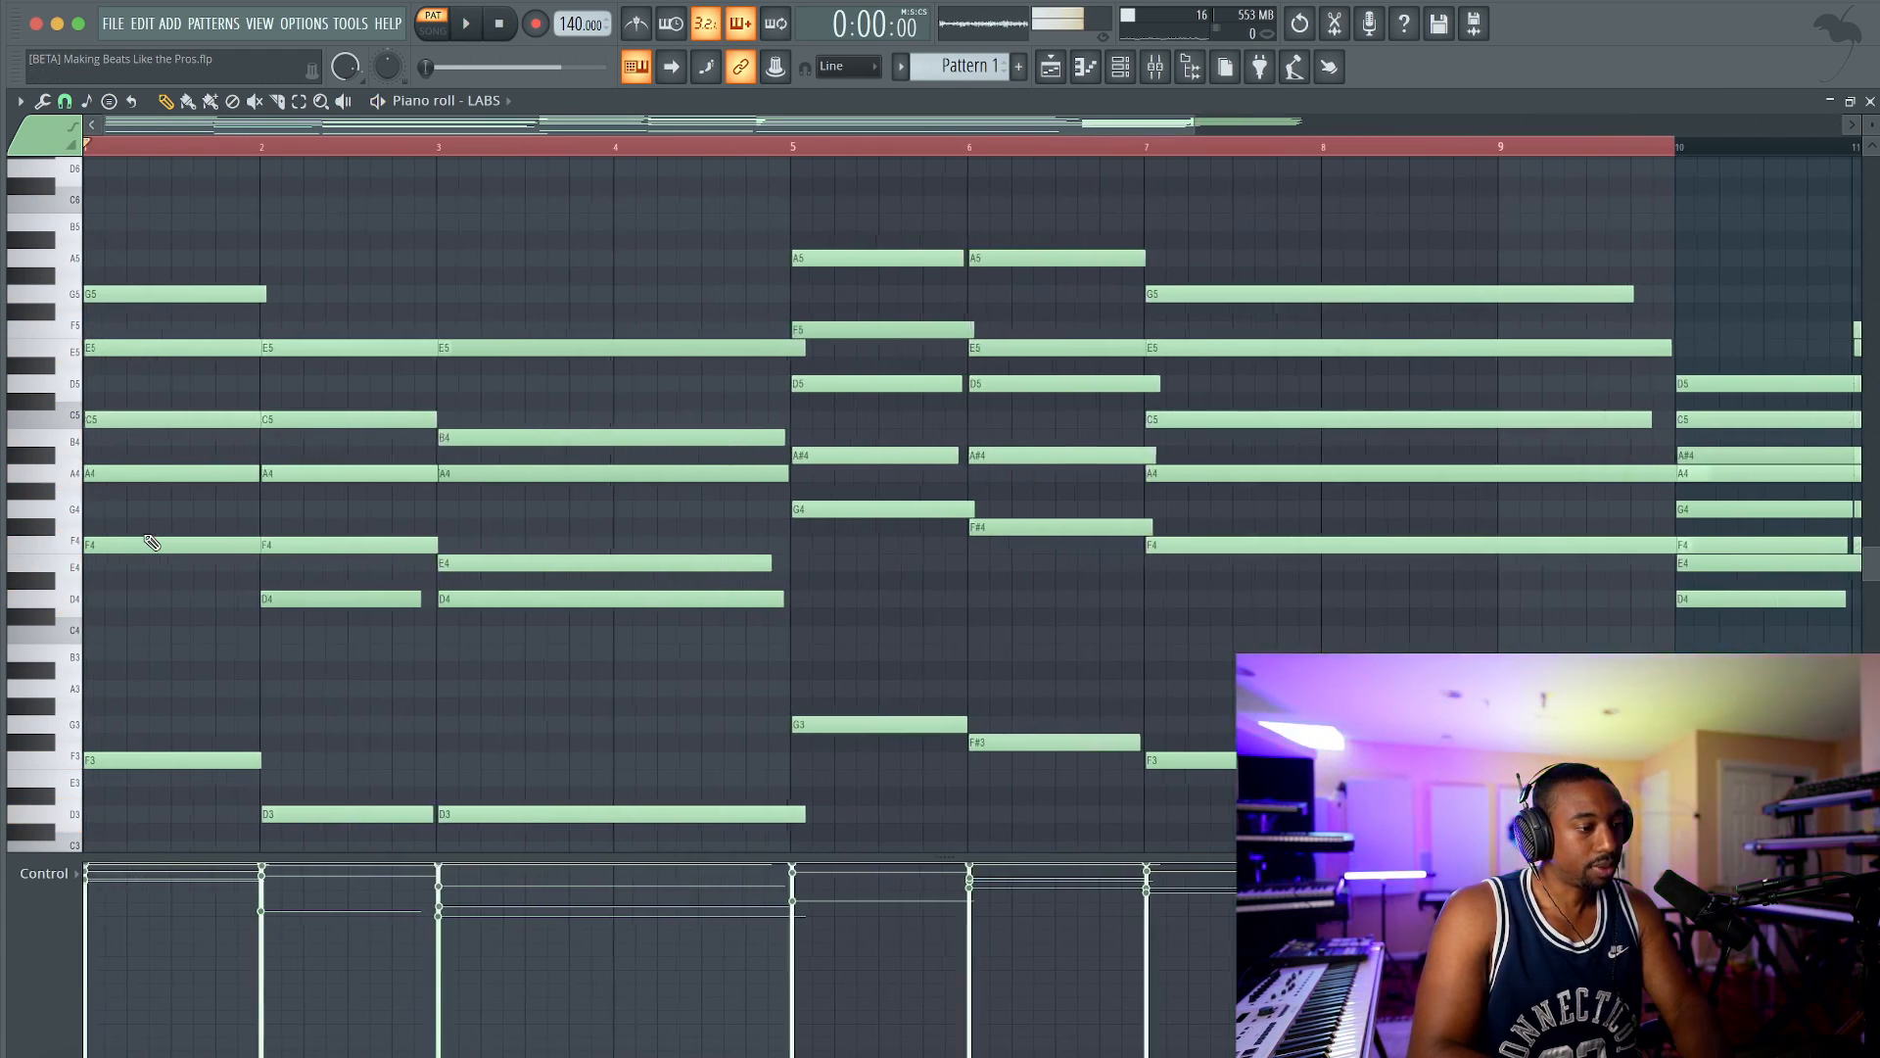
{"action": "left_click", "coordinate": [298, 420], "text": "shift"}
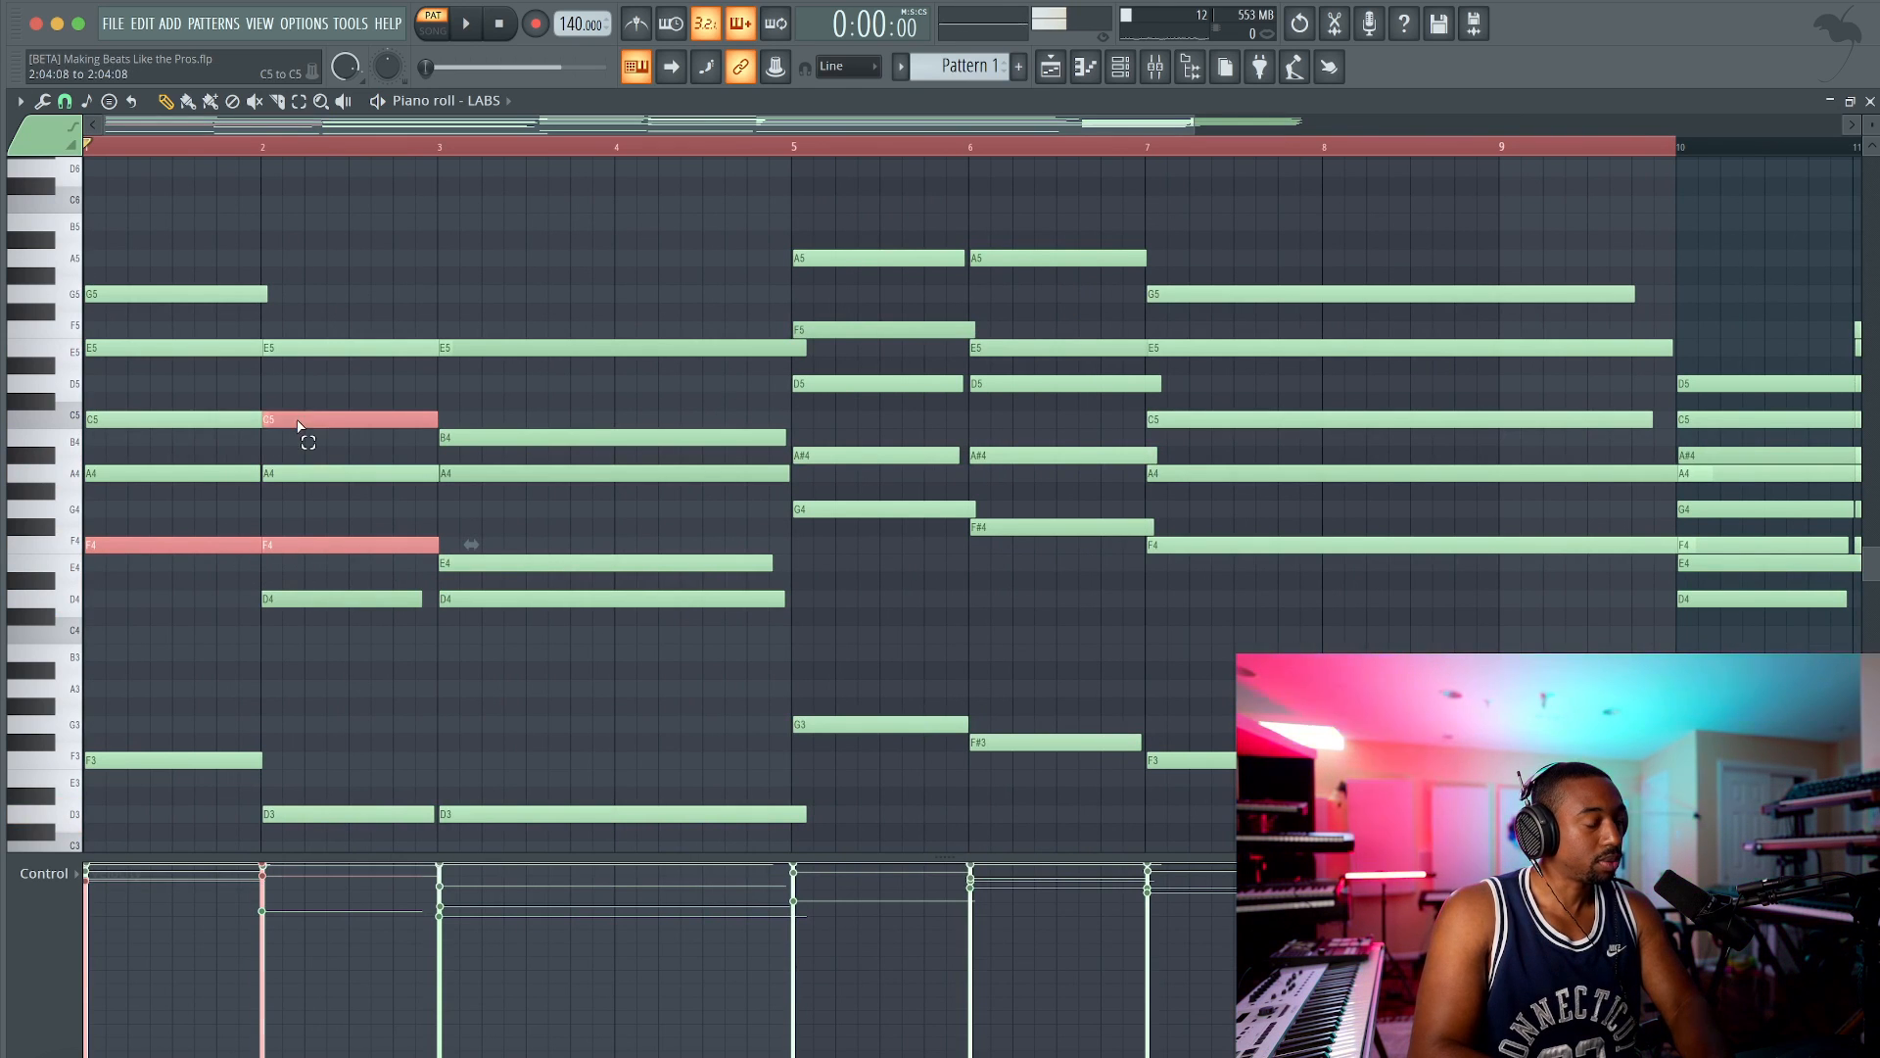
{"action": "key", "text": "alt+l"}
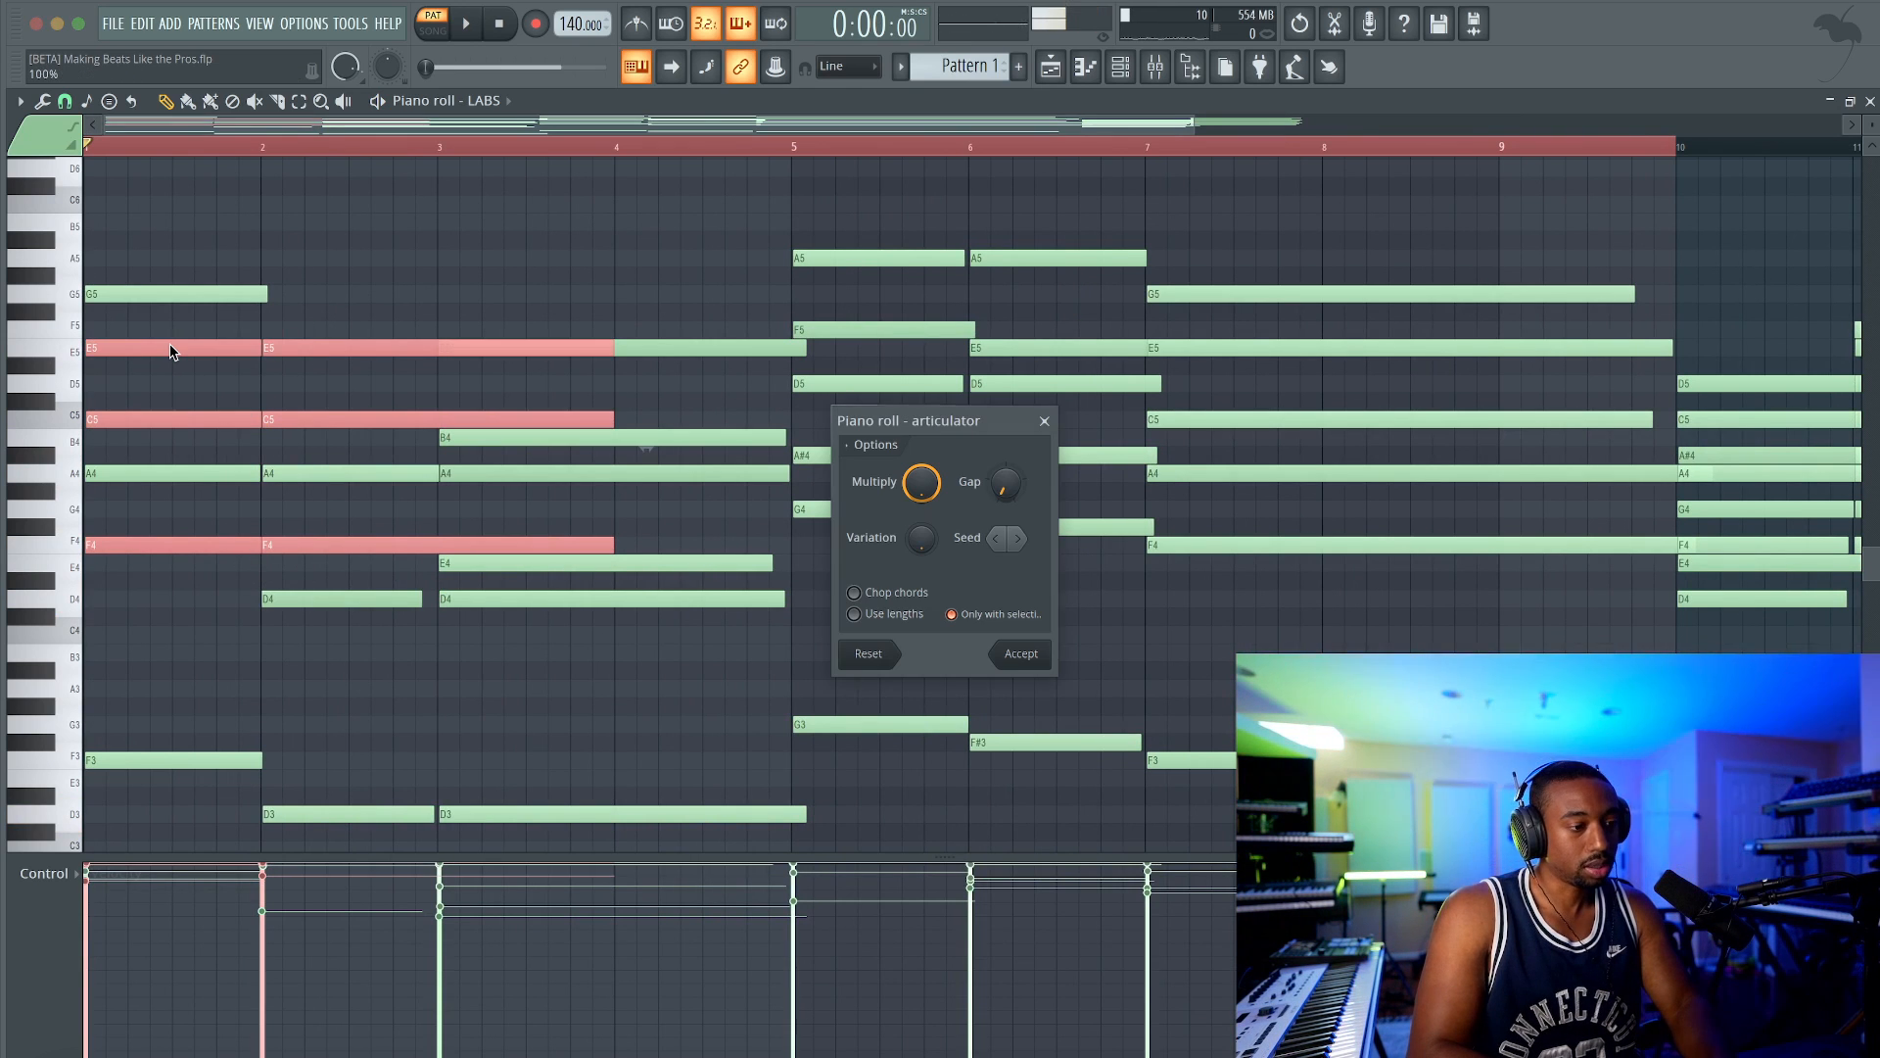
{"action": "left_click_drag", "start_coordinate": [964, 423], "coordinate": [701, 350]}
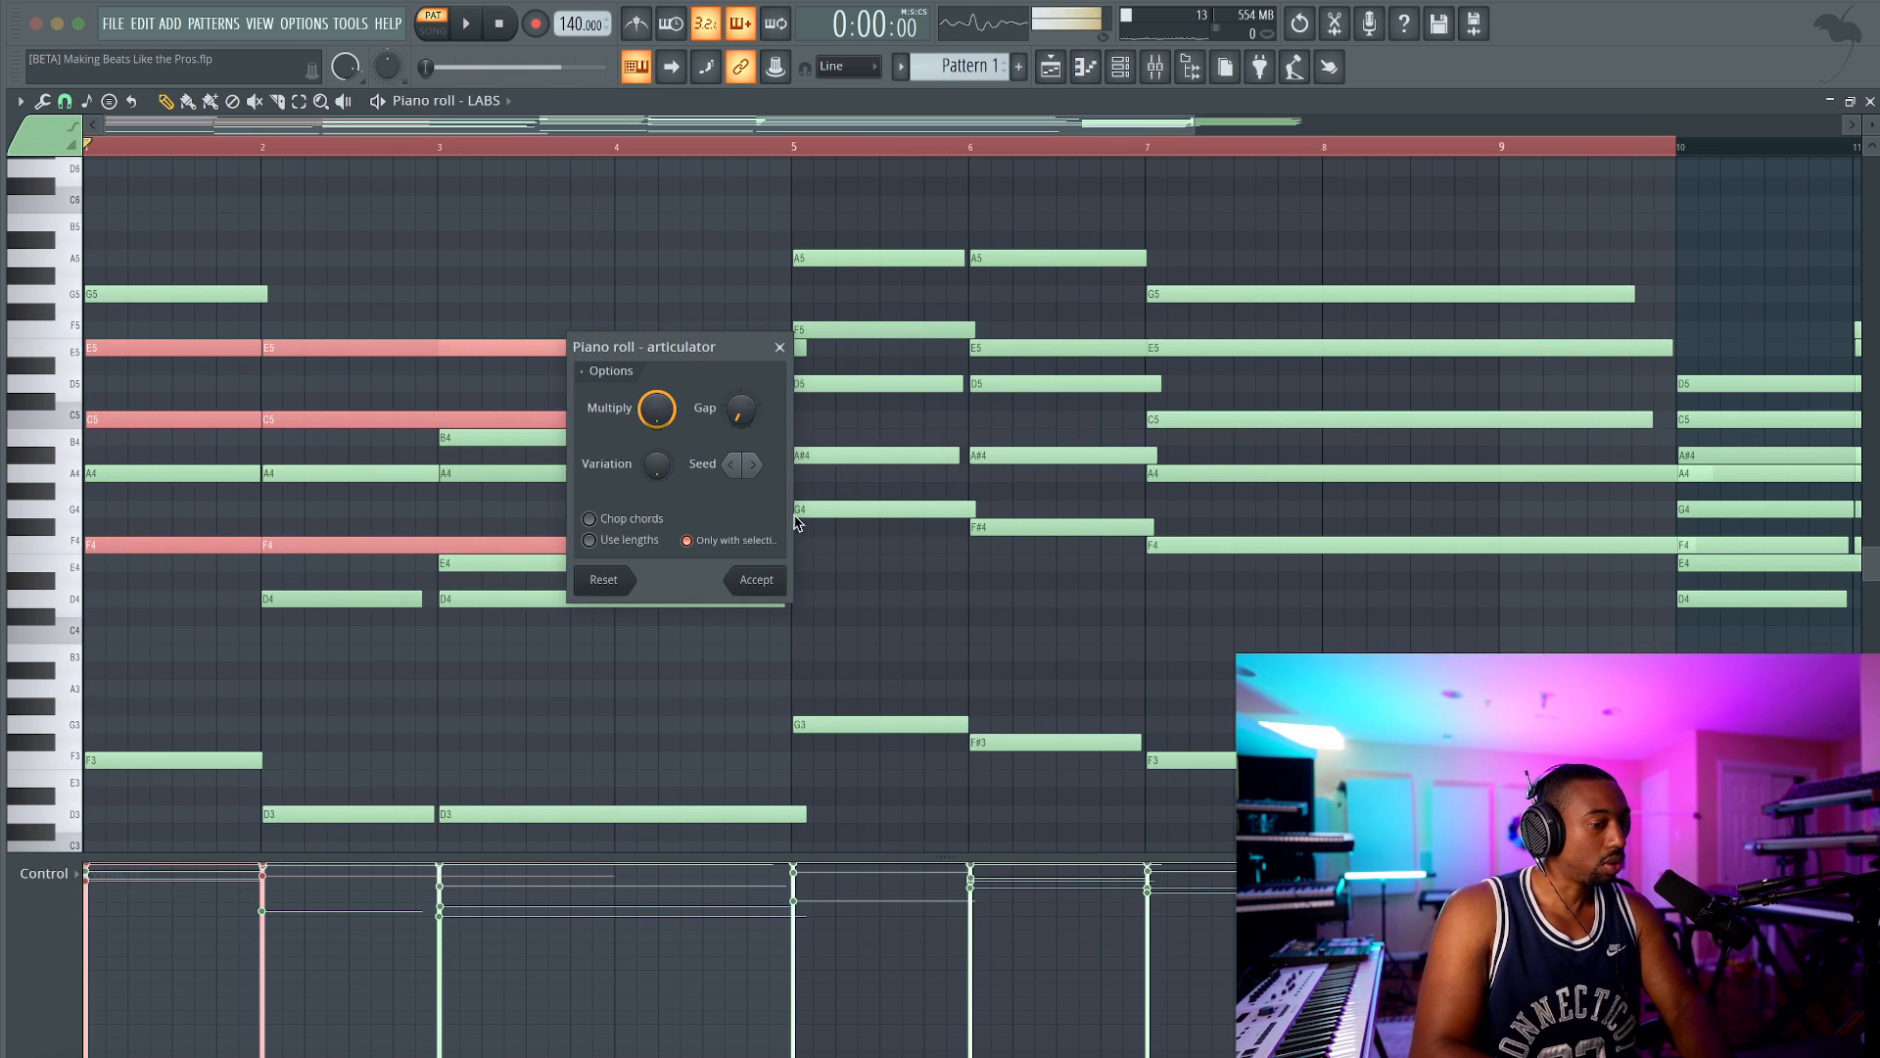
{"action": "left_click", "coordinate": [768, 586]}
Step: Play the progression and apply the Articulate tool to the A4 notes in bars 2 and 3
{"action": "key", "text": "space"}
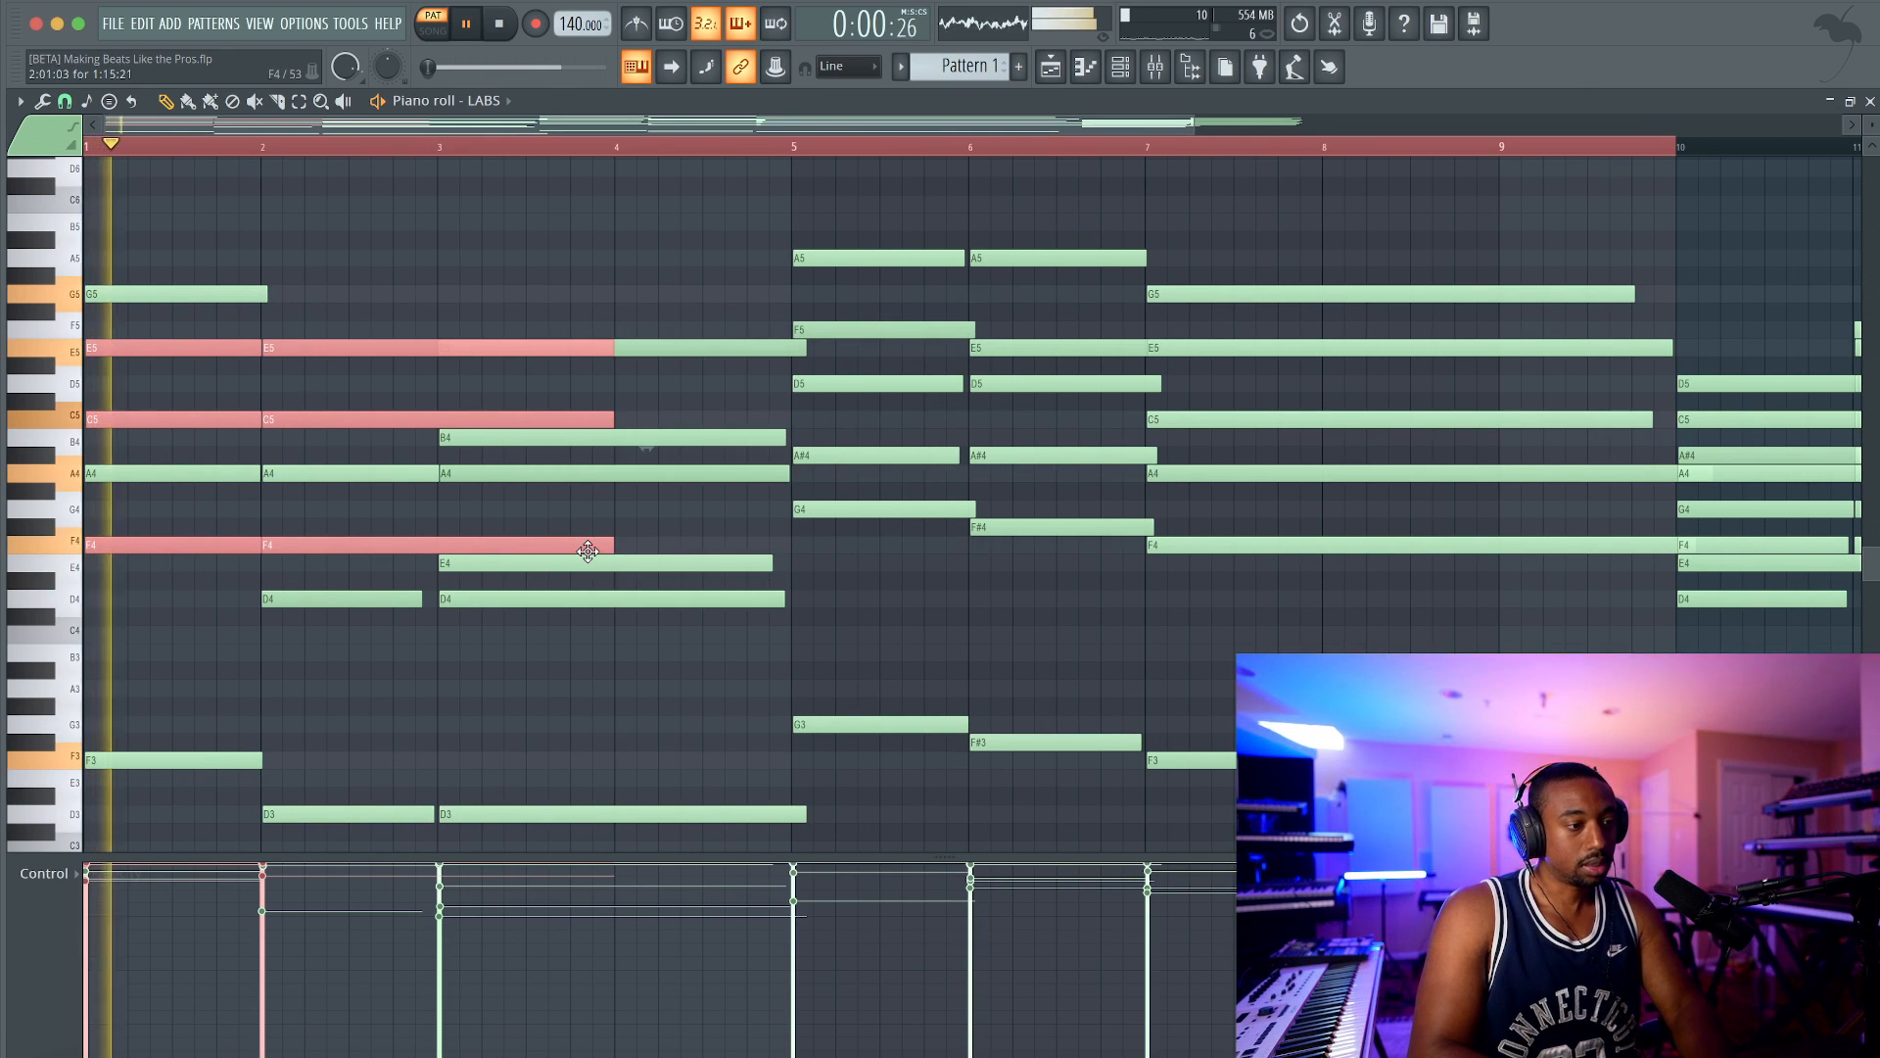
{"action": "scroll", "coordinate": [527, 622], "scroll_direction": "down", "scroll_amount": 3}
{"action": "right_click", "coordinate": [487, 695]}
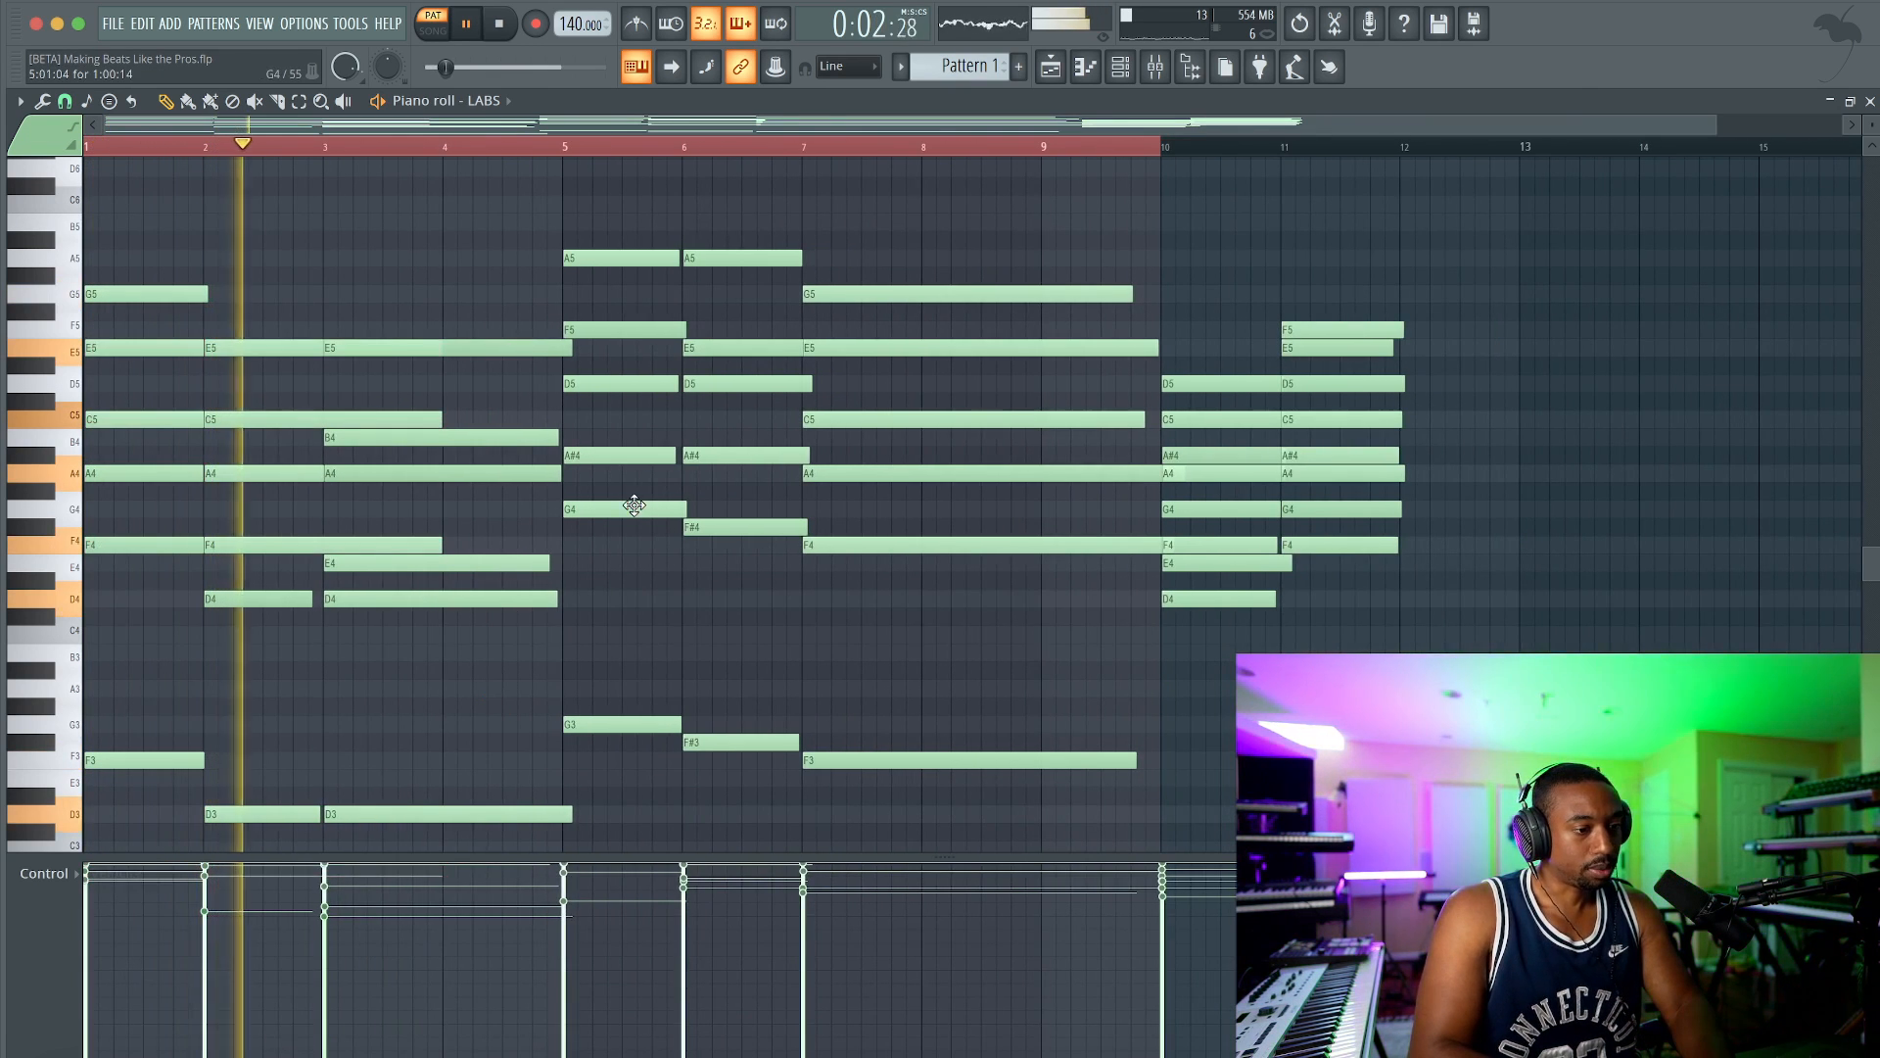
{"action": "left_click_drag", "start_coordinate": [796, 349], "coordinate": [855, 356], "text": "ctrl"}
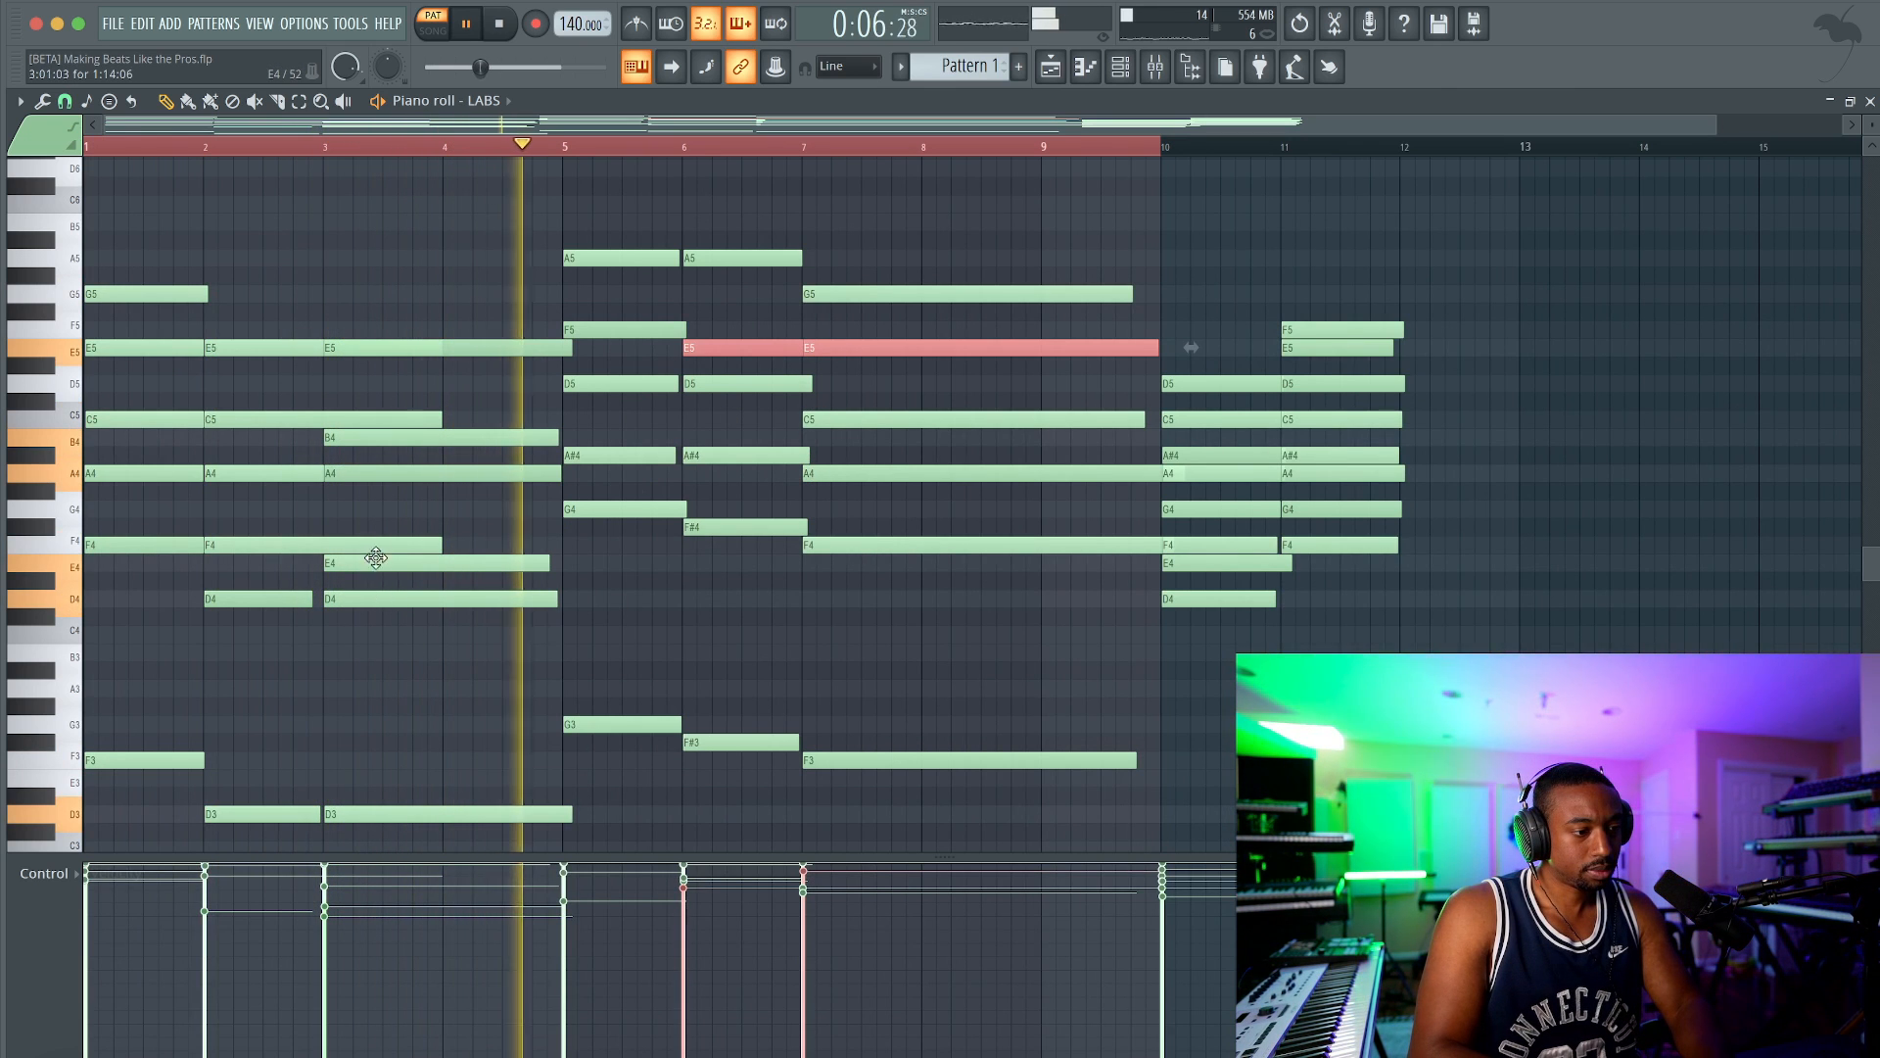
{"action": "left_click_drag", "start_coordinate": [399, 488], "coordinate": [296, 470], "text": "ctrl"}
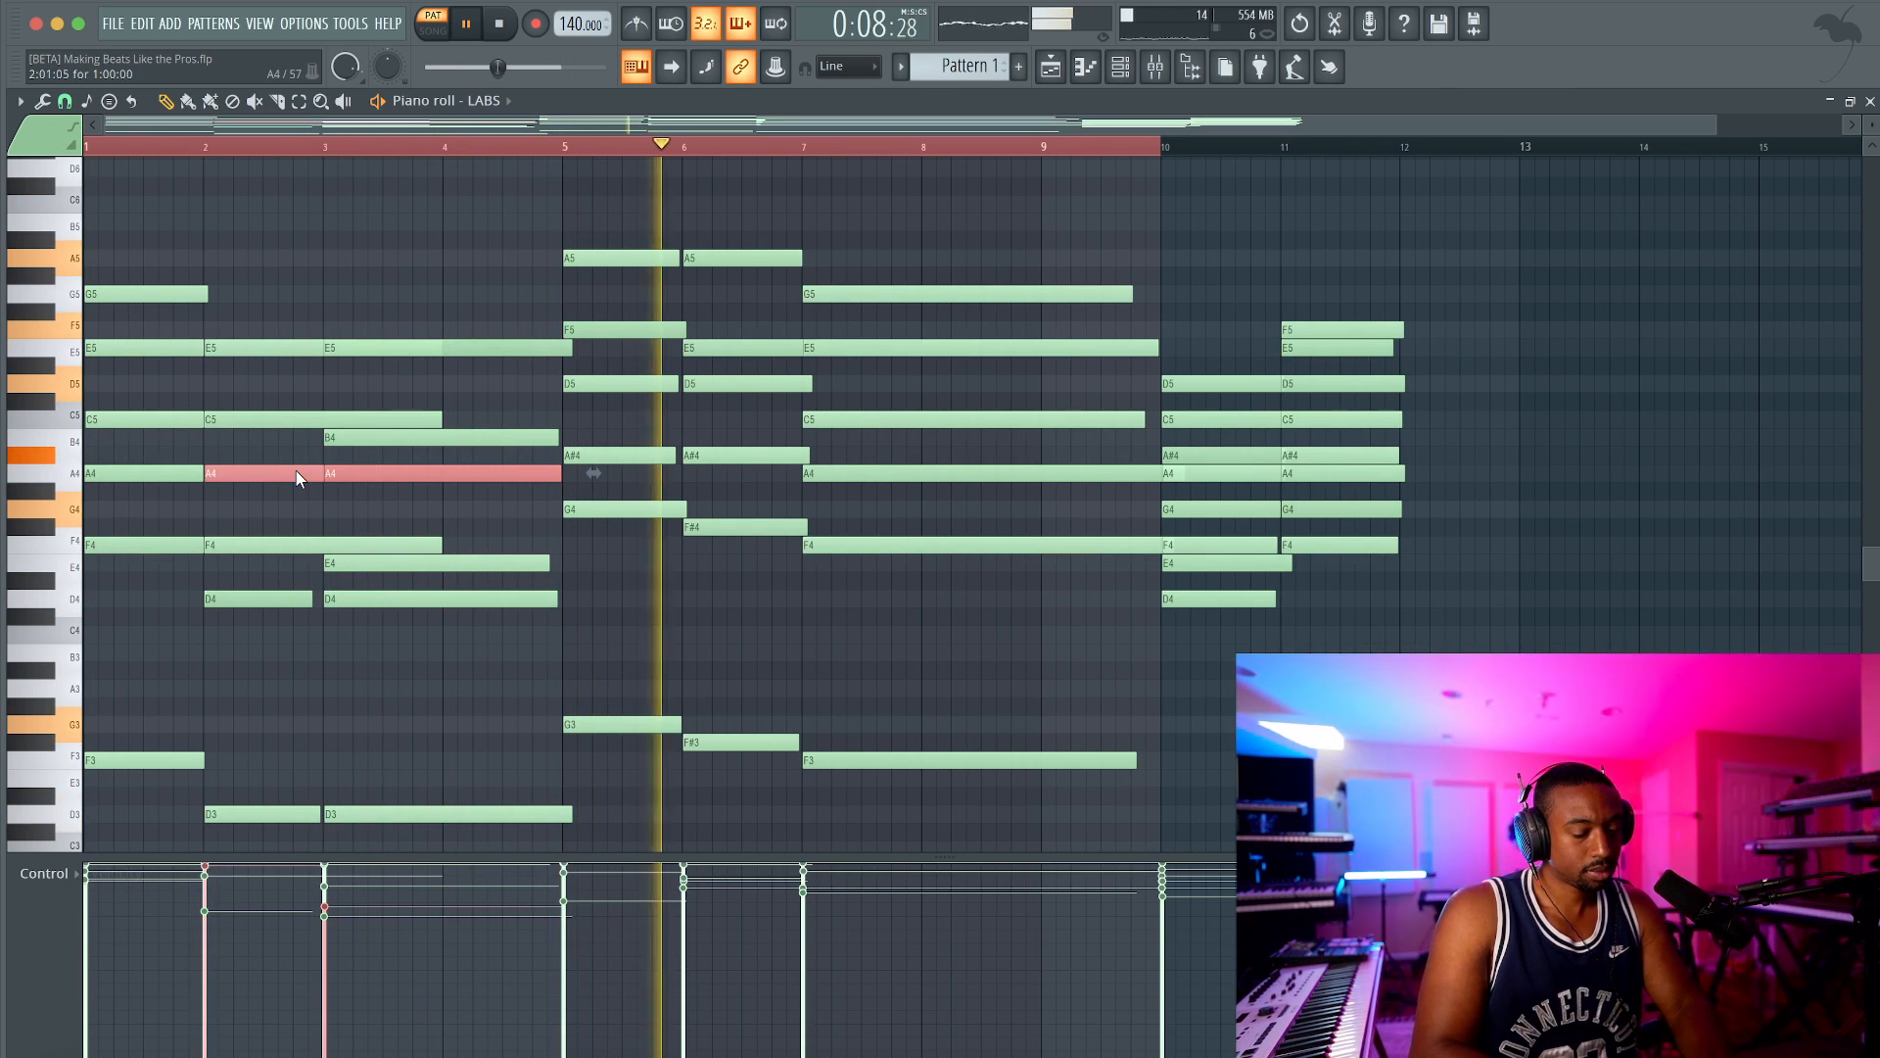
{"action": "key", "text": "alt+l"}
{"action": "key", "text": "Return"}
Step: Apply the Articulate tool to the E5 notes in bars 6 and 7, stop playback, and slice the notes at the start of bar 10
{"action": "left_click_drag", "start_coordinate": [832, 363], "coordinate": [777, 348], "text": "ctrl"}
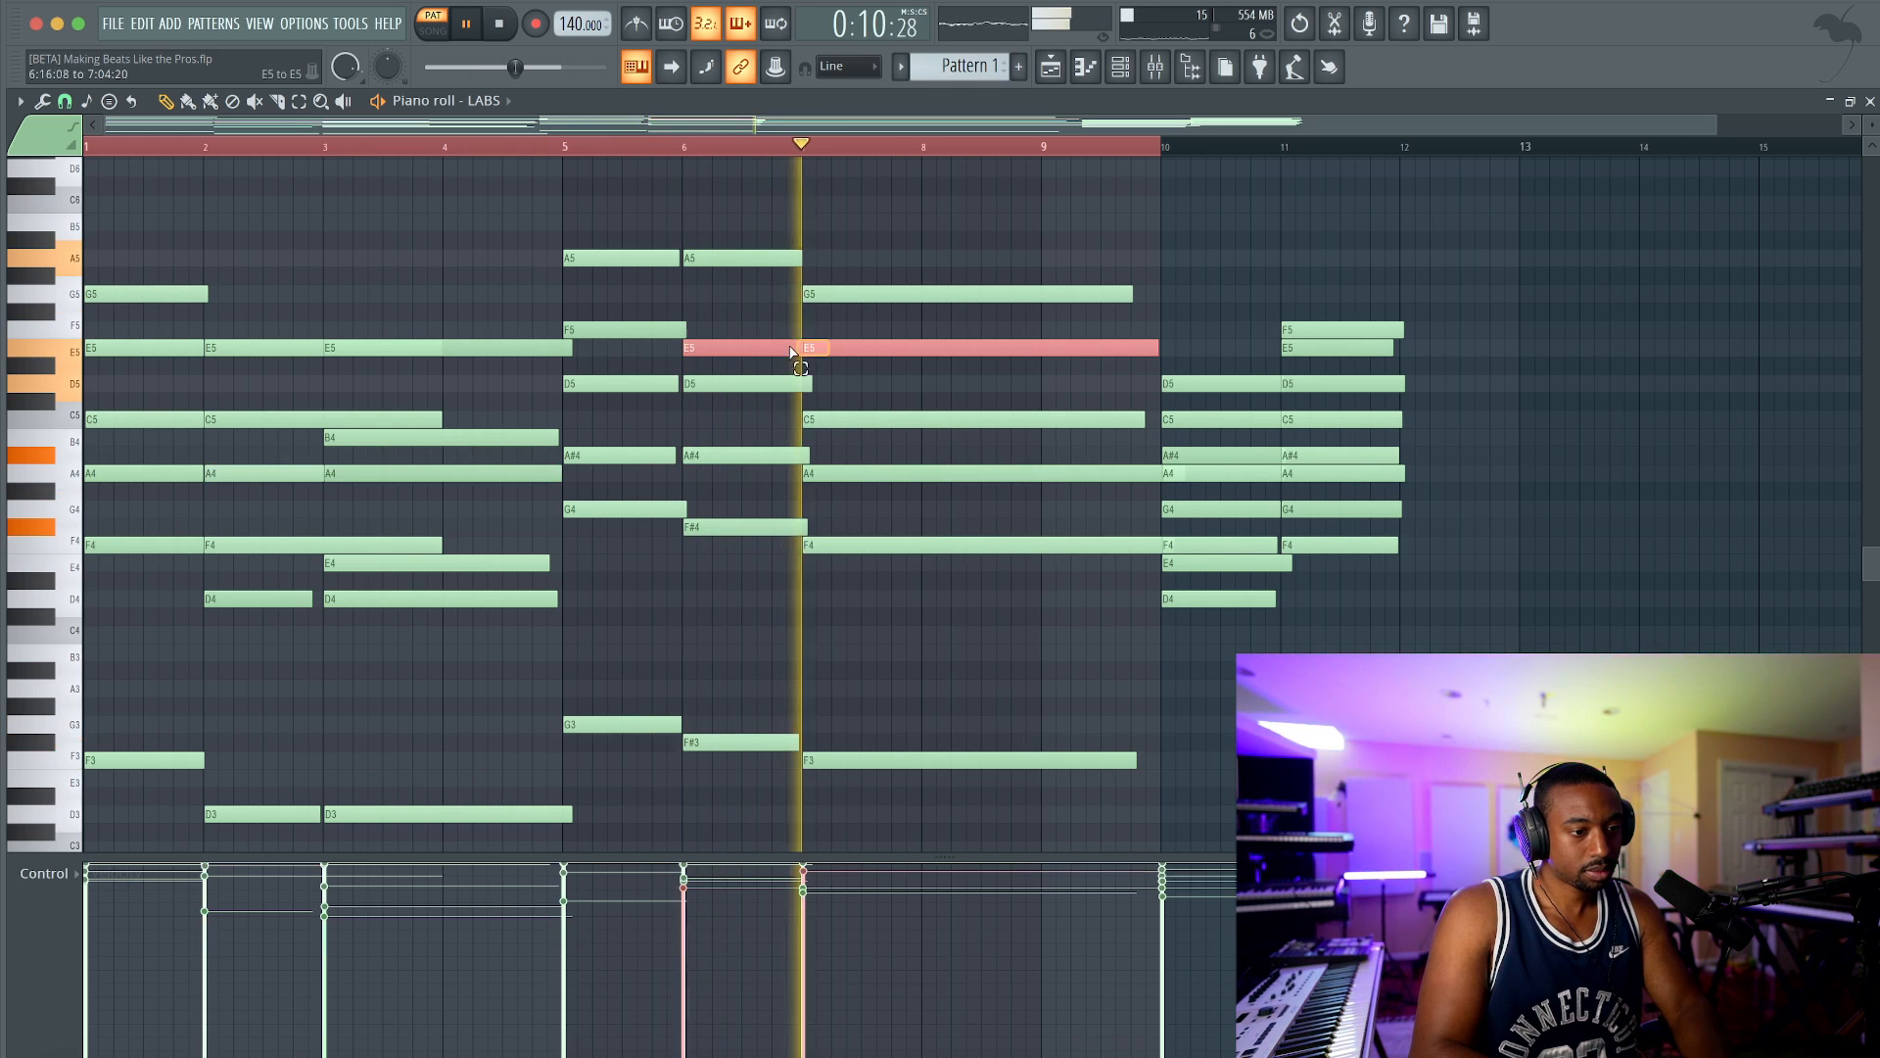
{"action": "key", "text": "alt+l"}
{"action": "key", "text": "Return"}
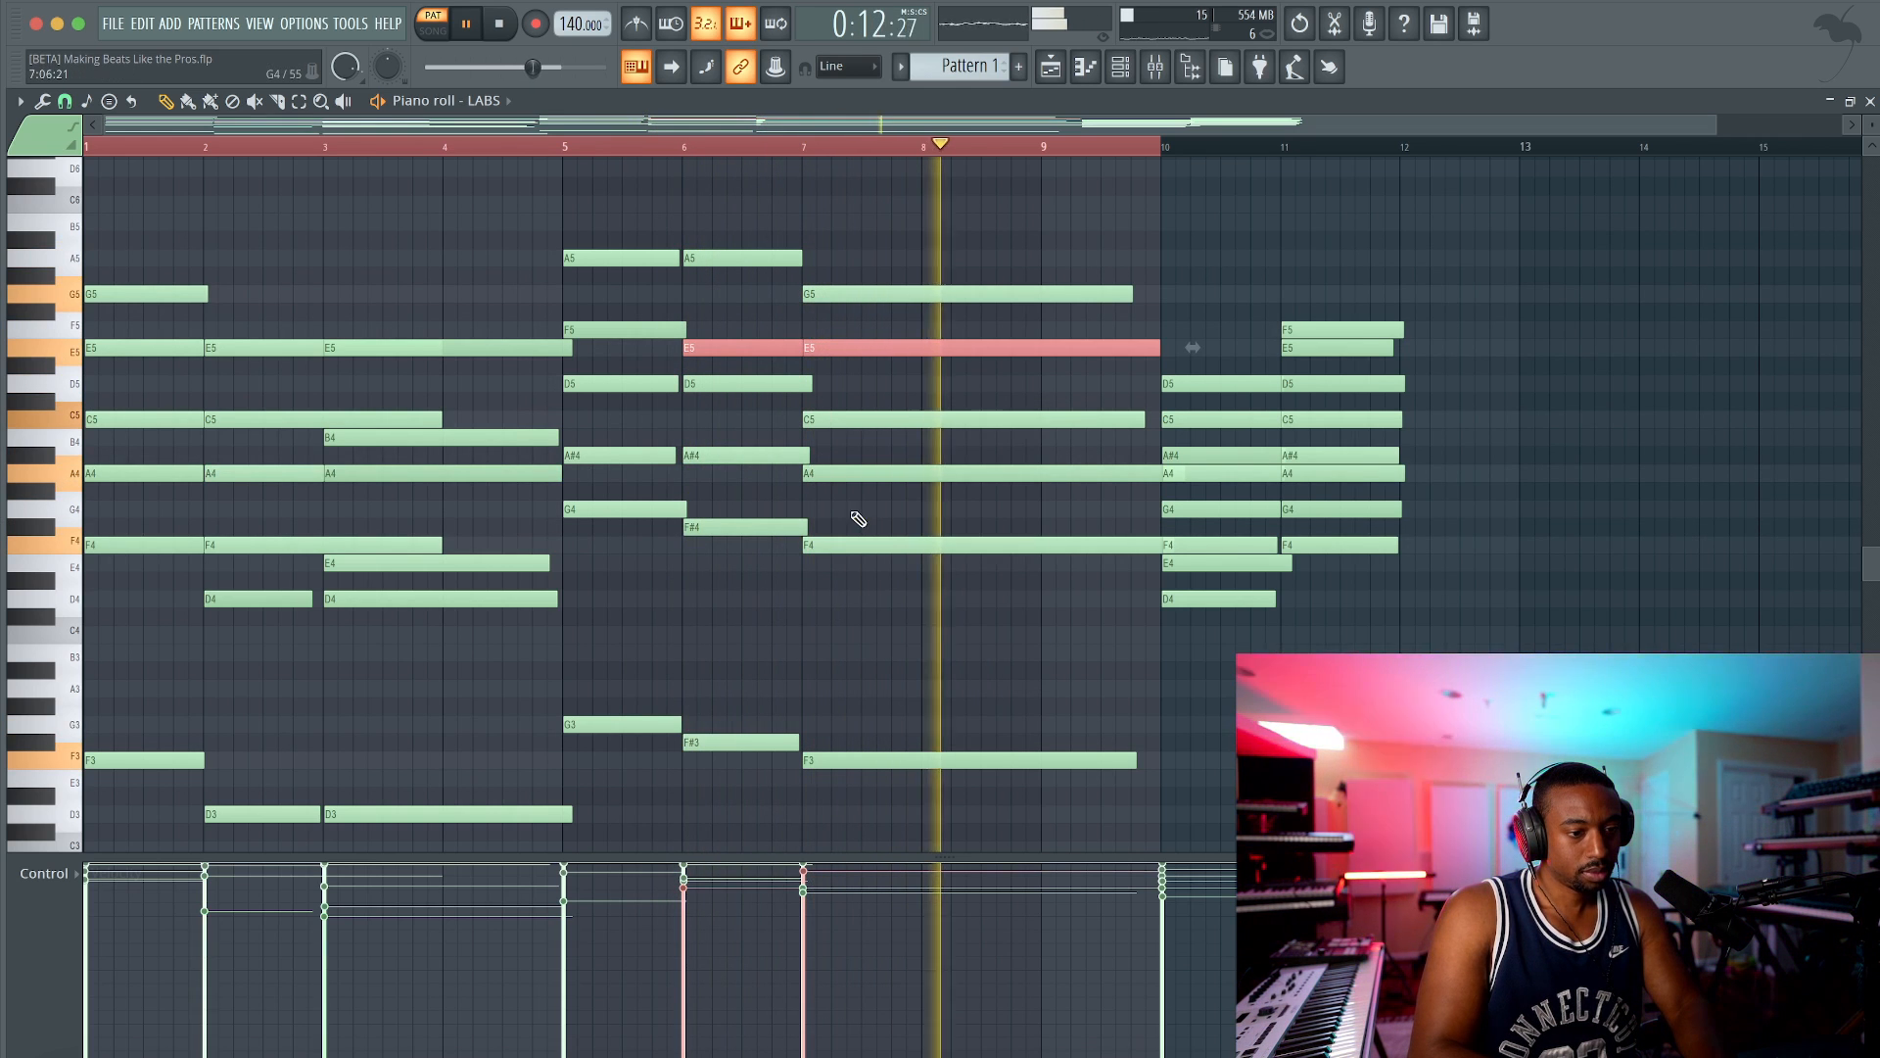
{"action": "key", "text": "space"}
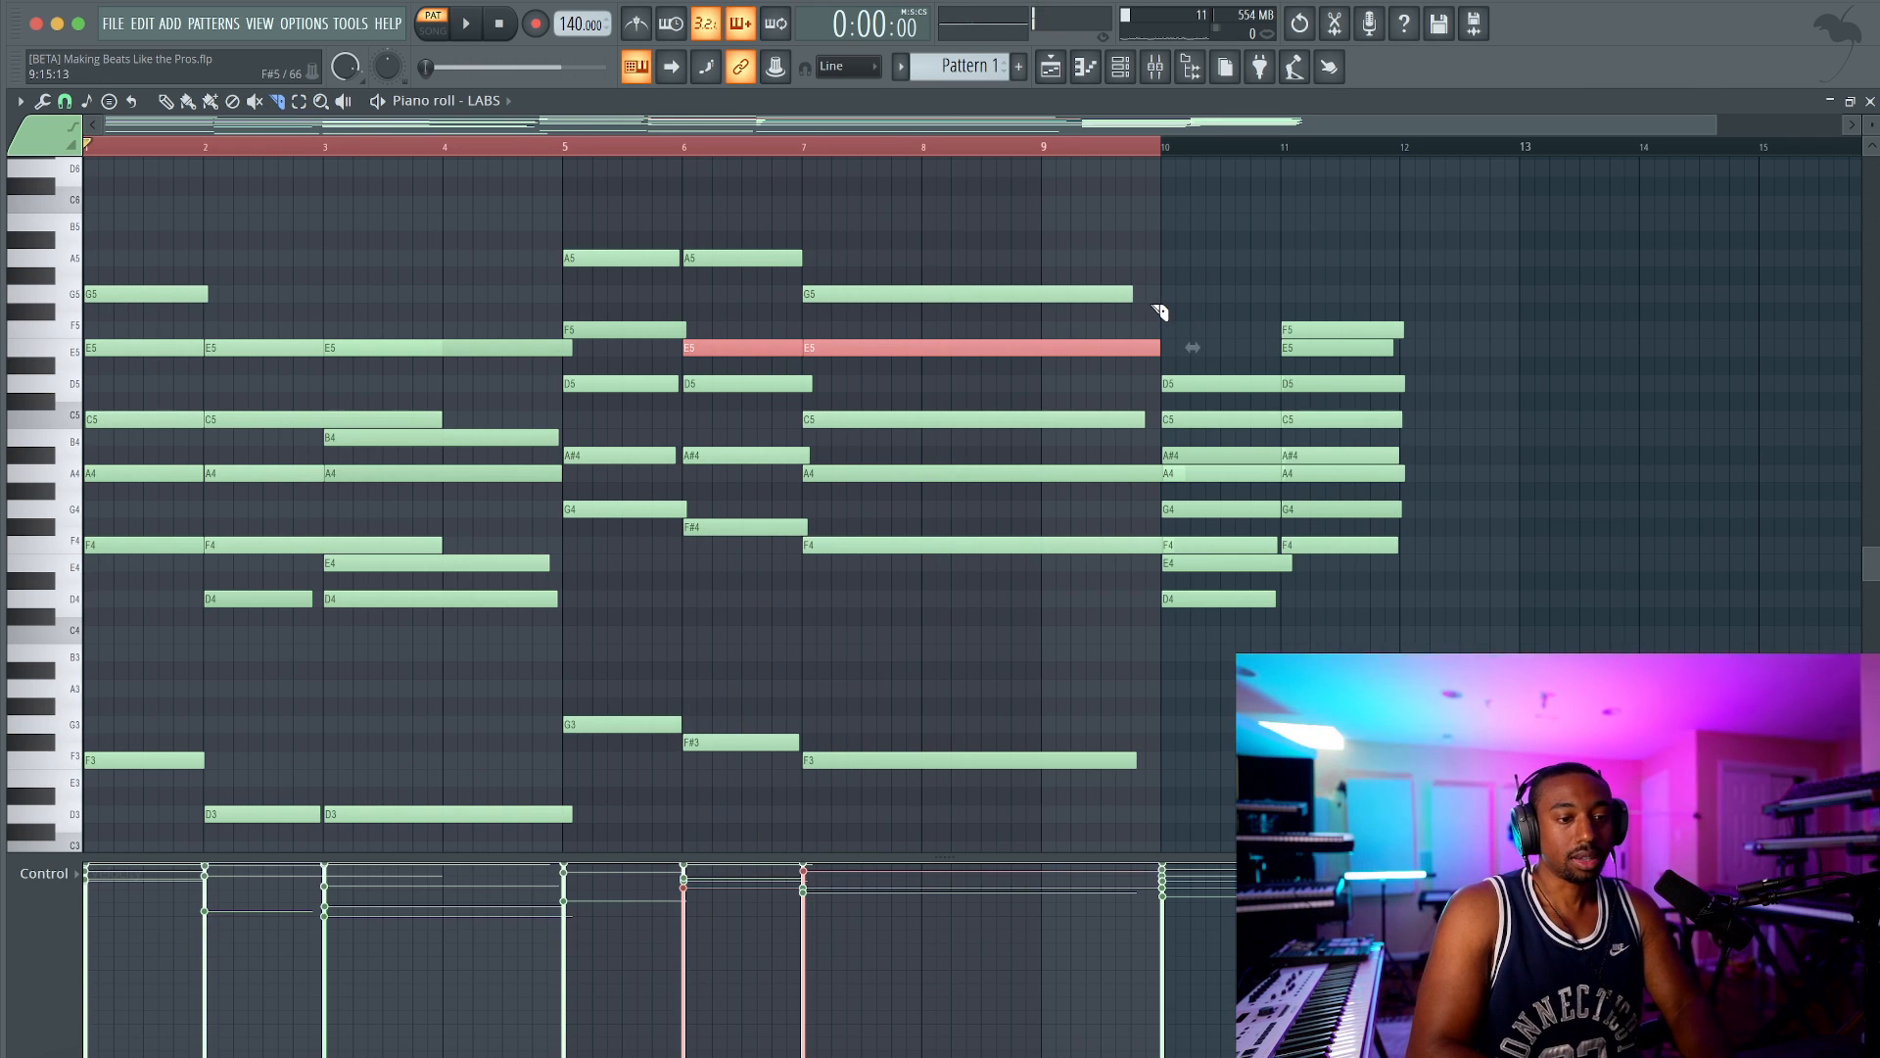
{"action": "left_click_drag", "start_coordinate": [1162, 300], "coordinate": [1171, 604]}
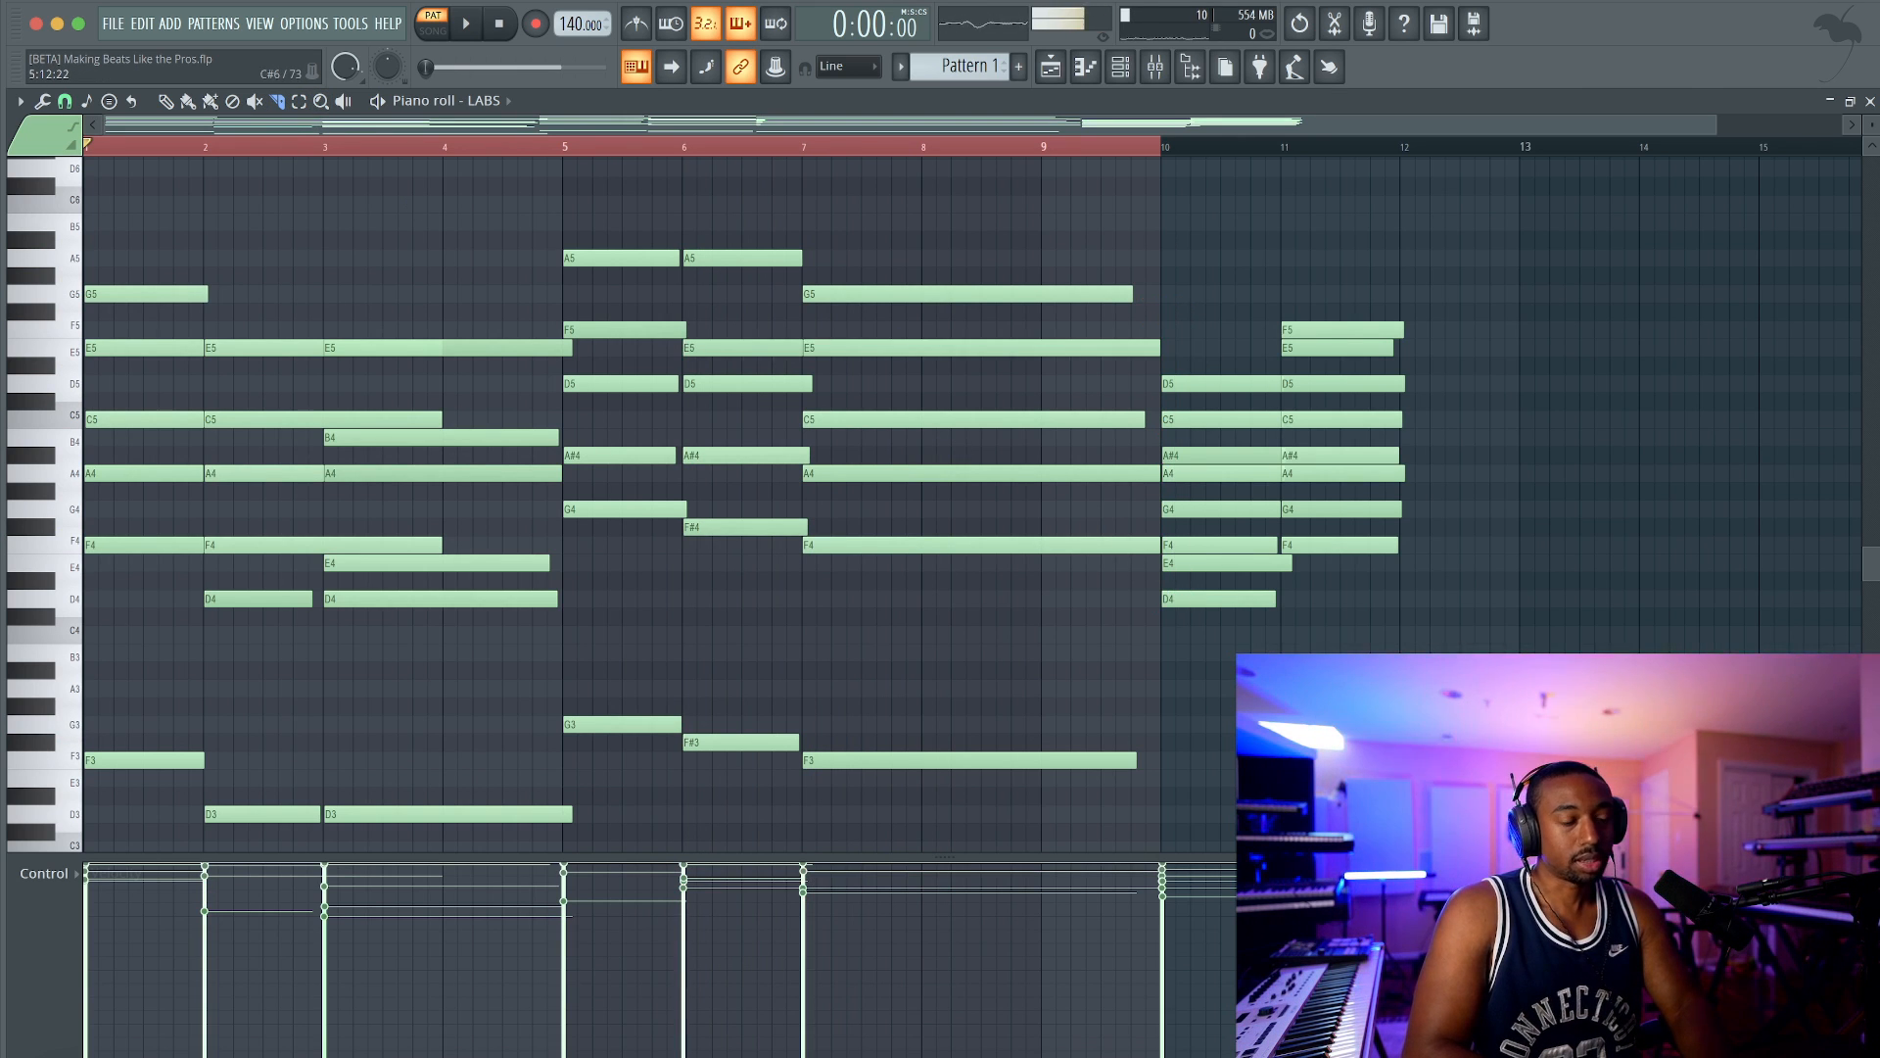
Step: Lower the G5 note of the bar 1 chord by one octave to G4
{"action": "scroll", "coordinate": [303, 255], "scroll_direction": "down", "scroll_amount": 2}
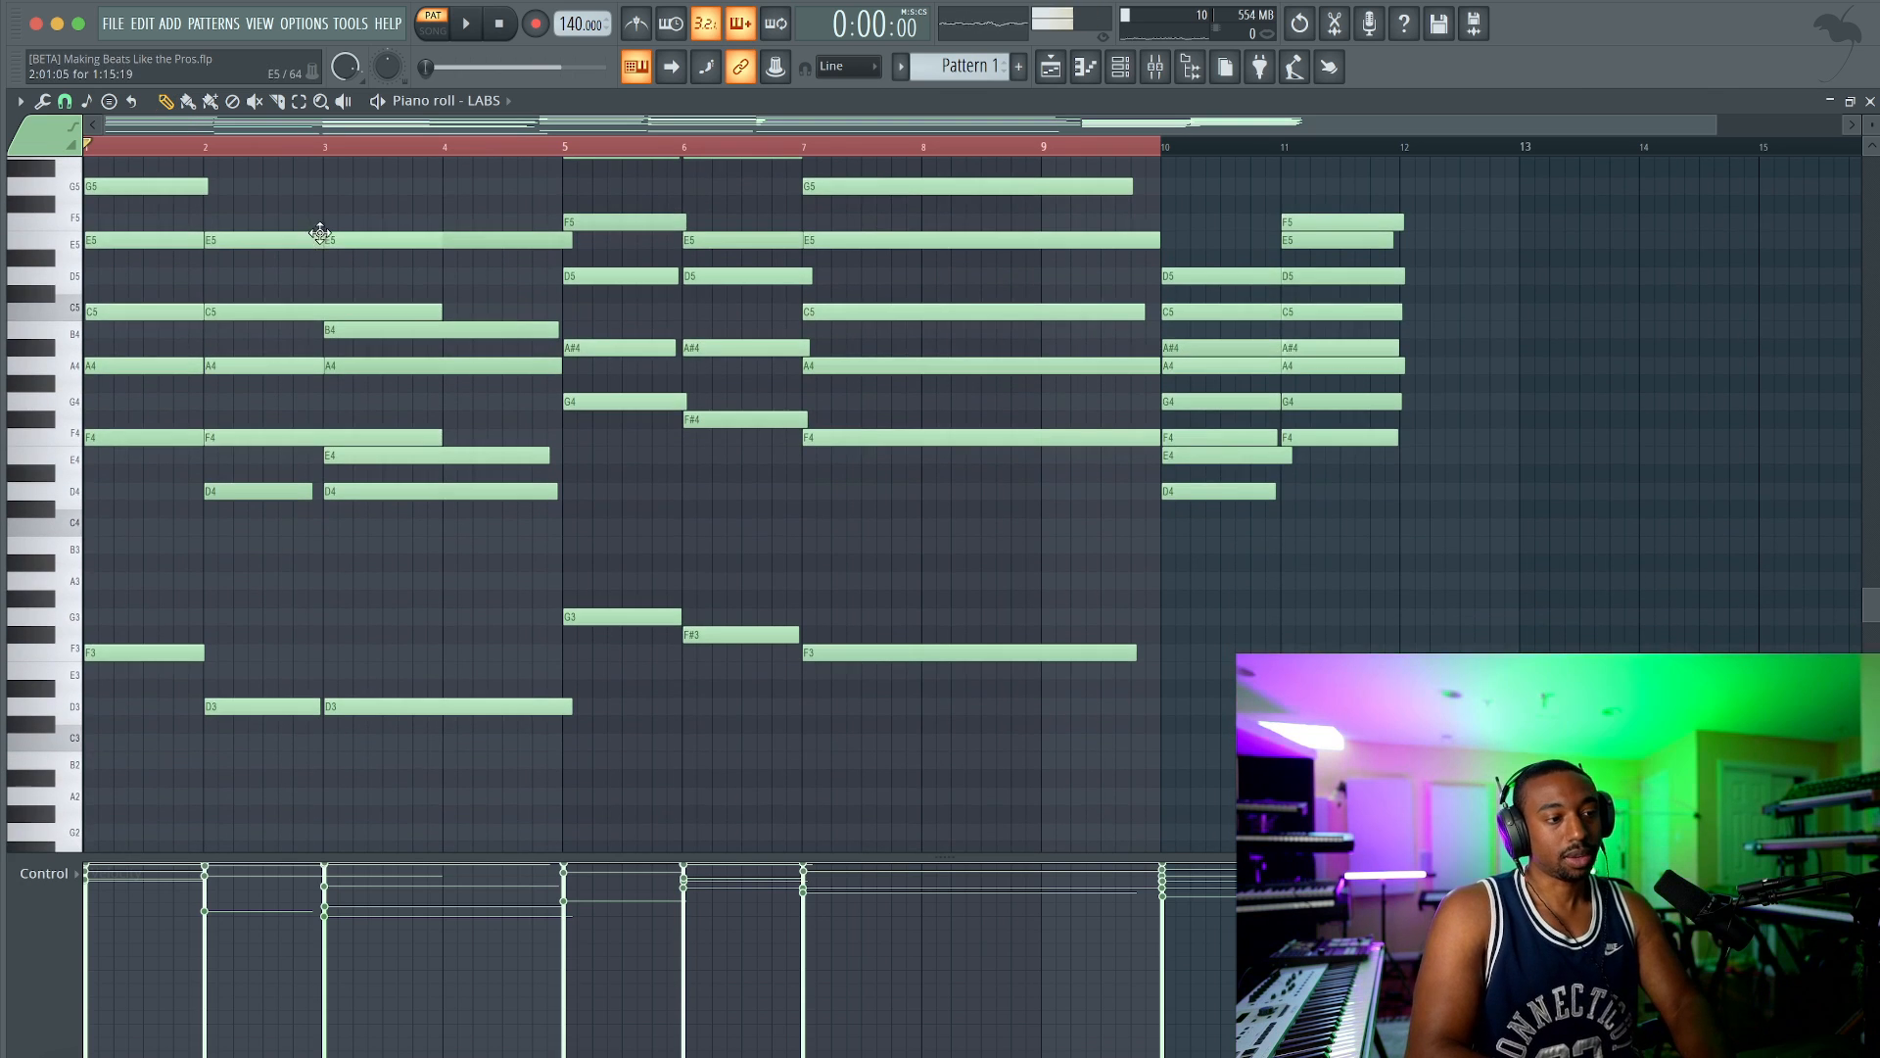
{"action": "scroll", "coordinate": [328, 237], "scroll_direction": "up", "scroll_amount": 4}
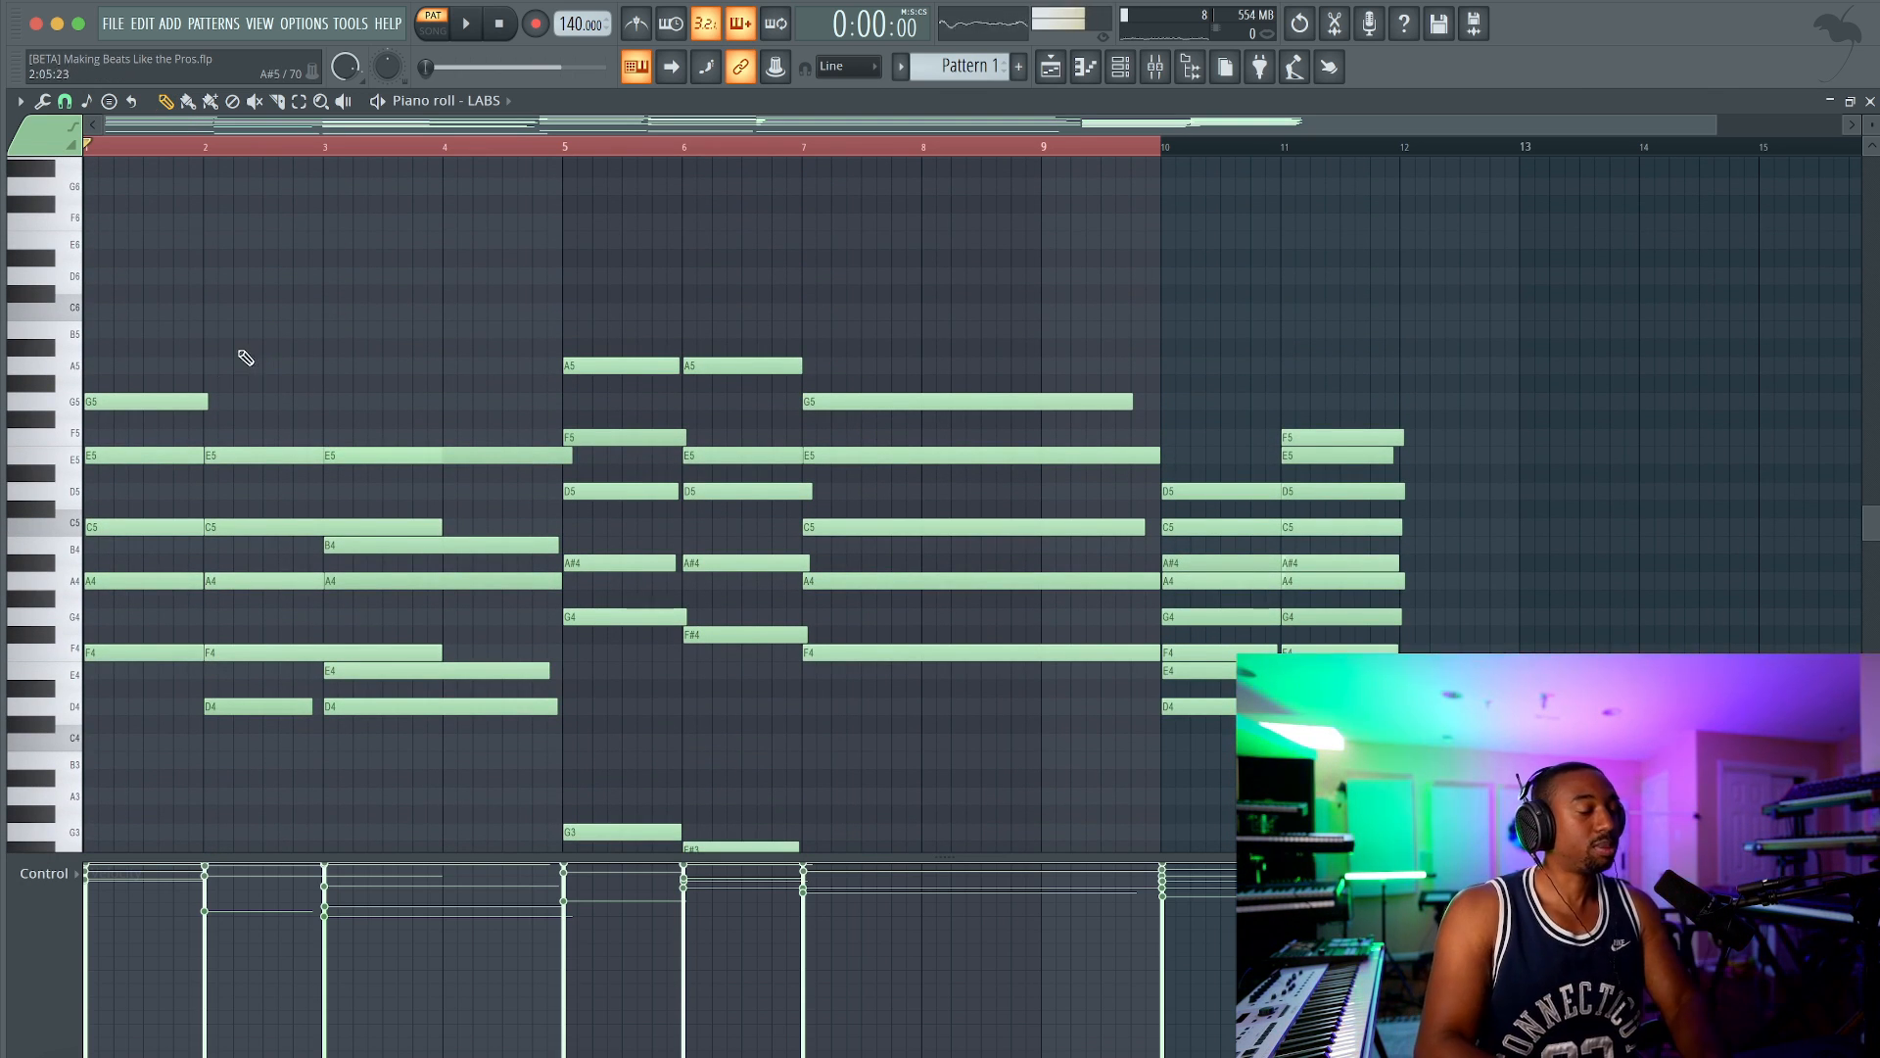
{"action": "scroll", "coordinate": [168, 466], "scroll_direction": "down", "scroll_amount": 4}
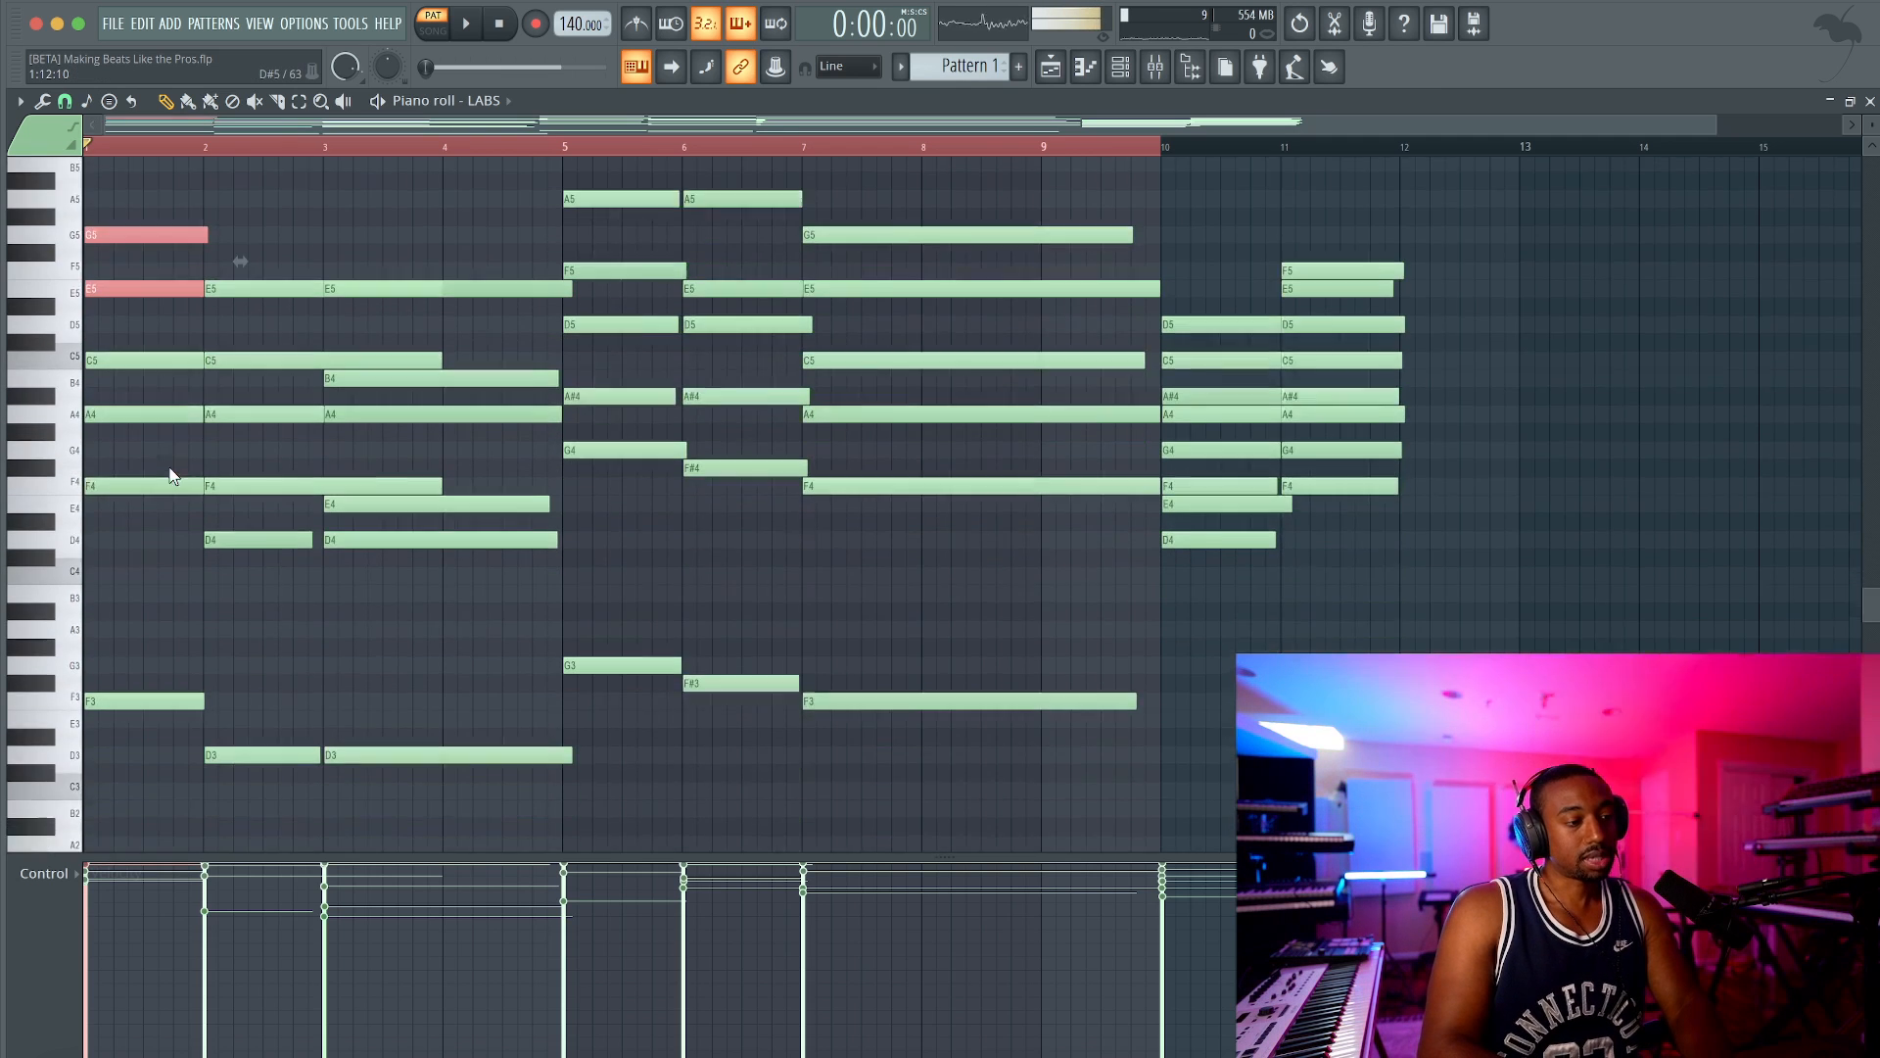
{"action": "scroll", "coordinate": [169, 466], "scroll_direction": "up", "scroll_amount": 4}
{"action": "left_click_drag", "start_coordinate": [178, 406], "coordinate": [145, 378]}
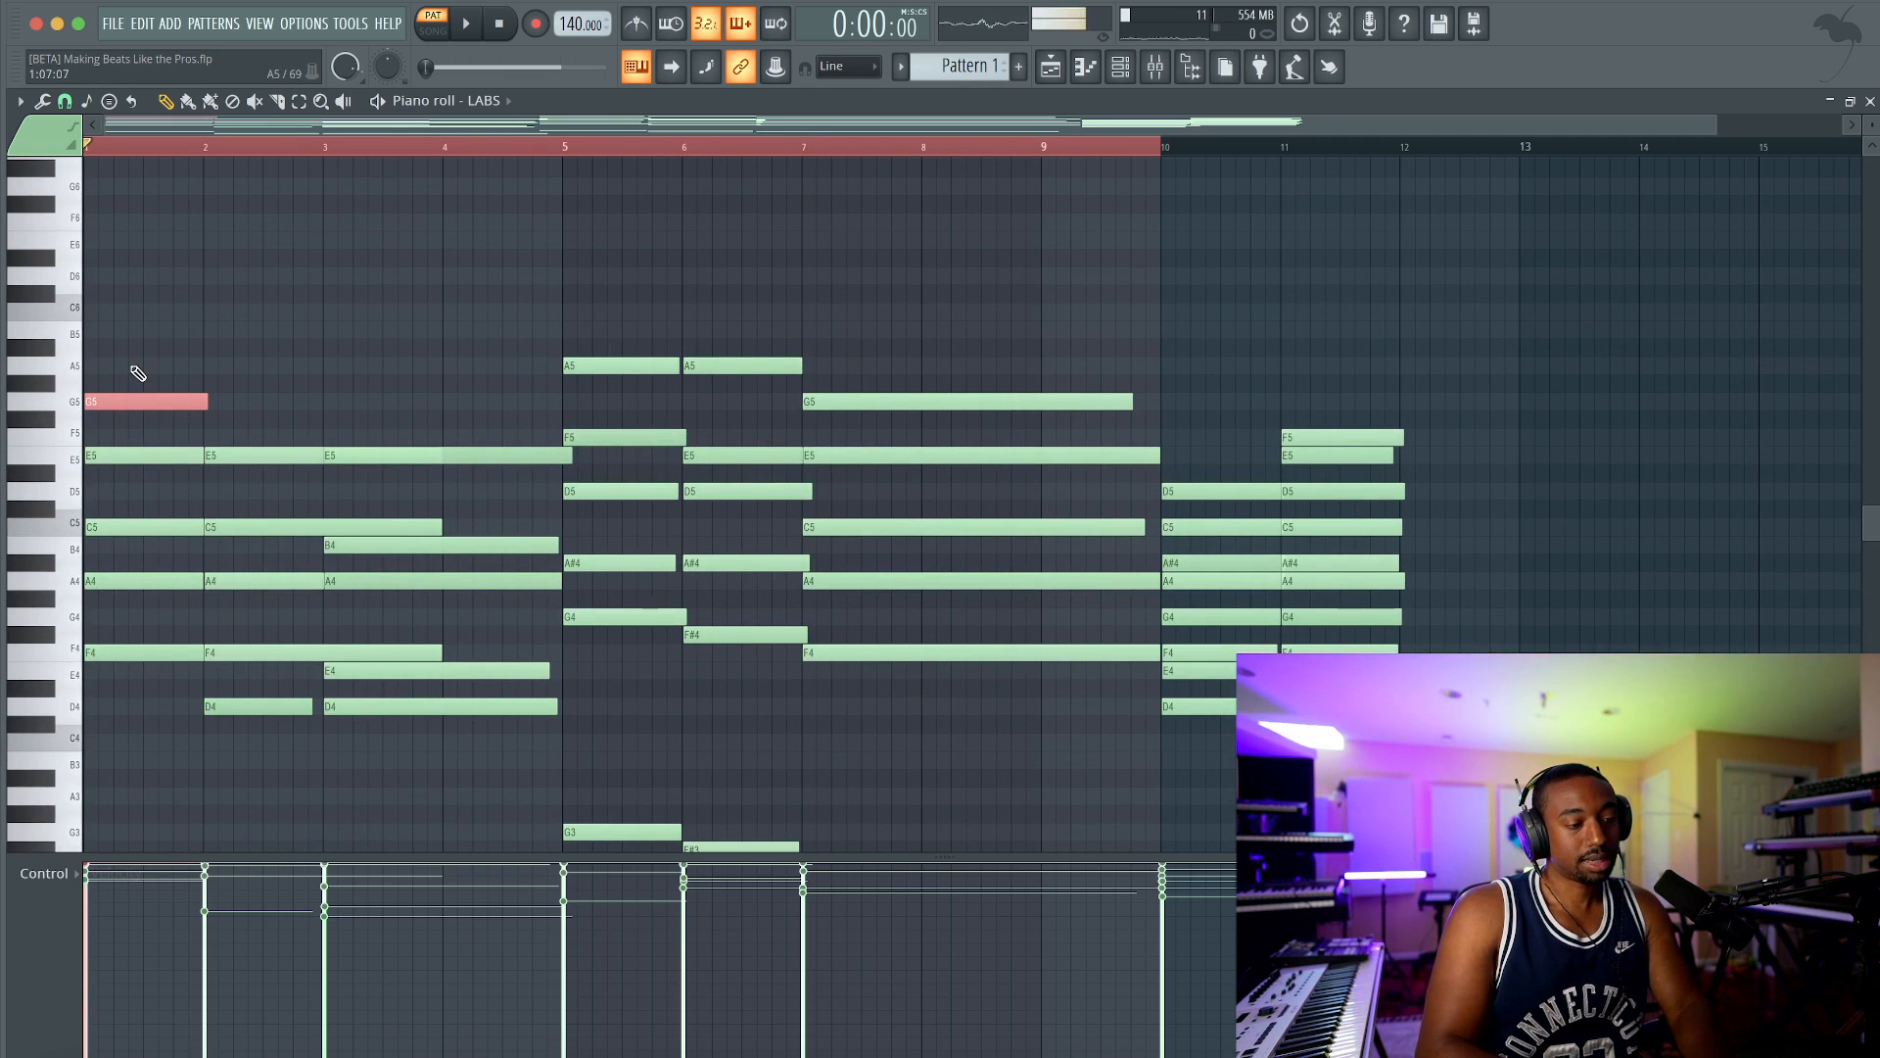
{"action": "key", "text": "ctrl+Down"}
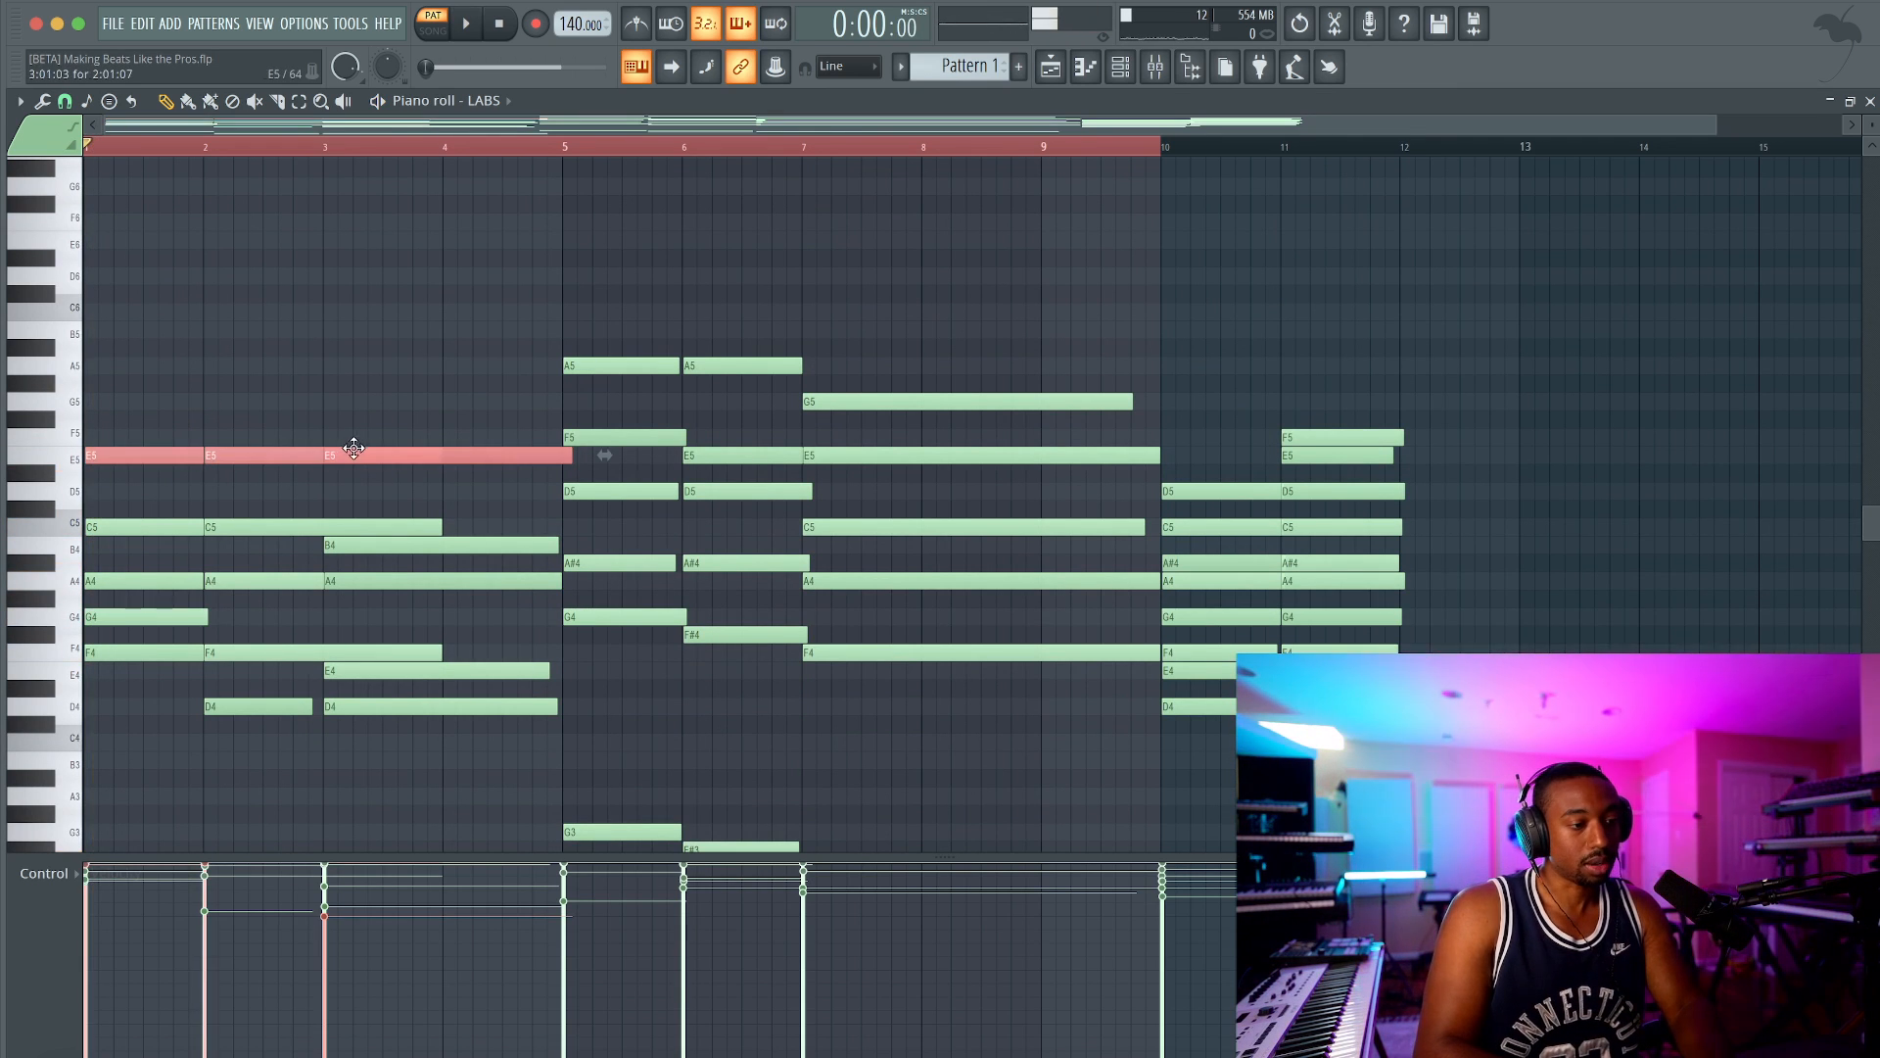
Step: Apply Quick legato to the E5 notes in bars 1 to 3 and play the start of the progression
{"action": "key", "text": "ctrl+l"}
{"action": "left_click", "coordinate": [500, 461], "text": "ctrl"}
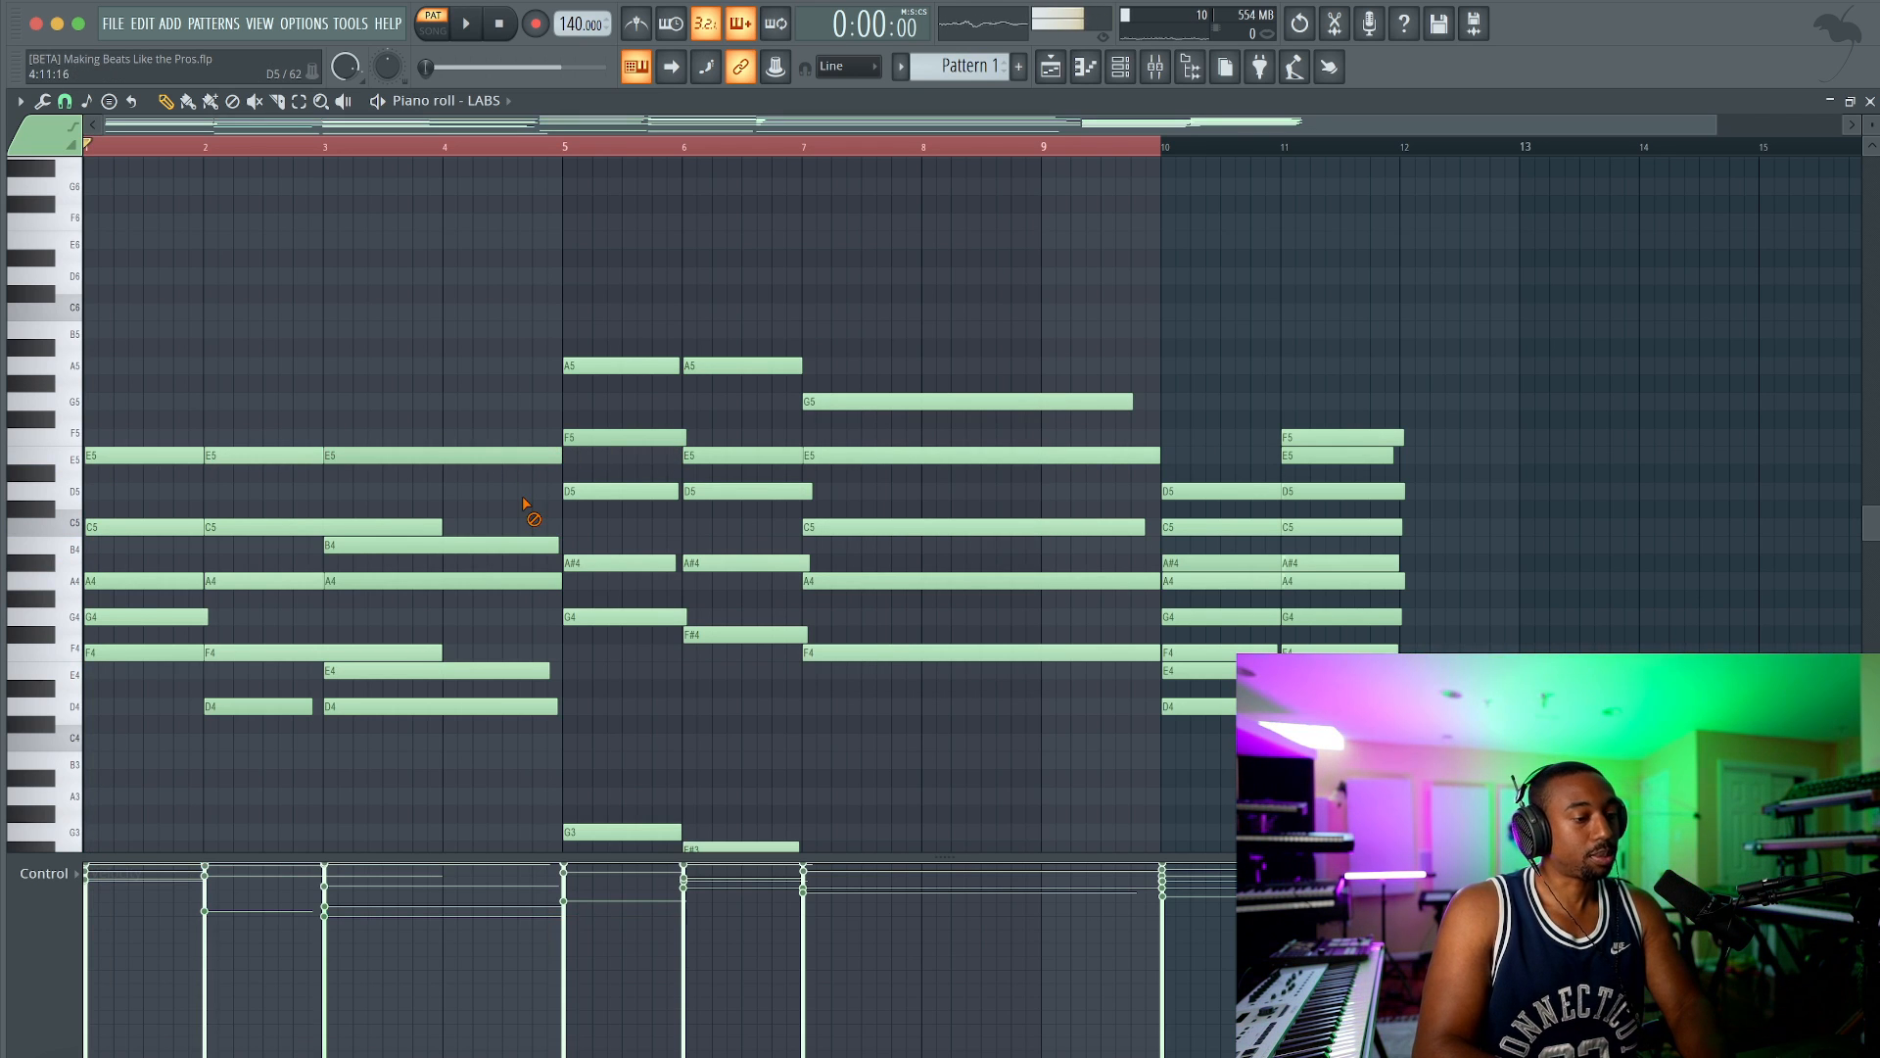
{"action": "key", "text": "space"}
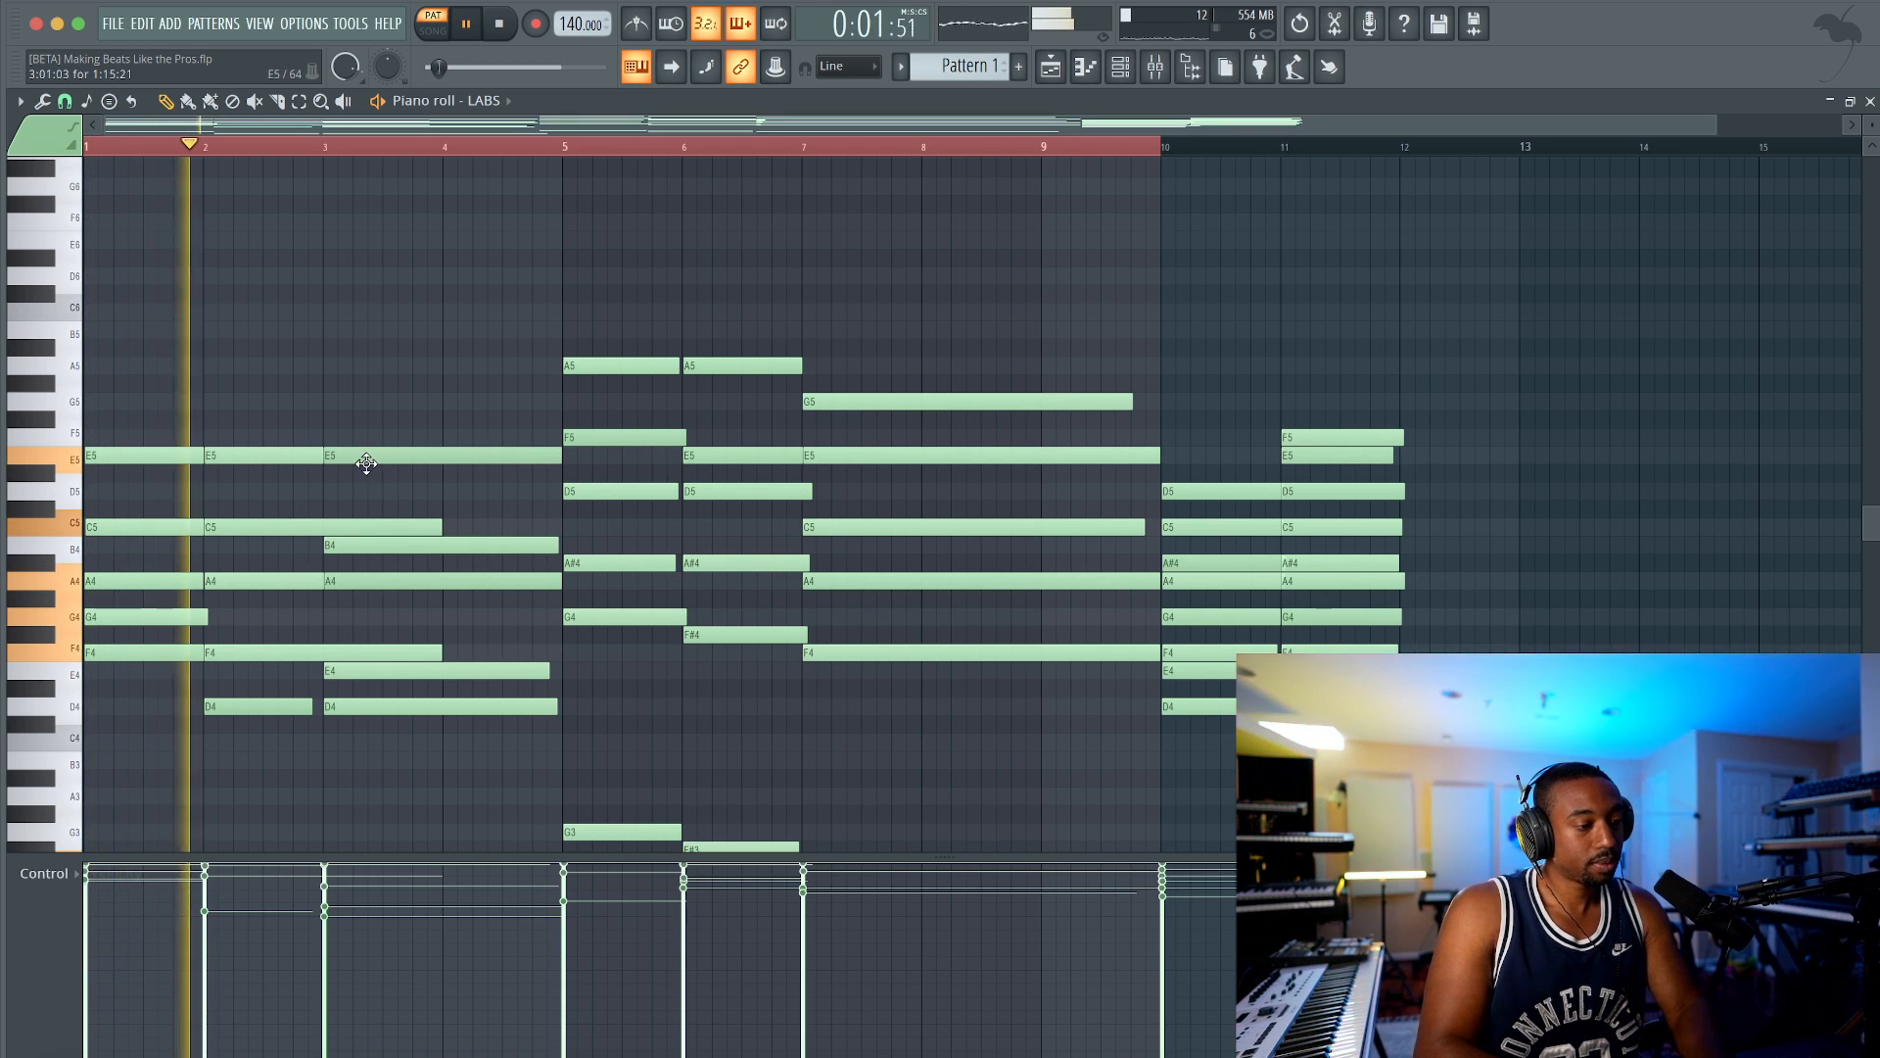
{"action": "key", "text": "space"}
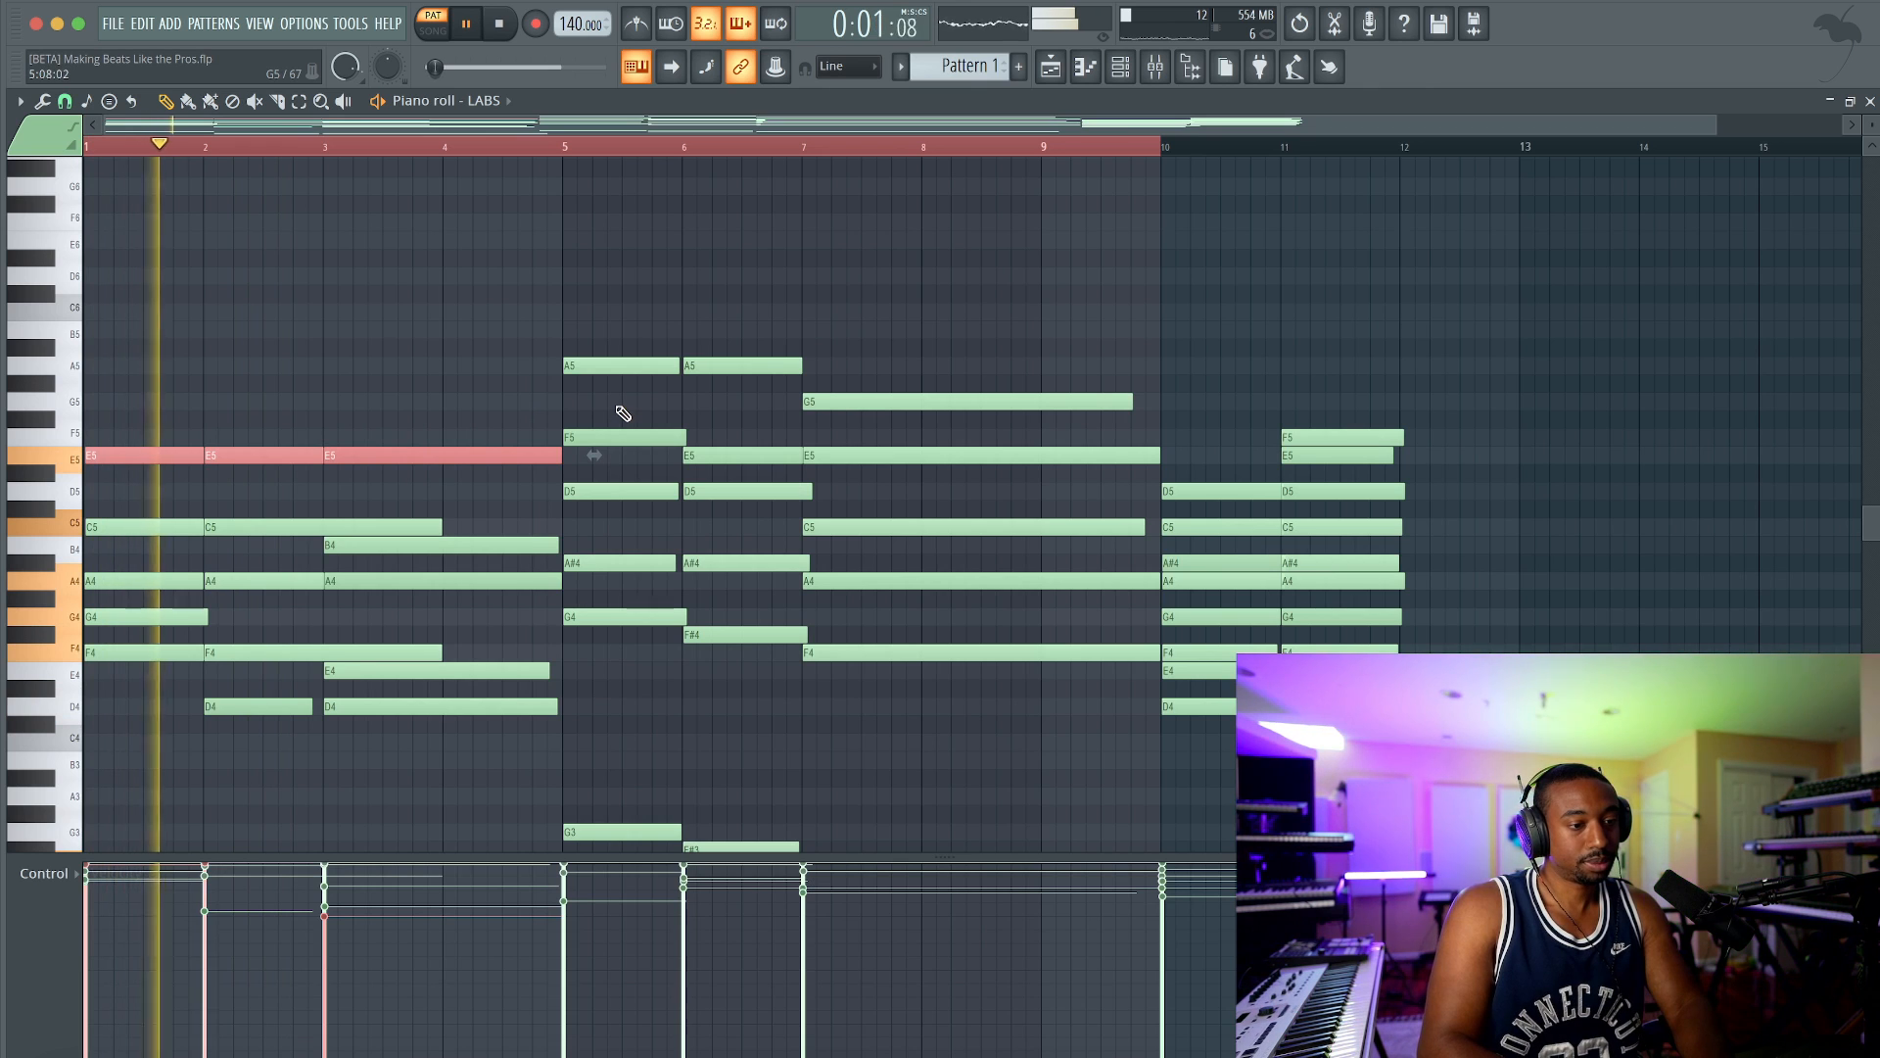
Step: Lower the A5 notes in bars 5 and 6 and the G5 note in bar 7 by one octave, and play the progression
{"action": "left_click_drag", "start_coordinate": [607, 406], "coordinate": [813, 343]}
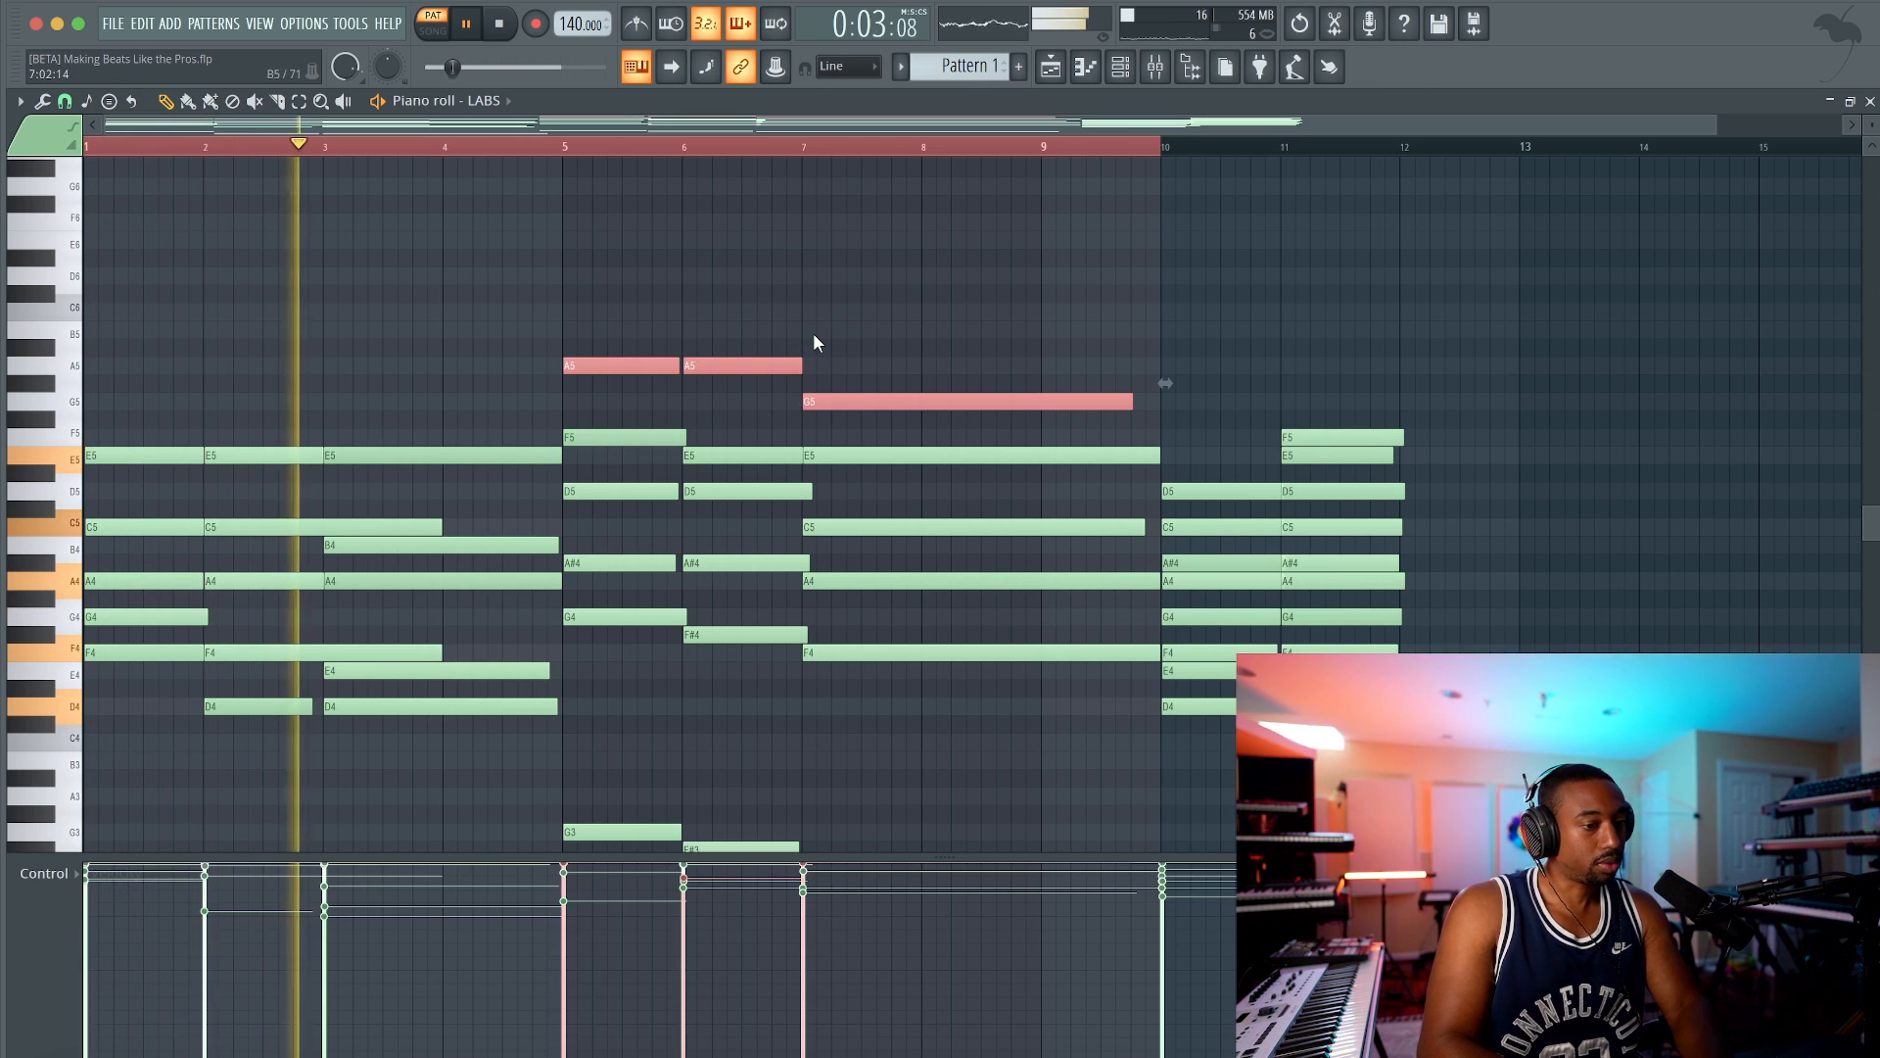
{"action": "key", "text": "space"}
{"action": "key", "text": "ctrl+Down"}
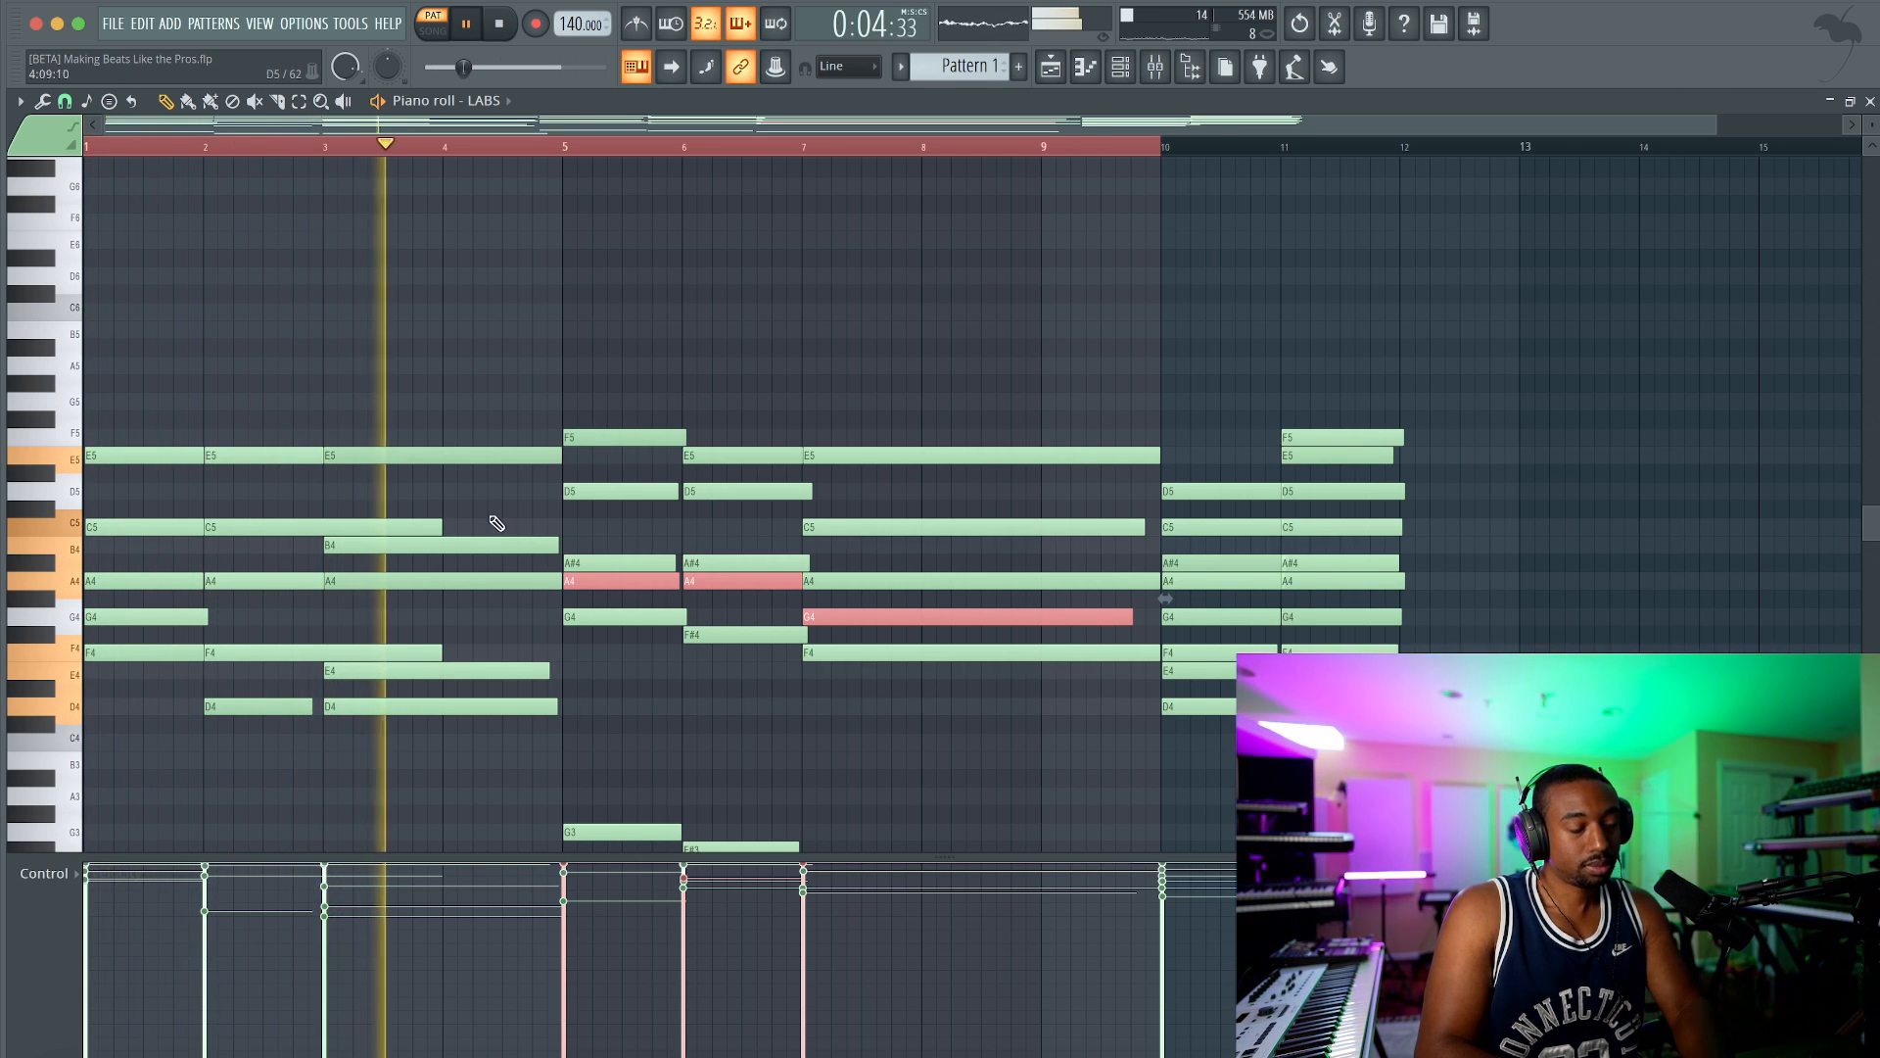
{"action": "scroll", "coordinate": [375, 649], "scroll_direction": "down", "scroll_amount": 3}
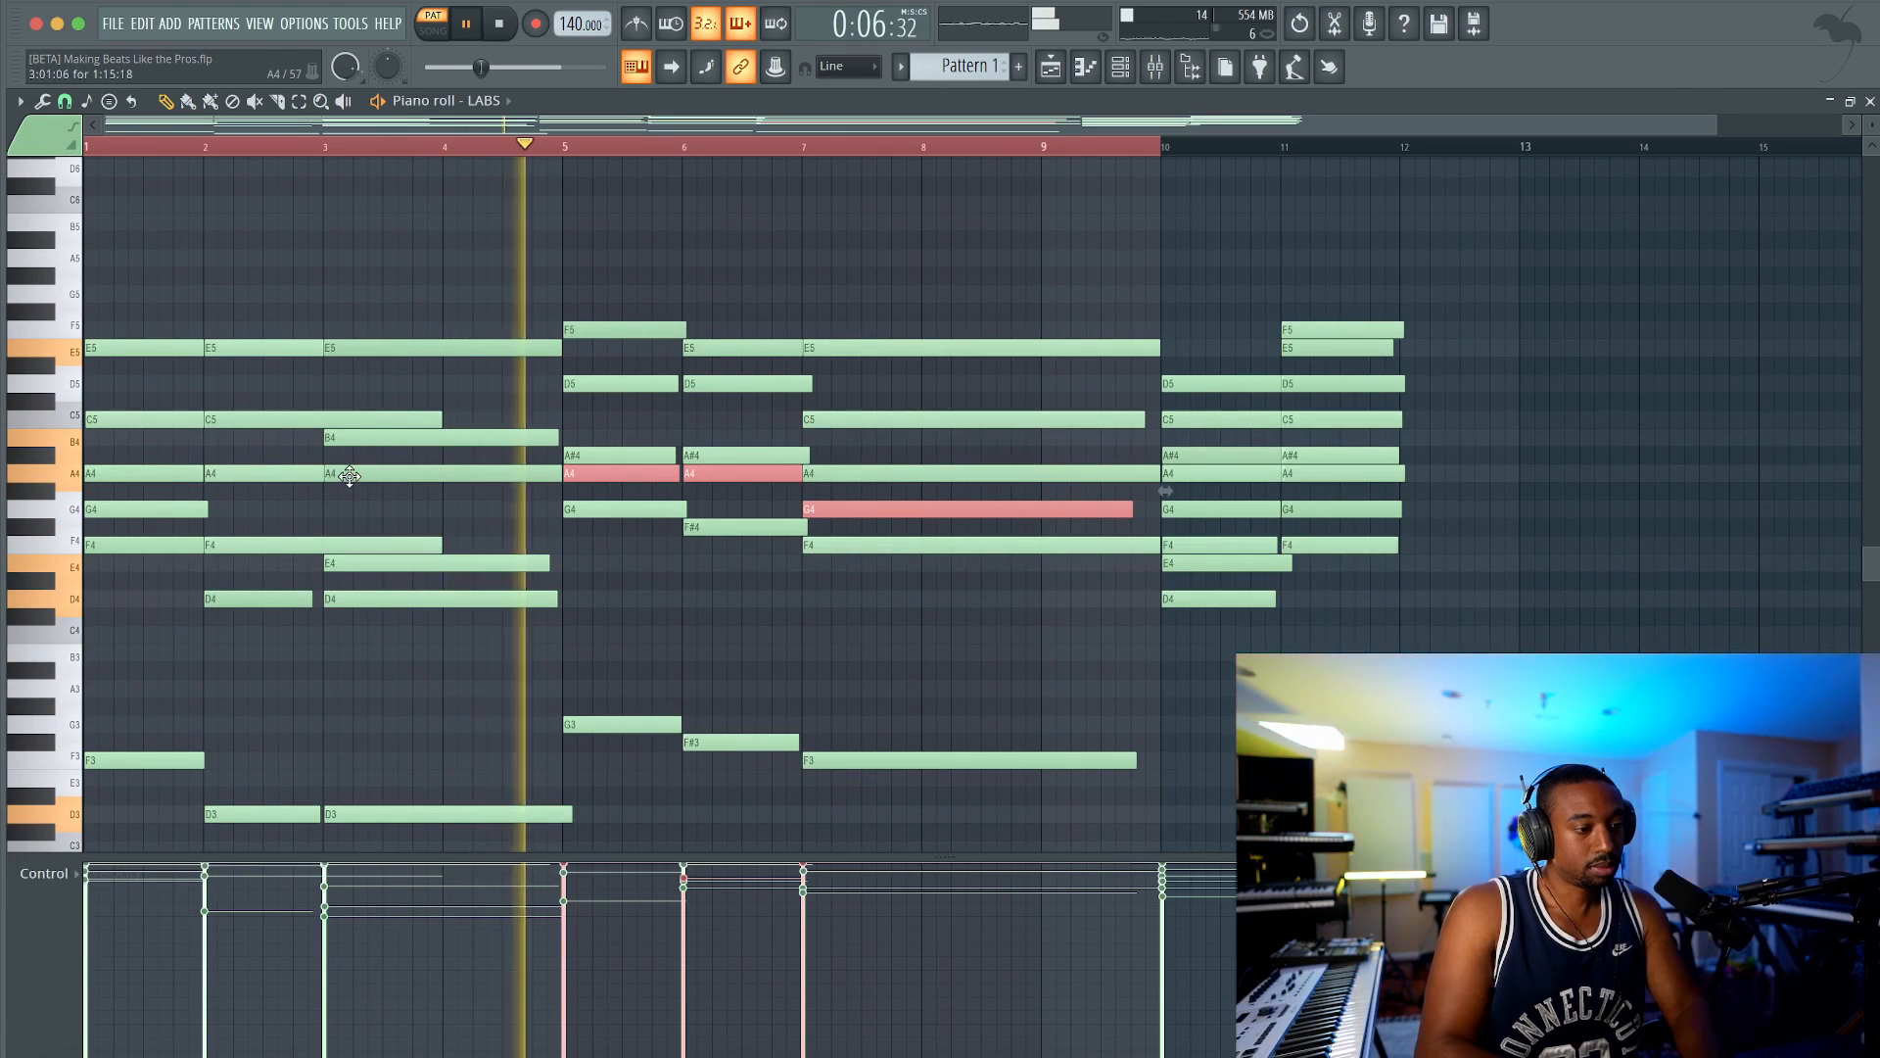
{"action": "scroll", "coordinate": [350, 476], "scroll_direction": "down", "scroll_amount": 2}
{"action": "scroll", "coordinate": [350, 476], "scroll_direction": "up", "scroll_amount": 2}
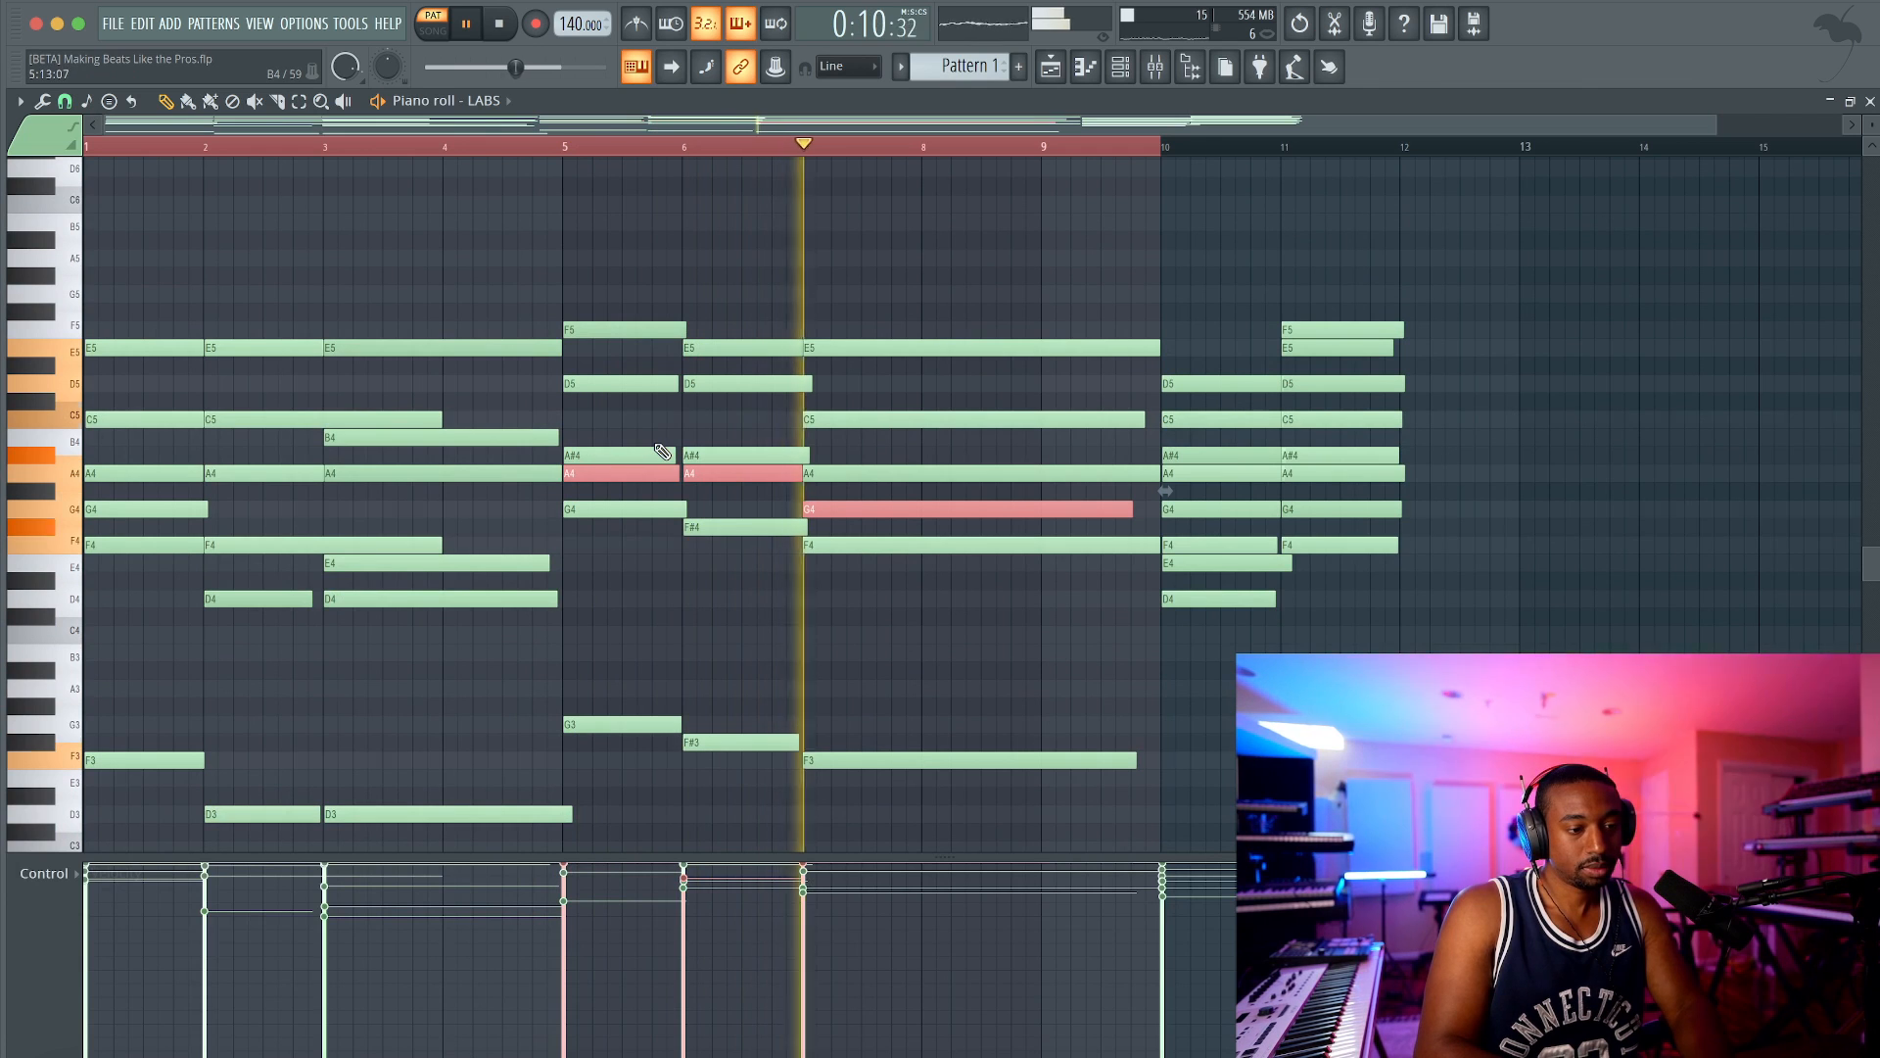
{"action": "key", "text": "space"}
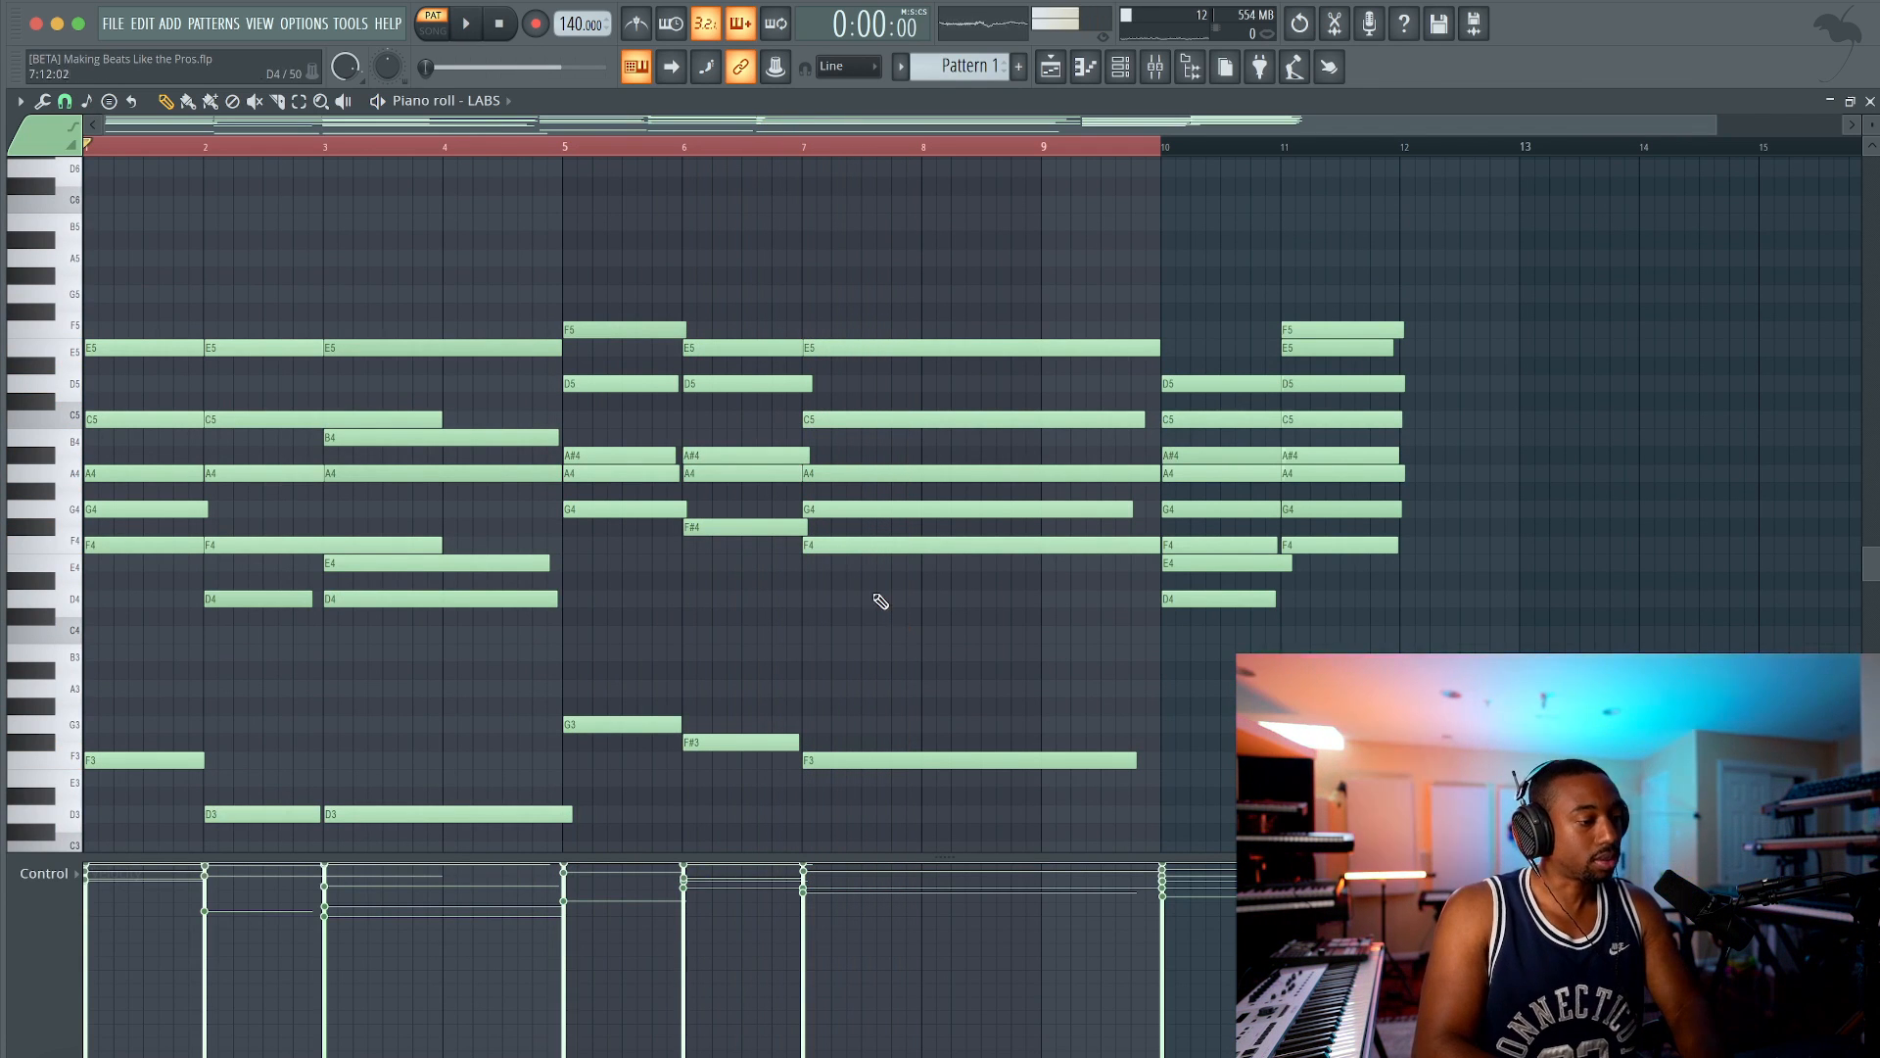
Step: Play the progression, audition the individual notes of the bar 3 chord, then clear the selection and stop playback
{"action": "key", "text": "space"}
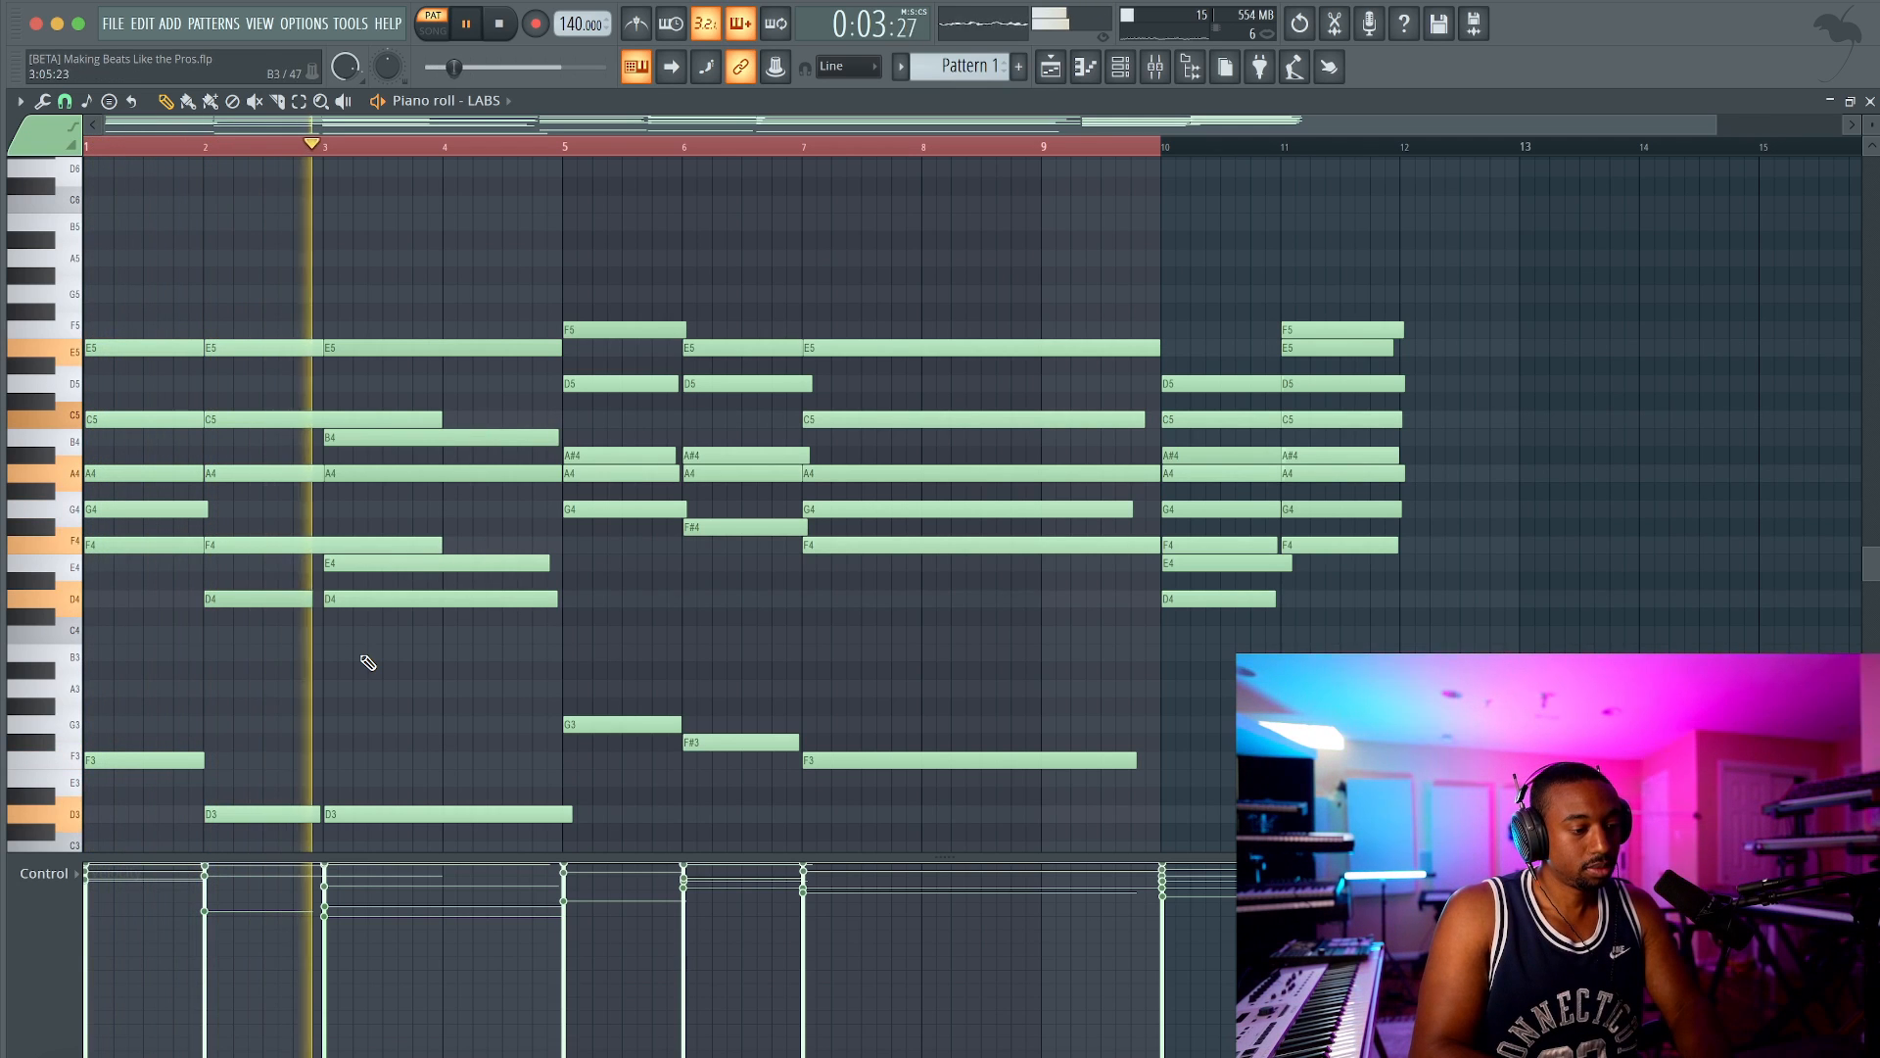
{"action": "left_click_drag", "start_coordinate": [380, 781], "coordinate": [375, 838]}
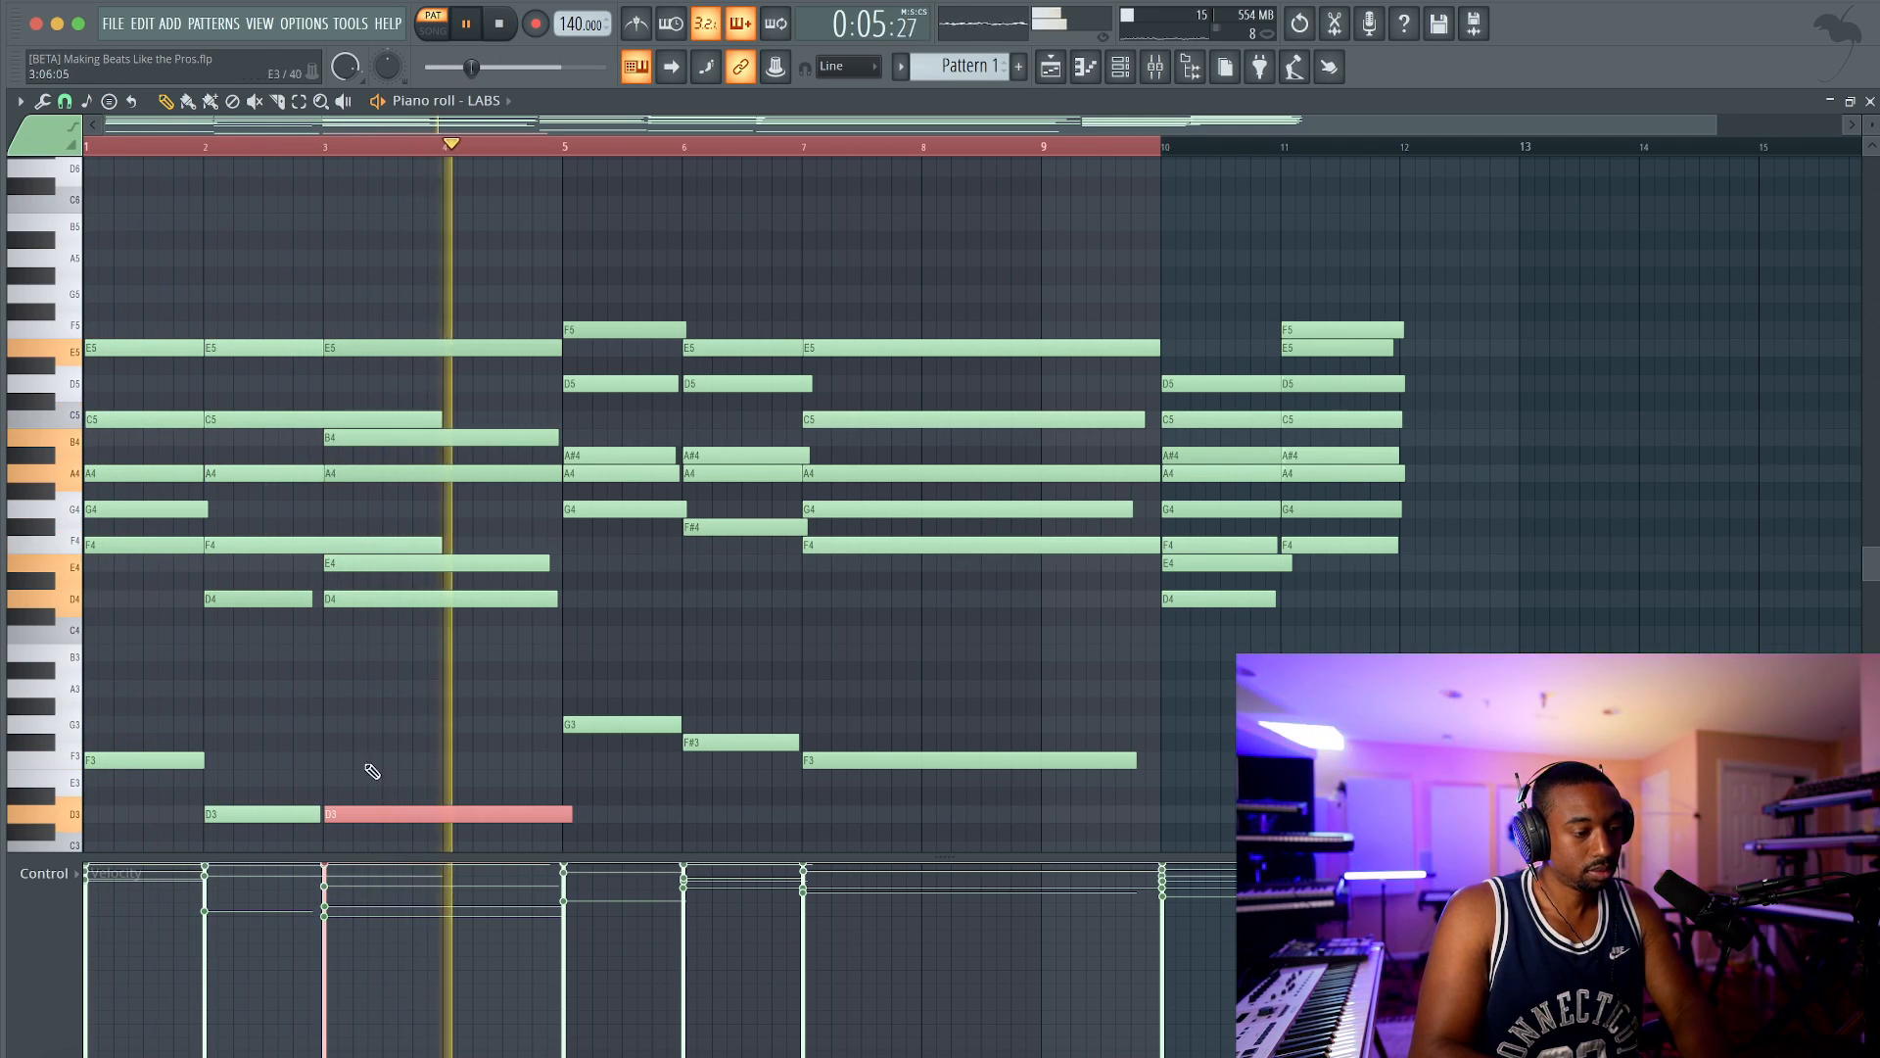
{"action": "left_click_drag", "start_coordinate": [389, 599], "coordinate": [375, 543]}
{"action": "left_click", "coordinate": [378, 473]}
{"action": "left_click", "coordinate": [378, 436]}
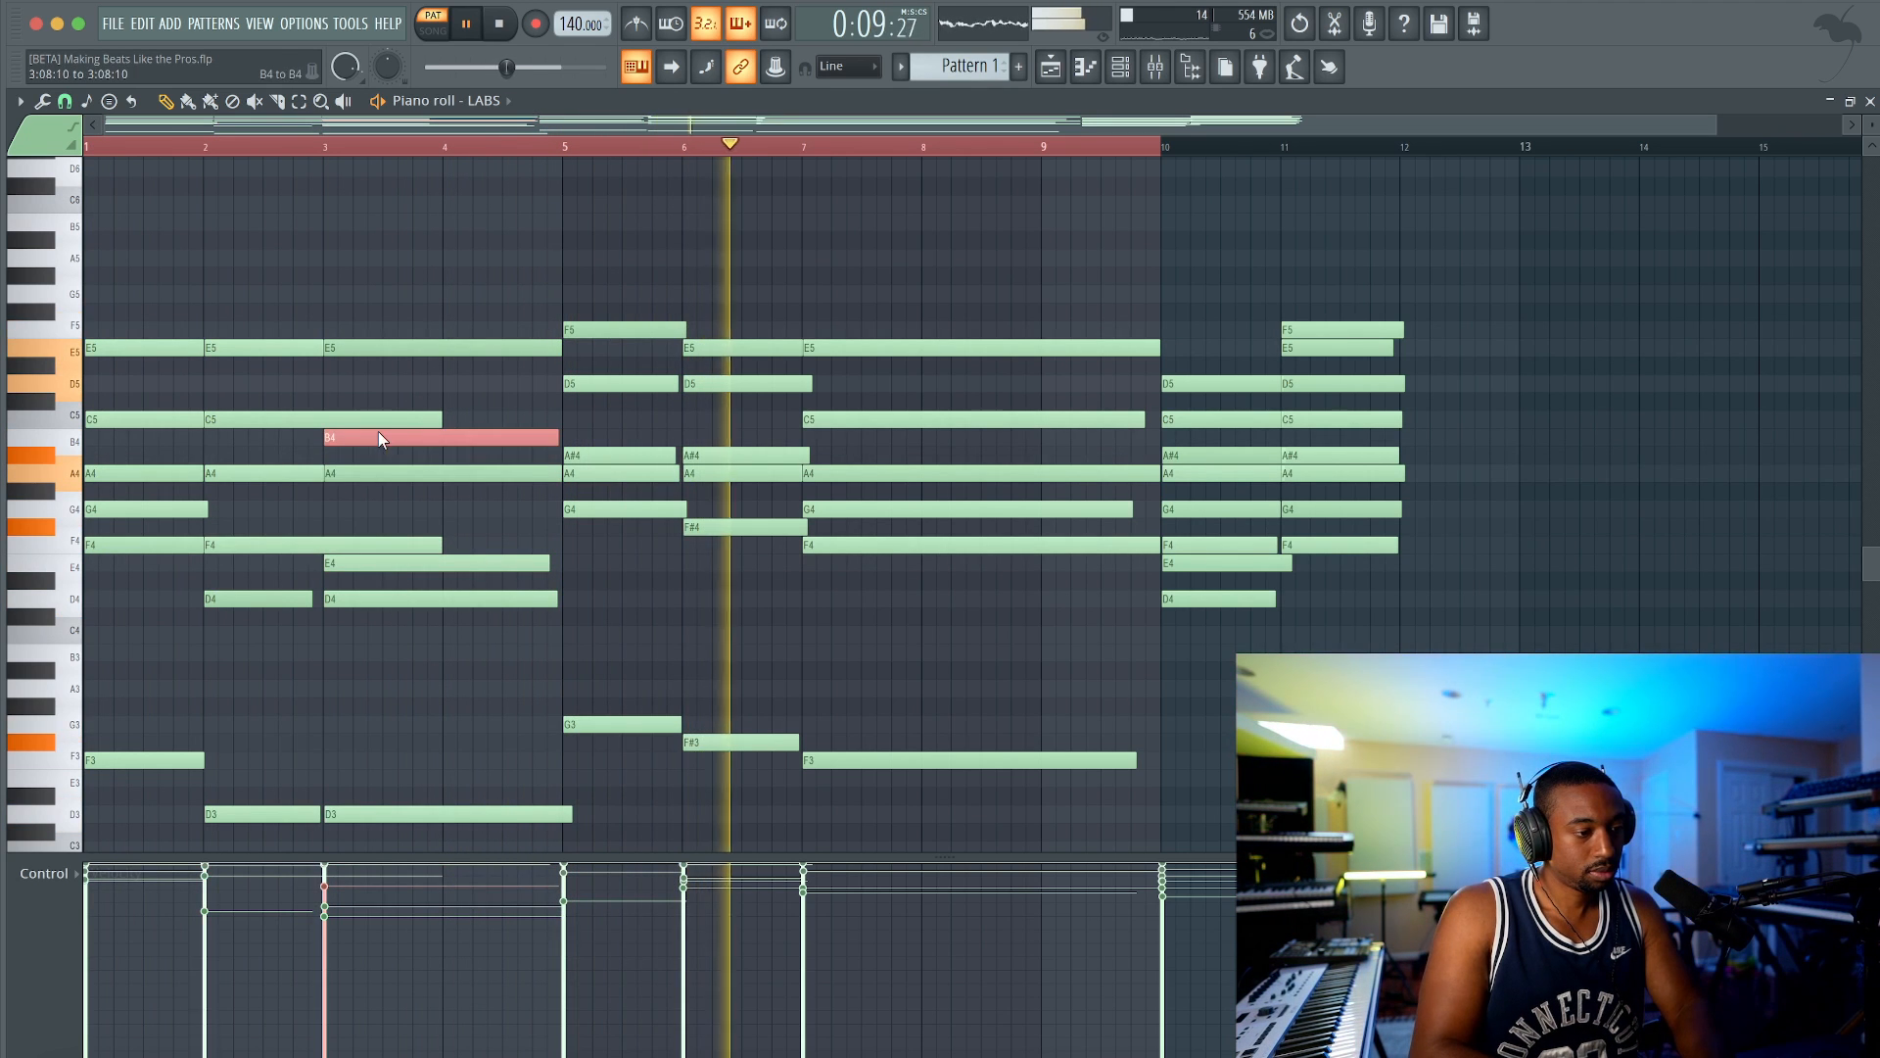
{"action": "left_click", "coordinate": [384, 351]}
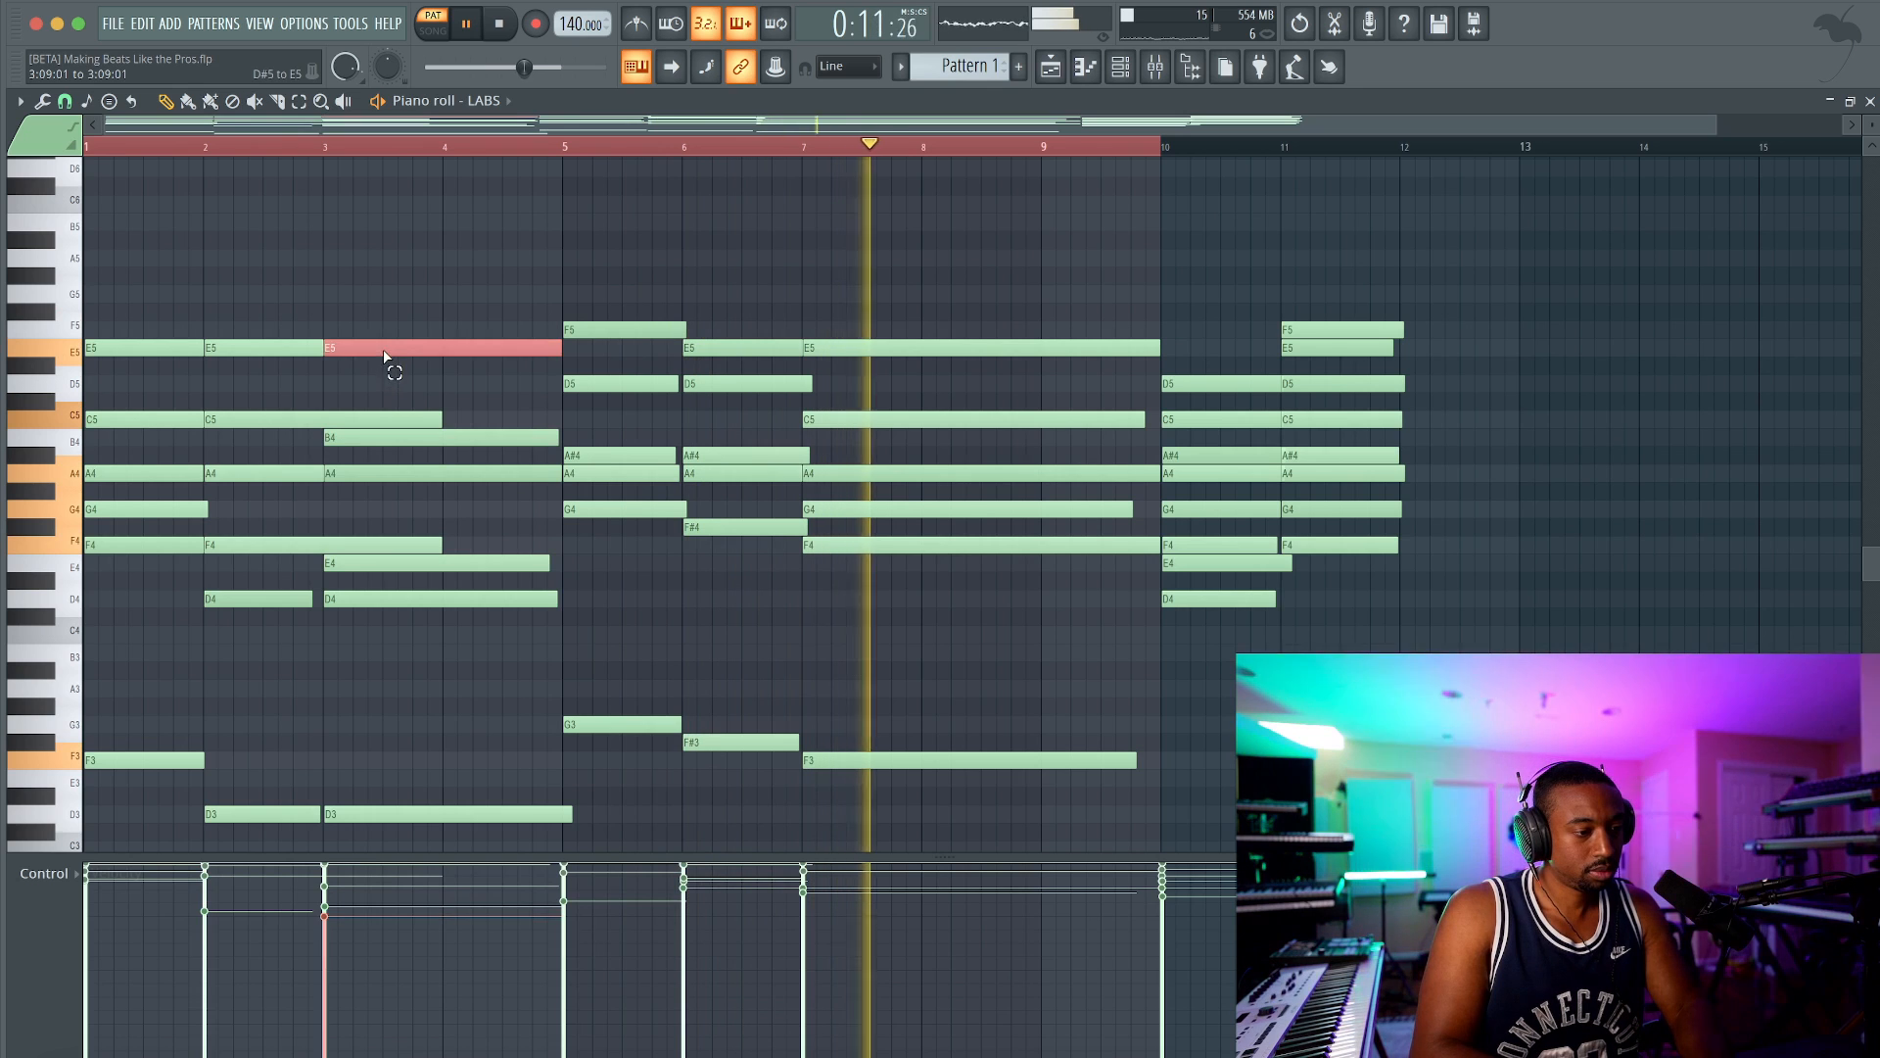
{"action": "left_click", "coordinate": [329, 884]}
{"action": "left_click", "coordinate": [921, 640], "text": "ctrl"}
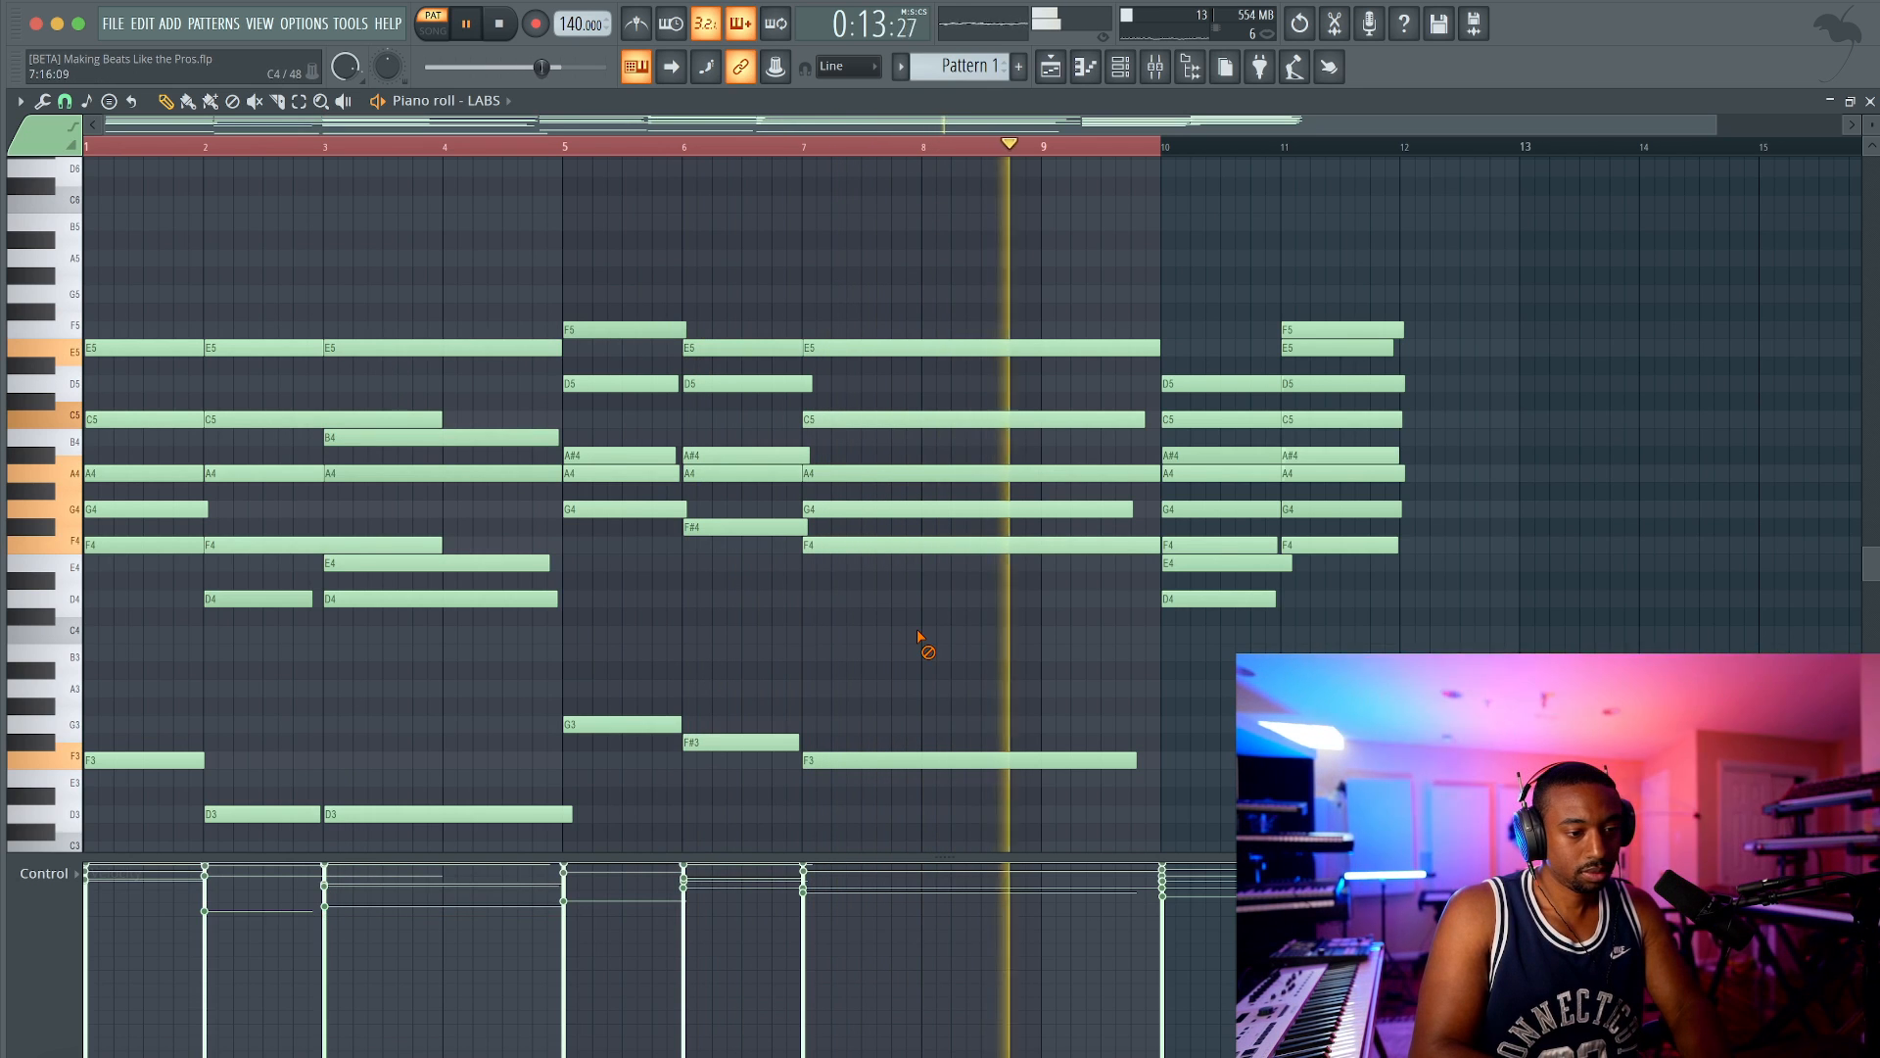
{"action": "key", "text": "space"}
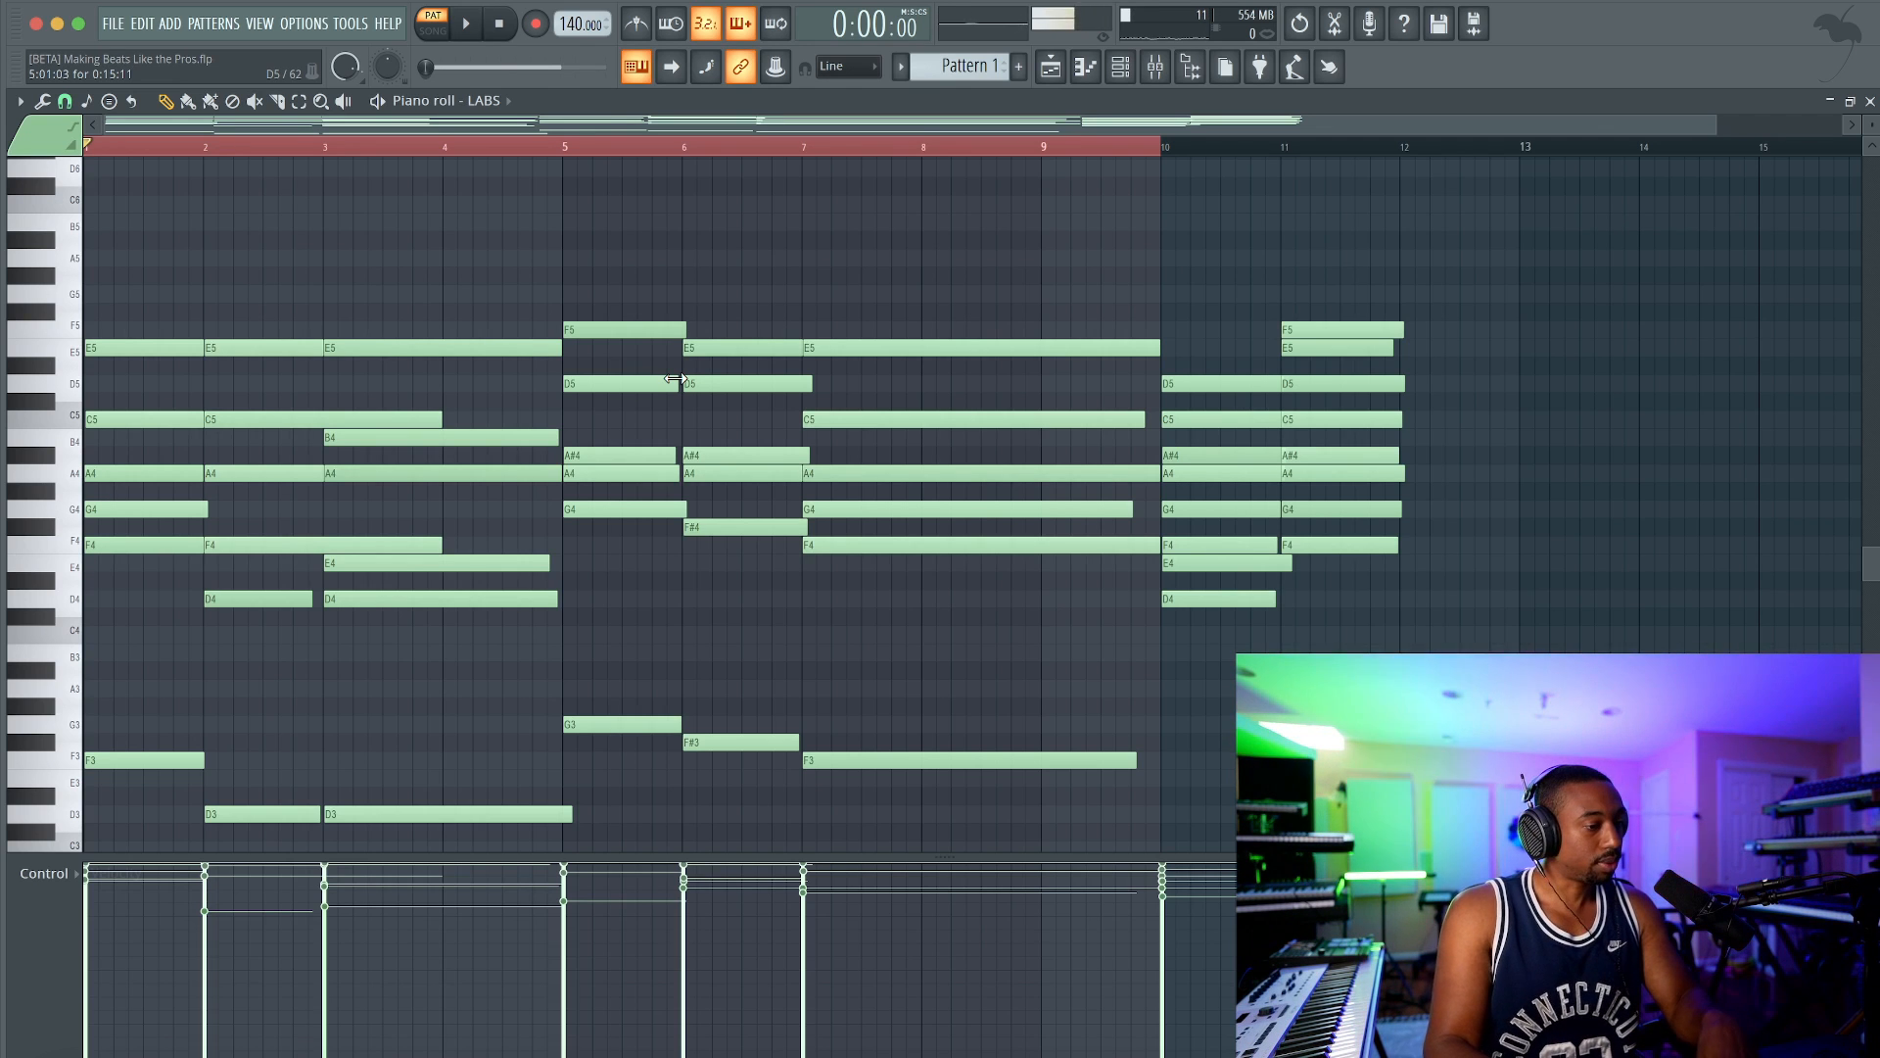
Step: Transpose all notes of the progression down one semitone and play it
{"action": "key", "text": "shift+Down"}
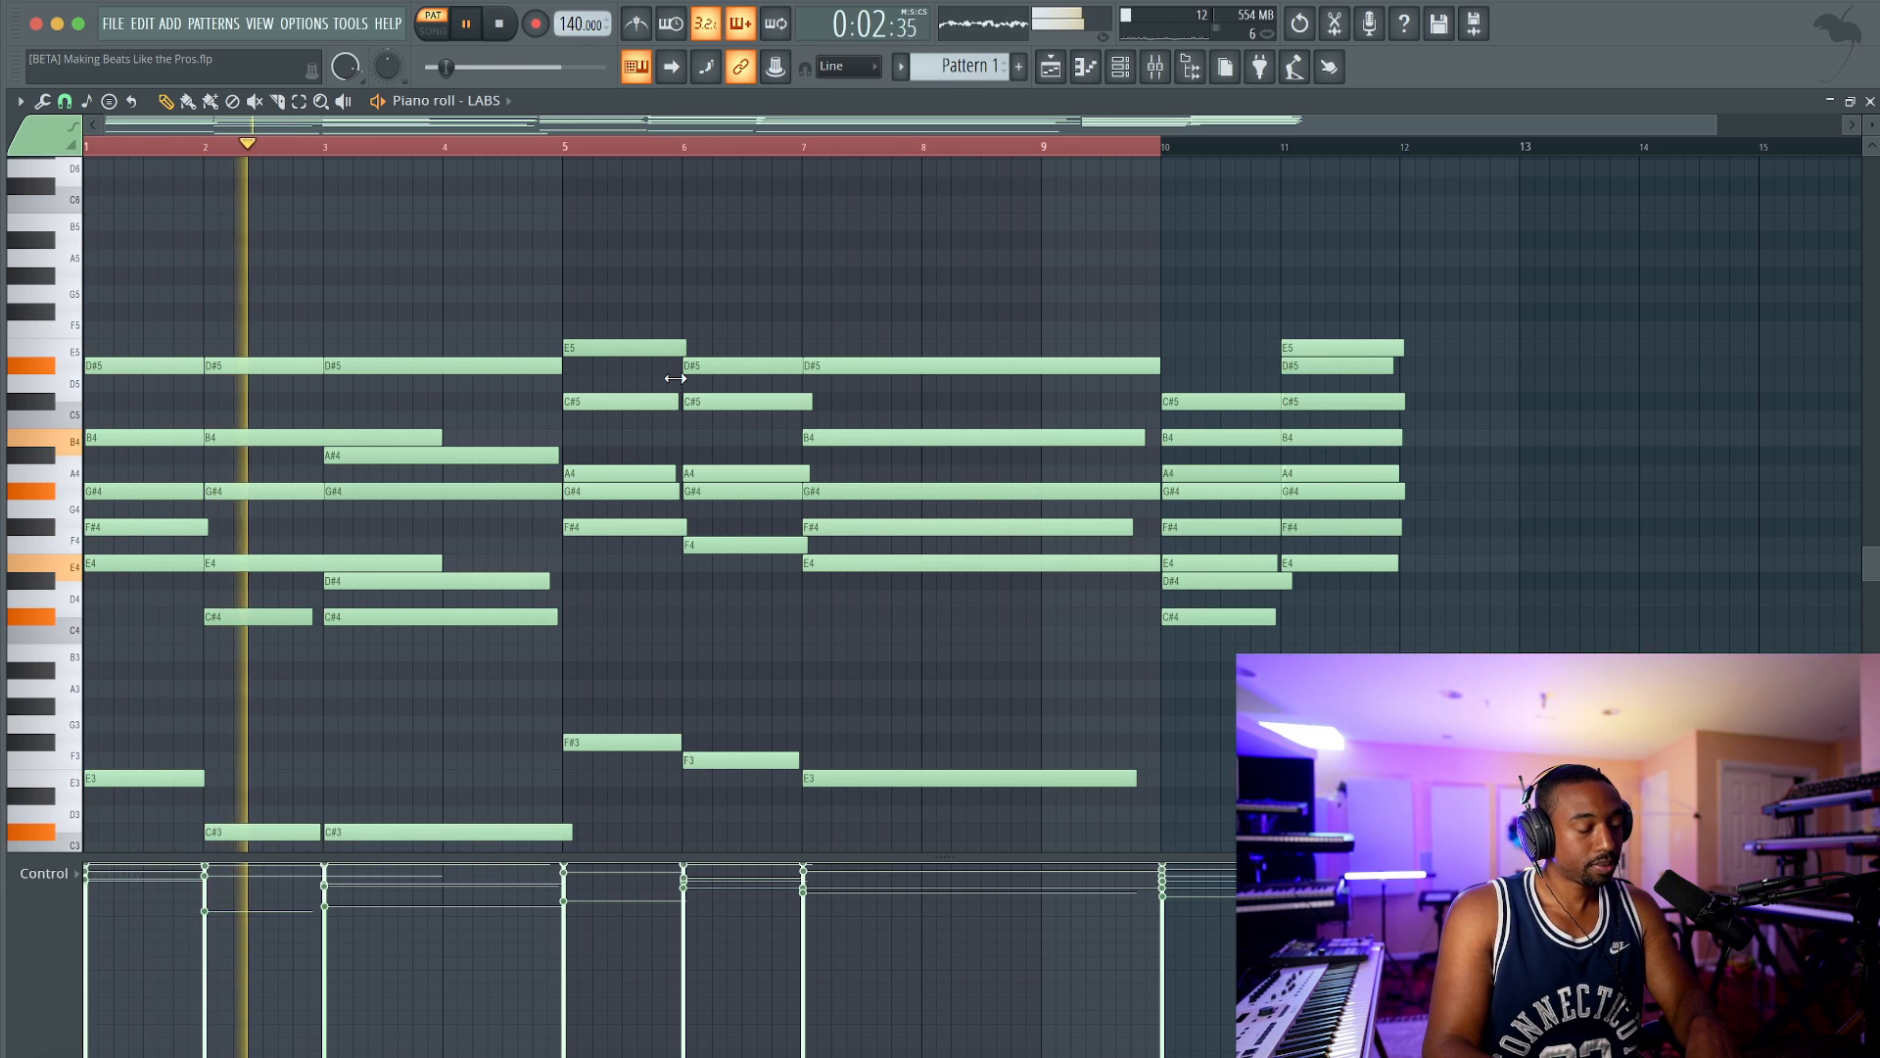
{"action": "key", "text": "space"}
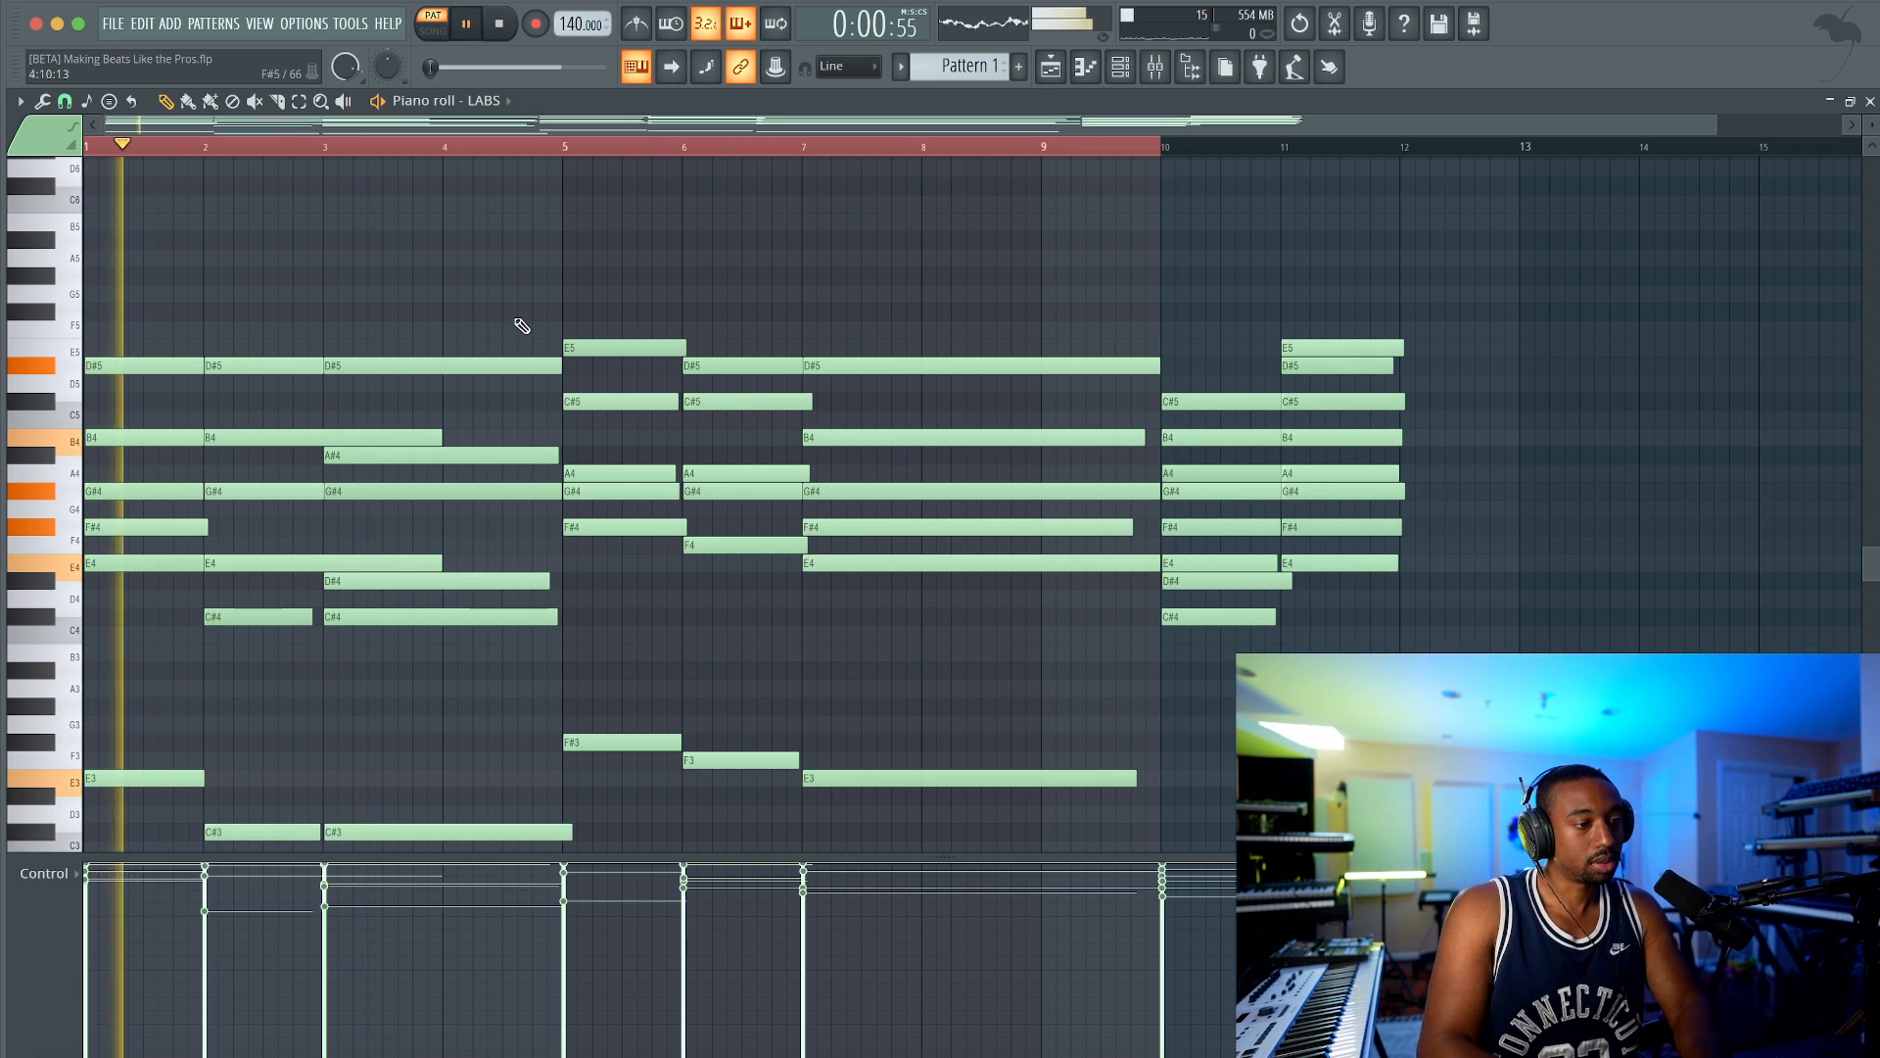
Step: Raise the D#4 and A#4 notes of the bar 3 chord by two semitones to F4 and C5, and restart playback
{"action": "scroll", "coordinate": [575, 257], "scroll_direction": "down", "scroll_amount": 2}
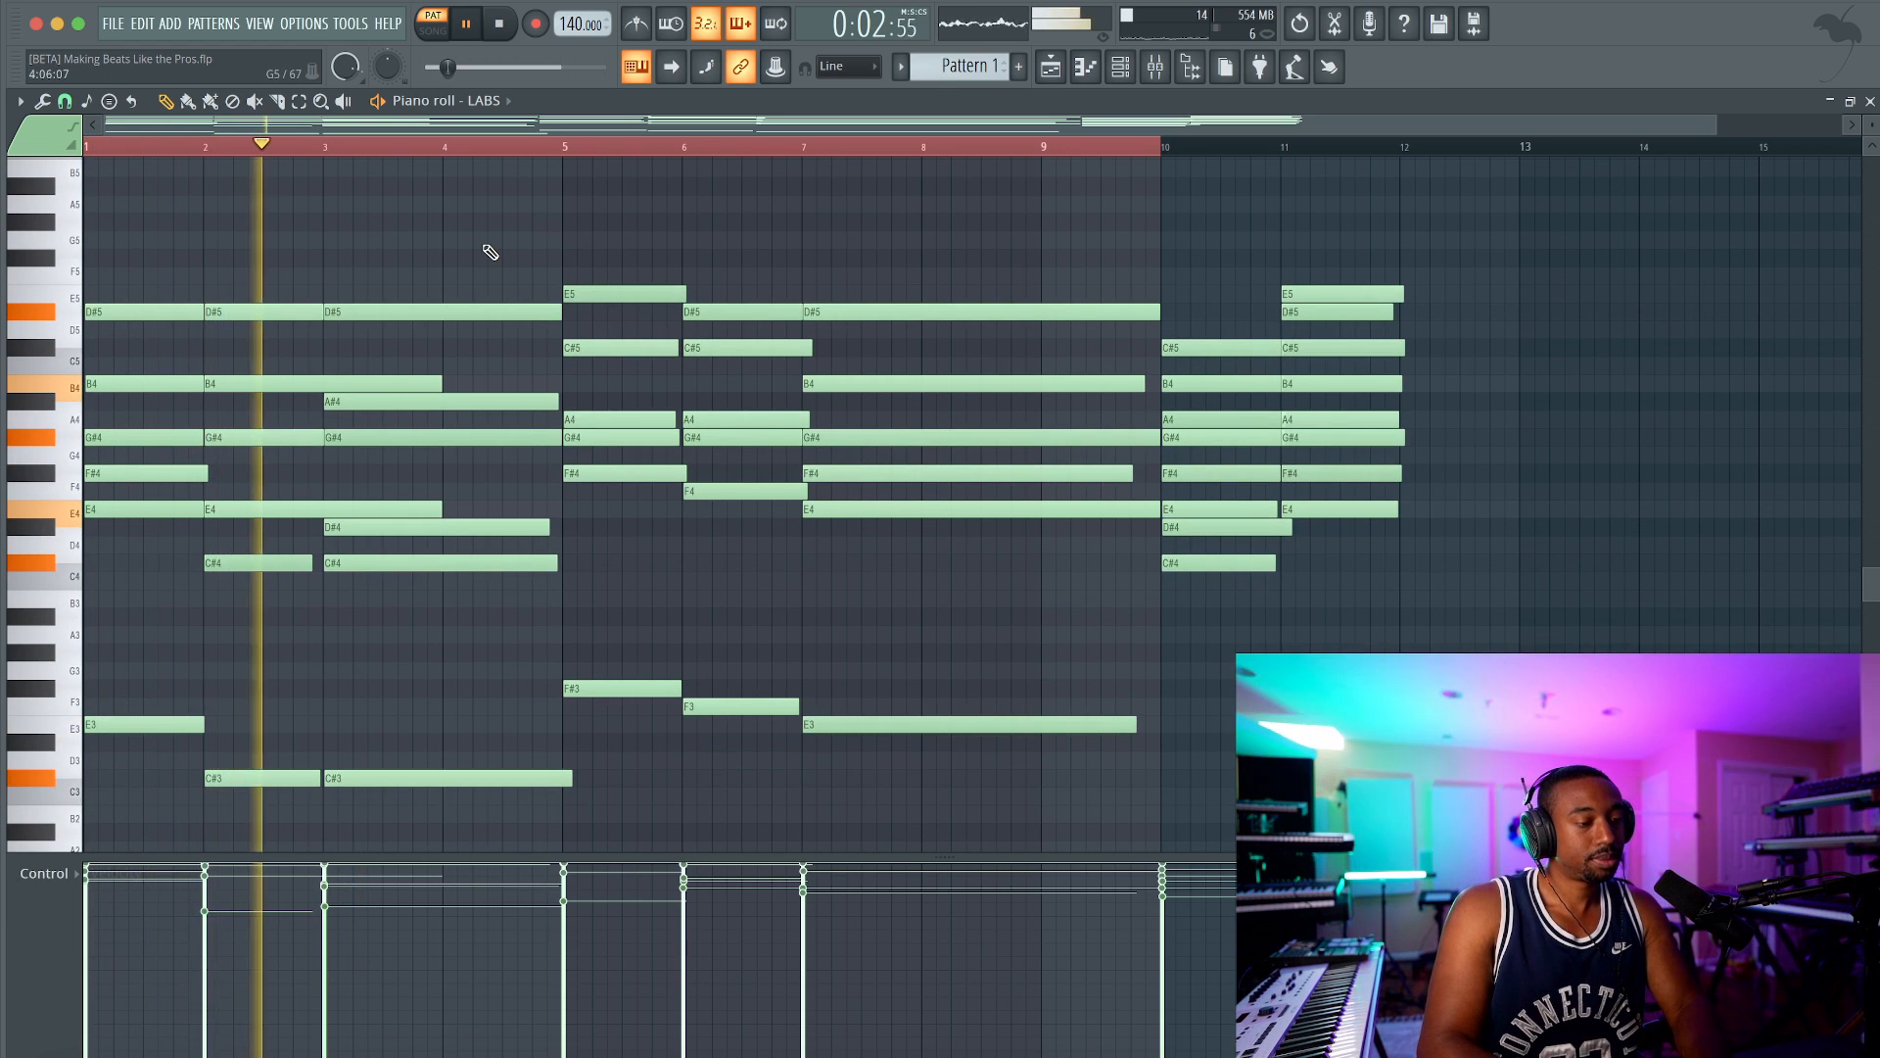
{"action": "left_click", "coordinate": [474, 527]}
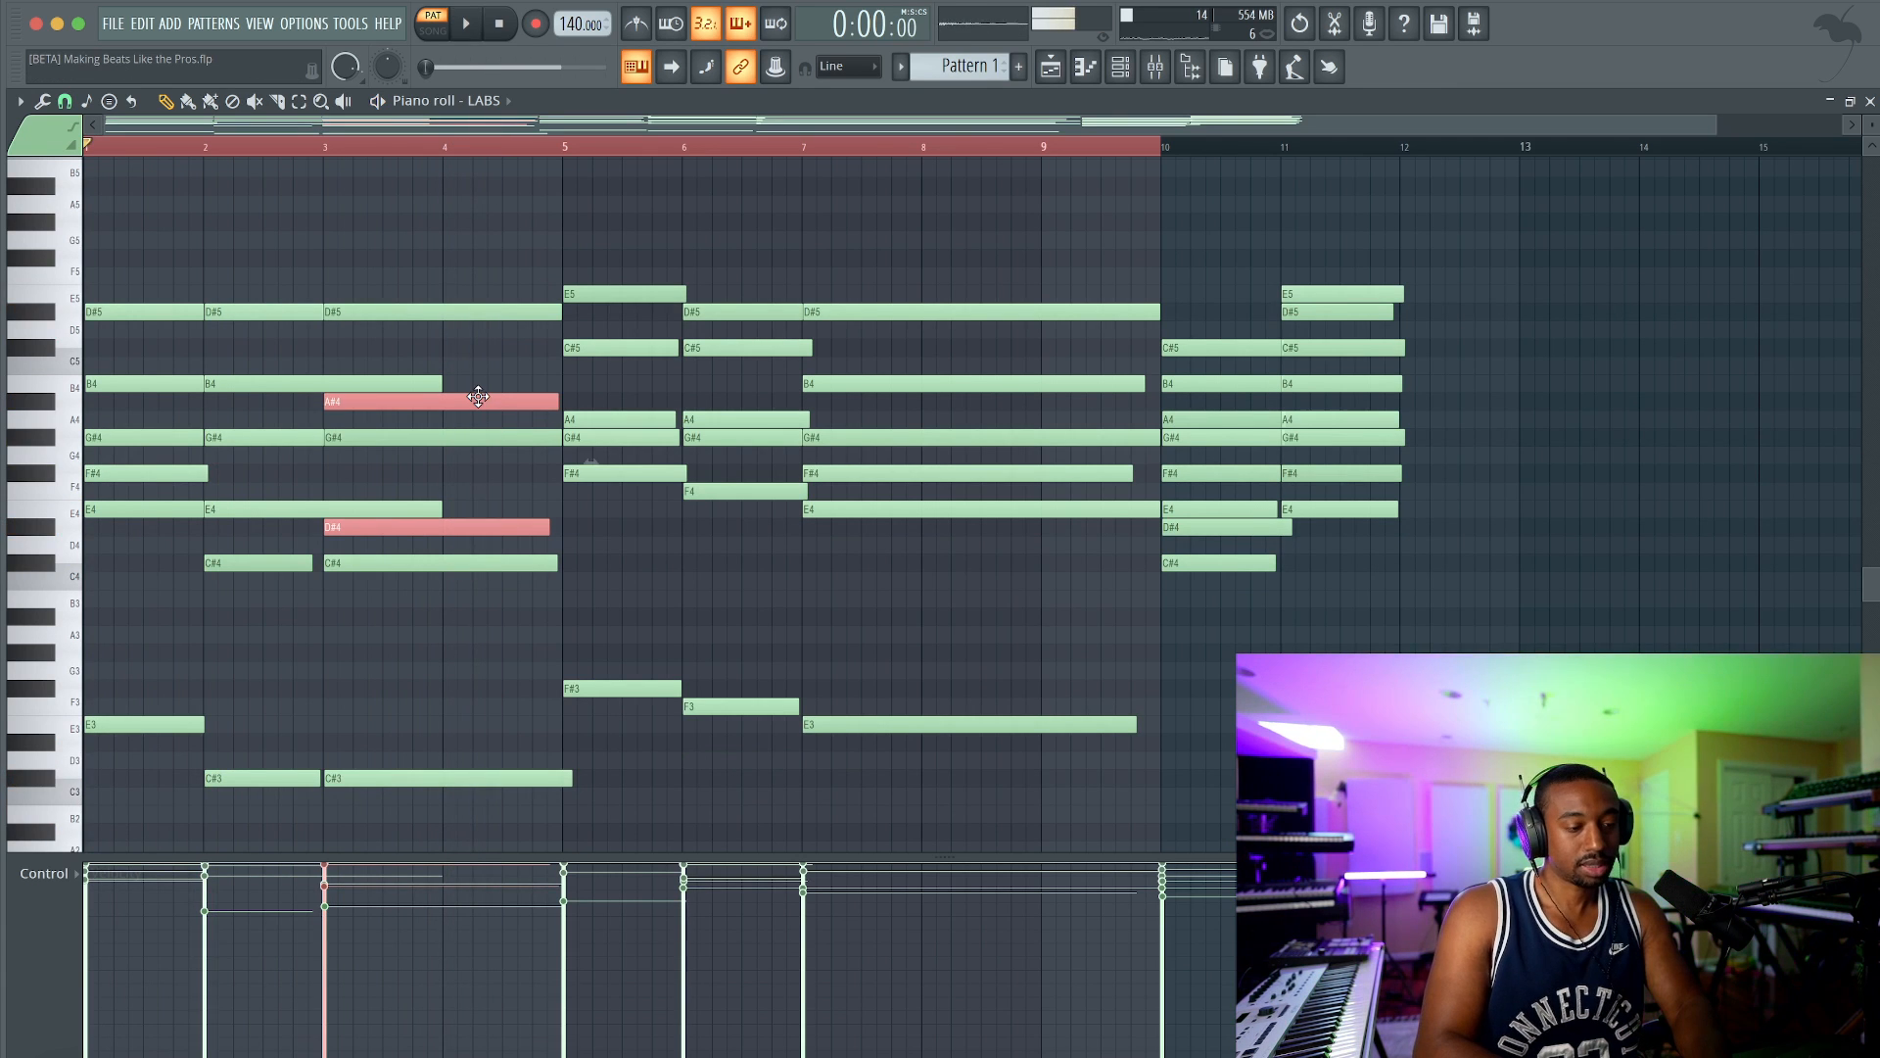
{"action": "key", "text": "shift+Up"}
{"action": "key", "text": "shift+Up"}
{"action": "key", "text": "space"}
Step: Shorten the B4 and E4 notes of the bar 2 chord so that they end at the start of bar 3
{"action": "left_click", "coordinate": [424, 390]}
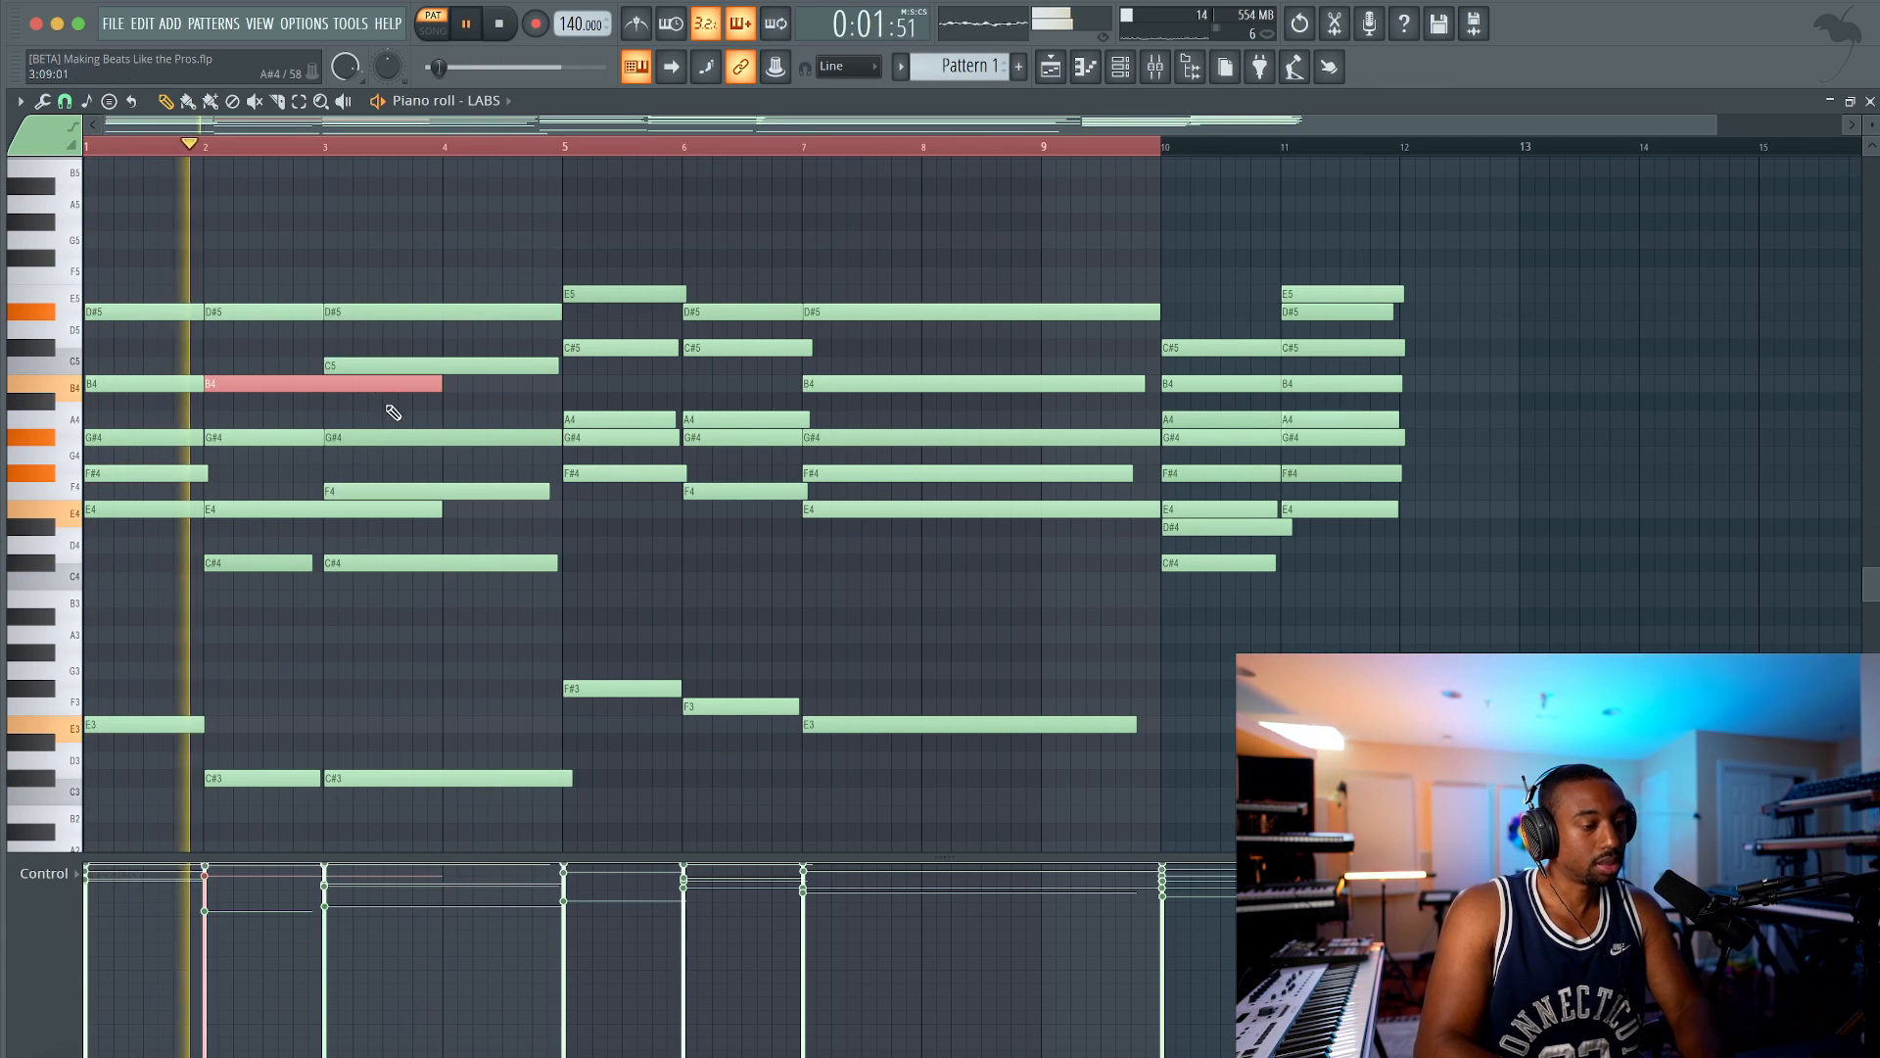
{"action": "left_click", "coordinate": [426, 510], "text": "ctrl"}
{"action": "left_click_drag", "start_coordinate": [442, 508], "coordinate": [319, 515]}
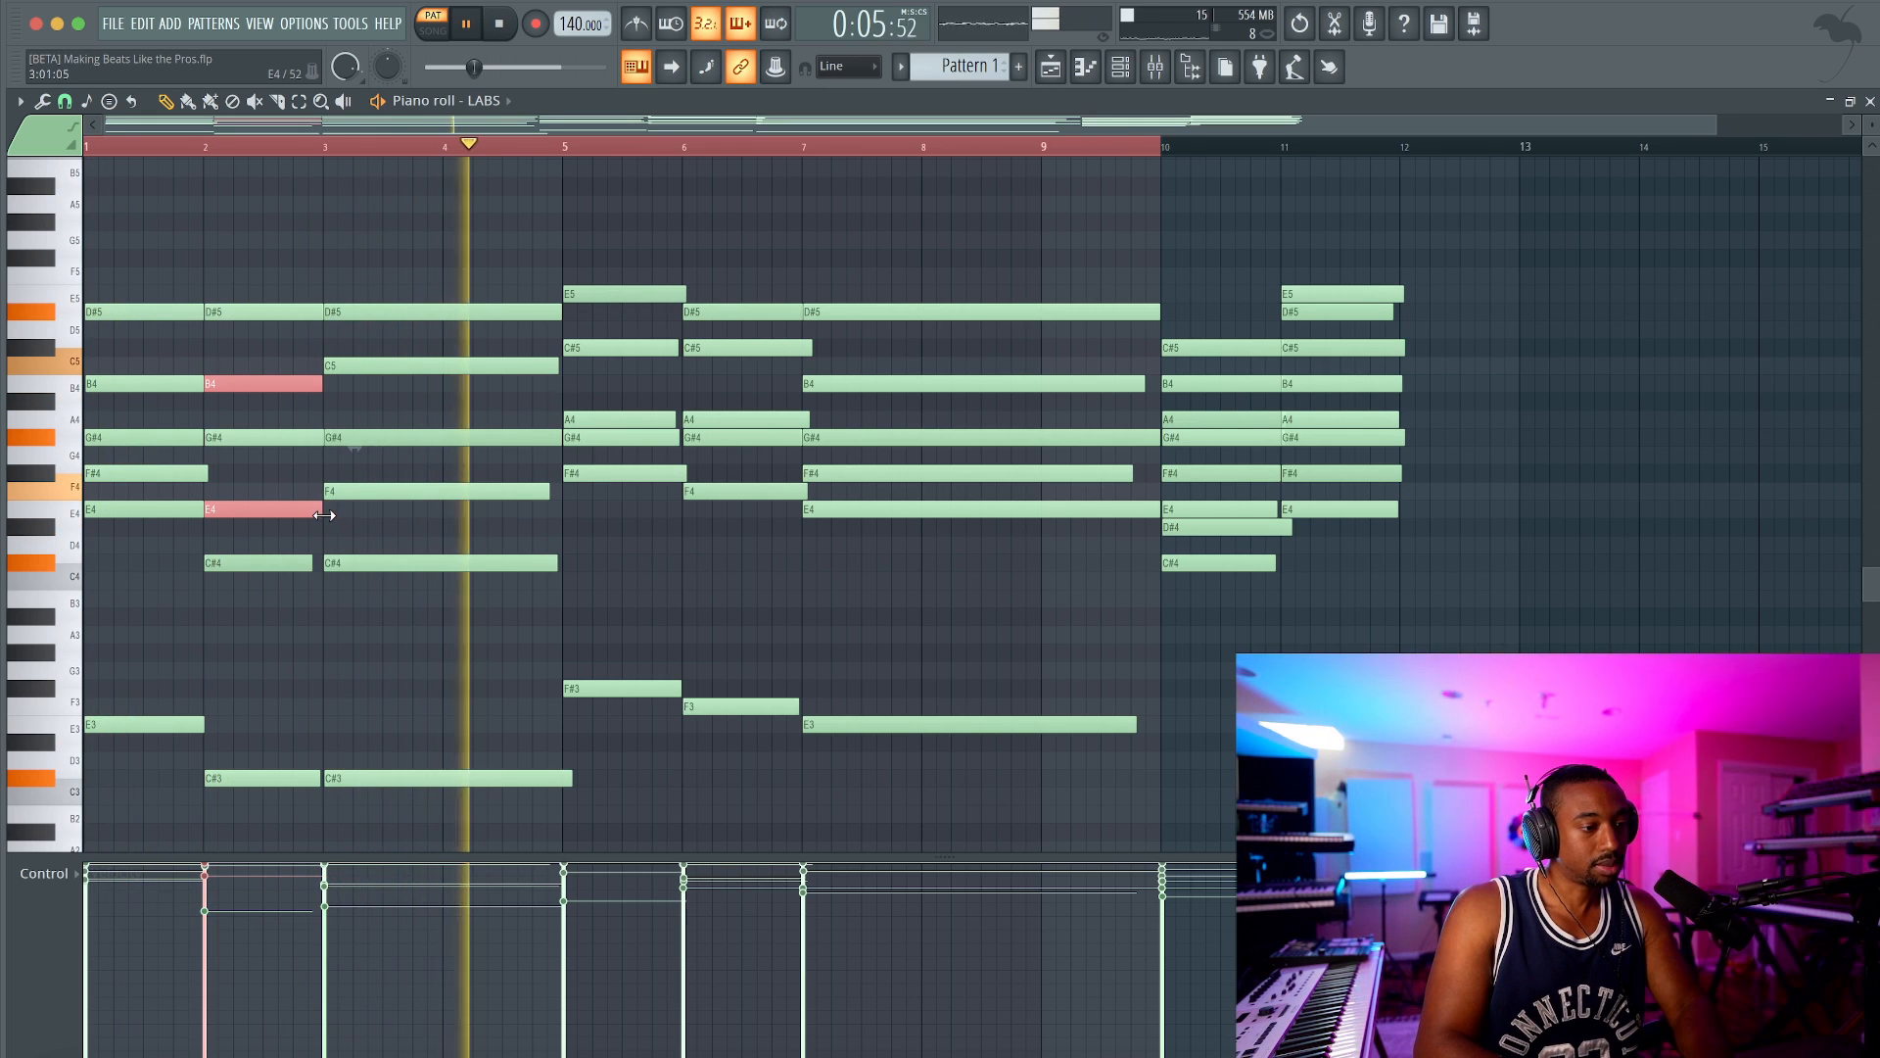
{"action": "left_click", "coordinate": [378, 538]}
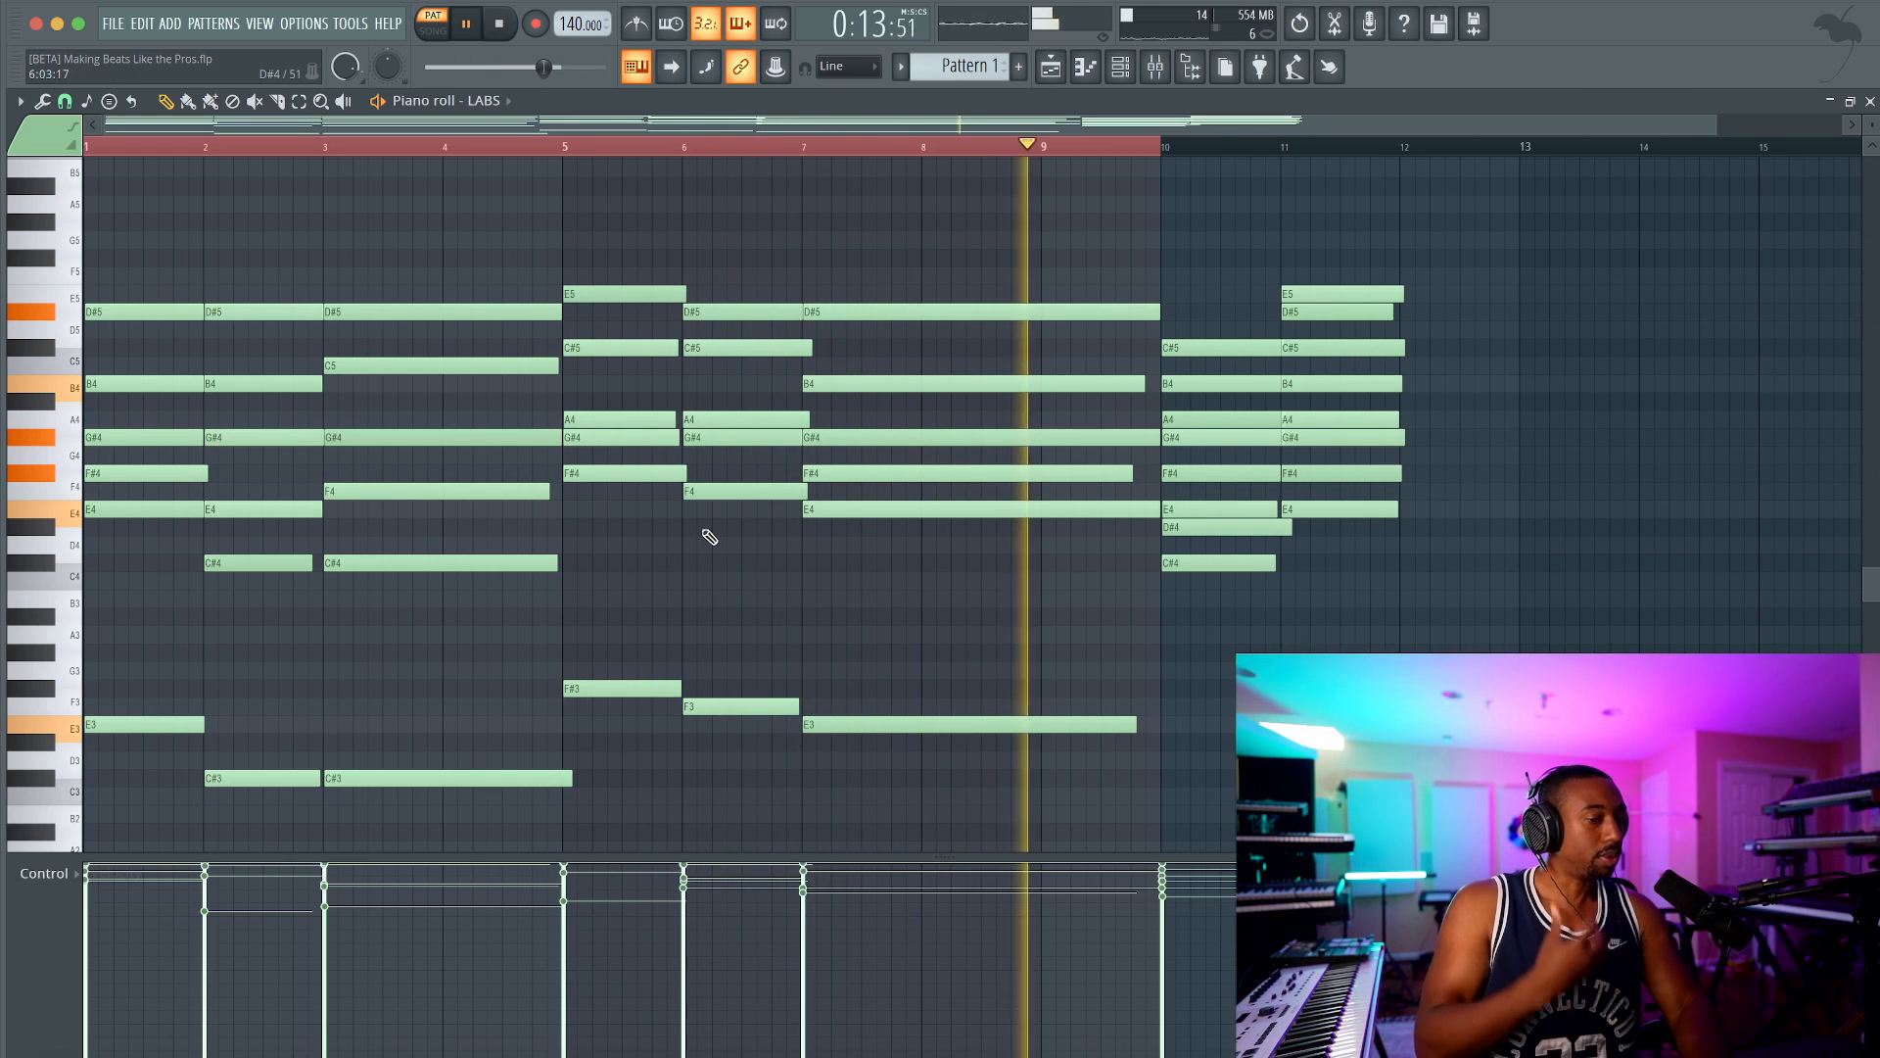
Step: Trim all notes of the bar 7 chord so that they end together at the start of bar 9
{"action": "left_click_drag", "start_coordinate": [1072, 247], "coordinate": [1042, 795]}
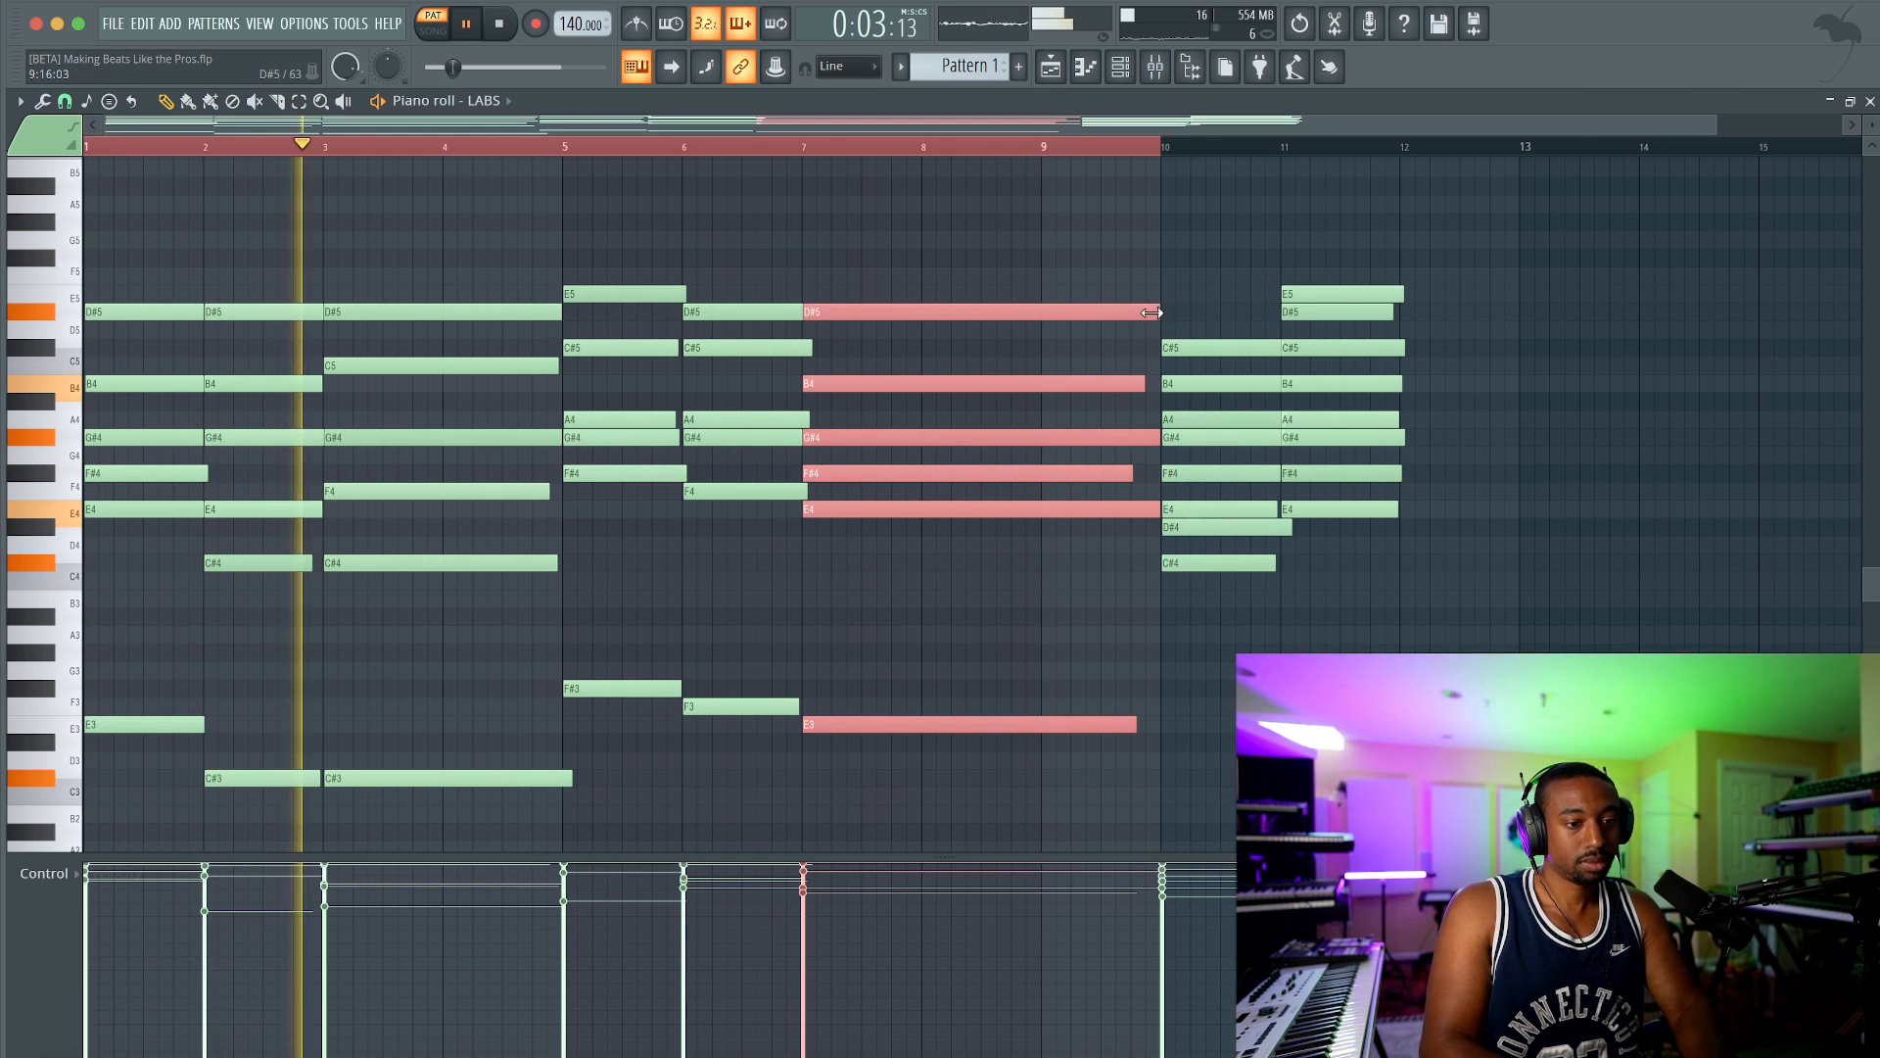
{"action": "left_click_drag", "start_coordinate": [1149, 318], "coordinate": [1051, 372]}
{"action": "left_click", "coordinate": [278, 102]}
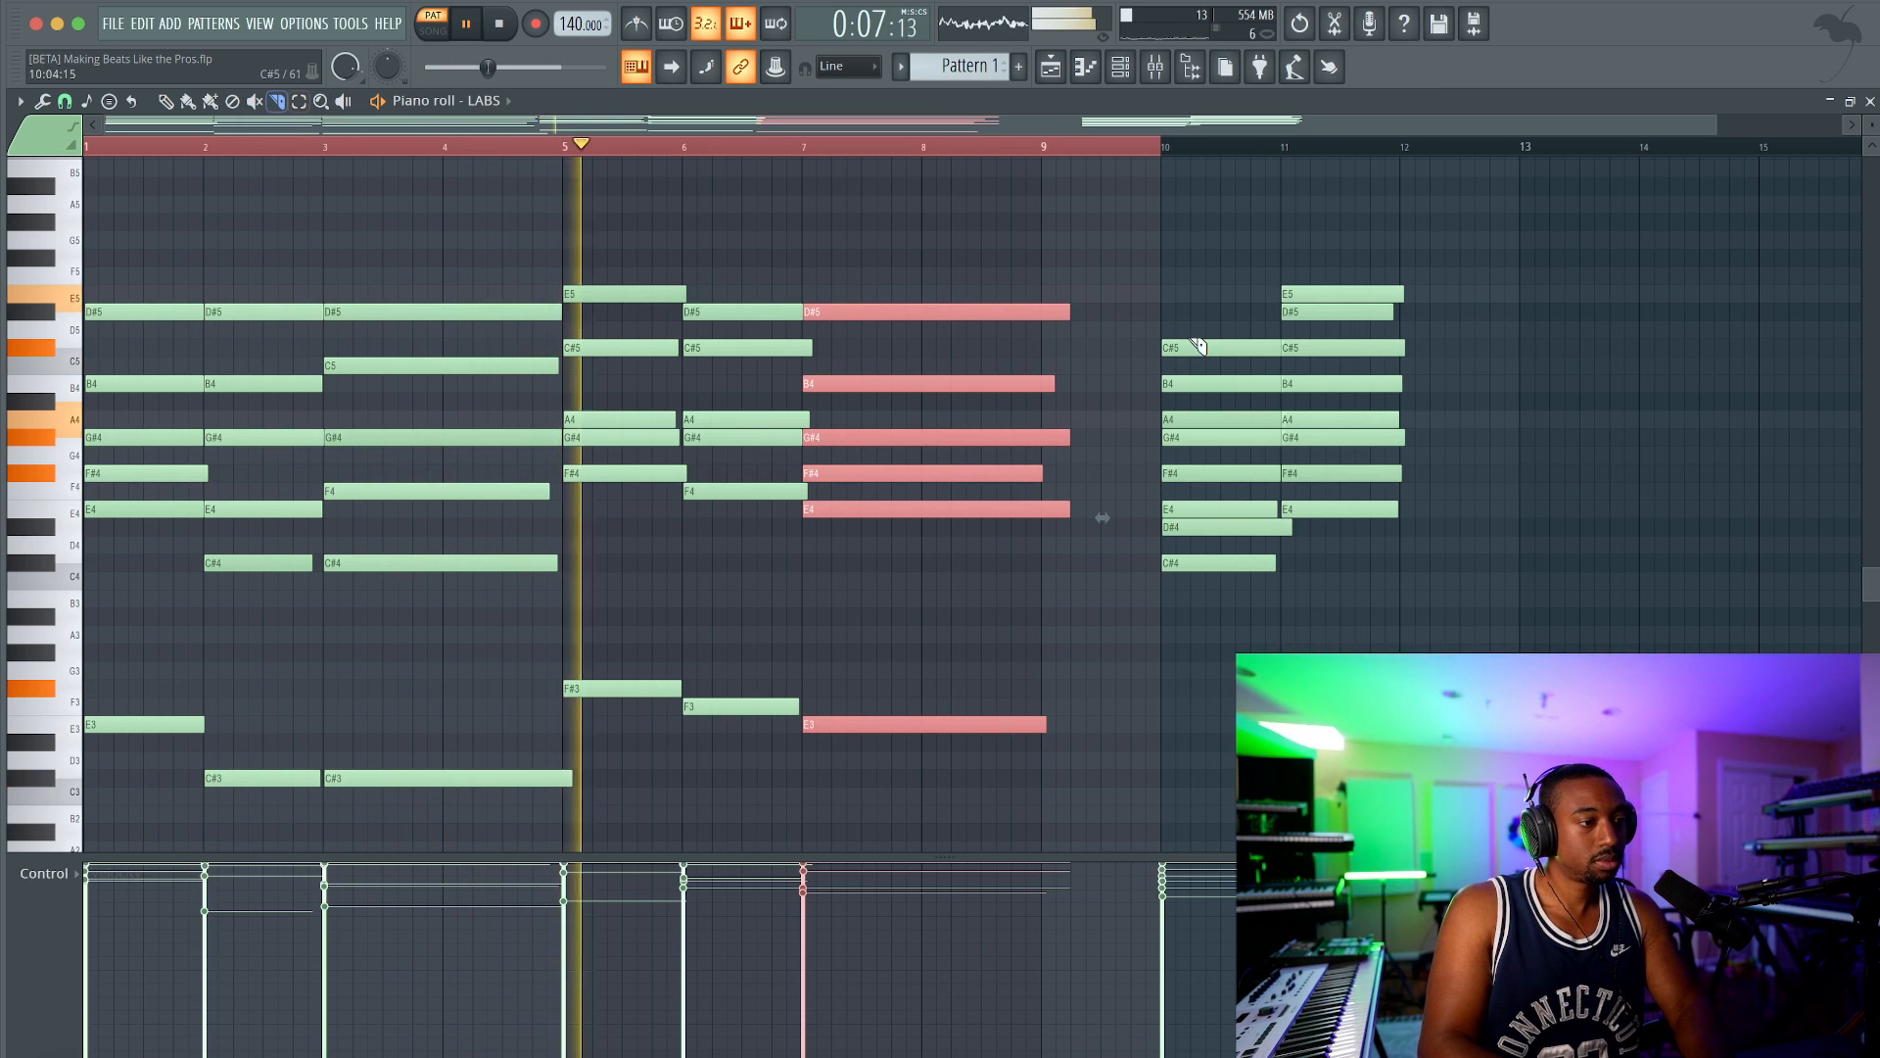
{"action": "left_click_drag", "start_coordinate": [1045, 290], "coordinate": [1044, 774]}
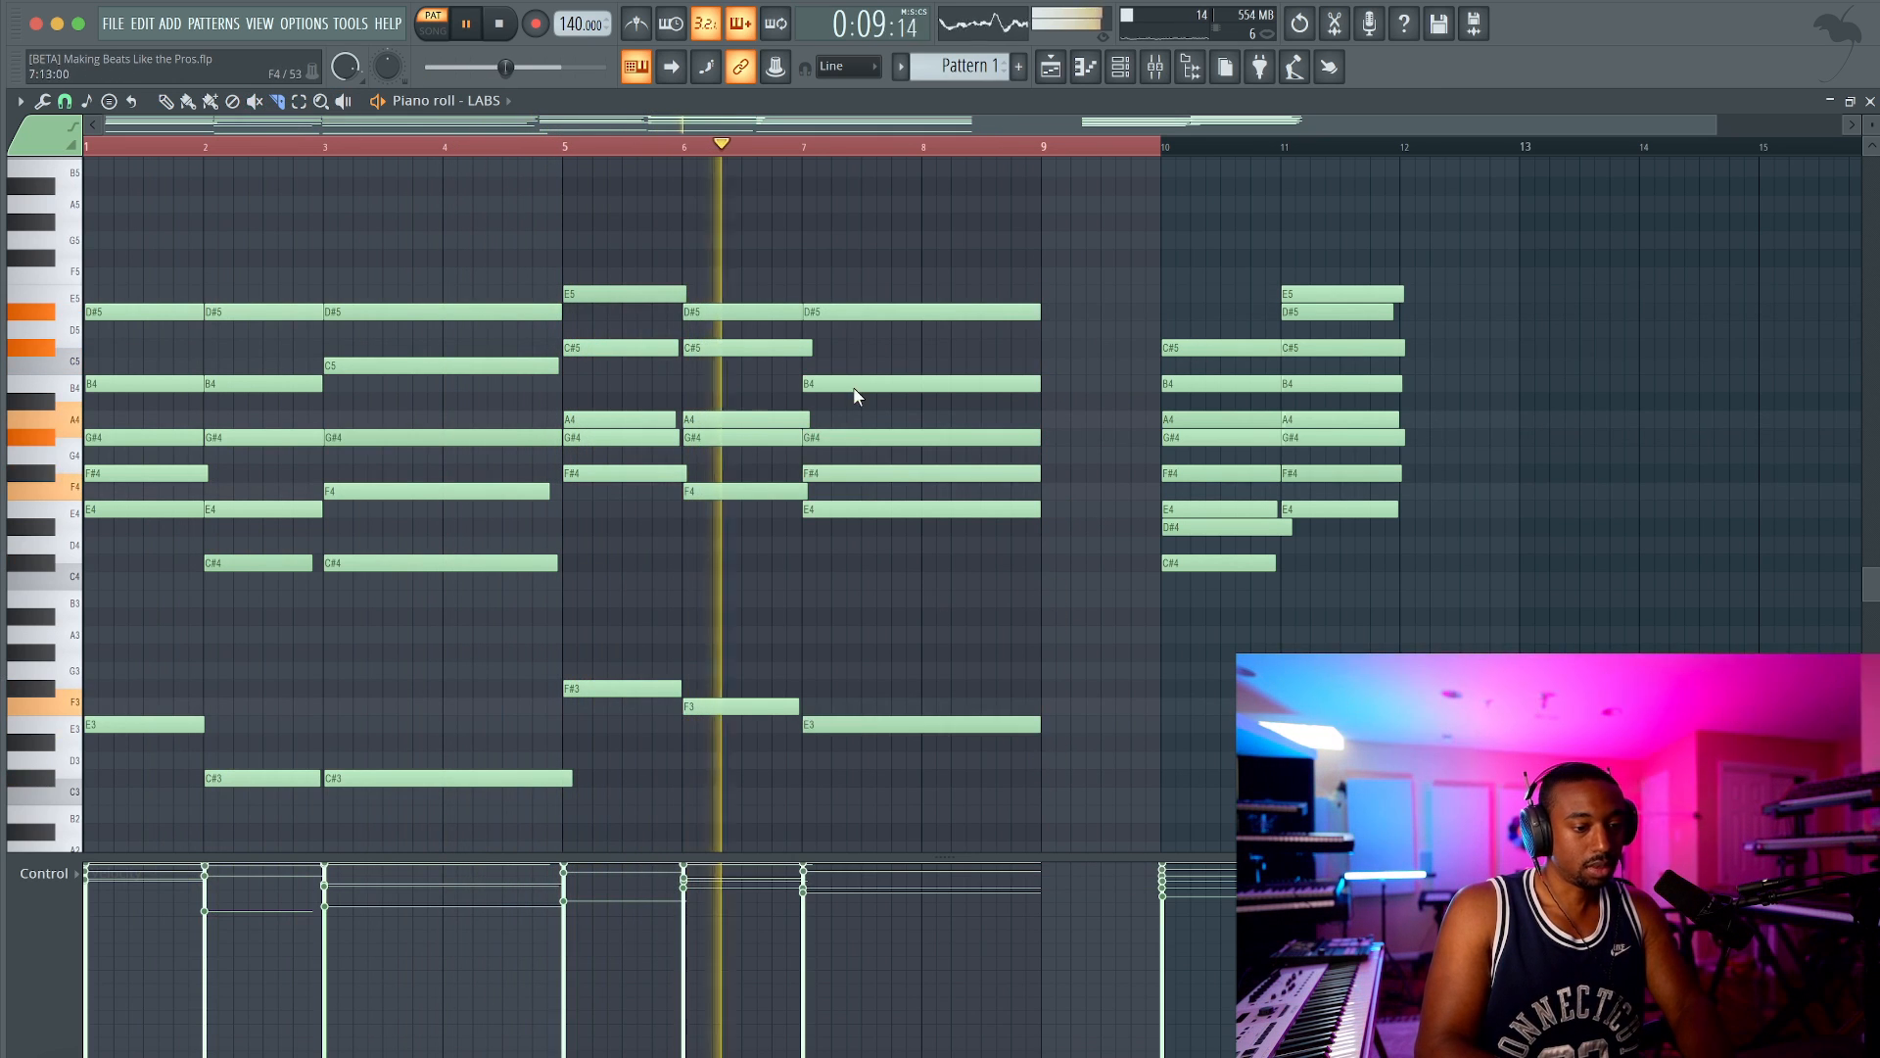
Step: Set the loop range to bars 1 through 8, return to the Draw tool, clear the note selection and stop playback
{"action": "left_click_drag", "start_coordinate": [1043, 152], "coordinate": [87, 158]}
{"action": "left_click", "coordinate": [167, 99]}
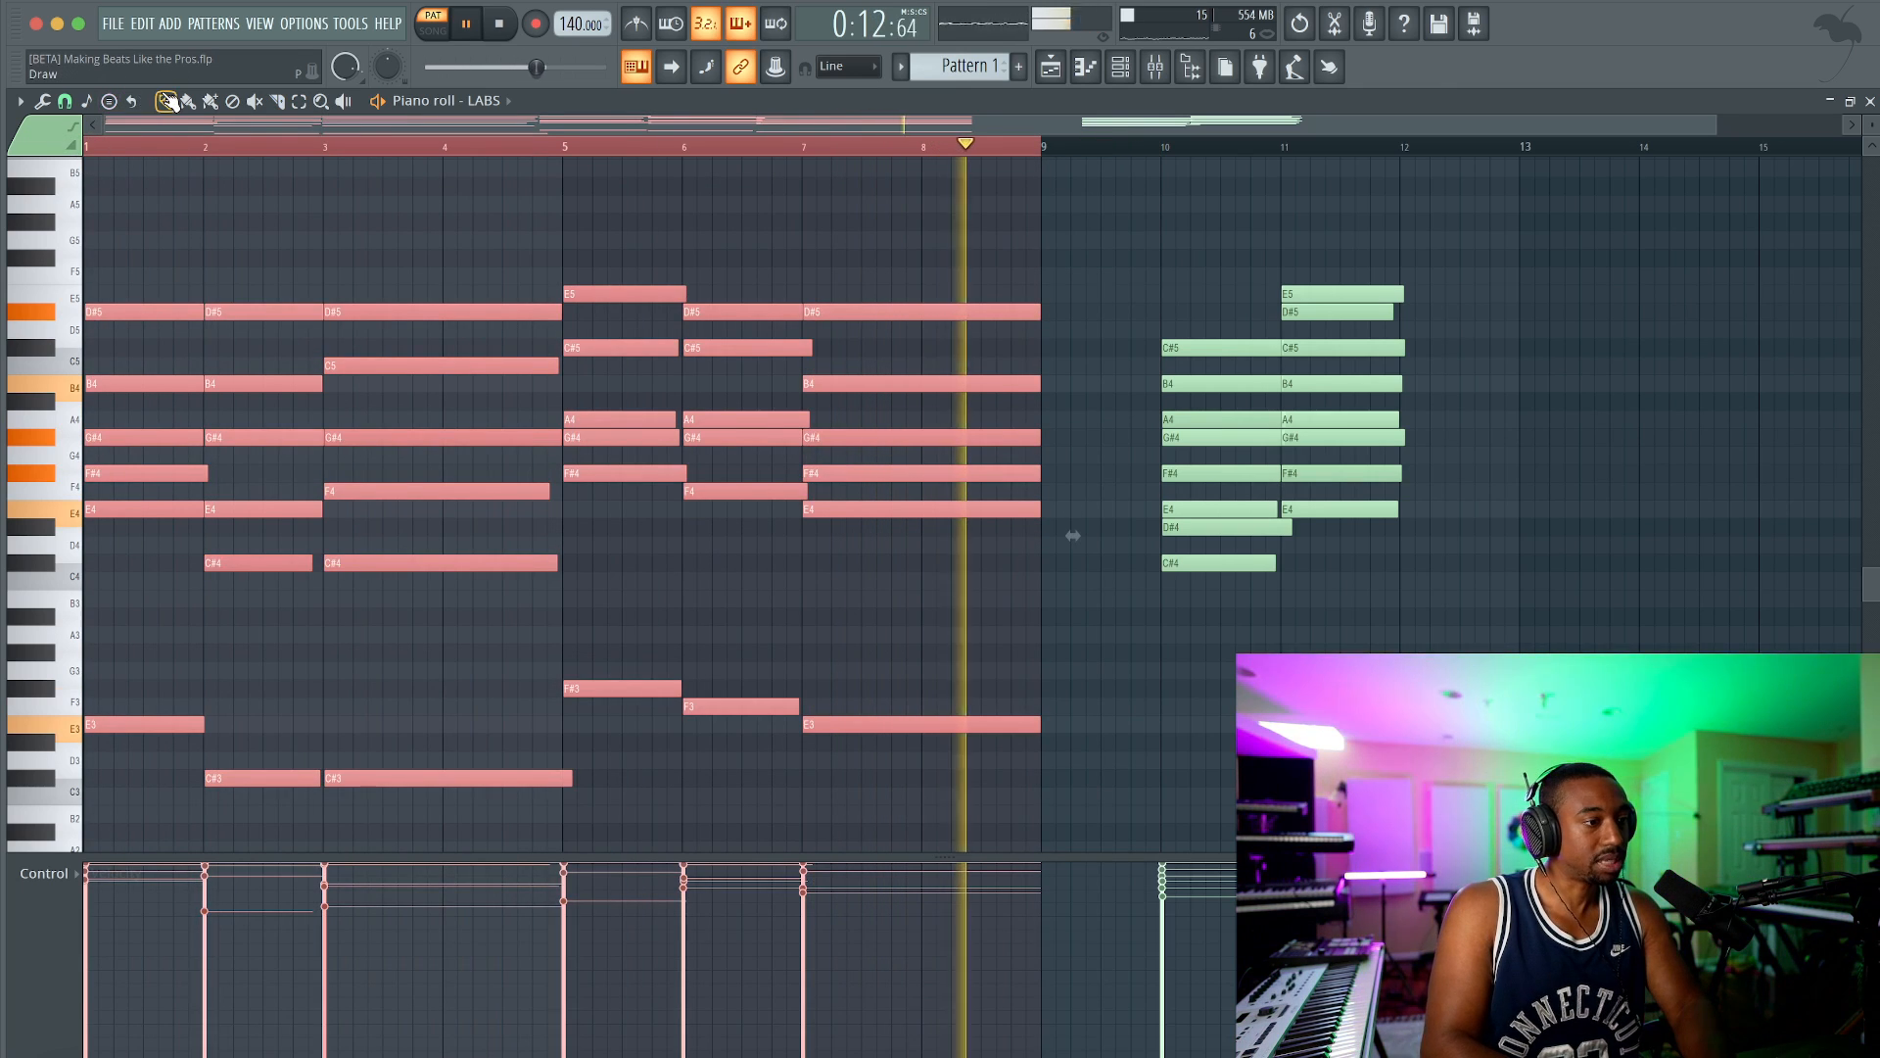
{"action": "right_click", "coordinate": [364, 257]}
{"action": "key", "text": "space"}
{"action": "scroll", "coordinate": [286, 283], "scroll_direction": "up", "scroll_amount": 4}
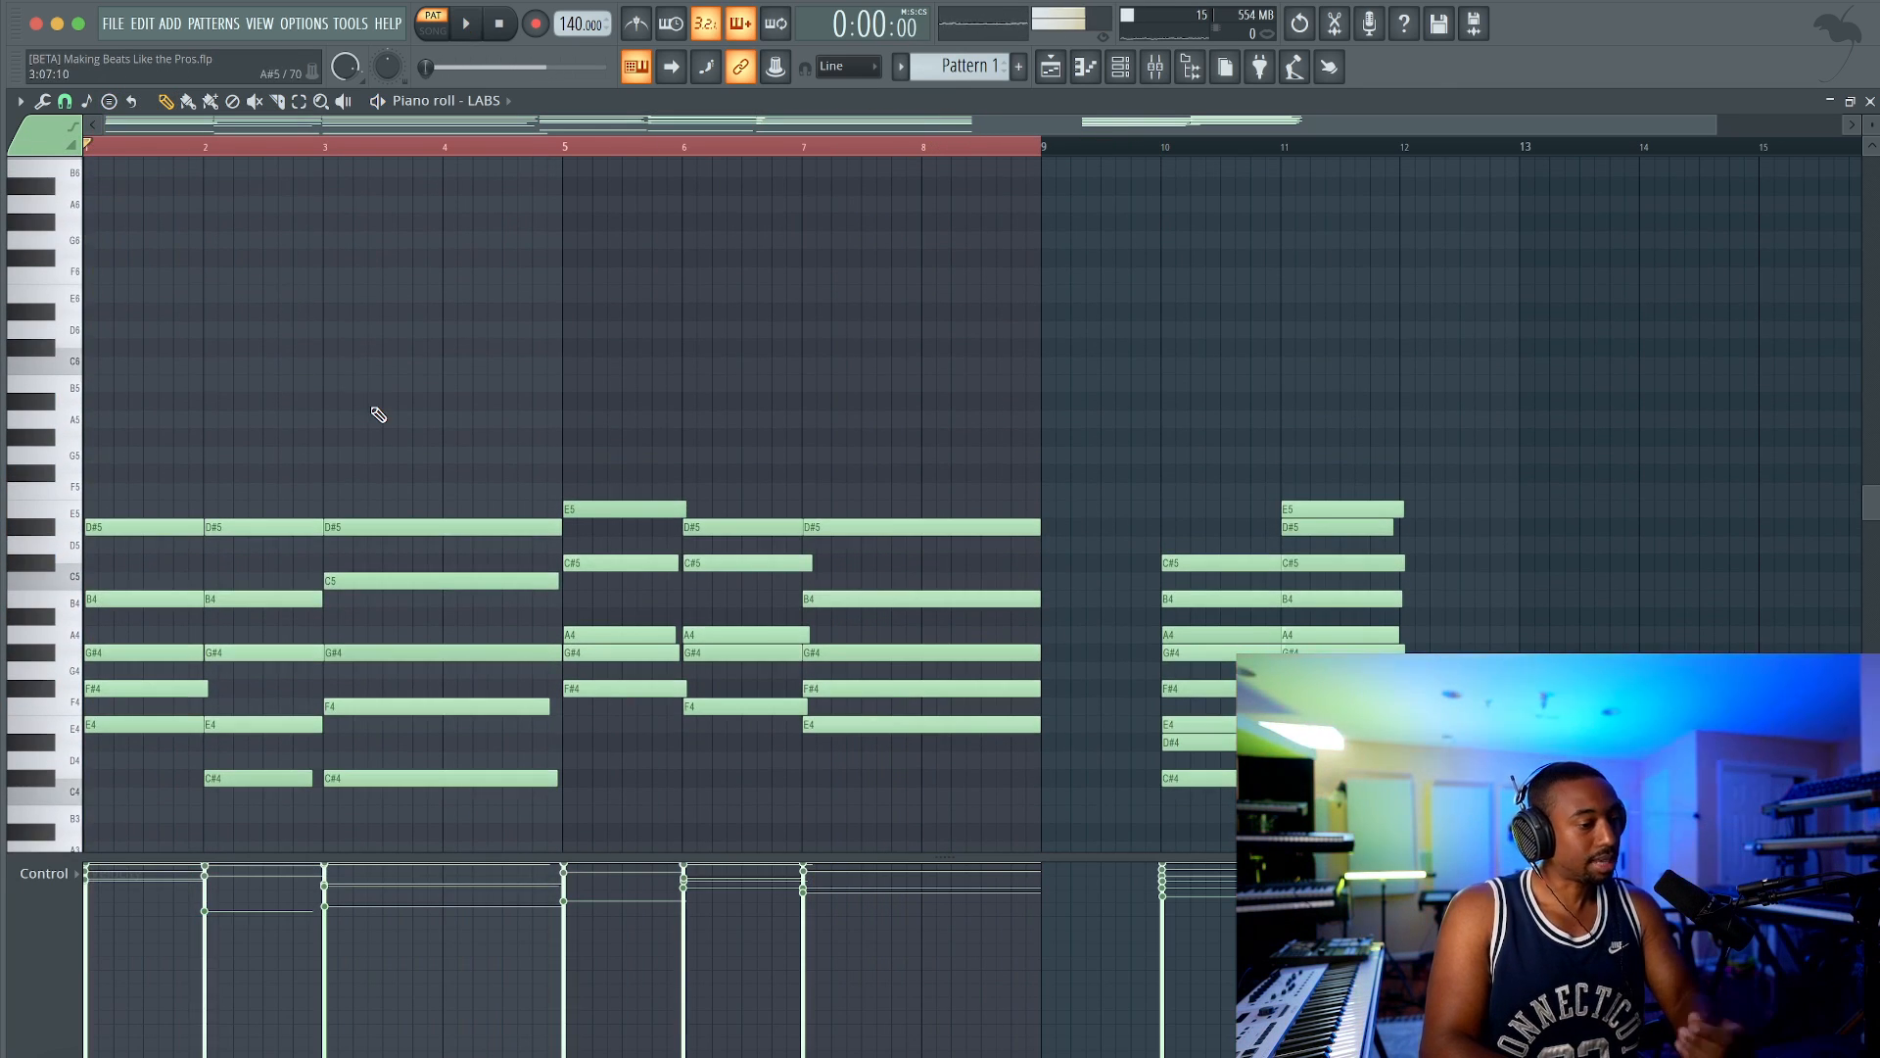
Step: Enlarge the note grid over the control lane and select the bass notes and the chord notes above them in turn
{"action": "scroll", "coordinate": [378, 414], "scroll_direction": "down", "scroll_amount": 8}
{"action": "scroll", "coordinate": [378, 414], "scroll_direction": "up", "scroll_amount": 10}
{"action": "scroll", "coordinate": [377, 414], "scroll_direction": "down", "scroll_amount": 11}
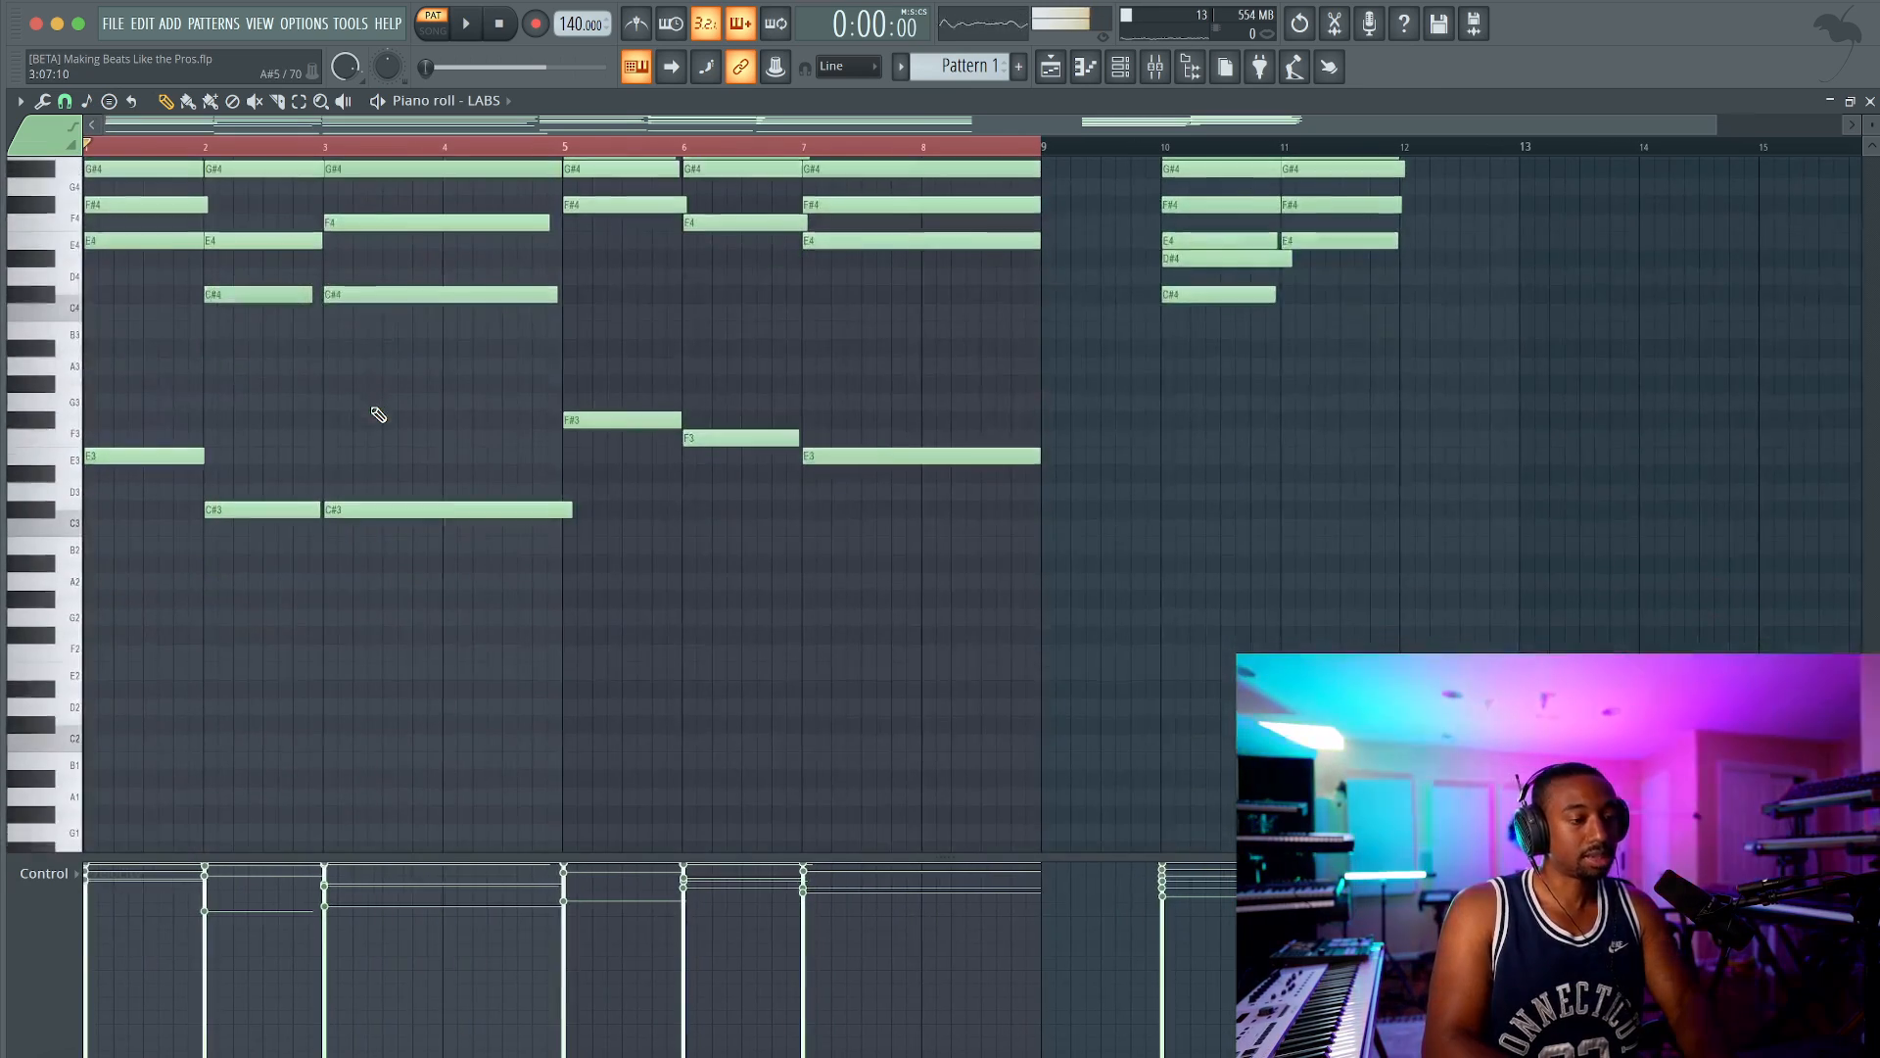
{"action": "scroll", "coordinate": [378, 414], "scroll_direction": "up", "scroll_amount": 5}
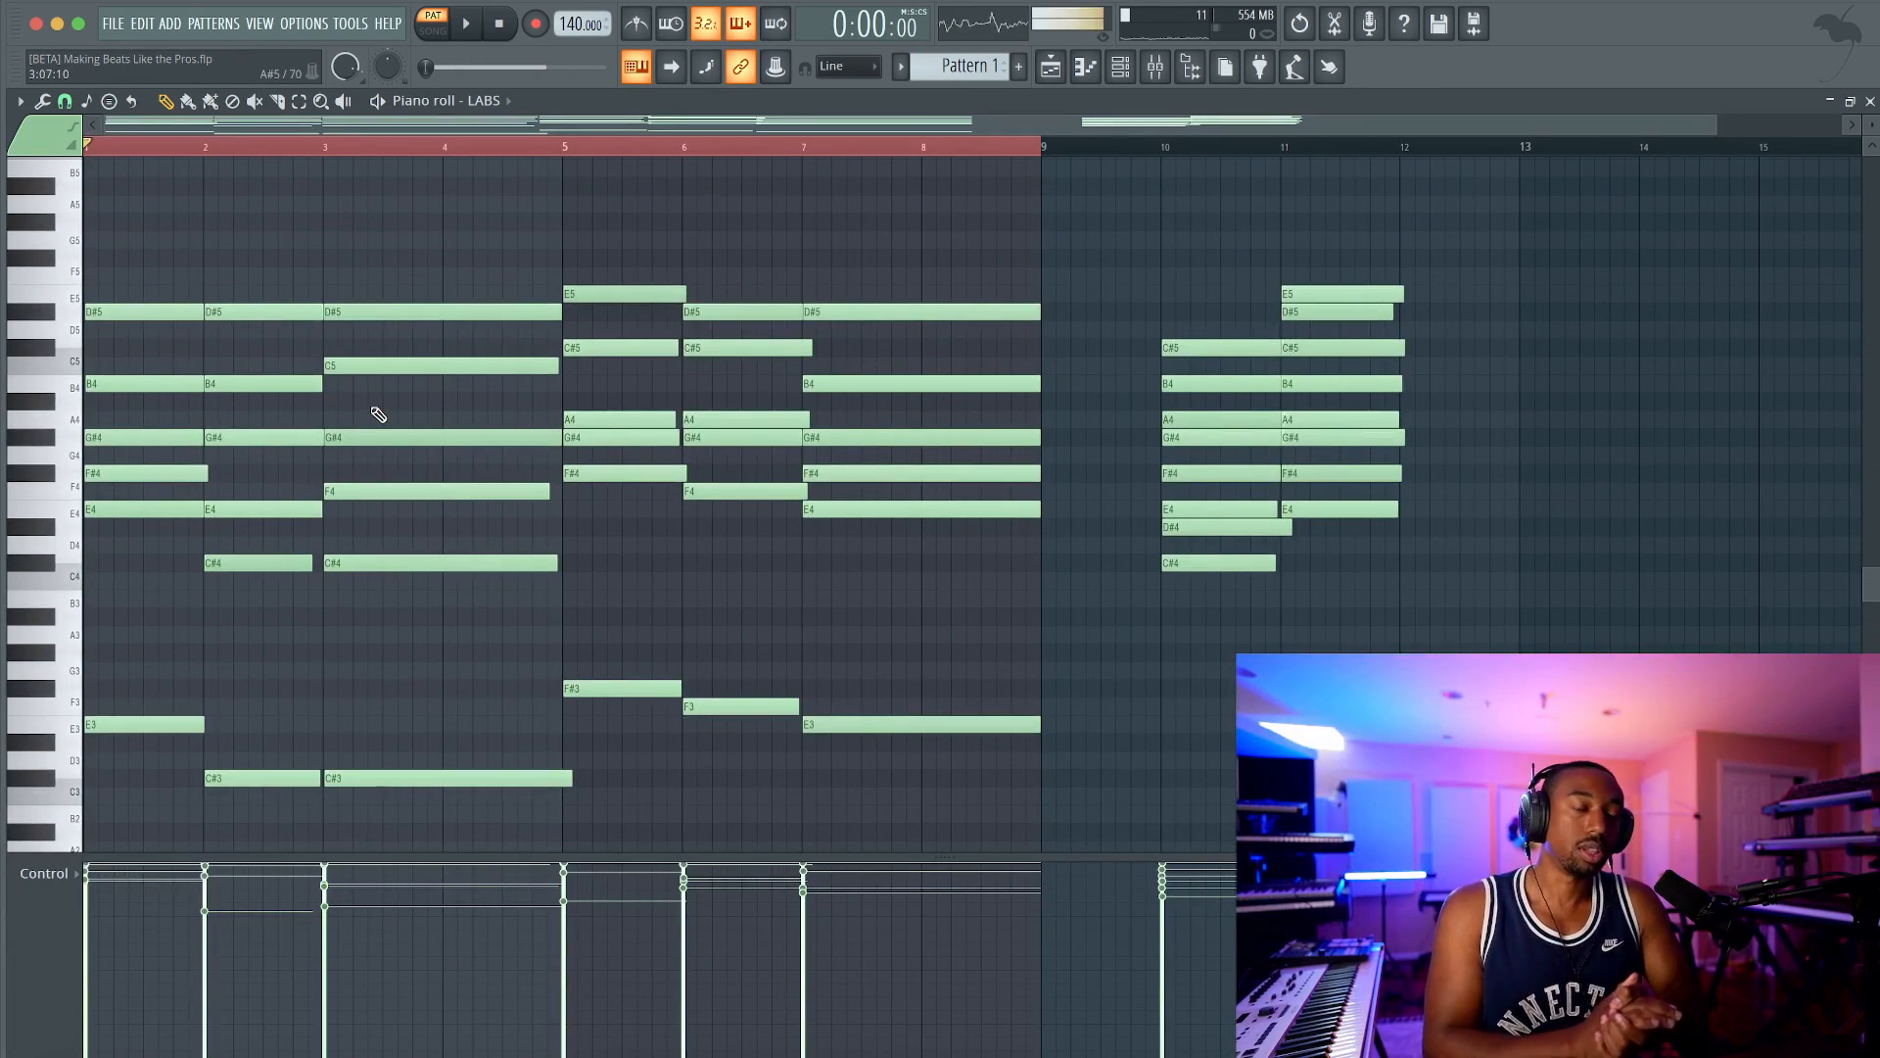
{"action": "left_click_drag", "start_coordinate": [827, 857], "coordinate": [810, 942]}
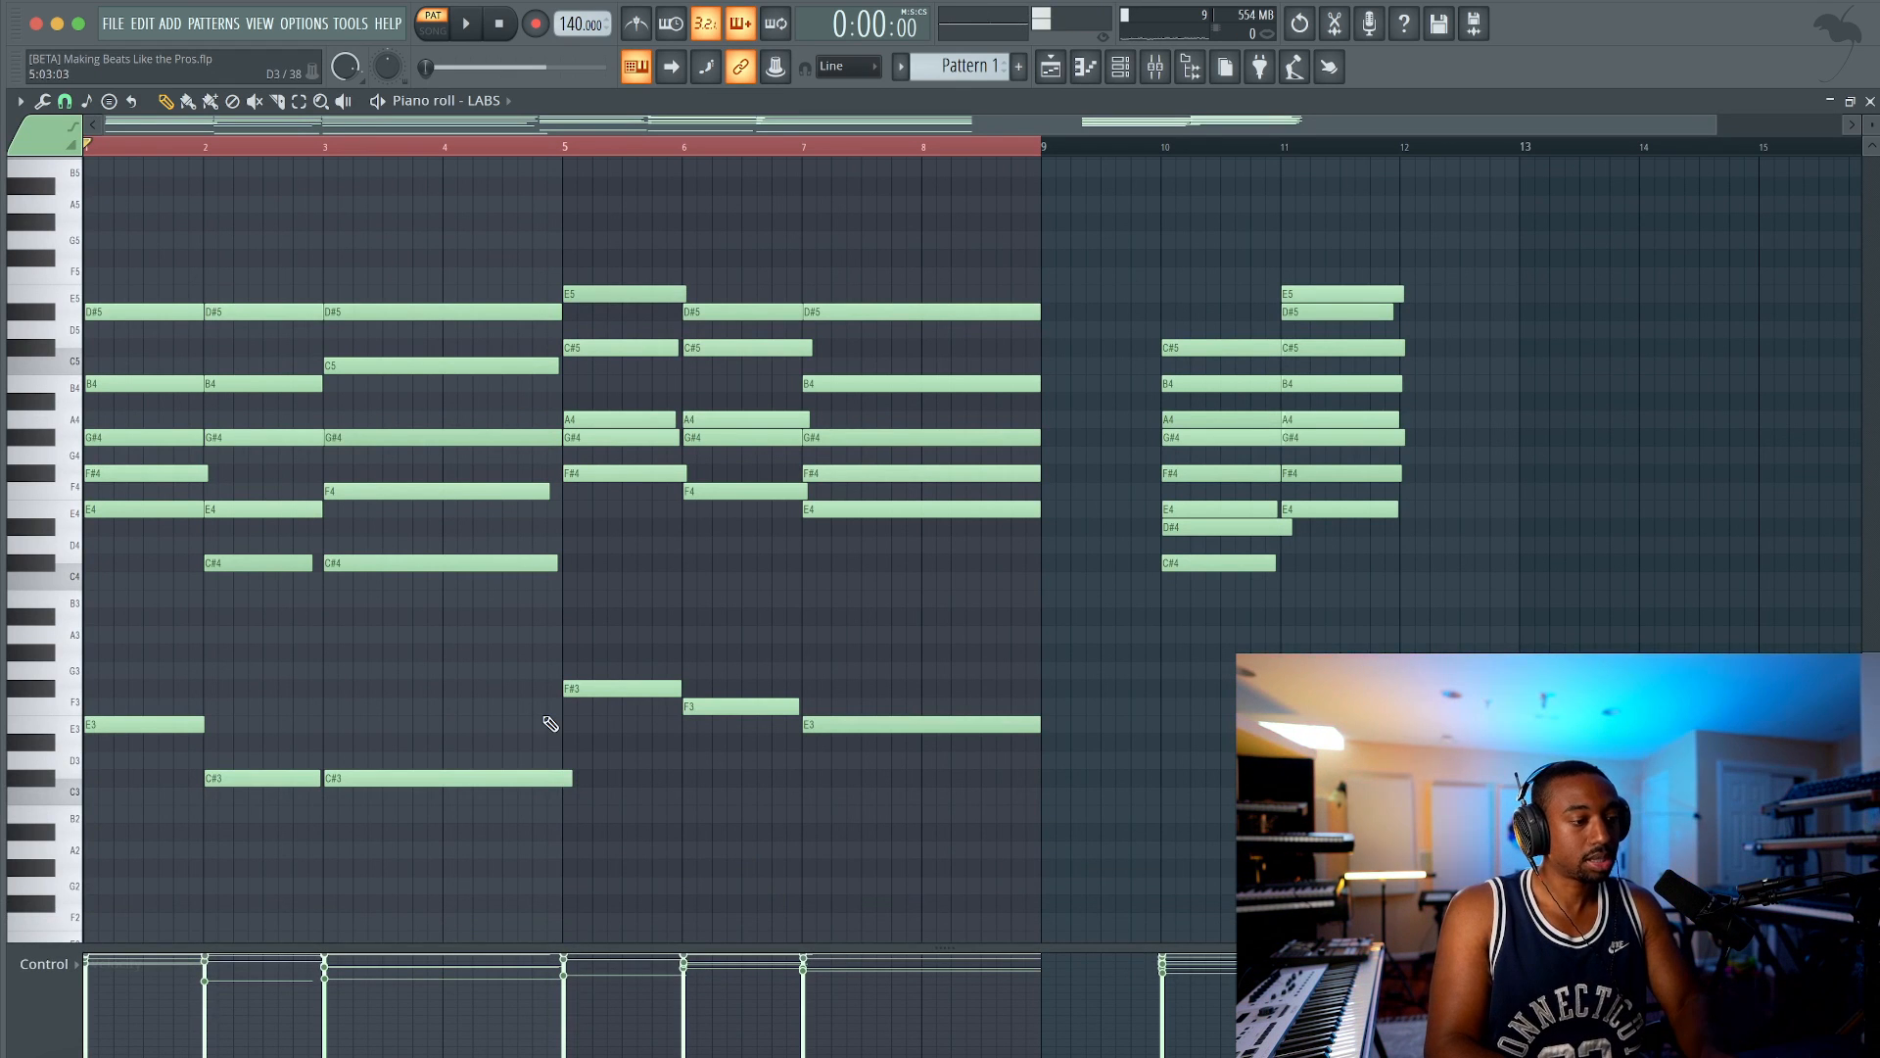
{"action": "left_click_drag", "start_coordinate": [1008, 819], "coordinate": [126, 686]}
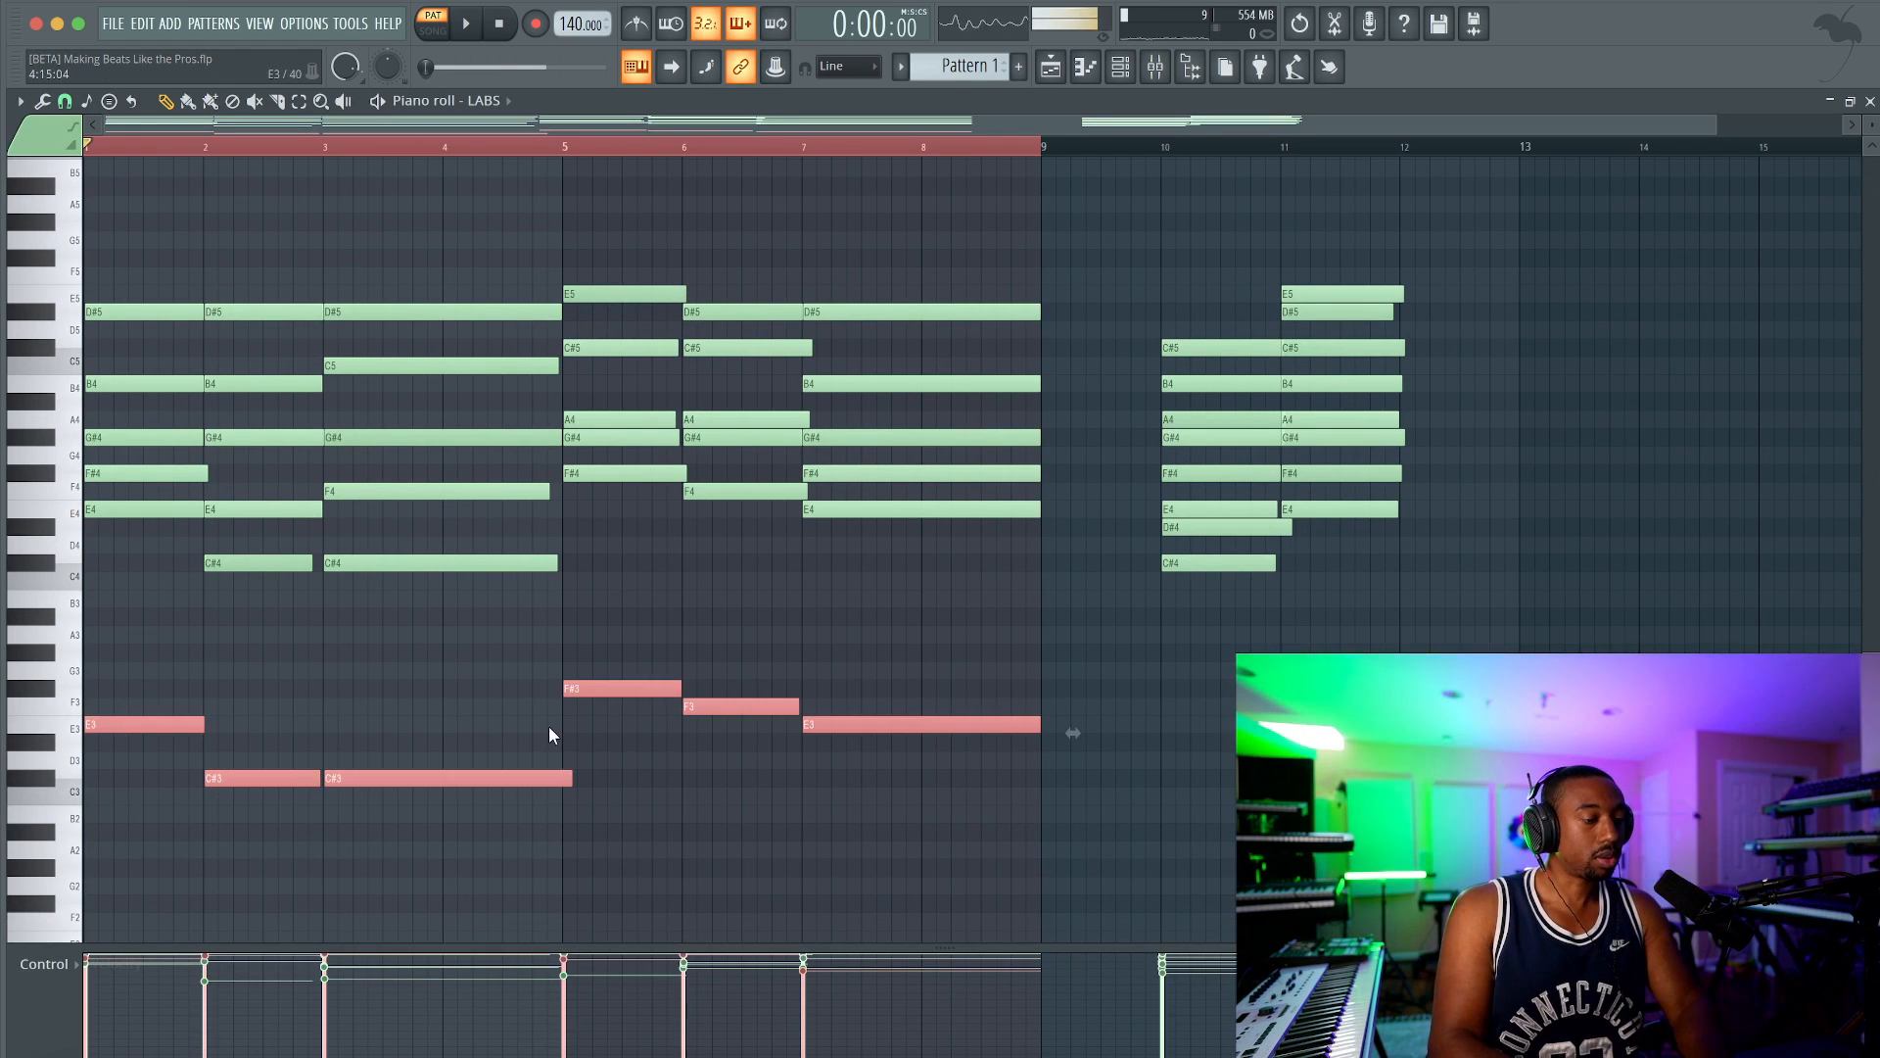
{"action": "left_click_drag", "start_coordinate": [896, 825], "coordinate": [136, 669]}
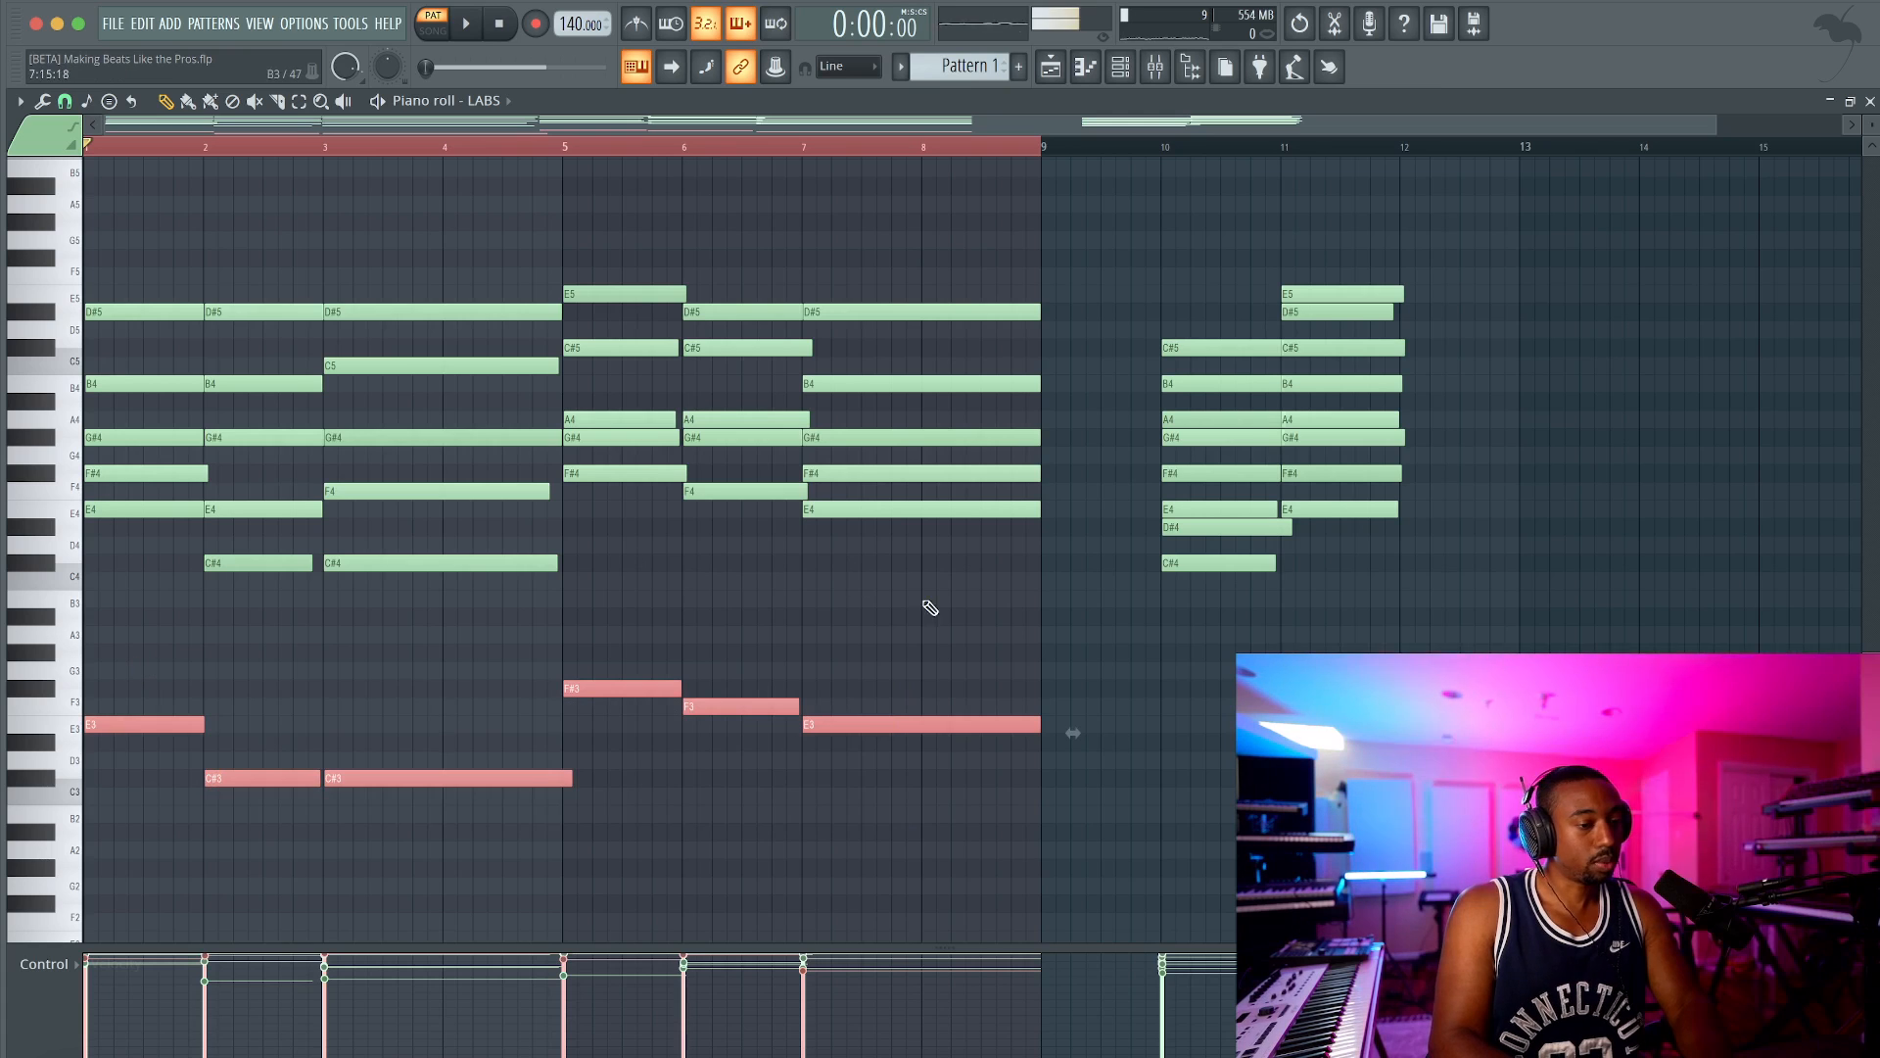
{"action": "left_click_drag", "start_coordinate": [1007, 249], "coordinate": [58, 609]}
{"action": "scroll", "coordinate": [354, 634], "scroll_direction": "up", "scroll_amount": 1}
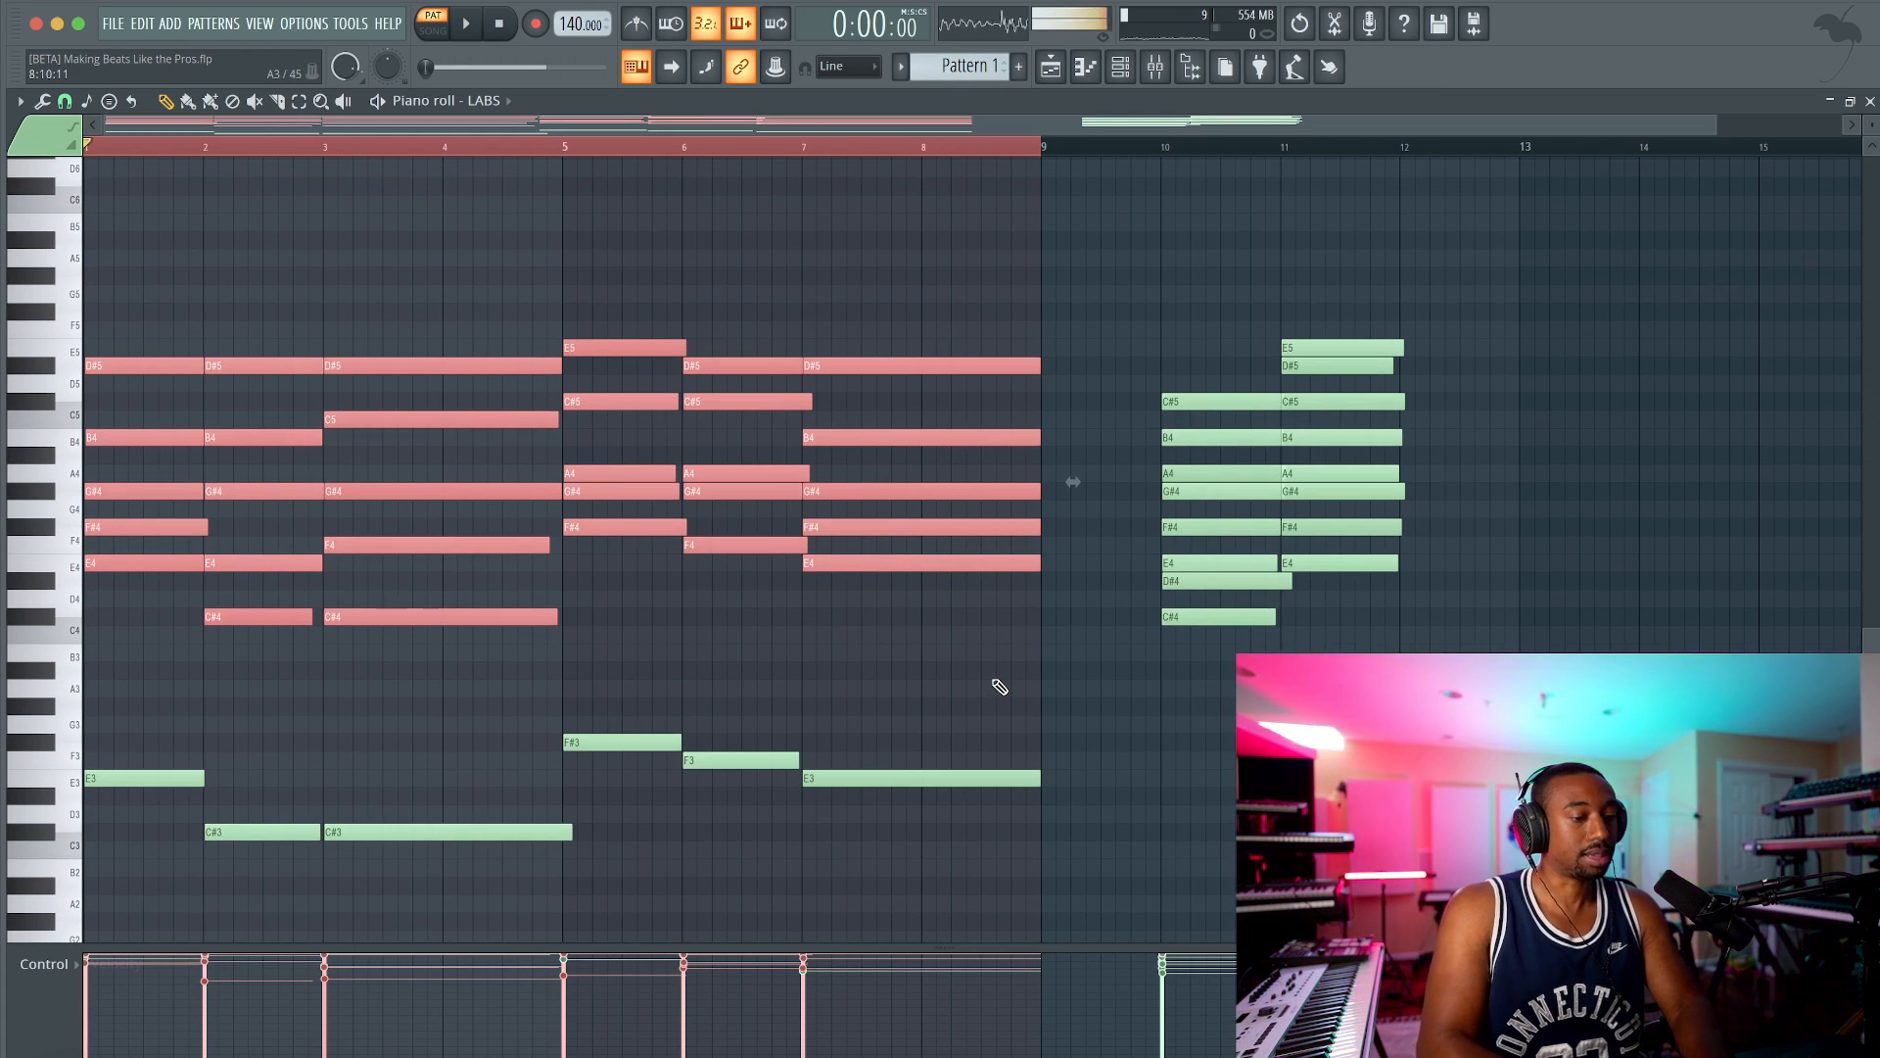
{"action": "left_click_drag", "start_coordinate": [1017, 645], "coordinate": [101, 920]}
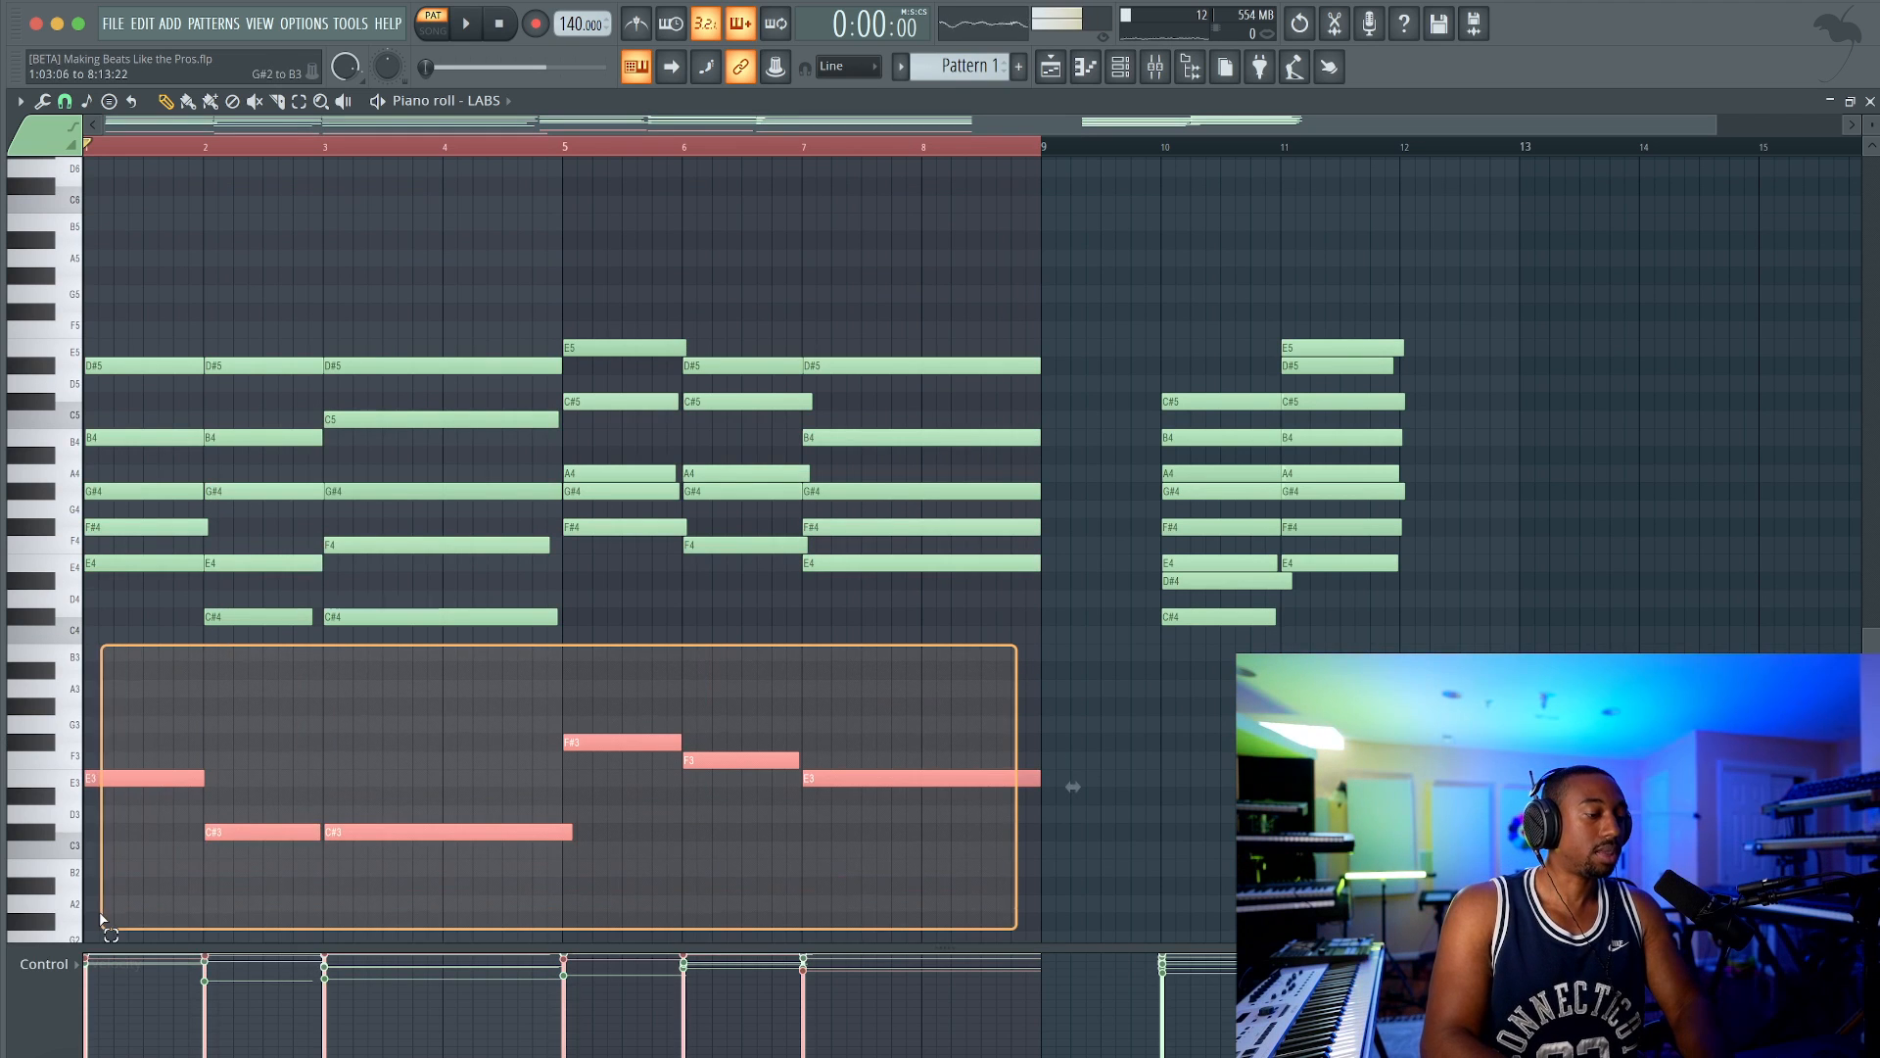
{"action": "left_click_drag", "start_coordinate": [1056, 659], "coordinate": [91, 350]}
{"action": "scroll", "coordinate": [114, 419], "scroll_direction": "up", "scroll_amount": 4}
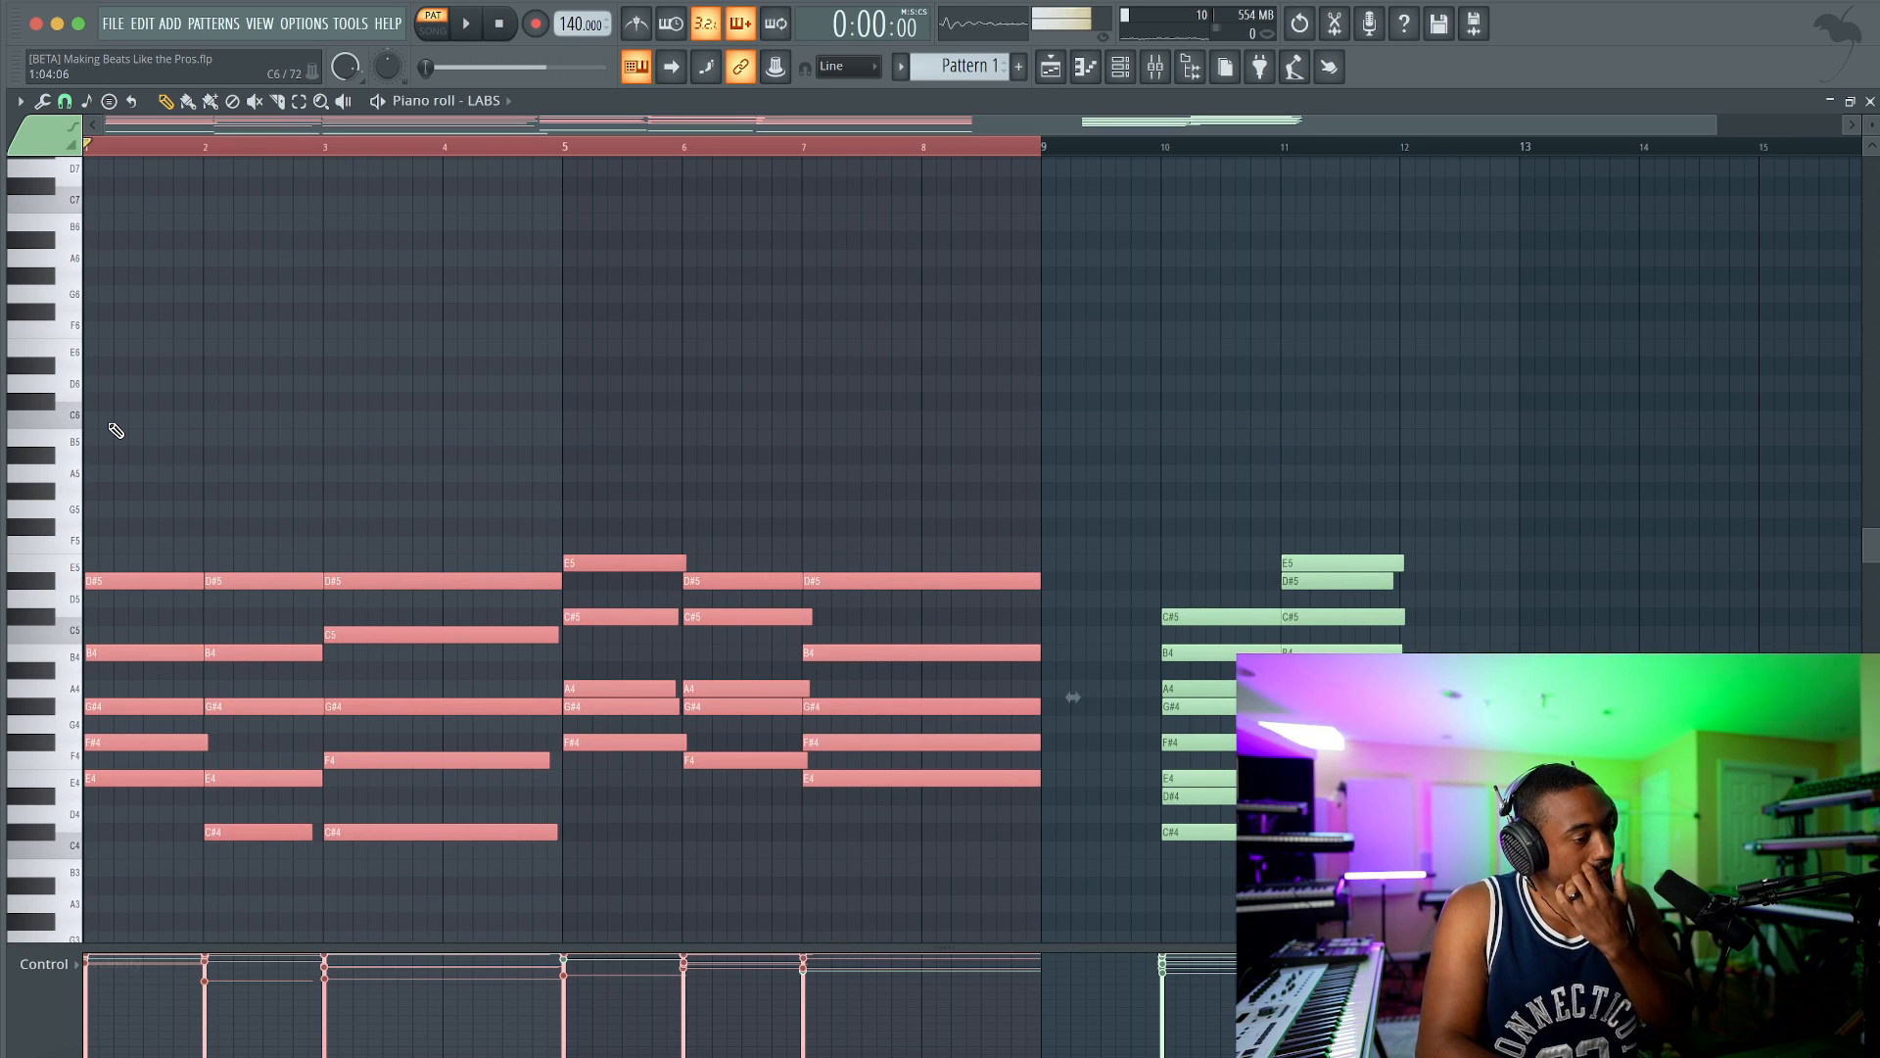
Step: Play the start of the progression and audition high piano keys around C6 to find a melody note
{"action": "key", "text": "space"}
{"action": "key", "text": "space"}
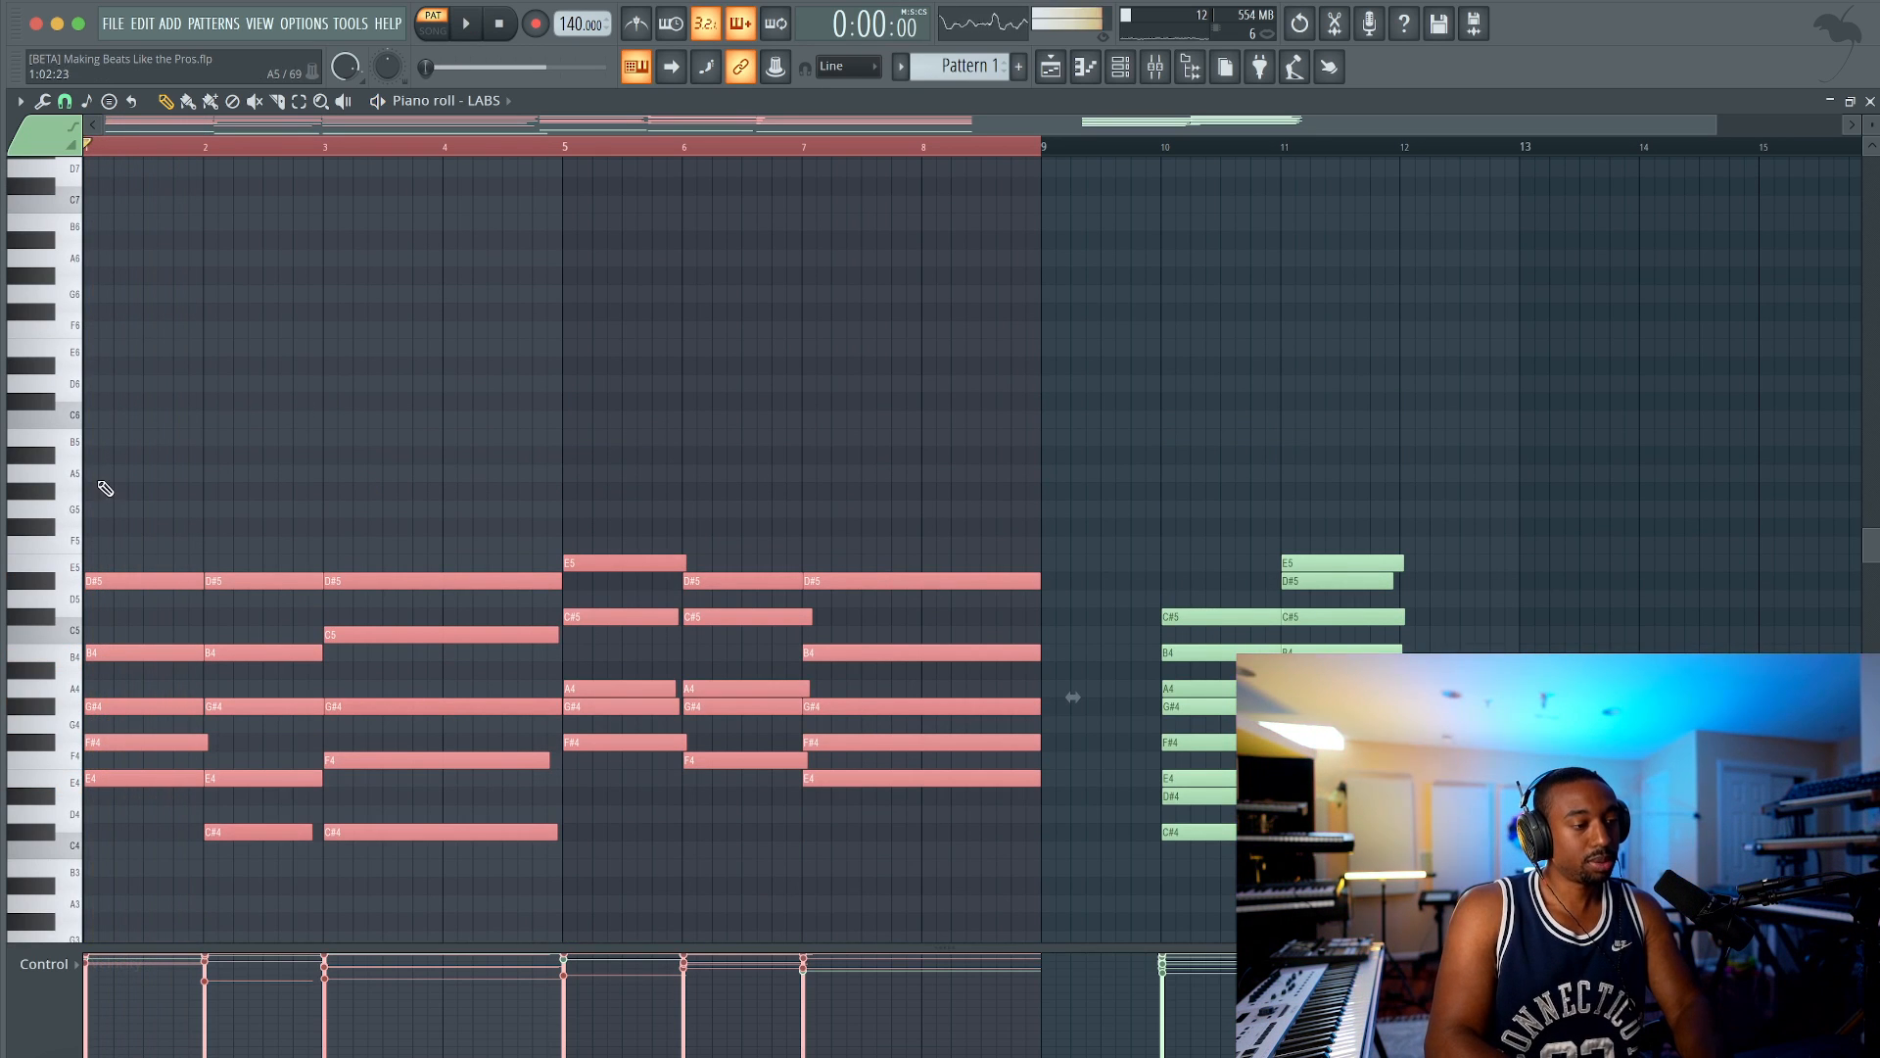
{"action": "scroll", "coordinate": [187, 471], "scroll_direction": "down", "scroll_amount": 2}
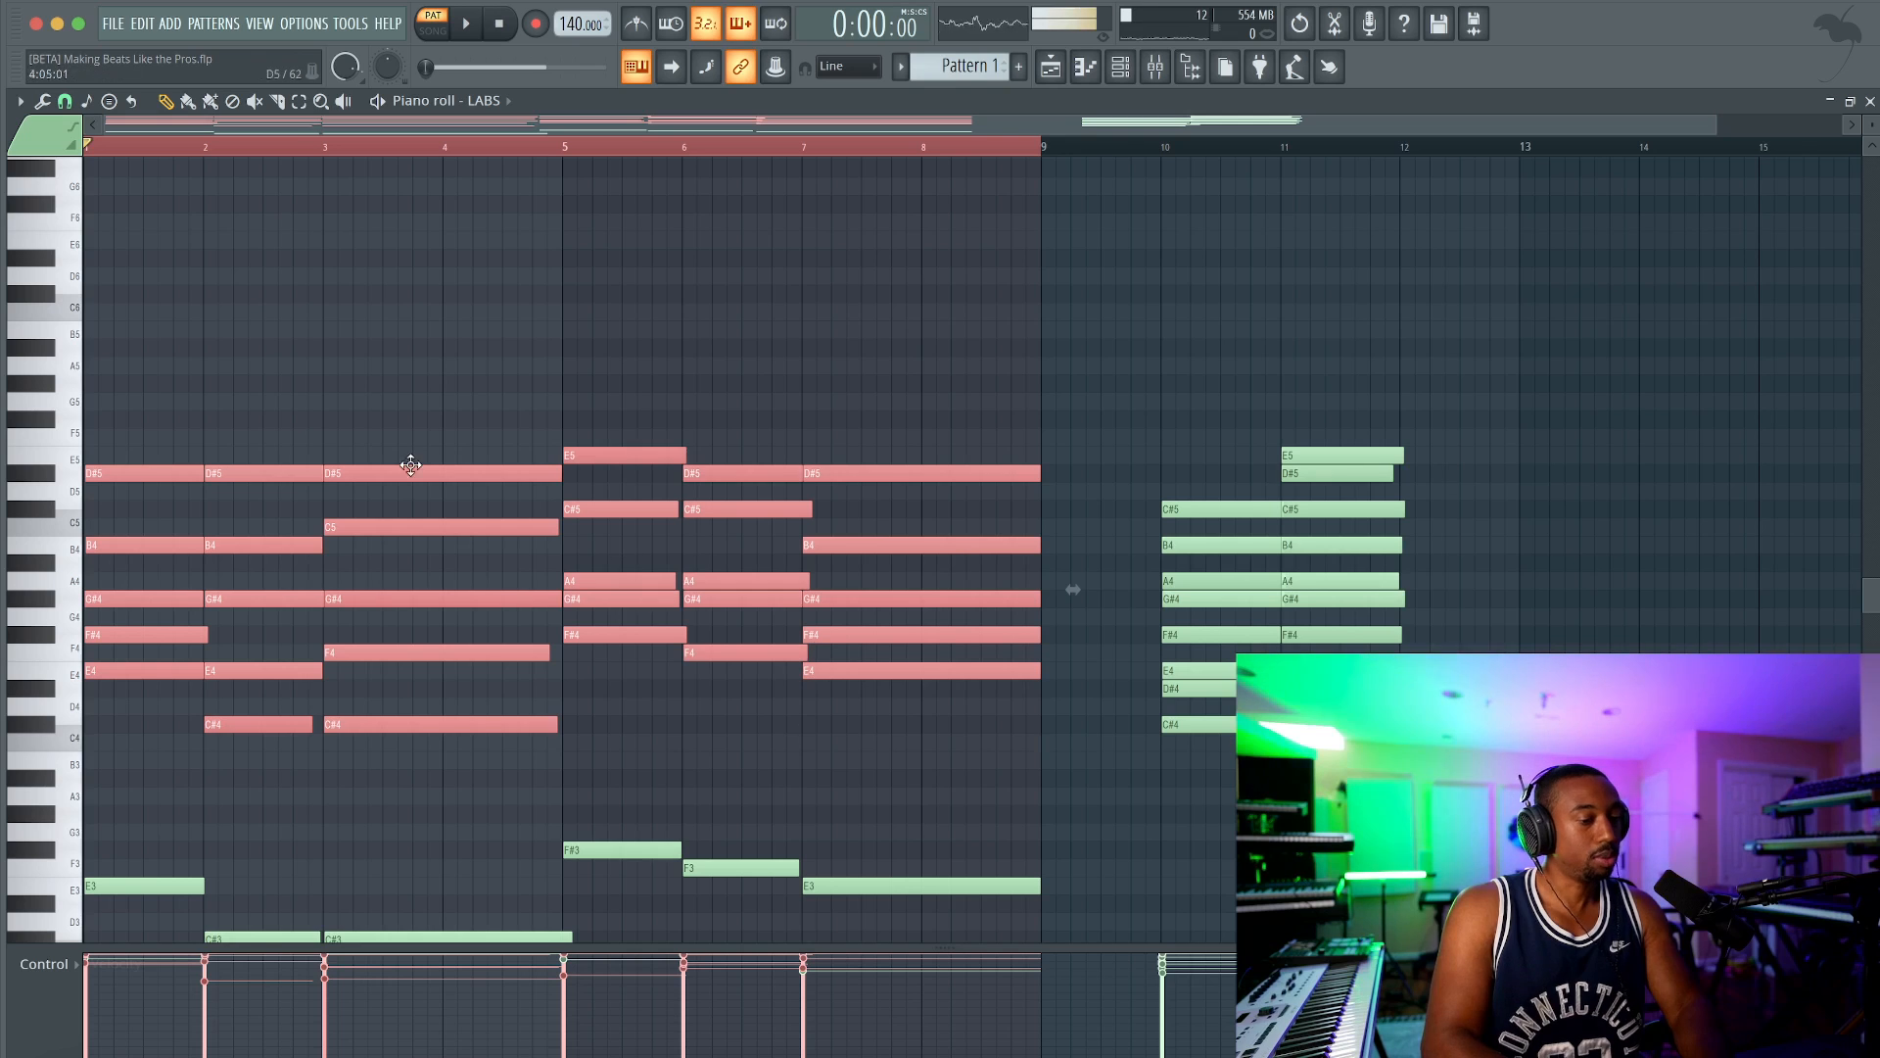
{"action": "key", "text": "space"}
{"action": "left_click", "coordinate": [78, 306]}
{"action": "left_click", "coordinate": [78, 281]}
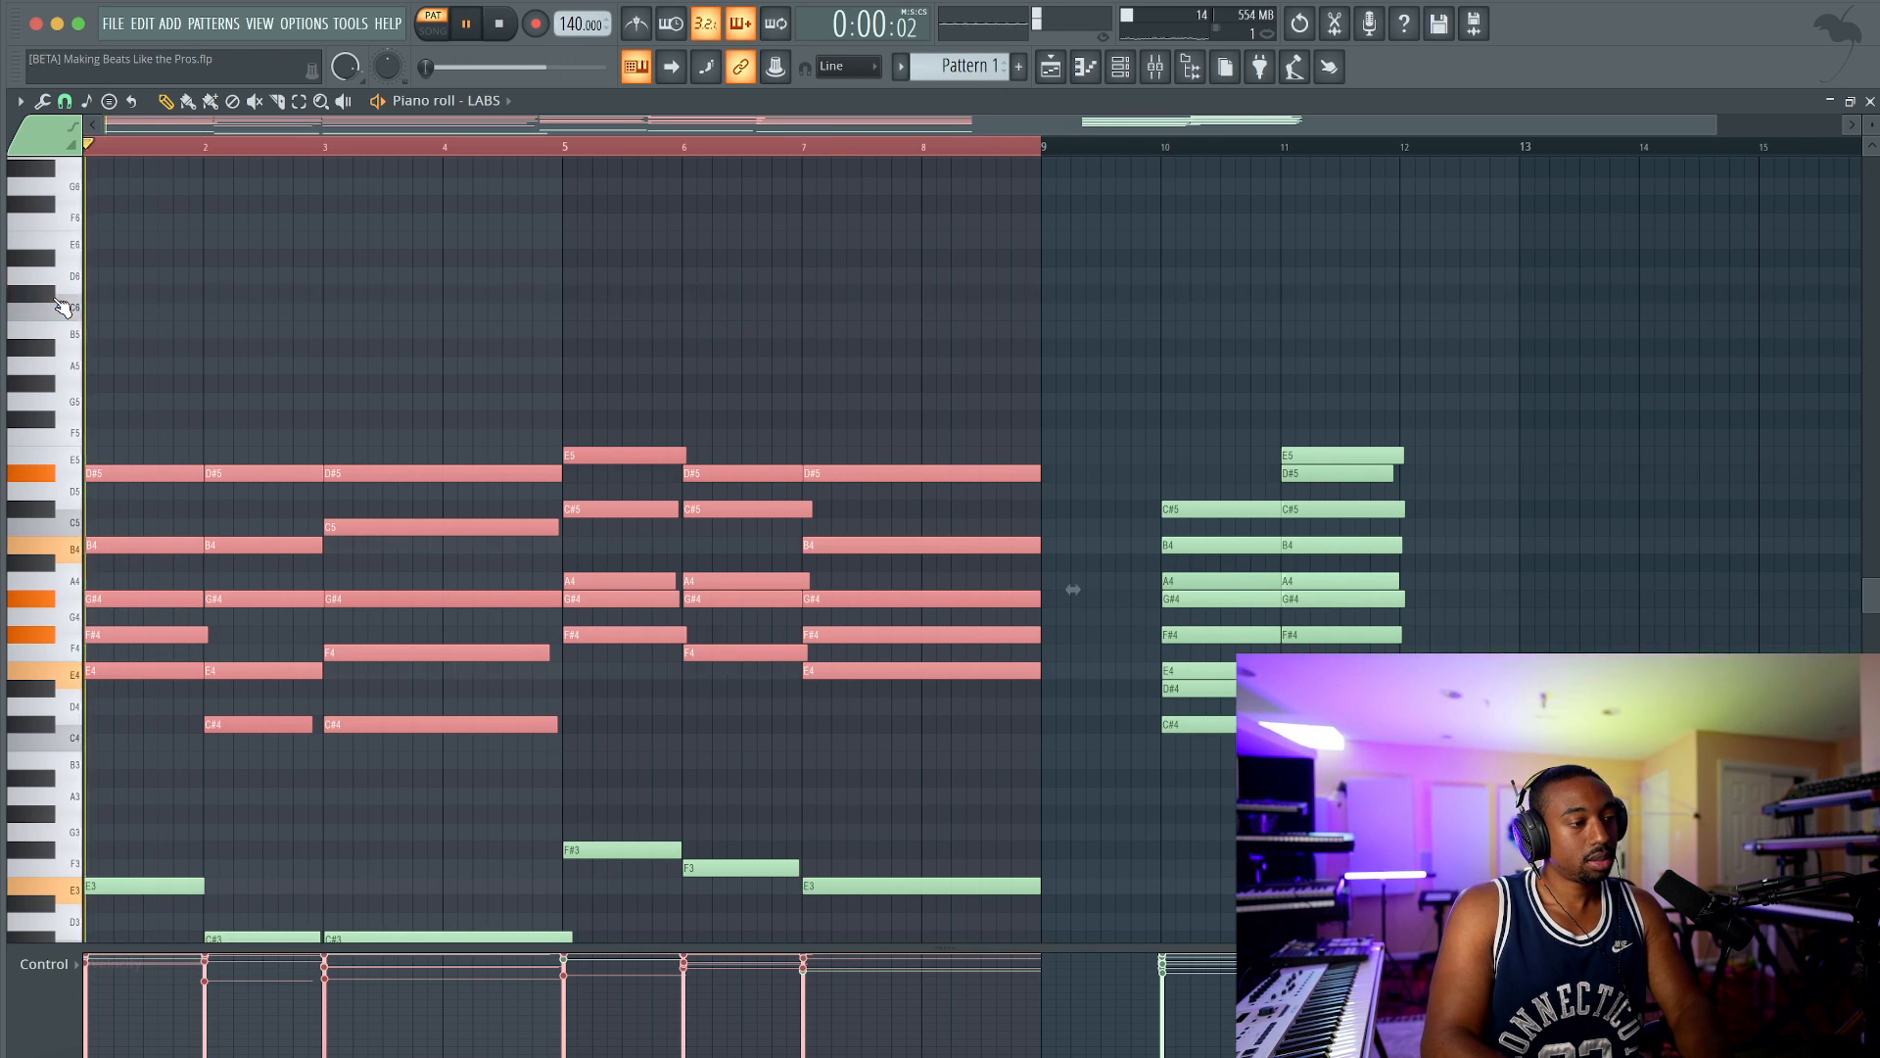
{"action": "left_click", "coordinate": [58, 301]}
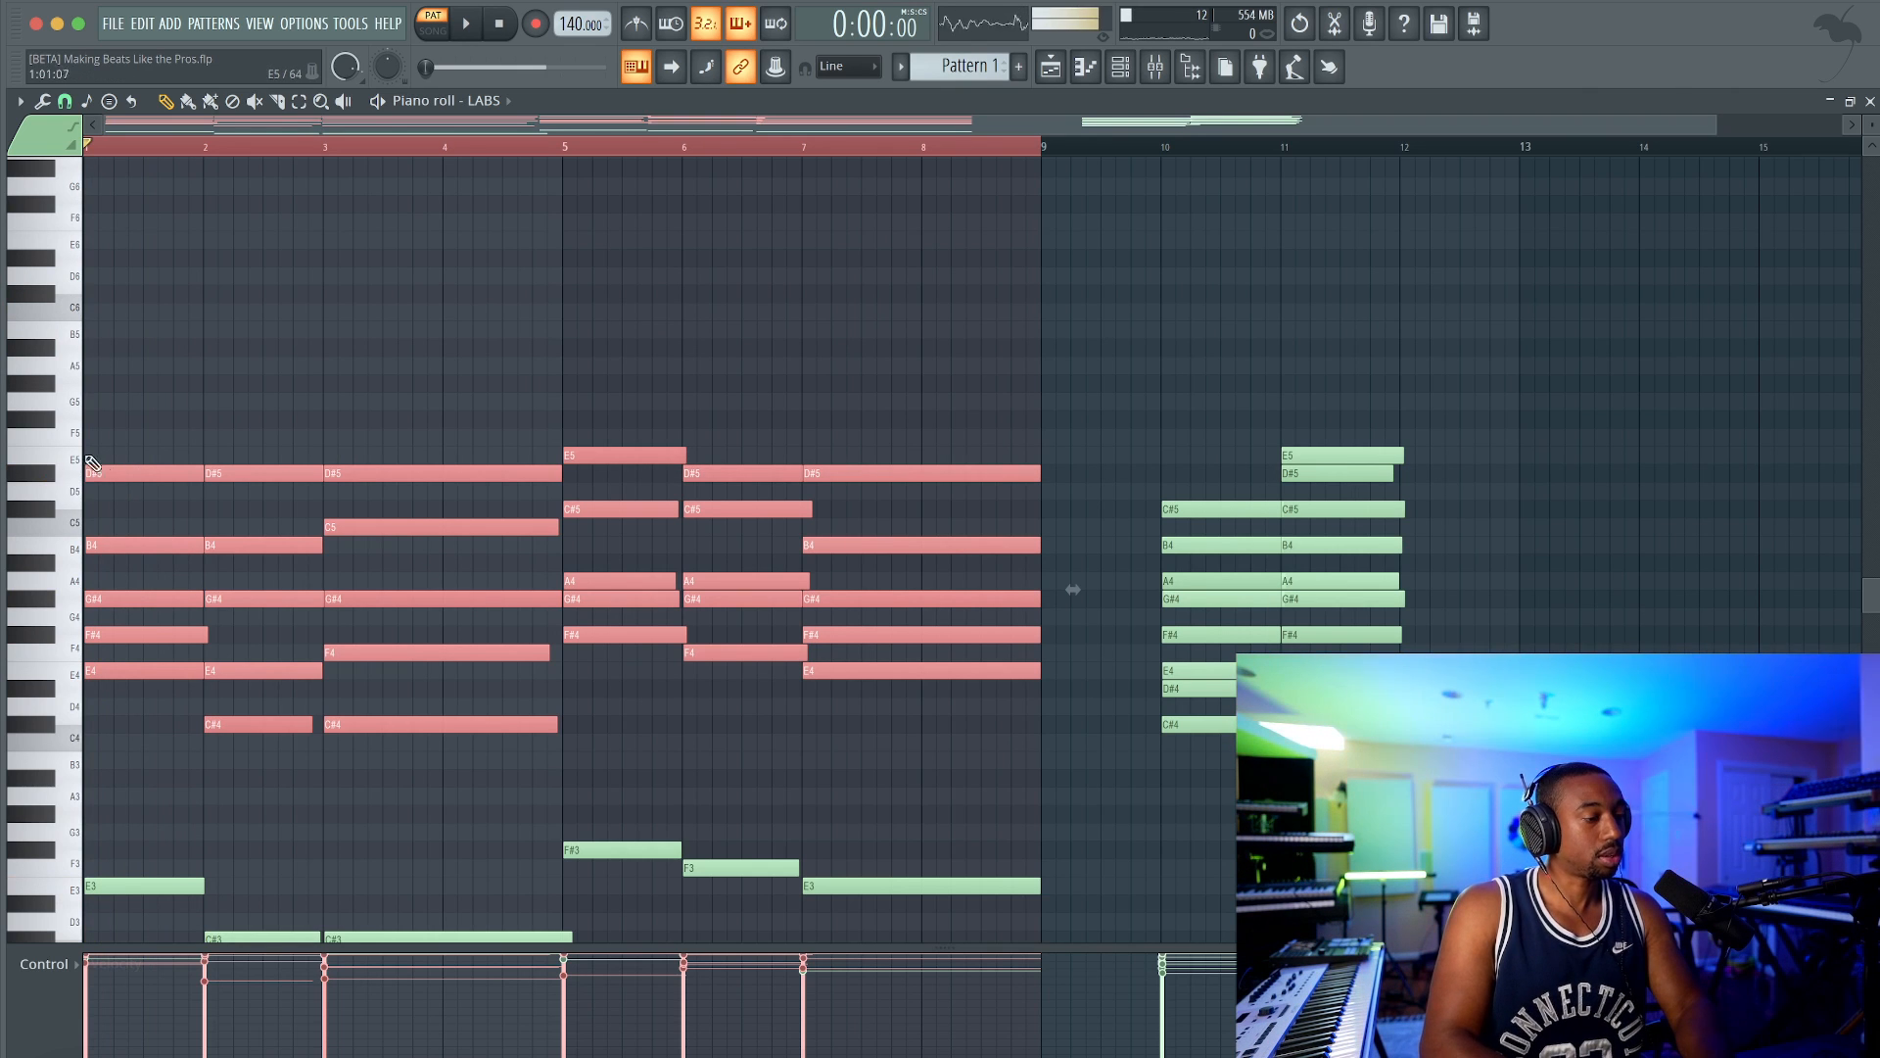
Step: Place a D#6 melody note at the start of bar 1 and audition it
{"action": "left_click", "coordinate": [88, 258]}
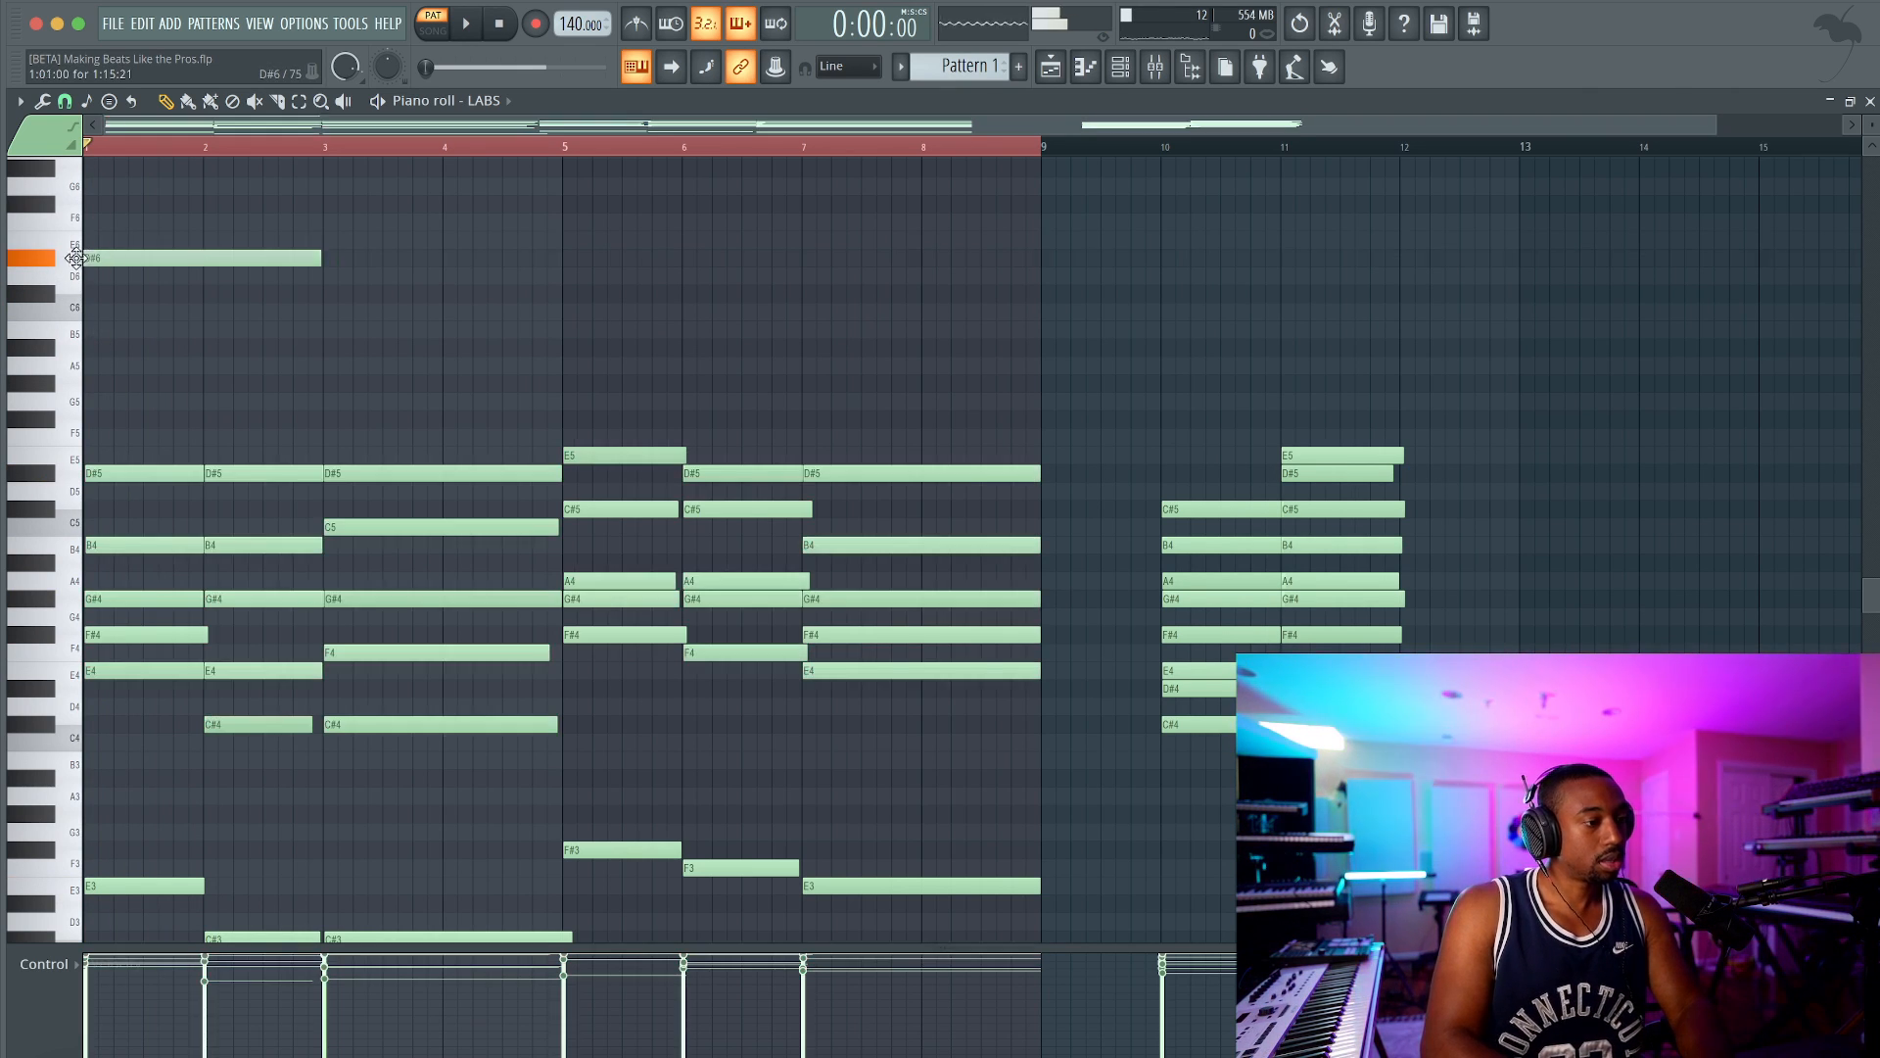
{"action": "key", "text": "space"}
{"action": "key", "text": "space"}
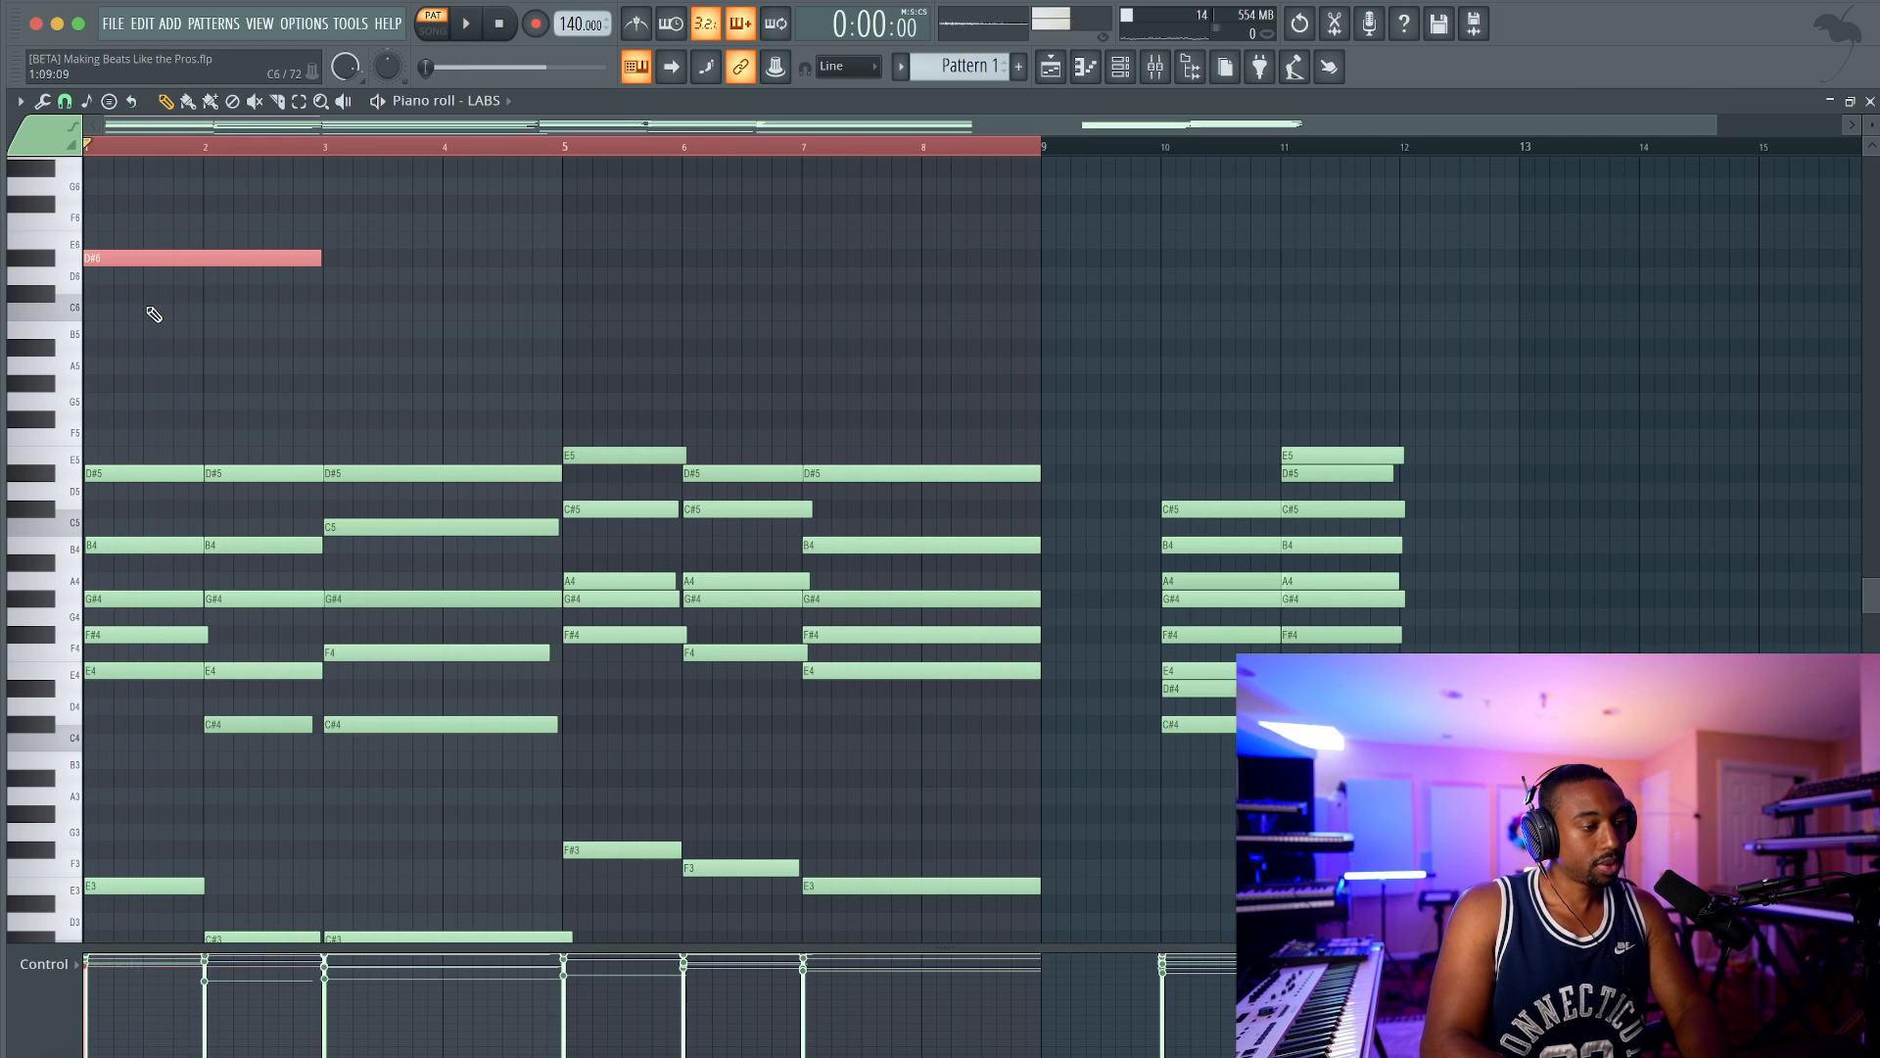
Step: Shorten the D#6 note to about half a bar, add overlapping E6 and F#6 notes after it, and play the motif
{"action": "scroll", "coordinate": [203, 309], "scroll_direction": "up", "scroll_amount": 3, "text": "ctrl"}
{"action": "scroll", "coordinate": [203, 307], "scroll_direction": "up", "scroll_amount": 1}
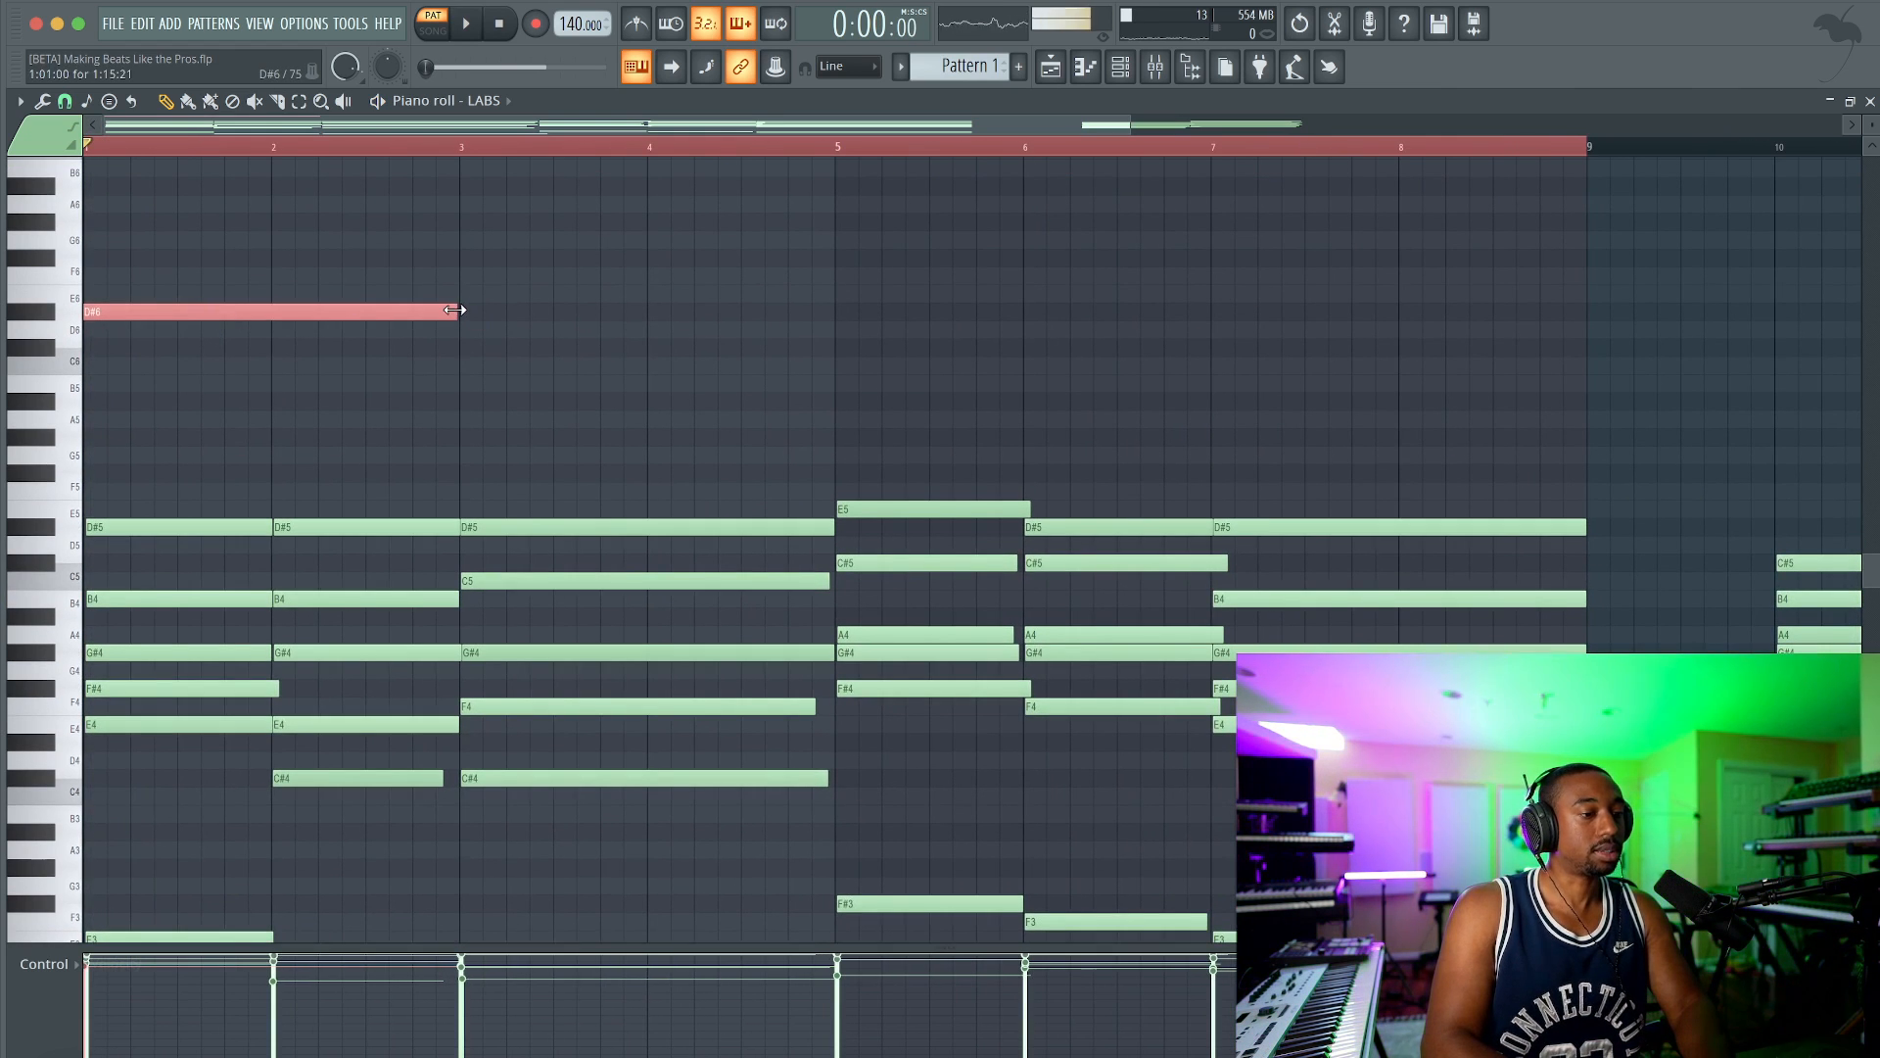
{"action": "left_click_drag", "start_coordinate": [104, 311], "coordinate": [155, 295]}
{"action": "left_click", "coordinate": [157, 259]}
{"action": "key", "text": "space"}
{"action": "key", "text": "space"}
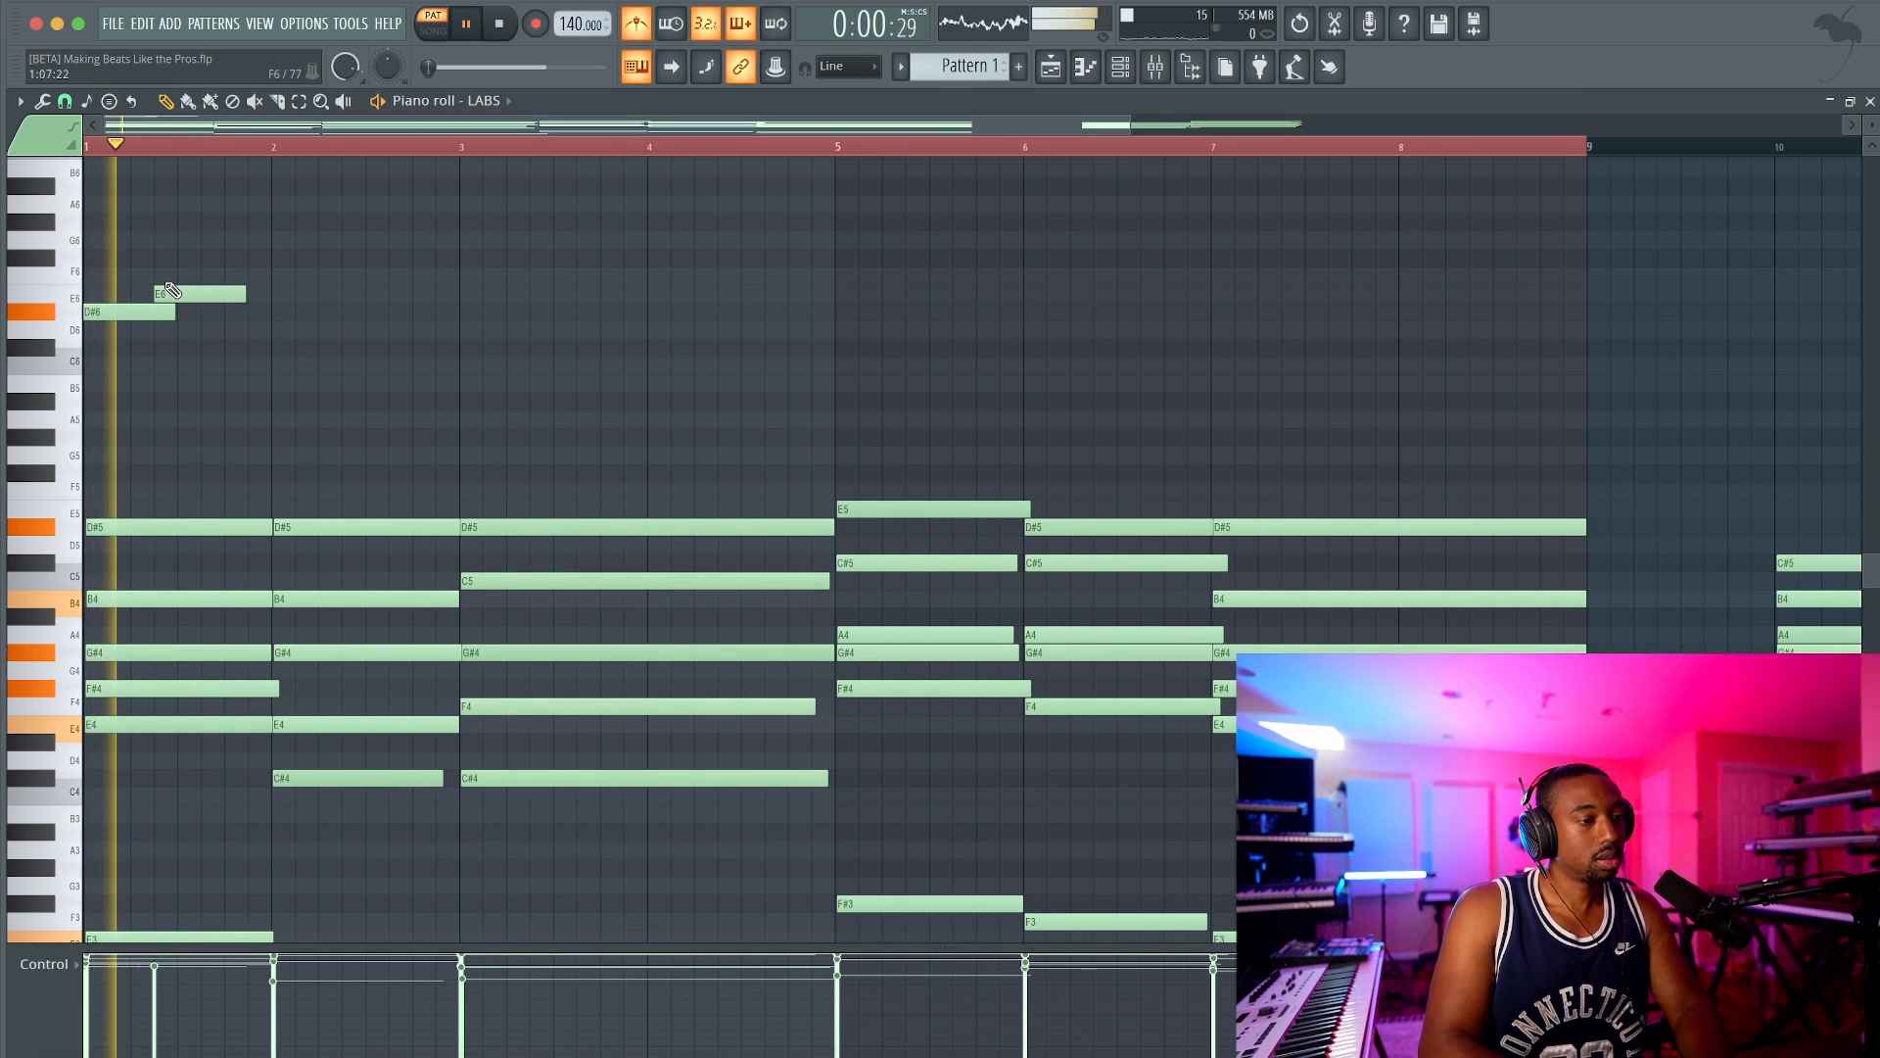
{"action": "key", "text": "space"}
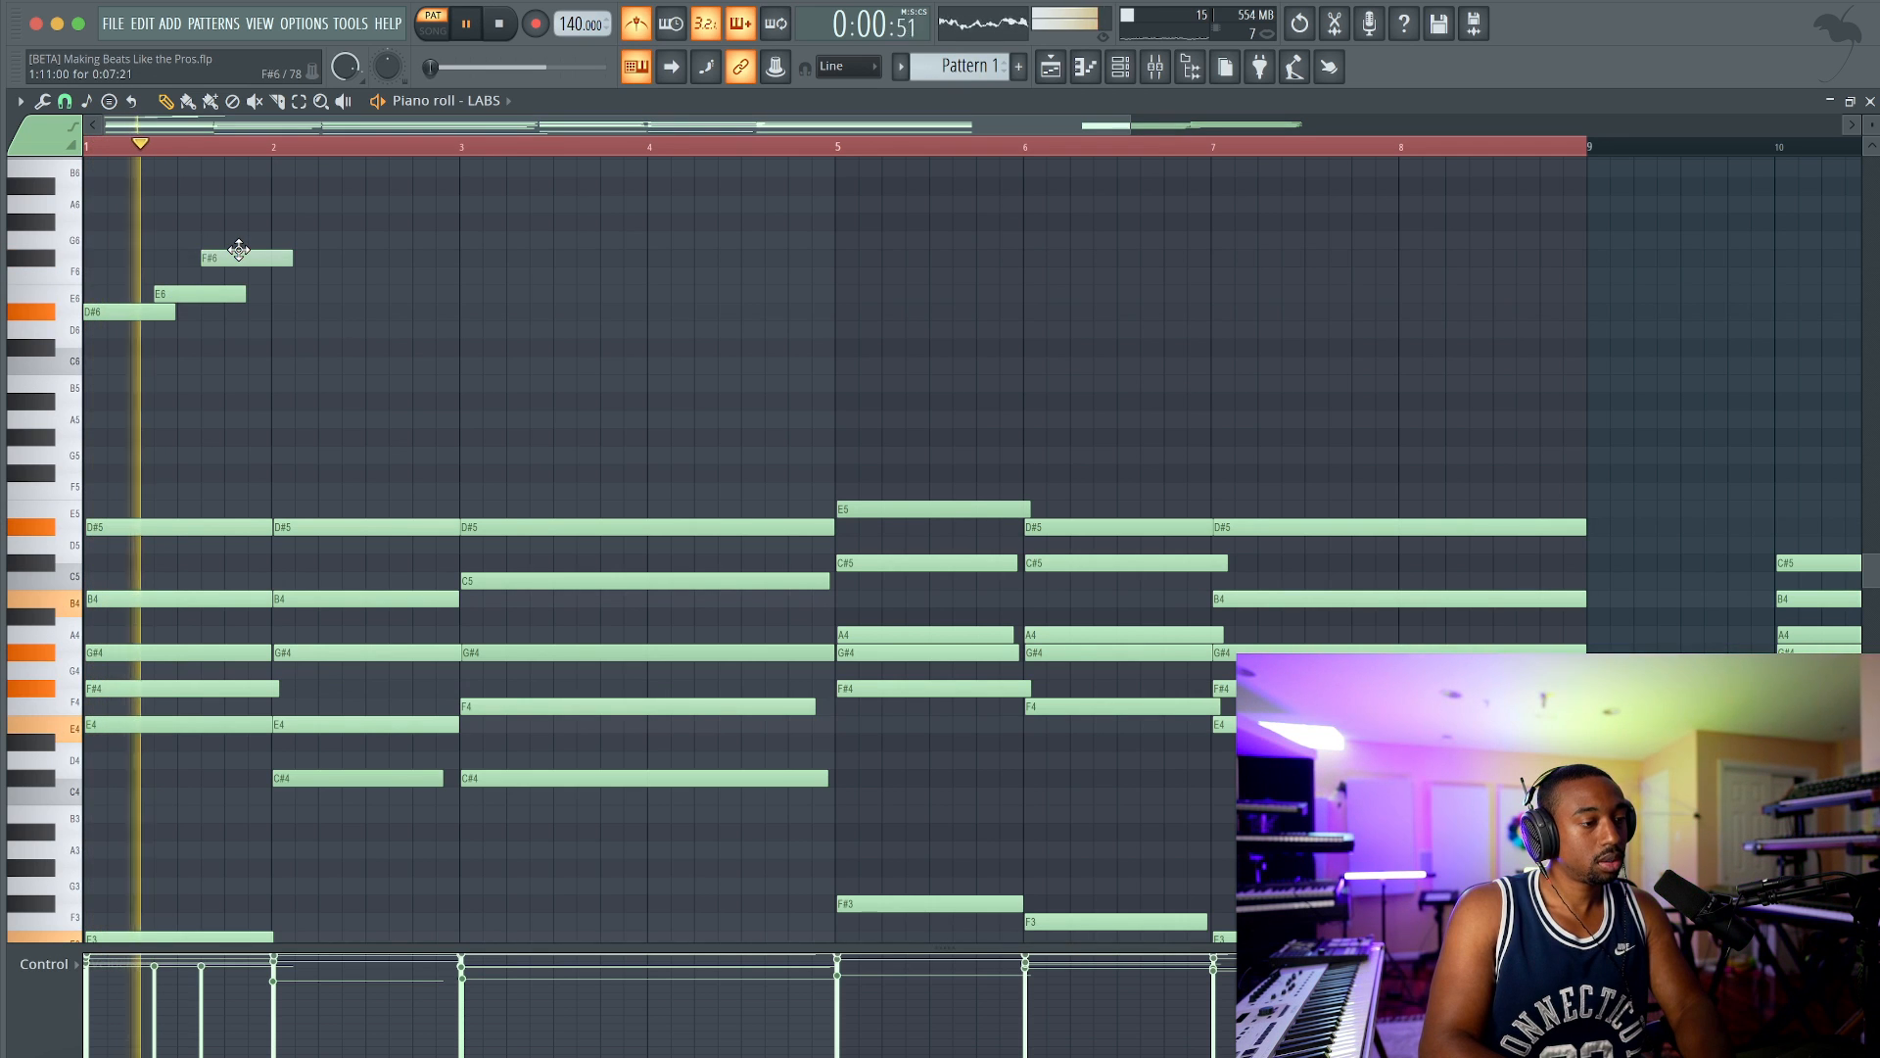
{"action": "key", "text": "space"}
Step: Copy the three-note melody motif to the start of bar 2 and play both bars
{"action": "left_click_drag", "start_coordinate": [303, 263], "coordinate": [121, 375]}
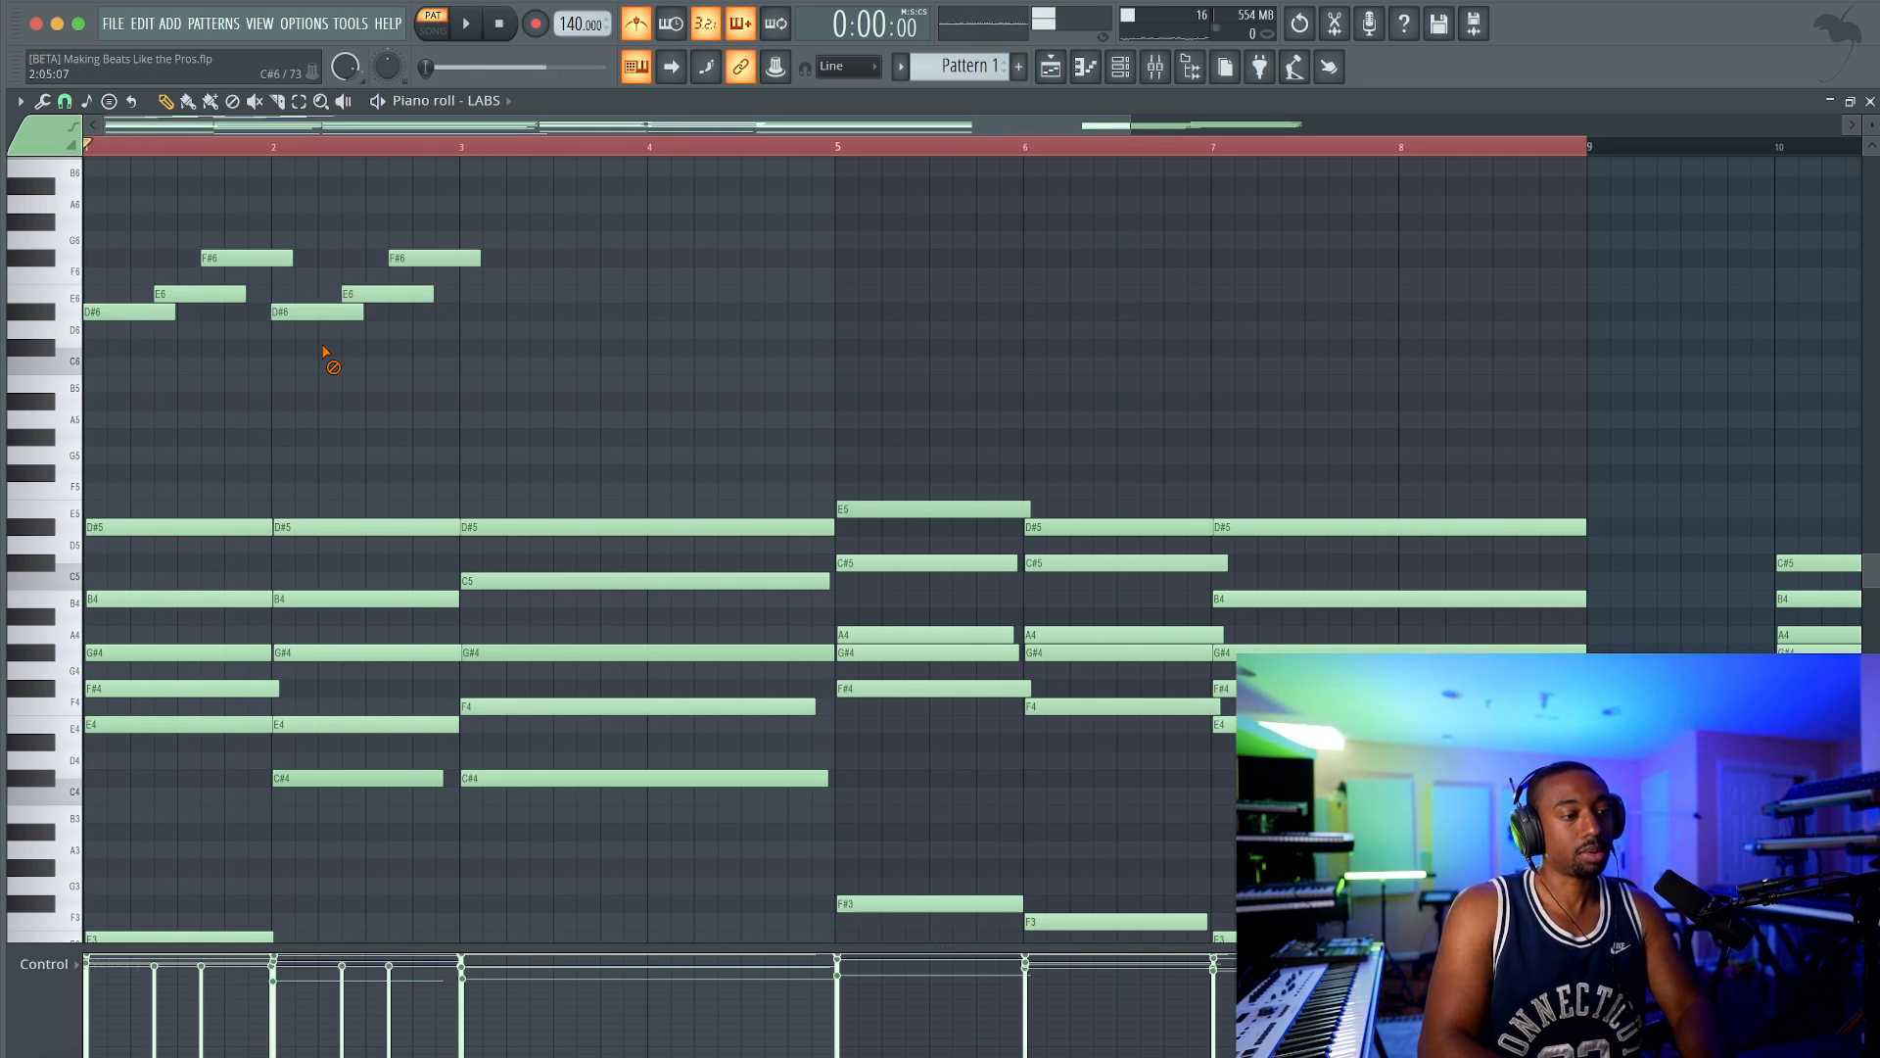
{"action": "scroll", "coordinate": [509, 331], "scroll_direction": "down", "scroll_amount": 4}
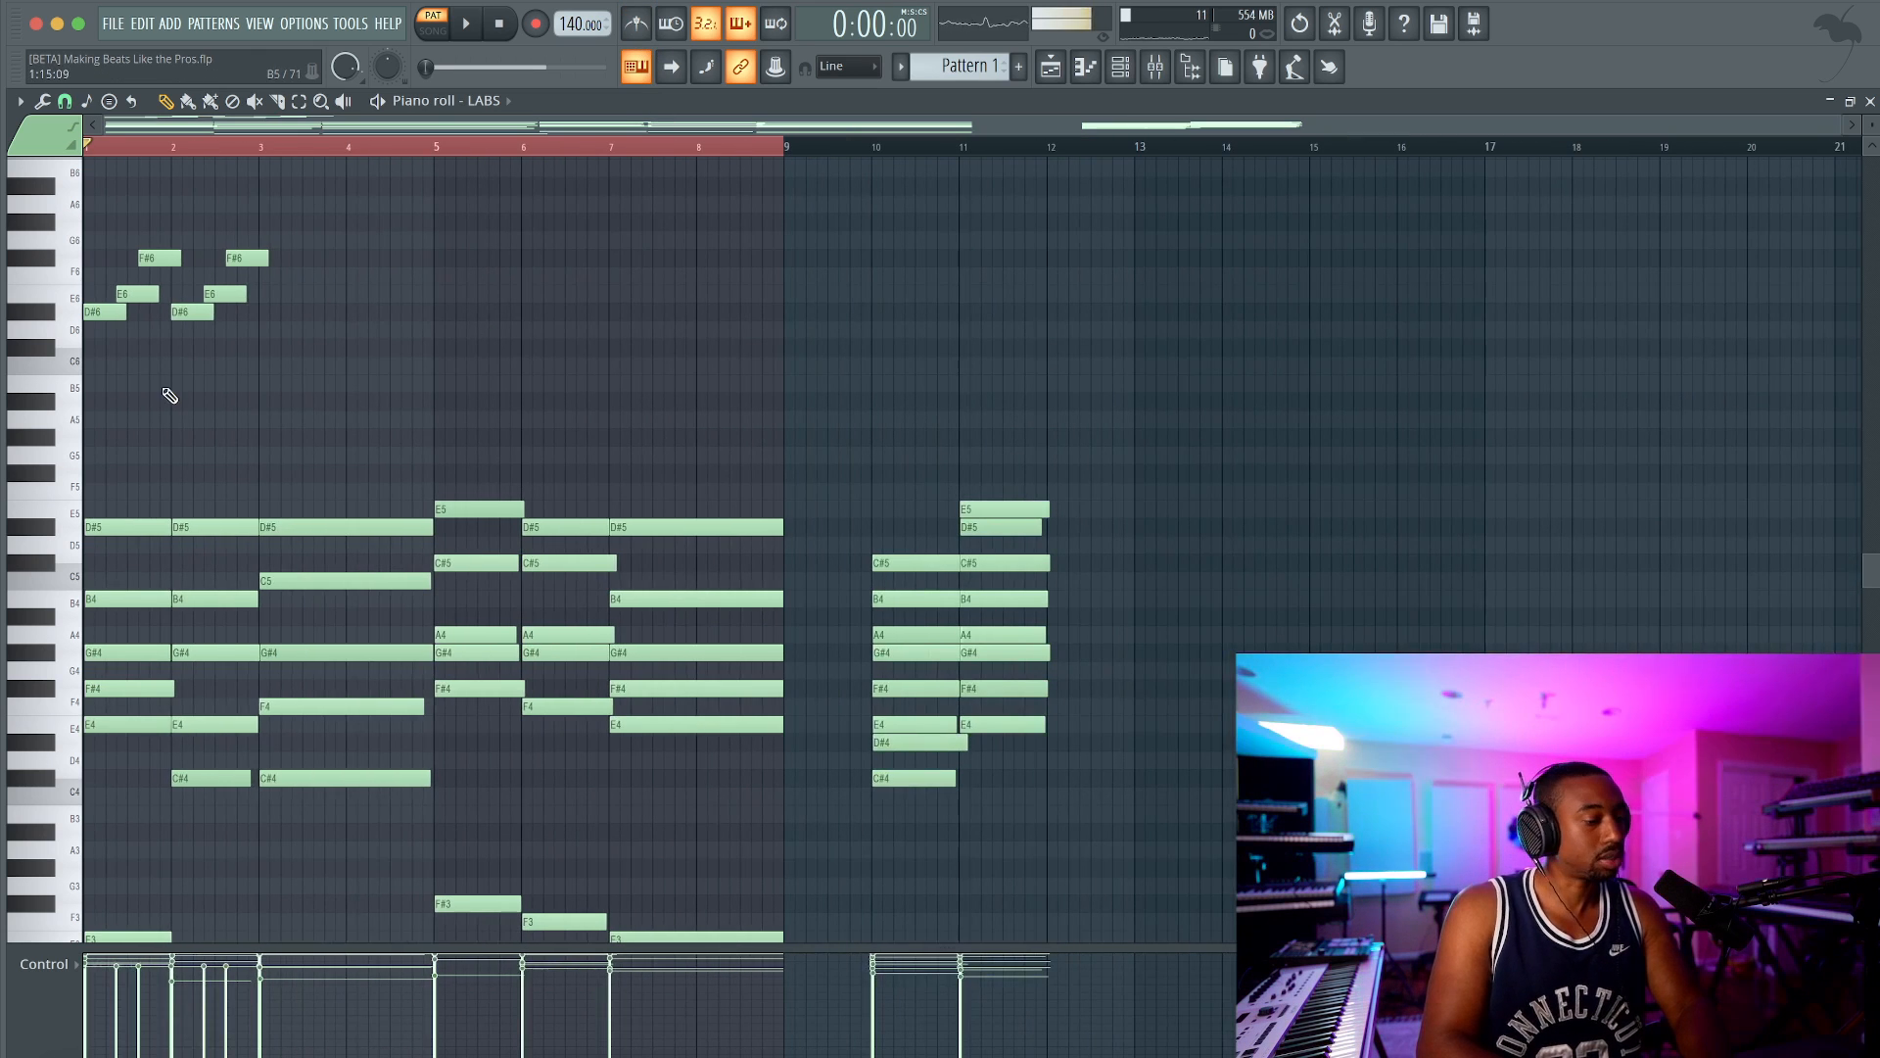
{"action": "left_click_drag", "start_coordinate": [292, 371], "coordinate": [35, 190]}
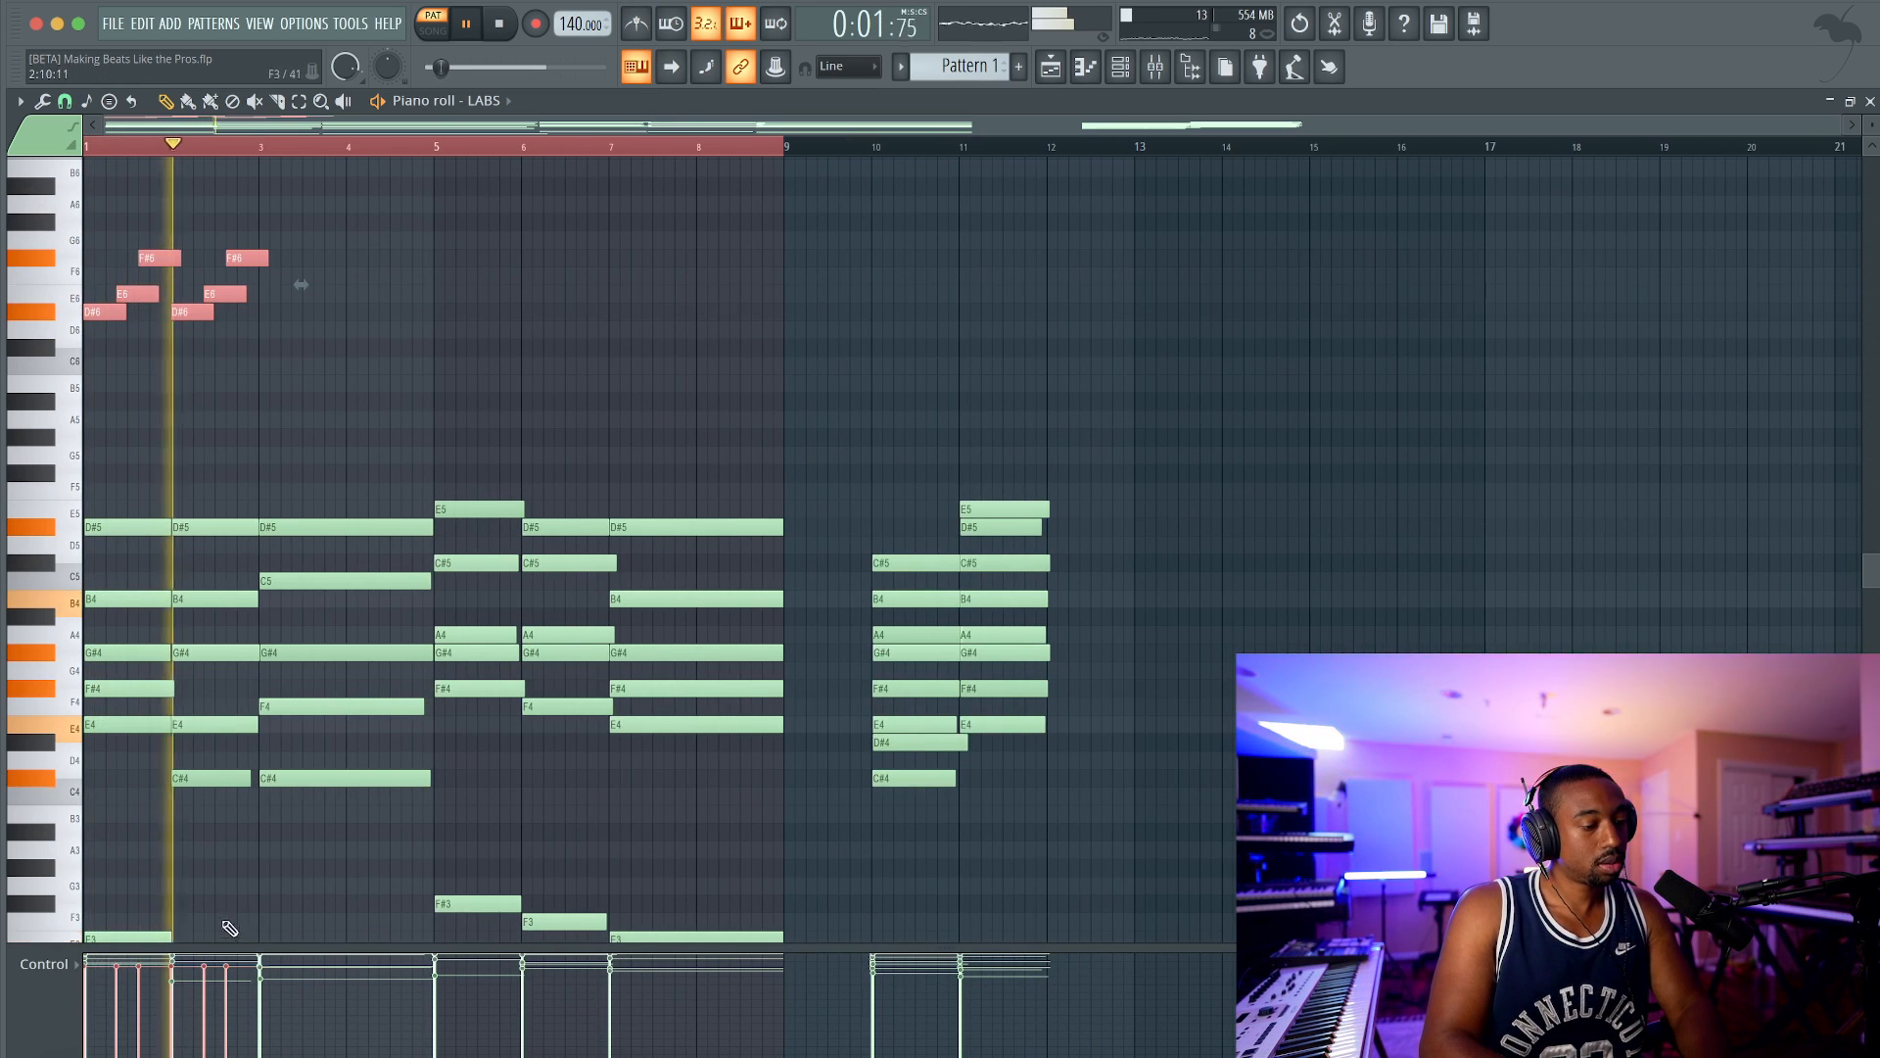
{"action": "key", "text": "space"}
Step: Try a short C6 melody note in bar 3, undo it, and save the project
{"action": "left_click", "coordinate": [328, 366]}
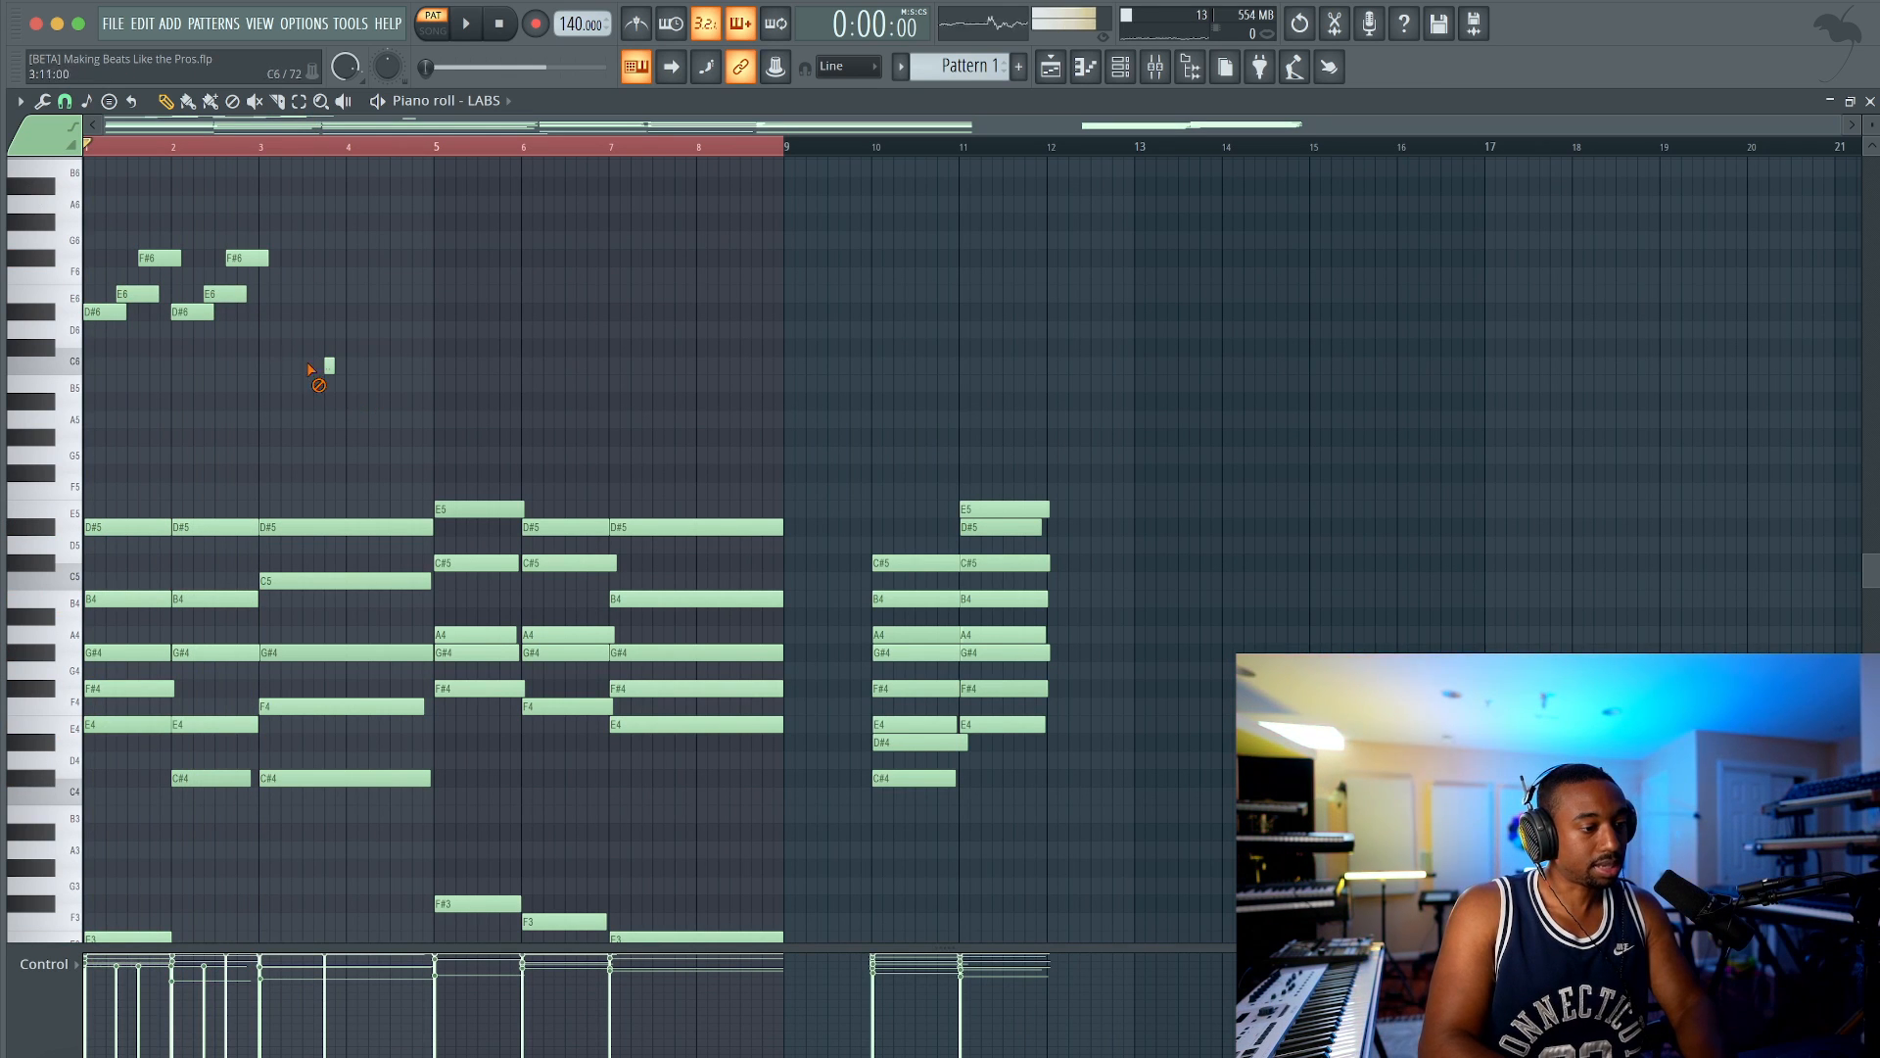
{"action": "key", "text": "ctrl+z"}
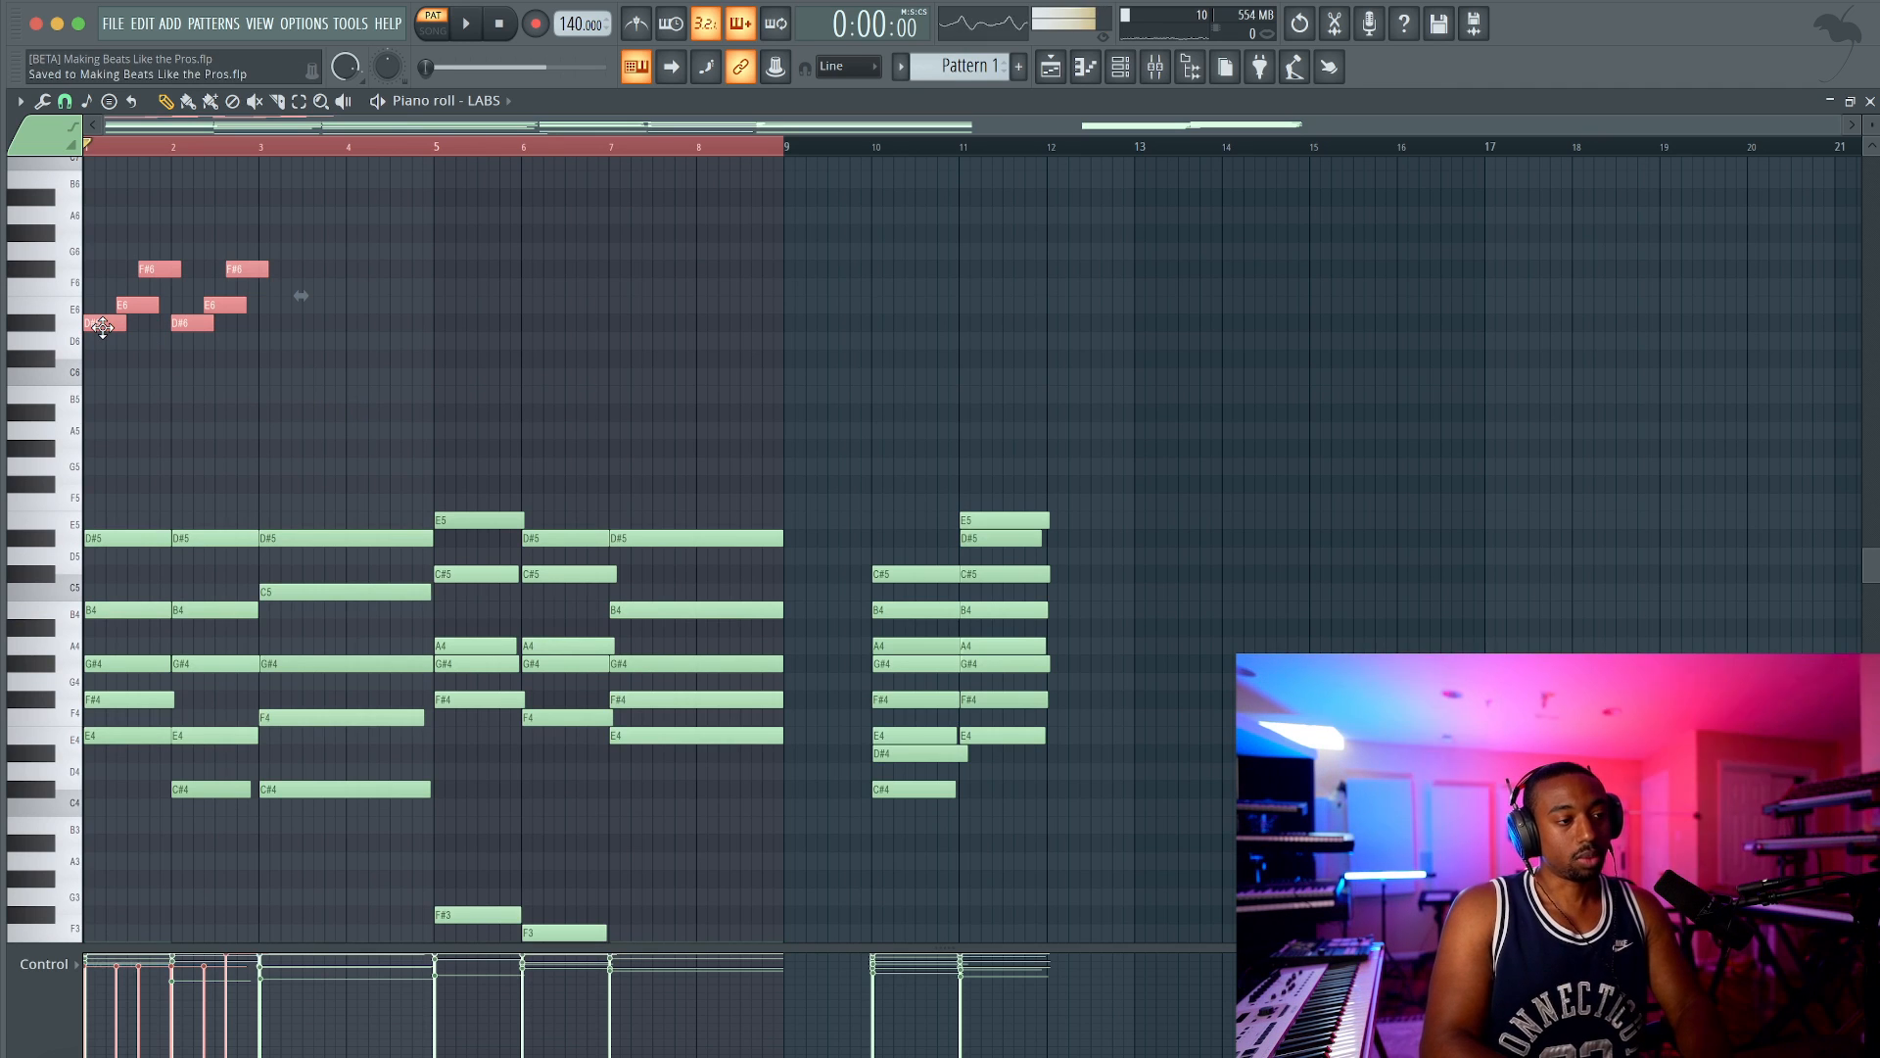
{"action": "left_click", "coordinate": [1587, 1049]}
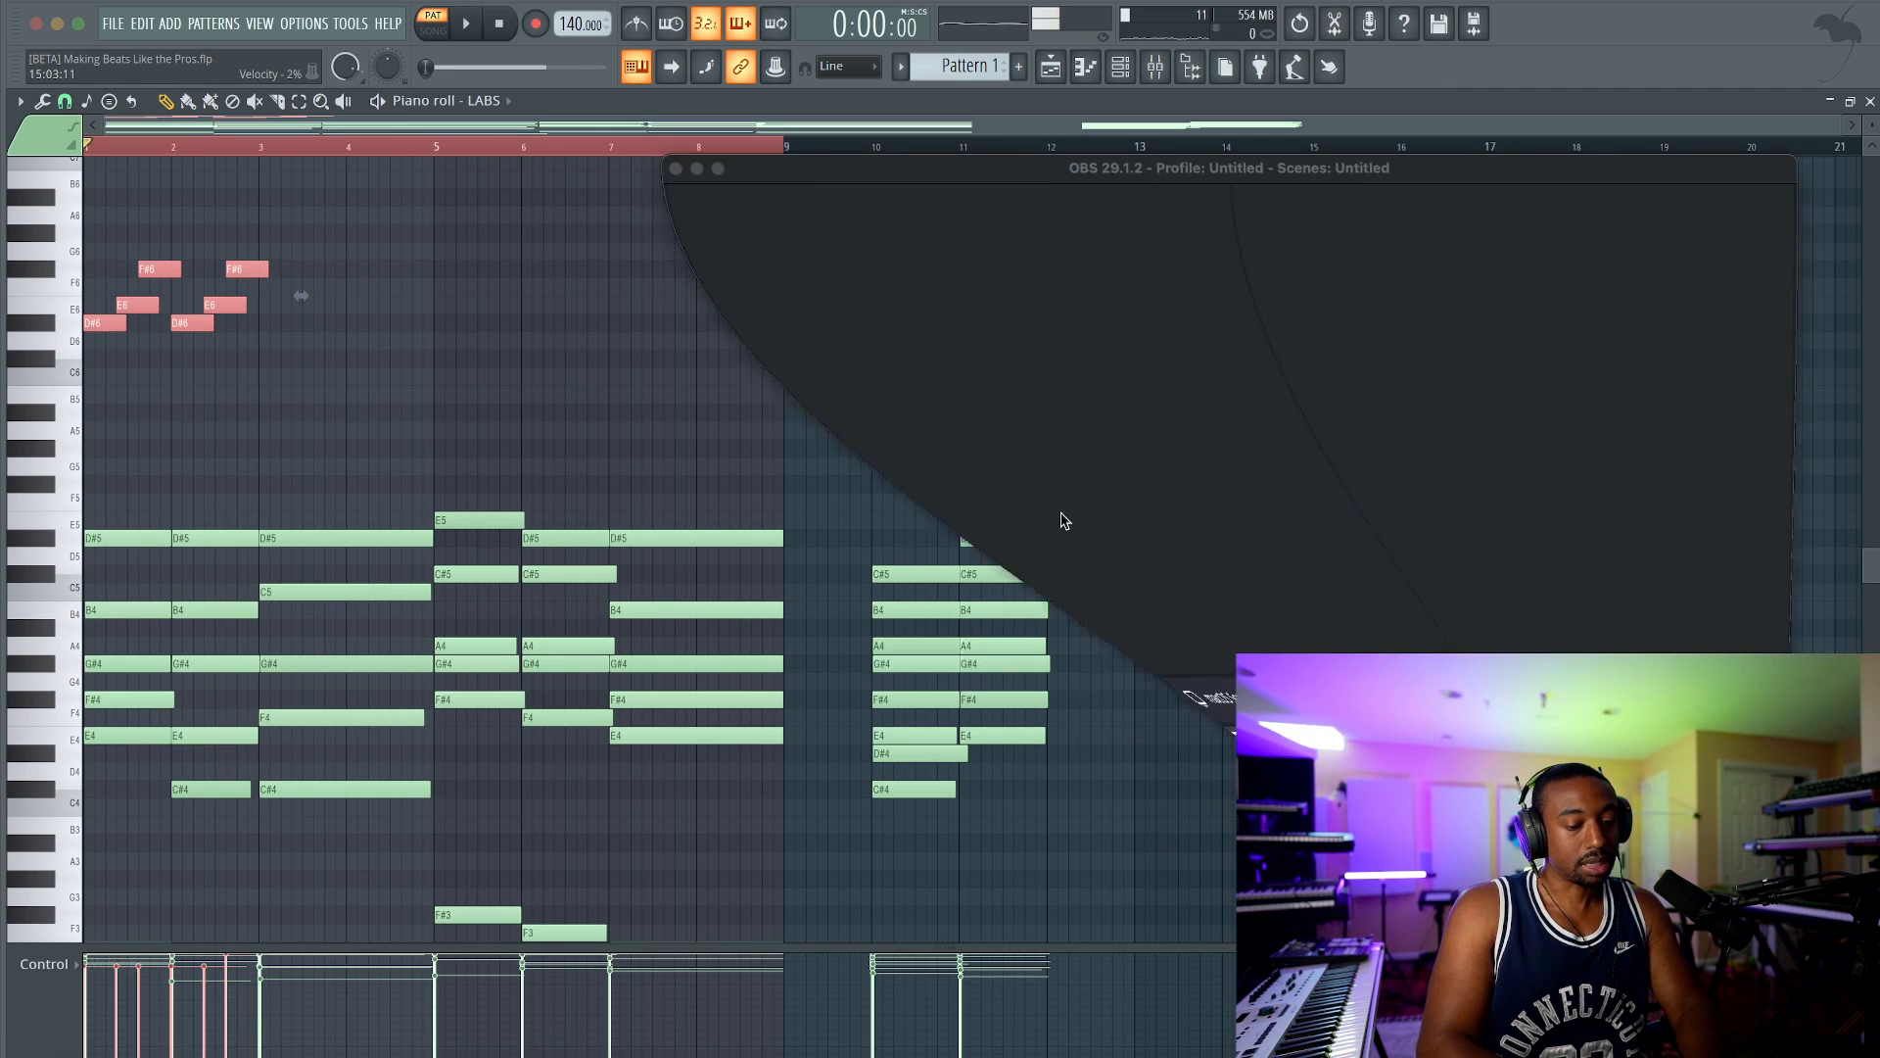
{"action": "left_click", "coordinate": [460, 296]}
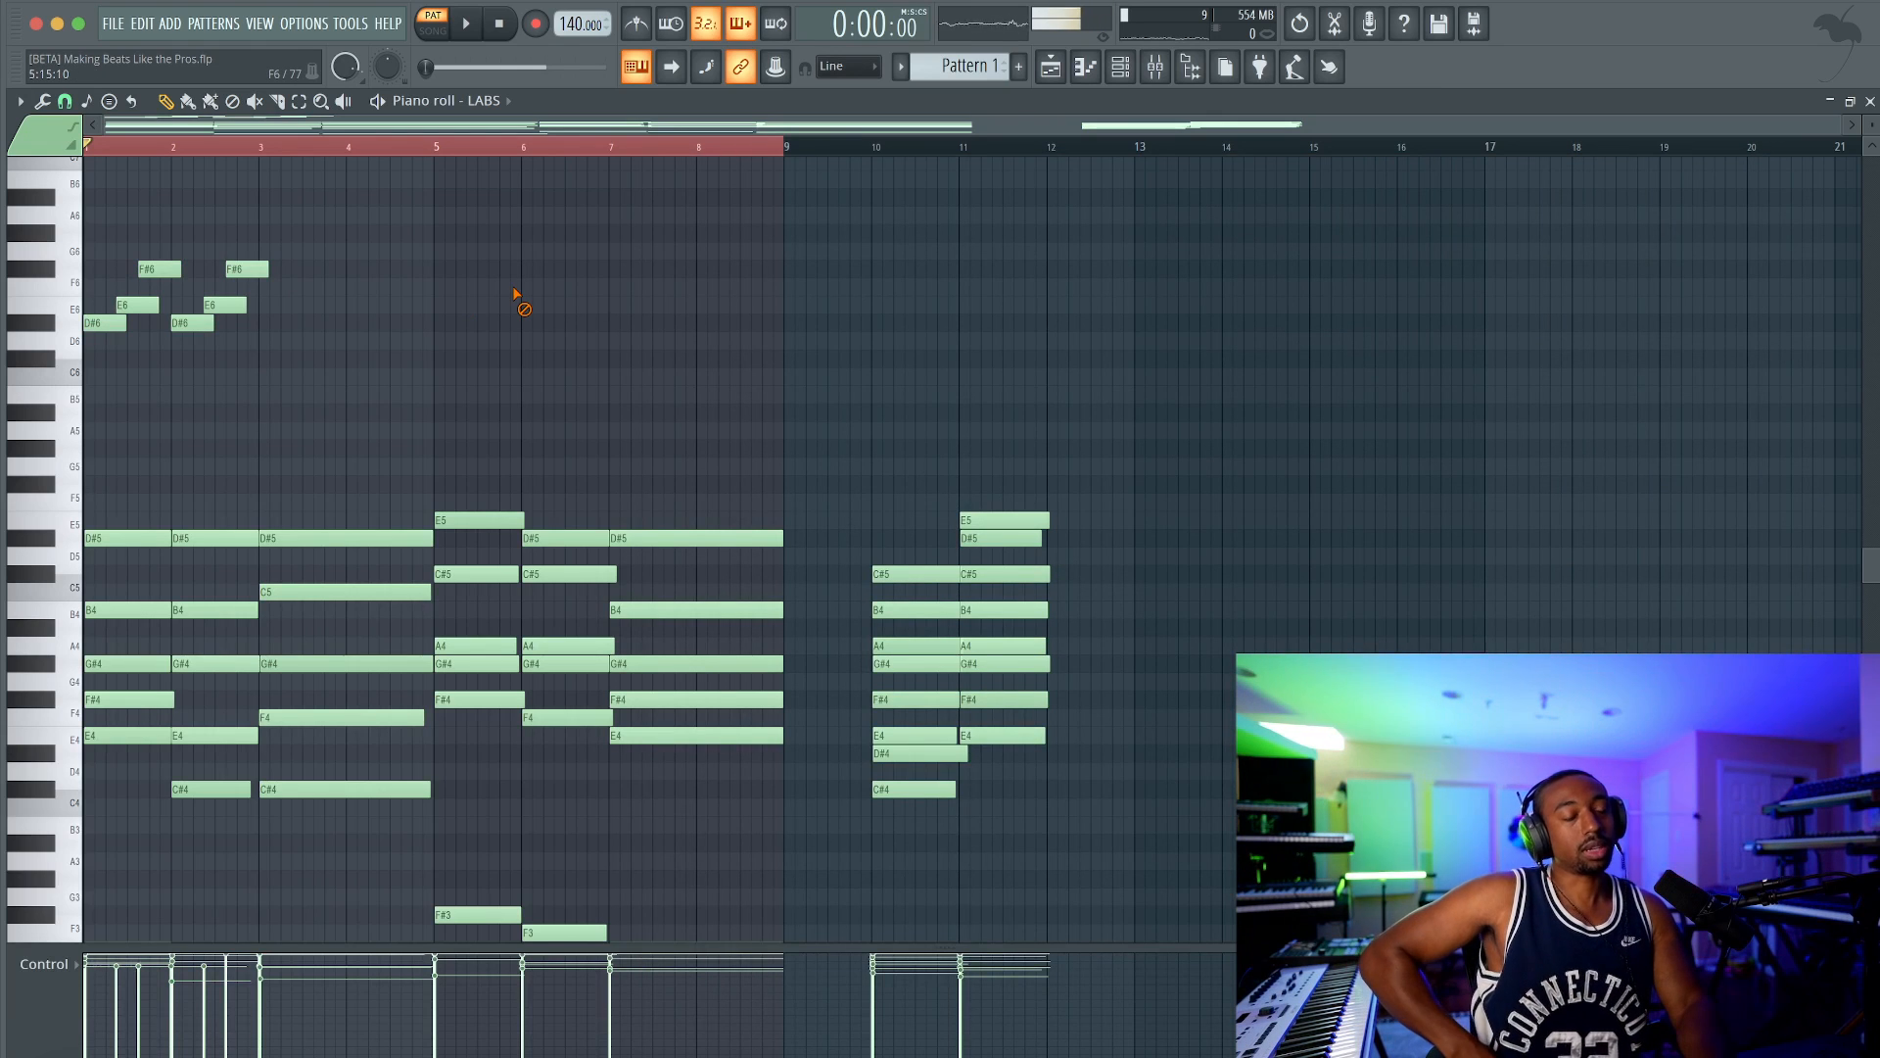
Step: Copy the two-bar melody to bars 3 and 4, transpose the copy down two semitones and play it
{"action": "left_click_drag", "start_coordinate": [426, 367], "coordinate": [84, 256]}
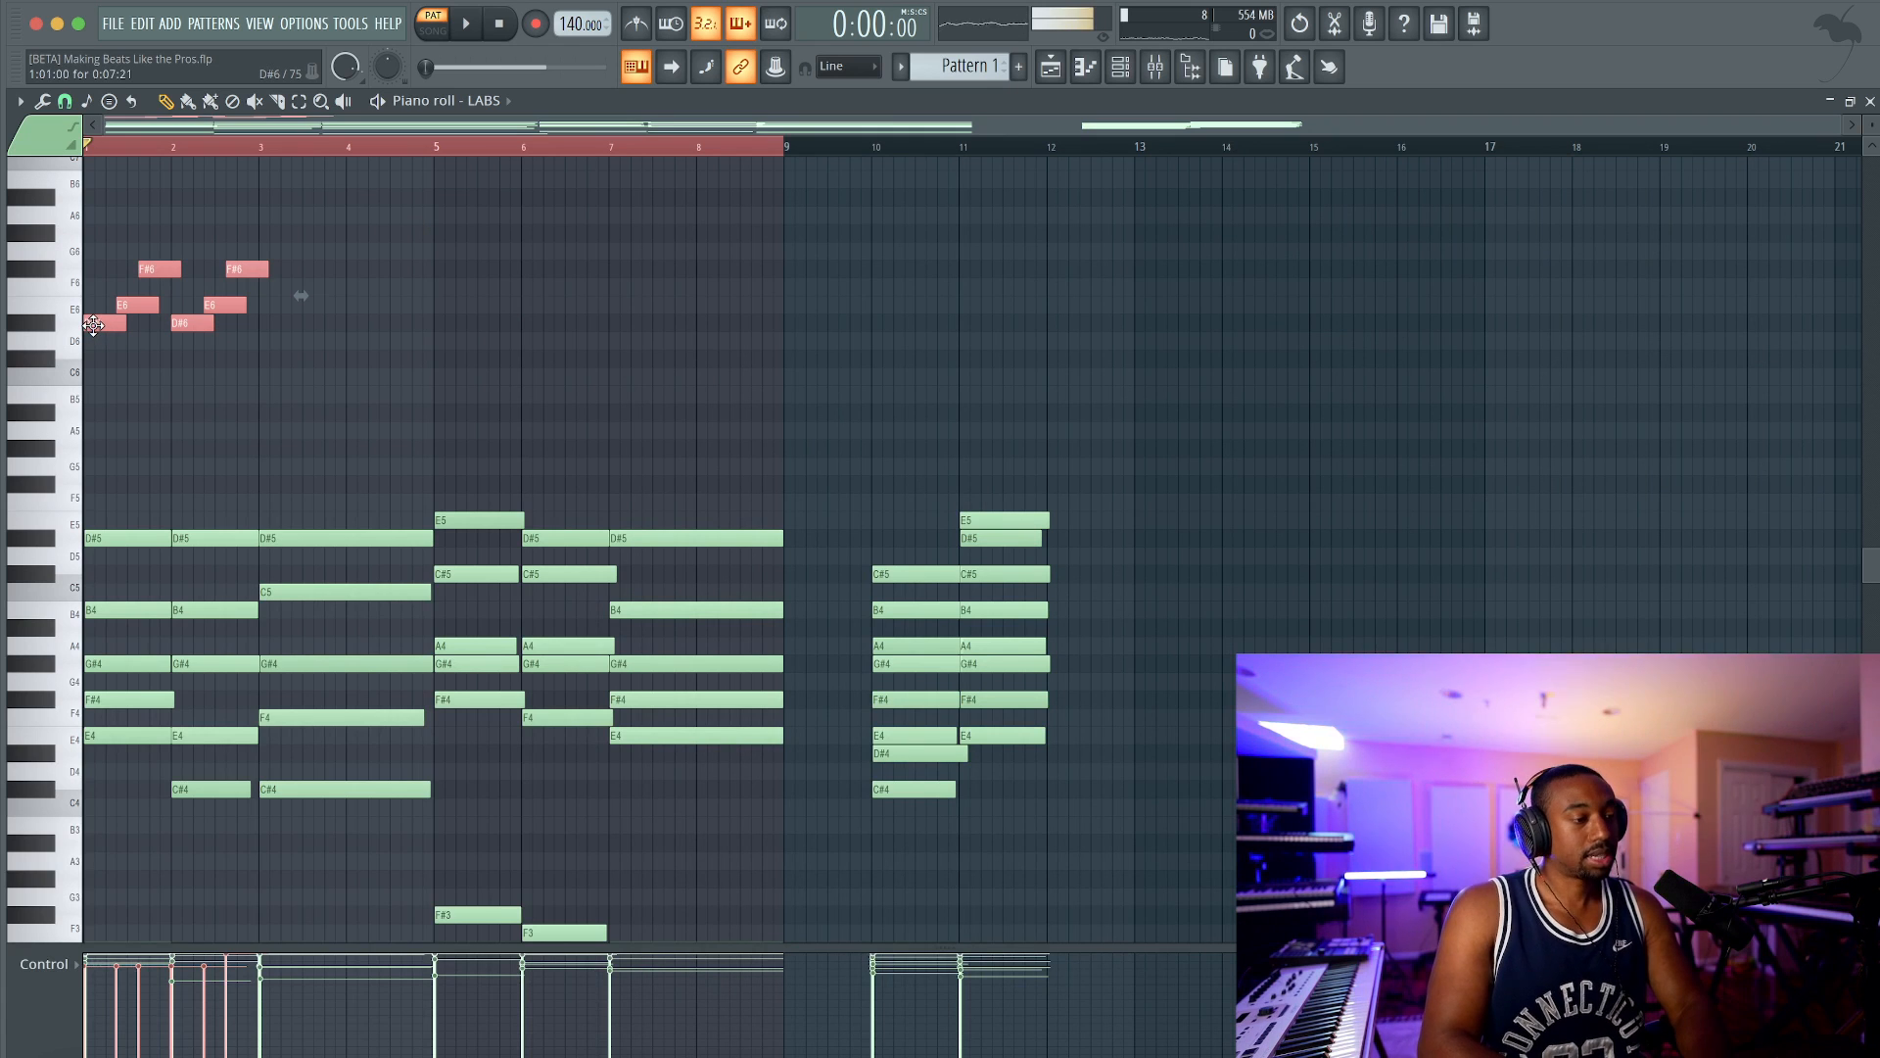
{"action": "left_click_drag", "start_coordinate": [93, 325], "coordinate": [454, 241]}
{"action": "key", "text": "space"}
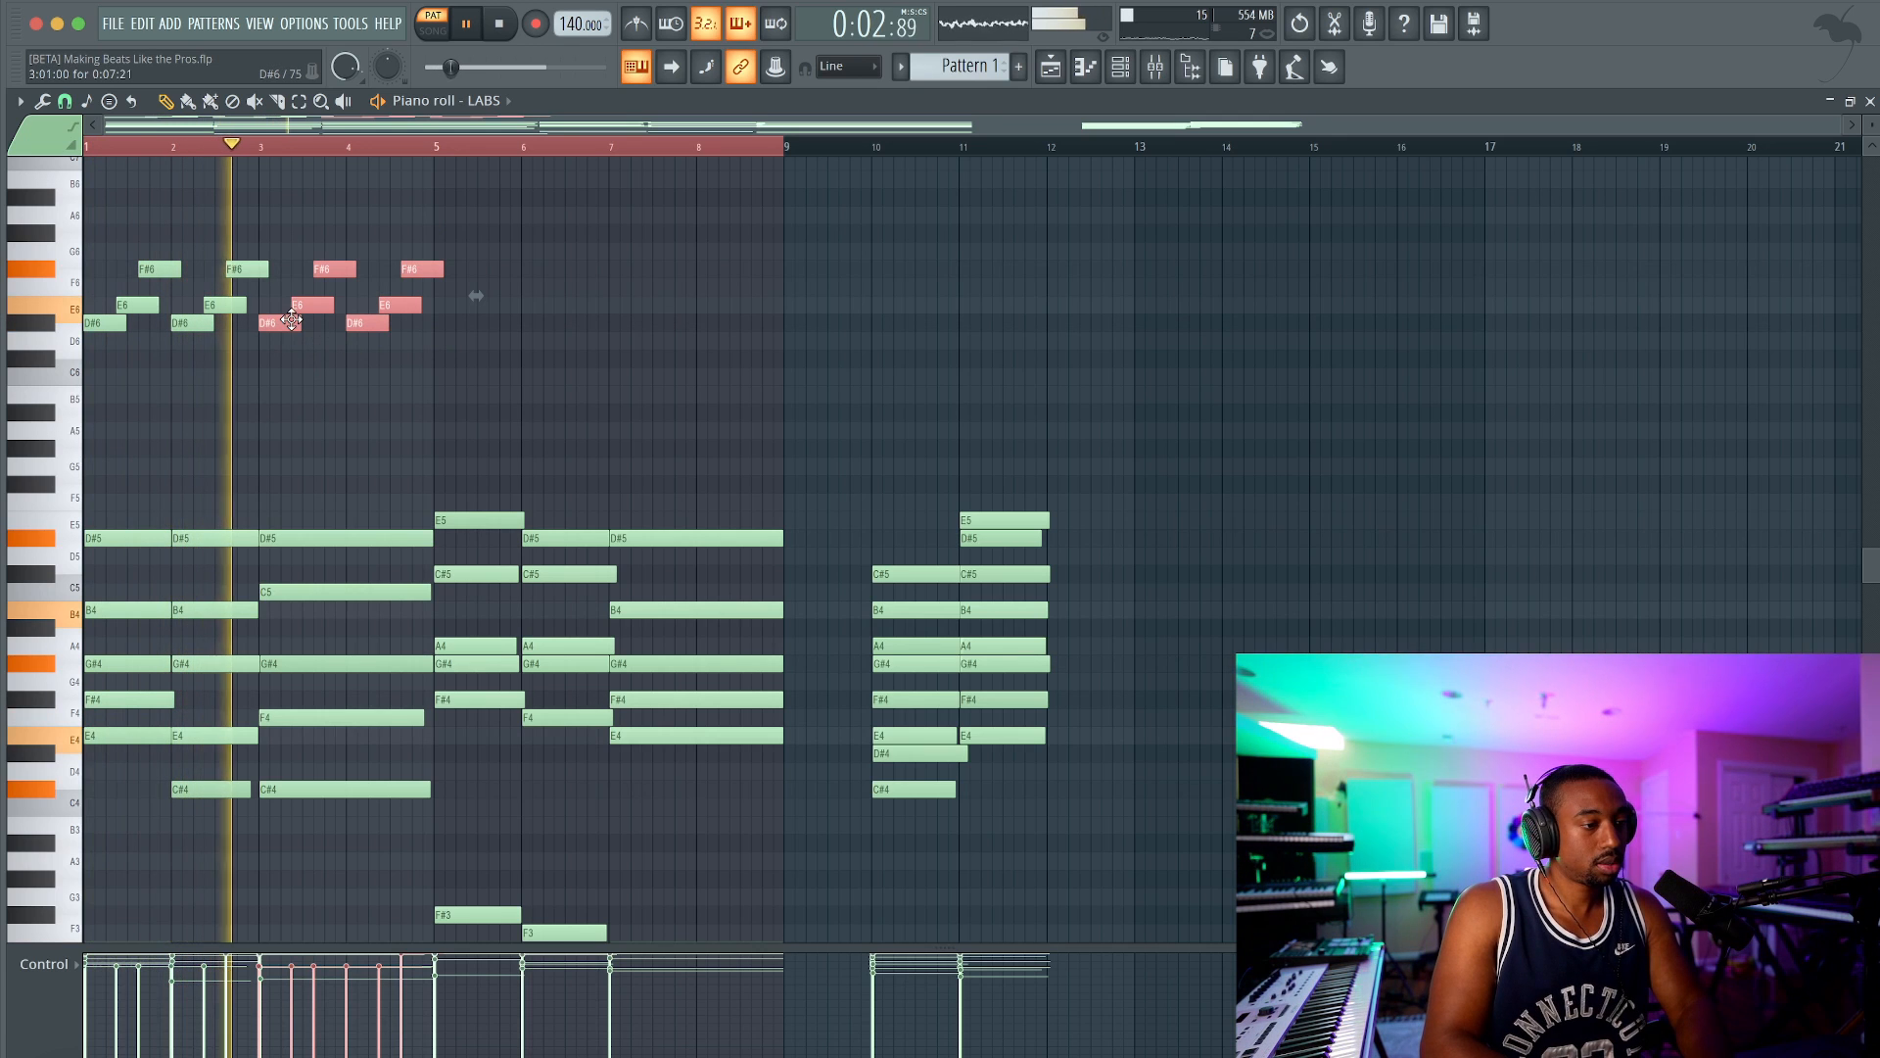
{"action": "key", "text": "space"}
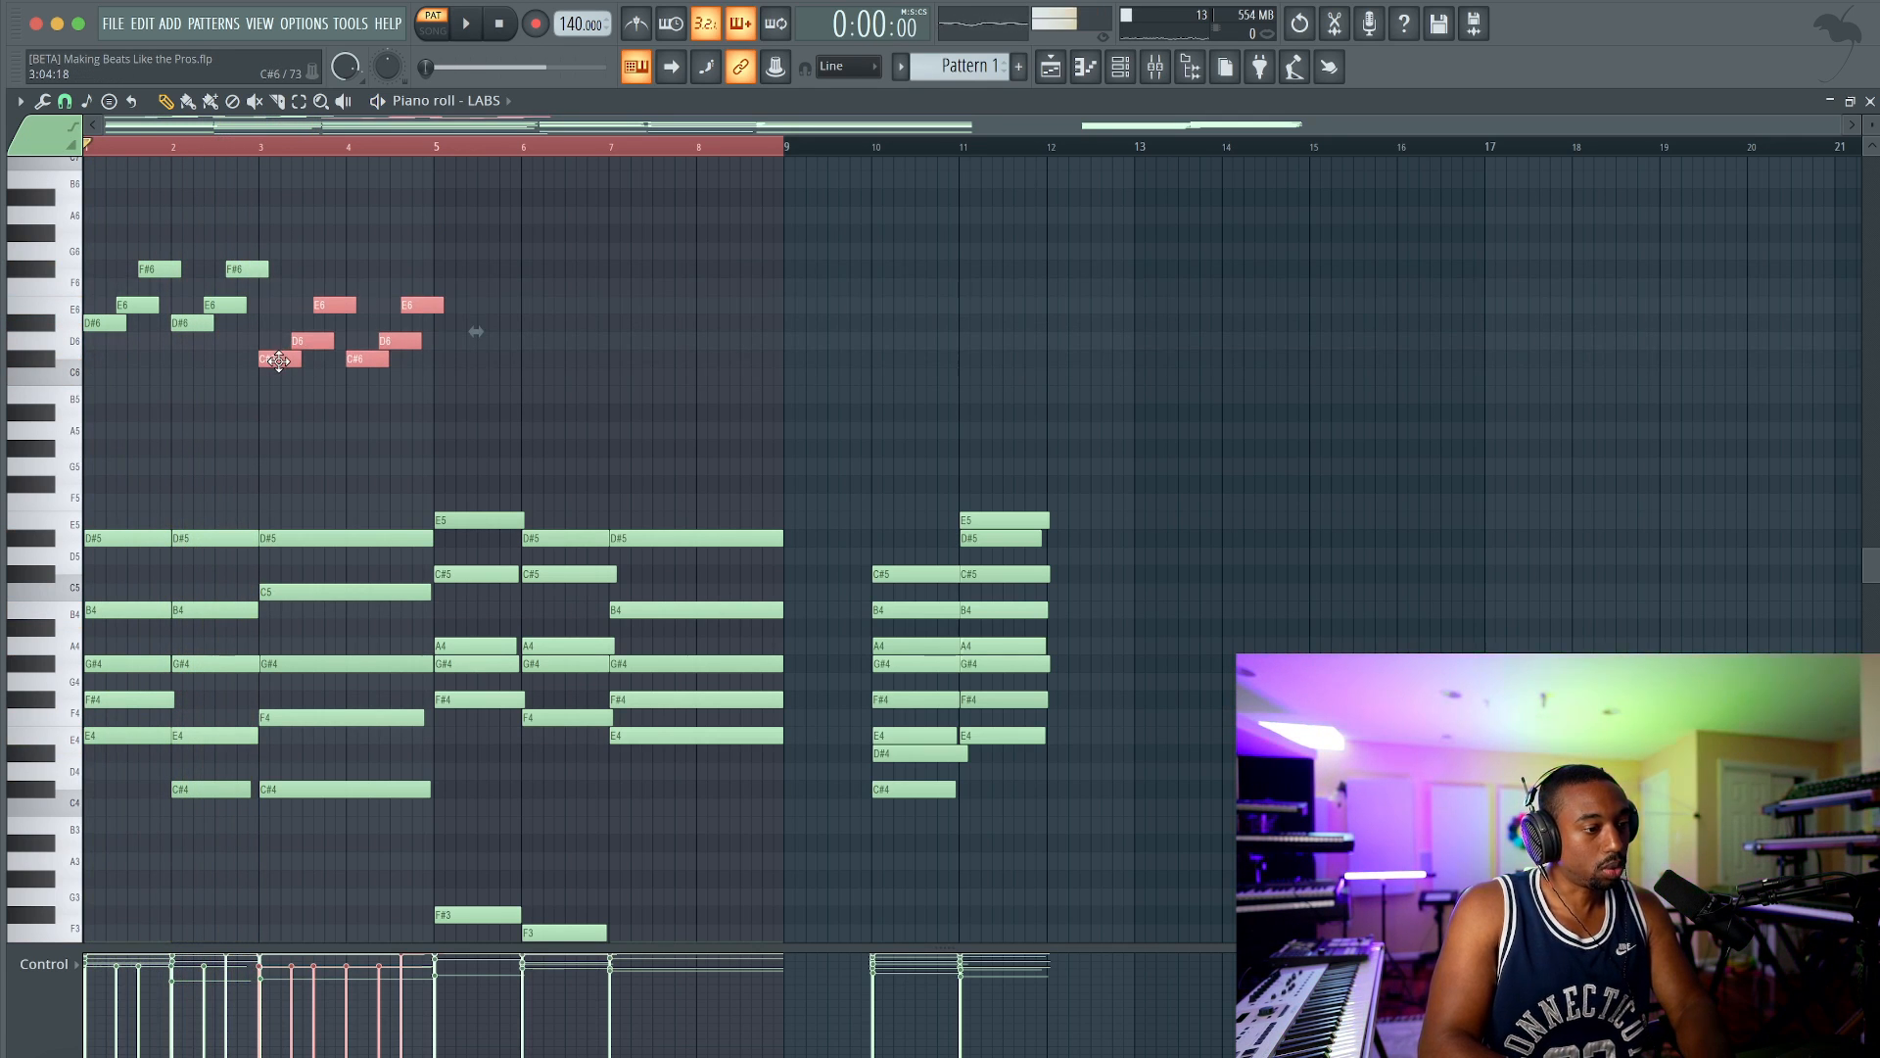
Step: Delete the copied melody notes after the C#6 at bar 3, stretch that C#6 to near the end of bar 4, and play
{"action": "right_click", "coordinate": [333, 305]}
{"action": "right_click", "coordinate": [367, 359]}
{"action": "right_click", "coordinate": [399, 340]}
{"action": "right_click", "coordinate": [422, 305]}
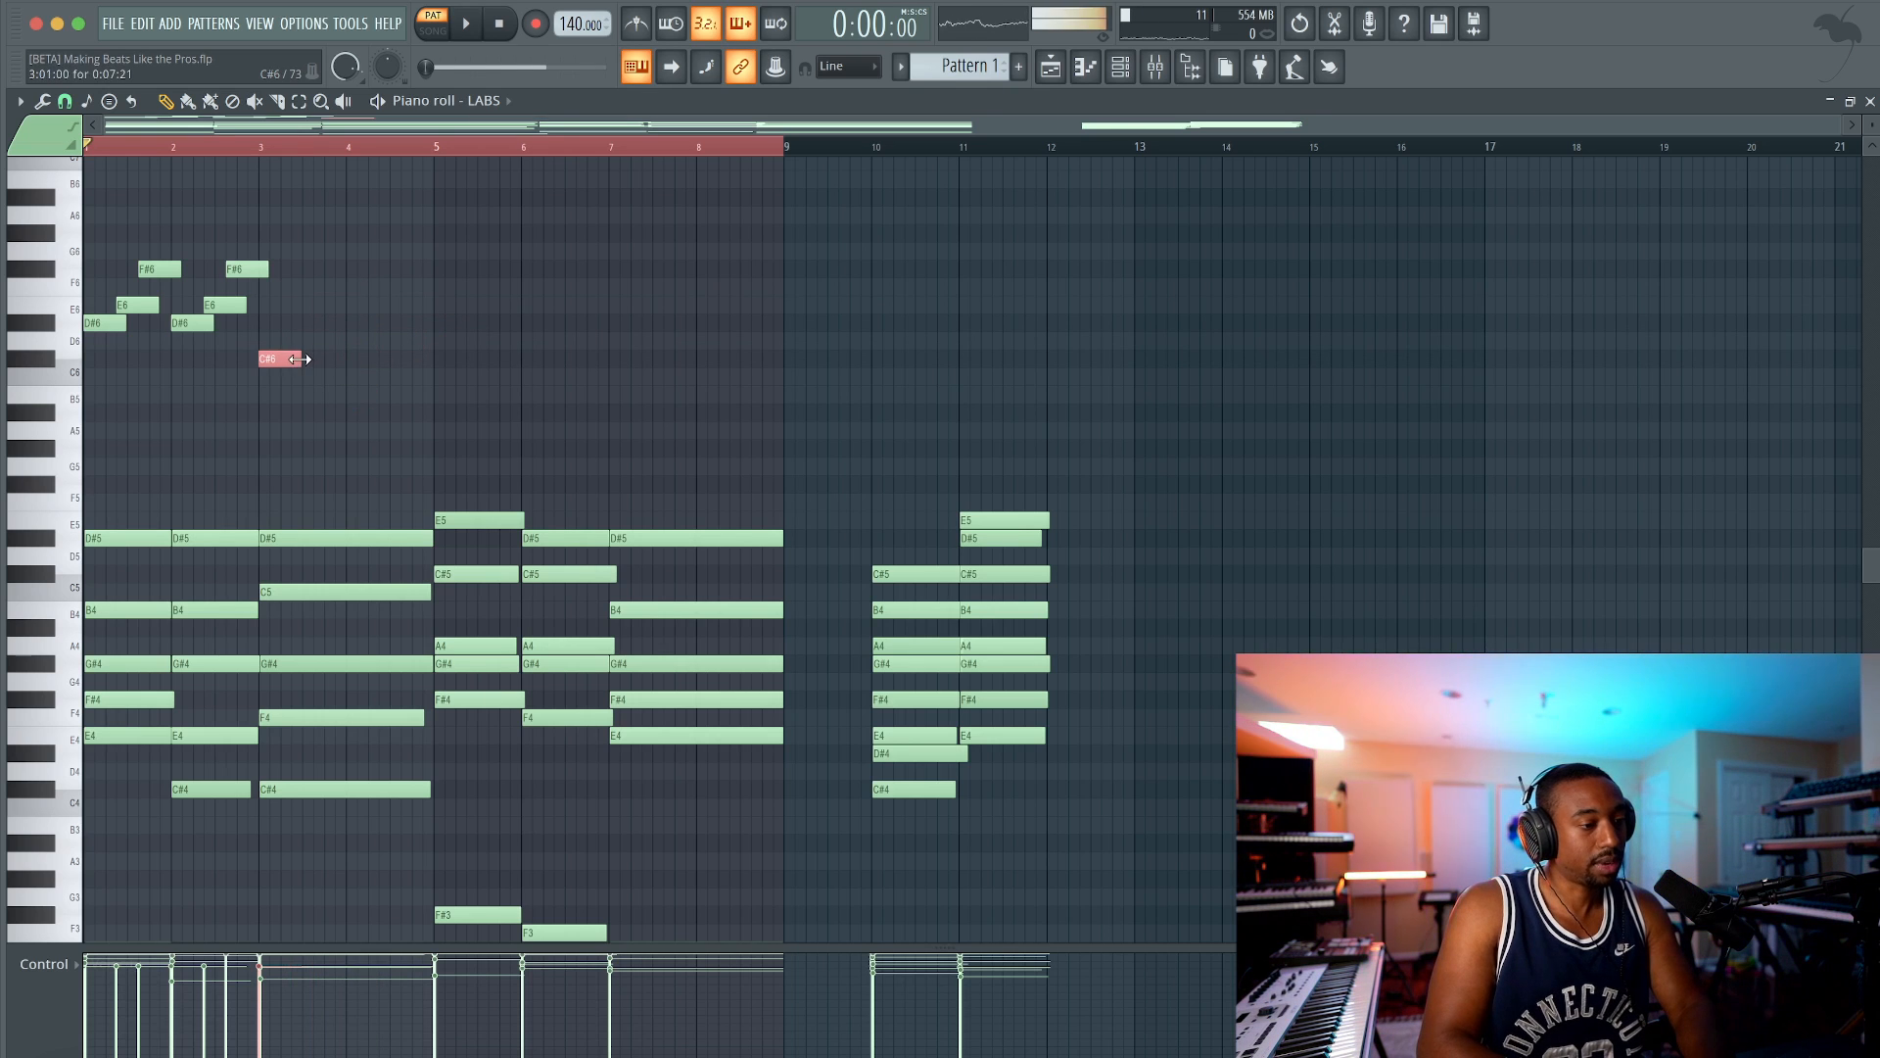
{"action": "left_click_drag", "start_coordinate": [301, 358], "coordinate": [97, 285]}
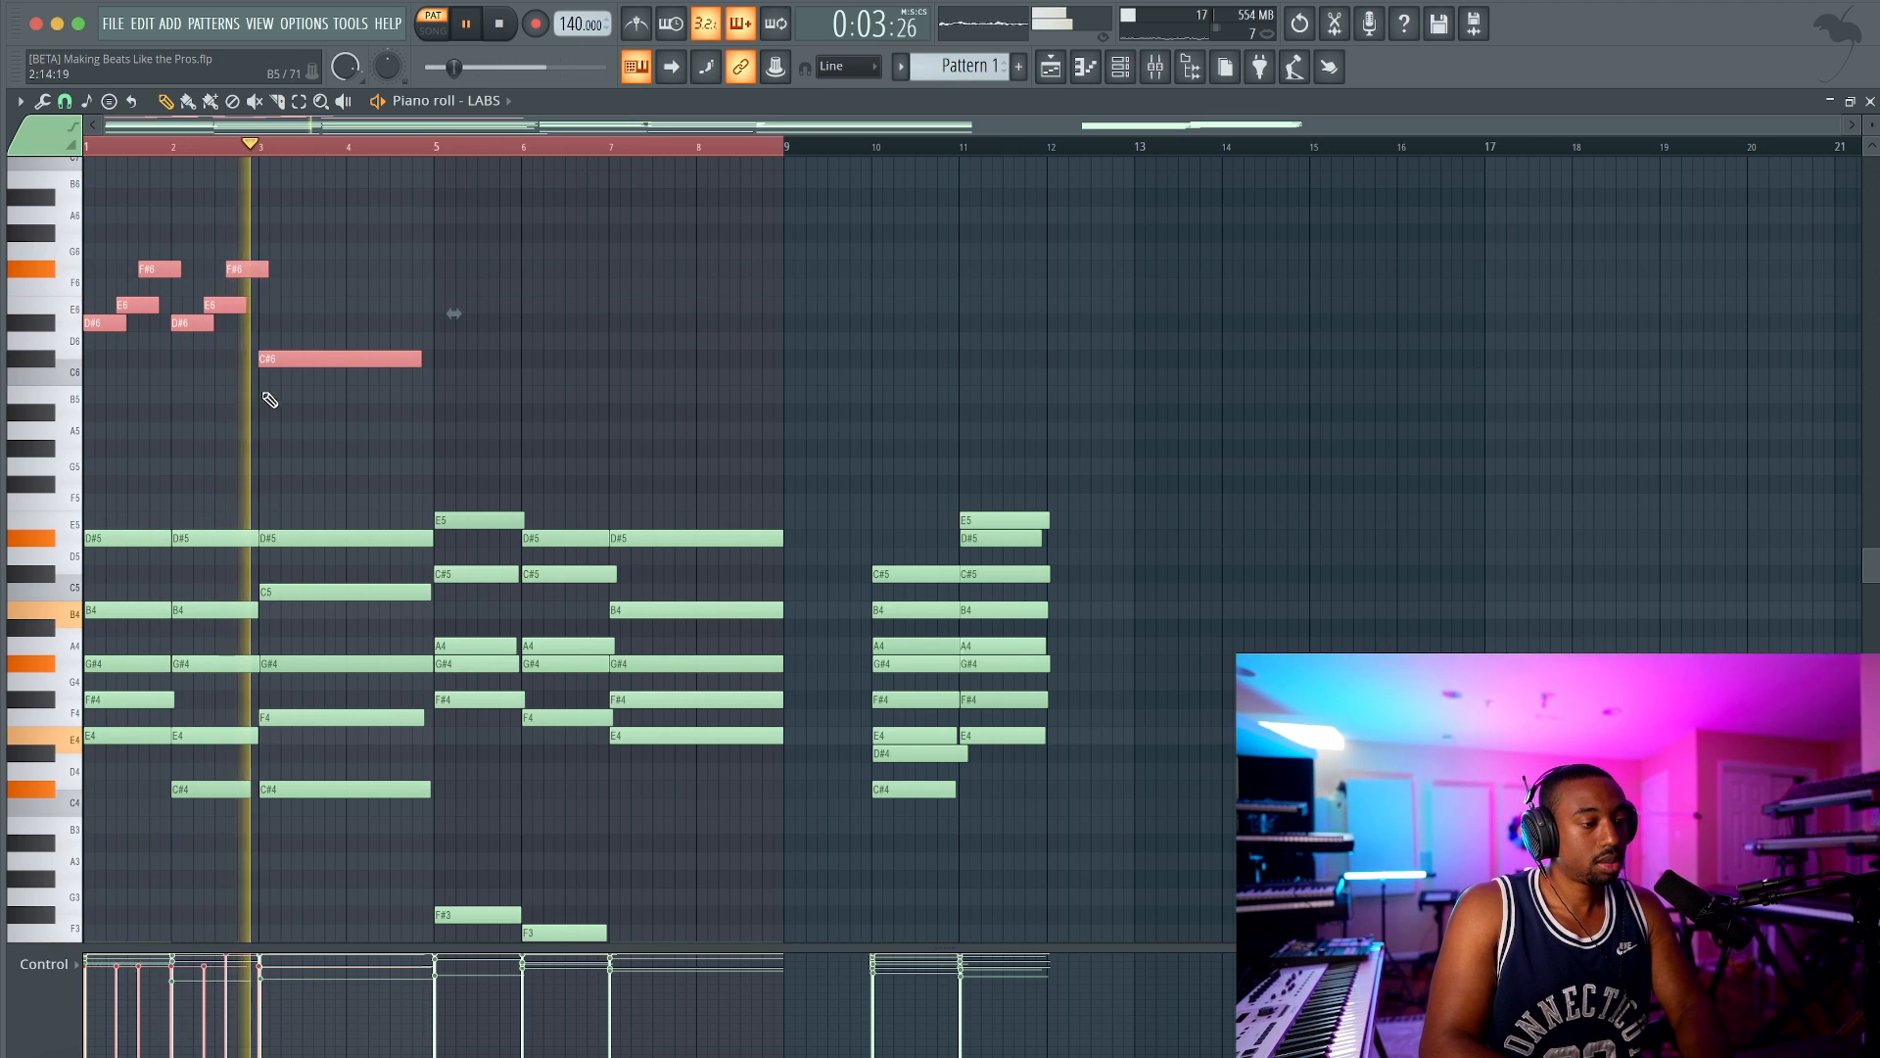
Step: Move the long melody note at bar 3 up from C#6 to D#6 and play the pattern
{"action": "key", "text": "space"}
{"action": "left_click", "coordinate": [300, 351]}
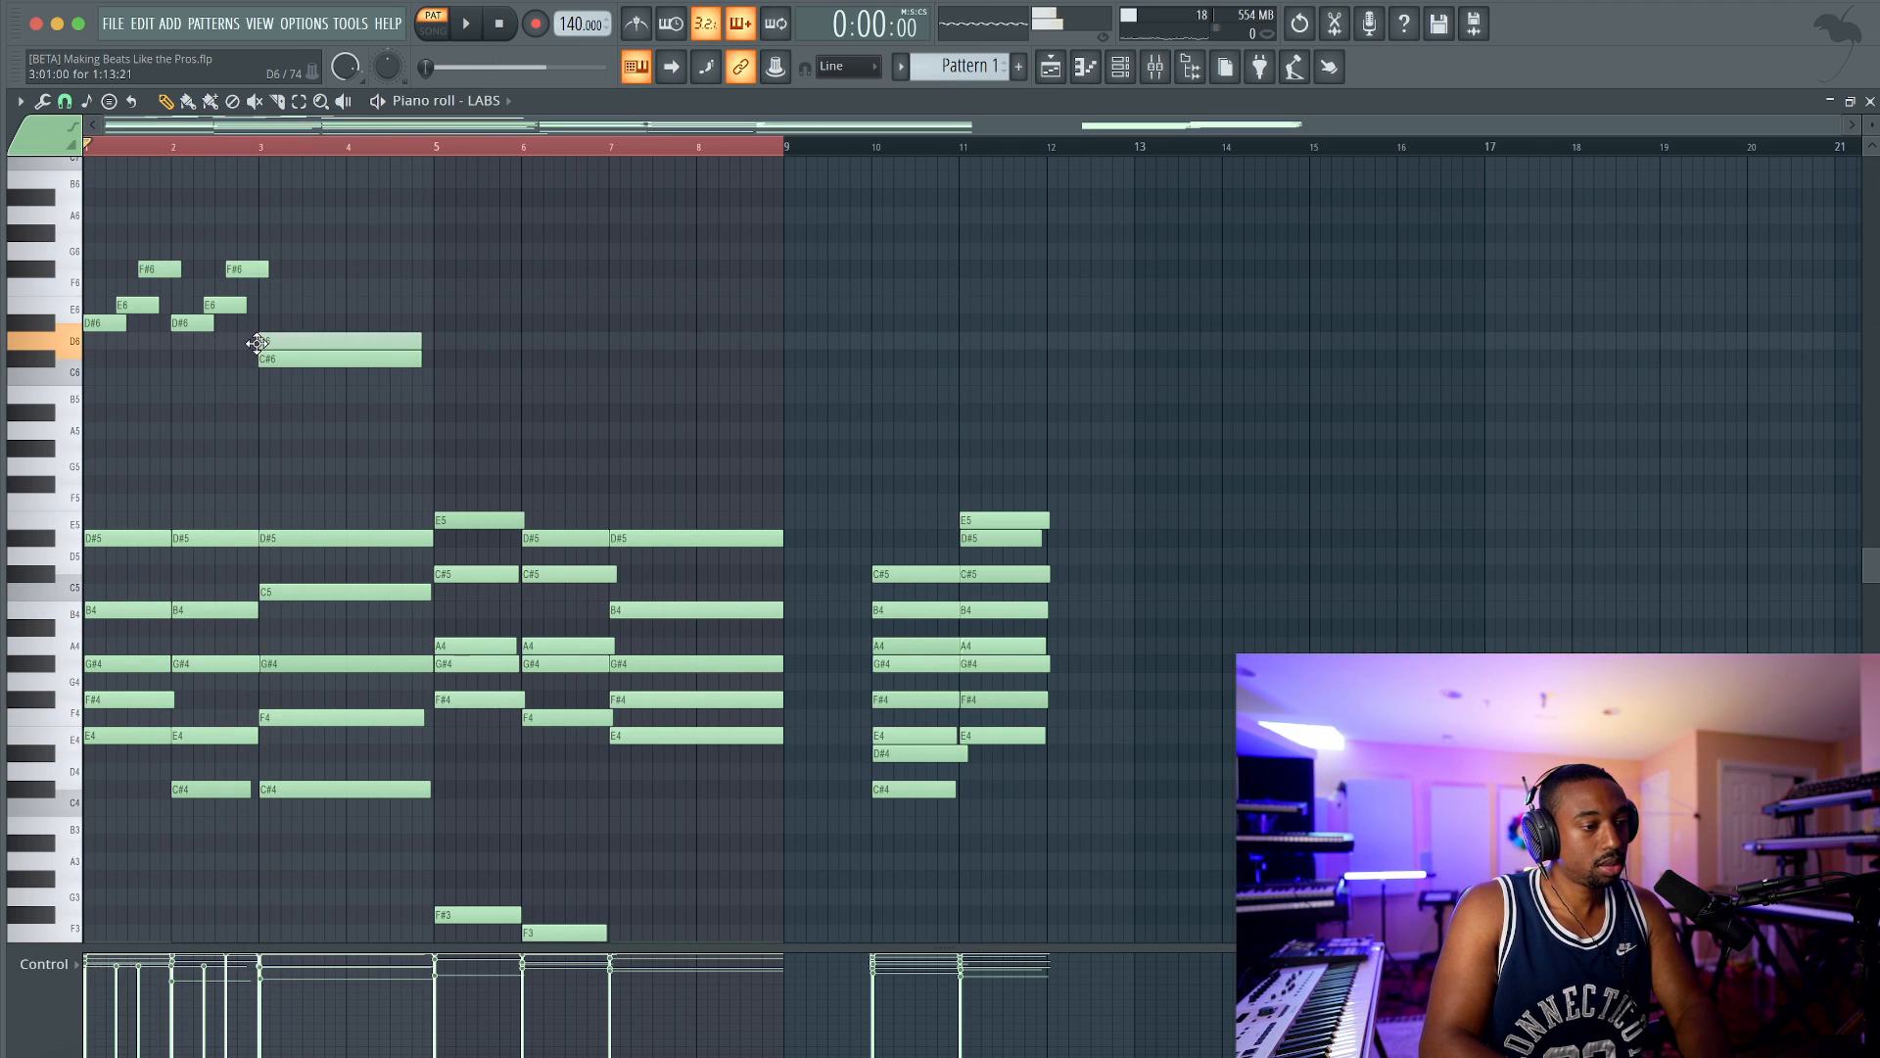
{"action": "key", "text": "space"}
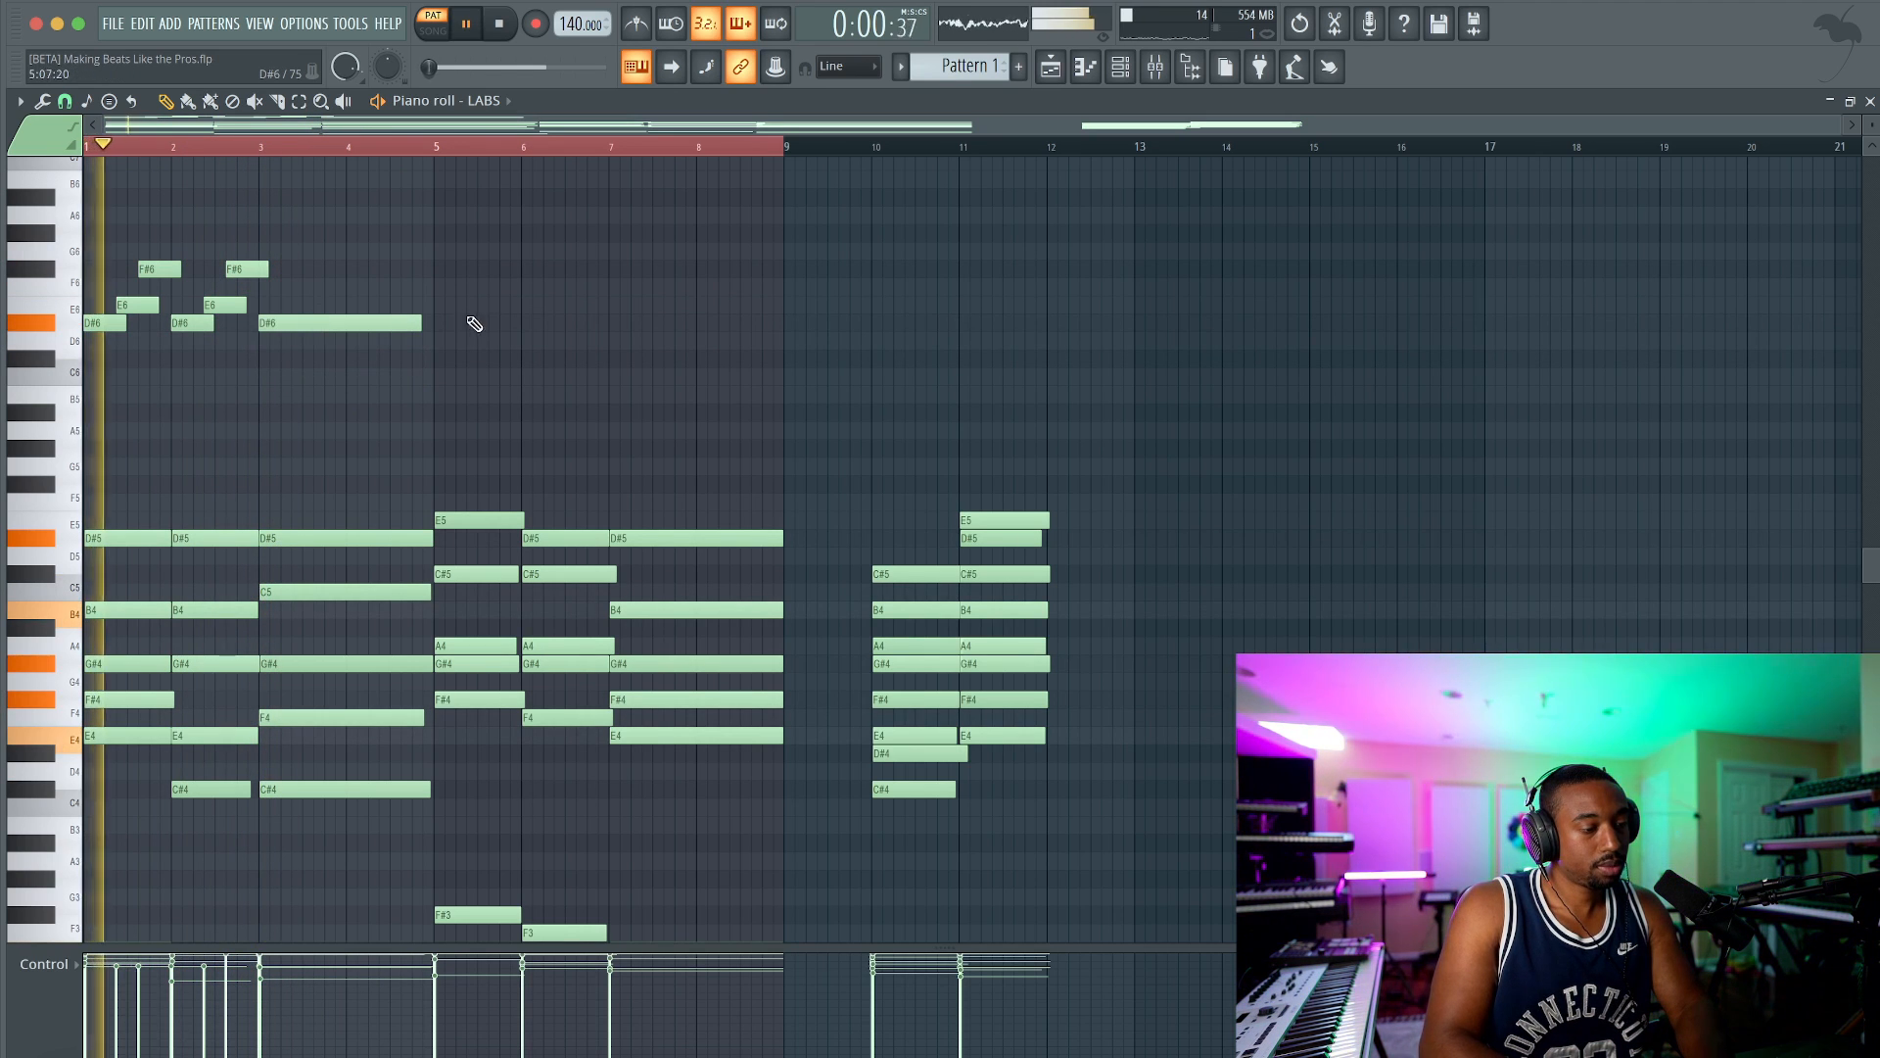
Step: Duplicate the four-bar melody so that the copy begins at bar 5, and listen to it
{"action": "left_click_drag", "start_coordinate": [431, 327], "coordinate": [94, 316]}
{"action": "key", "text": "ctrl+b"}
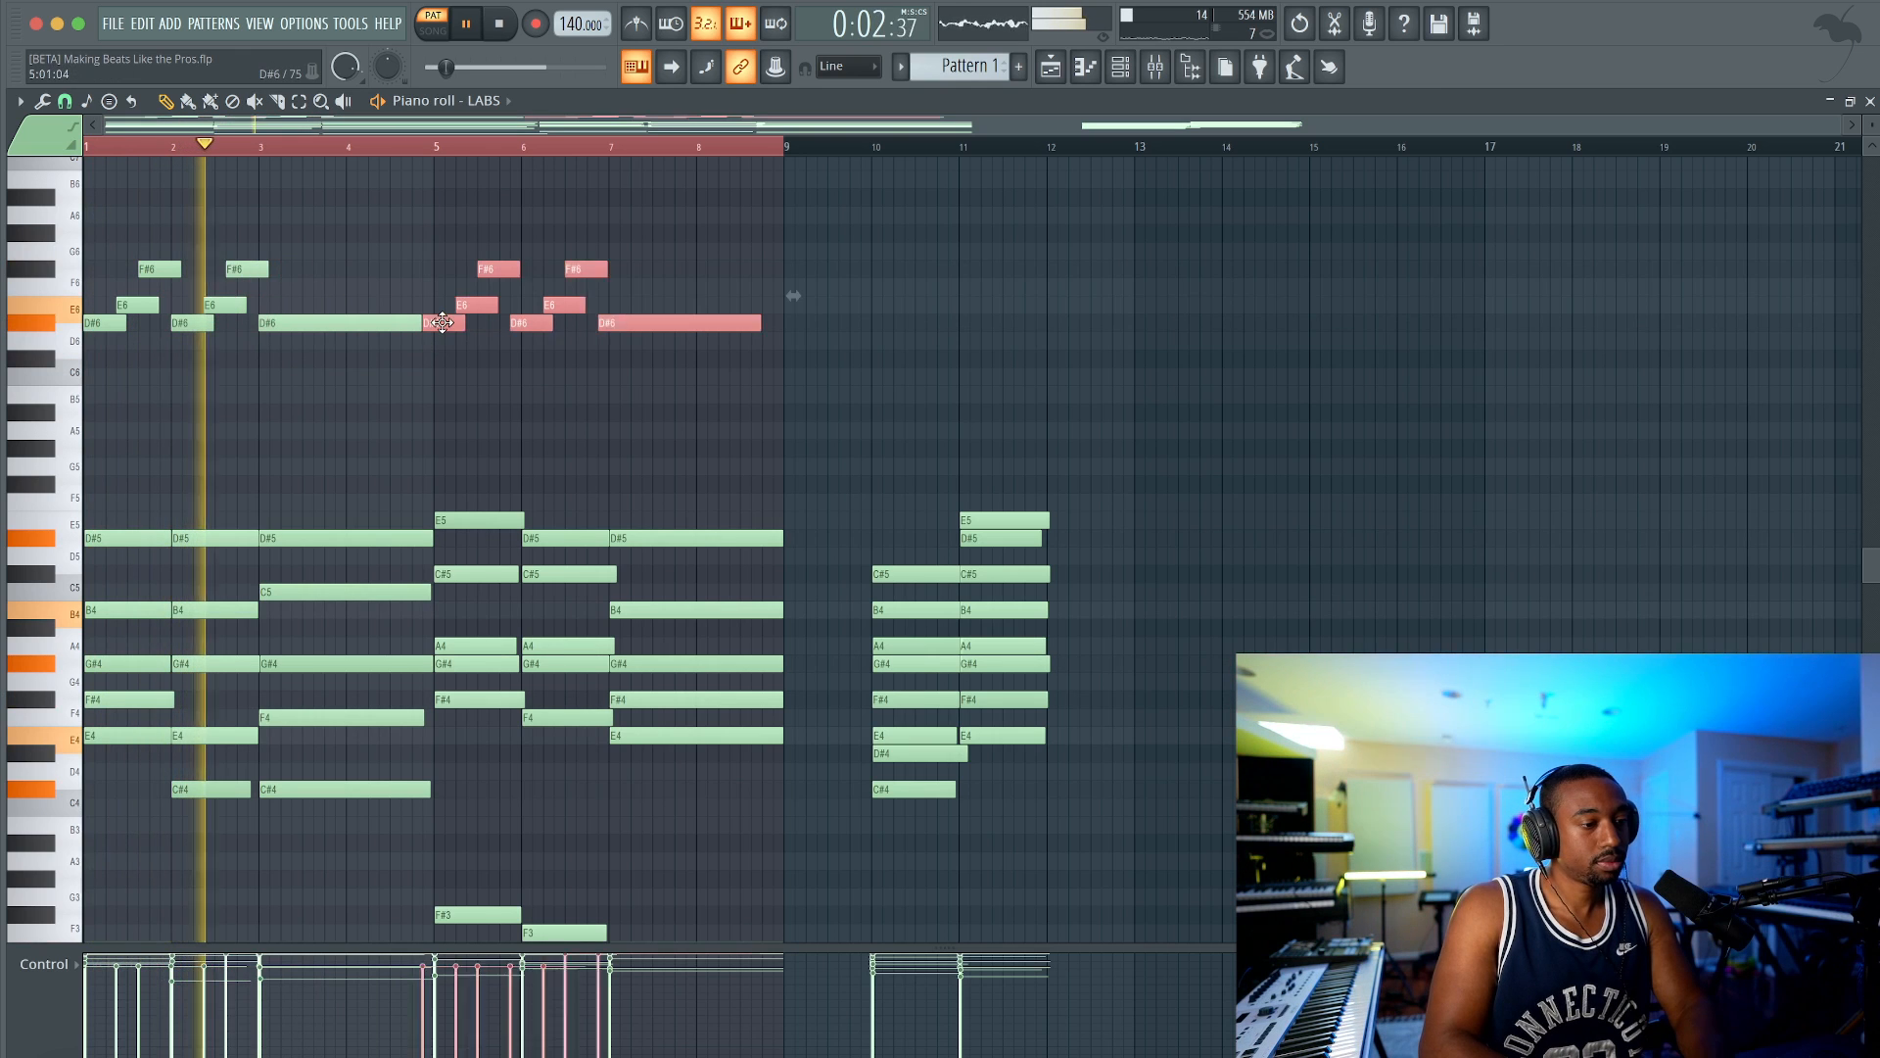
{"action": "left_click", "coordinate": [358, 364]}
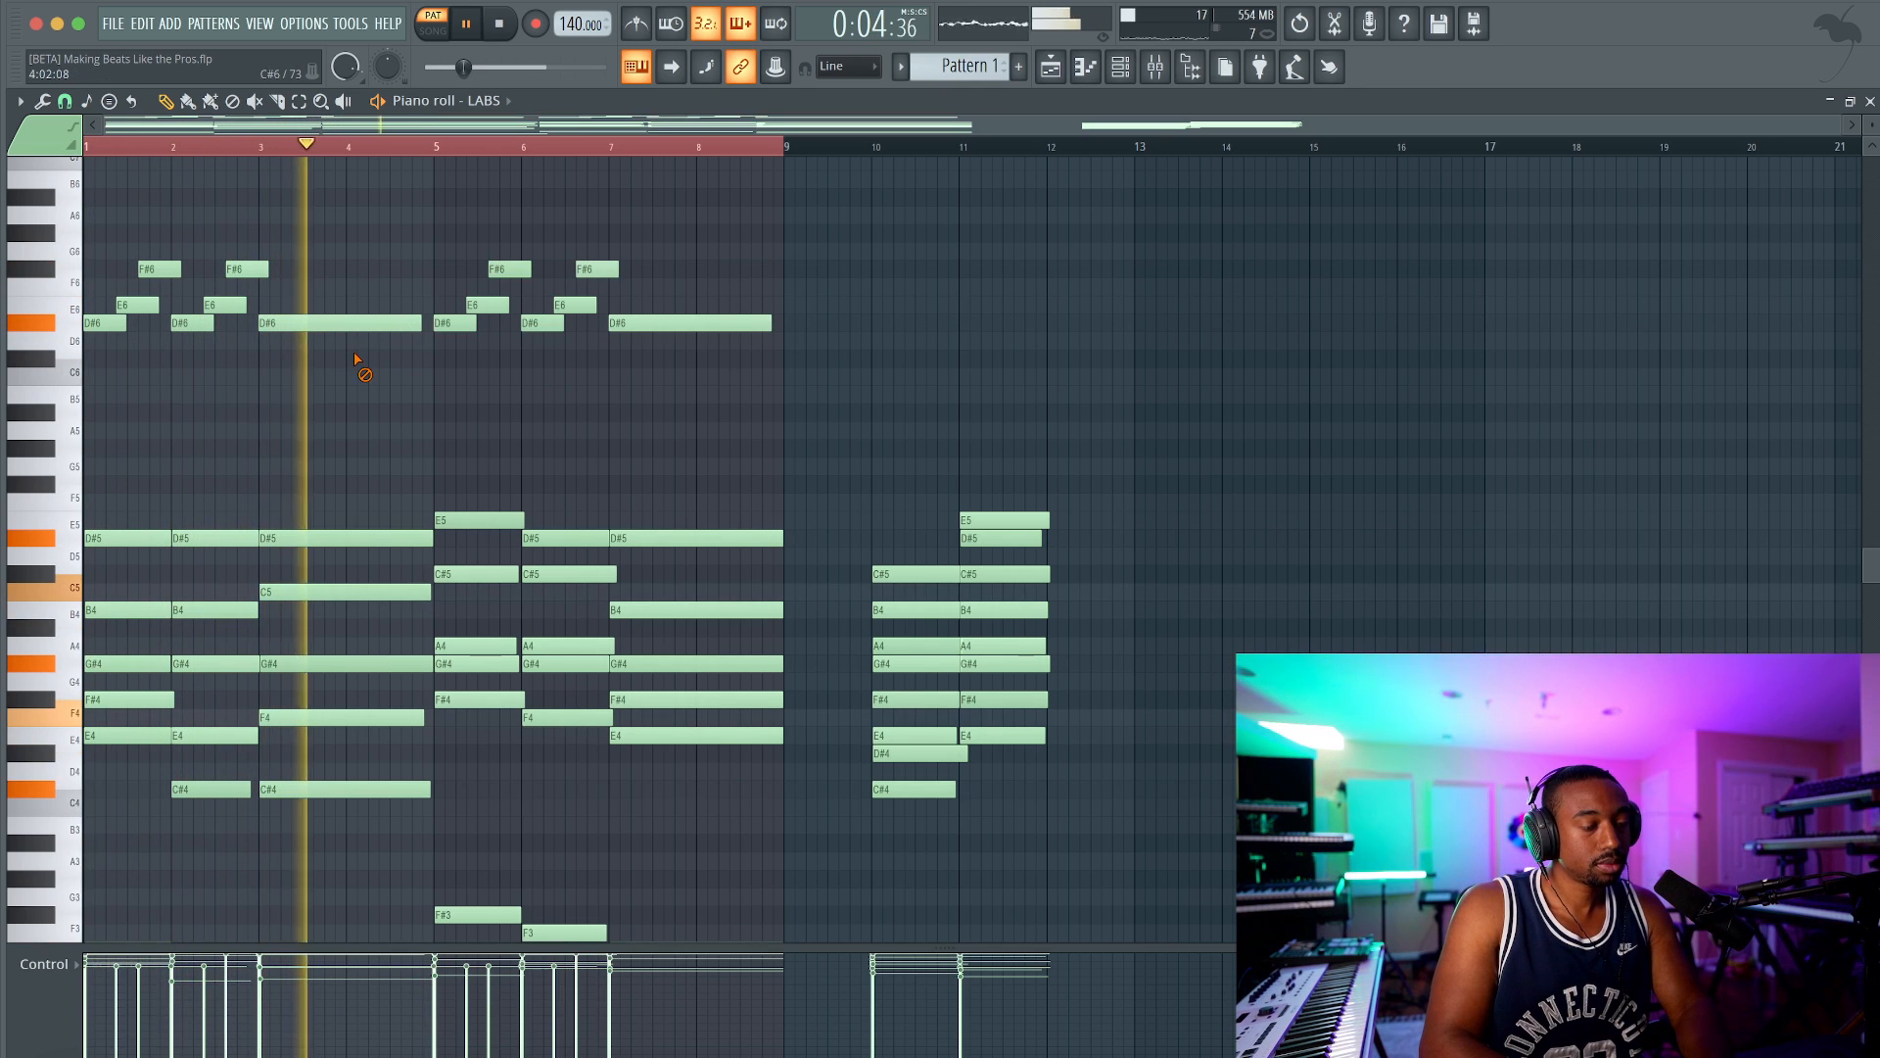
{"action": "key", "text": "space"}
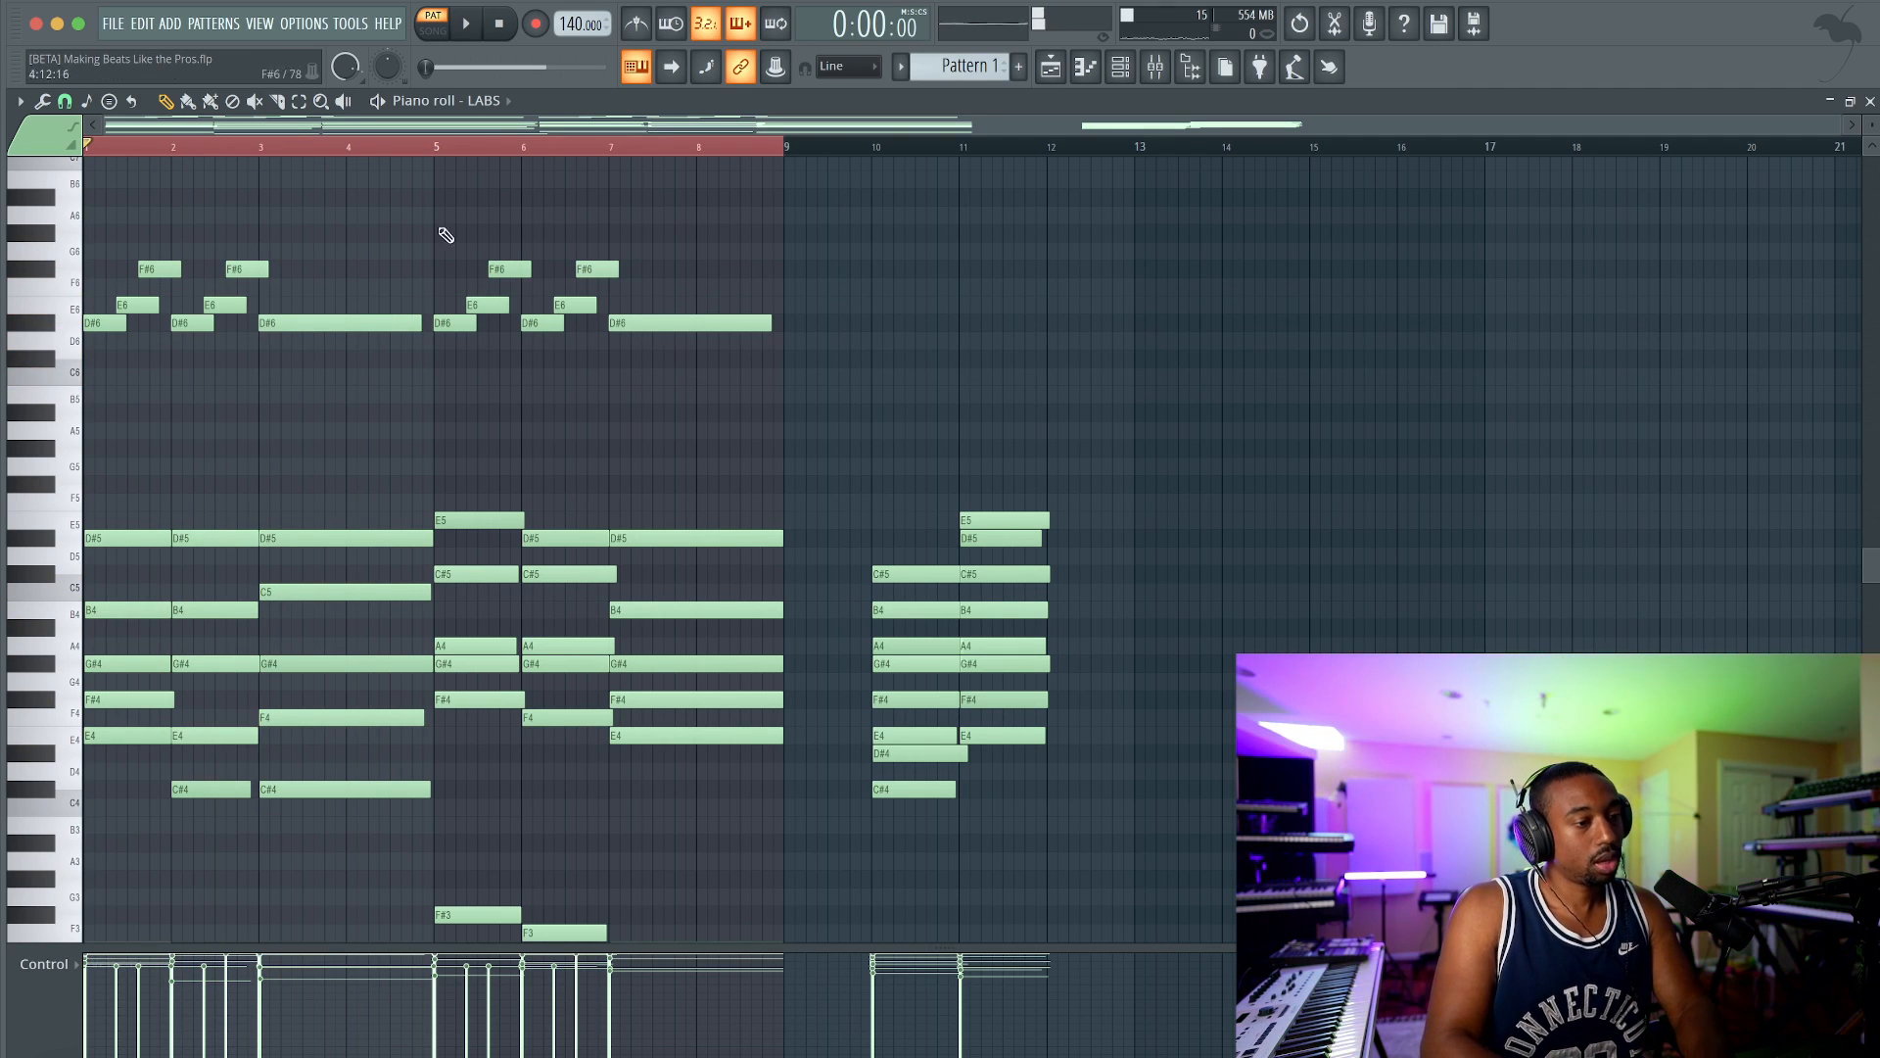
Step: Set the typing keyboard to the Major layout with root note E
{"action": "right_click", "coordinate": [656, 66]}
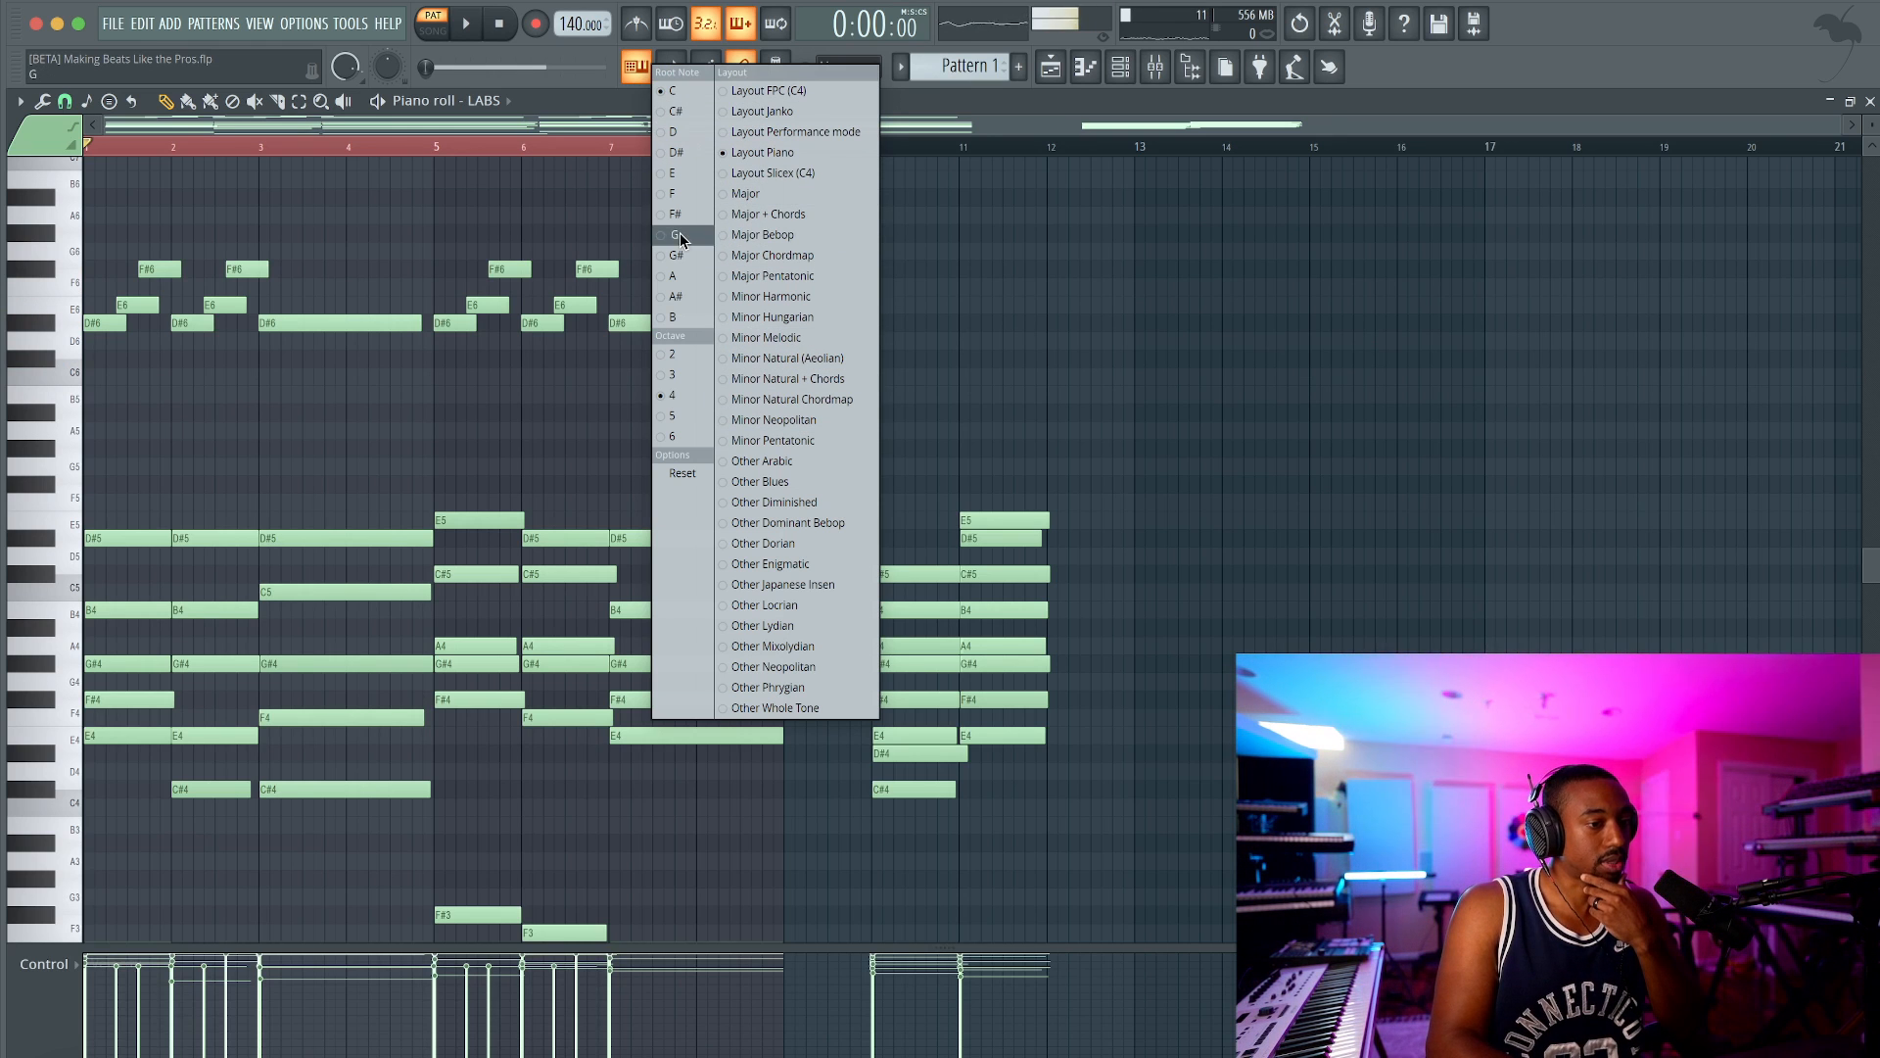
{"action": "left_click", "coordinate": [985, 321]}
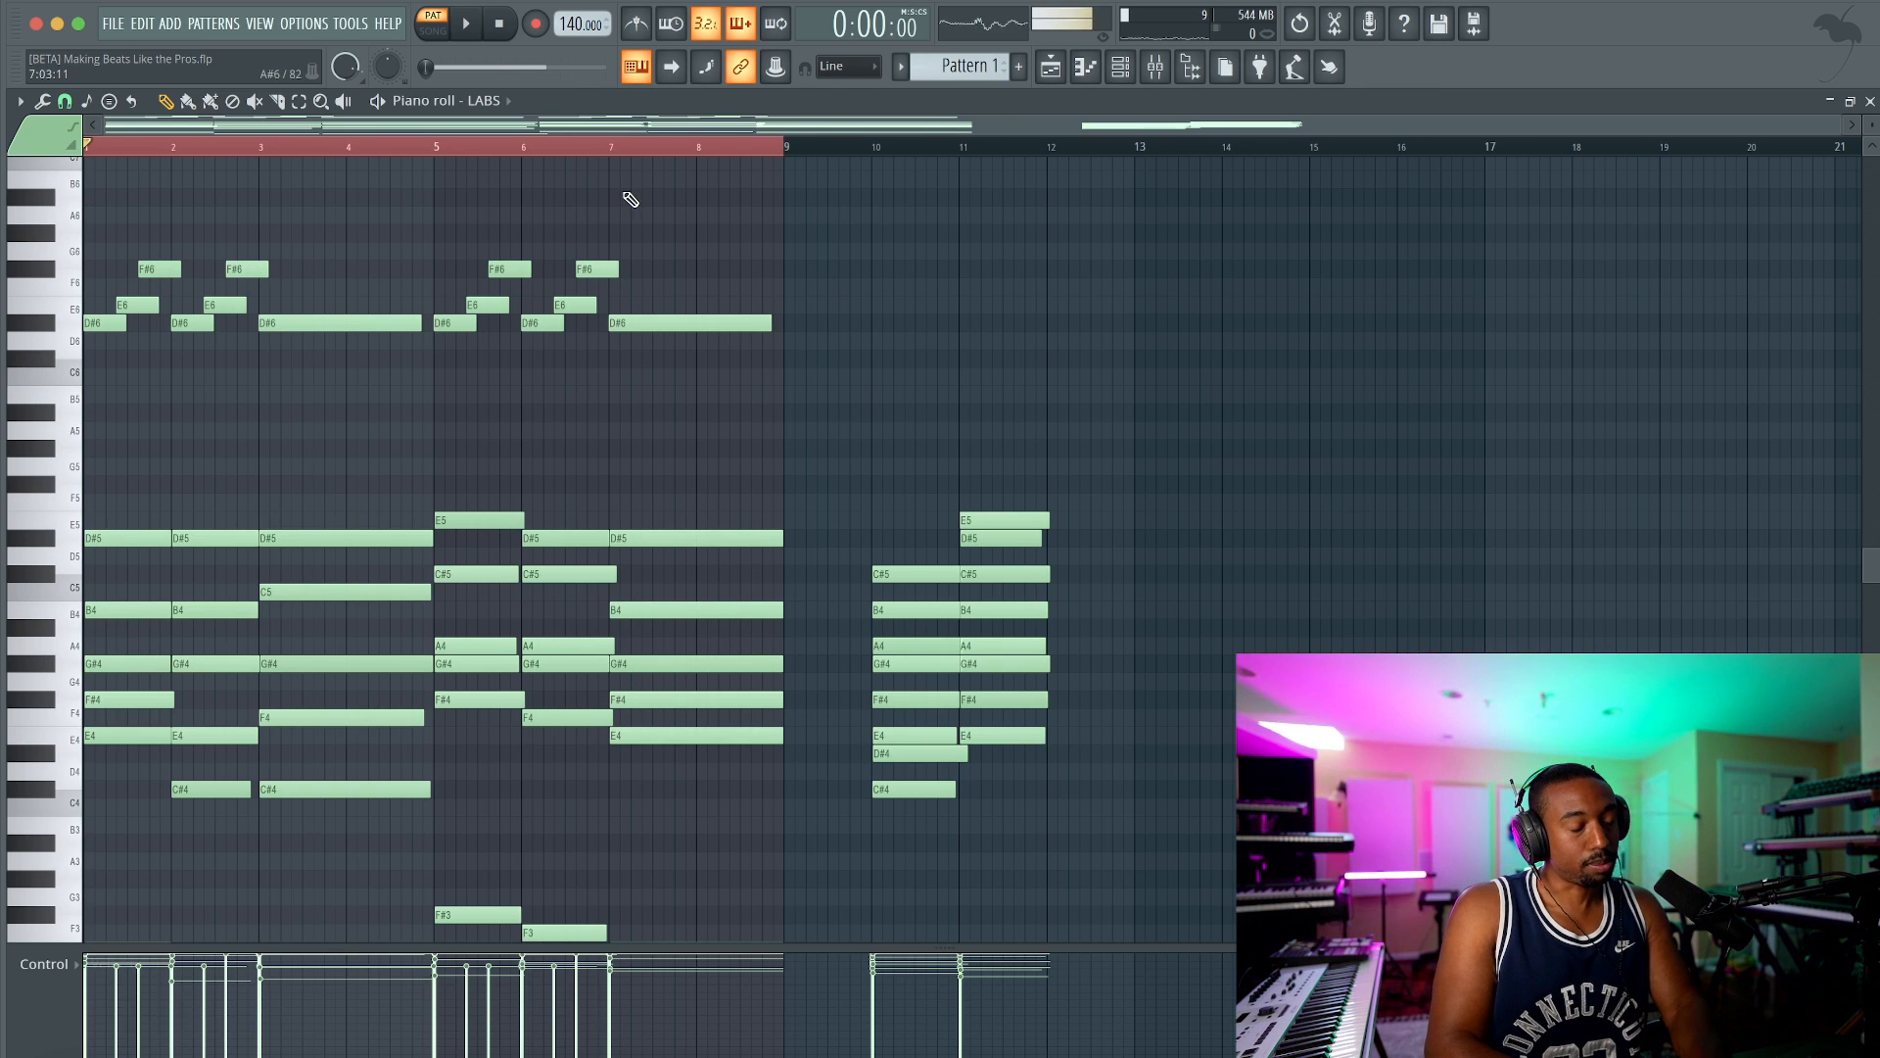
{"action": "right_click", "coordinate": [646, 70]}
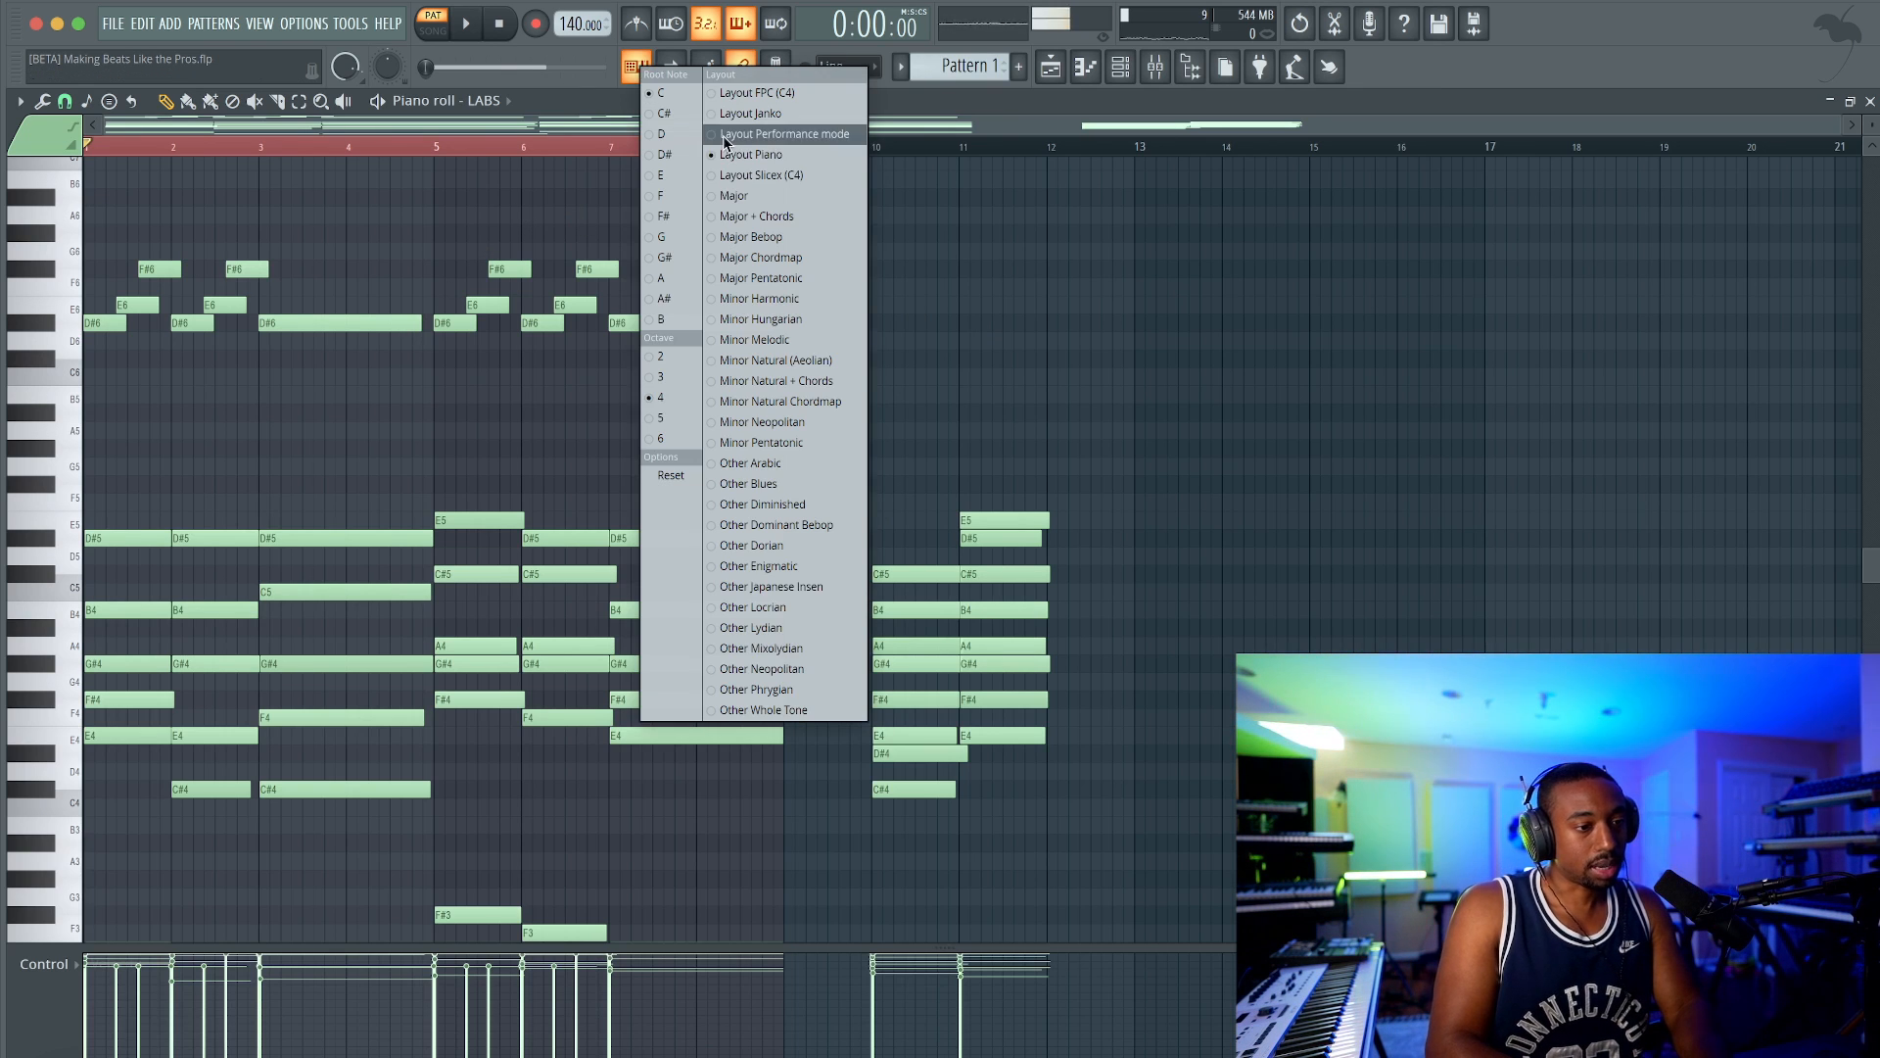
{"action": "left_click", "coordinate": [848, 203]}
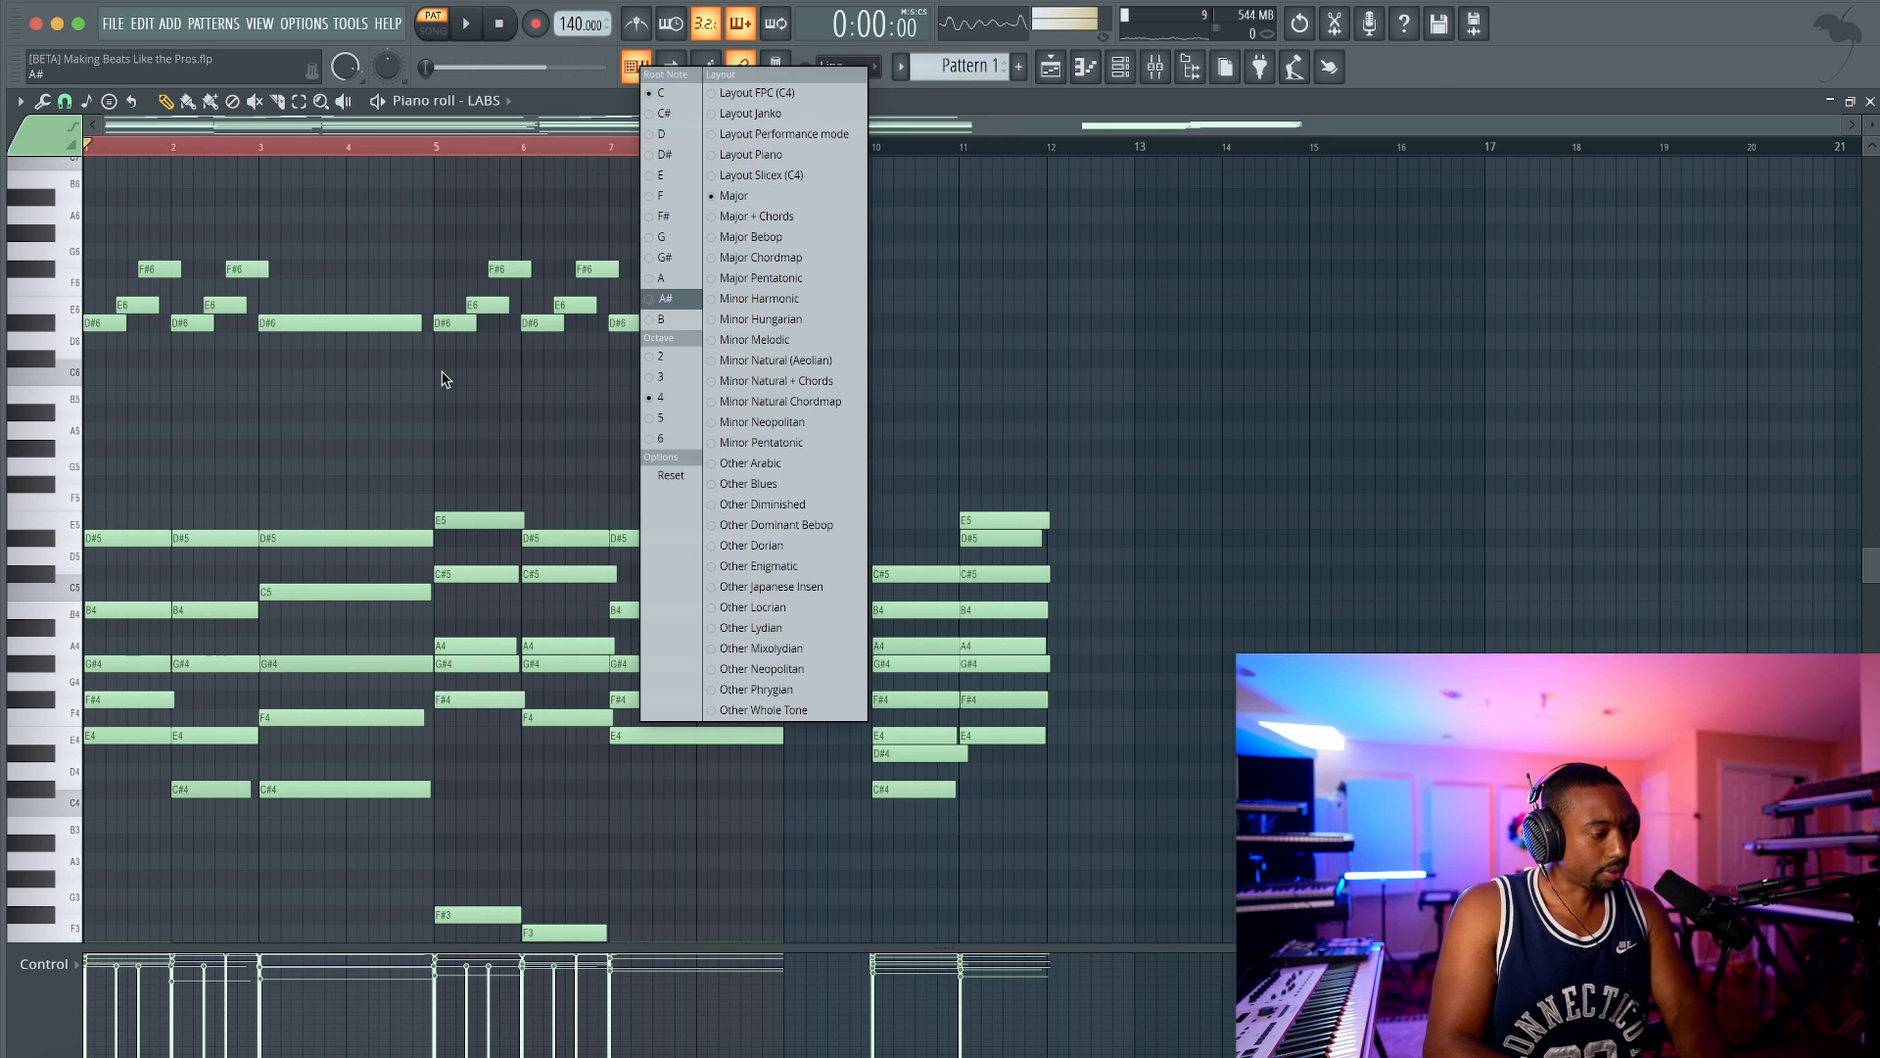
{"action": "left_click", "coordinate": [364, 397]}
{"action": "scroll", "coordinate": [372, 396], "scroll_direction": "down", "scroll_amount": 3}
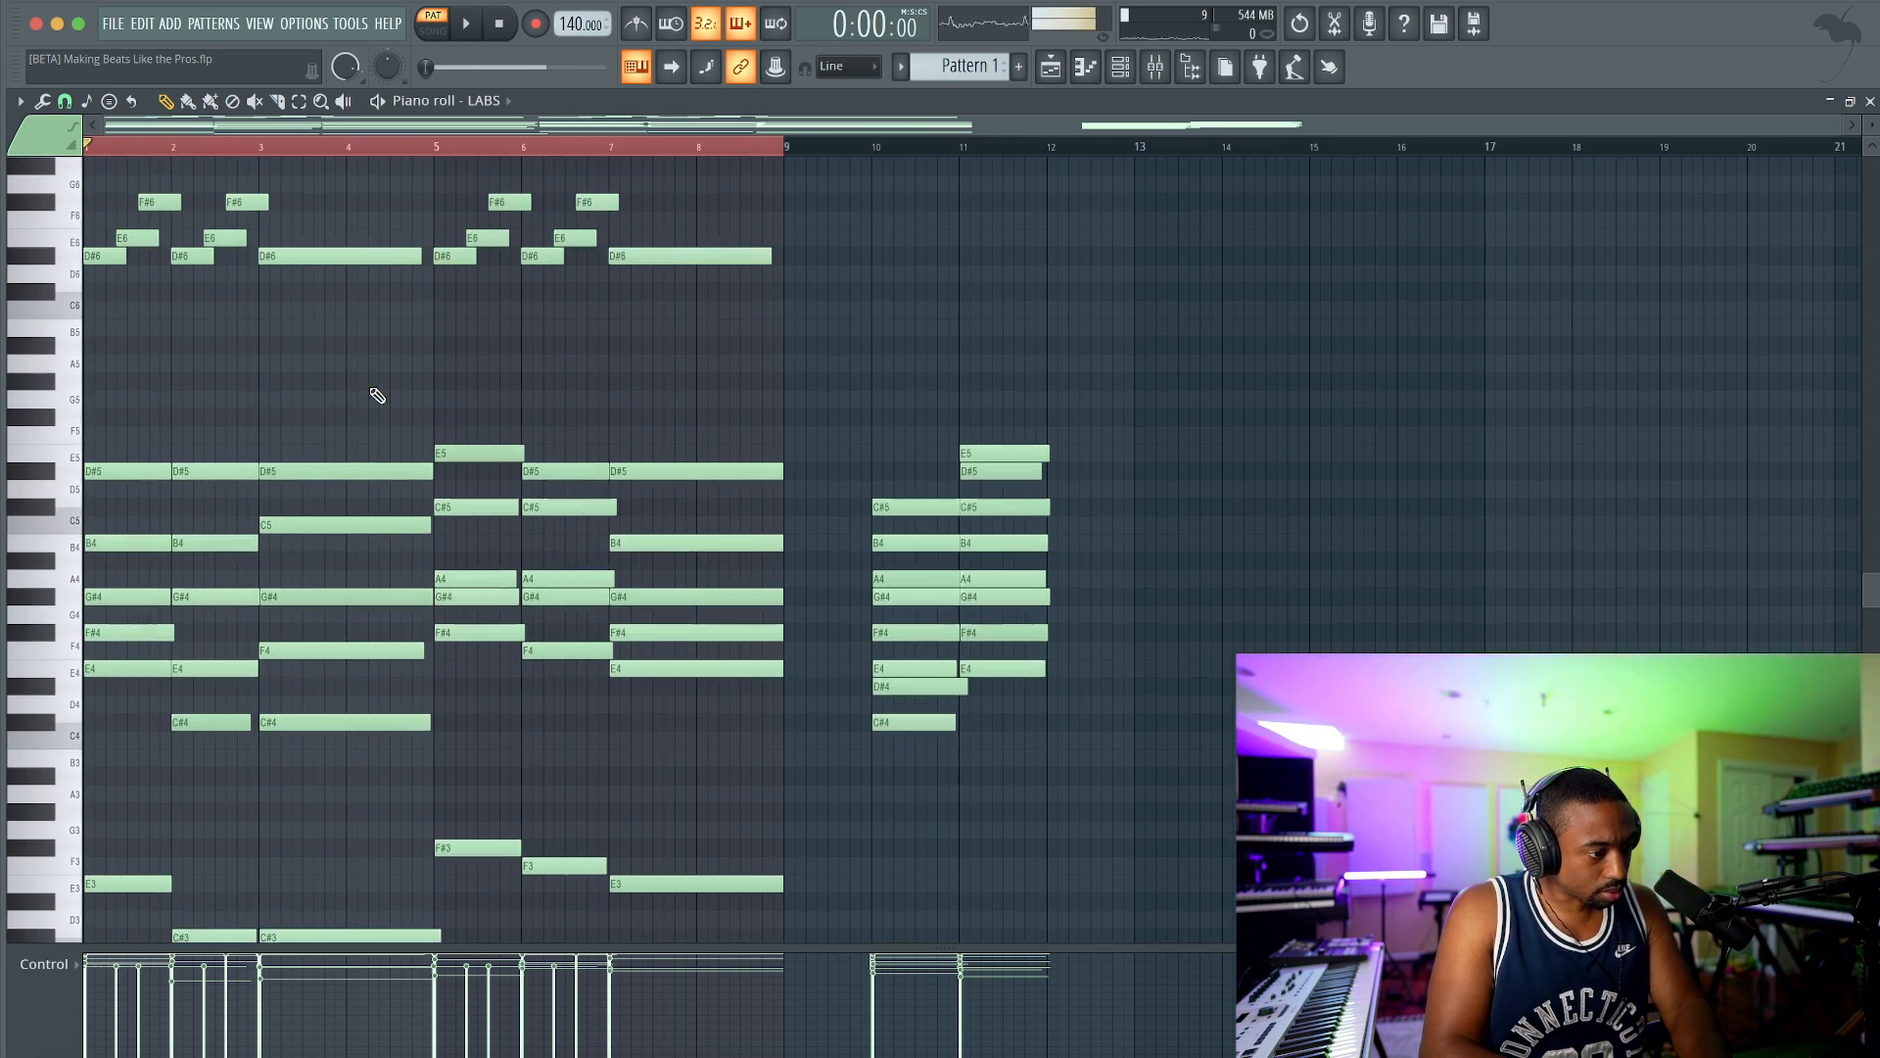
{"action": "scroll", "coordinate": [377, 394], "scroll_direction": "up", "scroll_amount": 1}
{"action": "right_click", "coordinate": [637, 67]}
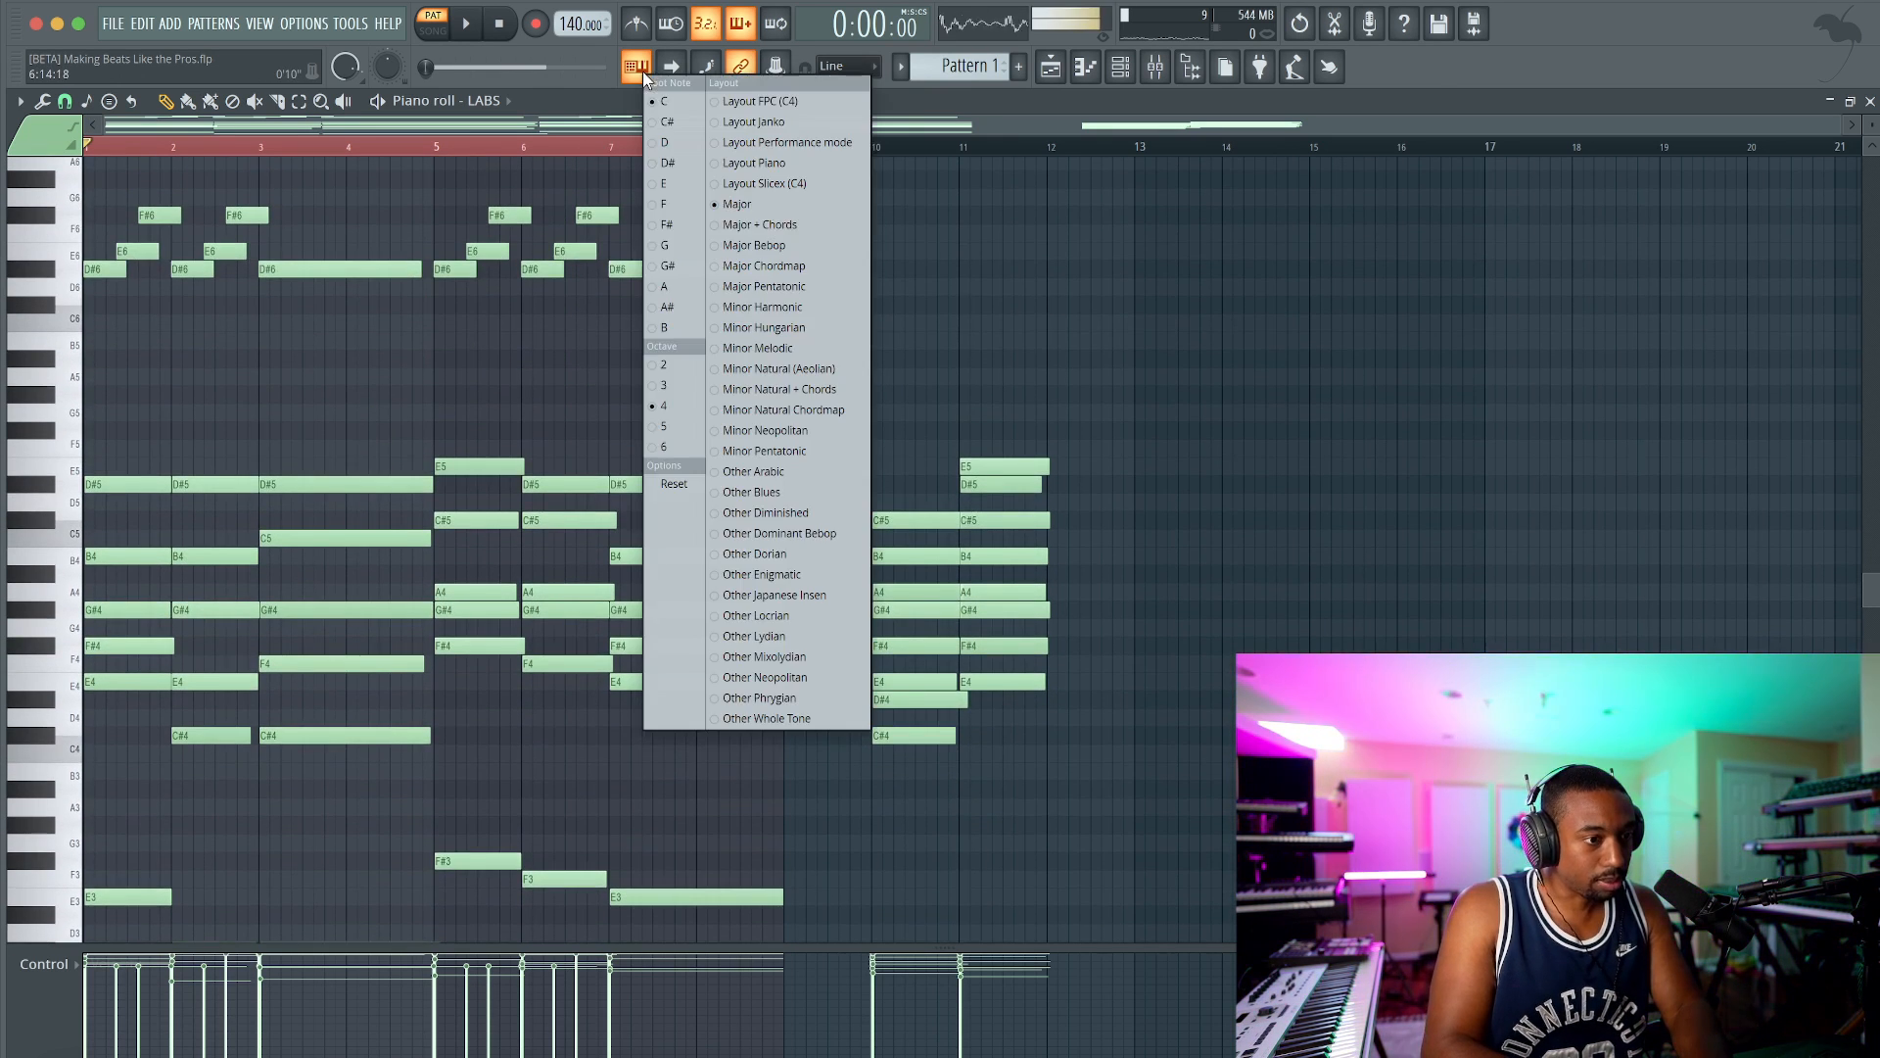
{"action": "left_click", "coordinate": [682, 186]}
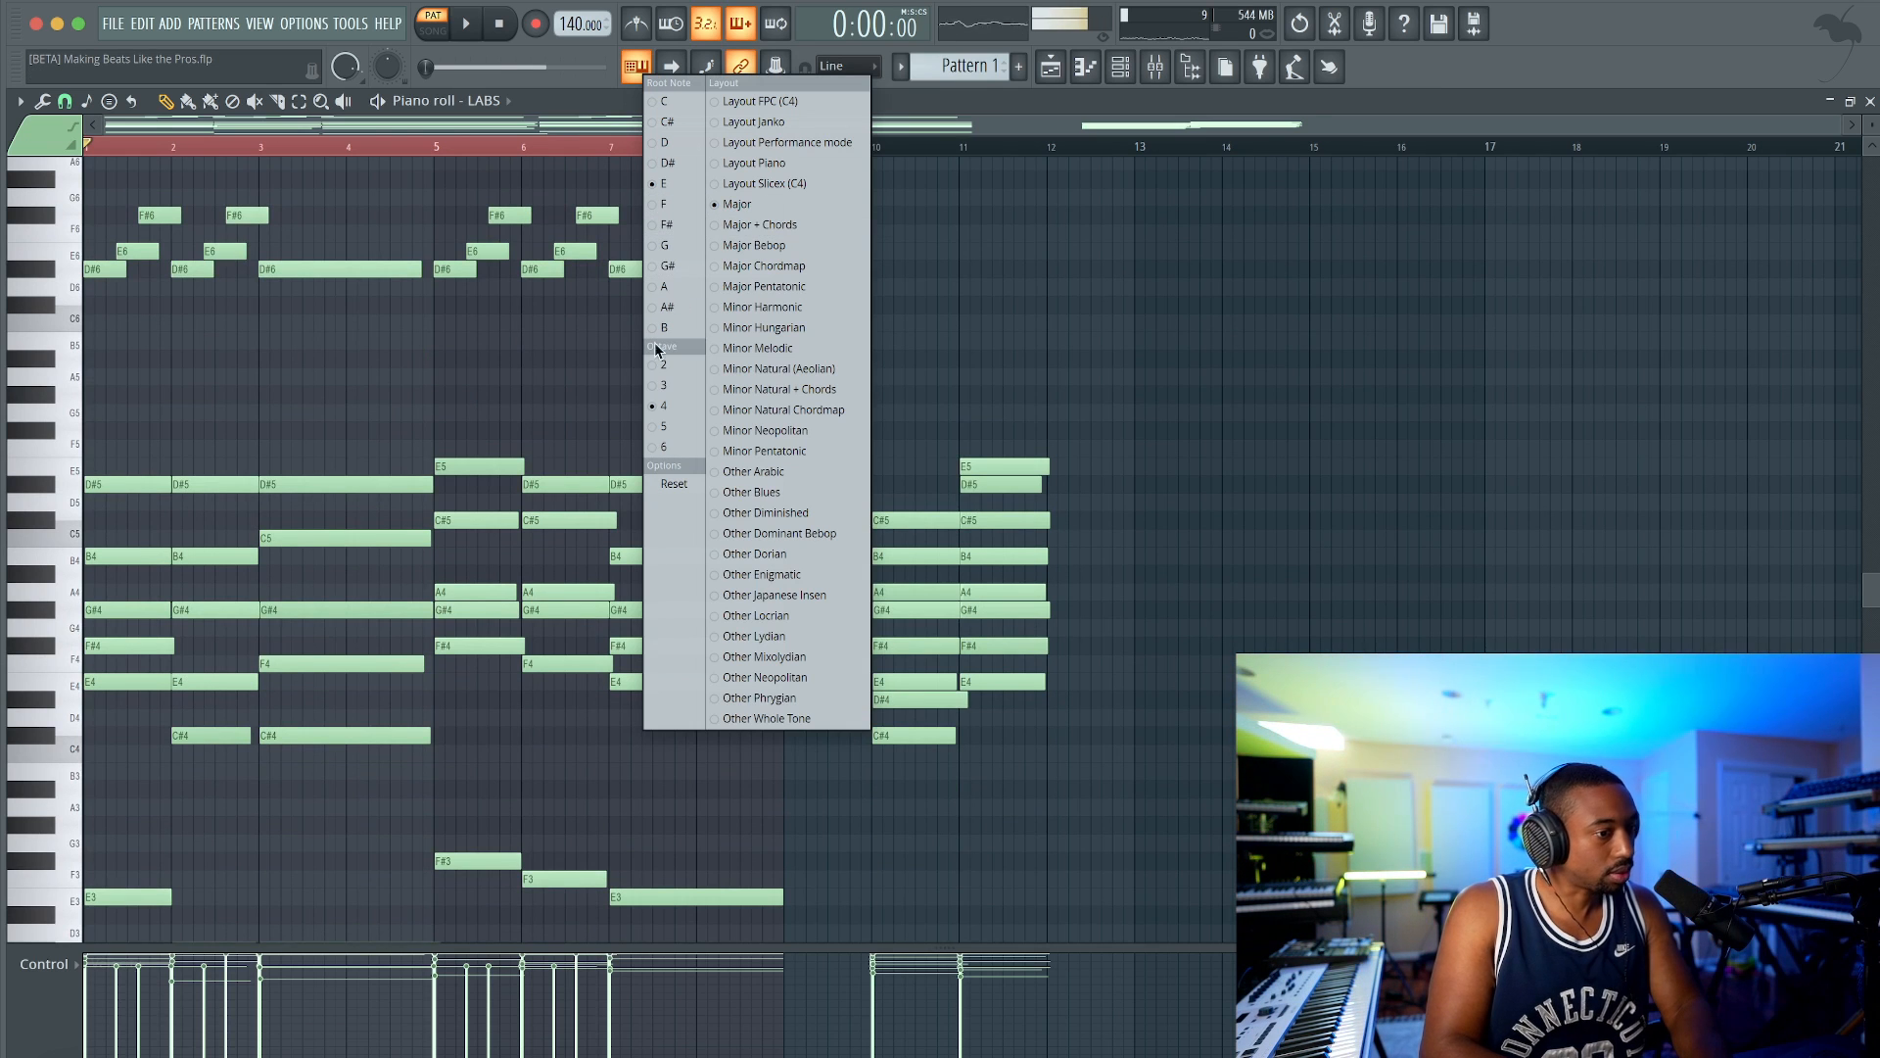
{"action": "left_click", "coordinate": [780, 206]}
Step: Play the pattern and try out higher notes over the existing melody
{"action": "key", "text": "space"}
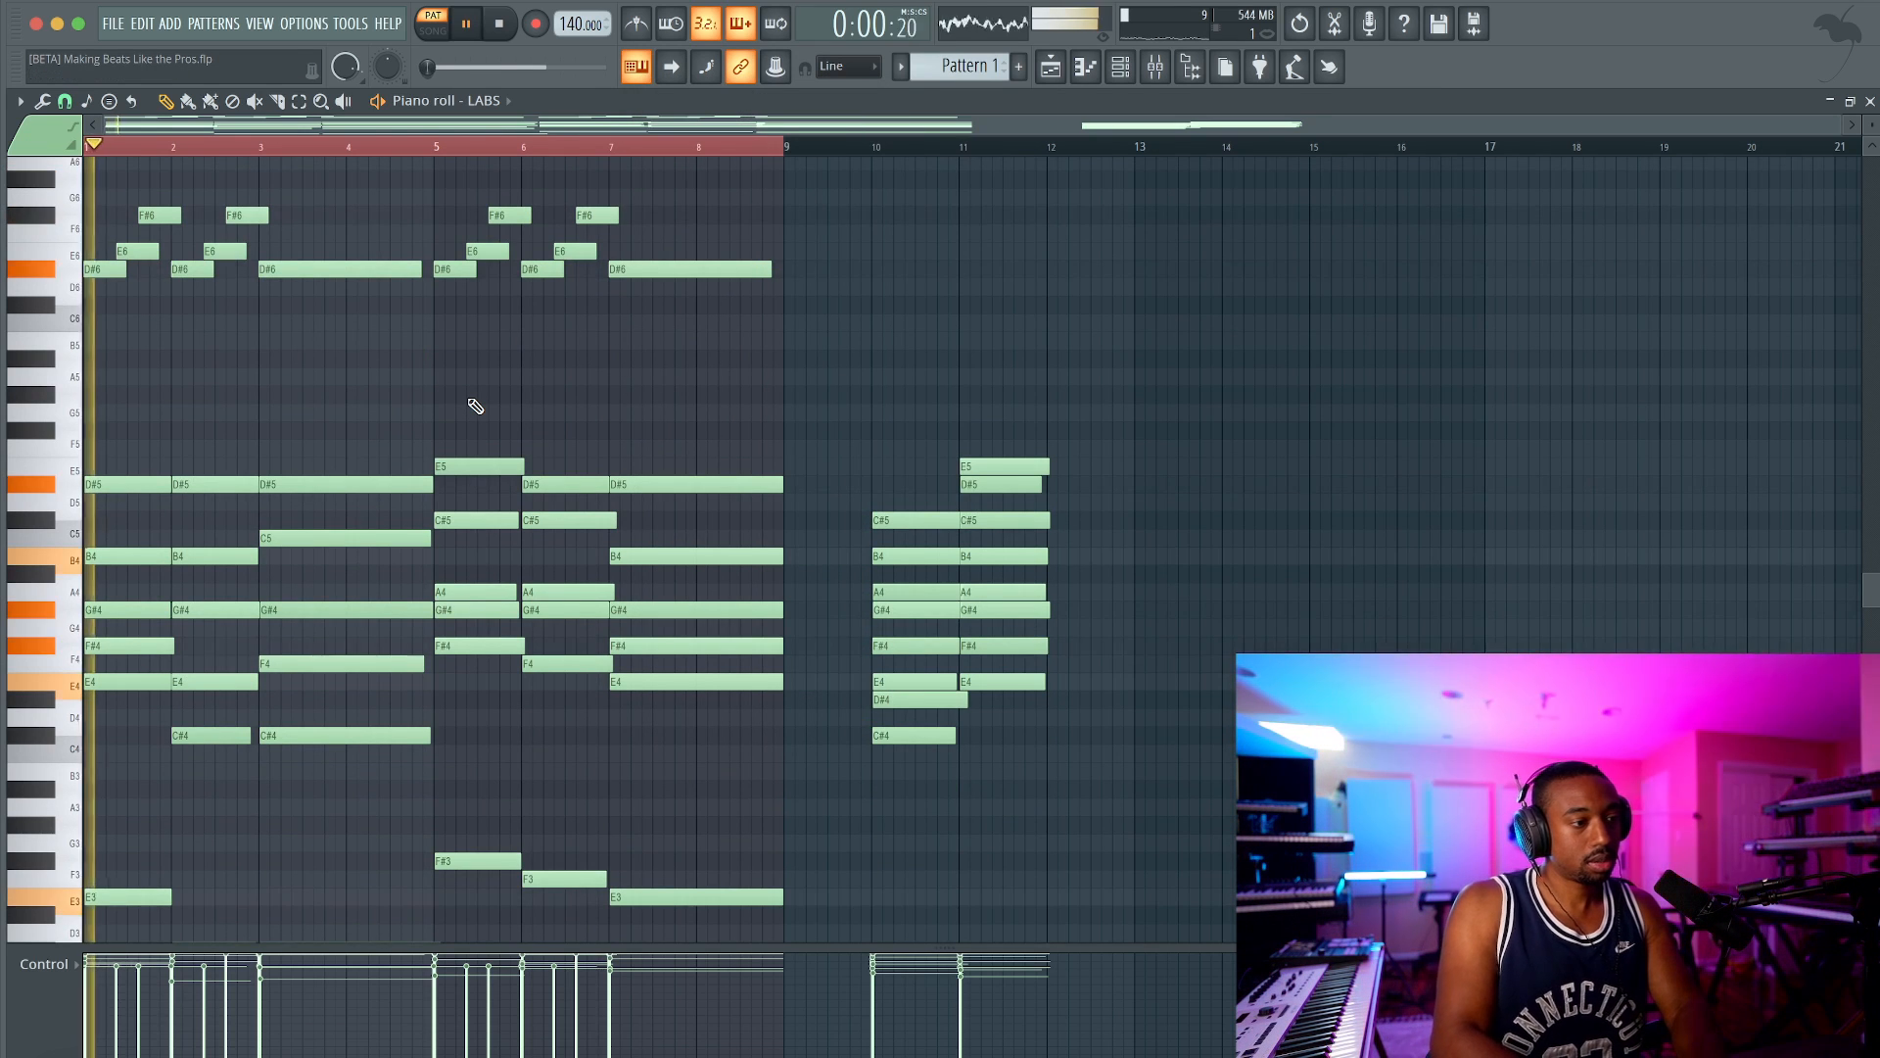
{"action": "key", "text": "space"}
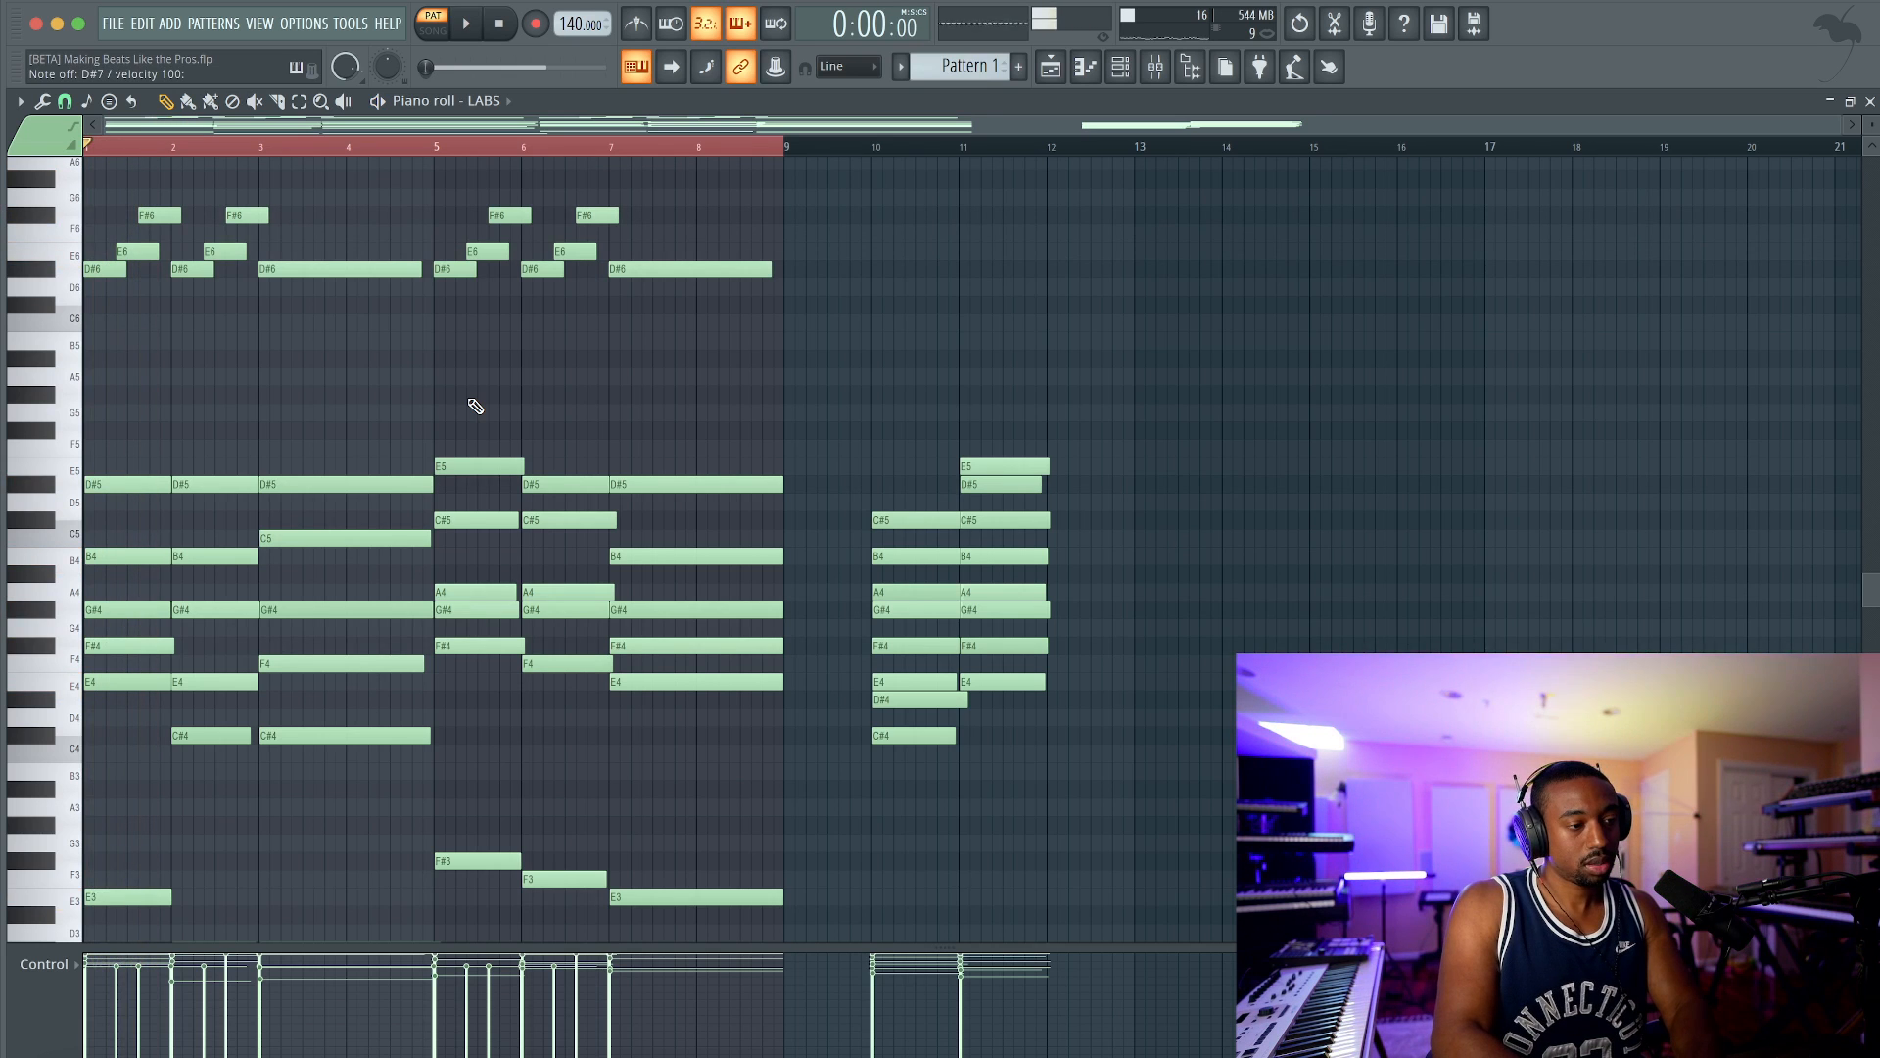
{"action": "scroll", "coordinate": [474, 406], "scroll_direction": "up", "scroll_amount": 3}
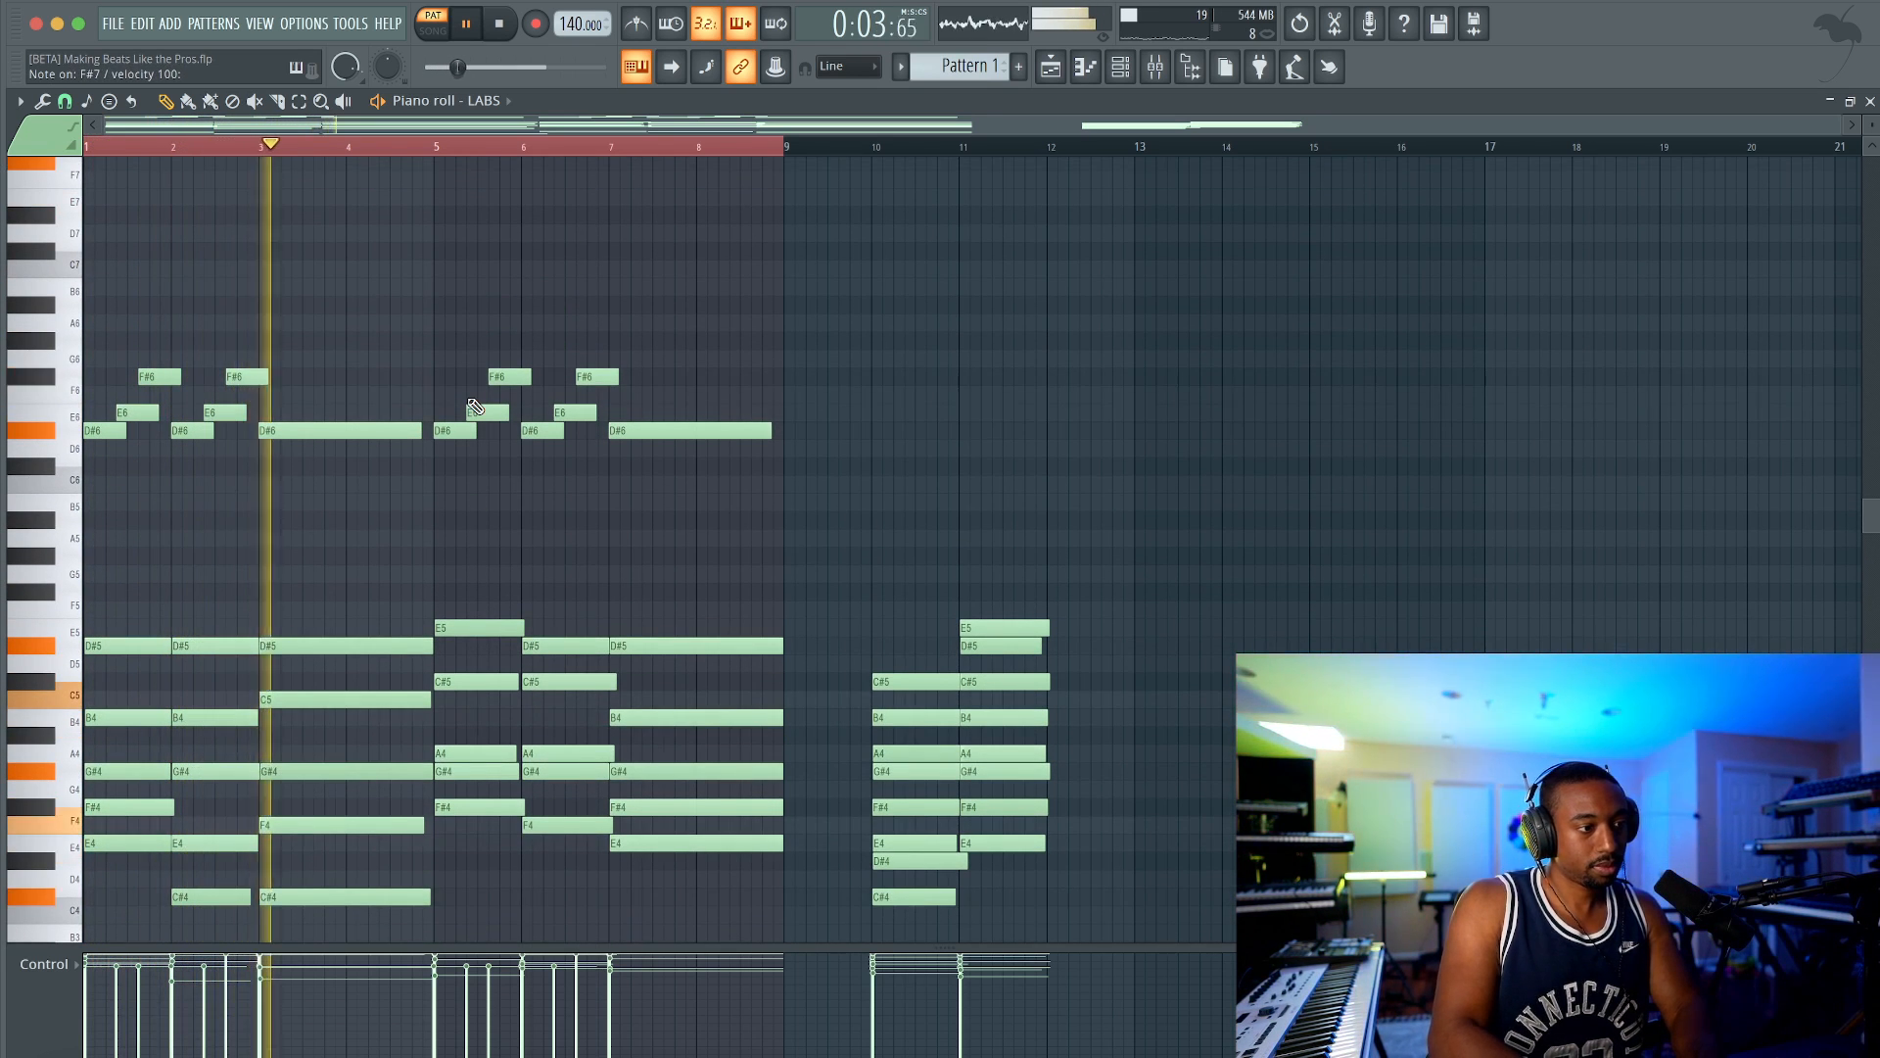
{"action": "key", "text": "space"}
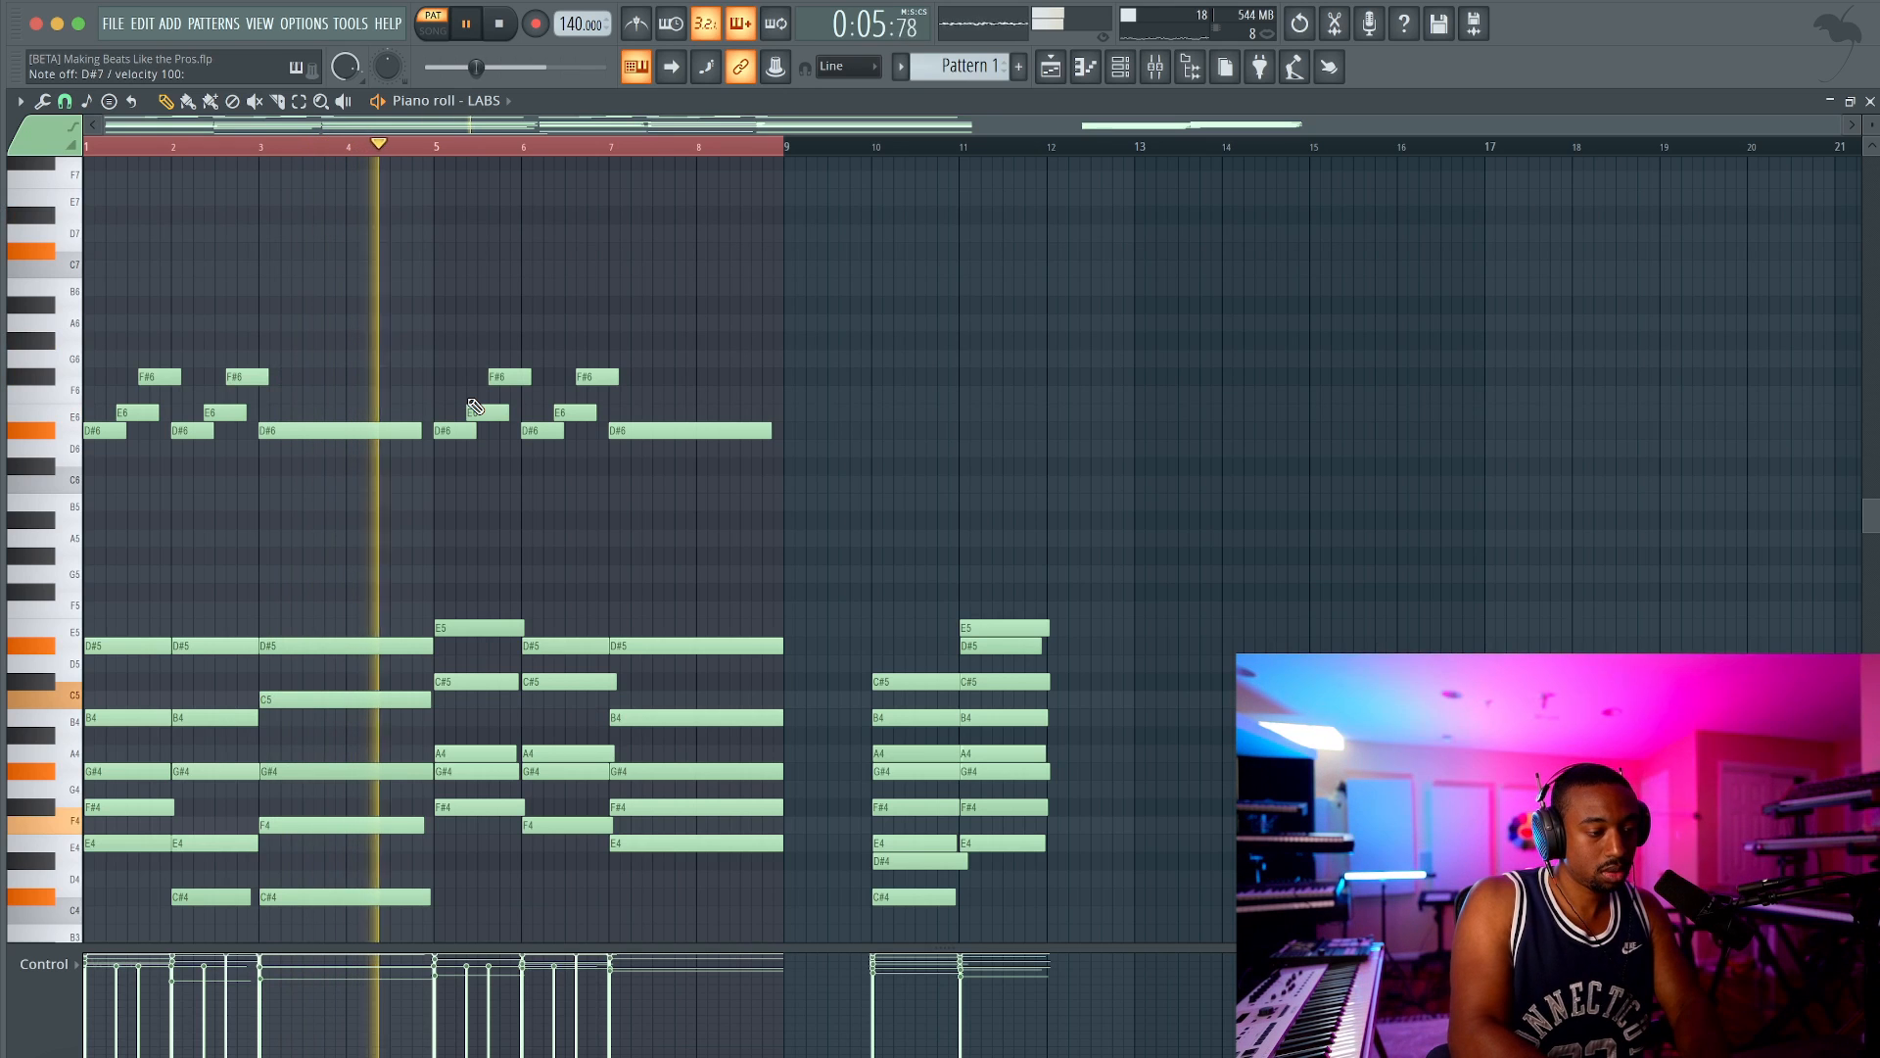
{"action": "key", "text": "space"}
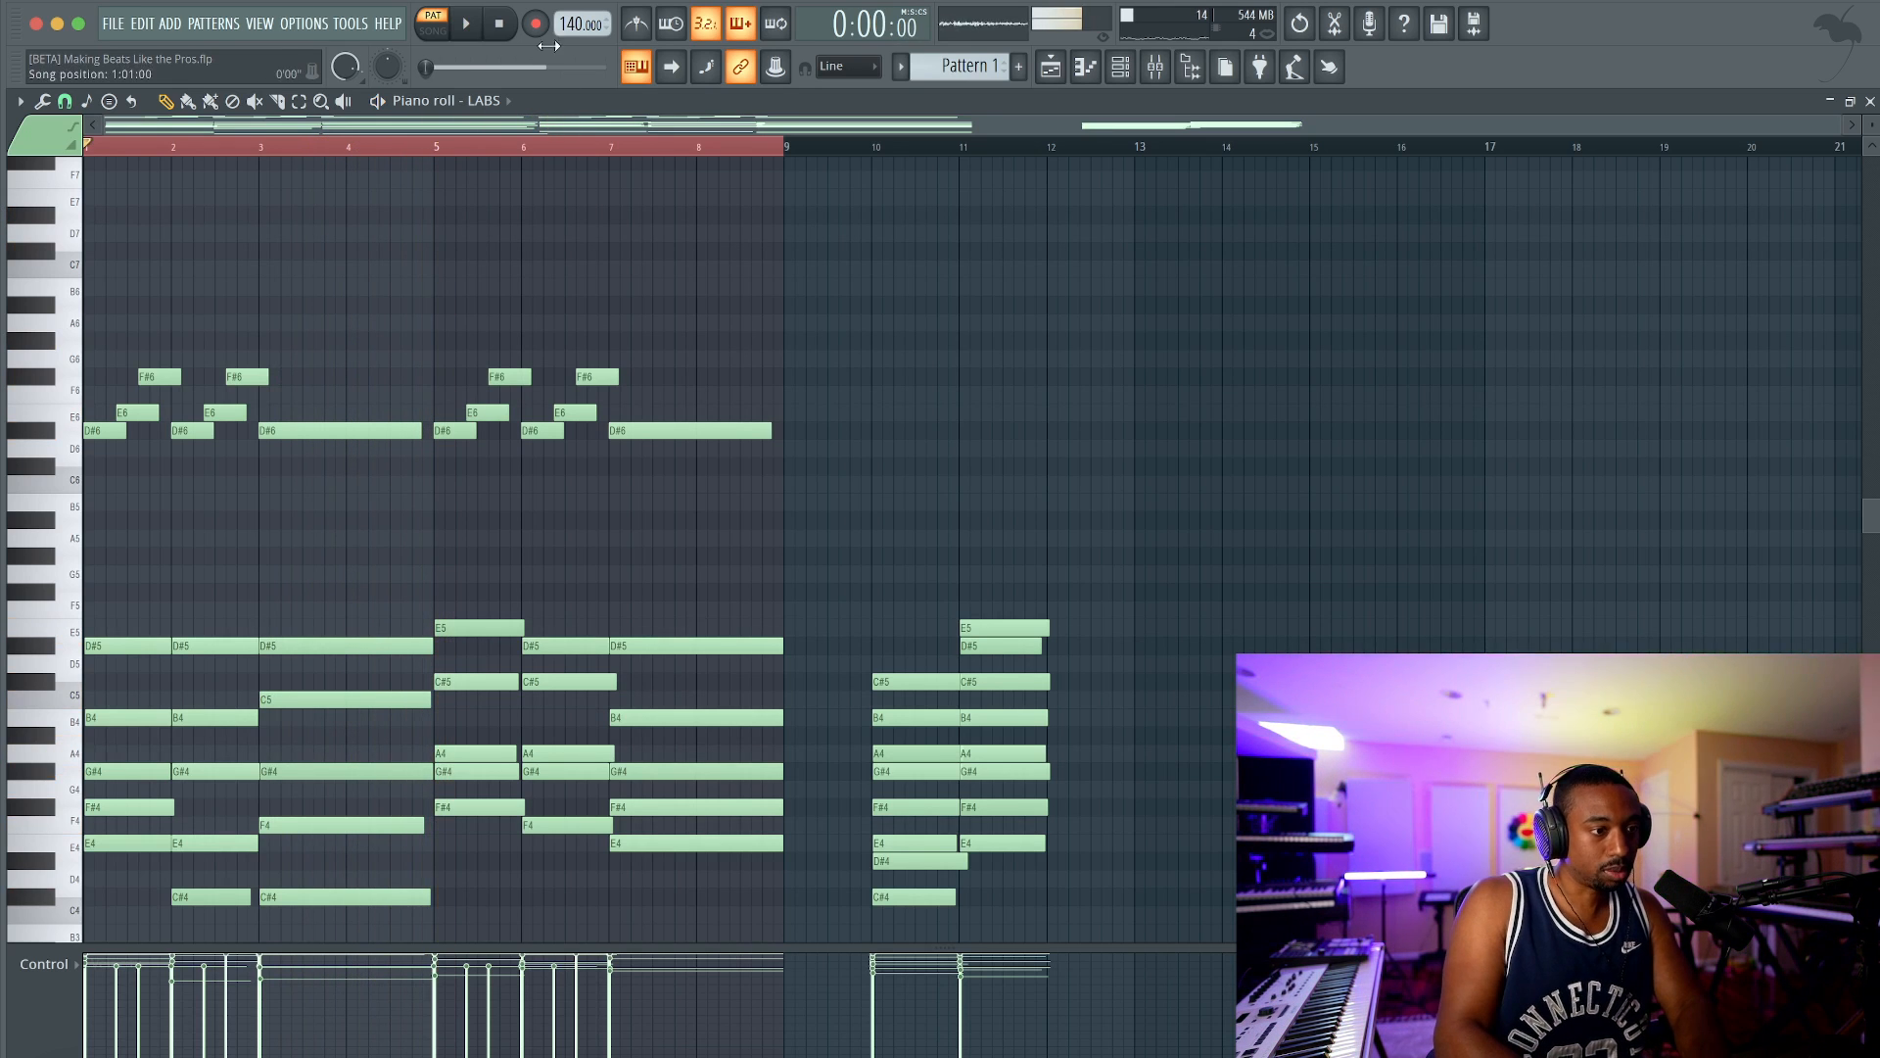
Step: Record short answering phrases above the melody, one leading into bar 5 and one in bars 7 and 8
{"action": "key", "text": "r"}
{"action": "left_click", "coordinate": [932, 666]}
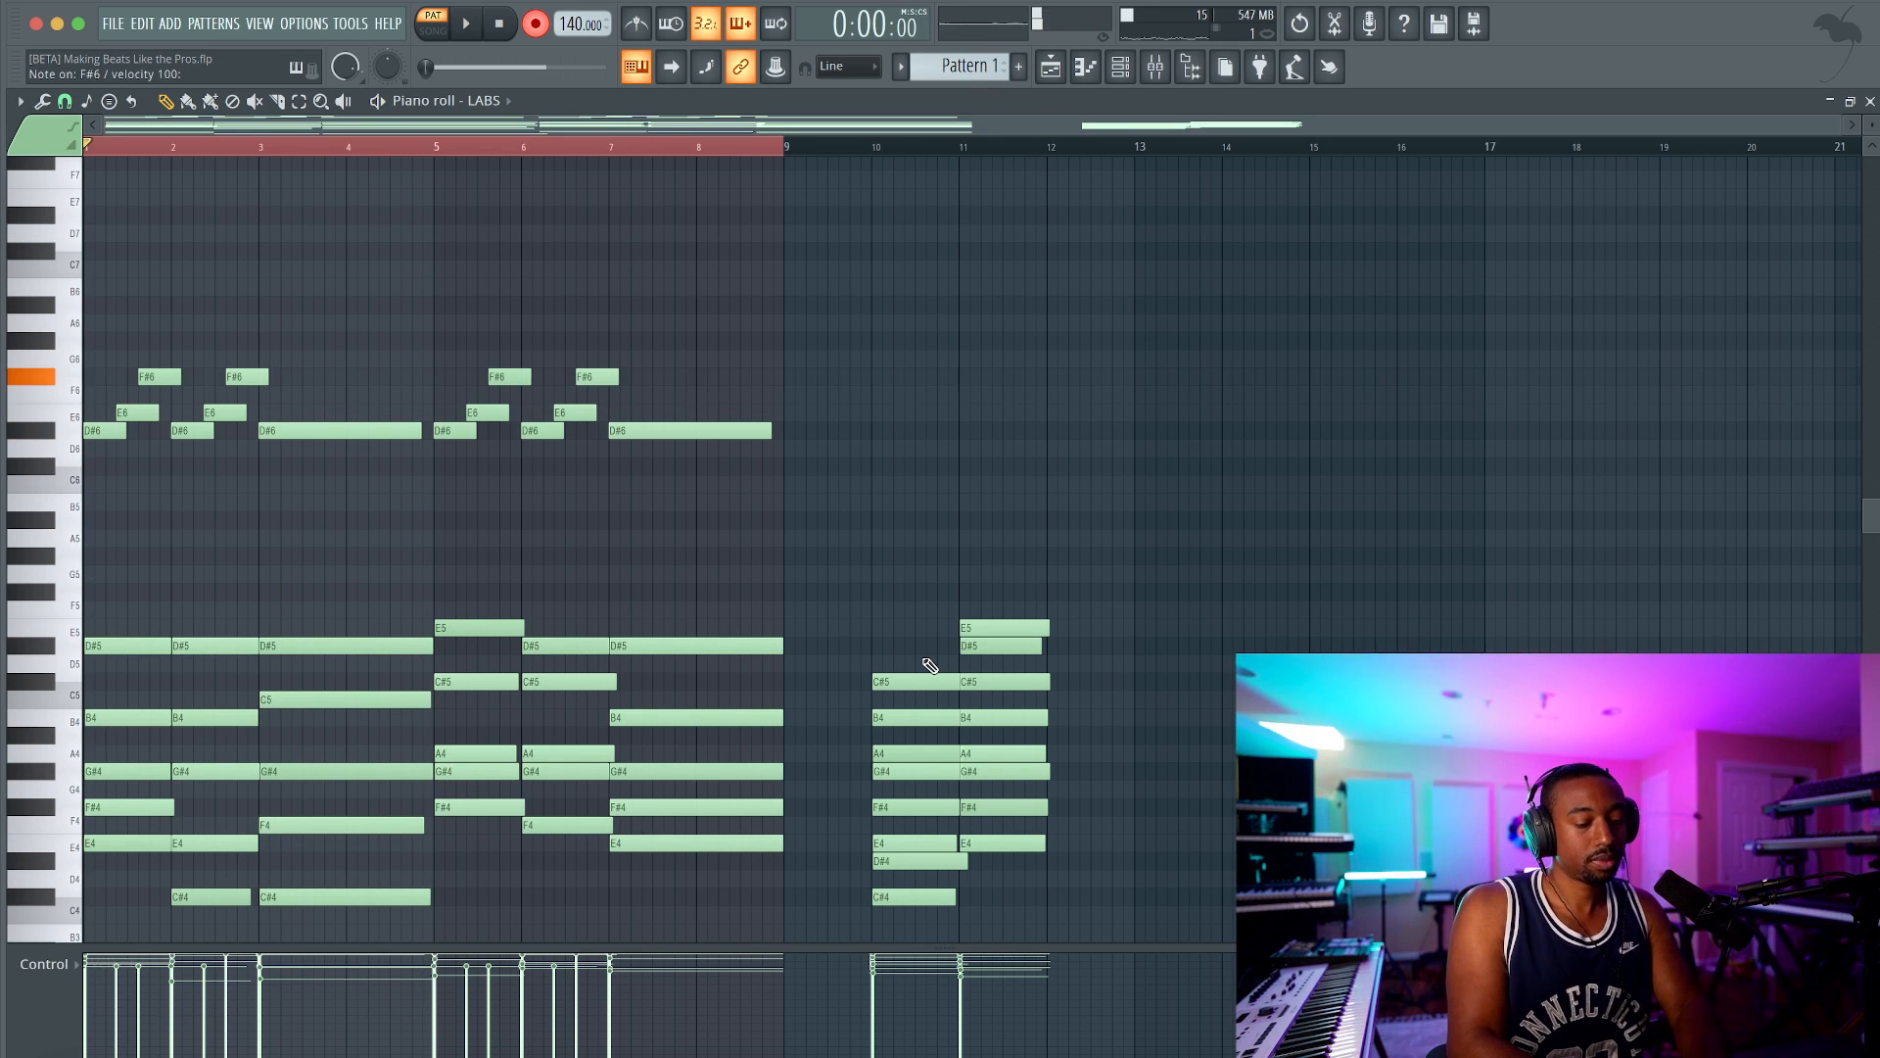
{"action": "key", "text": "space"}
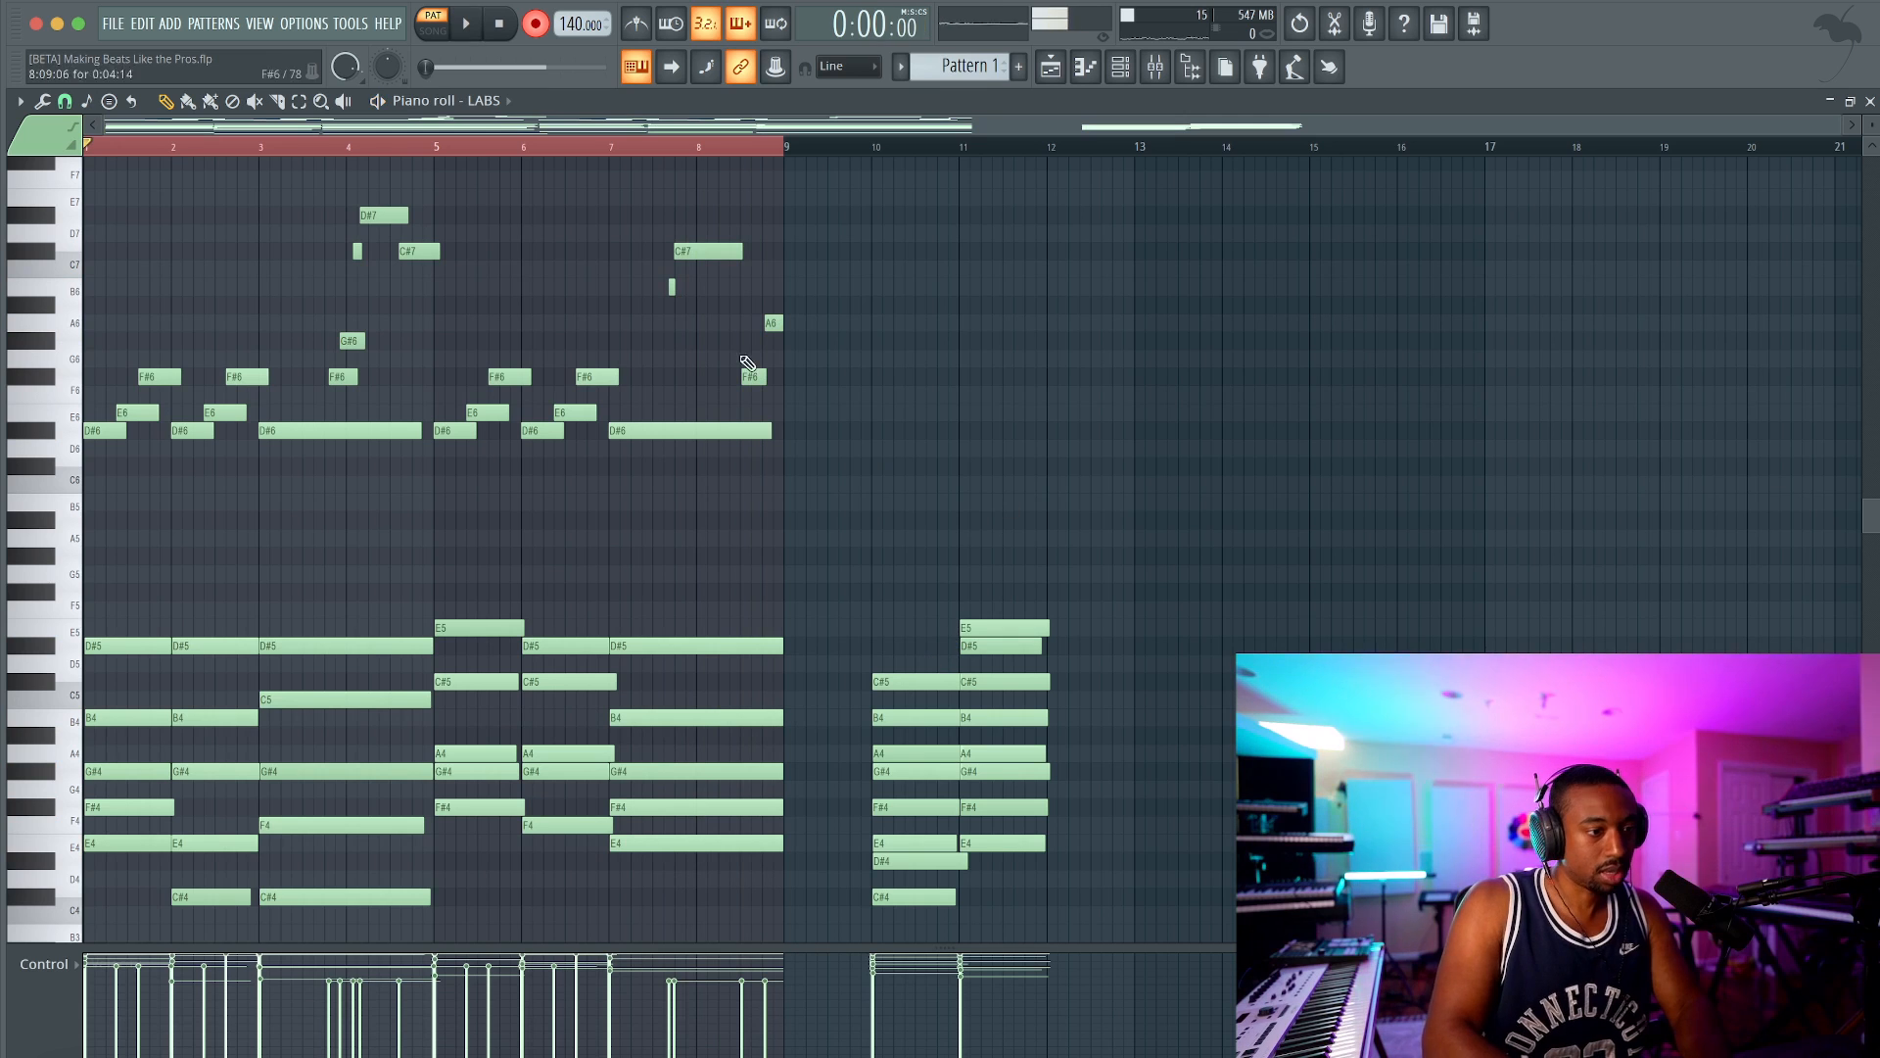
Step: Lower the last recorded A6 note to G#6 and extend the C#7 before bar 5 to near the end of bar 5
{"action": "left_click_drag", "start_coordinate": [774, 323], "coordinate": [774, 341]}
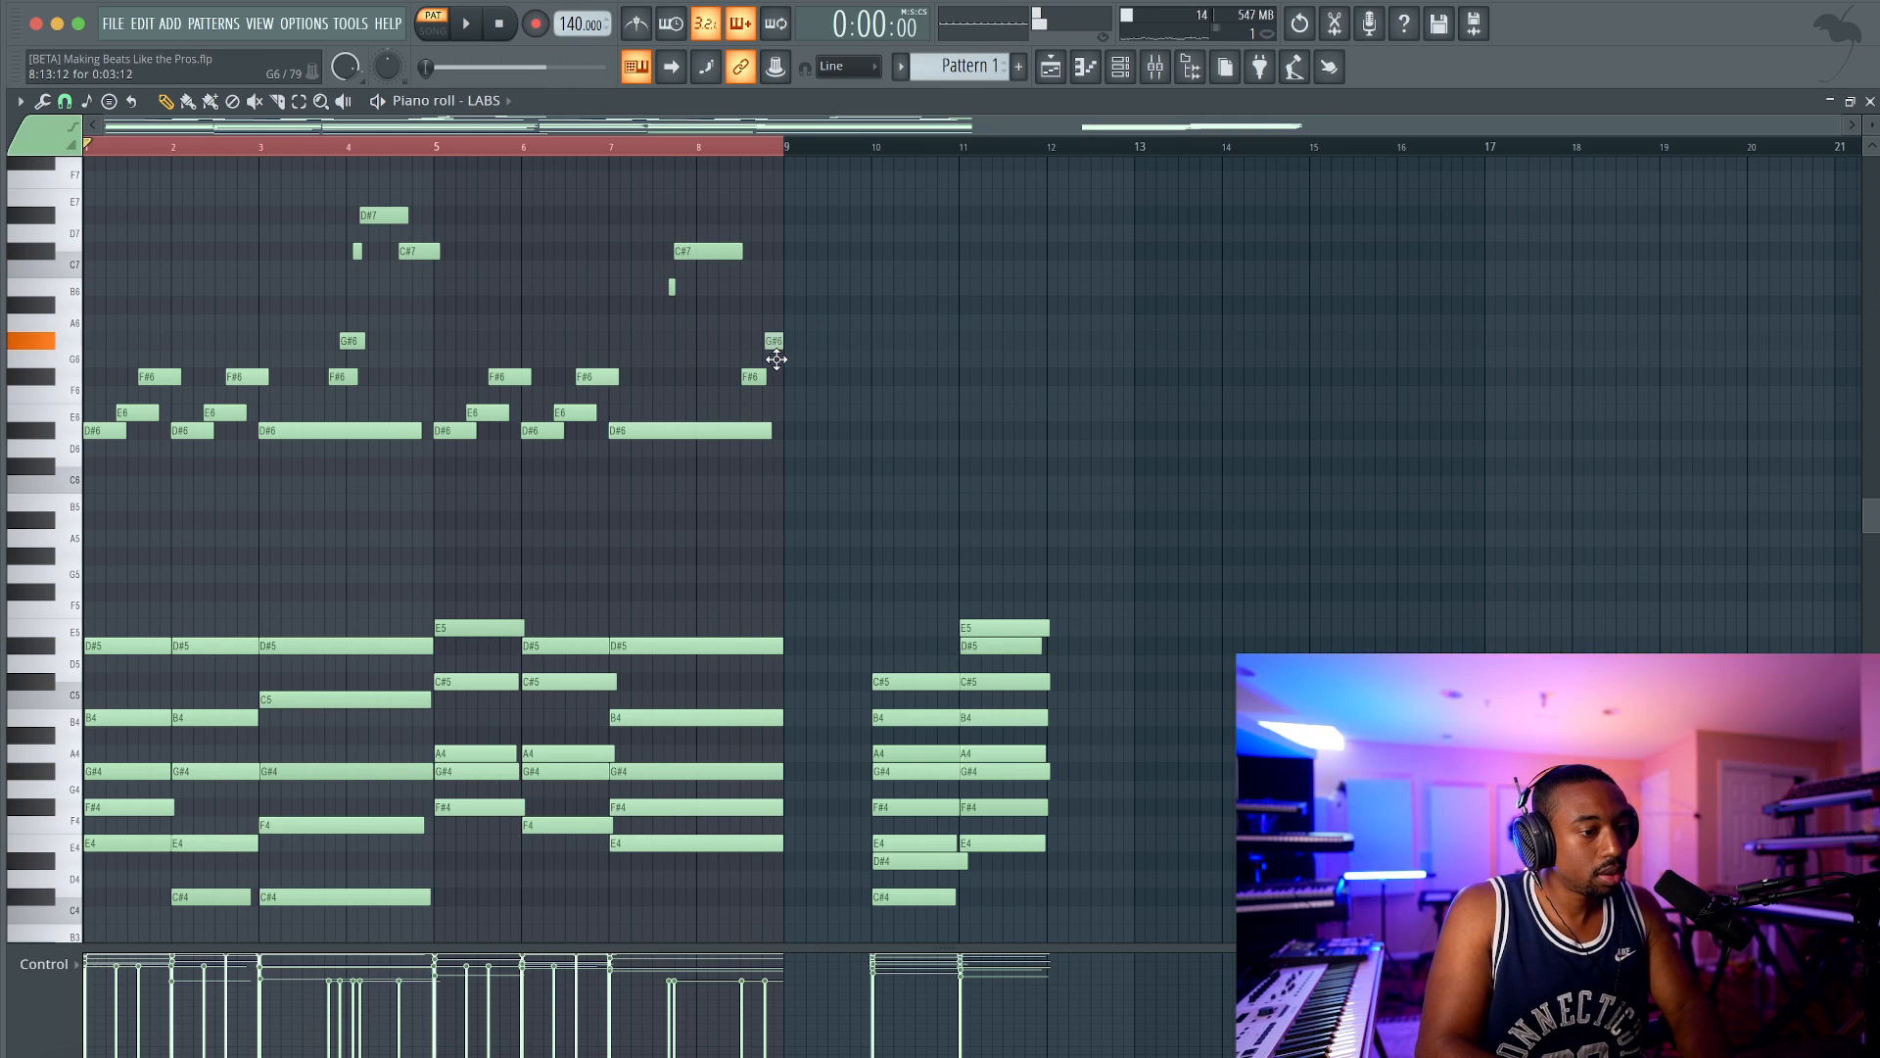
{"action": "key", "text": "space"}
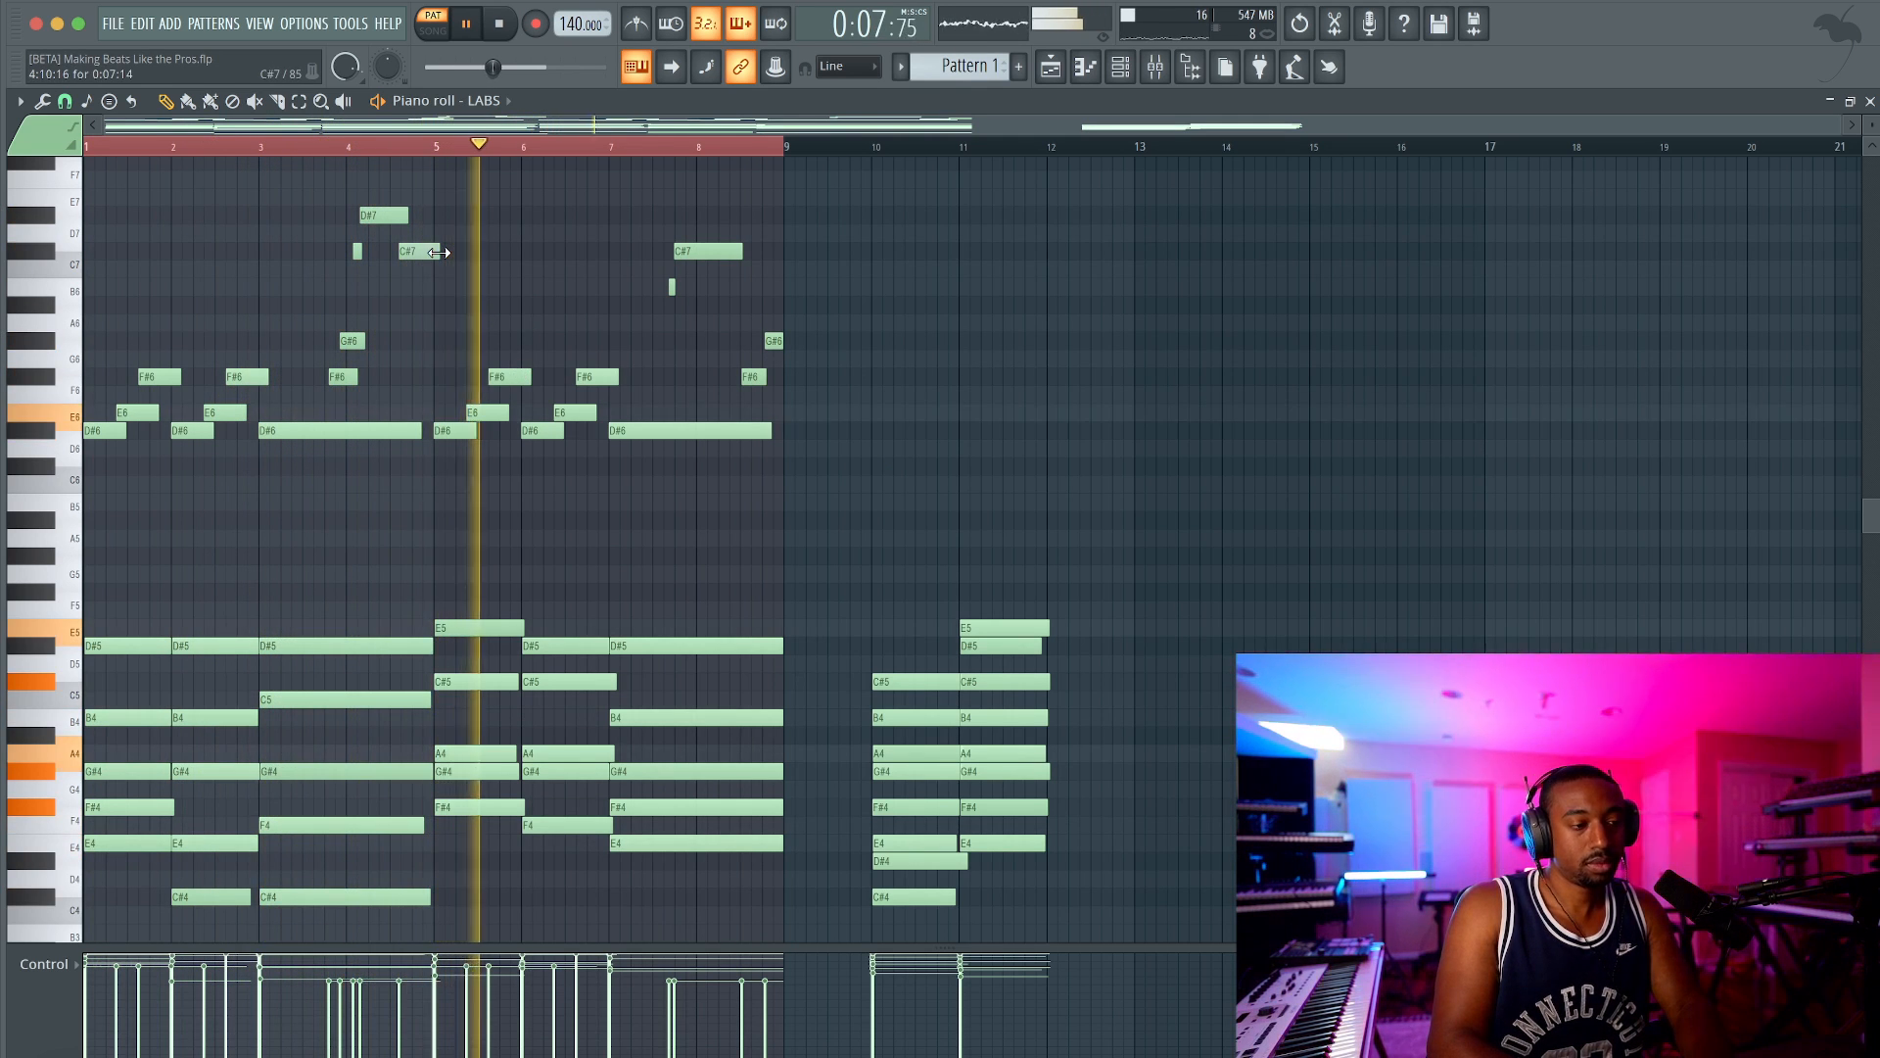
{"action": "left_click_drag", "start_coordinate": [438, 251], "coordinate": [516, 256]}
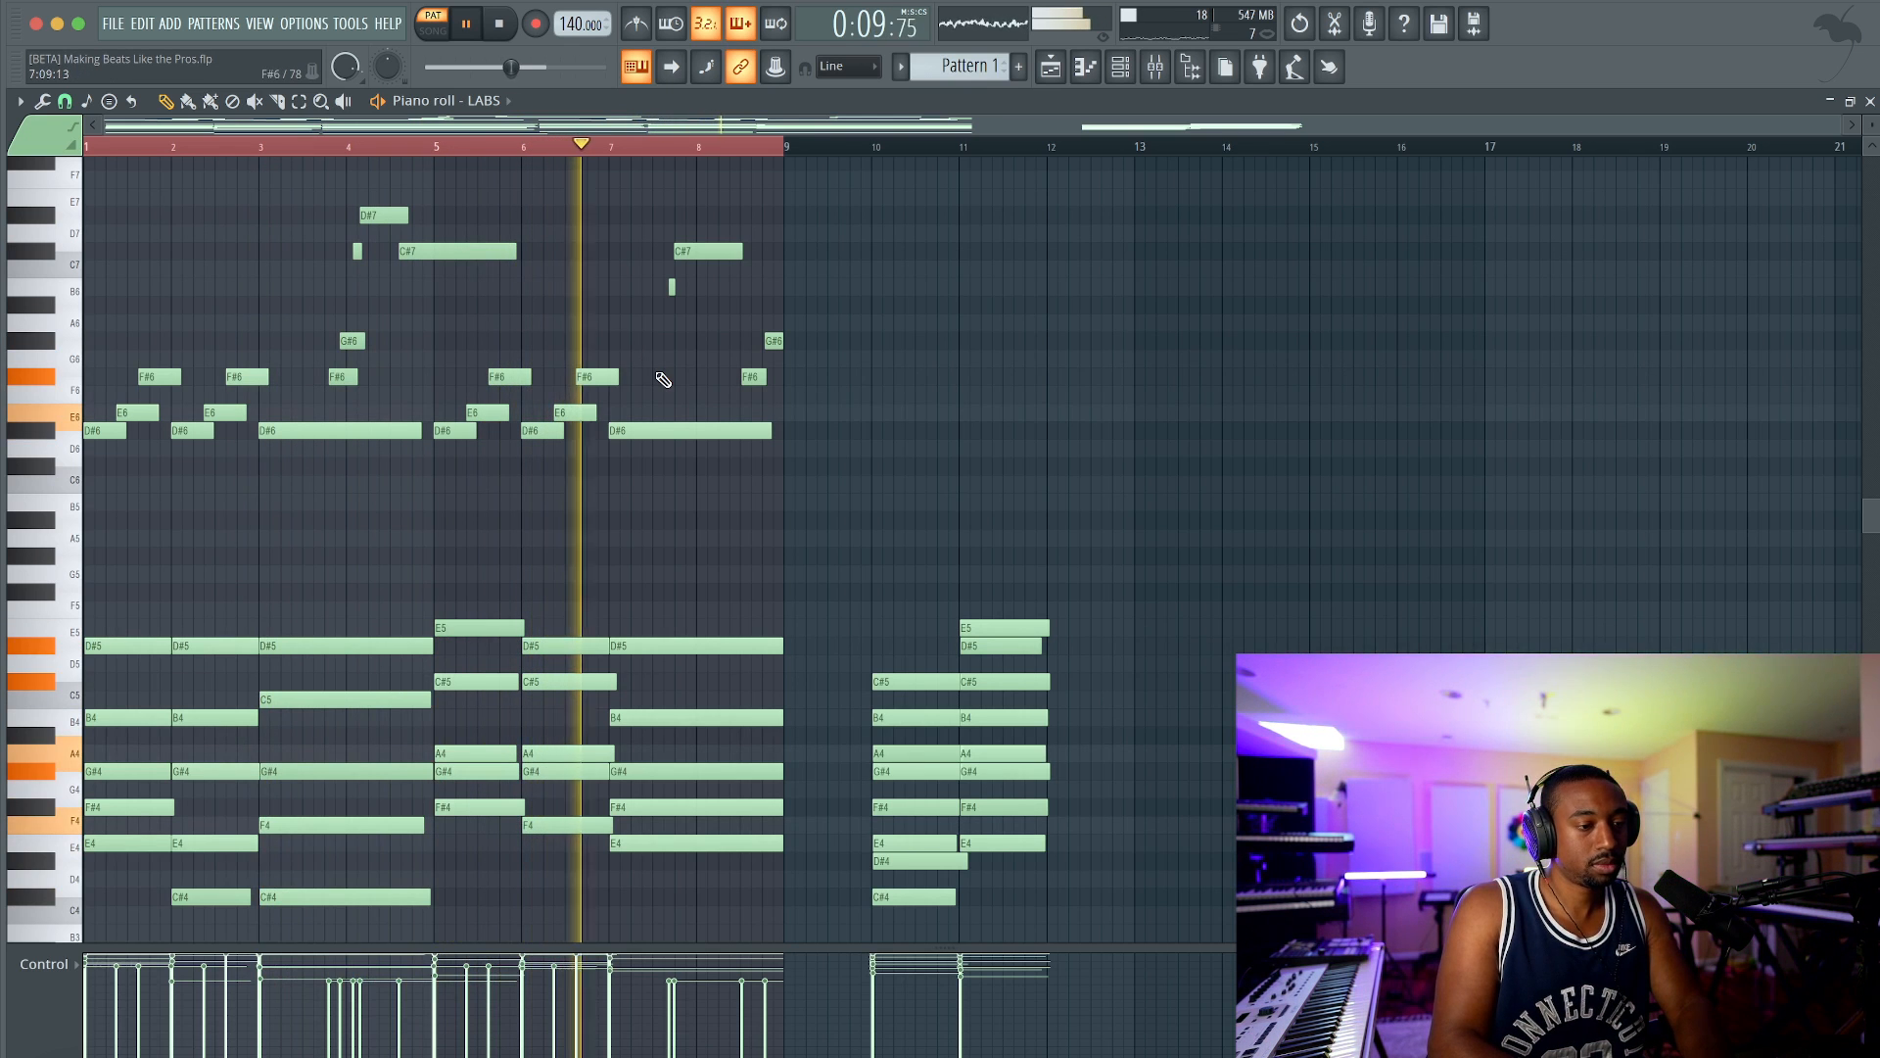
{"action": "key", "text": "space"}
Step: Lower the long D#6 note at bar 7 to C#6 and play from just before bar 5
{"action": "left_click_drag", "start_coordinate": [664, 453], "coordinate": [460, 351], "text": "ctrl"}
{"action": "left_click", "coordinate": [429, 149]}
{"action": "key", "text": "space"}
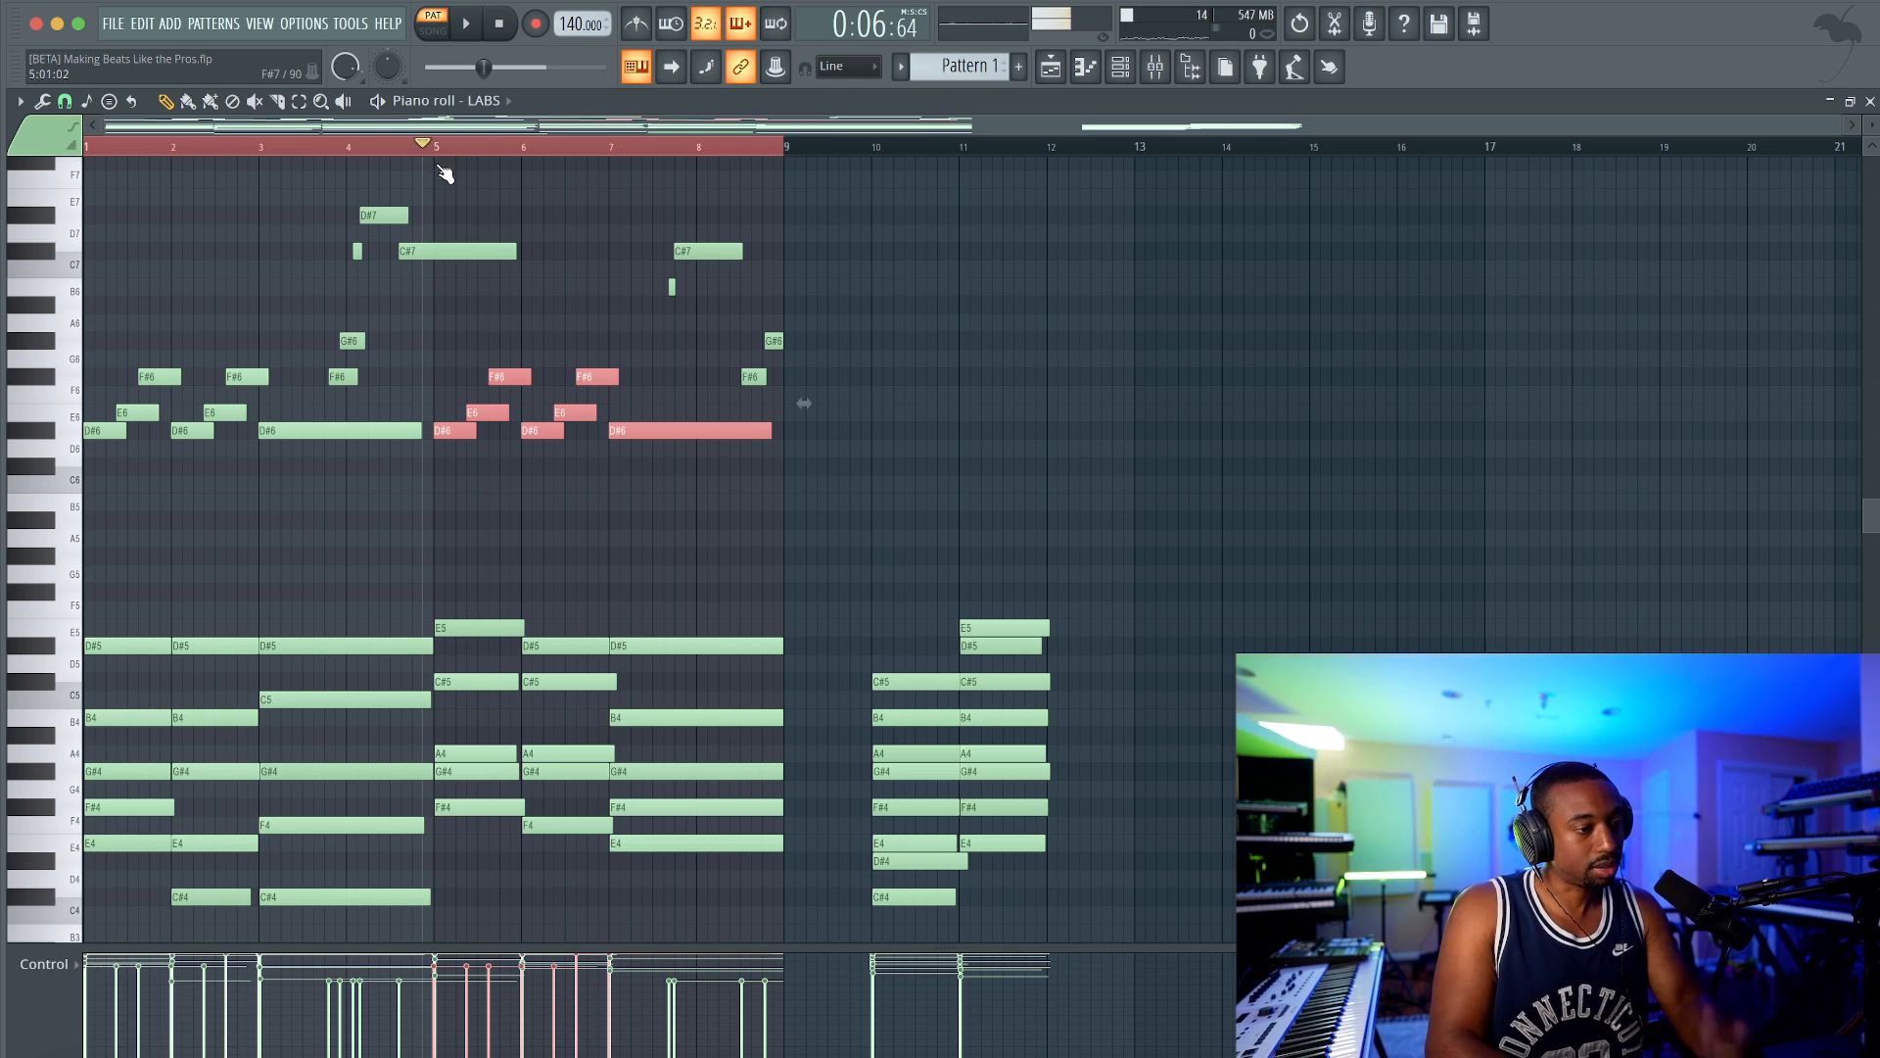
{"action": "left_click", "coordinate": [617, 453]}
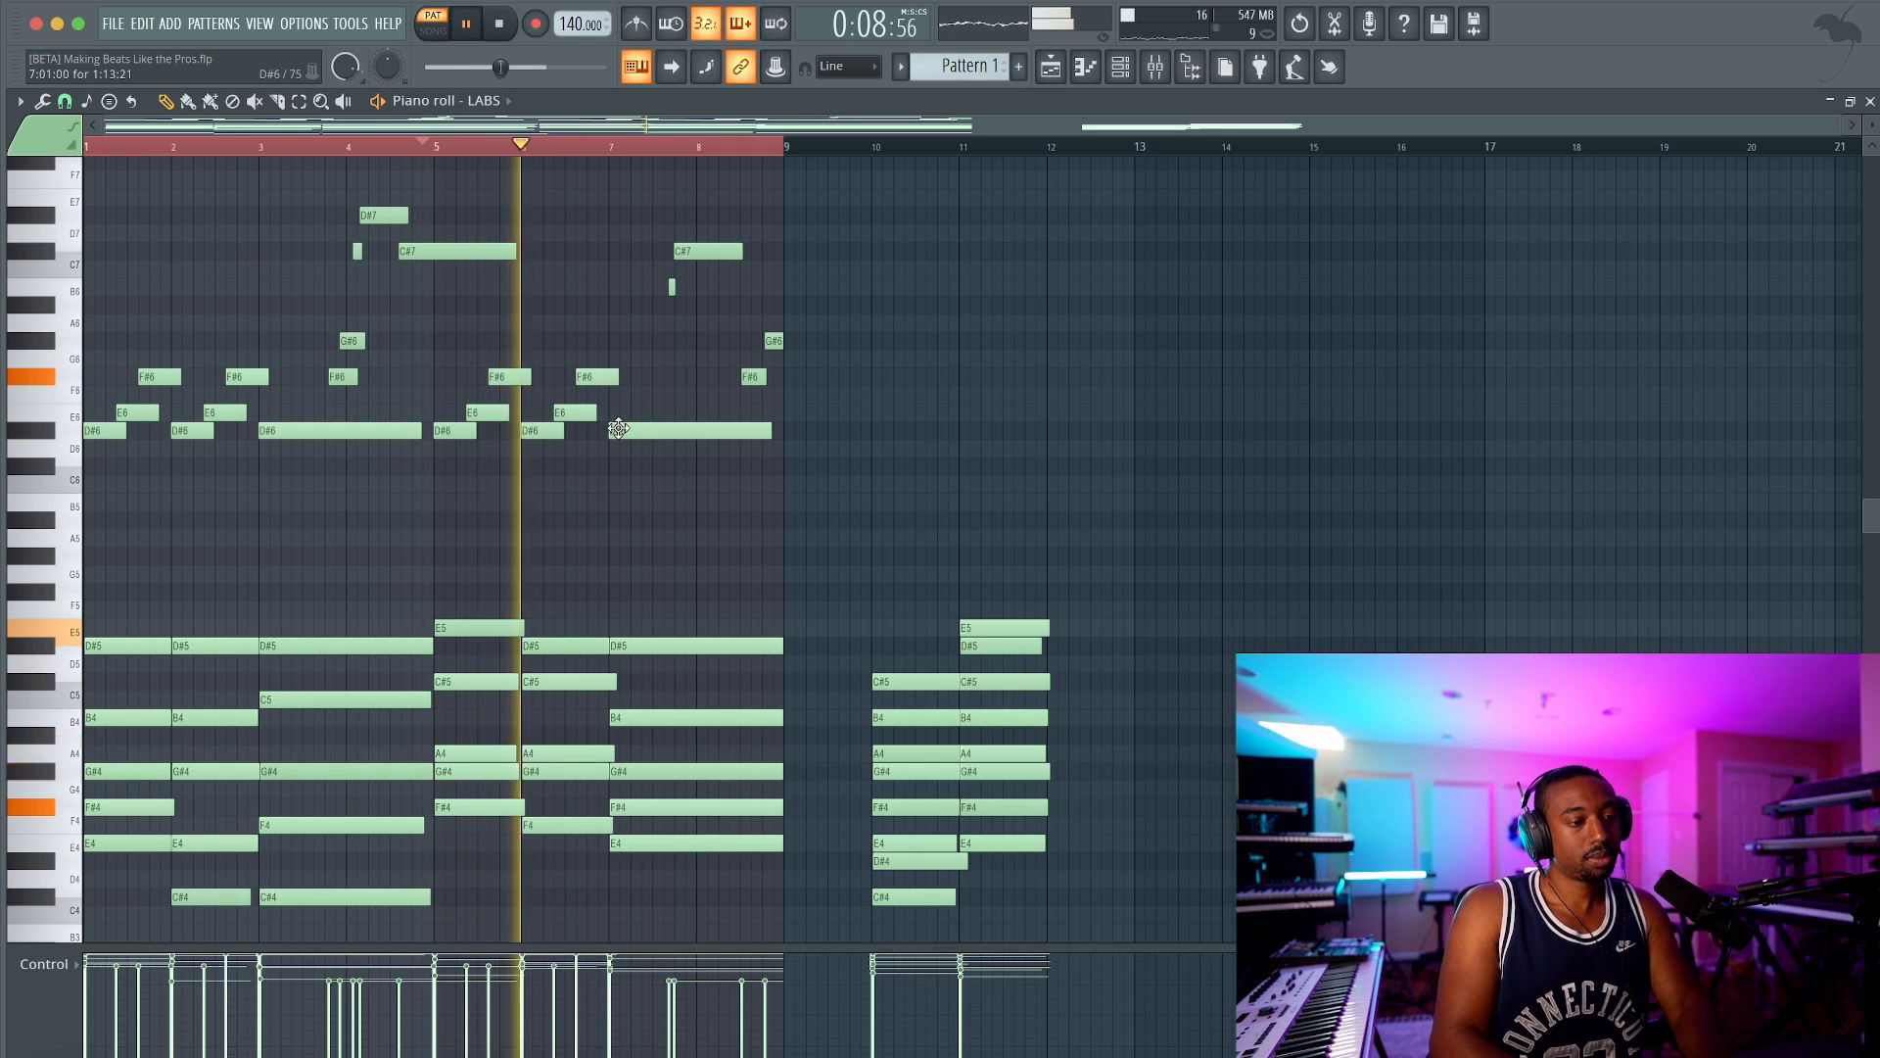
{"action": "key", "text": "space"}
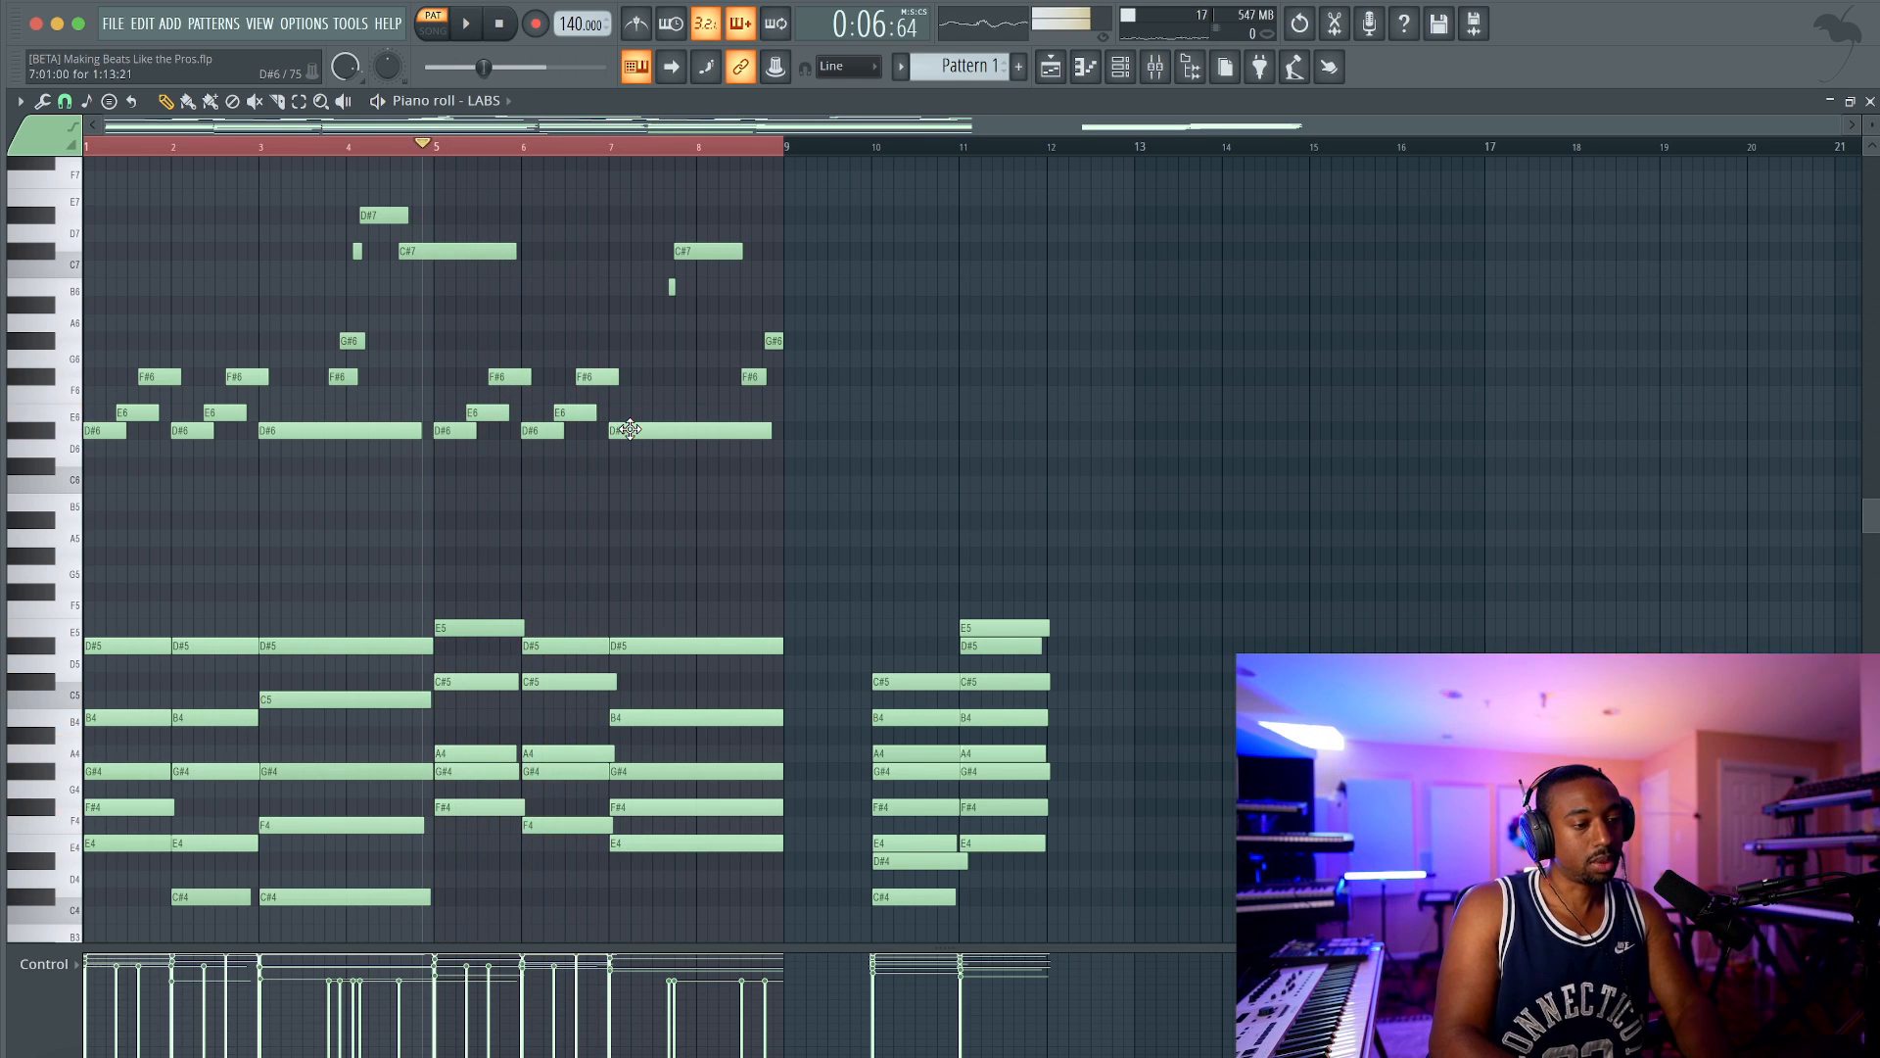
{"action": "key", "text": "space"}
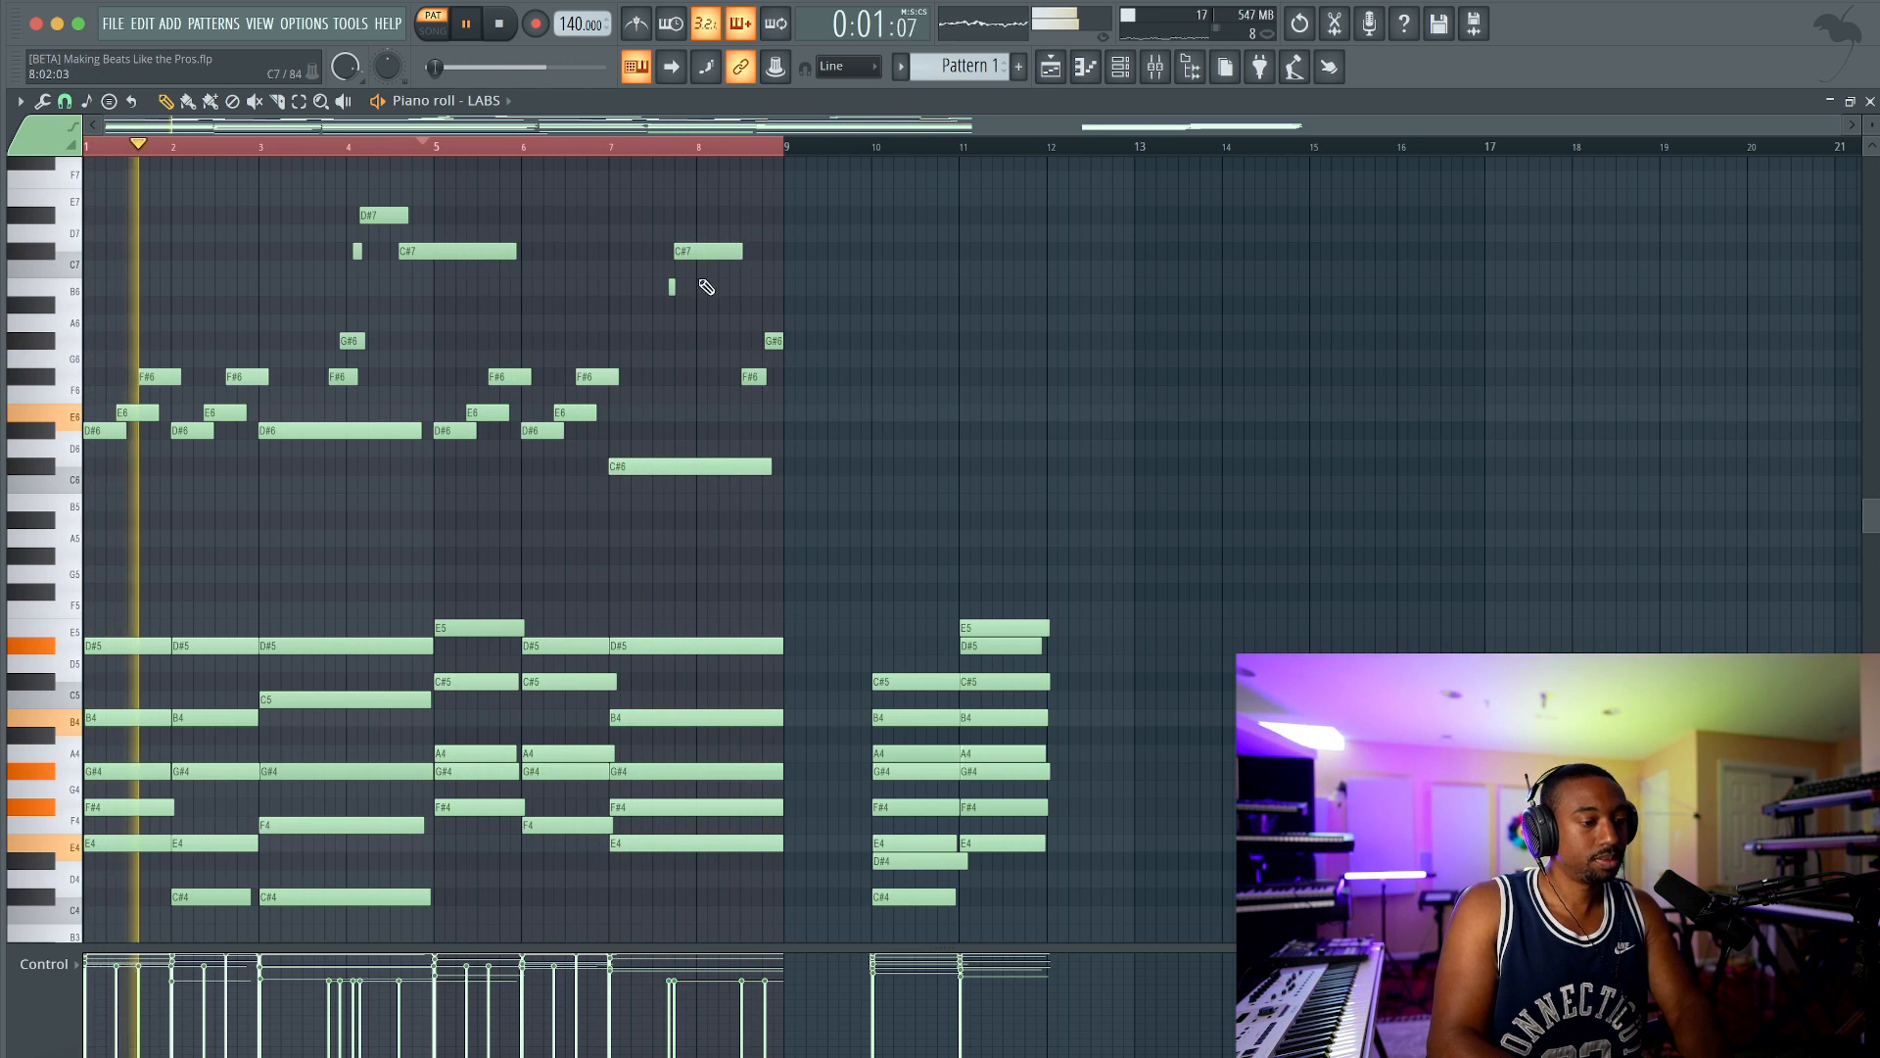
{"action": "scroll", "coordinate": [690, 289], "scroll_direction": "down", "scroll_amount": 3}
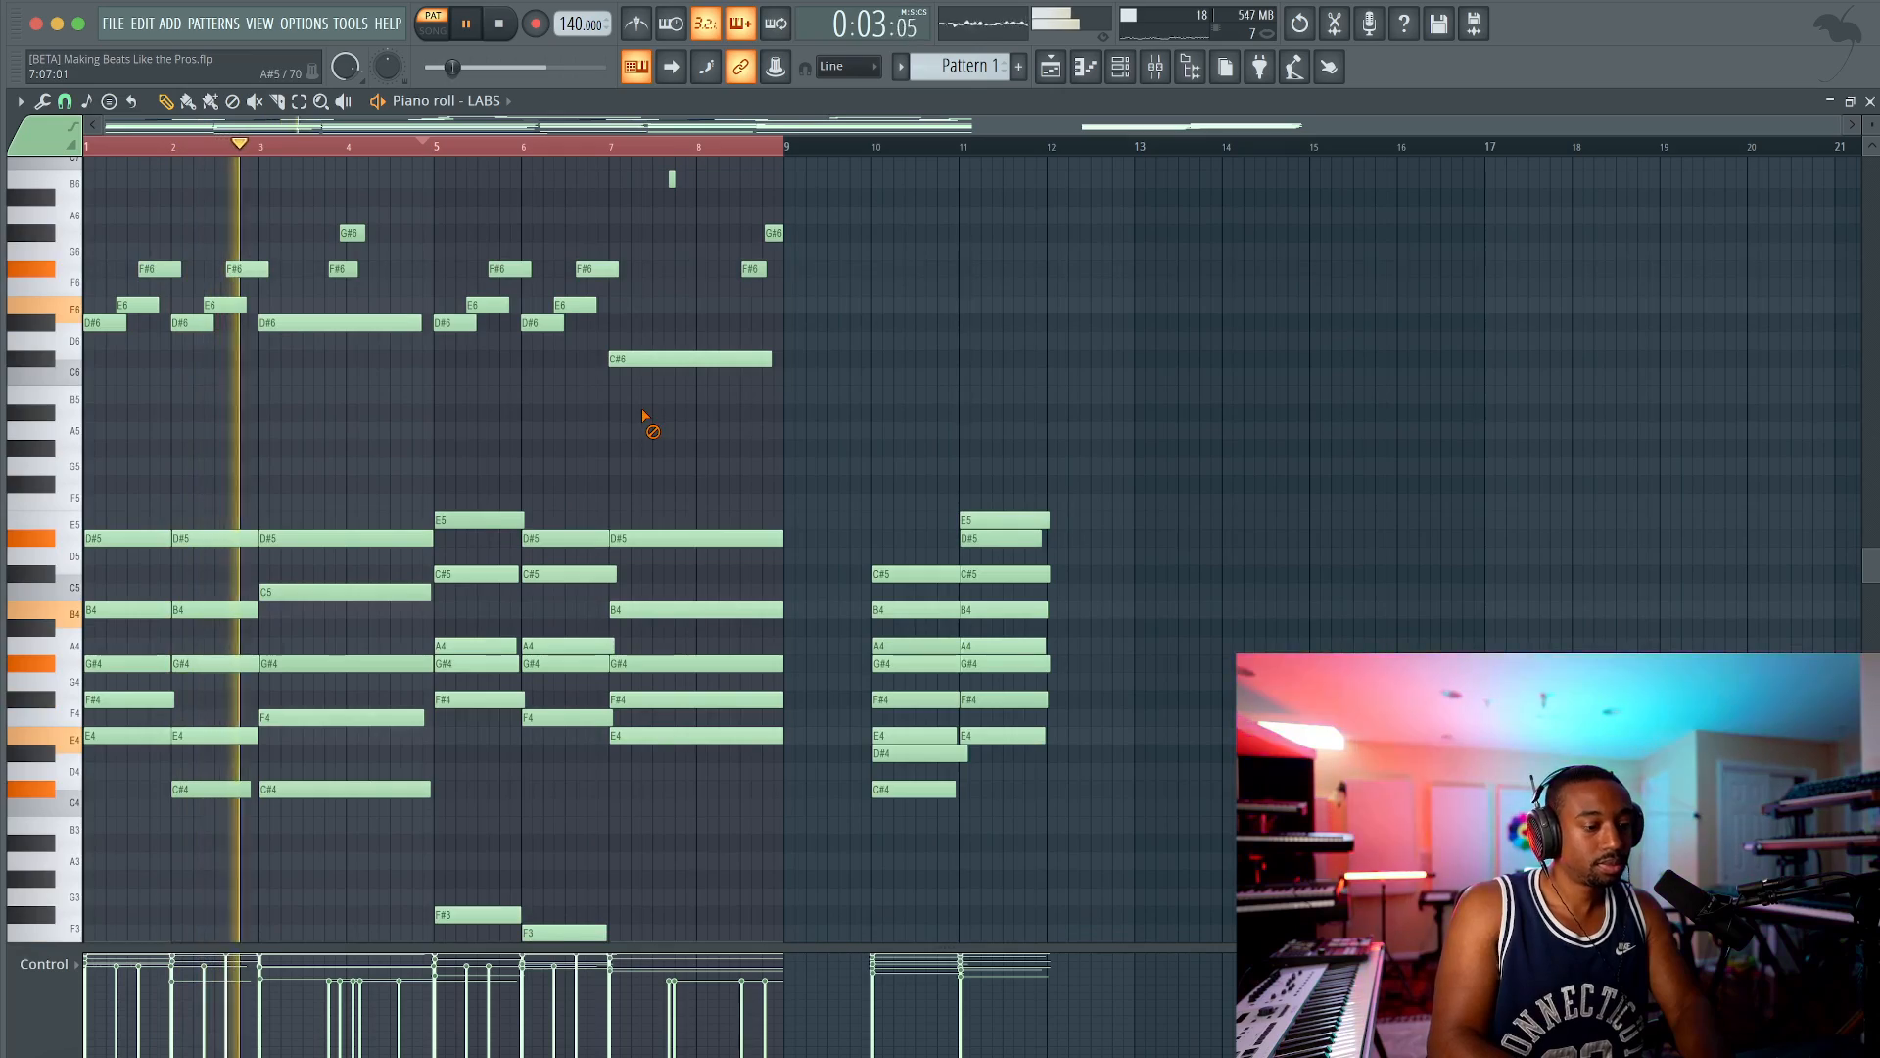
{"action": "scroll", "coordinate": [650, 418], "scroll_direction": "up", "scroll_amount": 2}
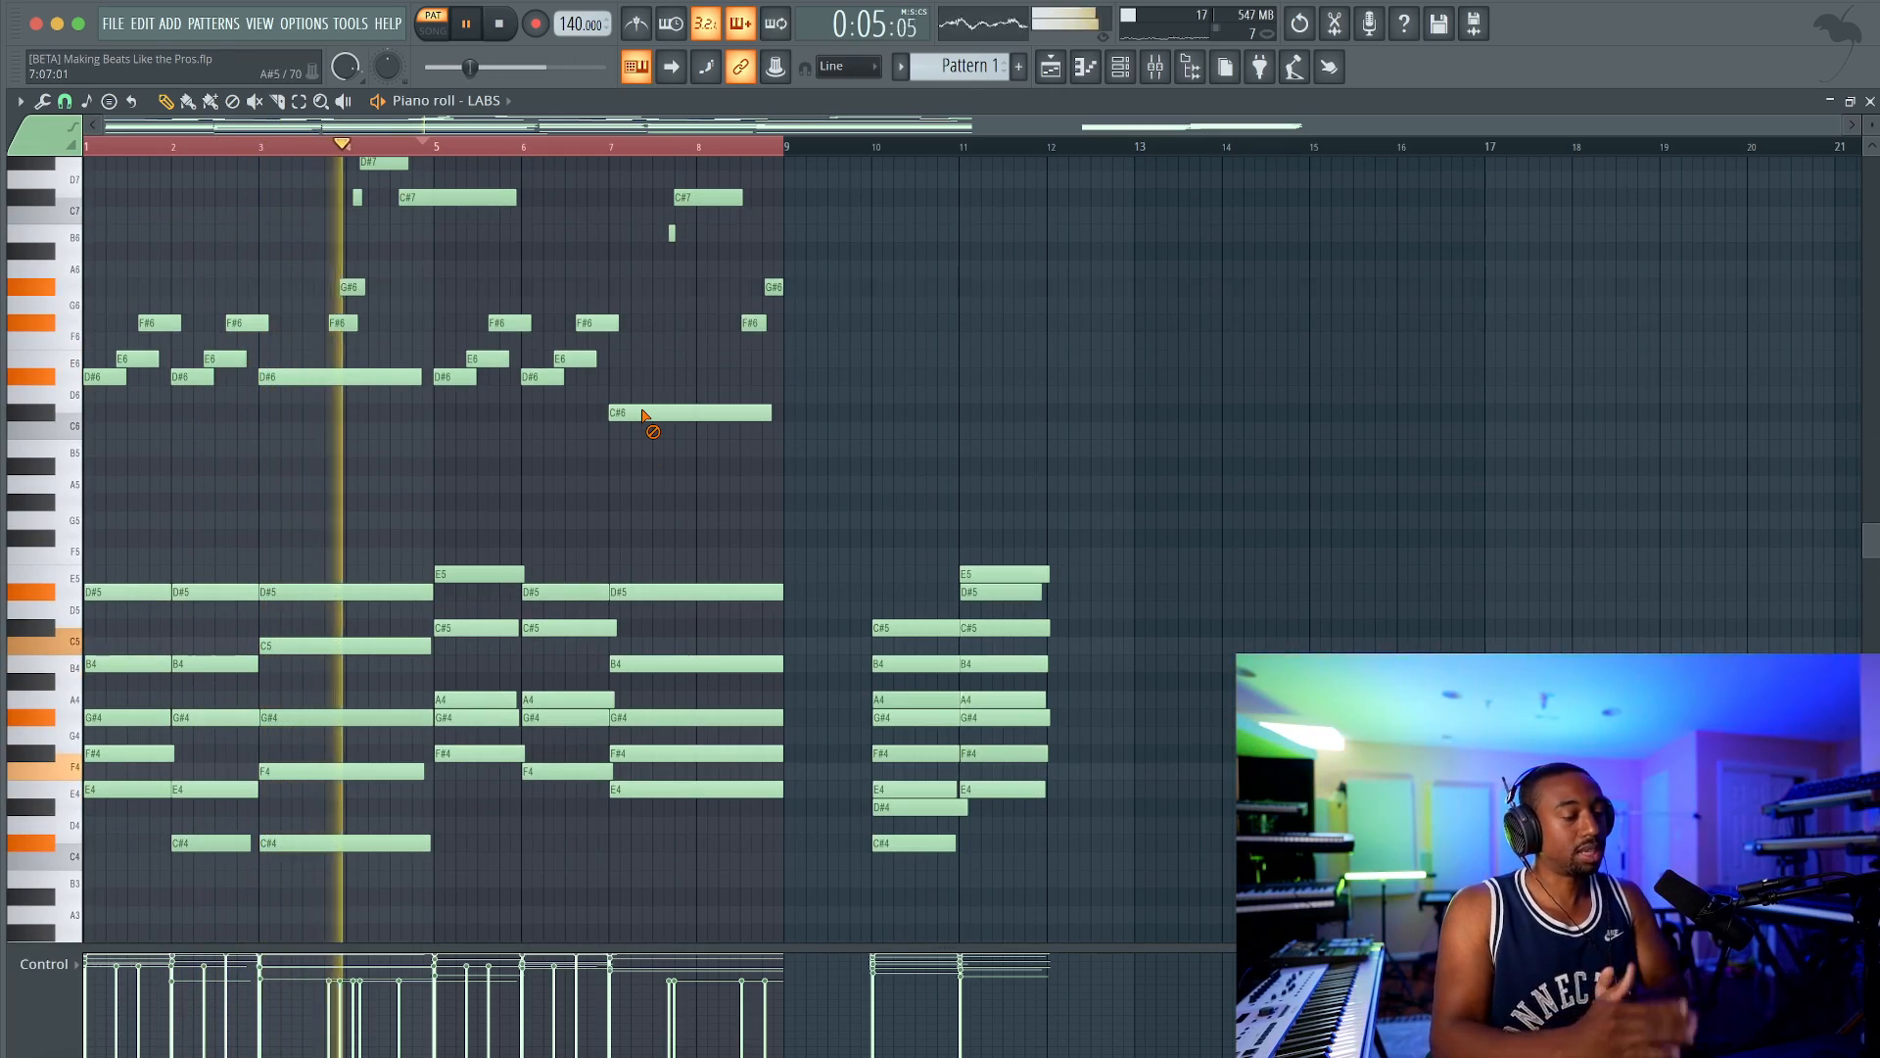
{"action": "scroll", "coordinate": [645, 417], "scroll_direction": "down", "scroll_amount": 5}
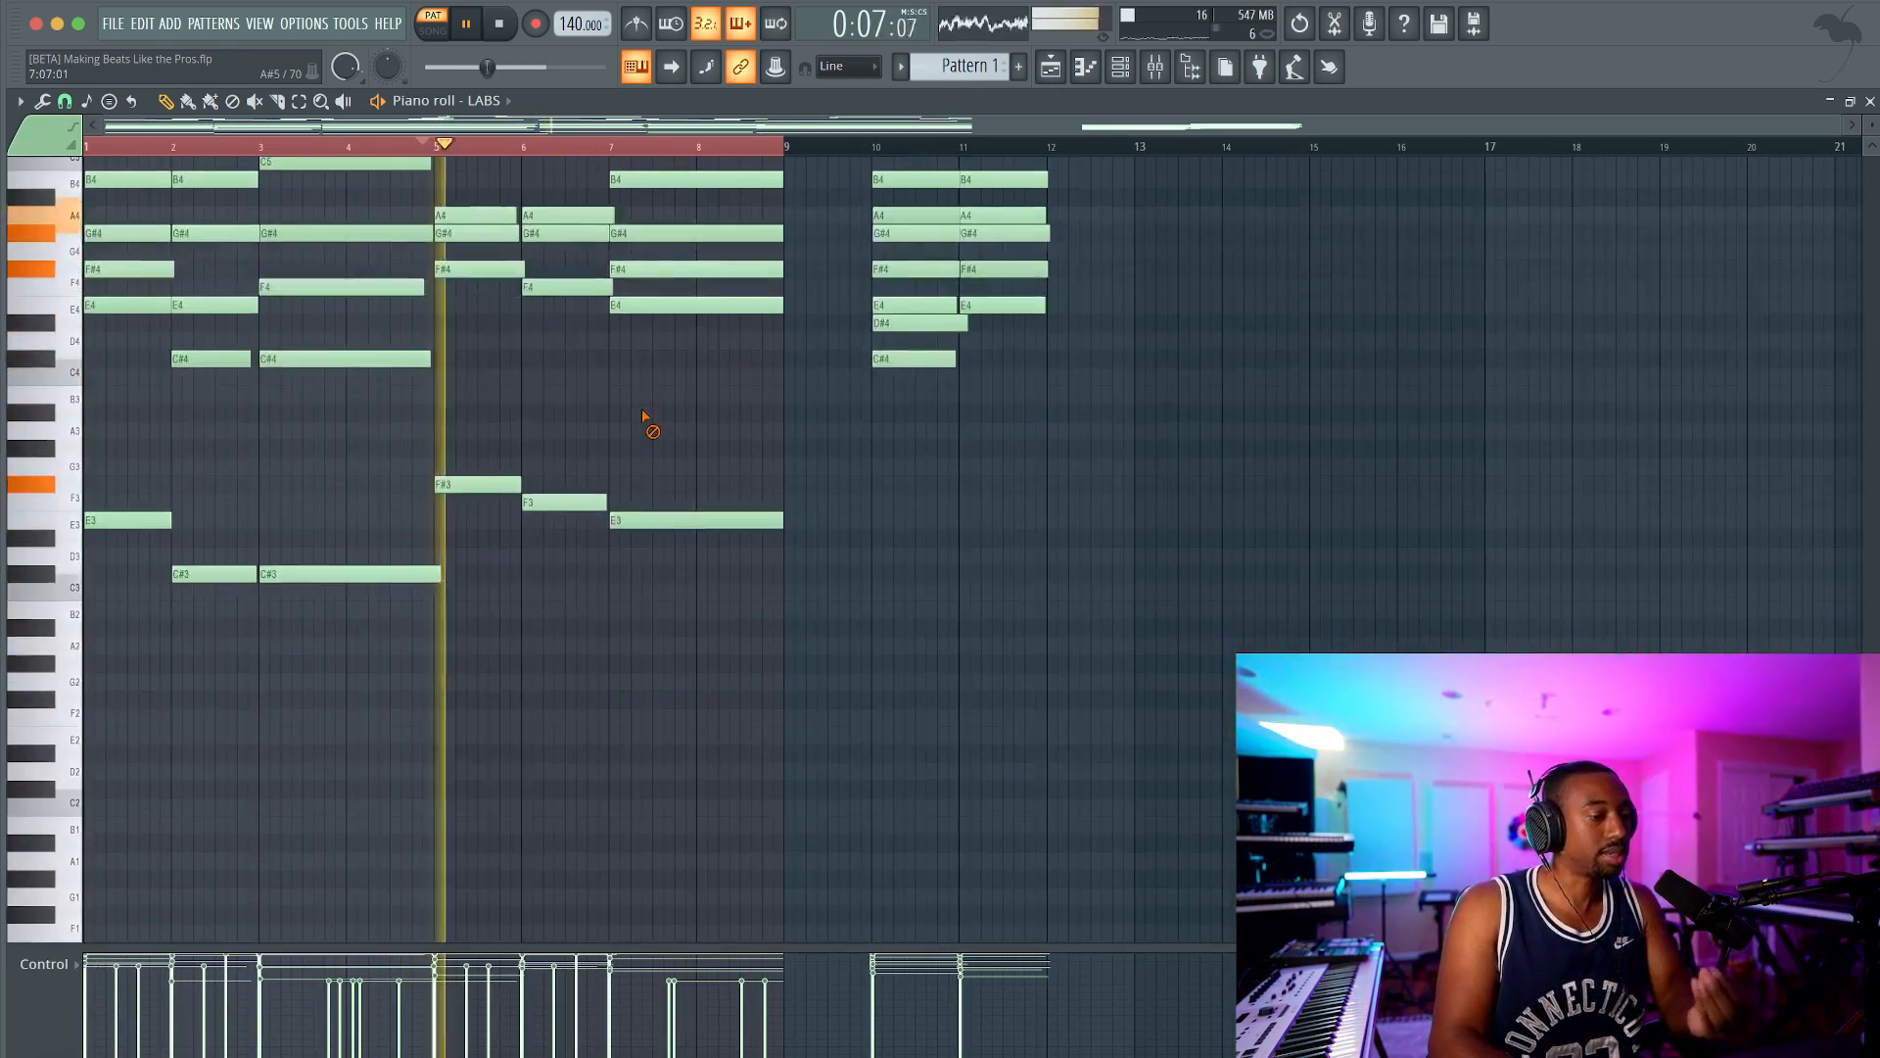
{"action": "scroll", "coordinate": [651, 424], "scroll_direction": "up", "scroll_amount": 3}
{"action": "scroll", "coordinate": [559, 408], "scroll_direction": "up", "scroll_amount": 3}
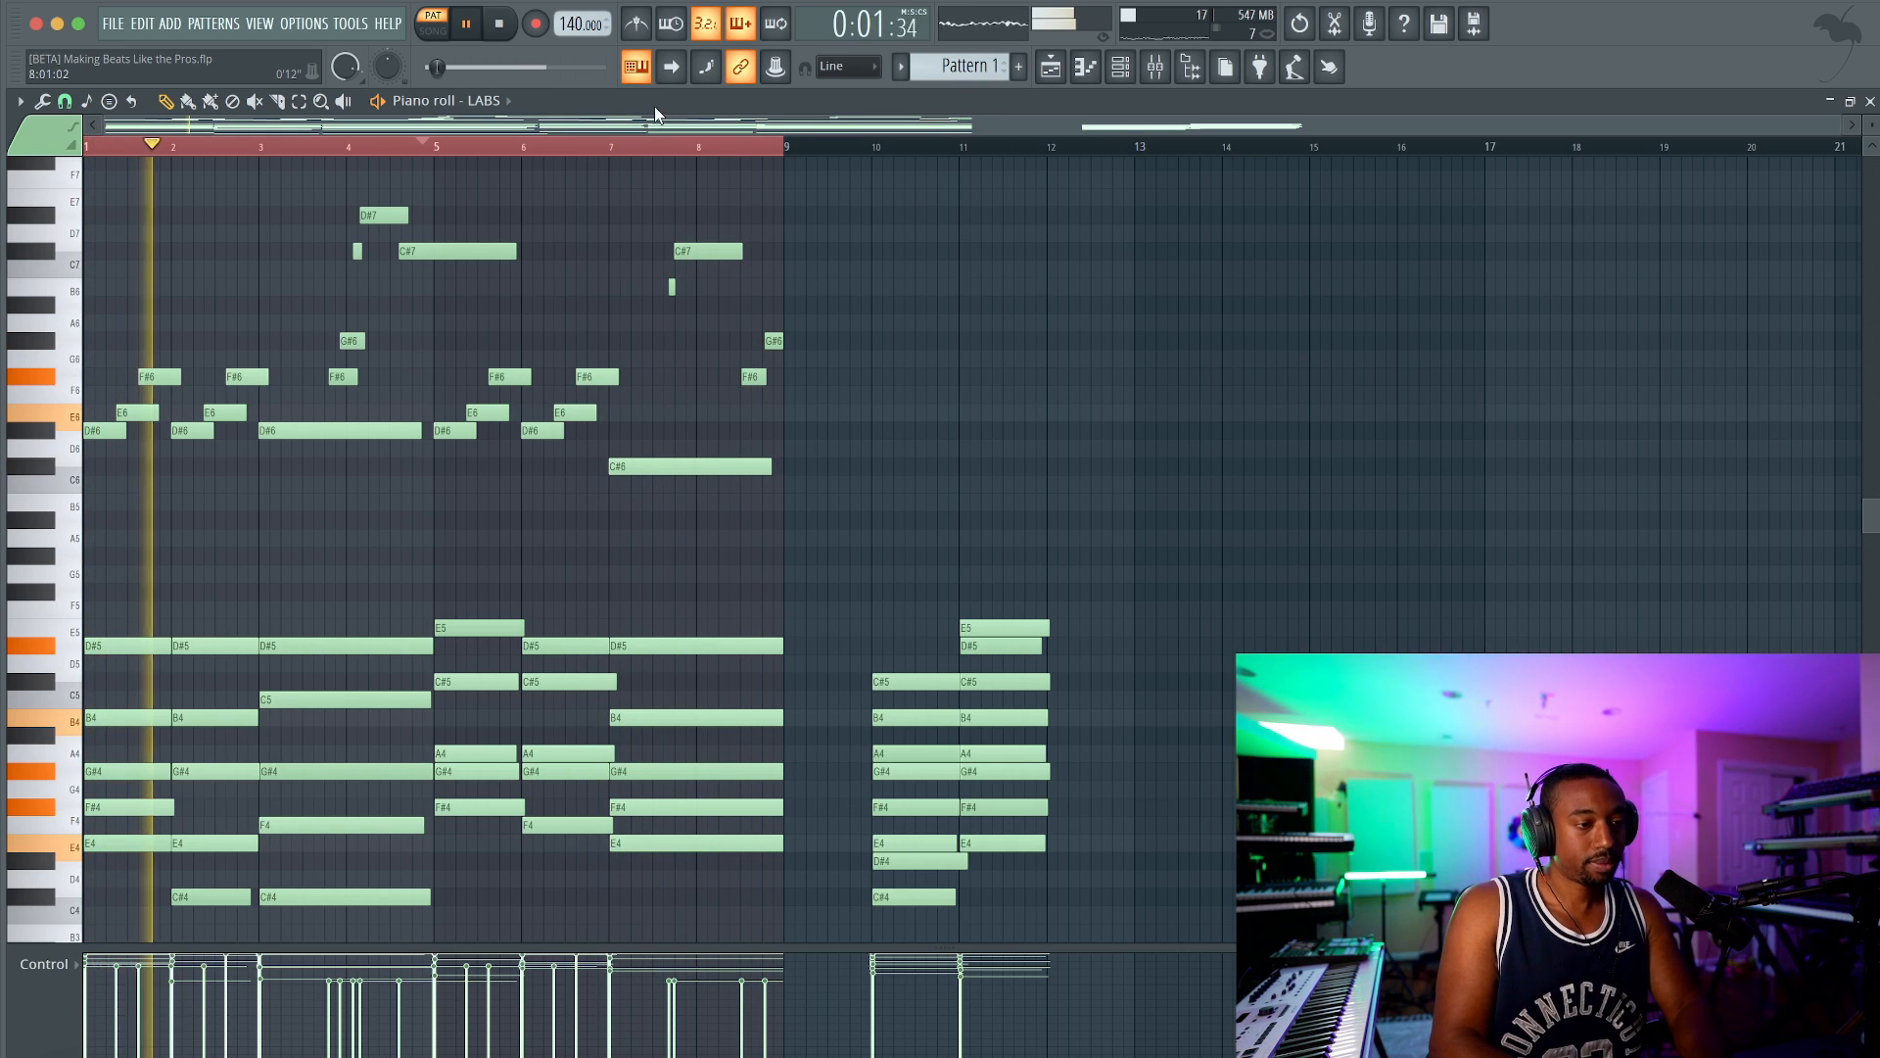
Step: Return the typing keyboard to the Piano layout with root note C and stop playback
{"action": "right_click", "coordinate": [637, 67]}
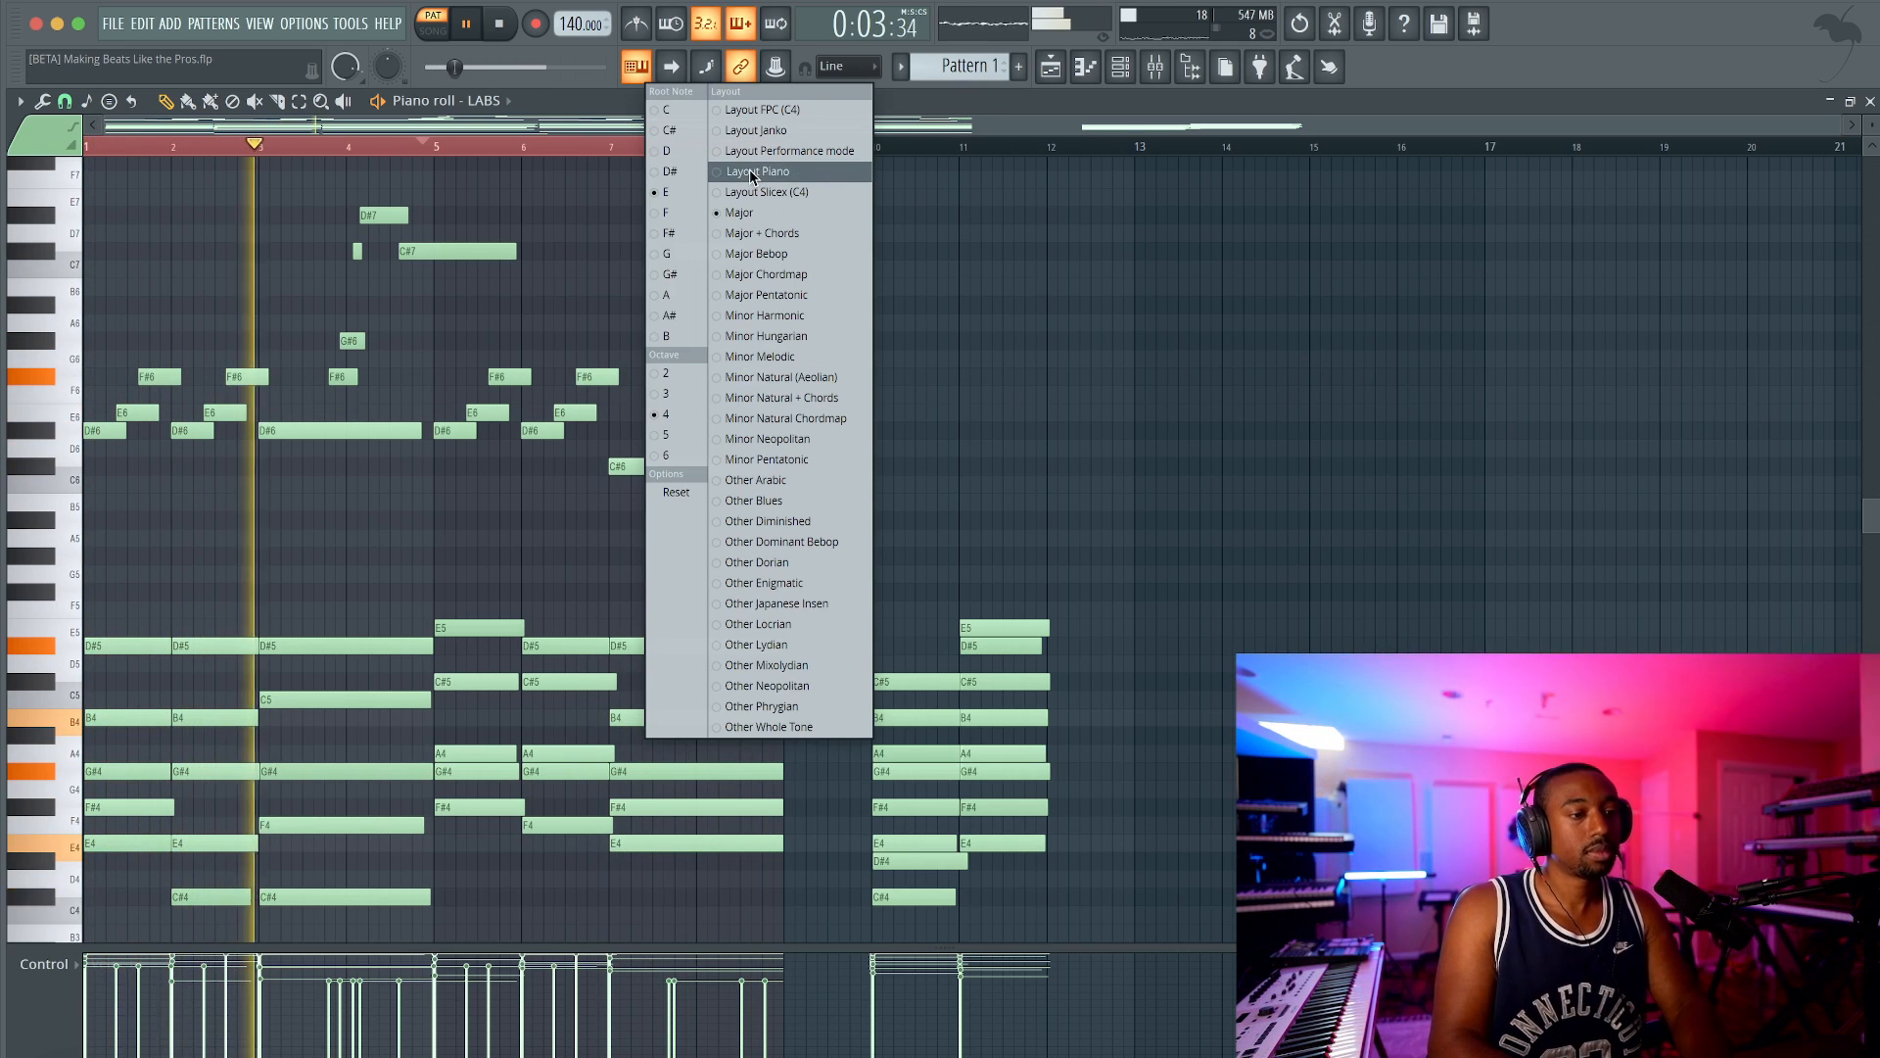
{"action": "left_click", "coordinate": [752, 171]}
{"action": "left_click", "coordinate": [669, 110]}
{"action": "left_click", "coordinate": [945, 272]}
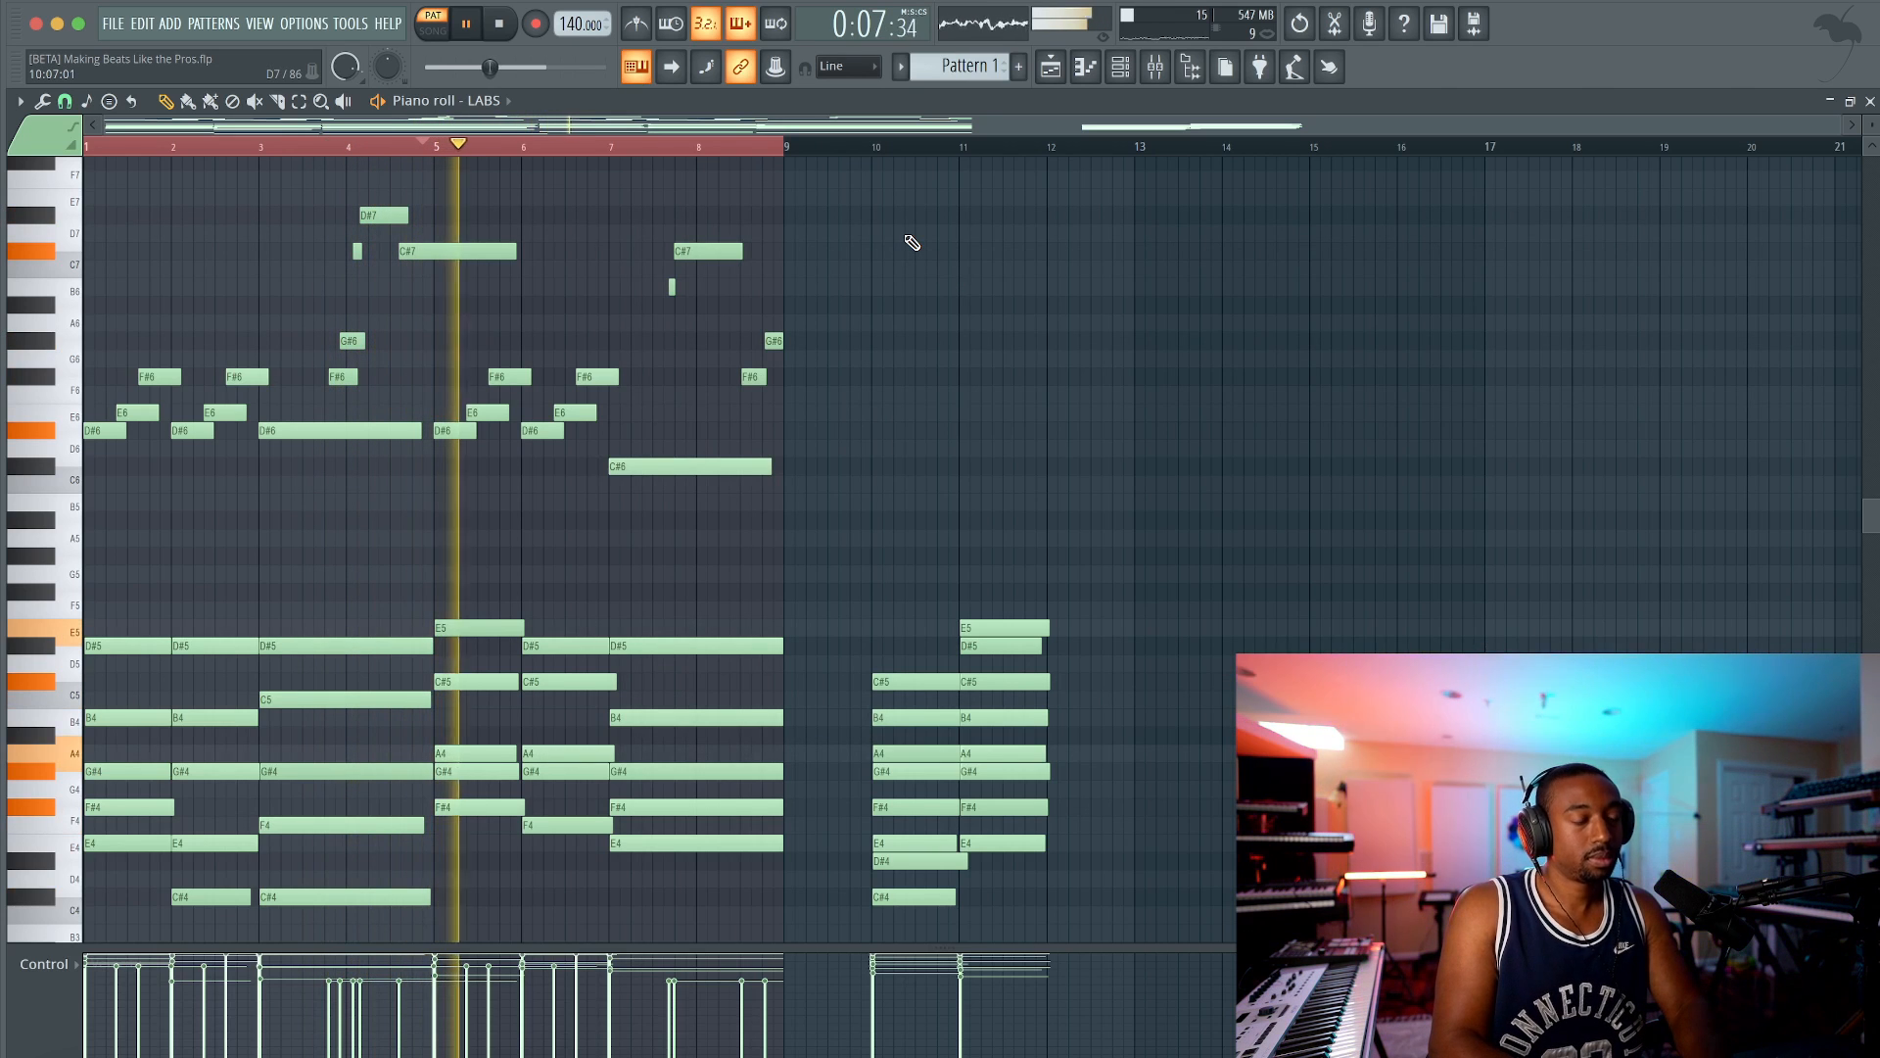
{"action": "key", "text": "space"}
Step: Show the channel rack, route the LABS channel to mixer insert 8, and select Insert 10 in the mixer
{"action": "left_click", "coordinate": [1119, 73]}
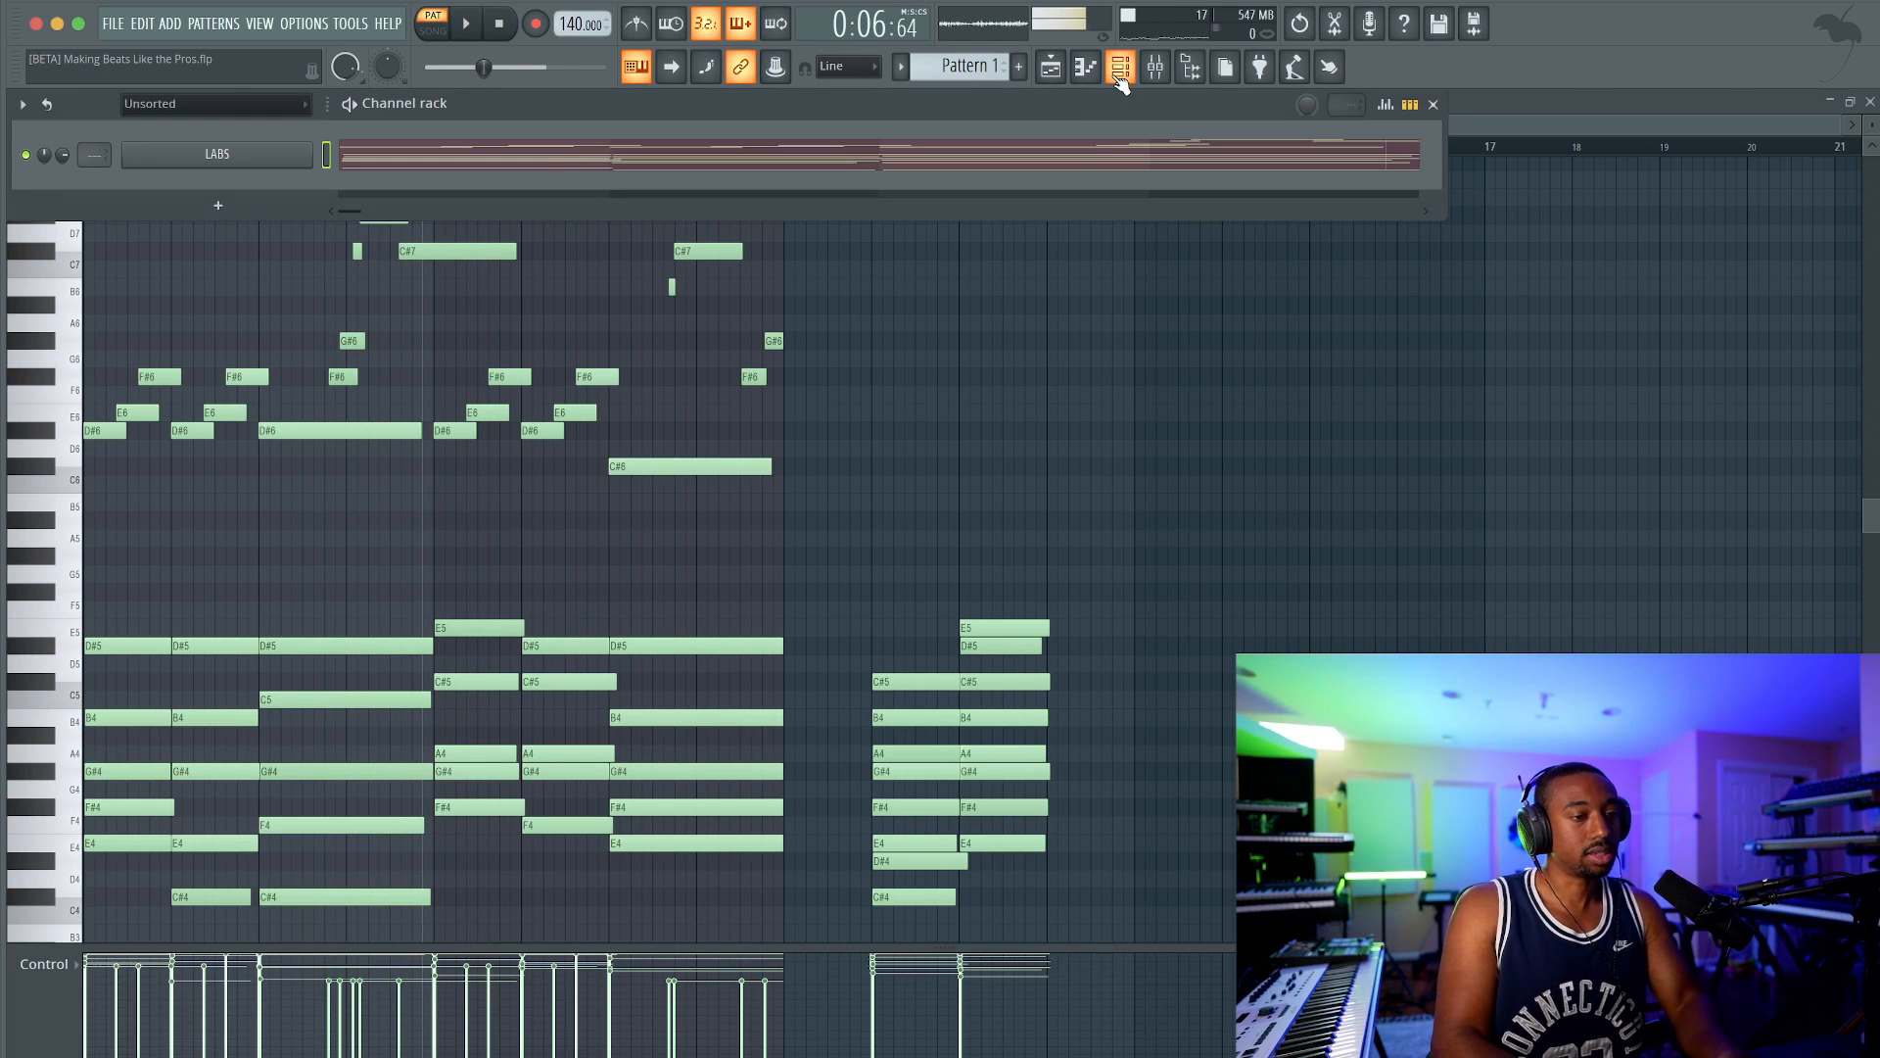
{"action": "key", "text": "ctrl+l"}
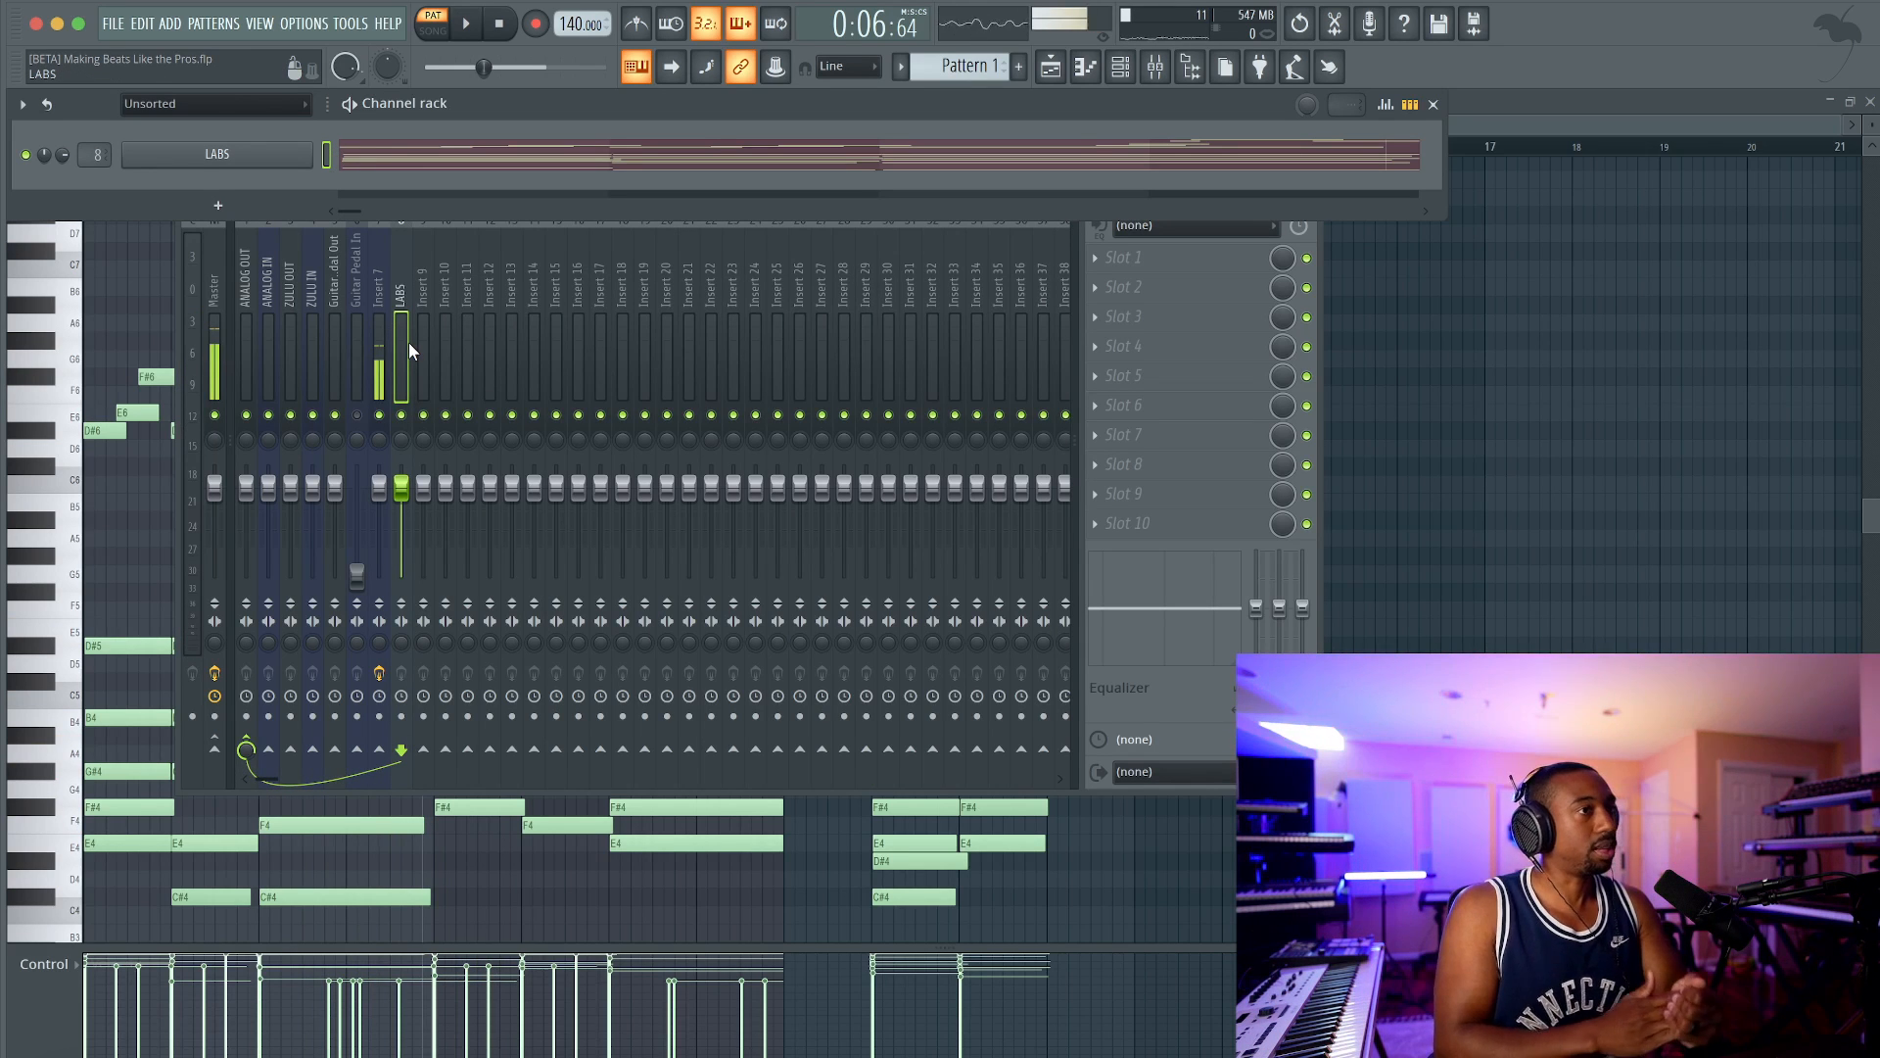
{"action": "left_click", "coordinate": [431, 364]}
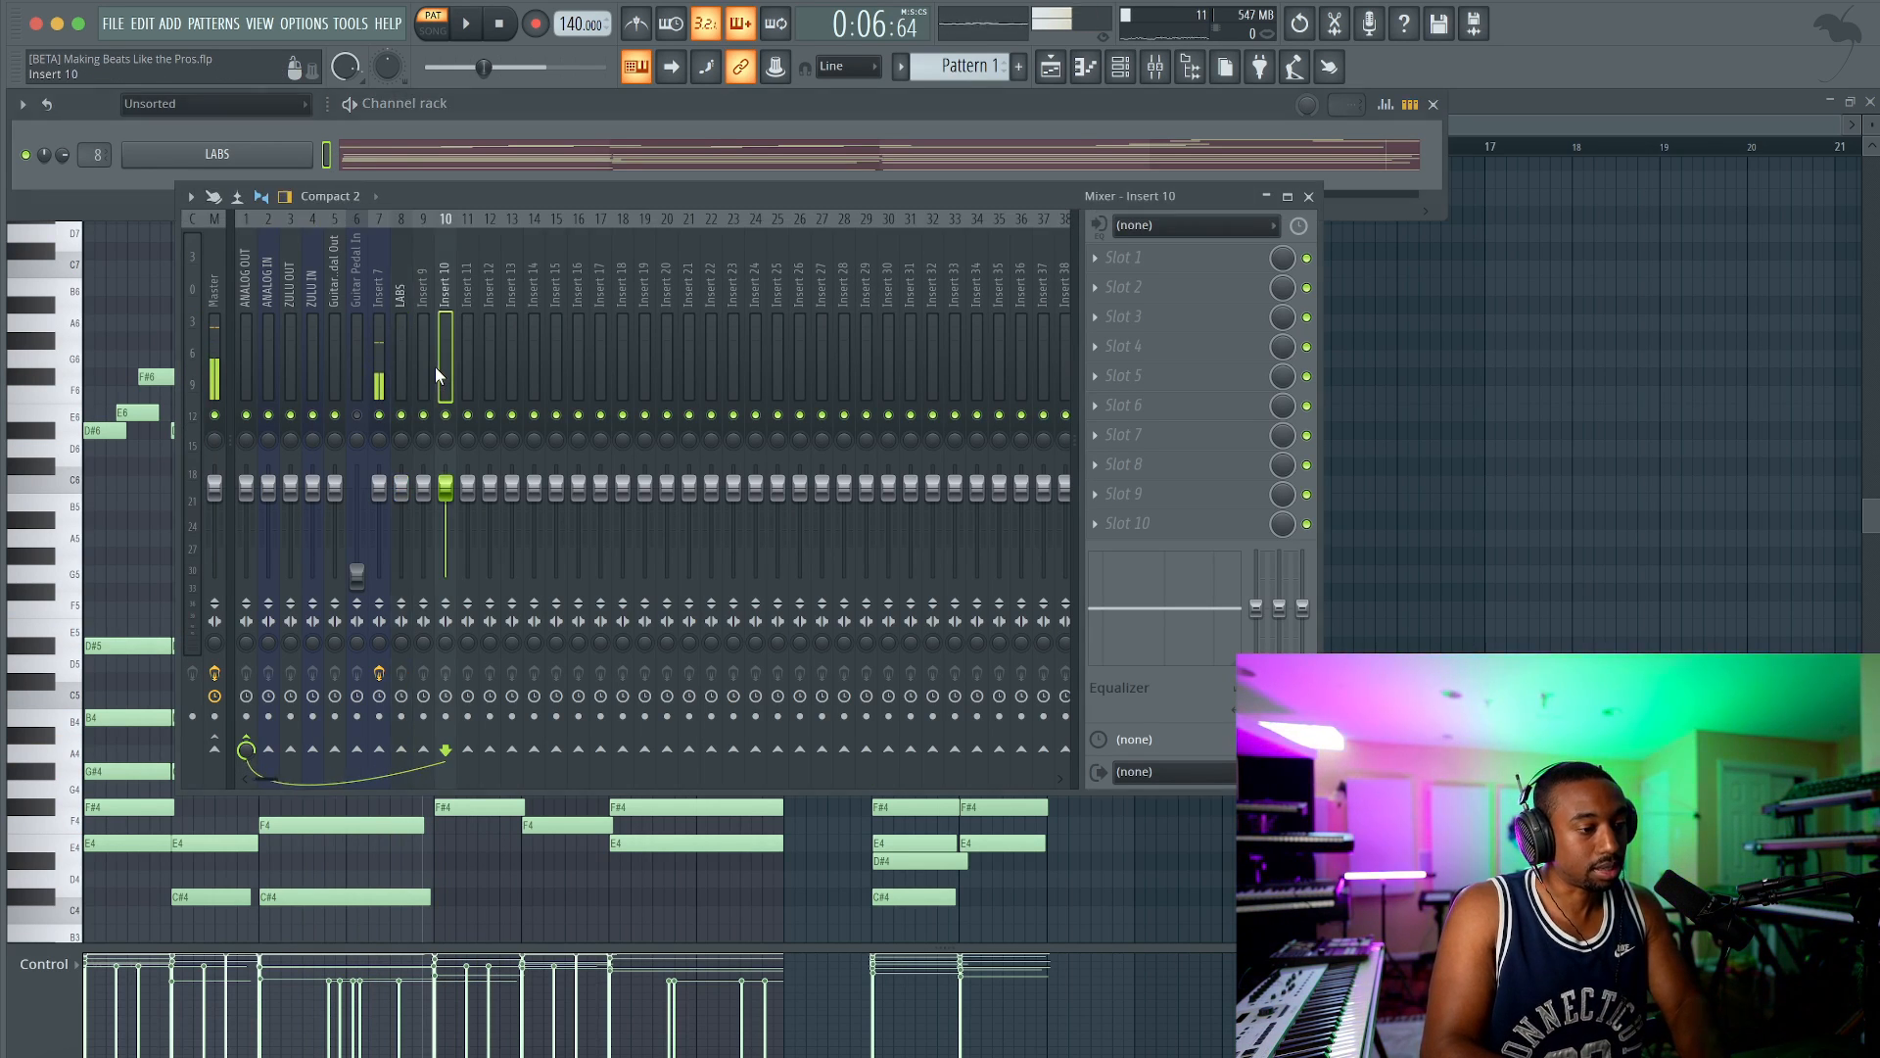
Step: Rename mixer insert 9 as REVERB
{"action": "key", "text": "F2"}
{"action": "type", "text": "REVERB"}
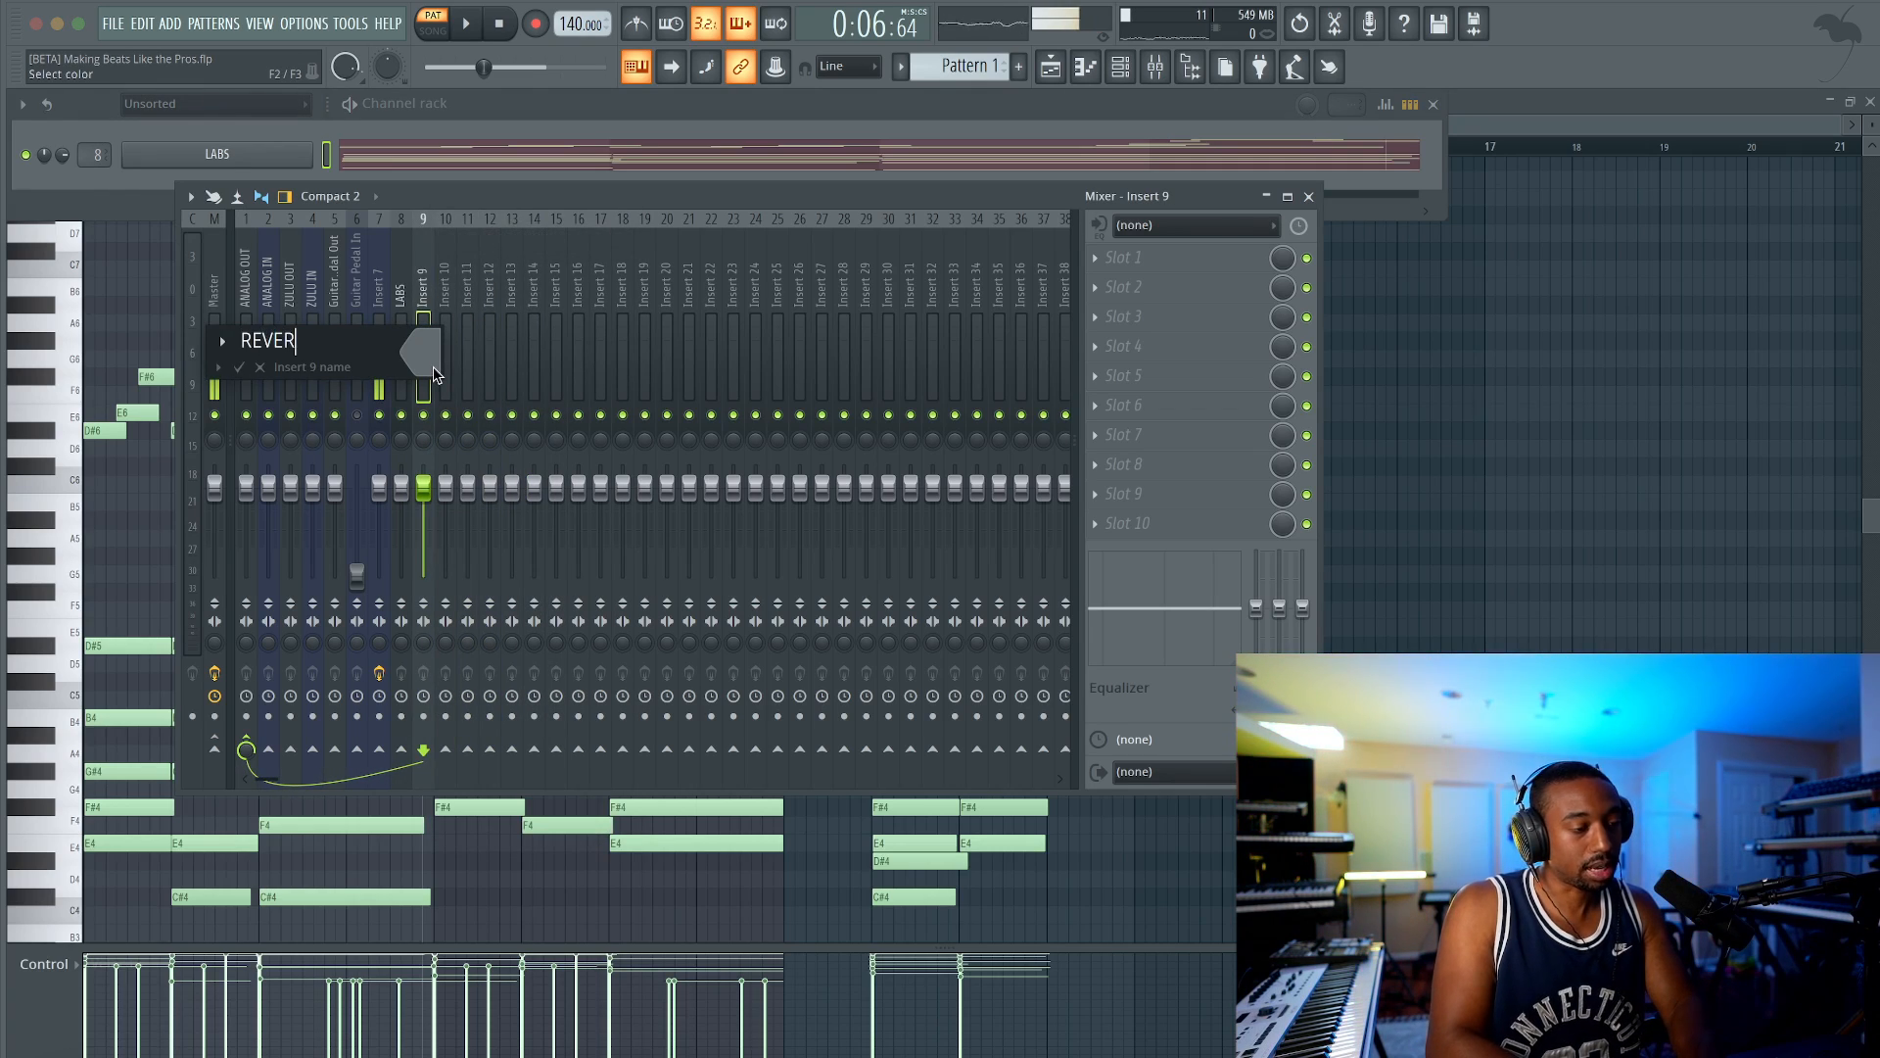
{"action": "key", "text": "Return"}
Step: Load Fruity Reeverb 2 in the first effect slot of the REVERB track and set its wet level to 100%
{"action": "left_click", "coordinate": [1143, 283]}
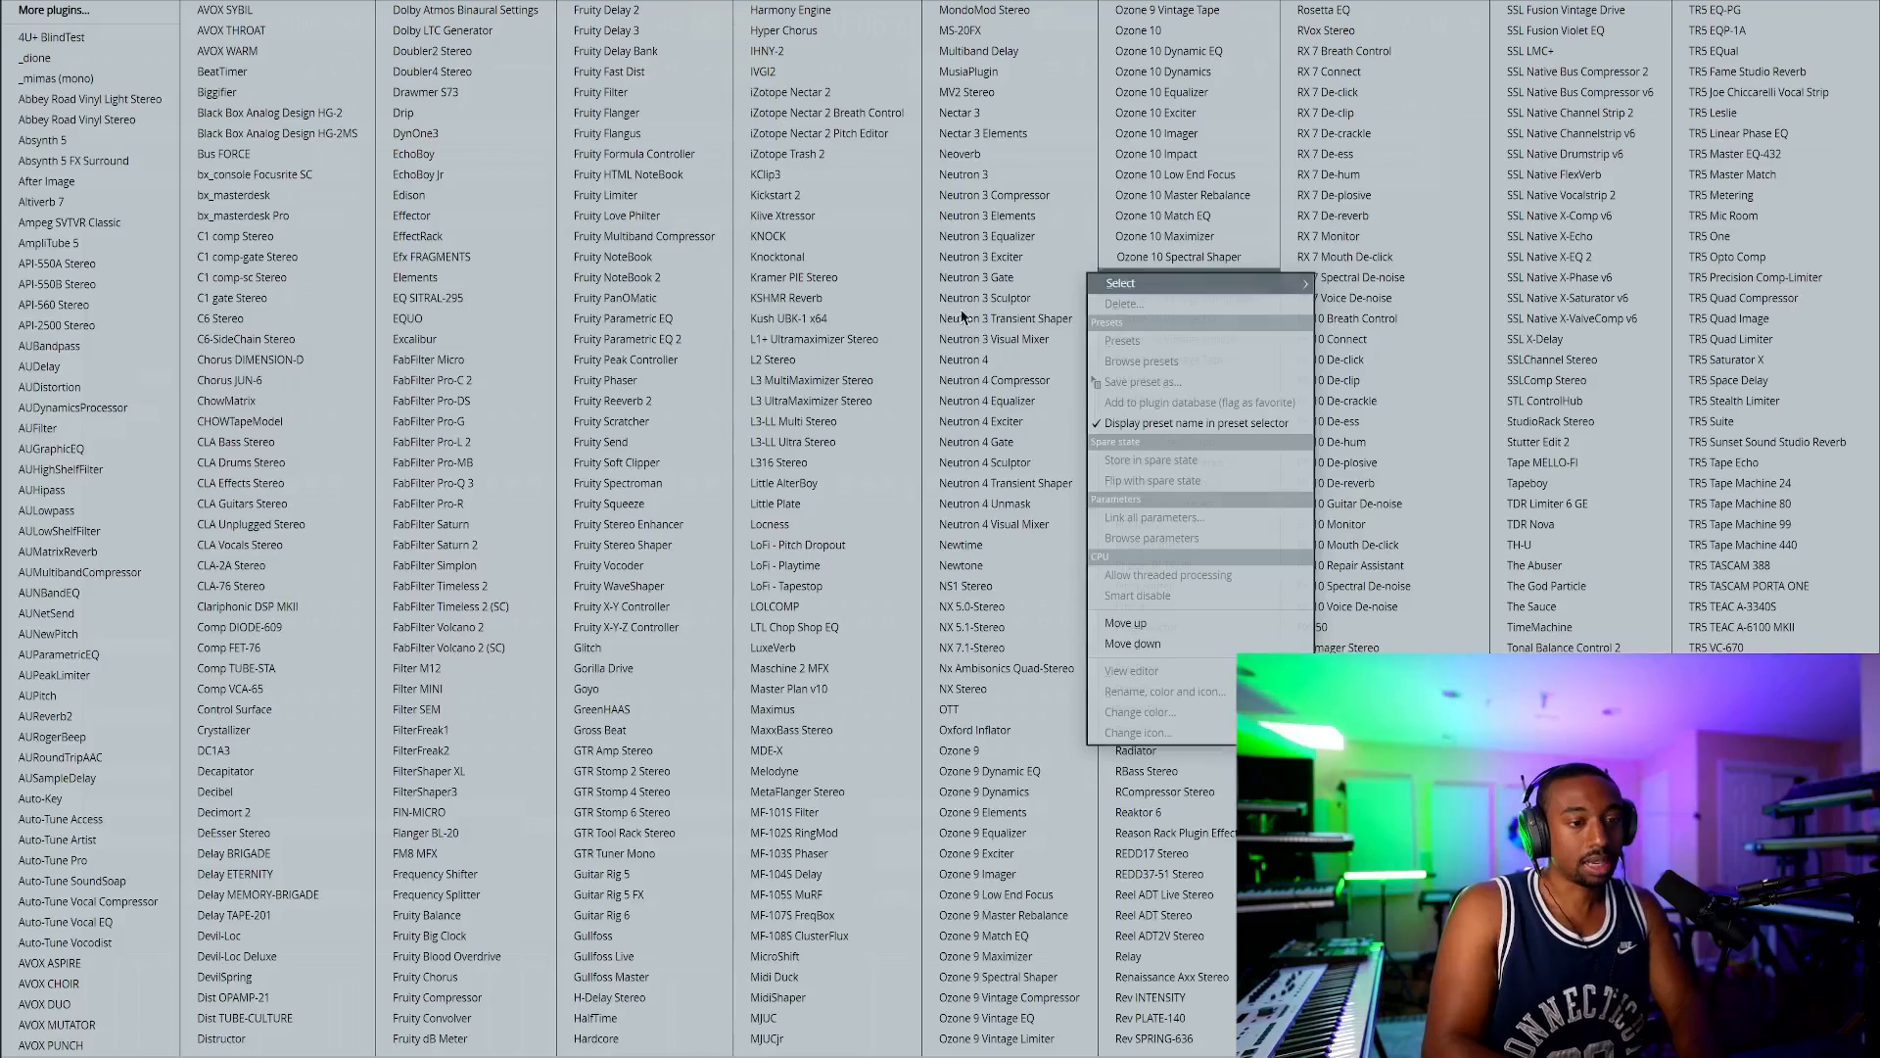
{"action": "left_click", "coordinate": [688, 402]}
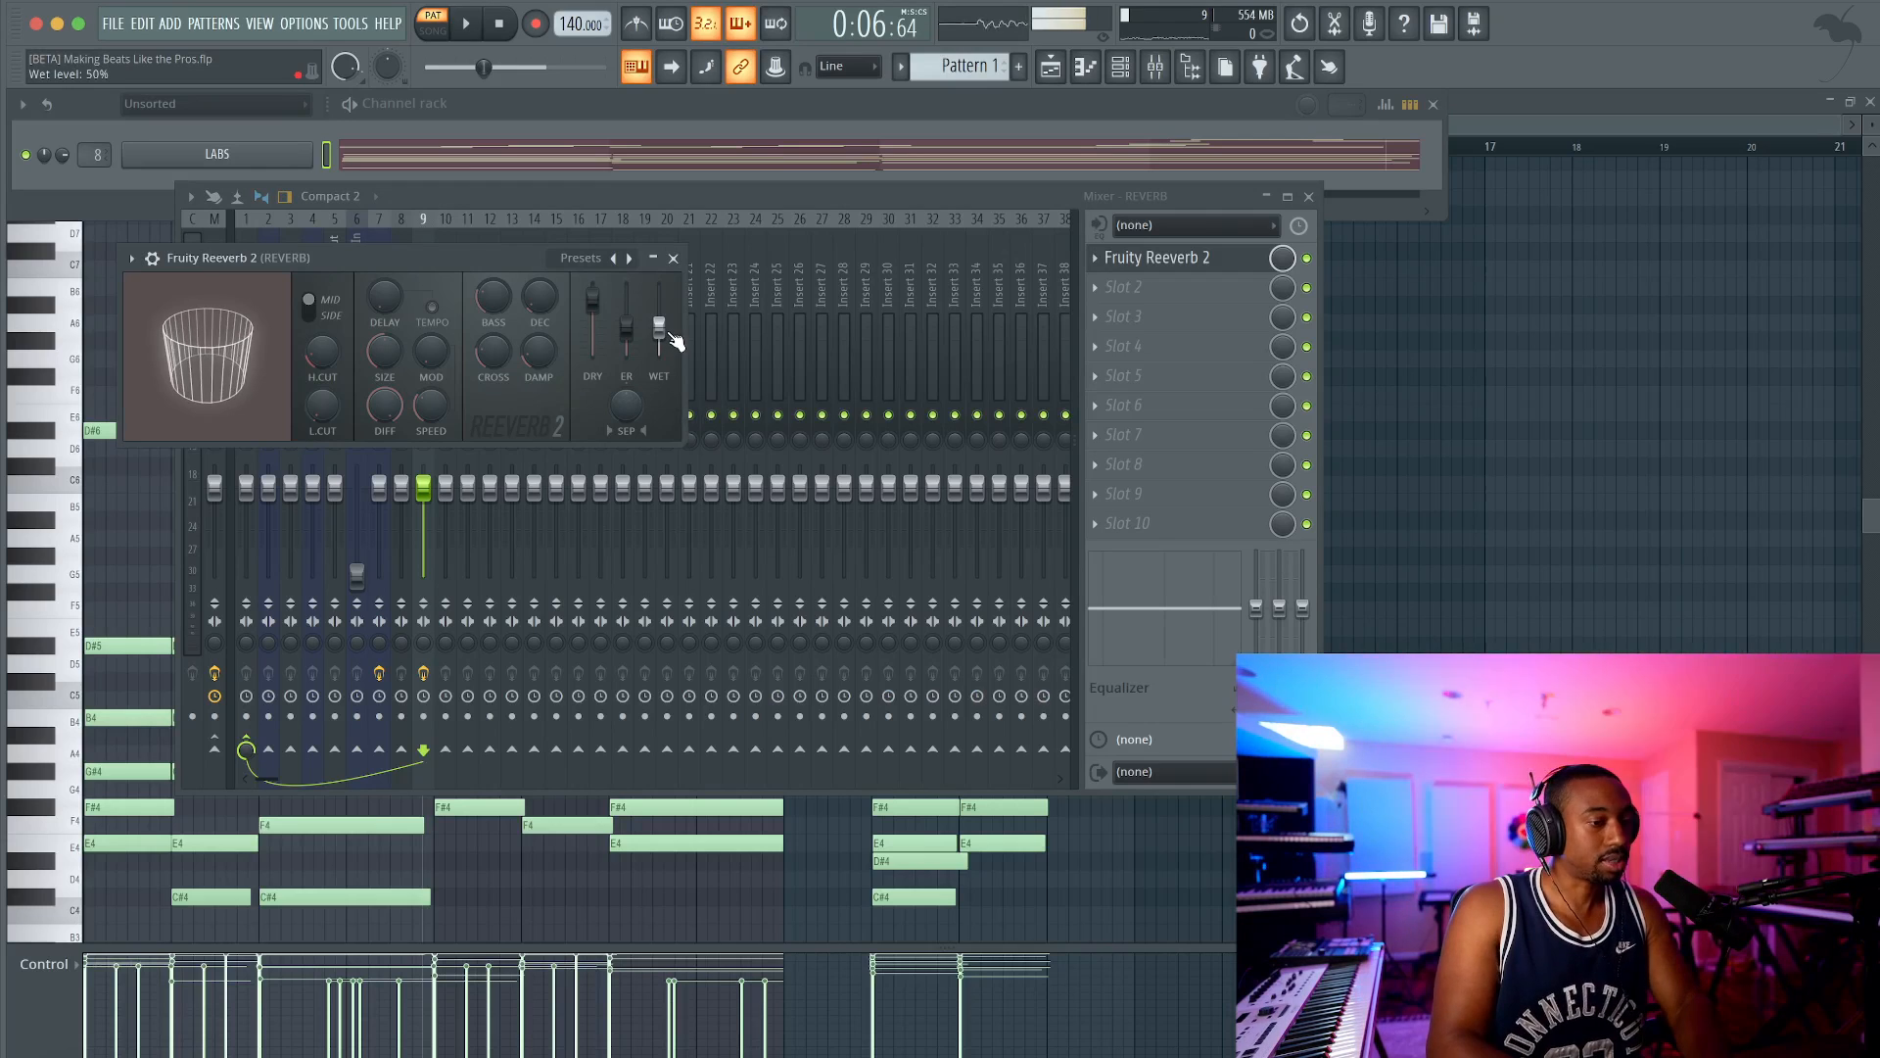
{"action": "right_click", "coordinate": [667, 331]}
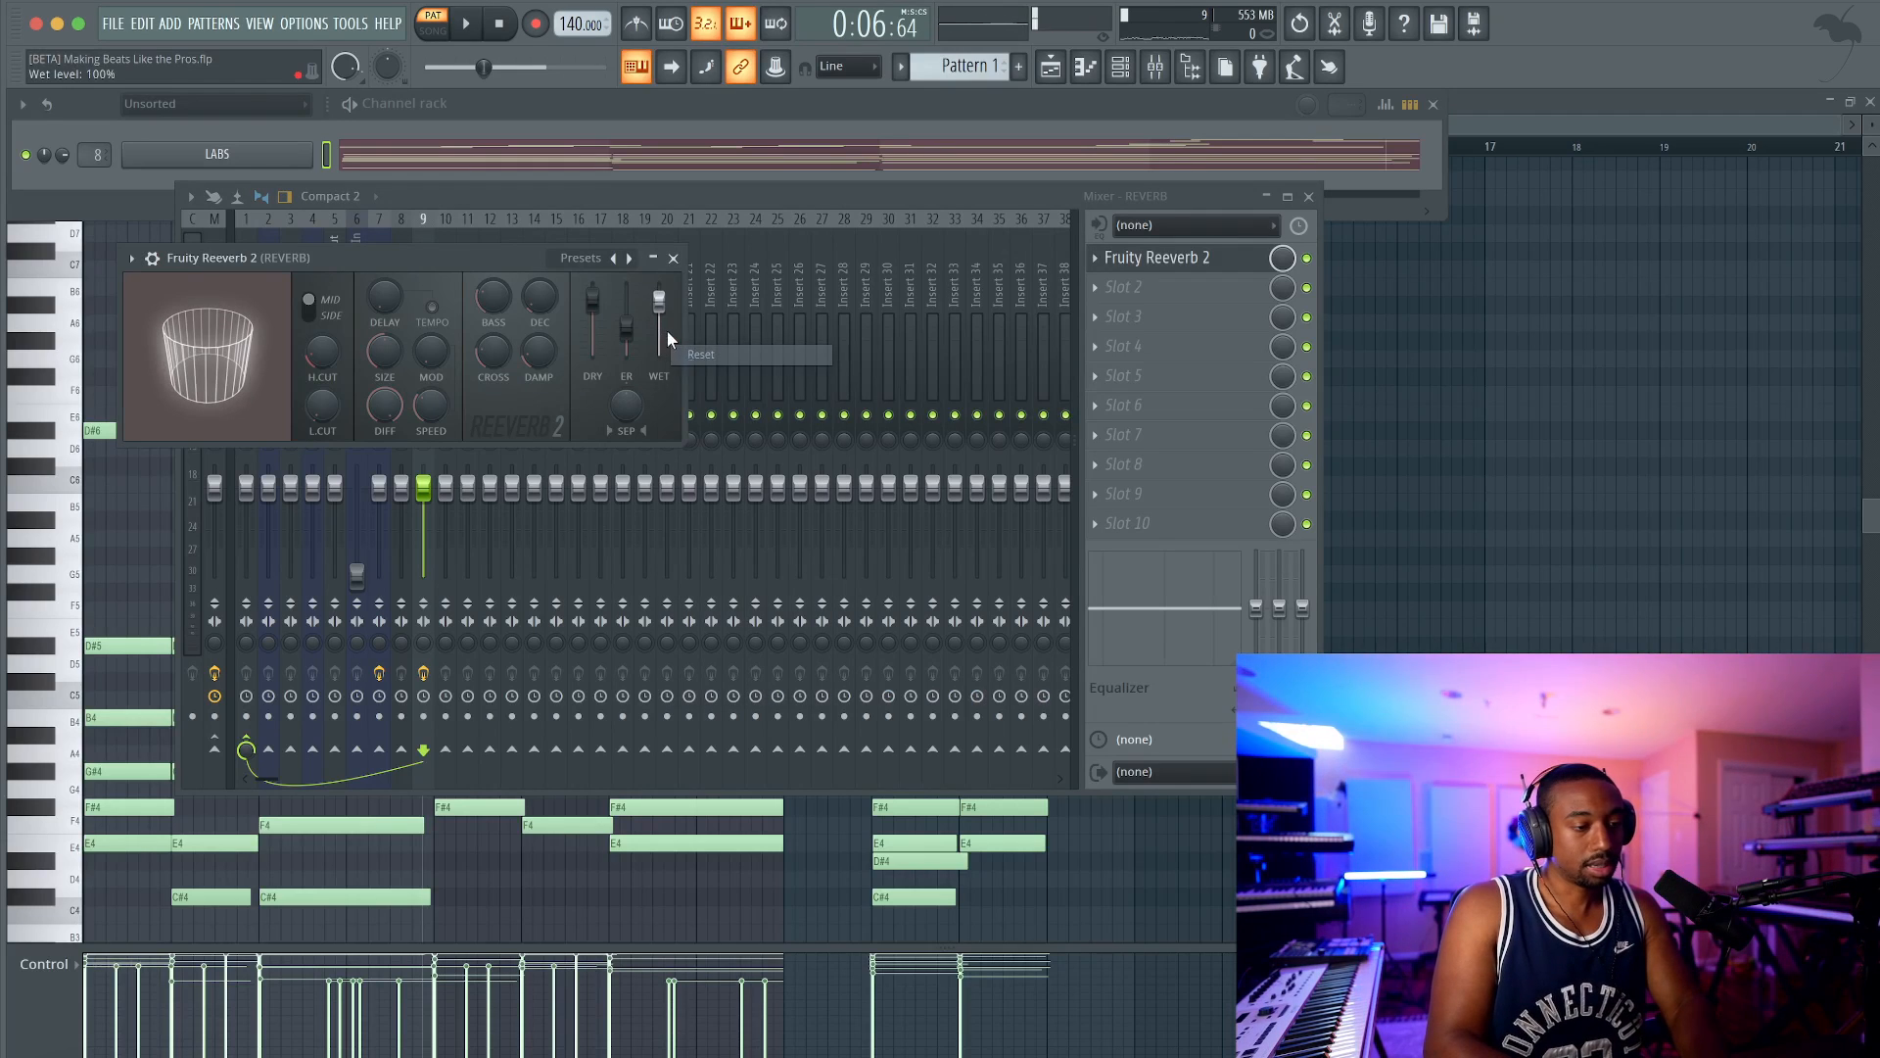
{"action": "left_click", "coordinate": [673, 258]}
Step: Send the LABS mixer track to the REVERB track at a send level of about 57%
{"action": "left_click", "coordinate": [382, 304]}
{"action": "left_click", "coordinate": [401, 307]}
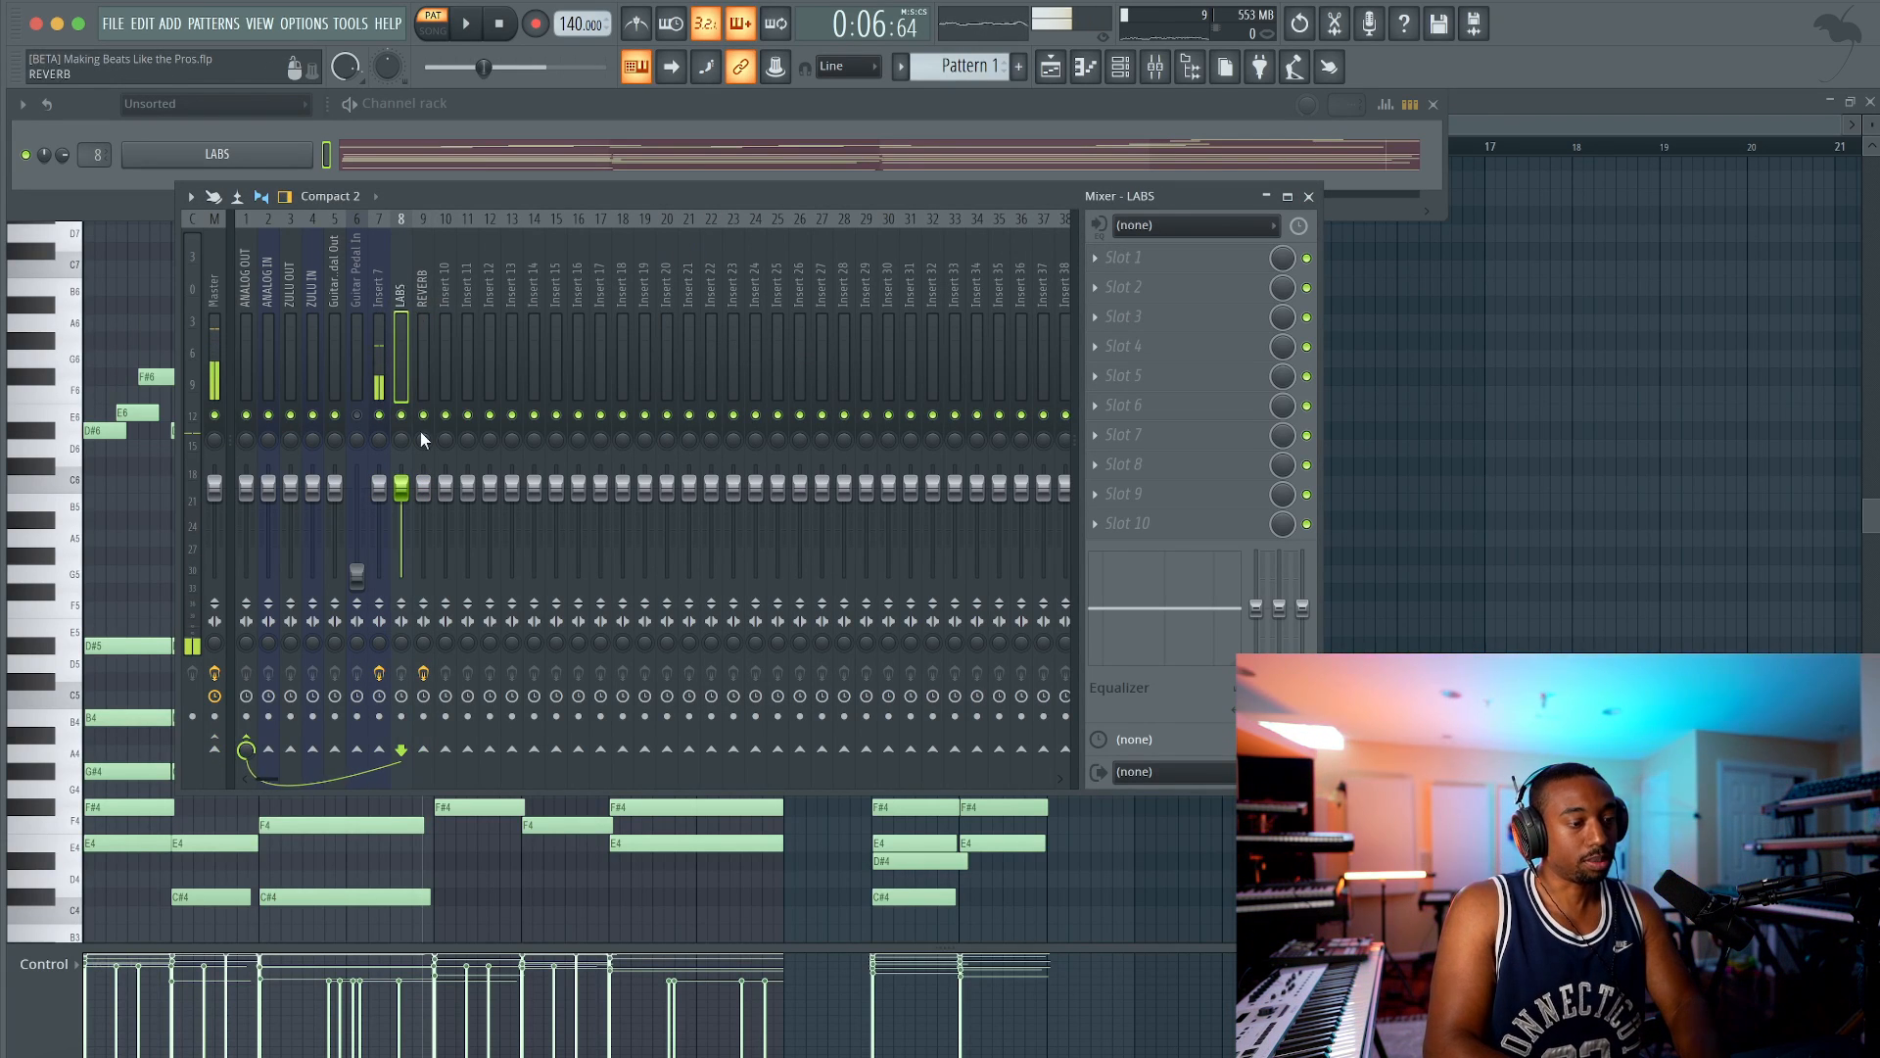
{"action": "mouse_move", "coordinate": [450, 748]}
{"action": "left_mouse_down"}
{"action": "mouse_move", "coordinate": [450, 779]}
{"action": "mouse_move", "coordinate": [449, 748]}
{"action": "left_mouse_up"}
{"action": "key", "text": "space"}
{"action": "key", "text": "space"}
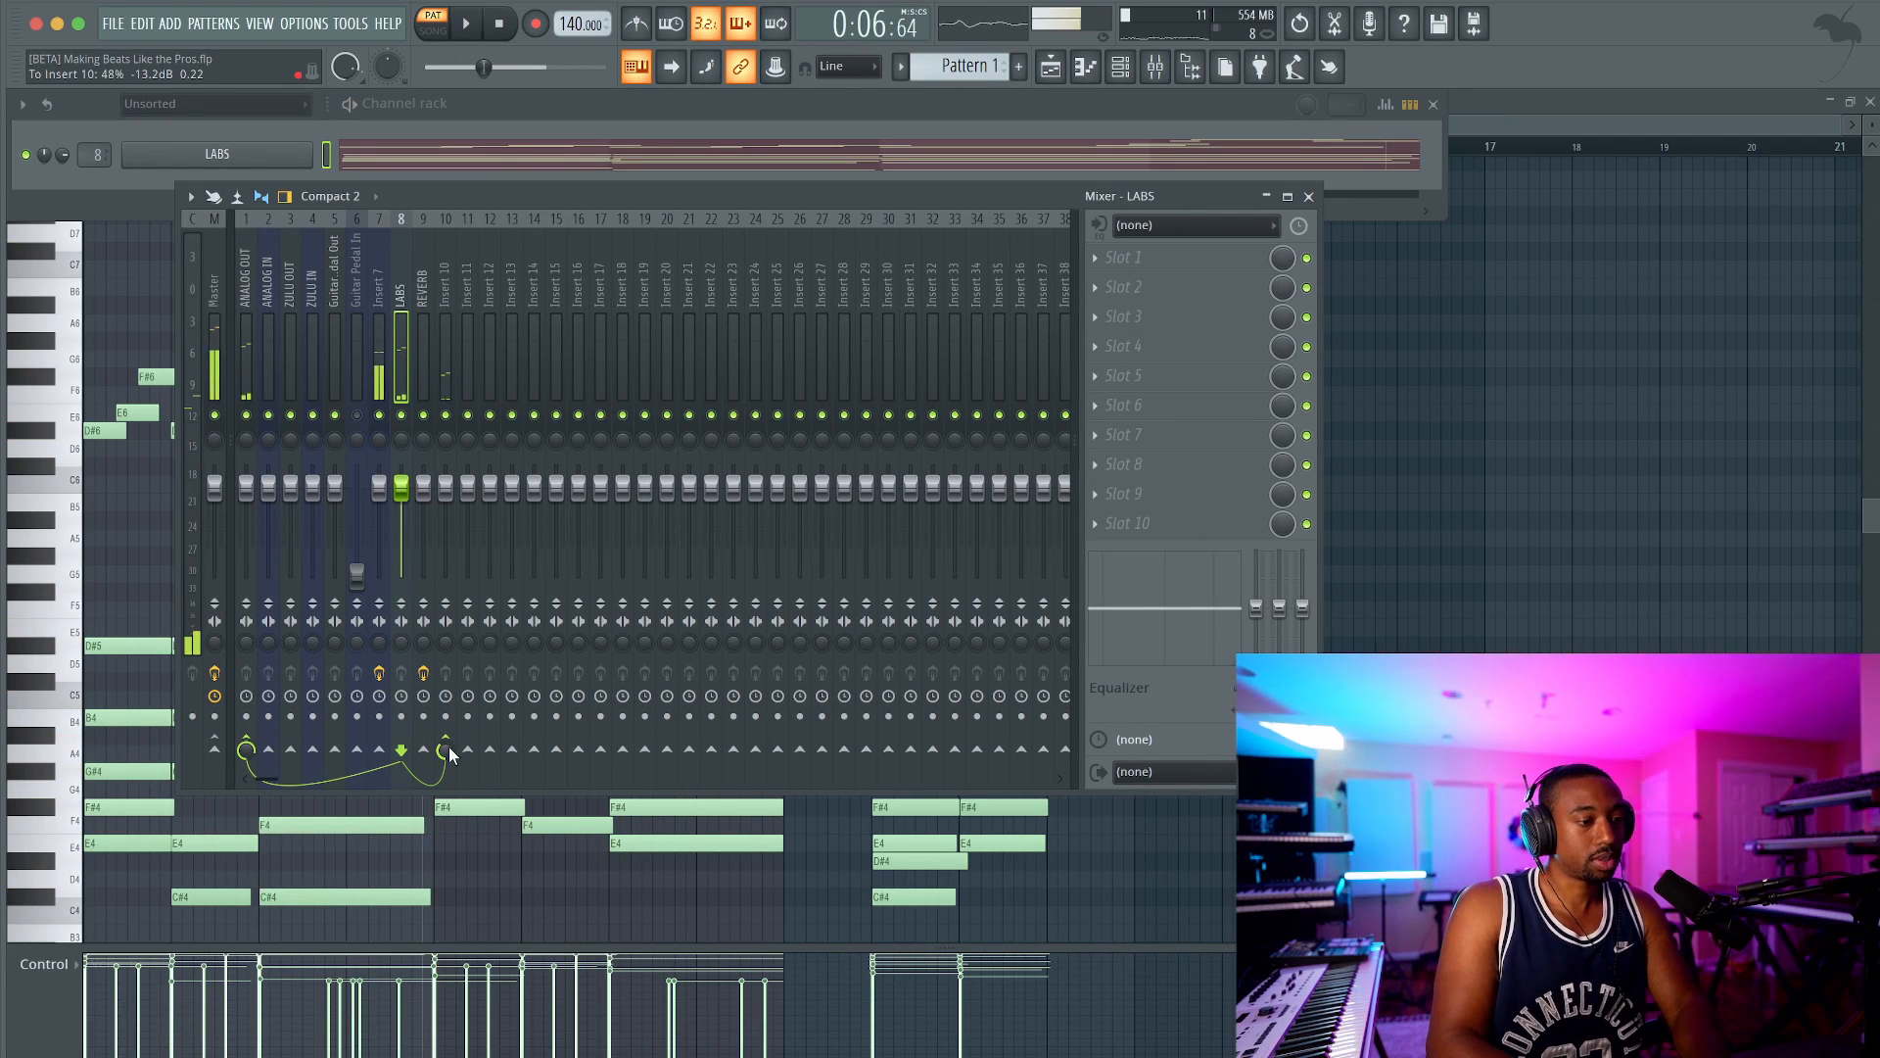
{"action": "left_click", "coordinate": [429, 750]}
{"action": "left_click_drag", "start_coordinate": [429, 750], "coordinate": [429, 782]}
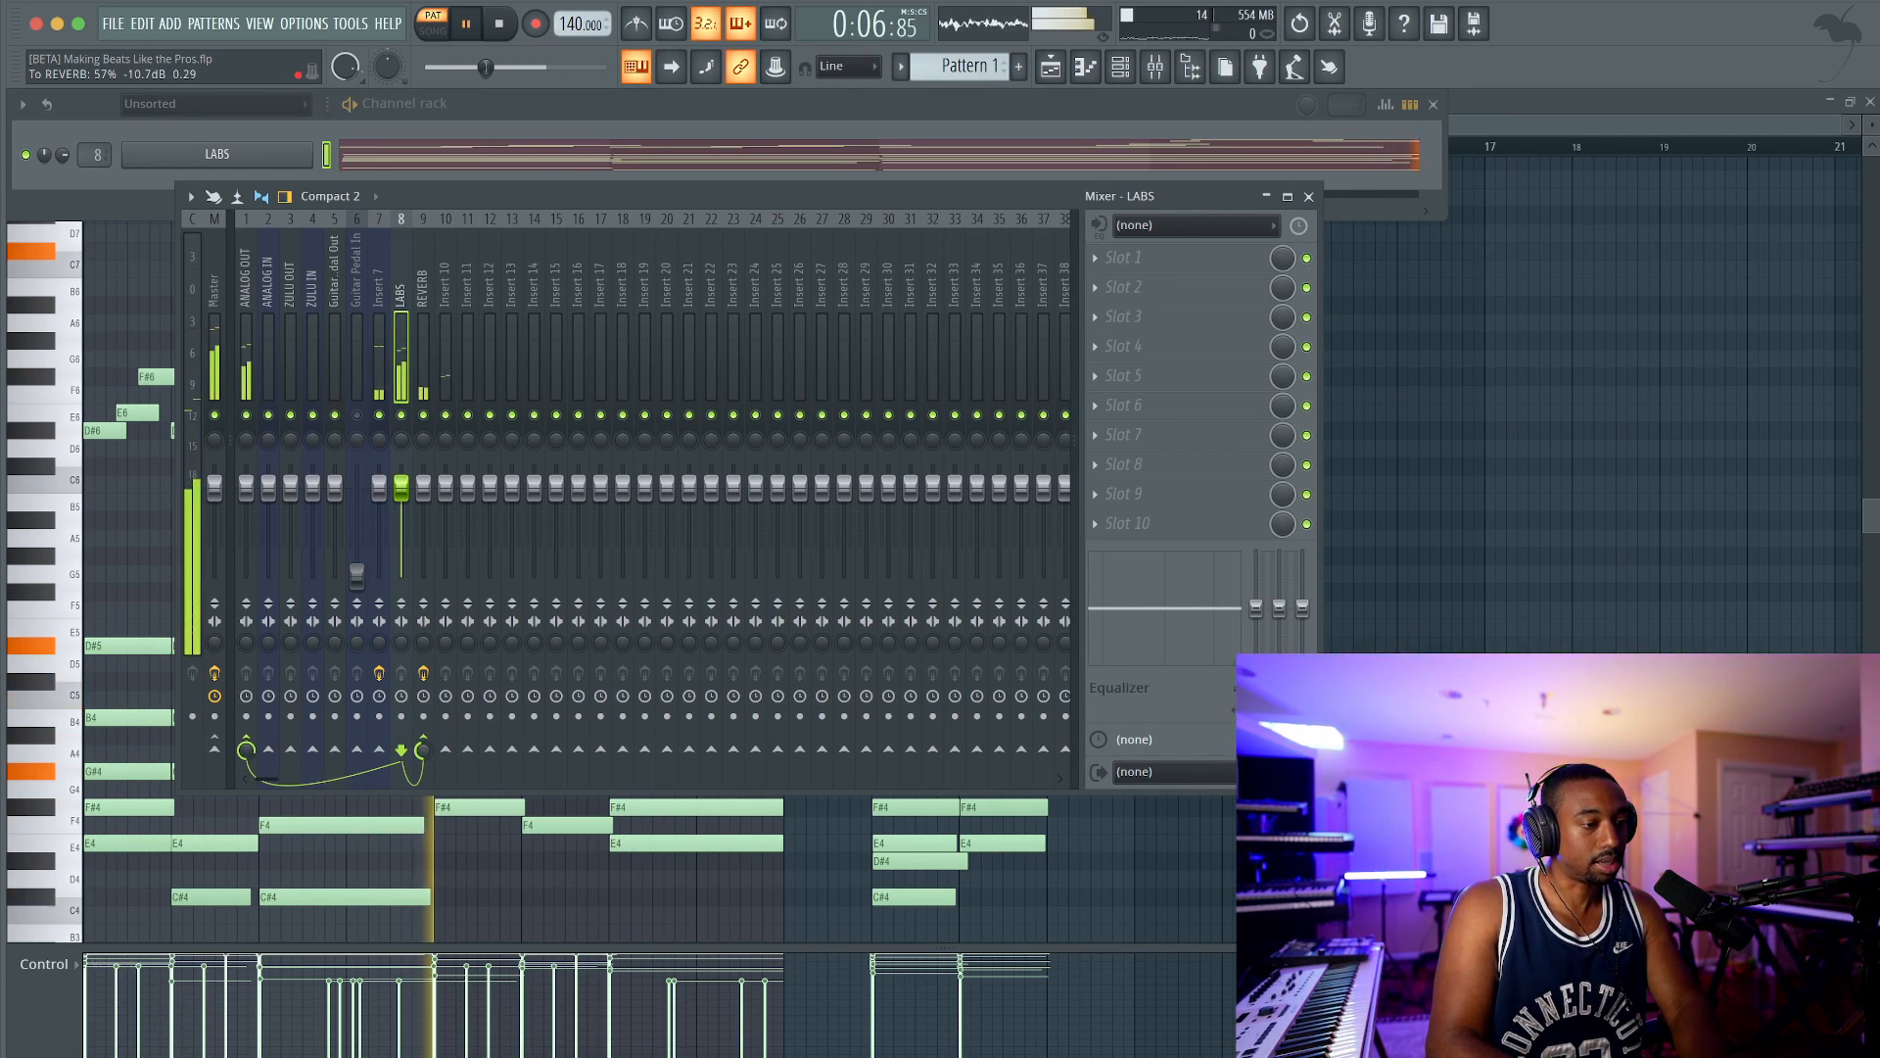
Step: Reopen Fruity Reeverb 2 on the REVERB track and lower its dry level and stereo separation
{"action": "left_click", "coordinate": [423, 387]}
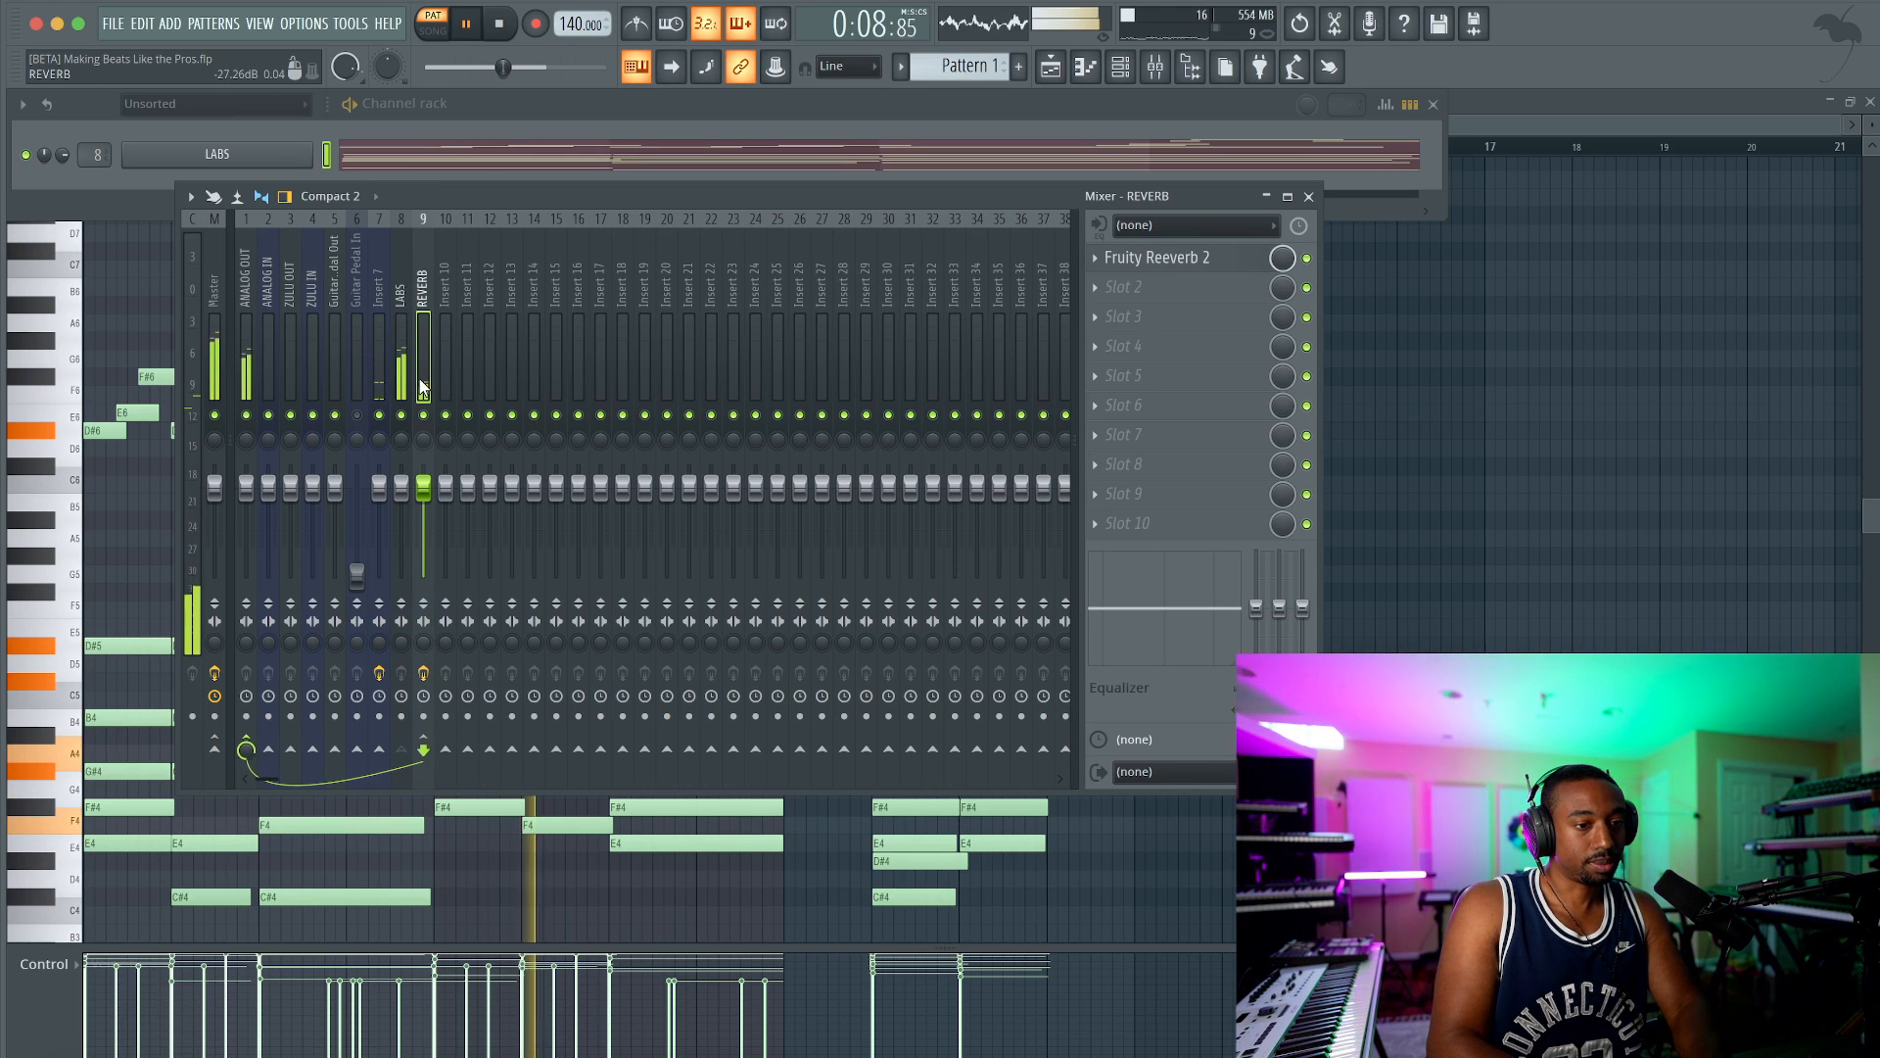
{"action": "left_click", "coordinate": [402, 384]}
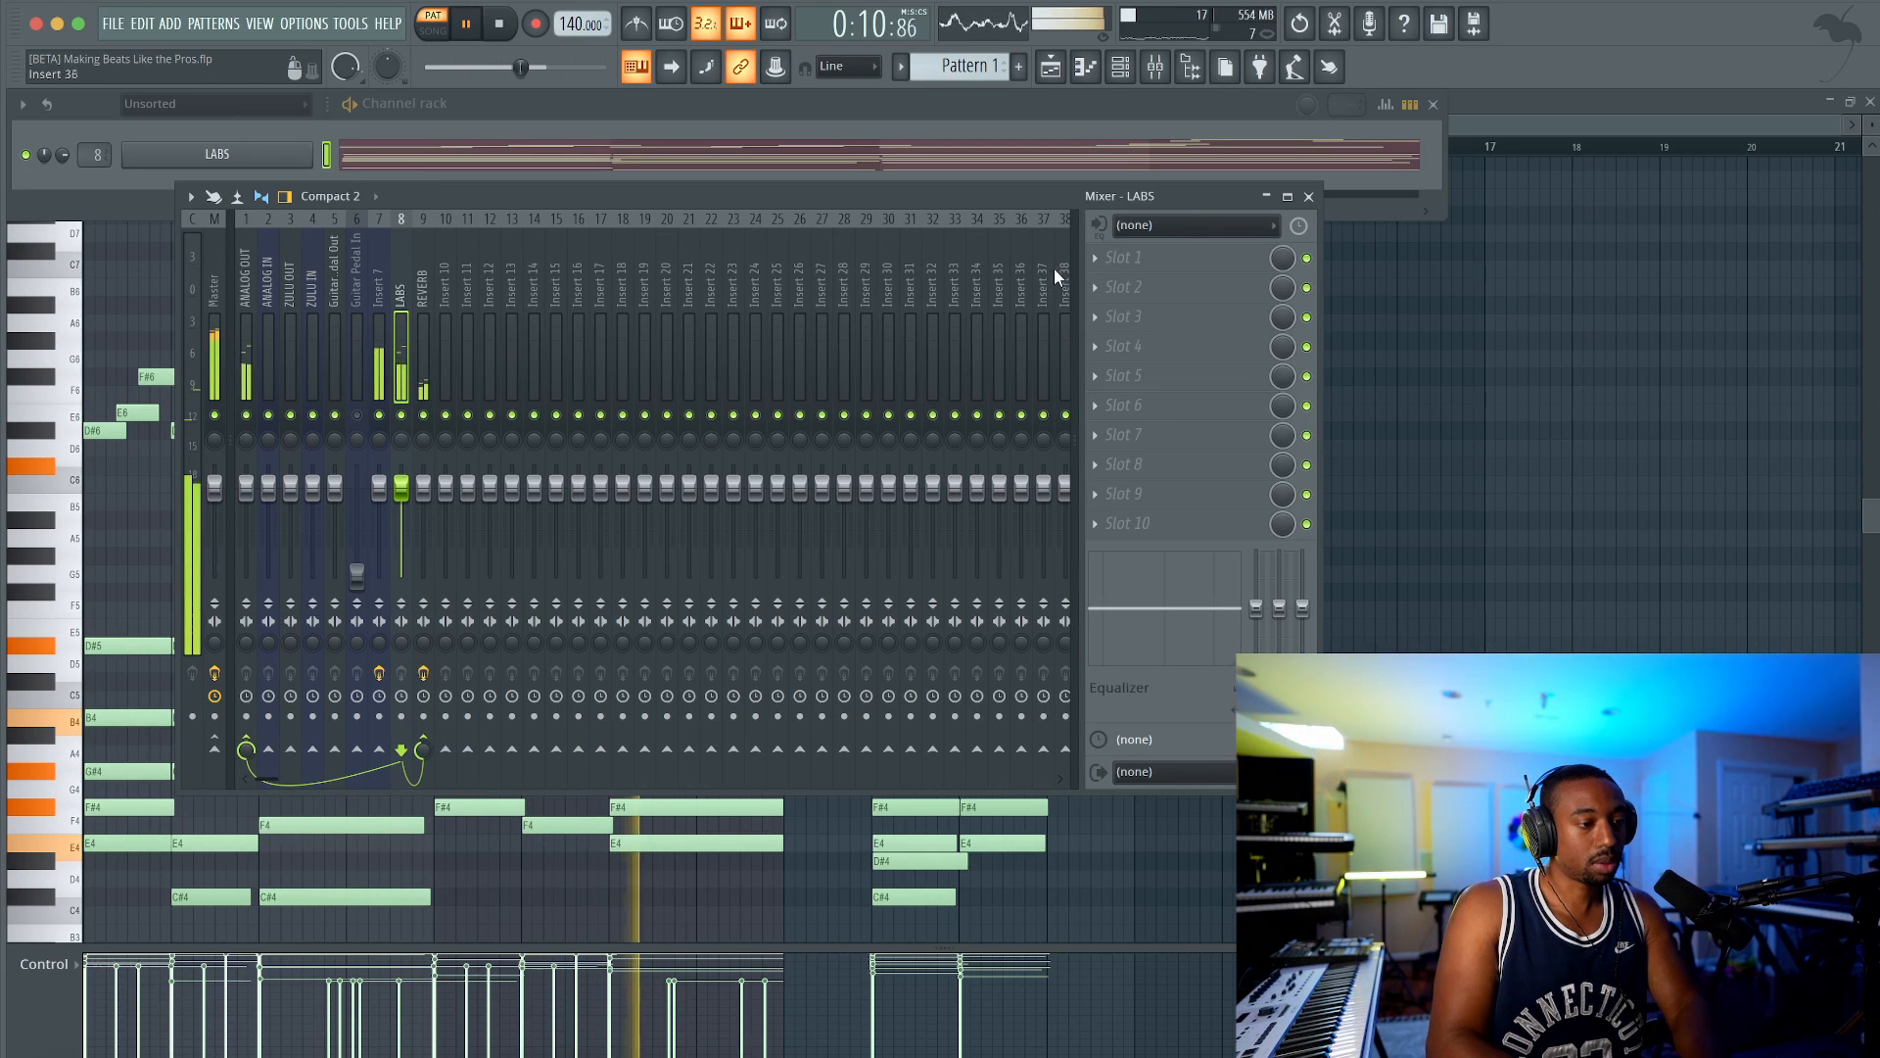
{"action": "left_click", "coordinate": [421, 343]}
{"action": "left_click", "coordinate": [1160, 260]}
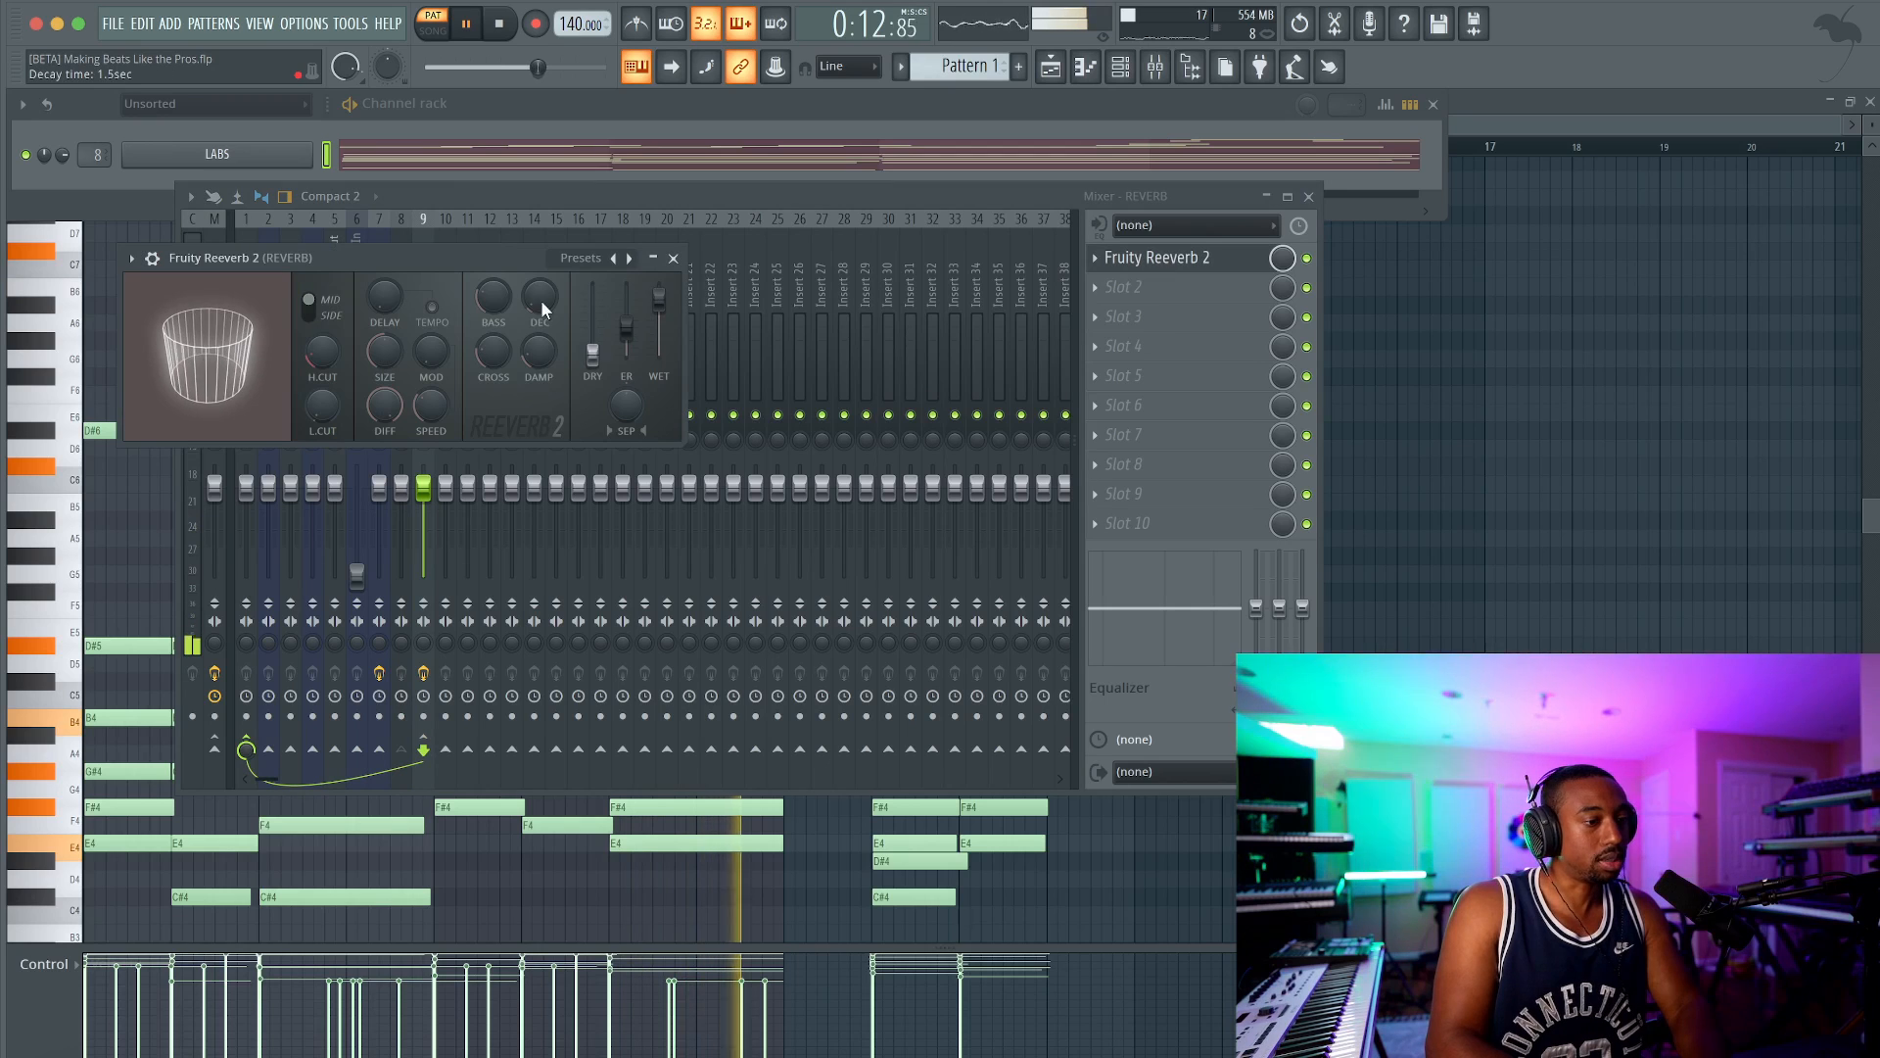
{"action": "left_click_drag", "start_coordinate": [633, 414], "coordinate": [633, 465]}
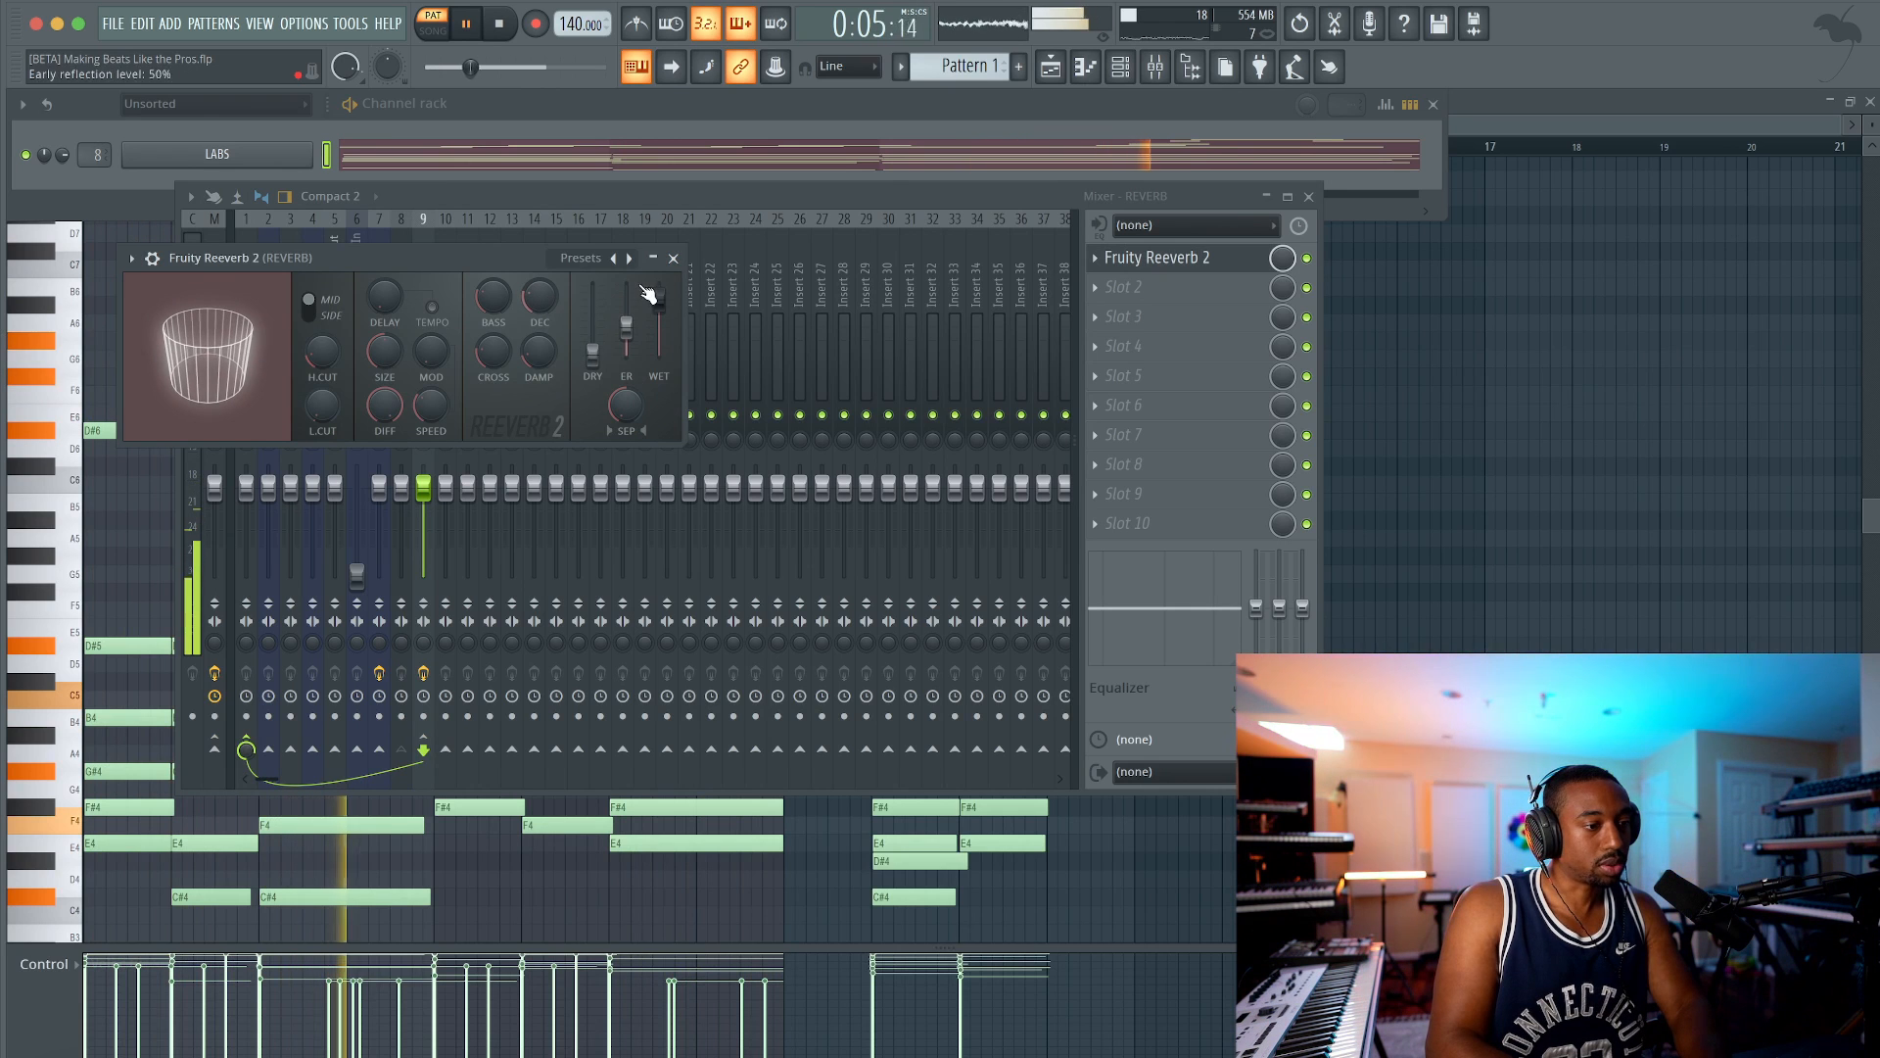
Step: Set the reverb's mod depth to about 37% and its low cut to about 145 Hz, auditioning the pattern
{"action": "key", "text": "space"}
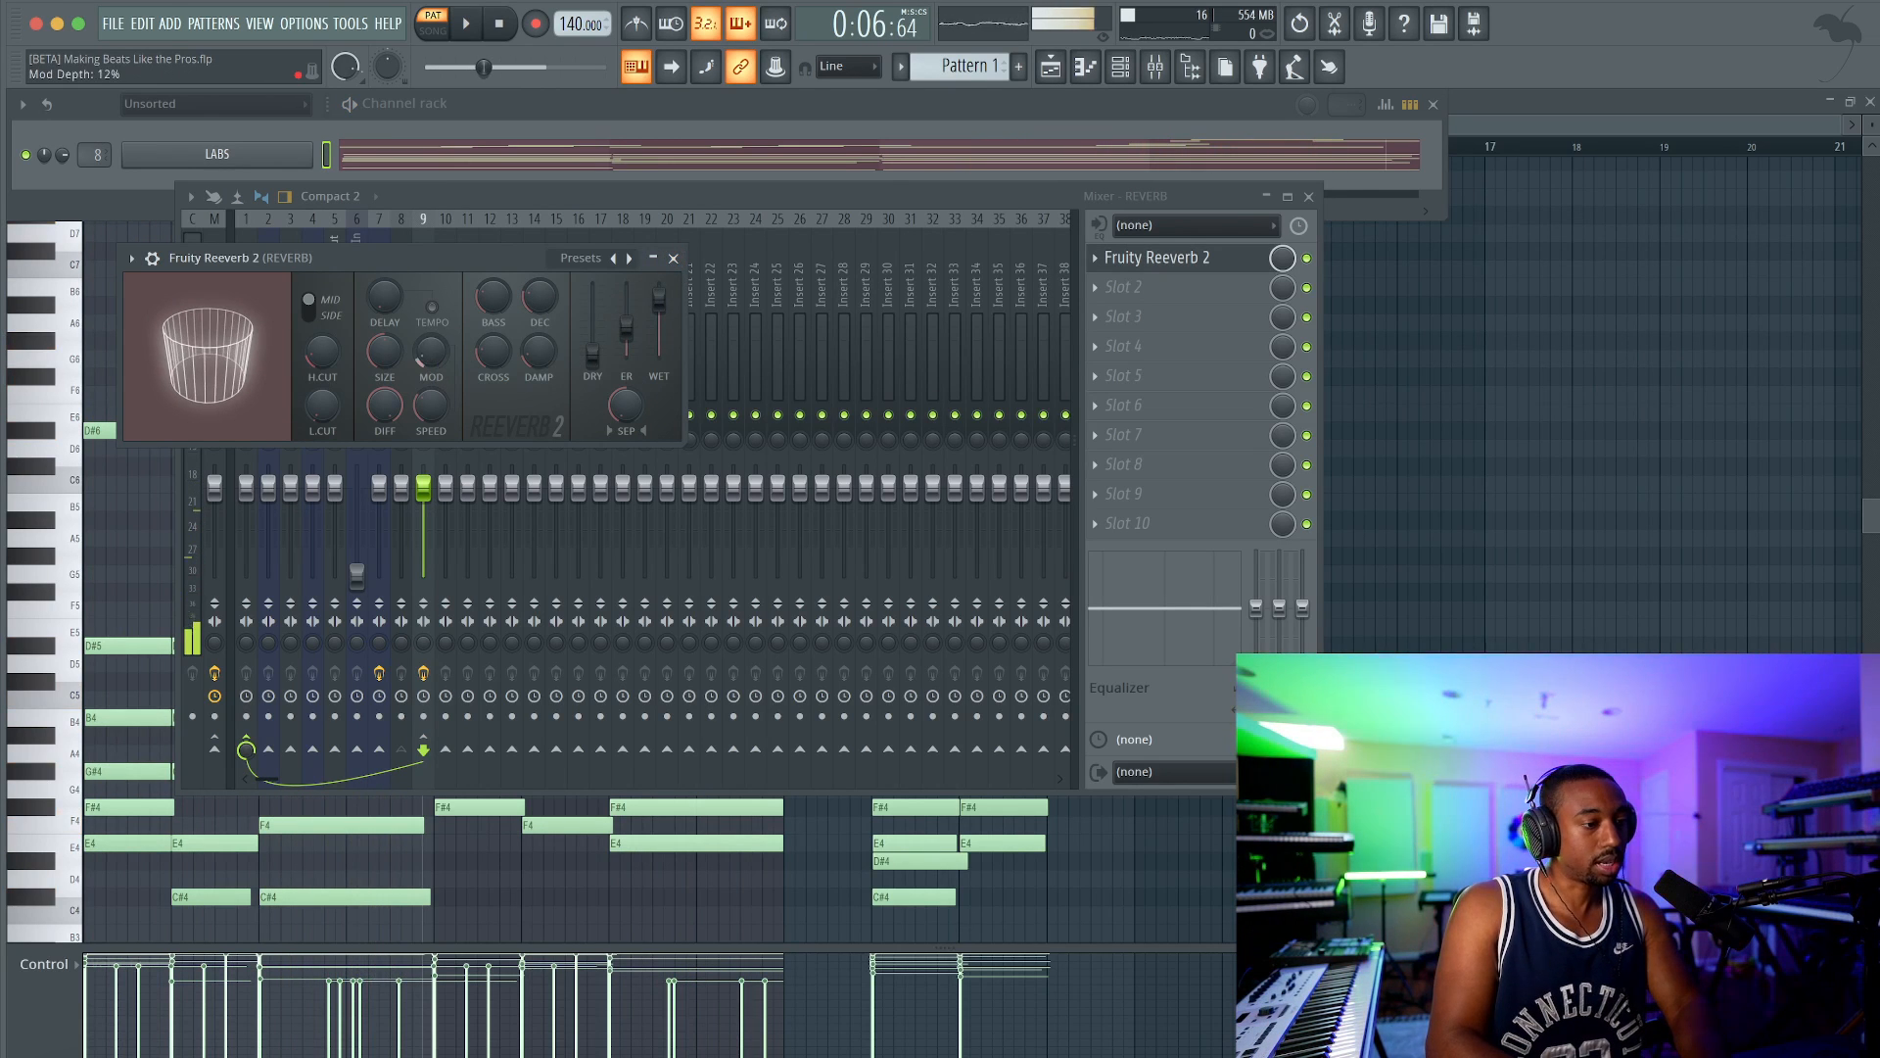
{"action": "left_click_drag", "start_coordinate": [434, 367], "coordinate": [434, 343]}
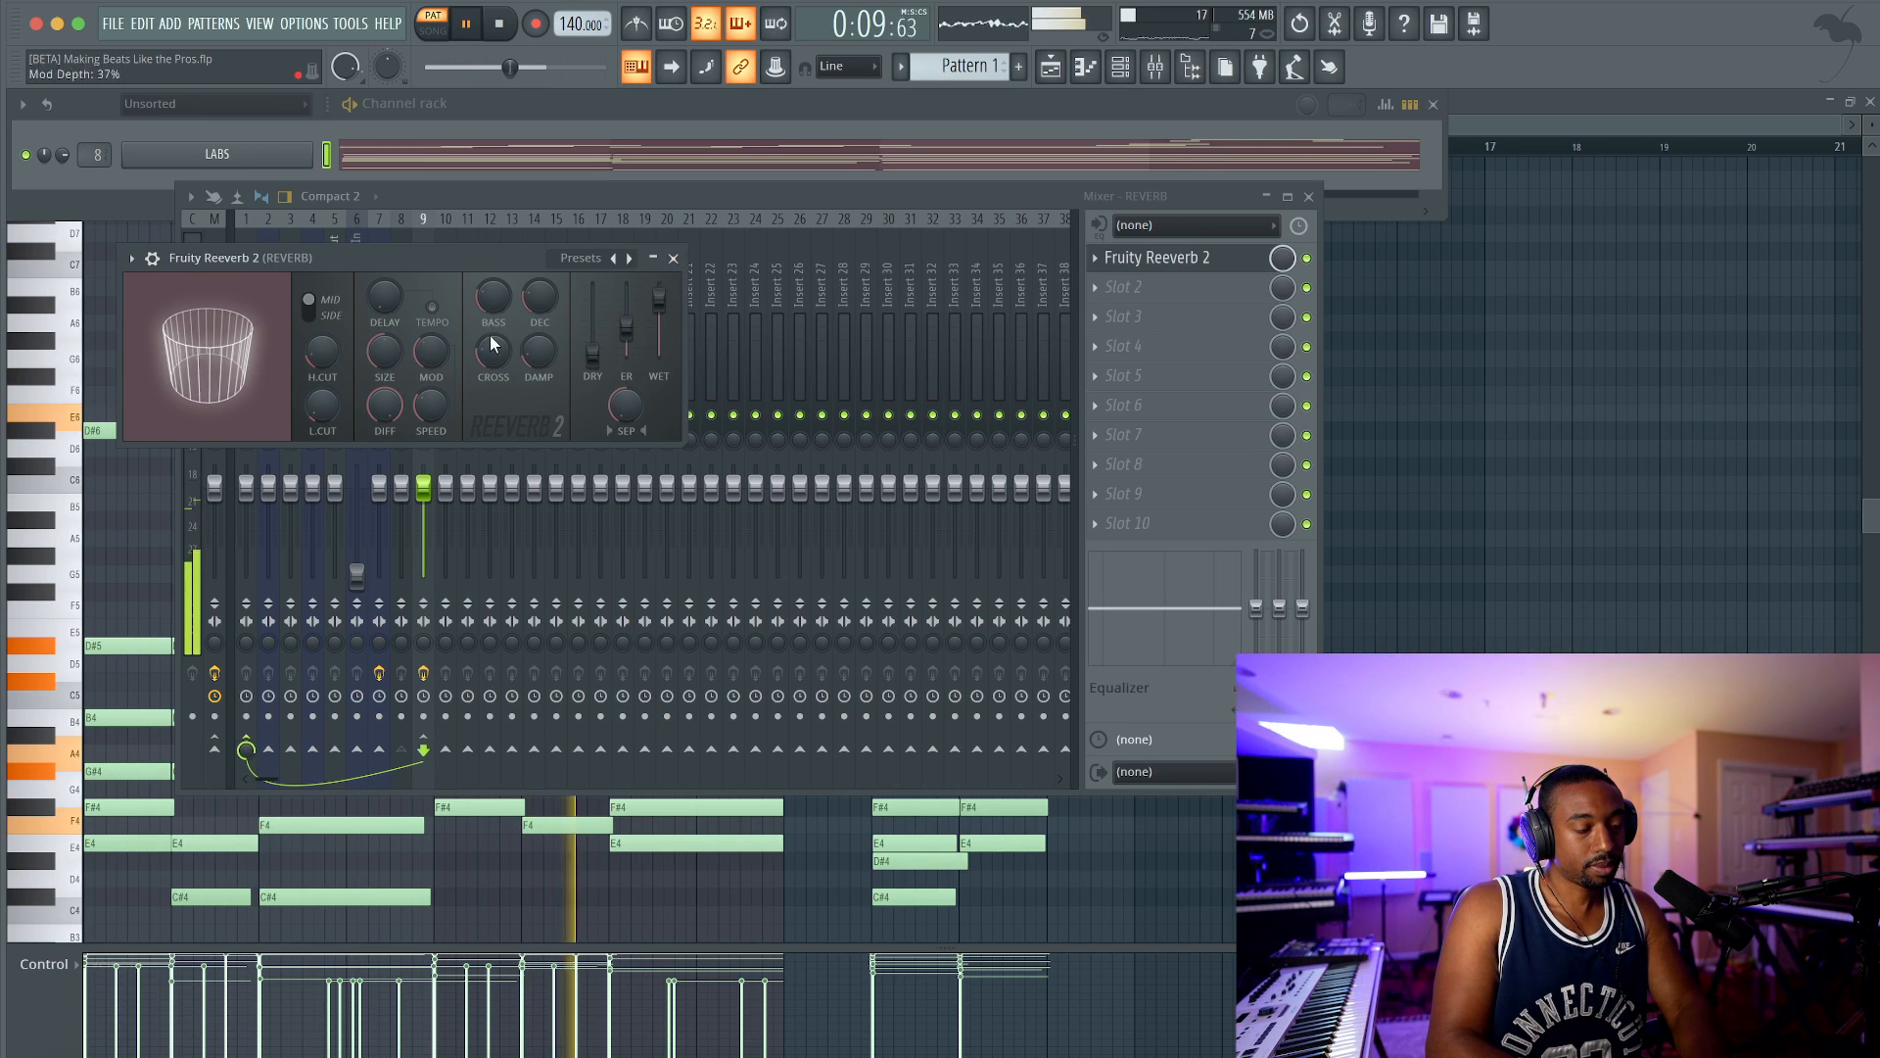
{"action": "key", "text": "space"}
{"action": "left_click_drag", "start_coordinate": [322, 406], "coordinate": [318, 409]}
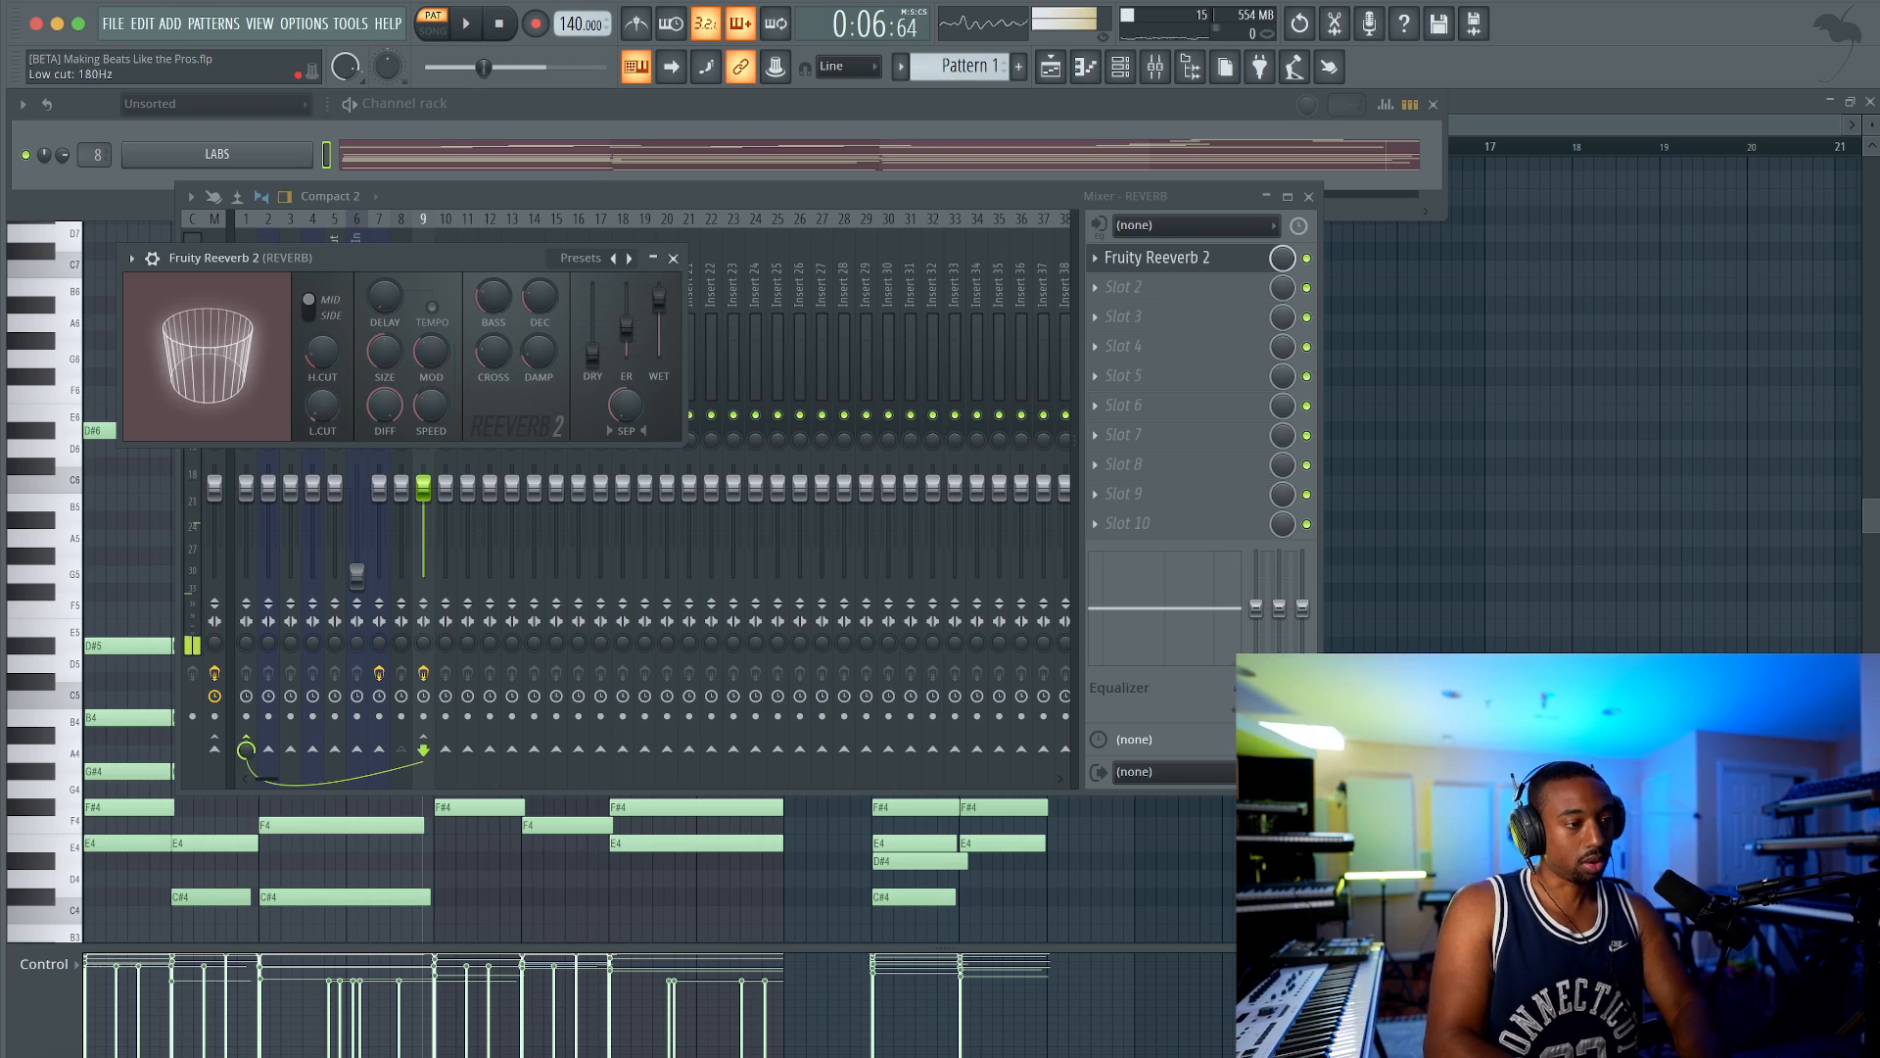
{"action": "key", "text": "space"}
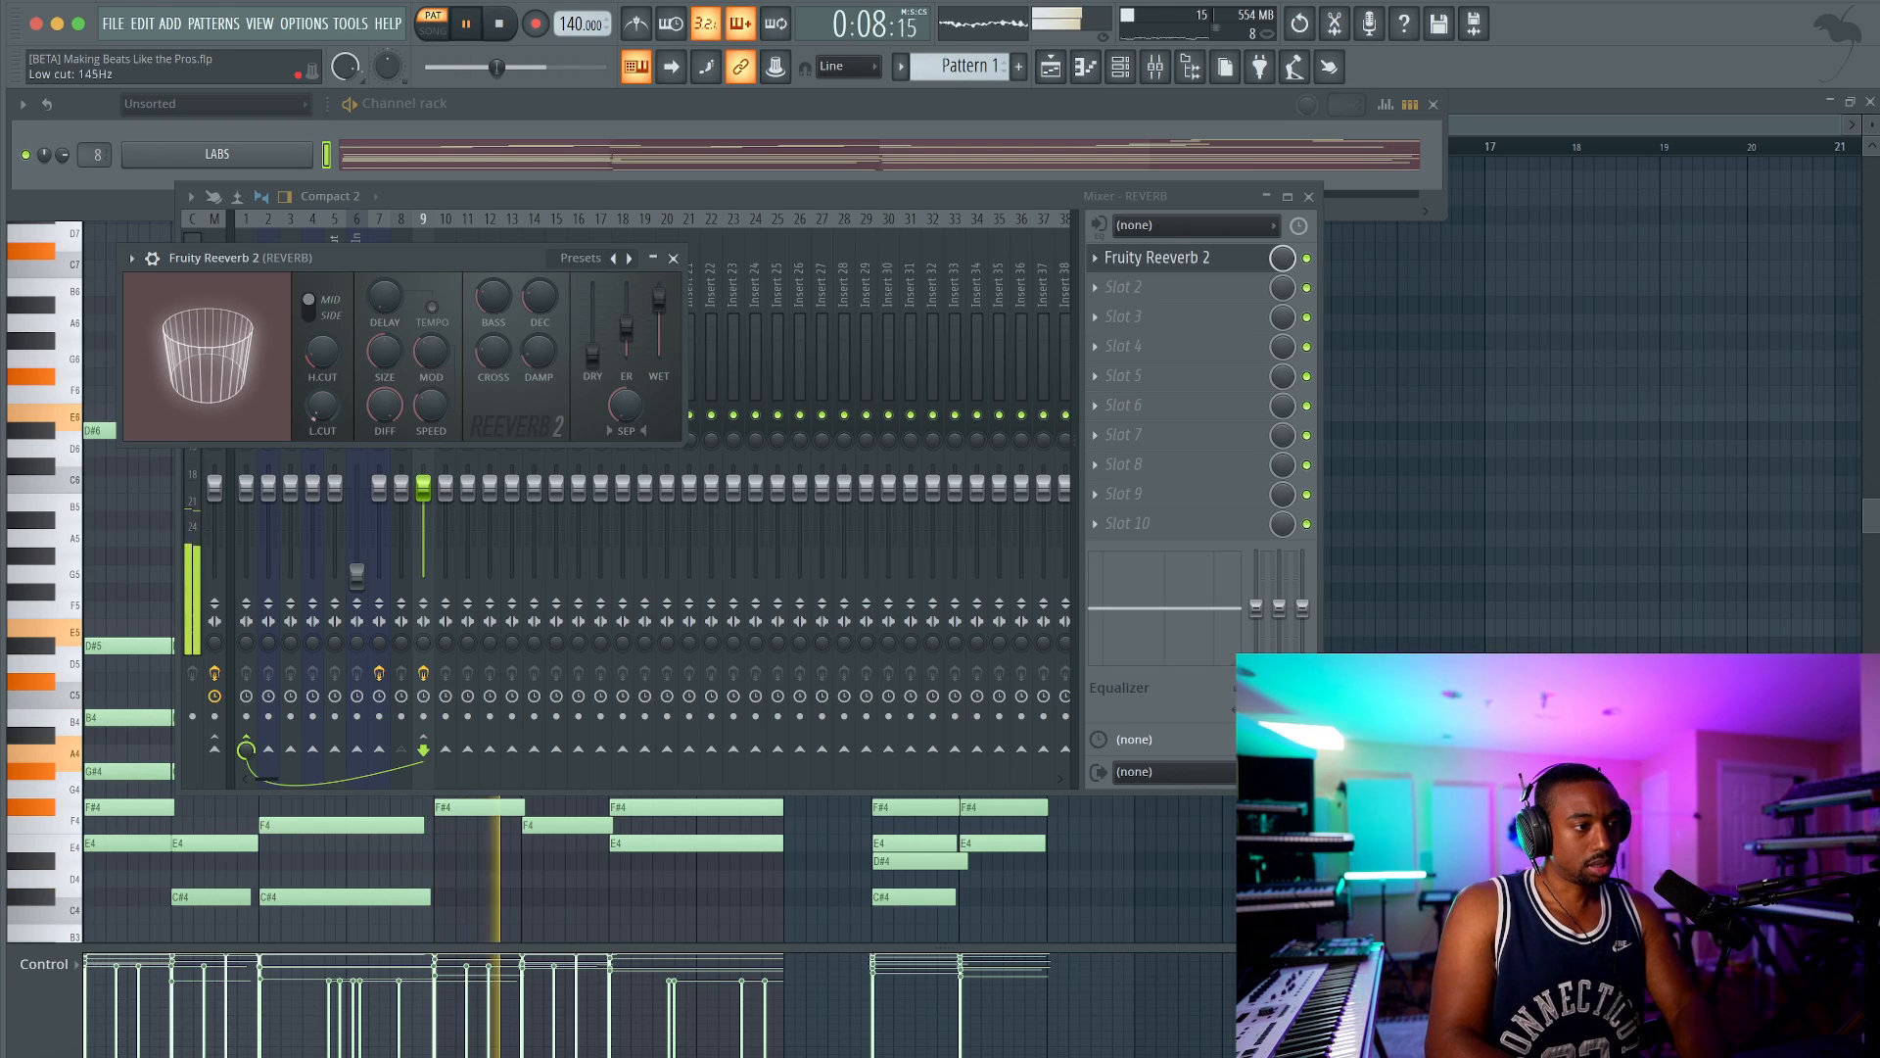
Step: Lower the REVERB mixer track's volume to about 89% and stop playback
{"action": "left_click", "coordinate": [689, 257]}
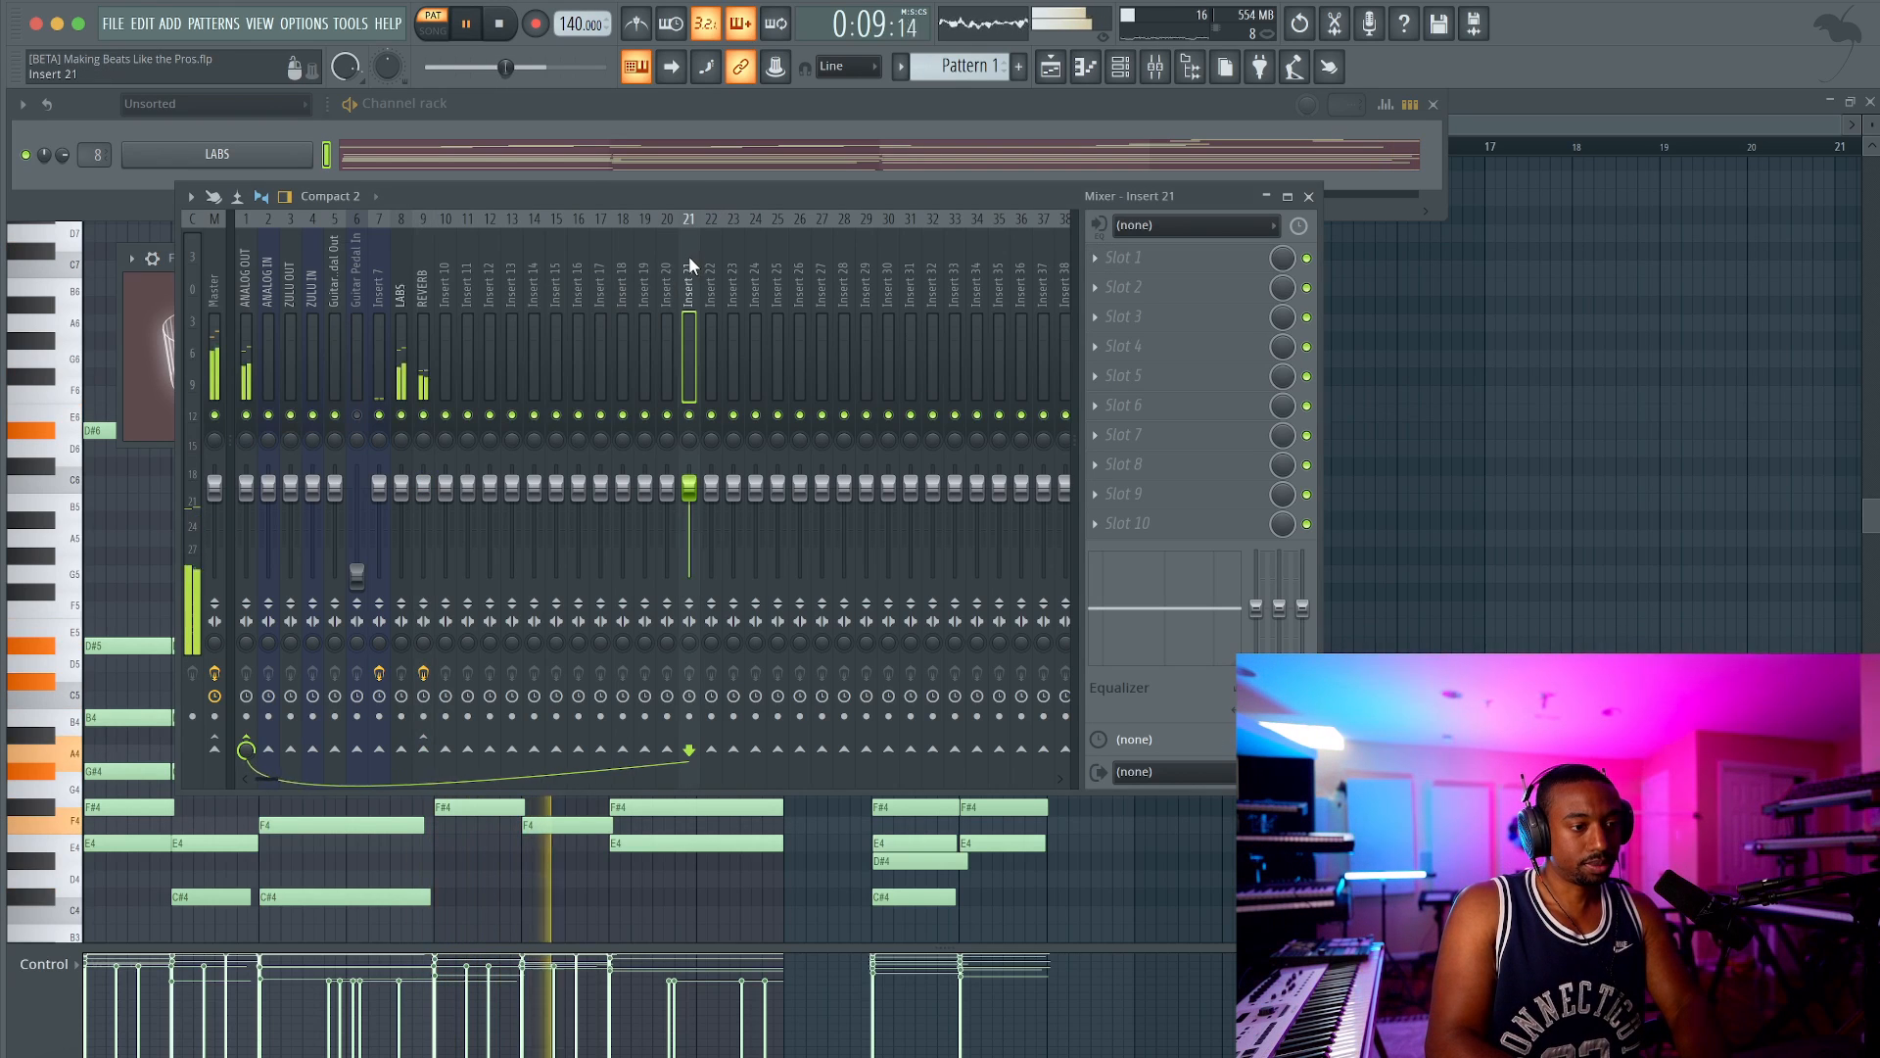
{"action": "left_click", "coordinate": [402, 324]}
{"action": "left_click_drag", "start_coordinate": [423, 486], "coordinate": [423, 498]}
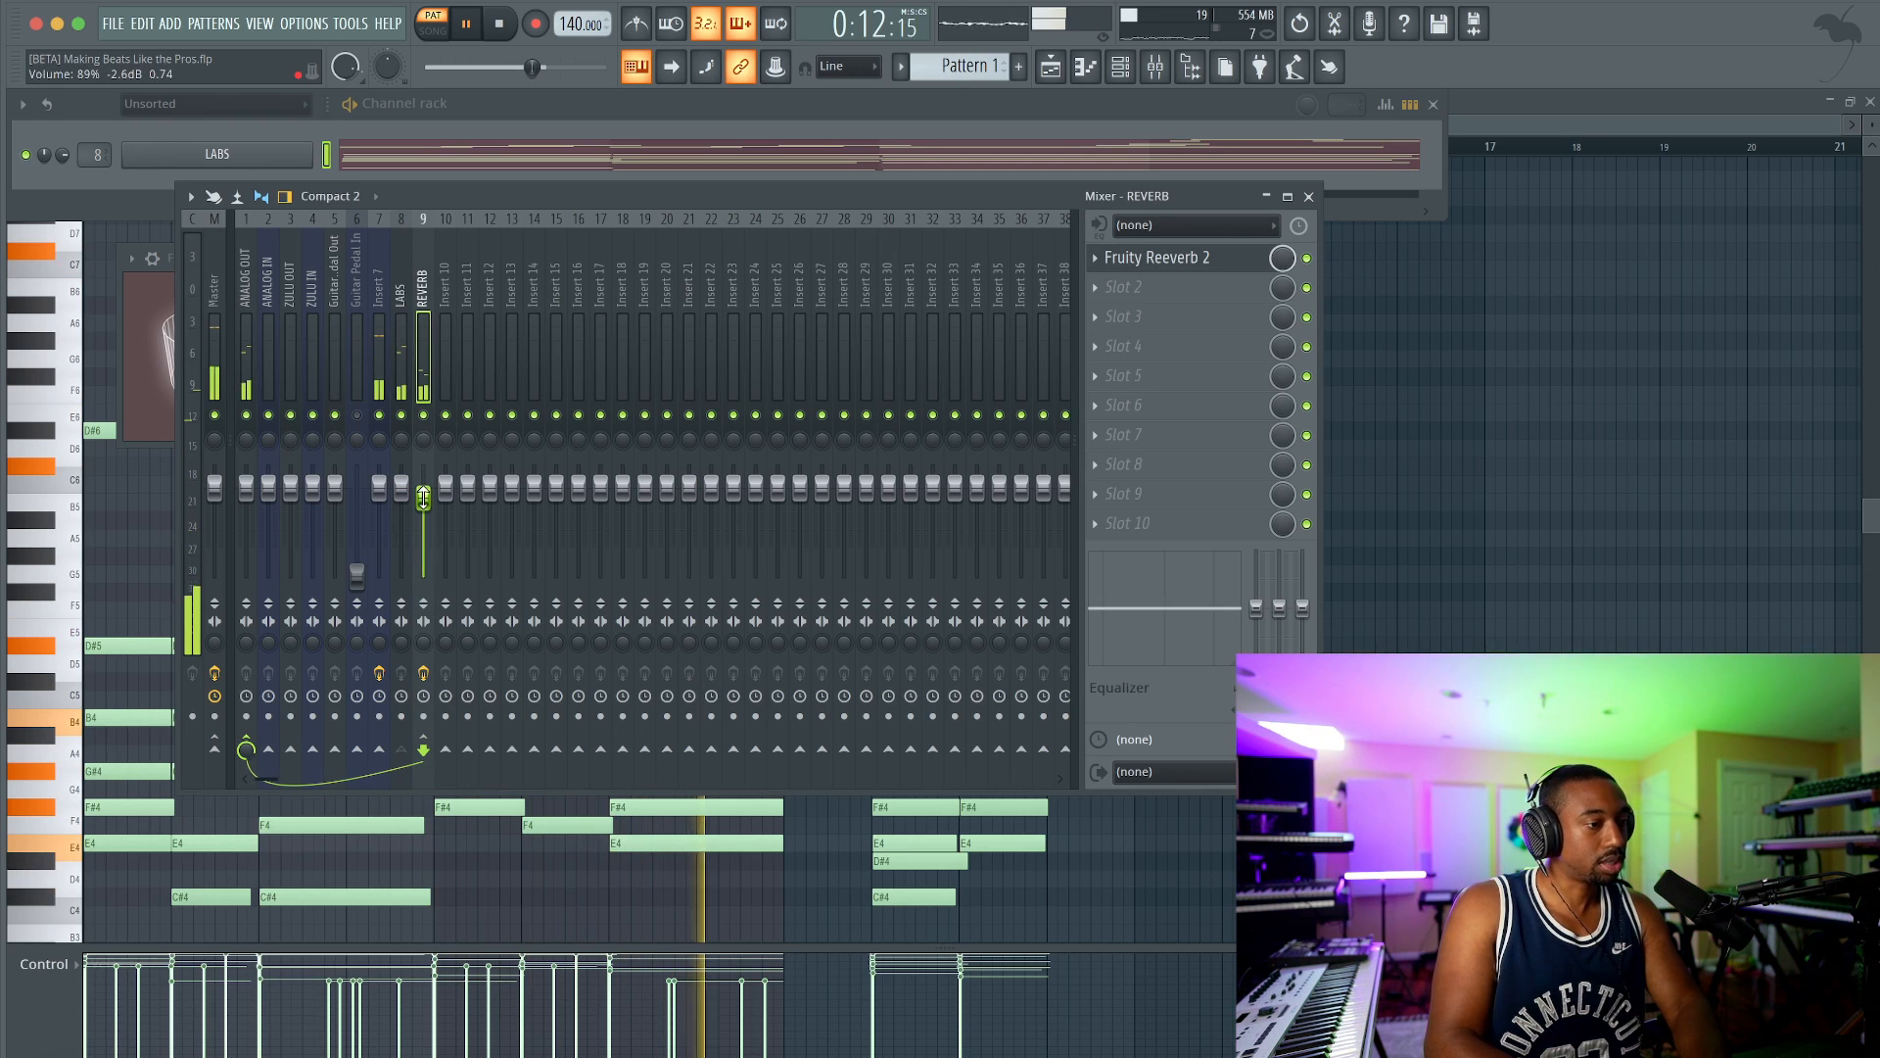
{"action": "key", "text": "space"}
Step: Open the LABS instrument window, reposition it, and reveal its channel pan, volume and pitch controls
{"action": "left_click", "coordinate": [279, 161]}
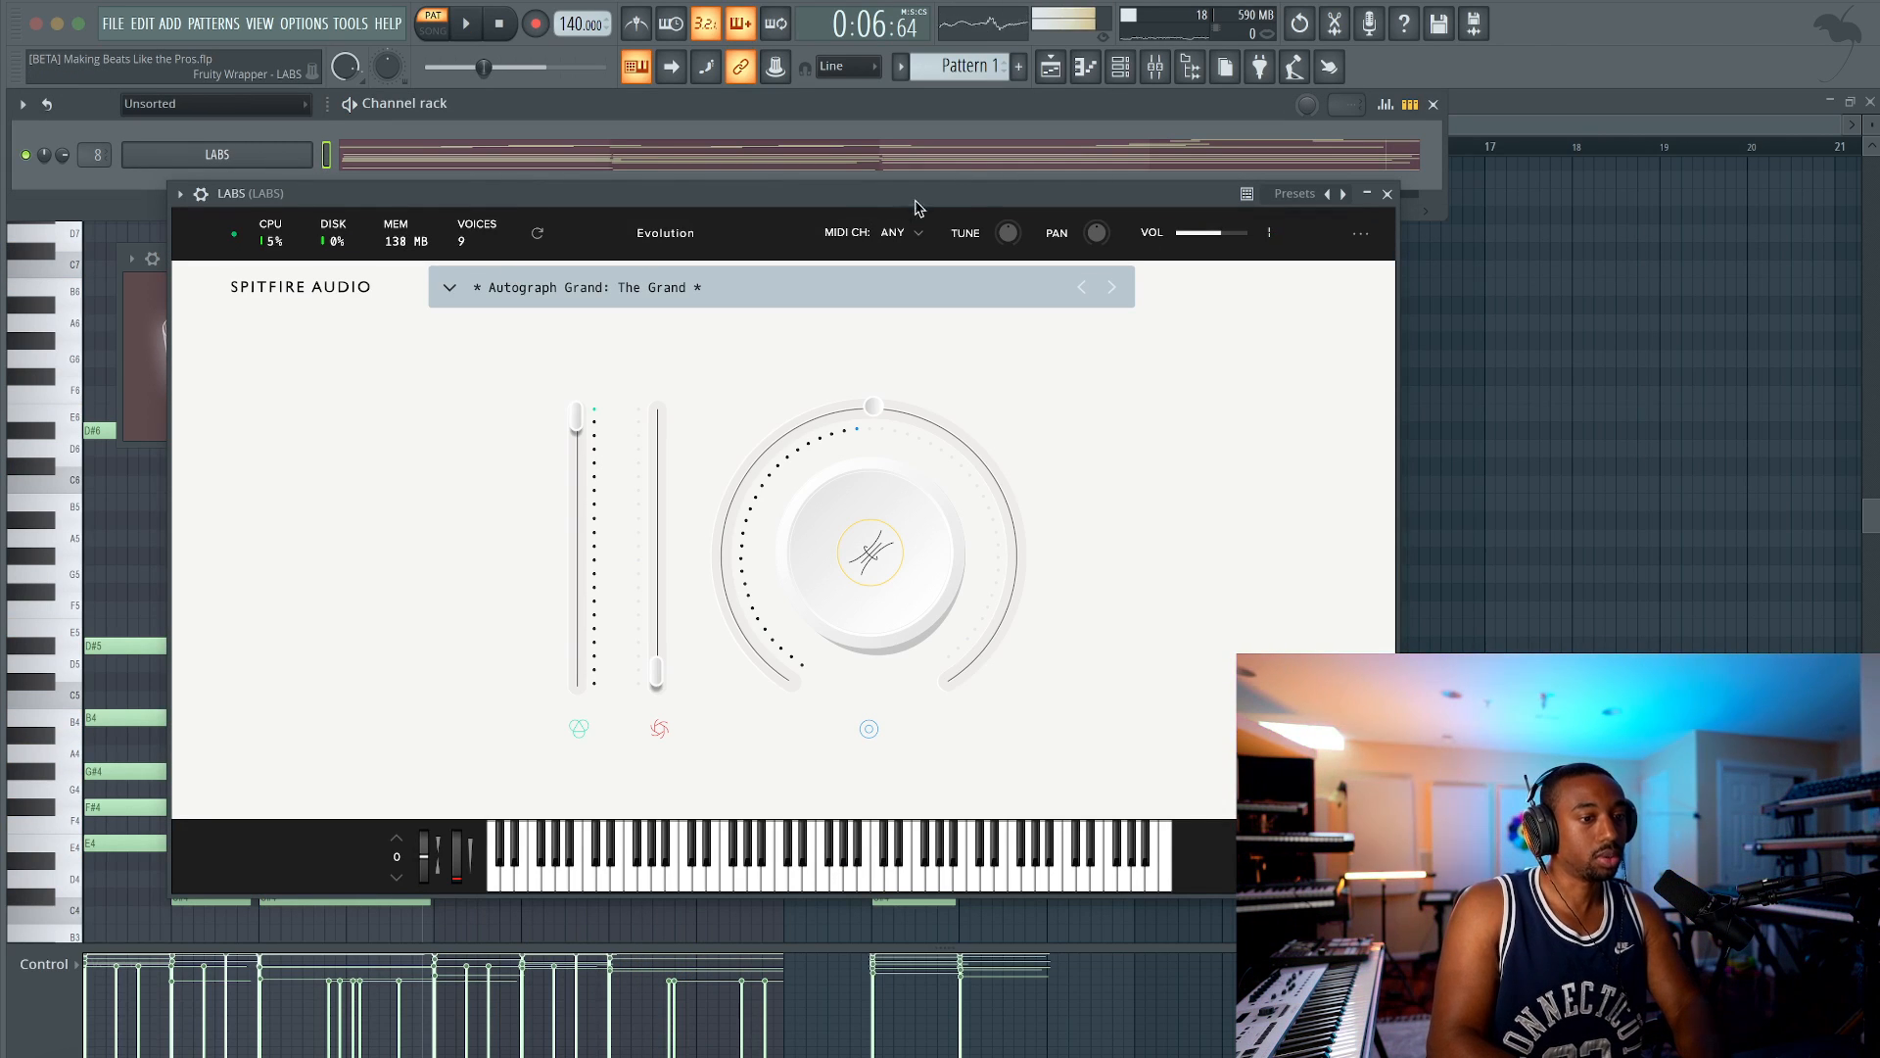
{"action": "mouse_move", "coordinate": [953, 187]}
{"action": "left_mouse_down"}
{"action": "mouse_move", "coordinate": [621, 211]}
{"action": "mouse_move", "coordinate": [919, 189]}
{"action": "left_mouse_up"}
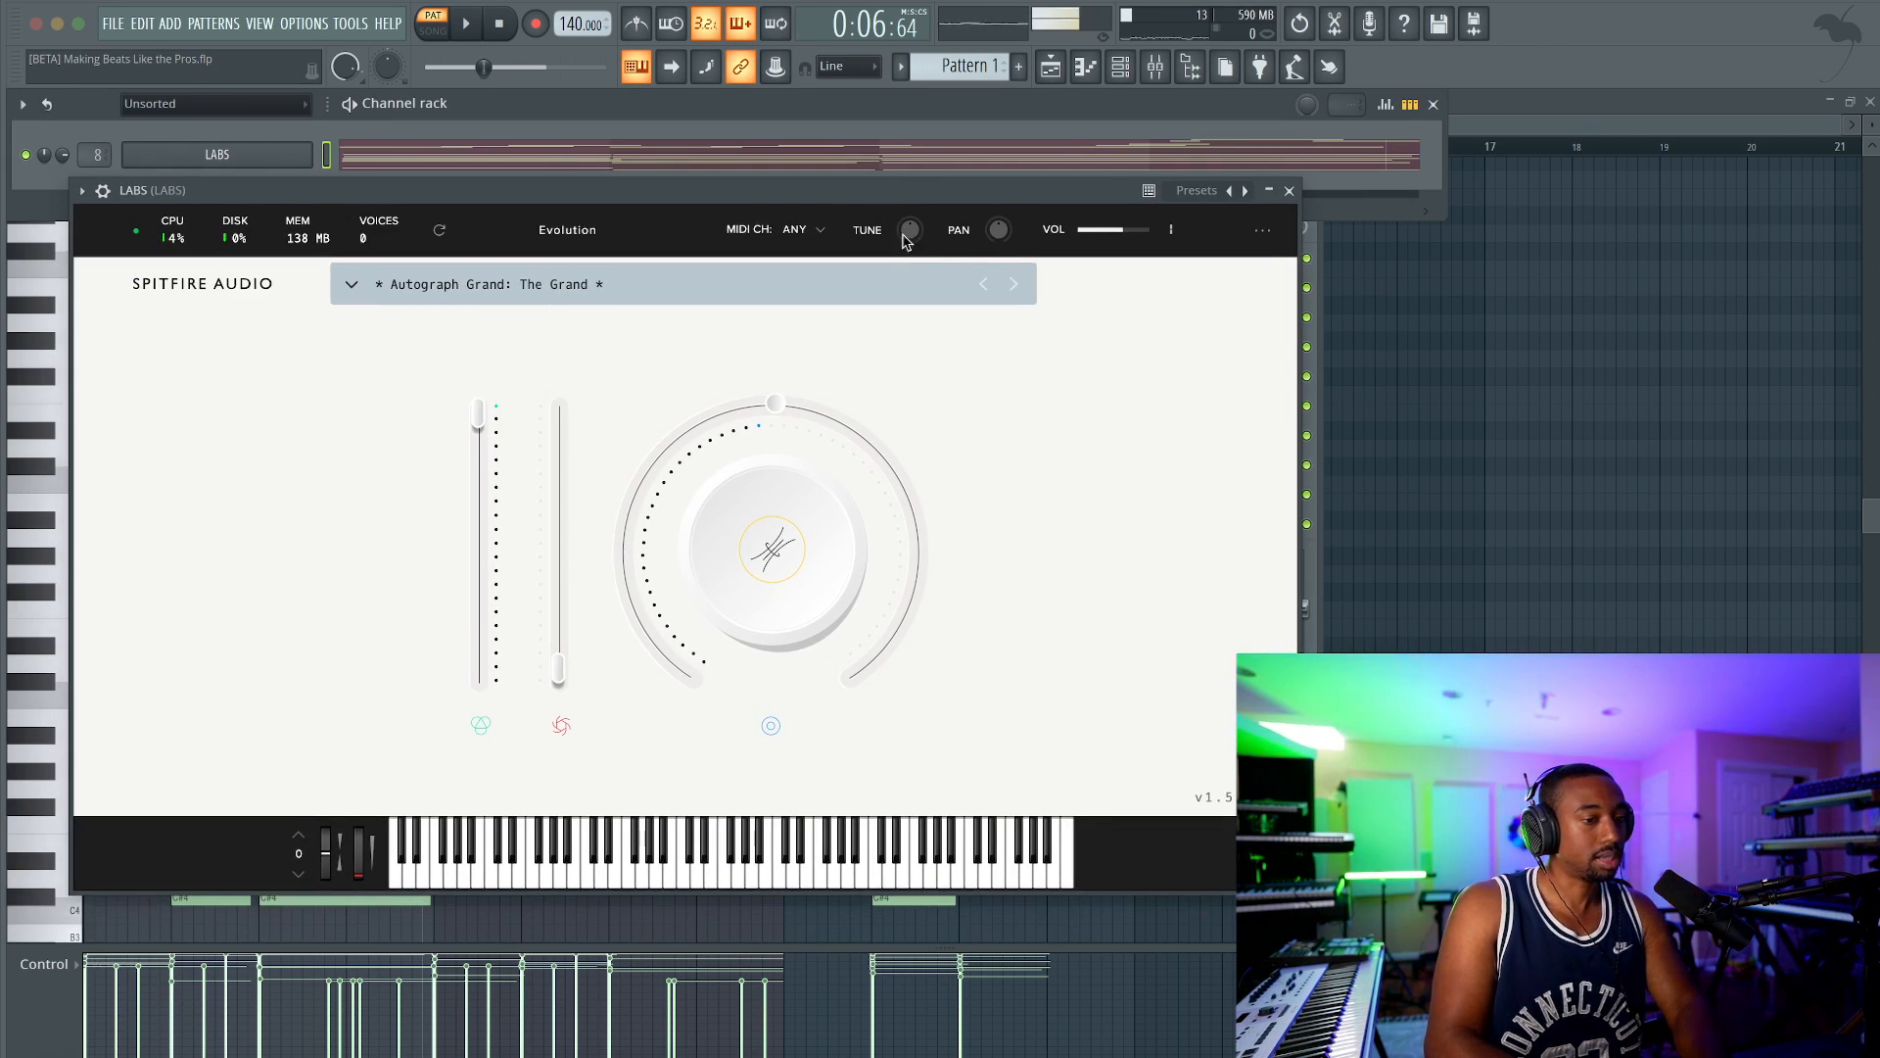
{"action": "left_click", "coordinate": [109, 194]}
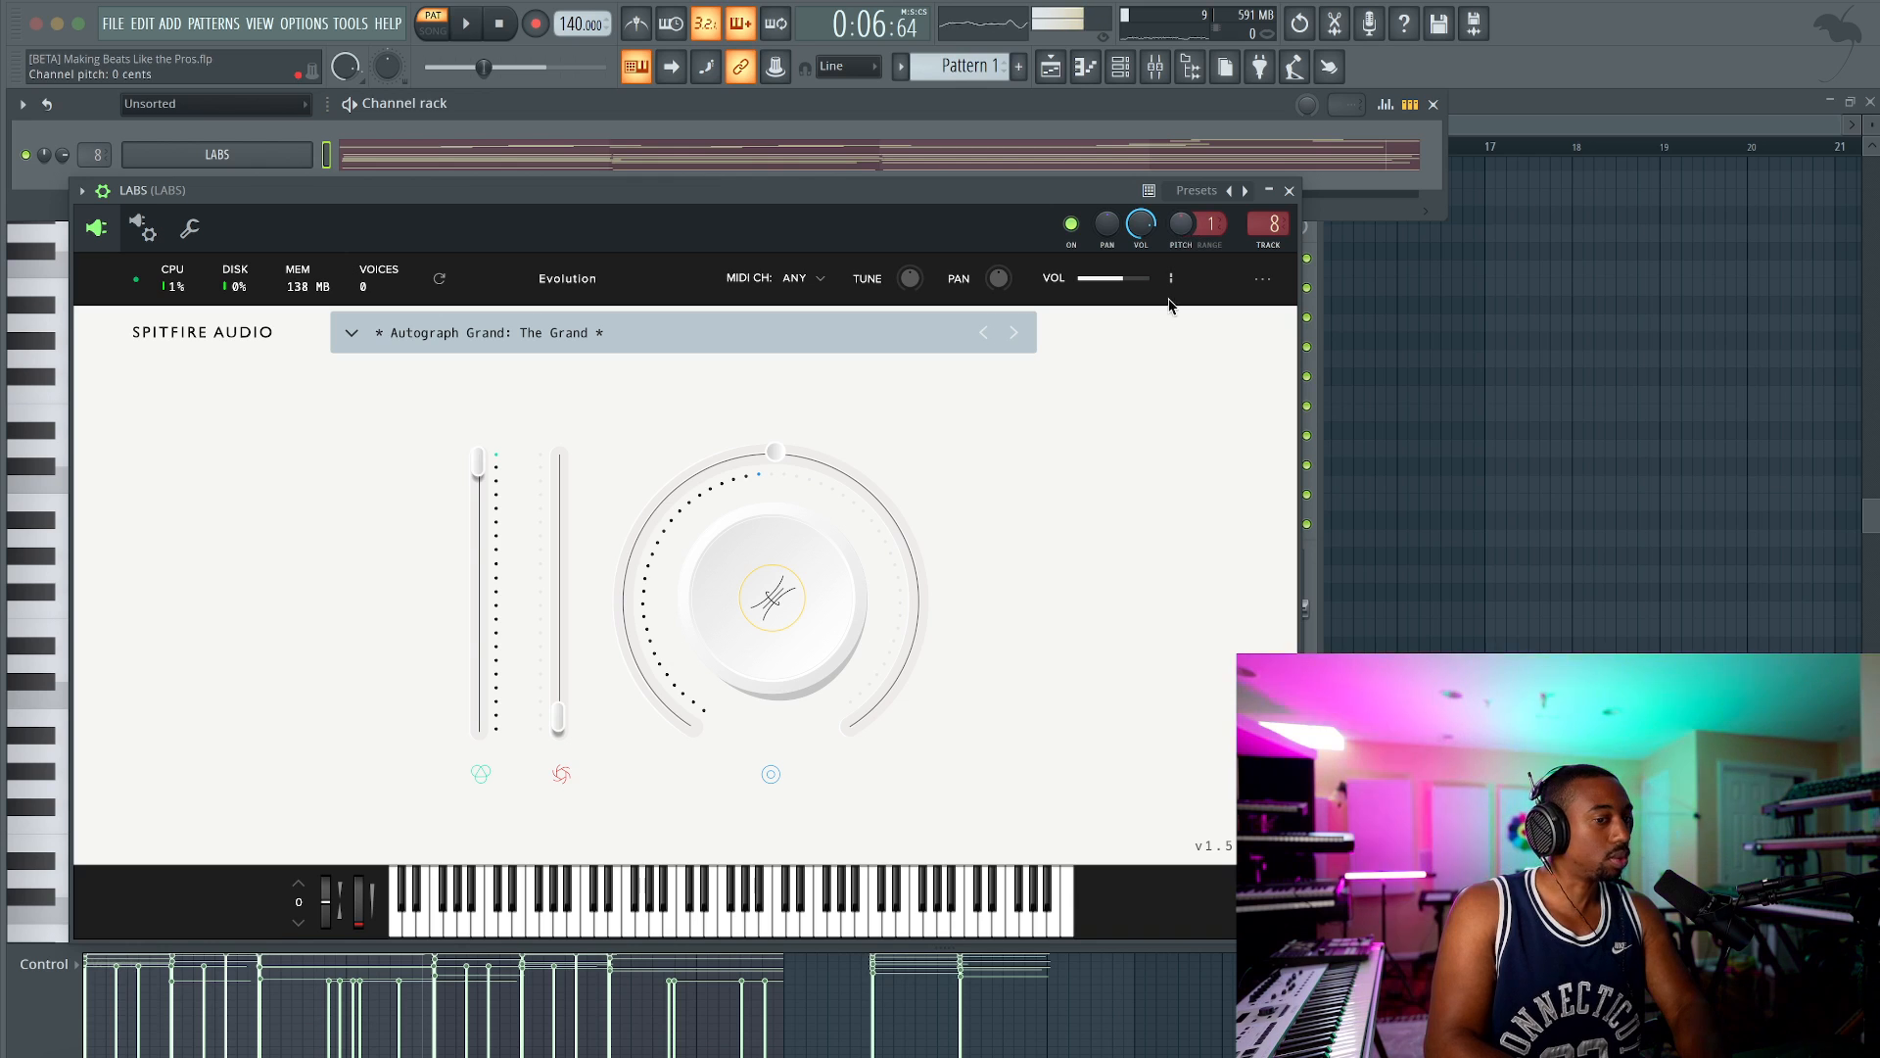
Step: Try a LABS channel pitch of +100 cents and a global tune of -1.00 st, resetting each to zero
{"action": "key", "text": "space"}
{"action": "left_click_drag", "start_coordinate": [1183, 225], "coordinate": [1183, 262]}
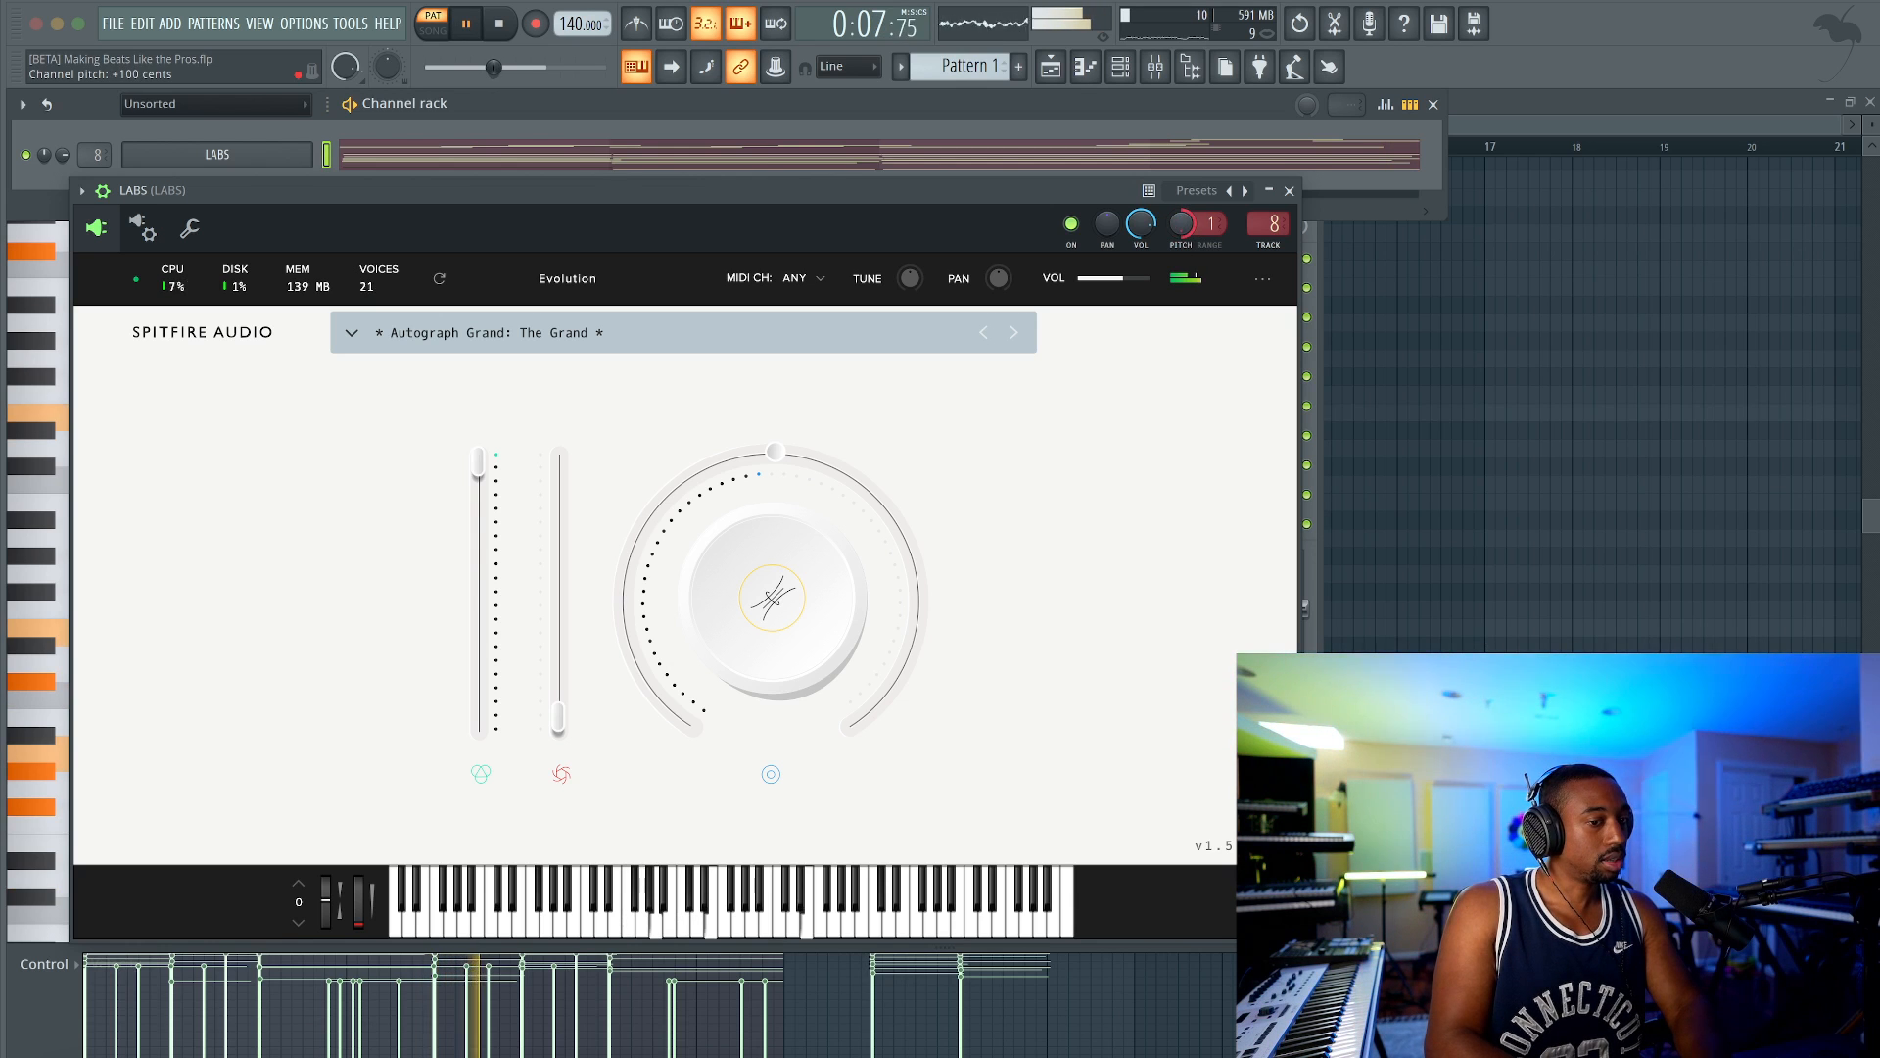
{"action": "left_click", "coordinate": [1187, 236]}
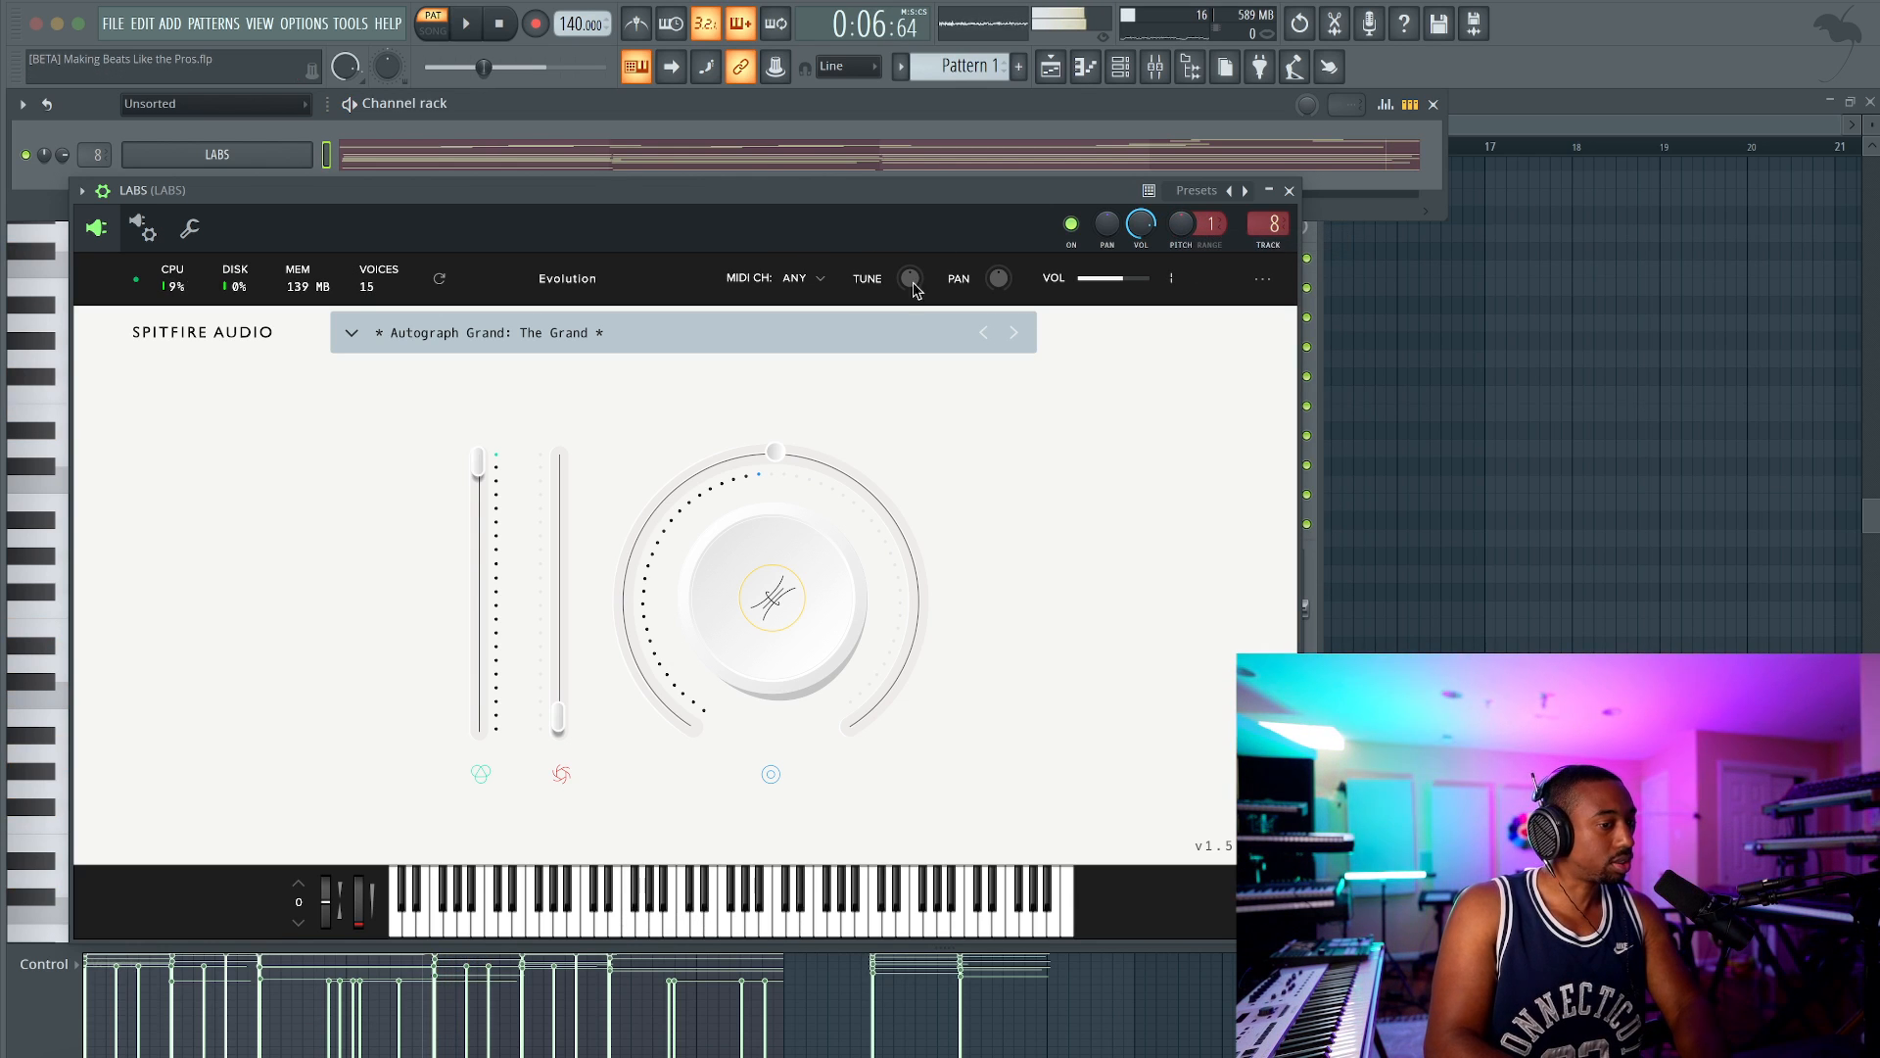
{"action": "key", "text": "space"}
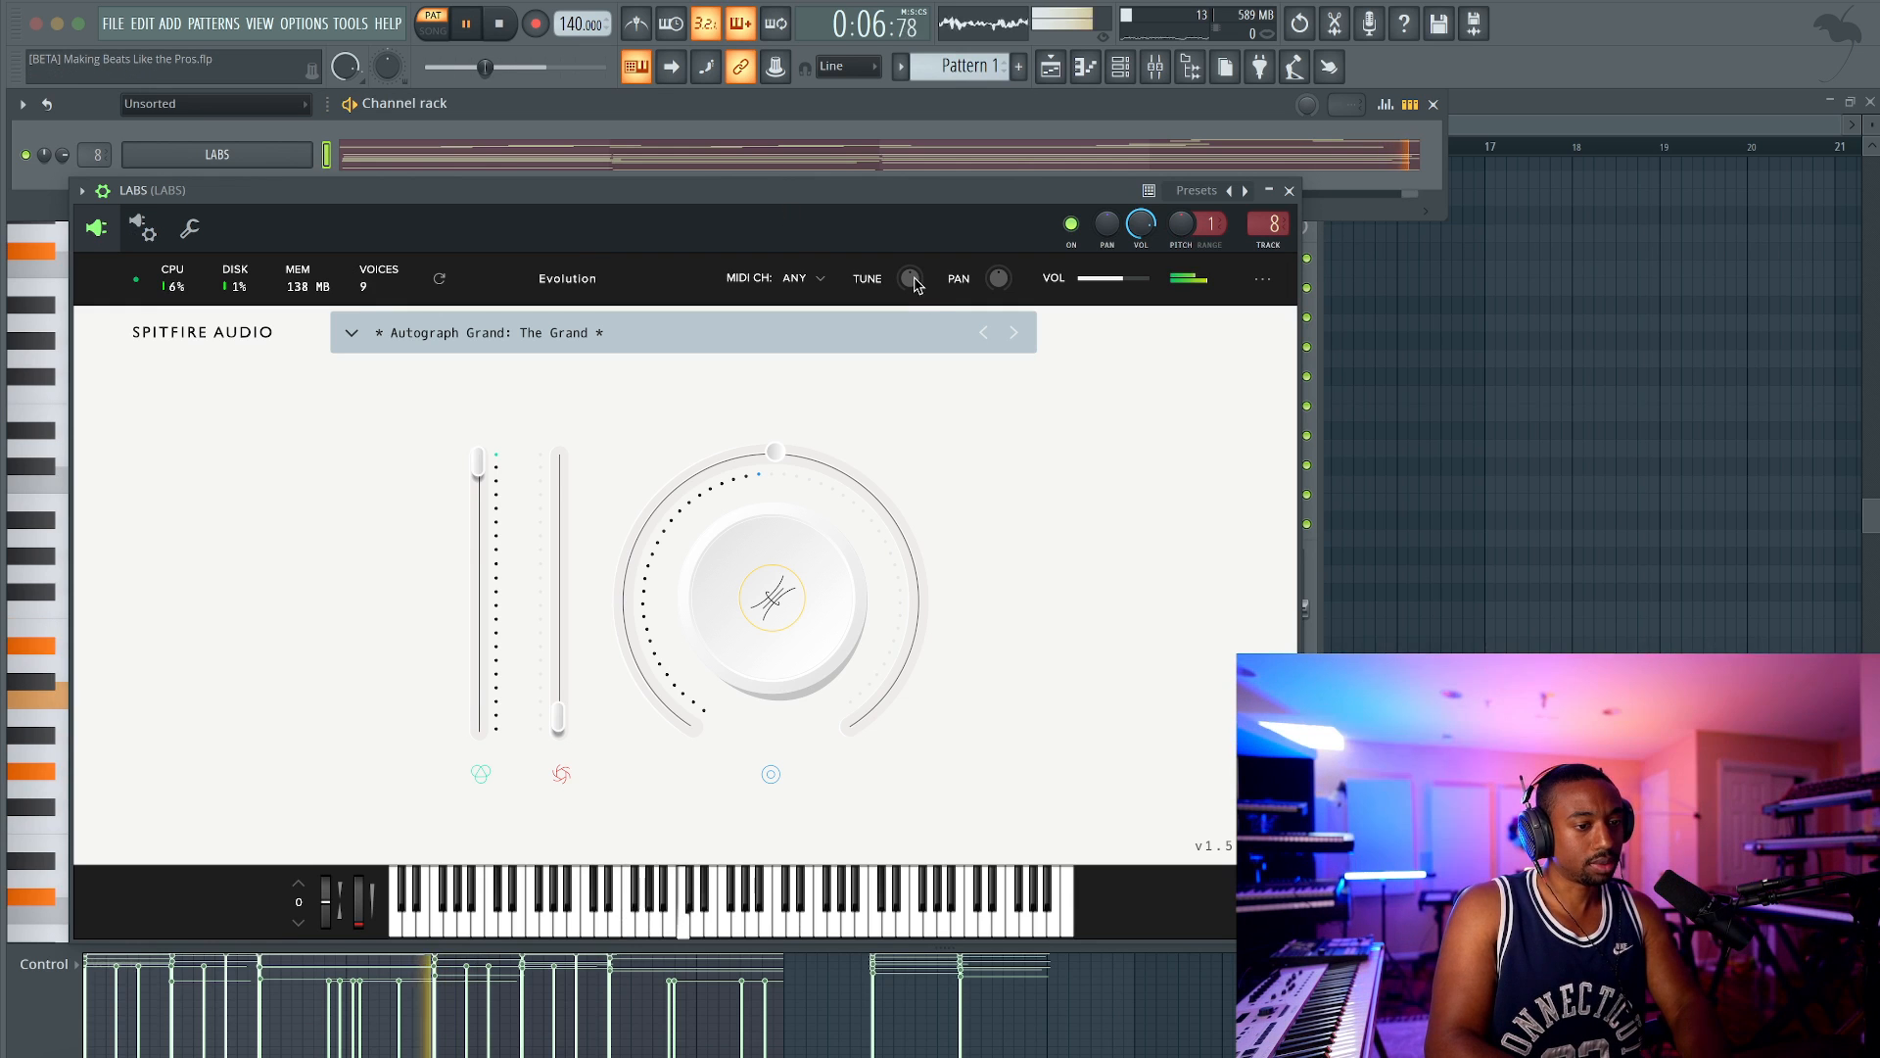
{"action": "mouse_move", "coordinate": [913, 288]}
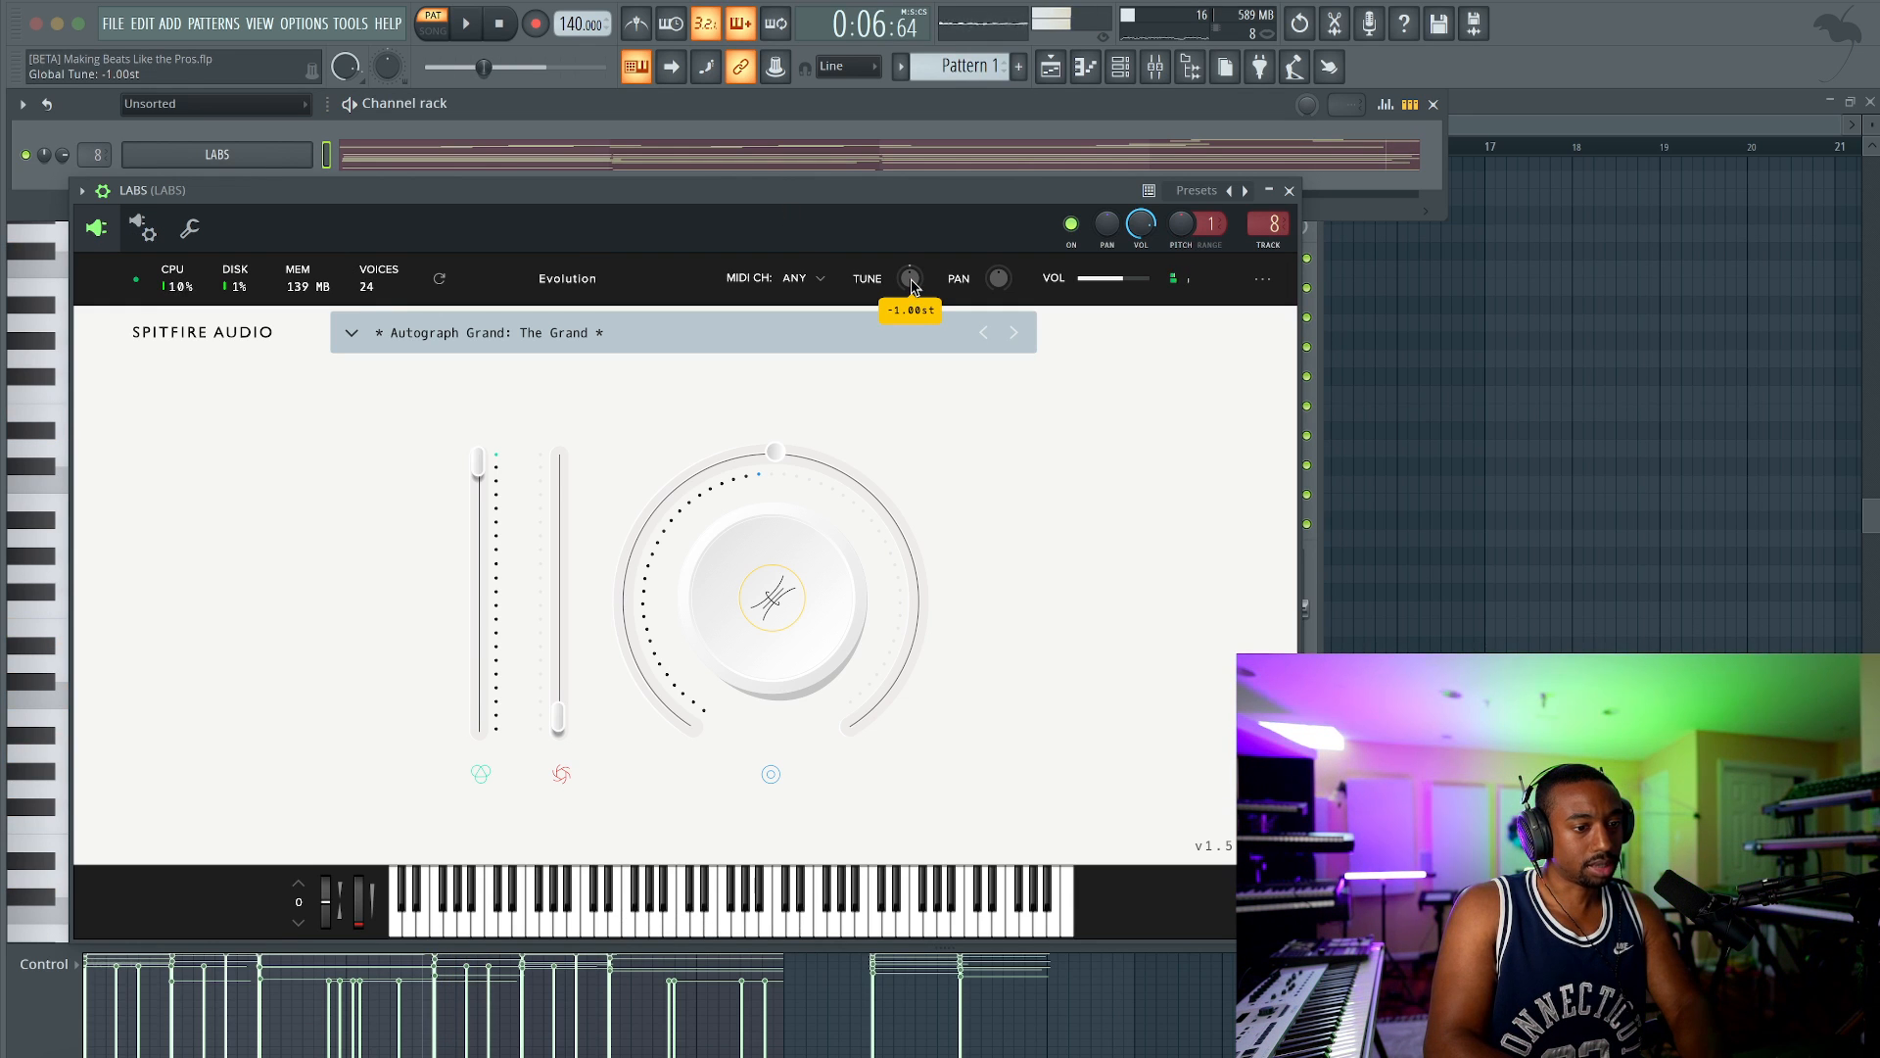
{"action": "left_click_drag", "start_coordinate": [911, 284], "coordinate": [915, 284]}
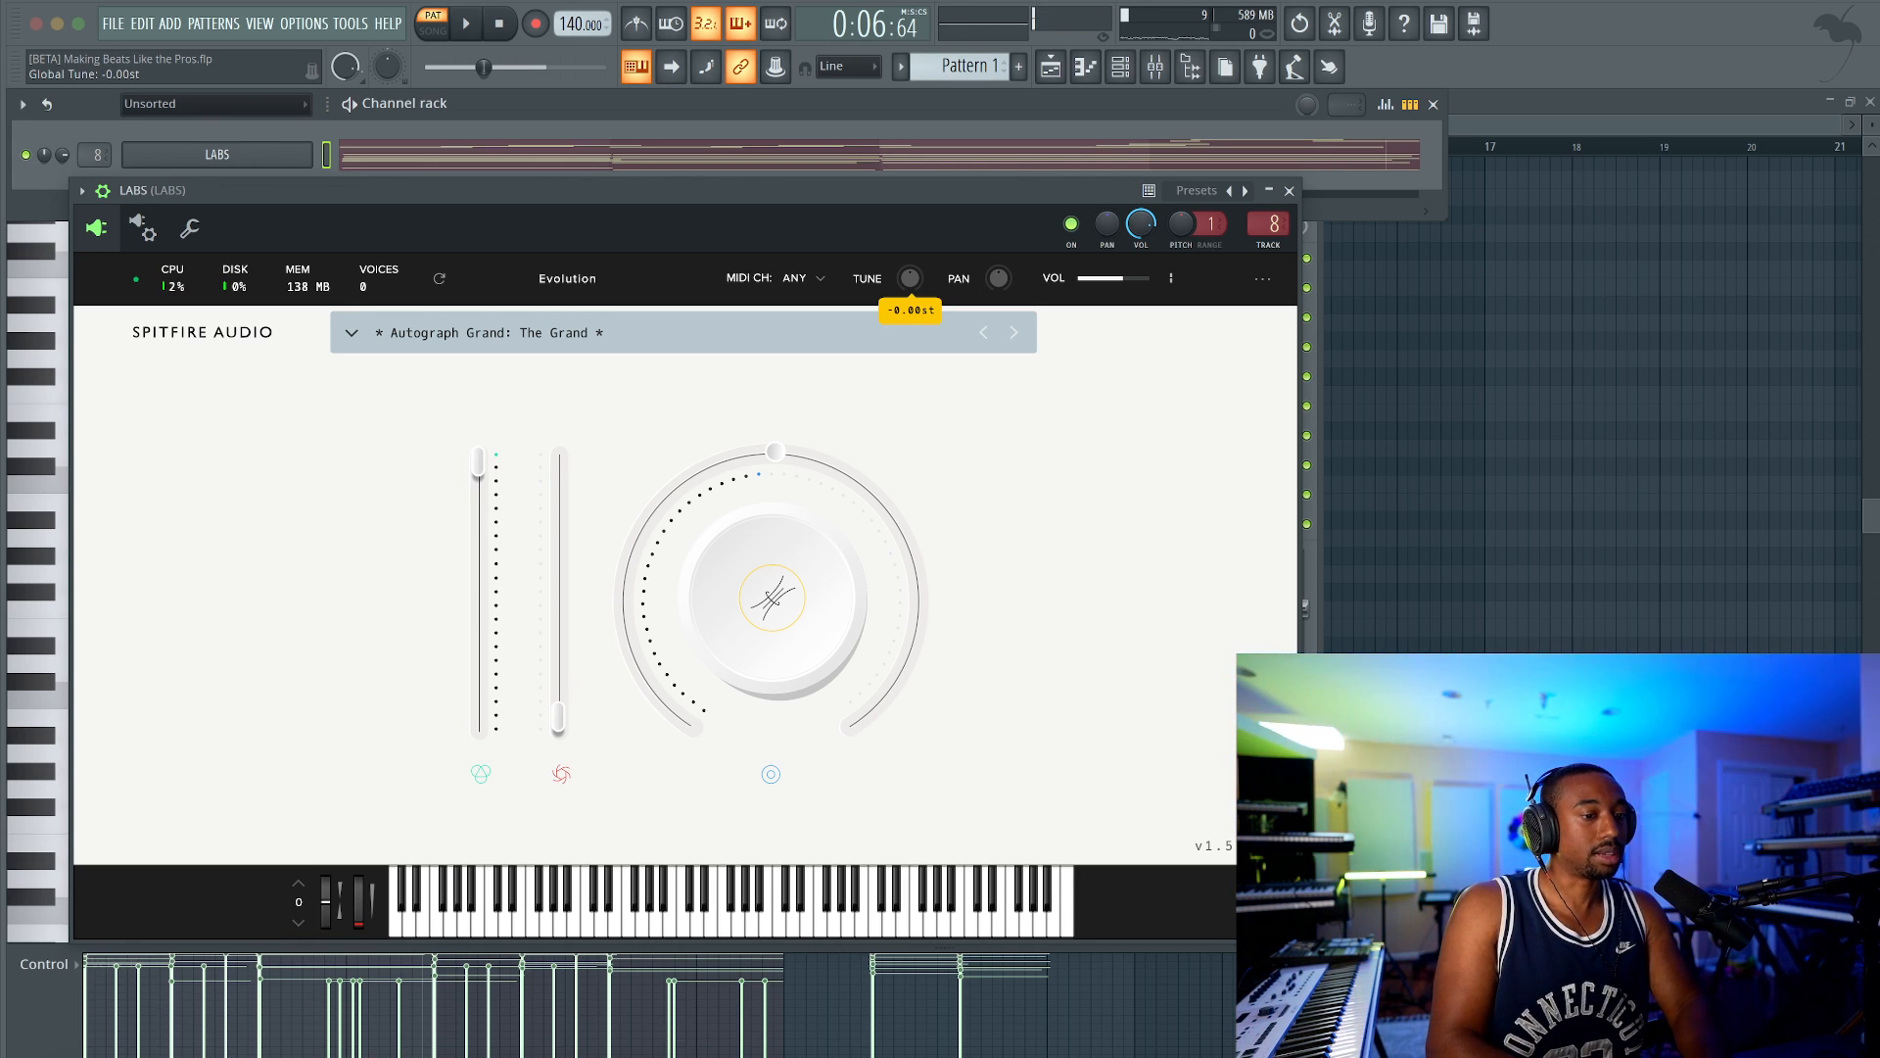
Step: Play the pattern while trying different Dynamics and Expression levels in LABS, including 76% Expression, and restore both
{"action": "key", "text": "space"}
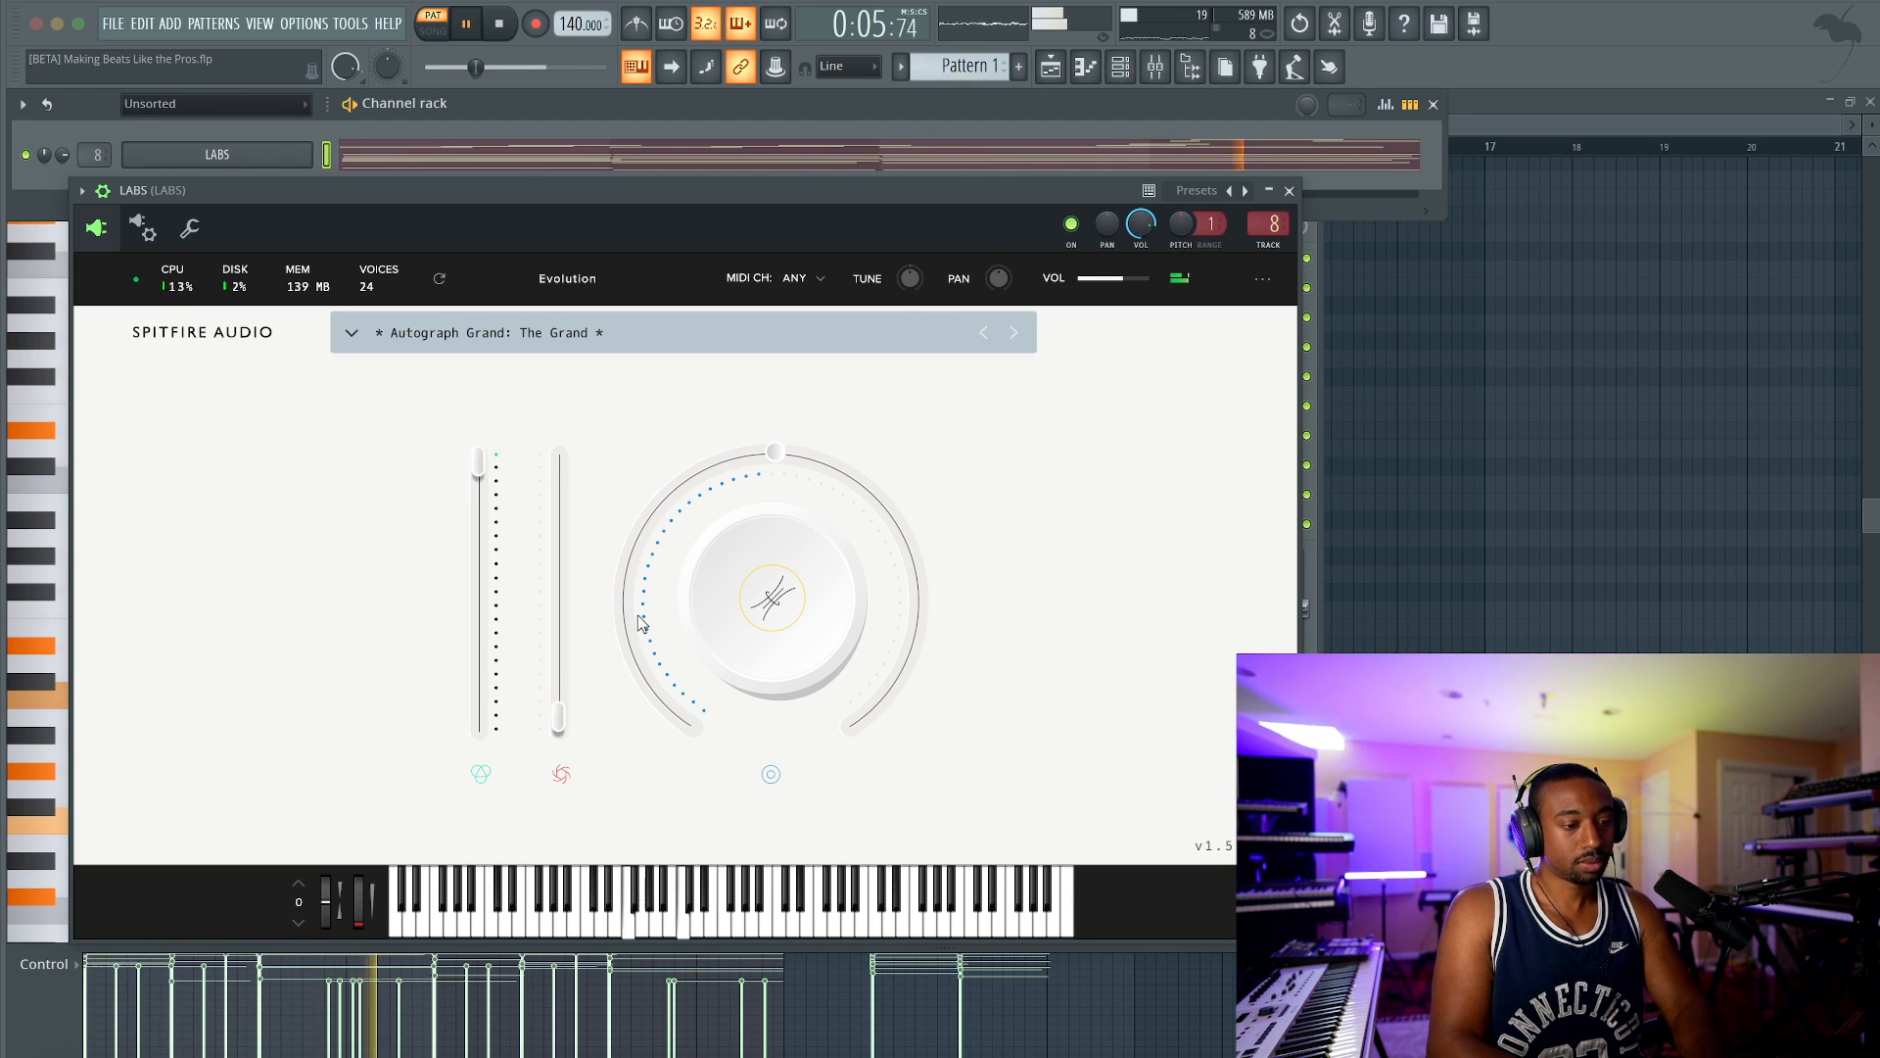
{"action": "left_click_drag", "start_coordinate": [556, 516], "coordinate": [552, 791]}
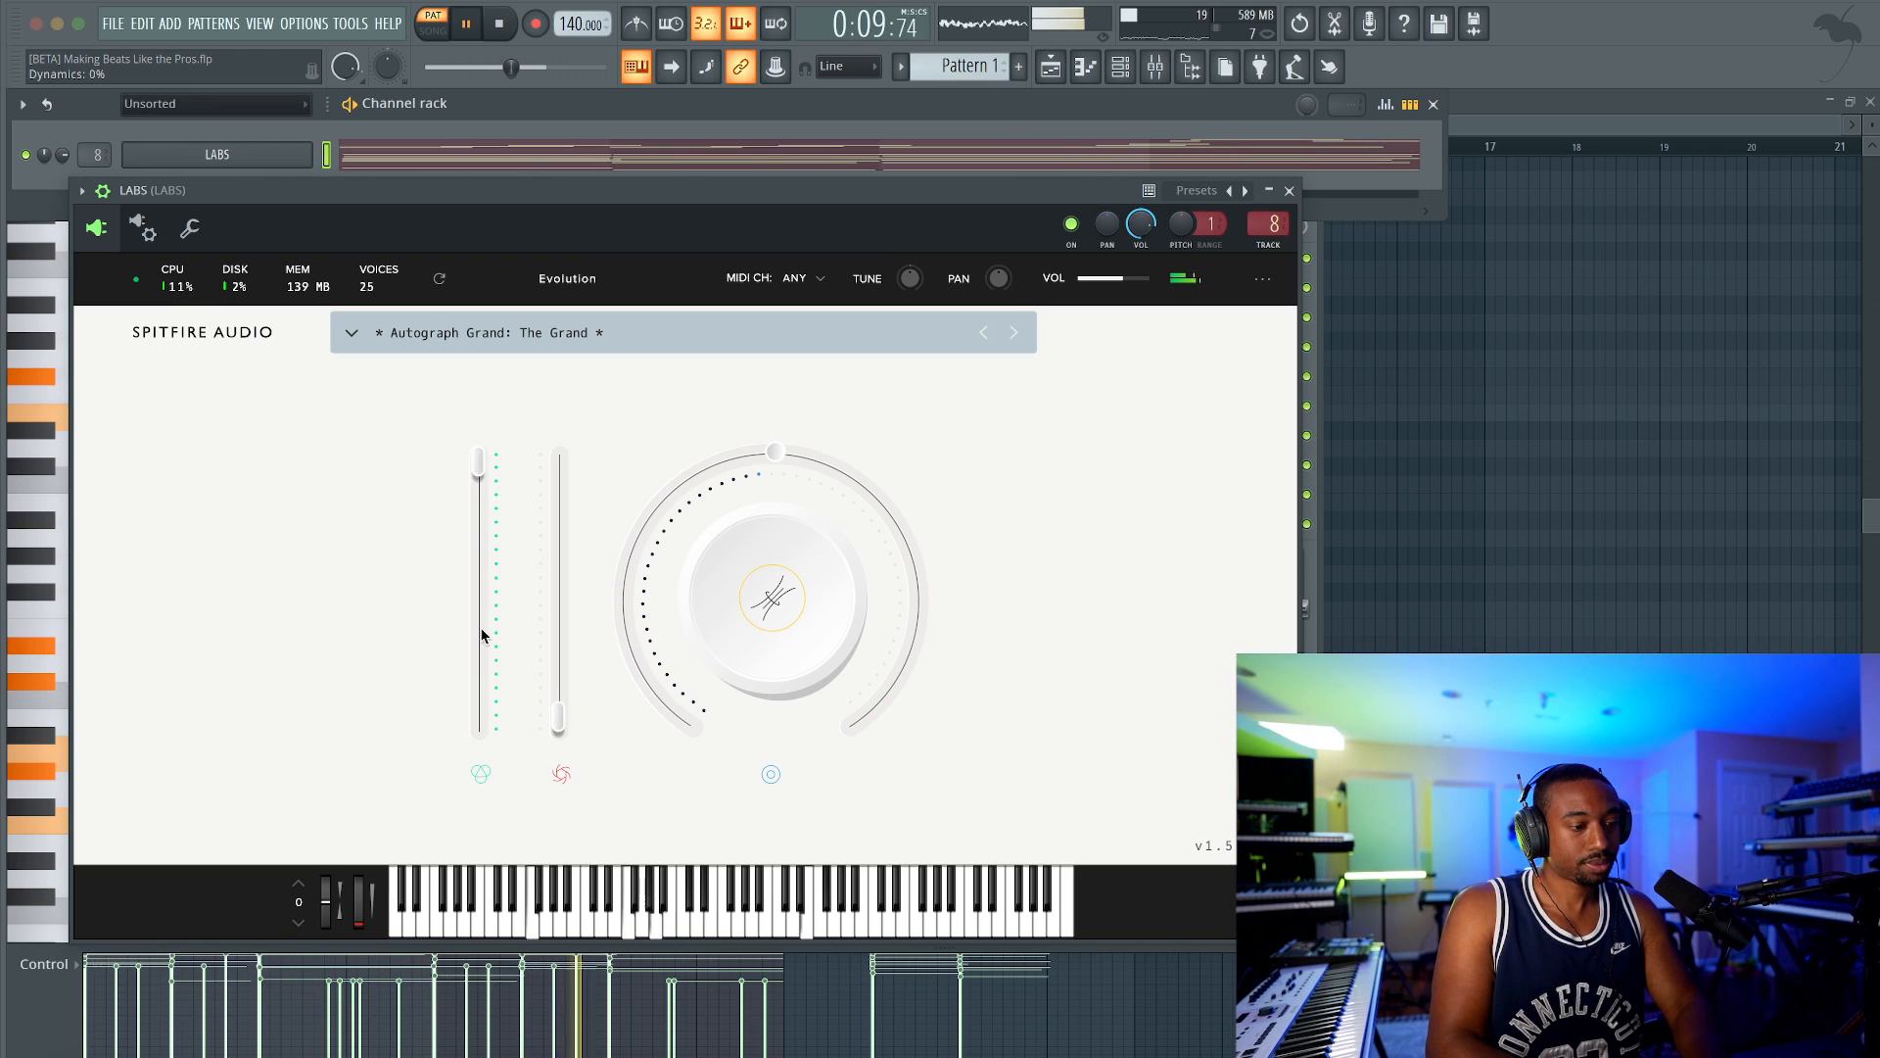
{"action": "left_click_drag", "start_coordinate": [499, 520], "coordinate": [485, 510]}
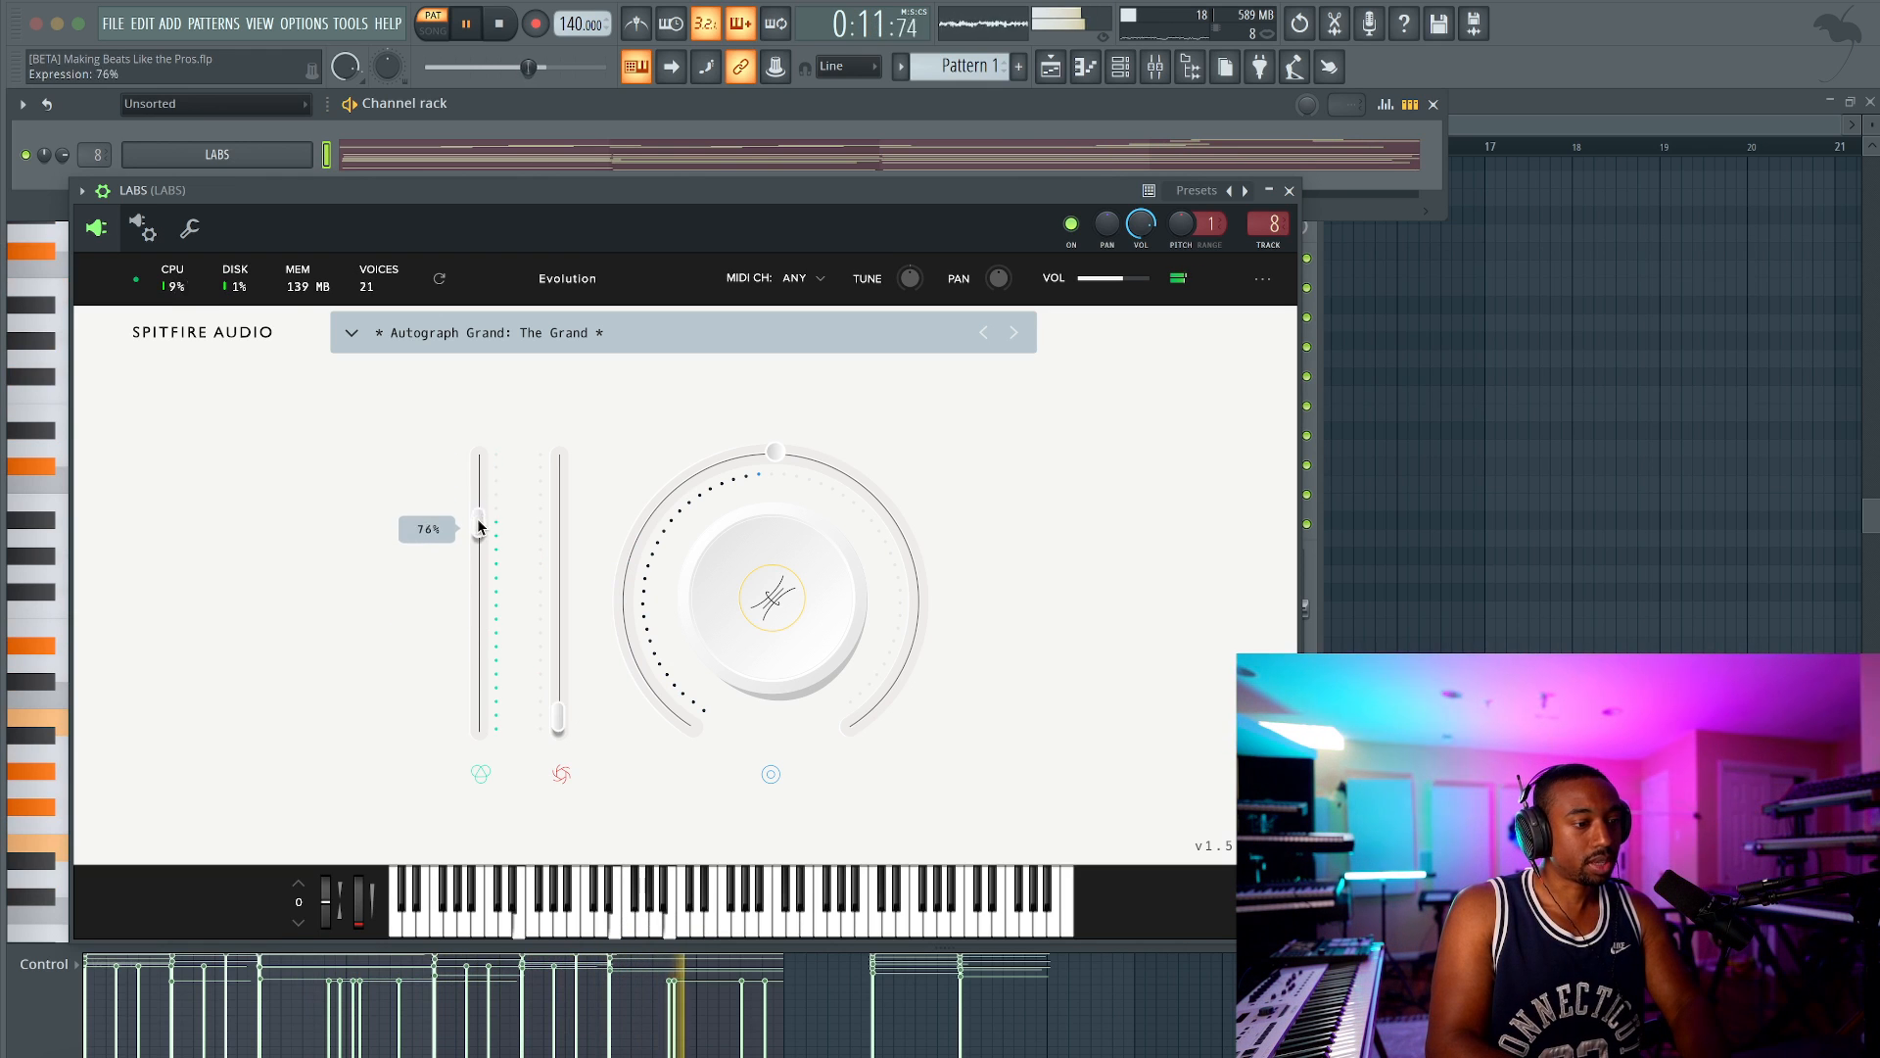
{"action": "left_click_drag", "start_coordinate": [566, 609], "coordinate": [556, 548]}
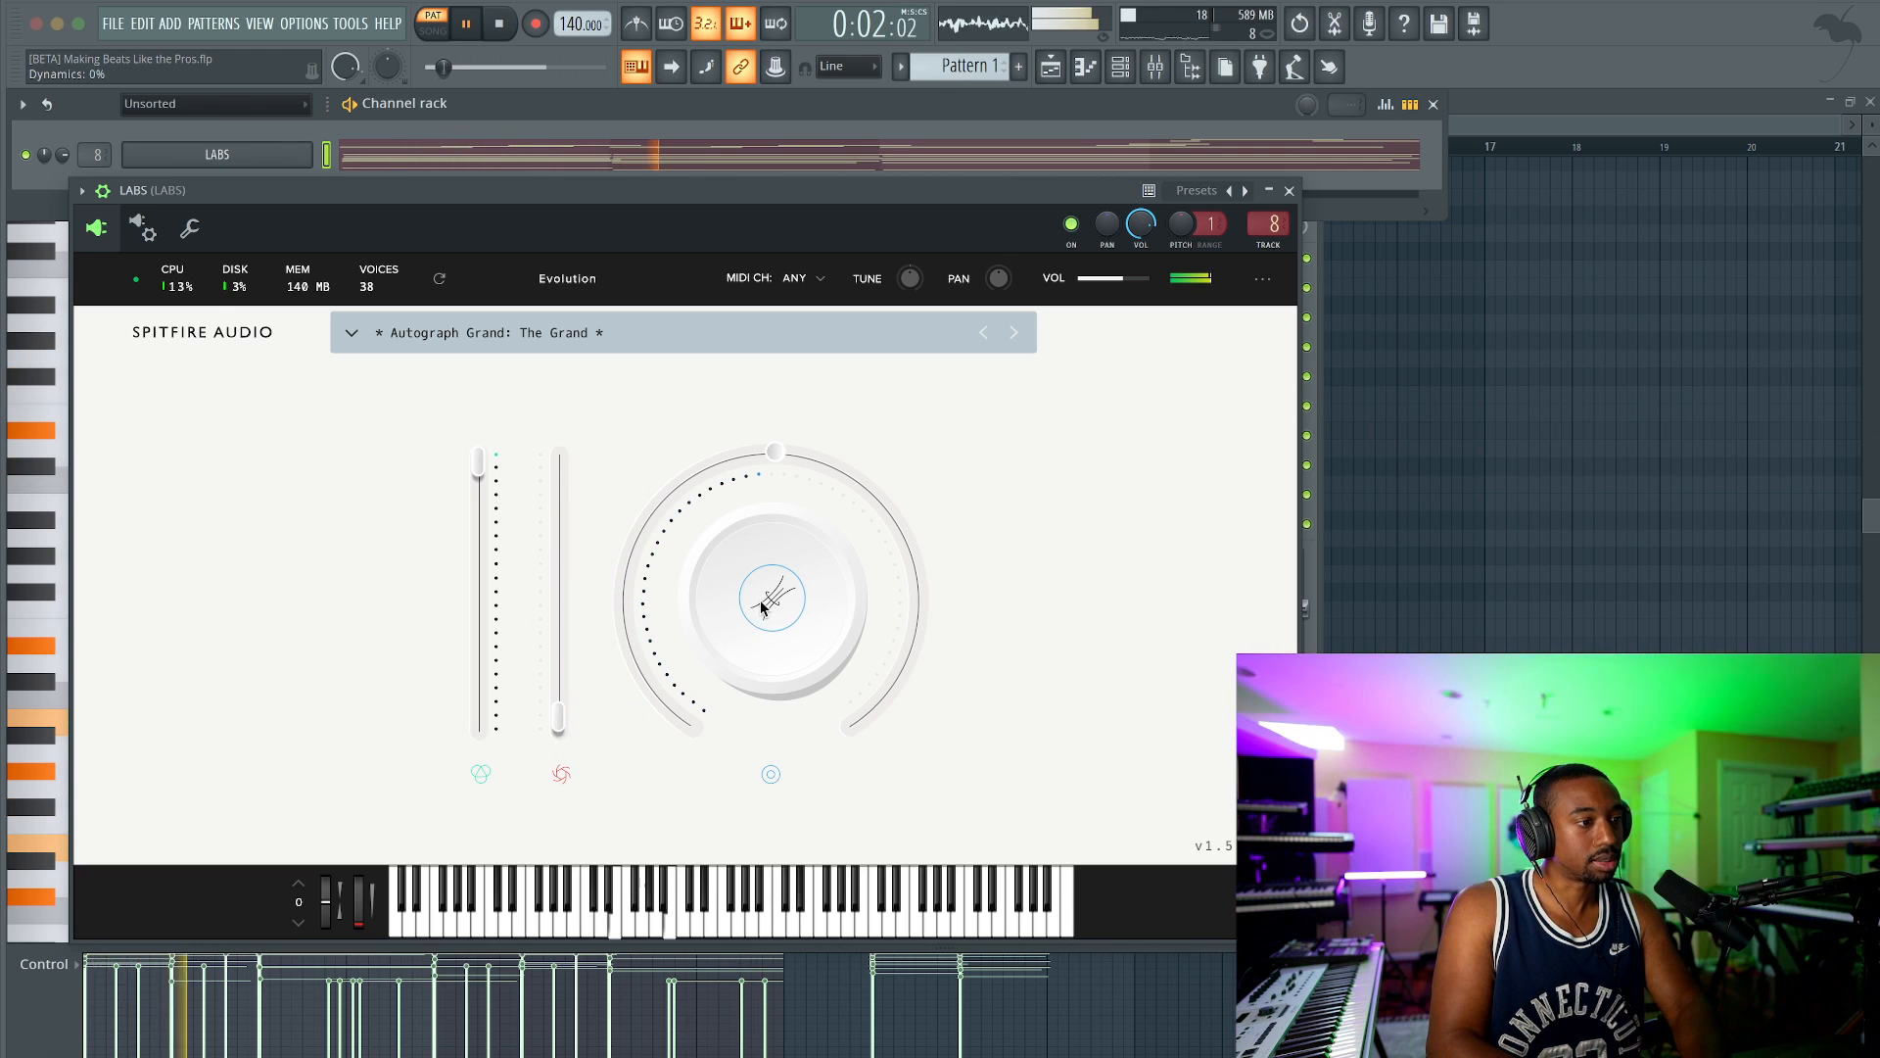
Step: Raise the LABS Tightness to about 98%
{"action": "left_click", "coordinate": [766, 529]}
{"action": "left_click_drag", "start_coordinate": [774, 449], "coordinate": [864, 523]}
{"action": "left_click_drag", "start_coordinate": [891, 663], "coordinate": [865, 703]}
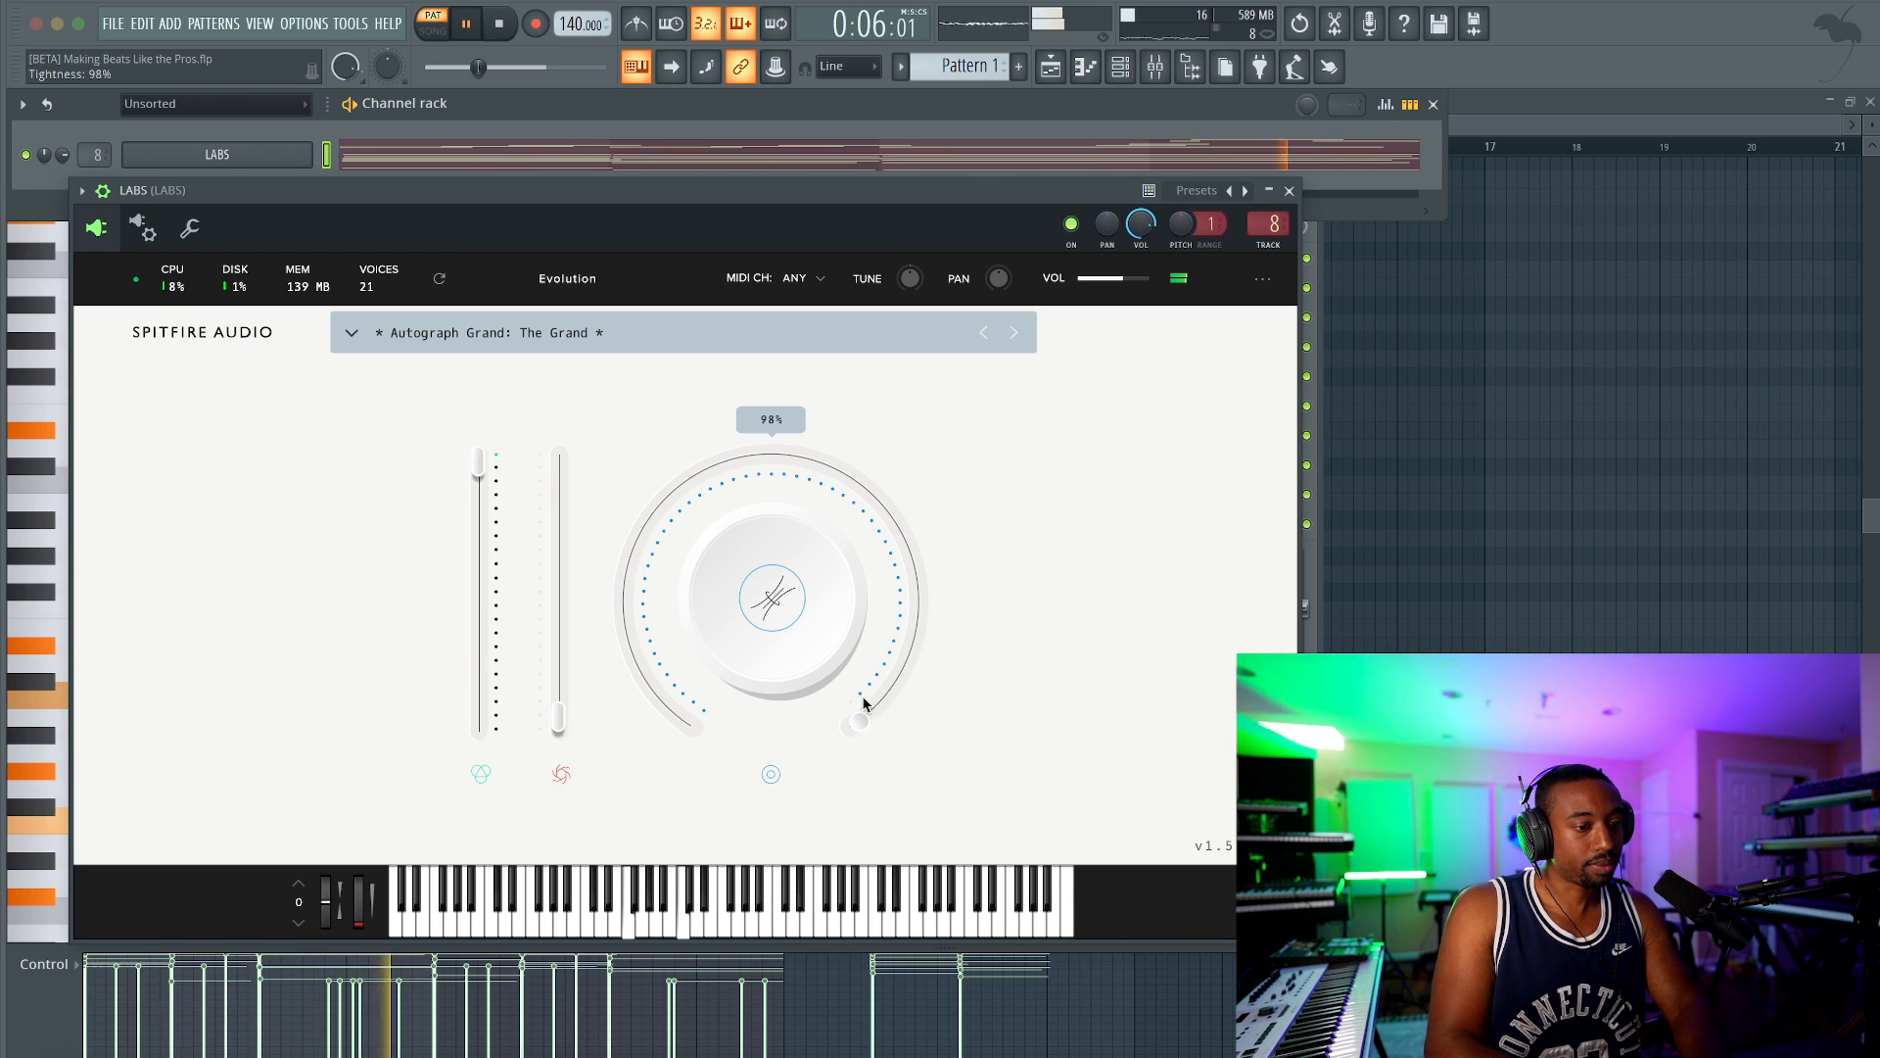
Step: Audition LABS Reverb at about 22% and 82%, turn it down to its minimum, and raise the Dynamics slider
{"action": "mouse_move", "coordinate": [787, 611]}
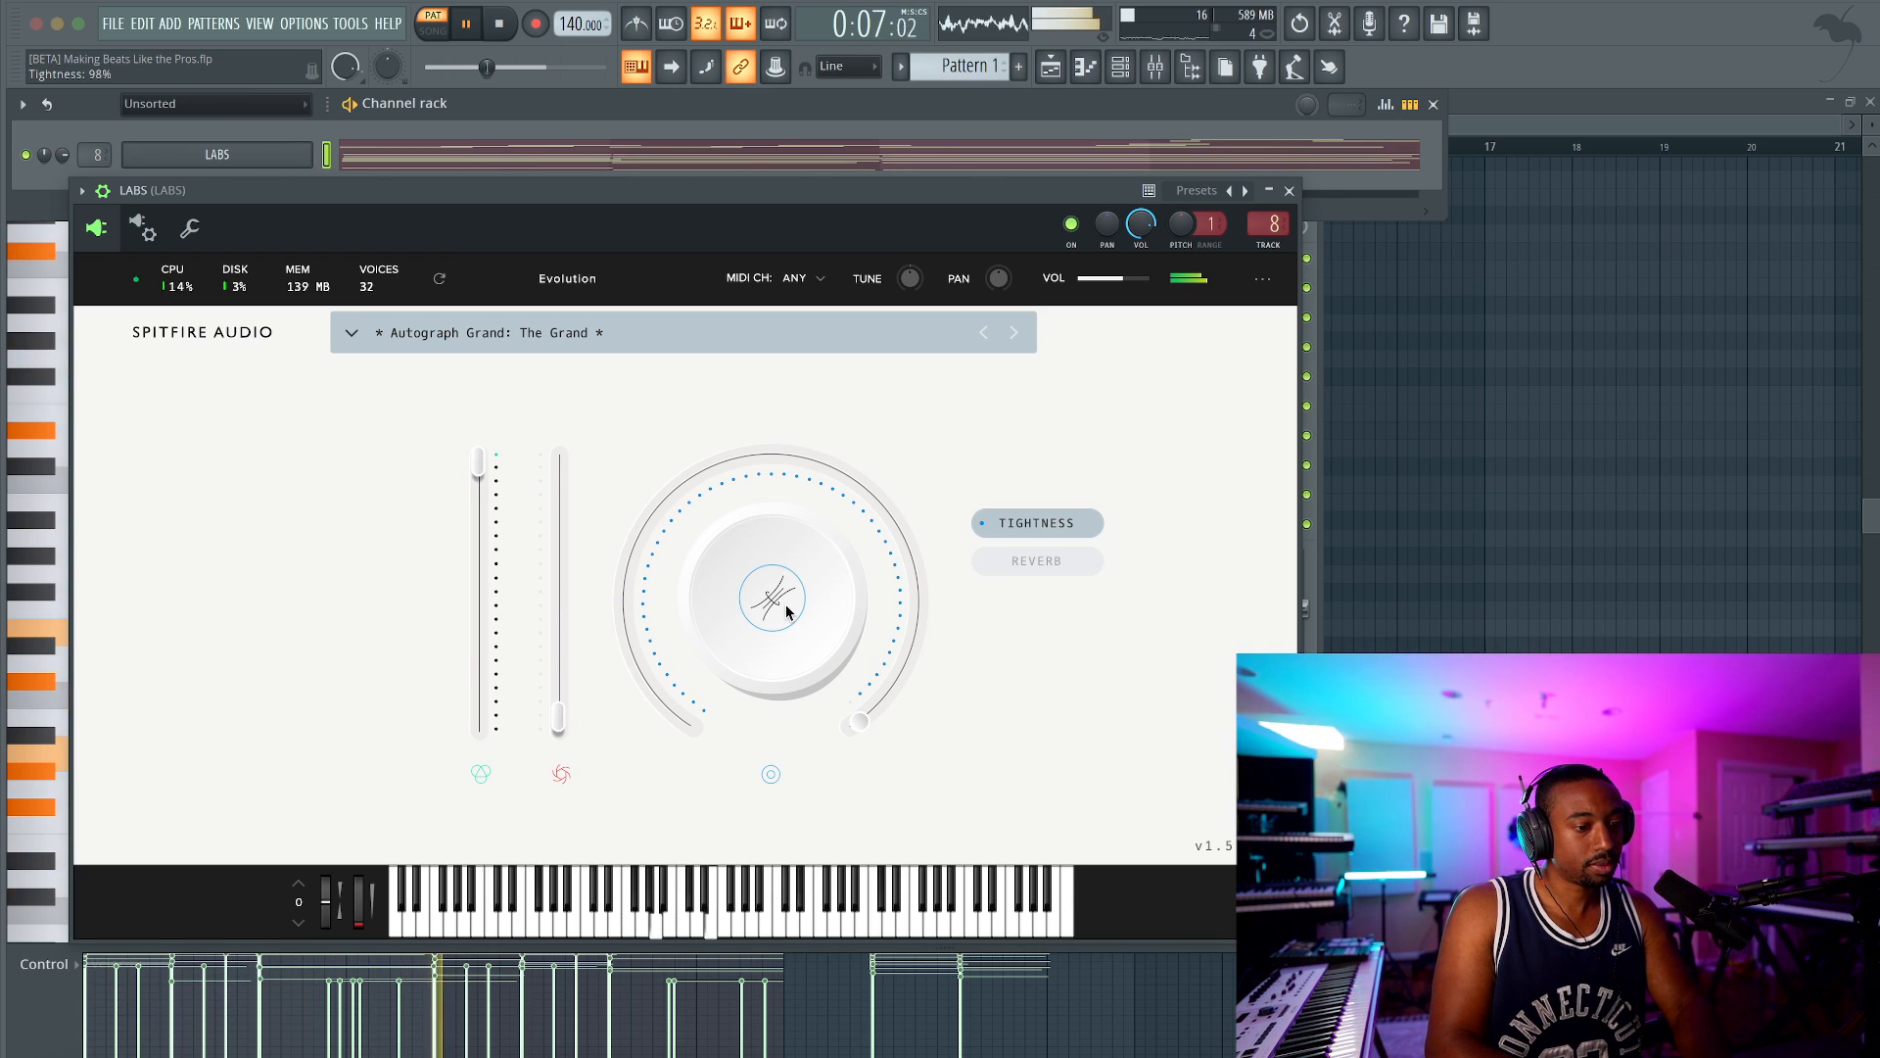
{"action": "left_click", "coordinate": [1011, 564]}
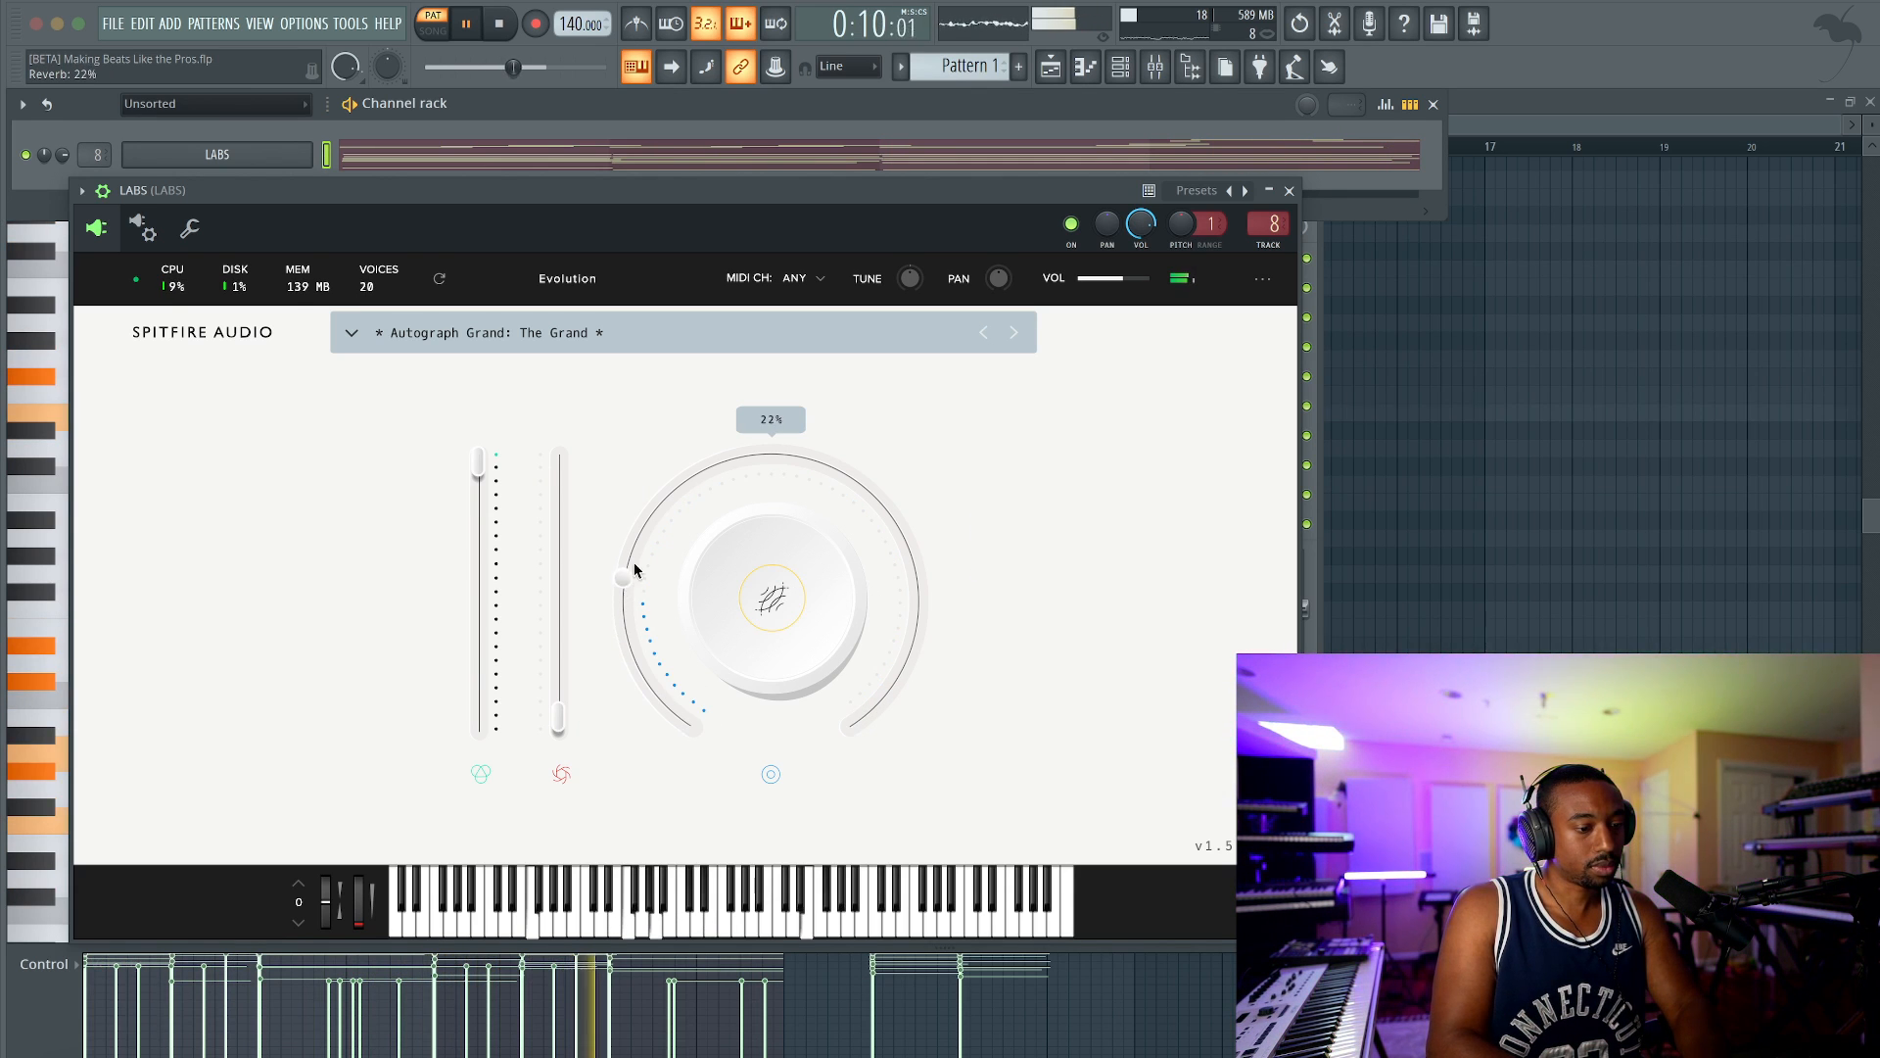
{"action": "left_click_drag", "start_coordinate": [635, 570], "coordinate": [856, 500]}
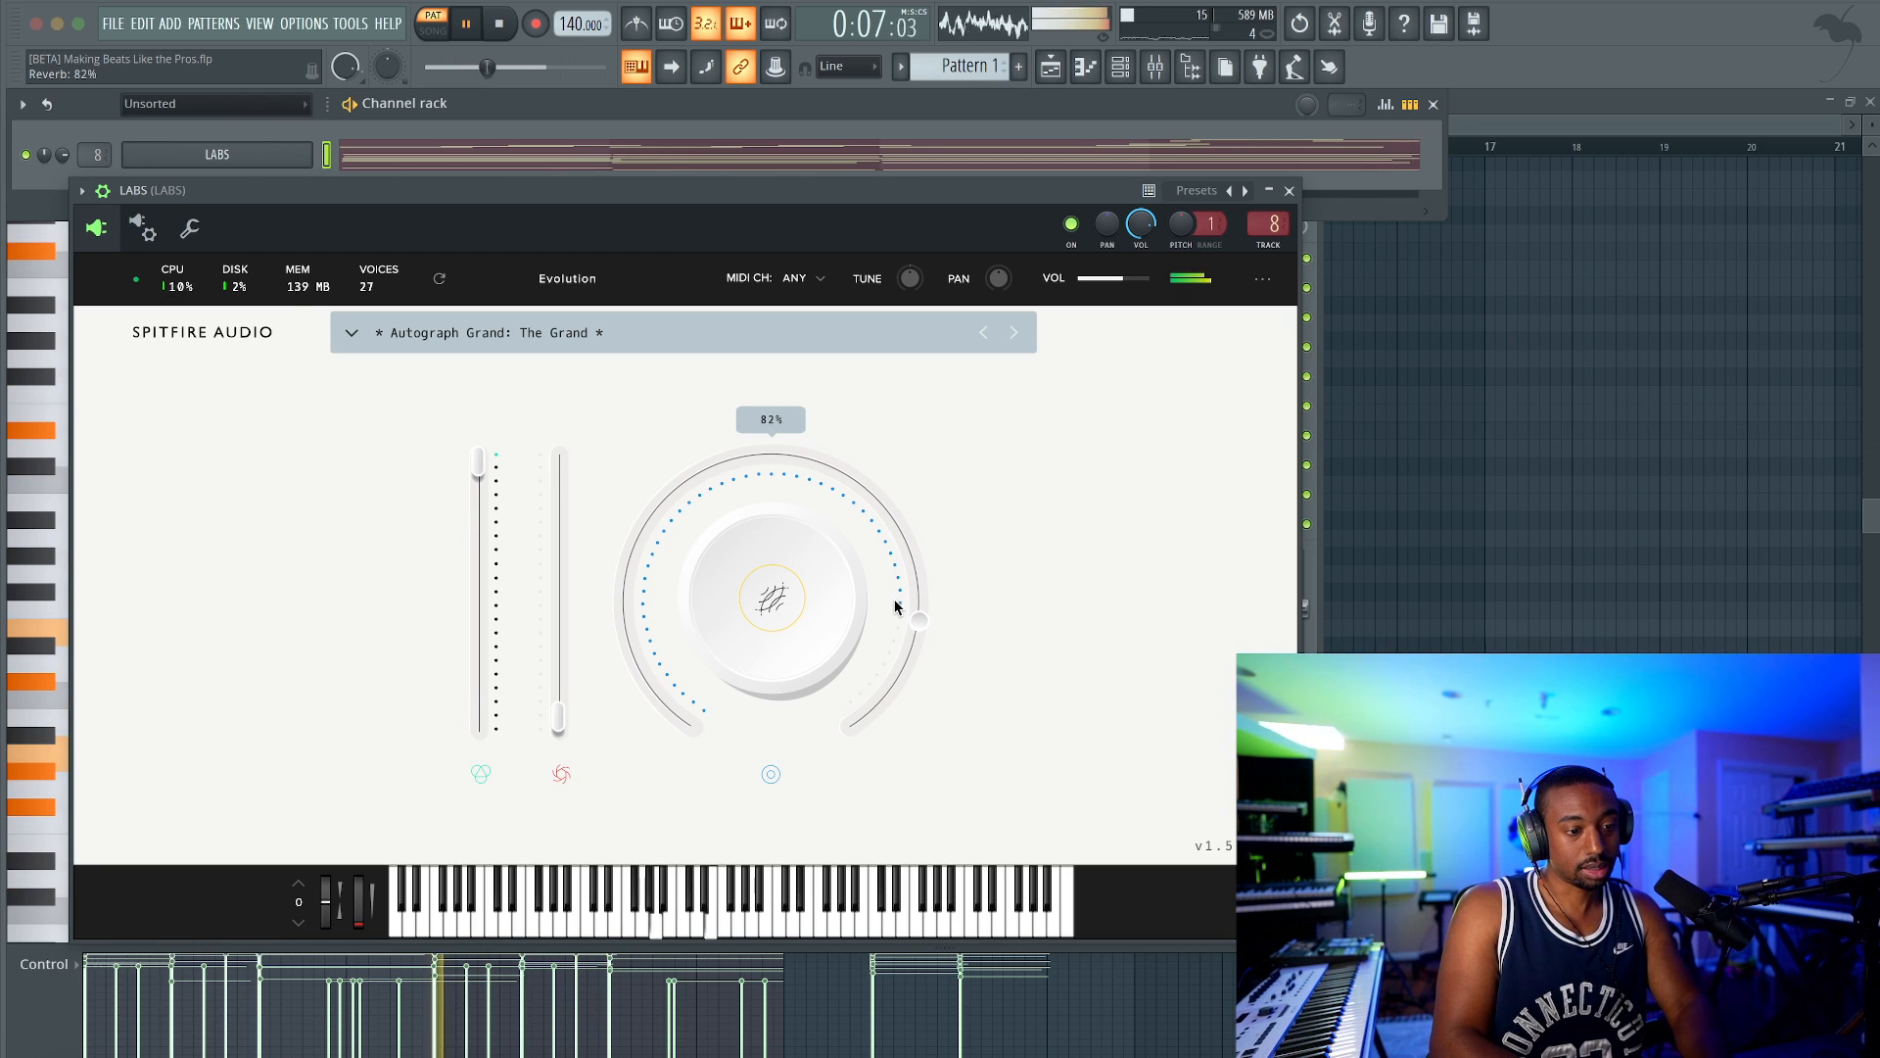
{"action": "left_click_drag", "start_coordinate": [895, 604], "coordinate": [690, 723]}
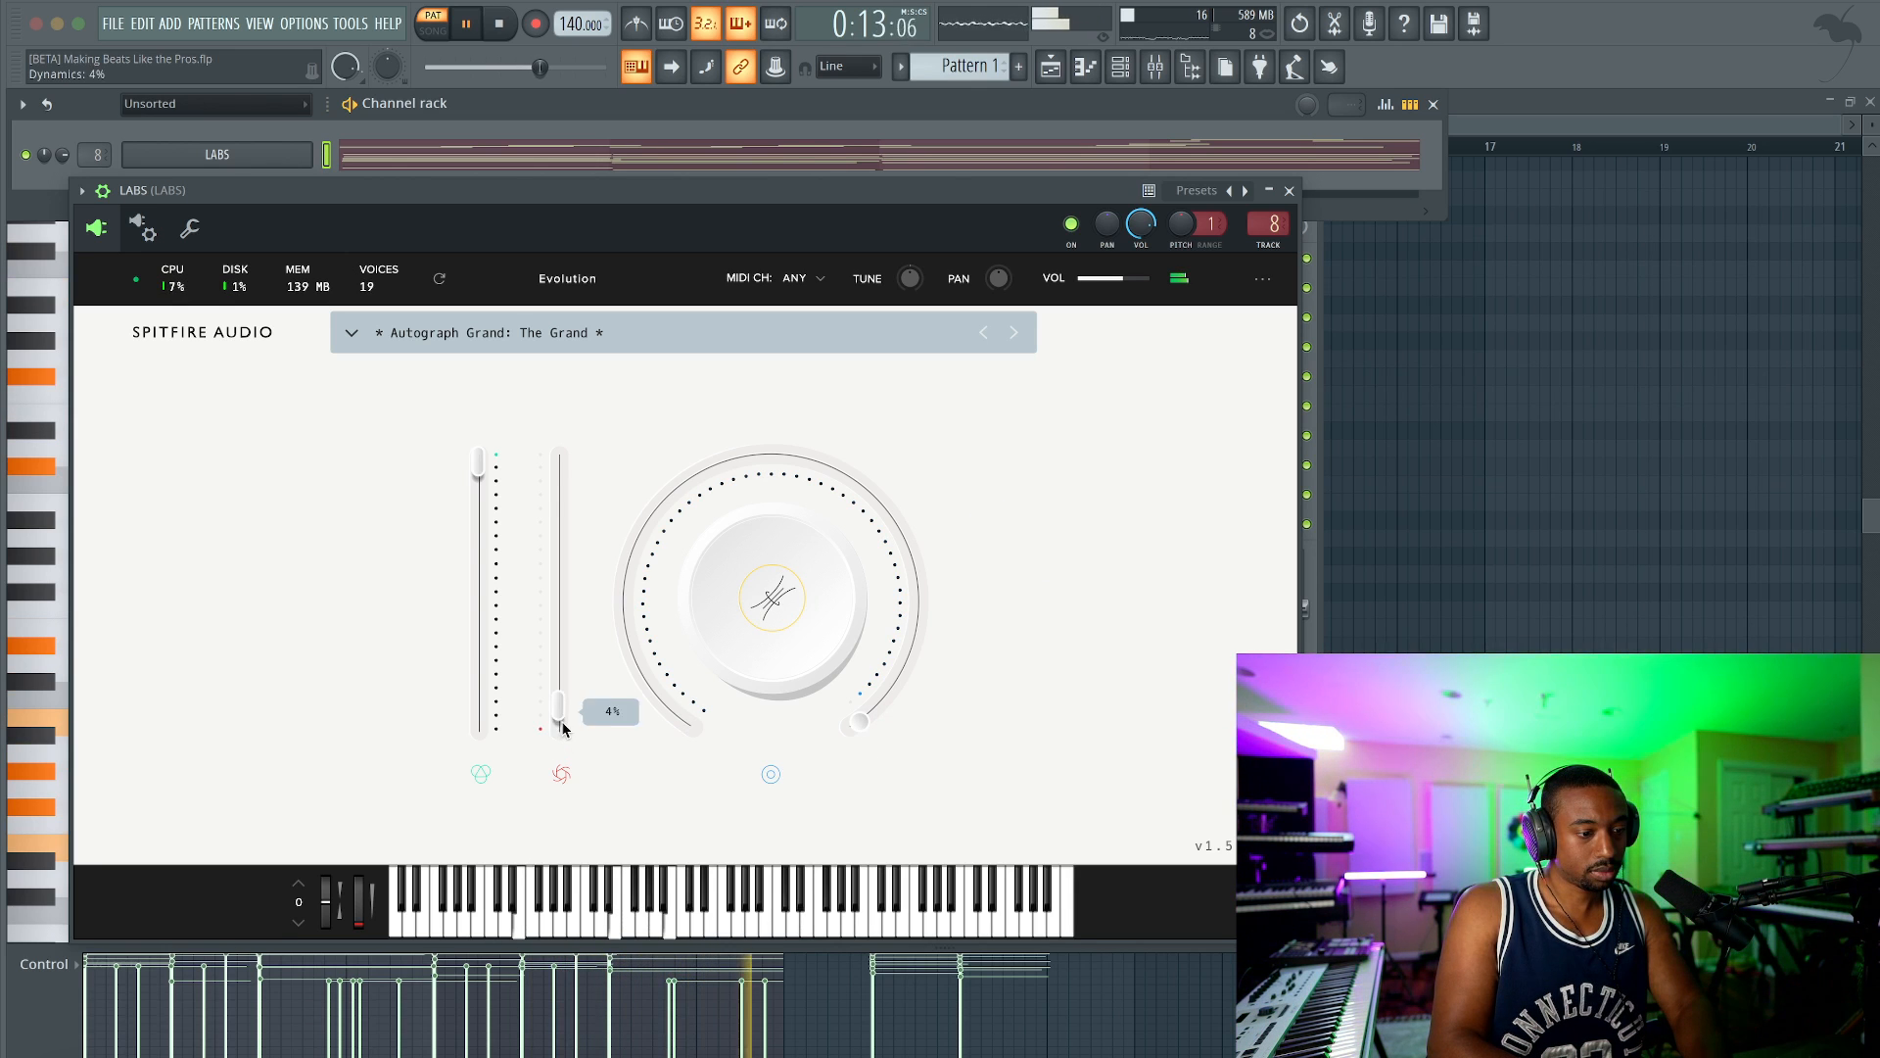
{"action": "left_click_drag", "start_coordinate": [563, 728], "coordinate": [561, 461]}
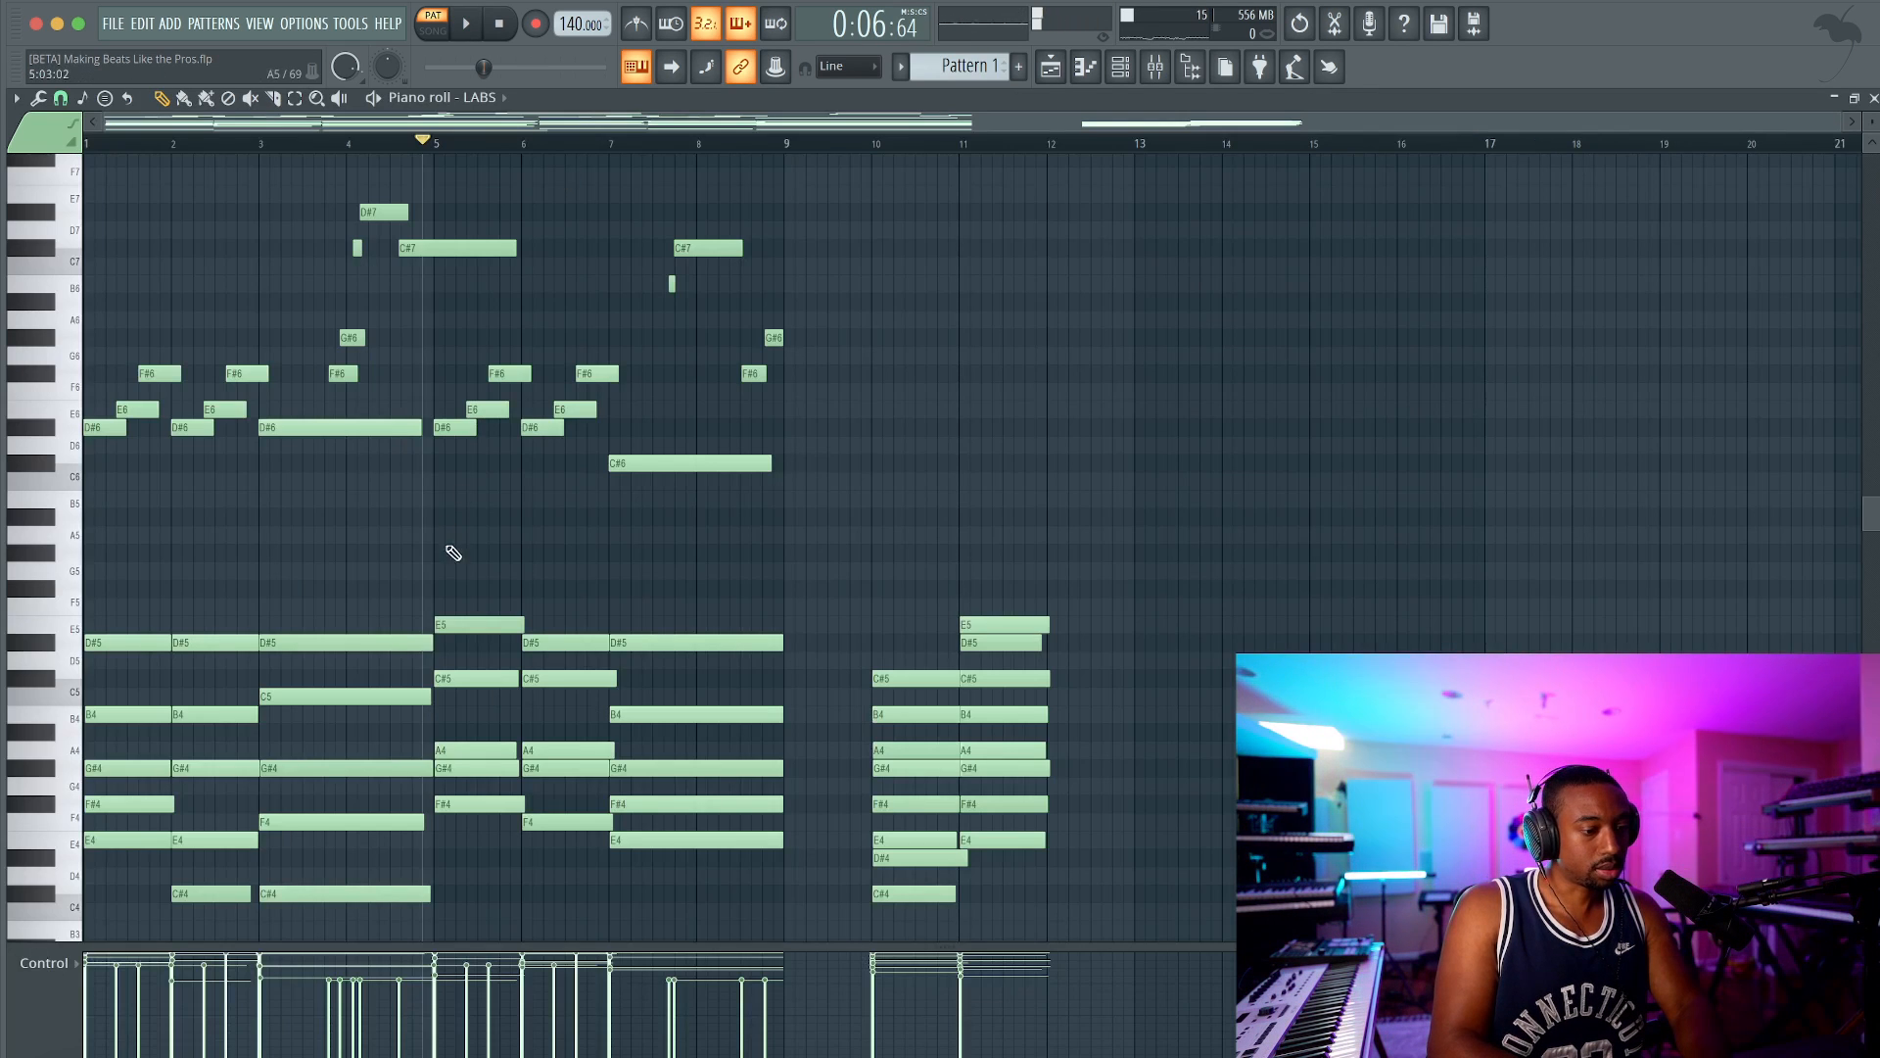
Step: Place Pattern 1 at the start of Track 1 in the Playlist, trimmed to end at bar 9, and play it in song mode
{"action": "key", "text": "space"}
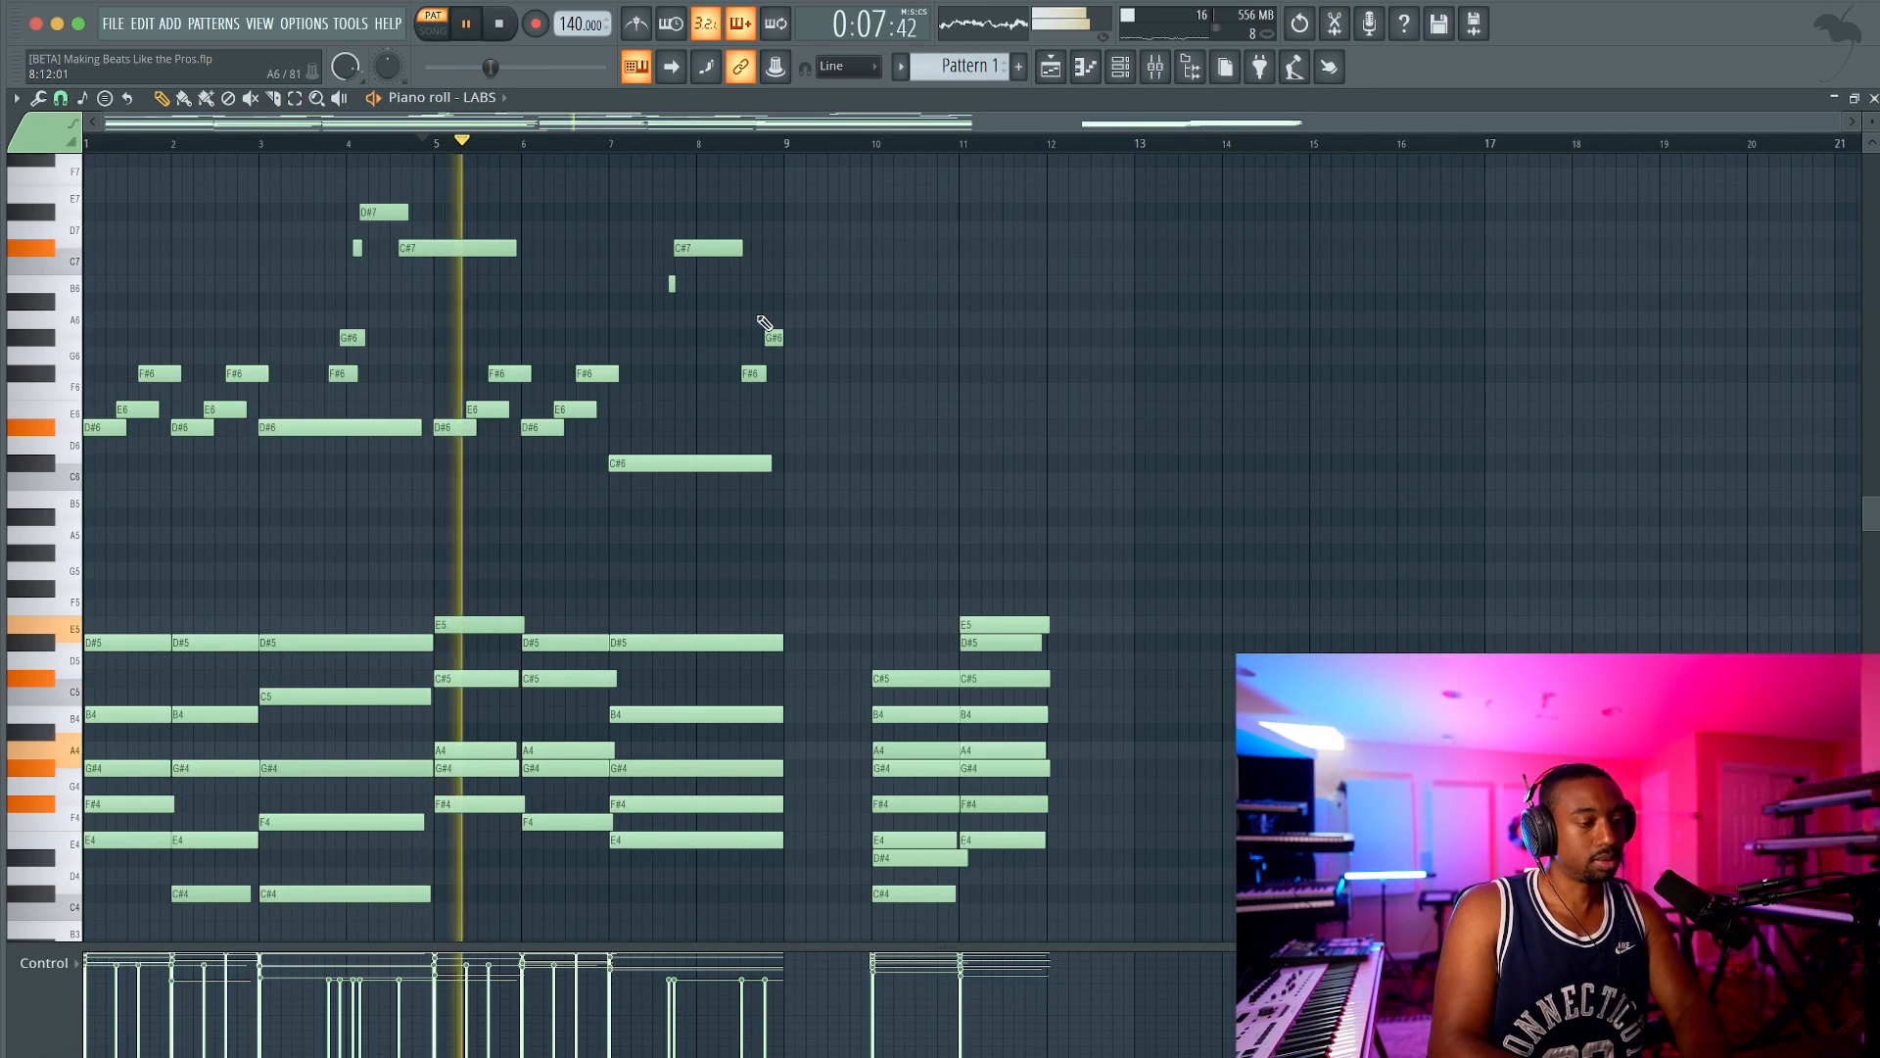
{"action": "key", "text": "F5"}
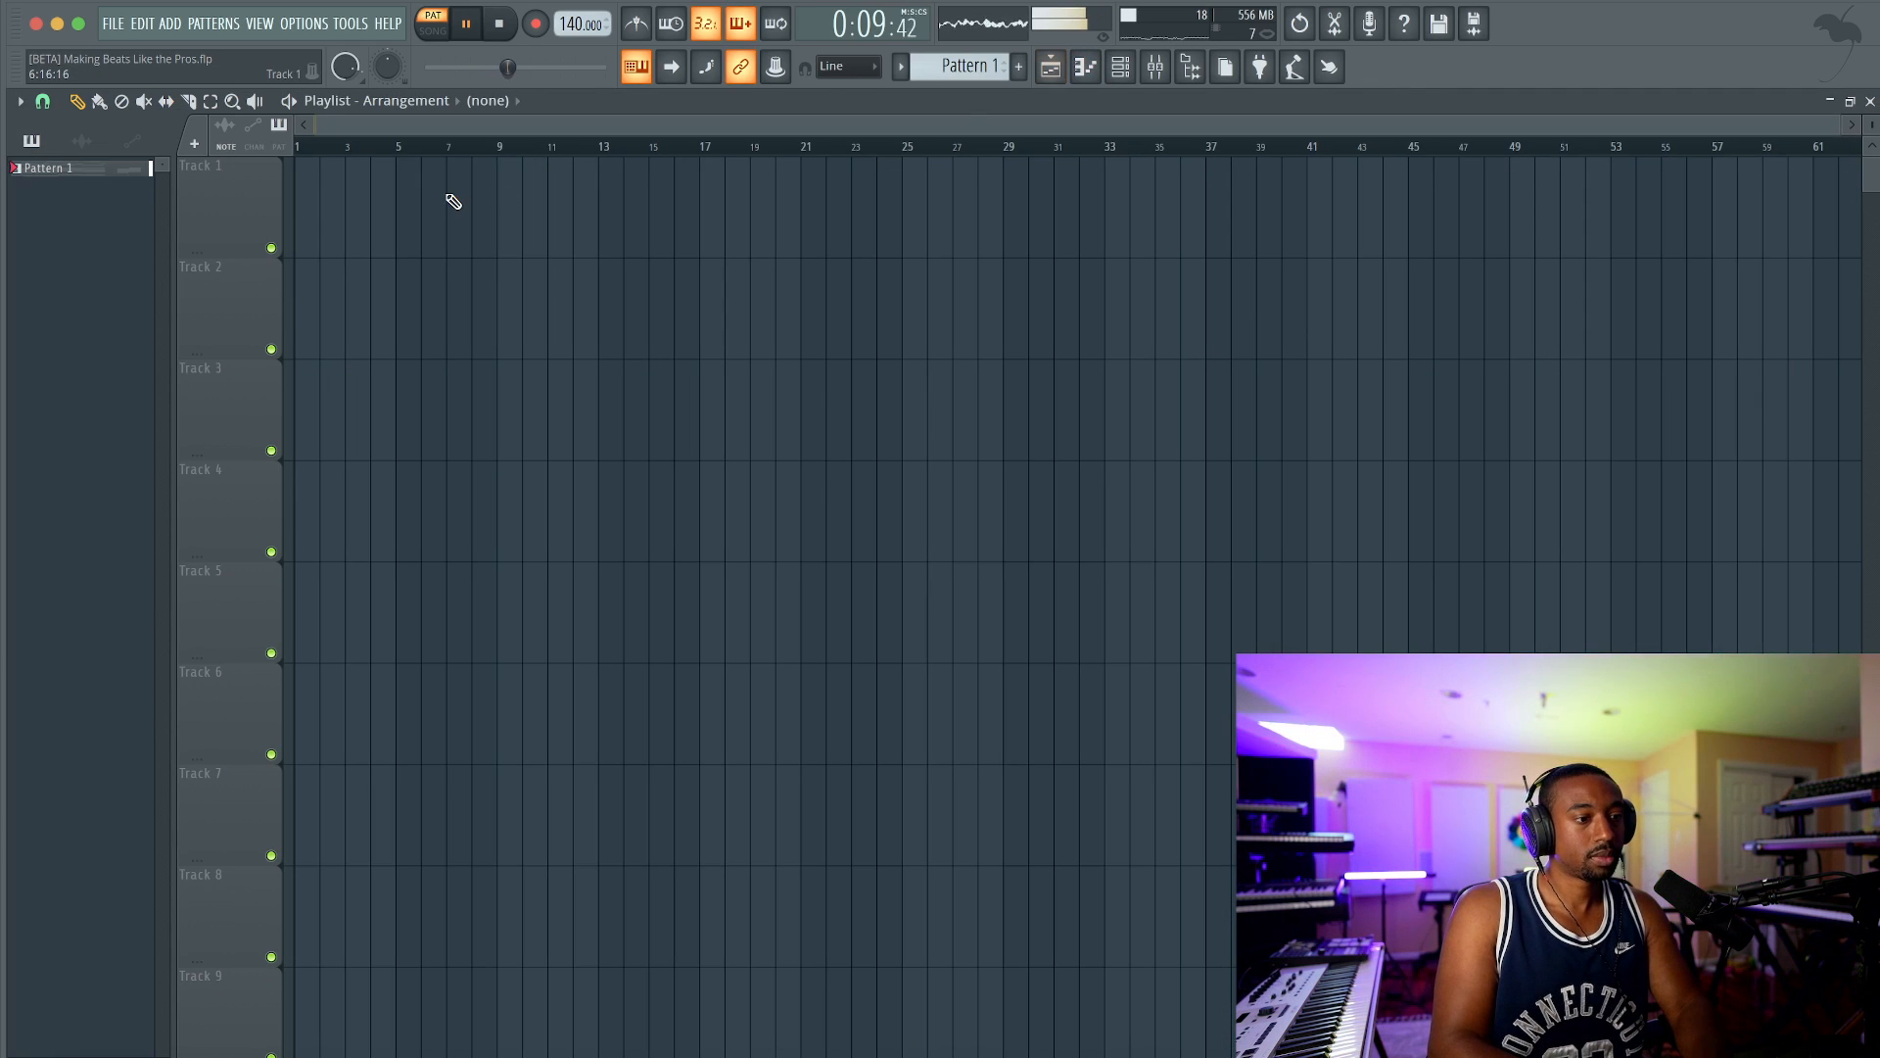
{"action": "left_click", "coordinate": [336, 201]}
{"action": "left_click_drag", "start_coordinate": [589, 174], "coordinate": [499, 176]}
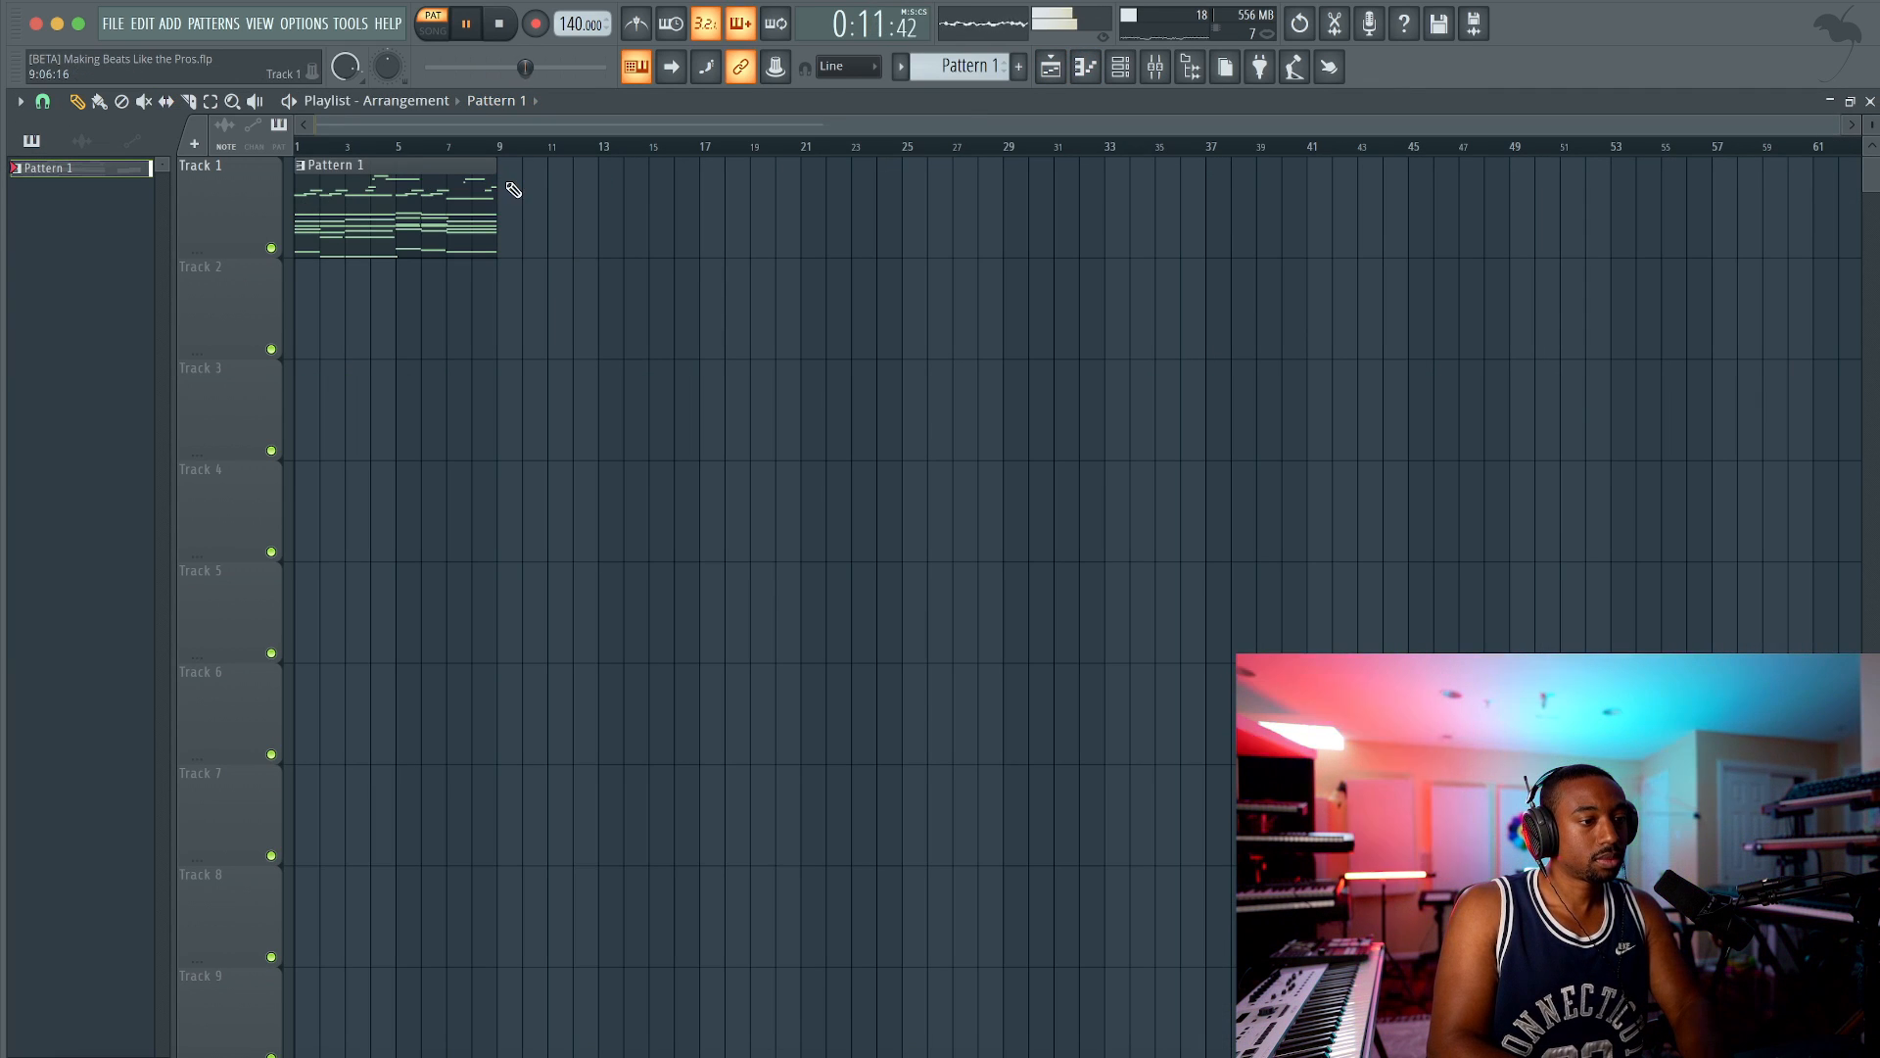
{"action": "left_click", "coordinate": [432, 30]}
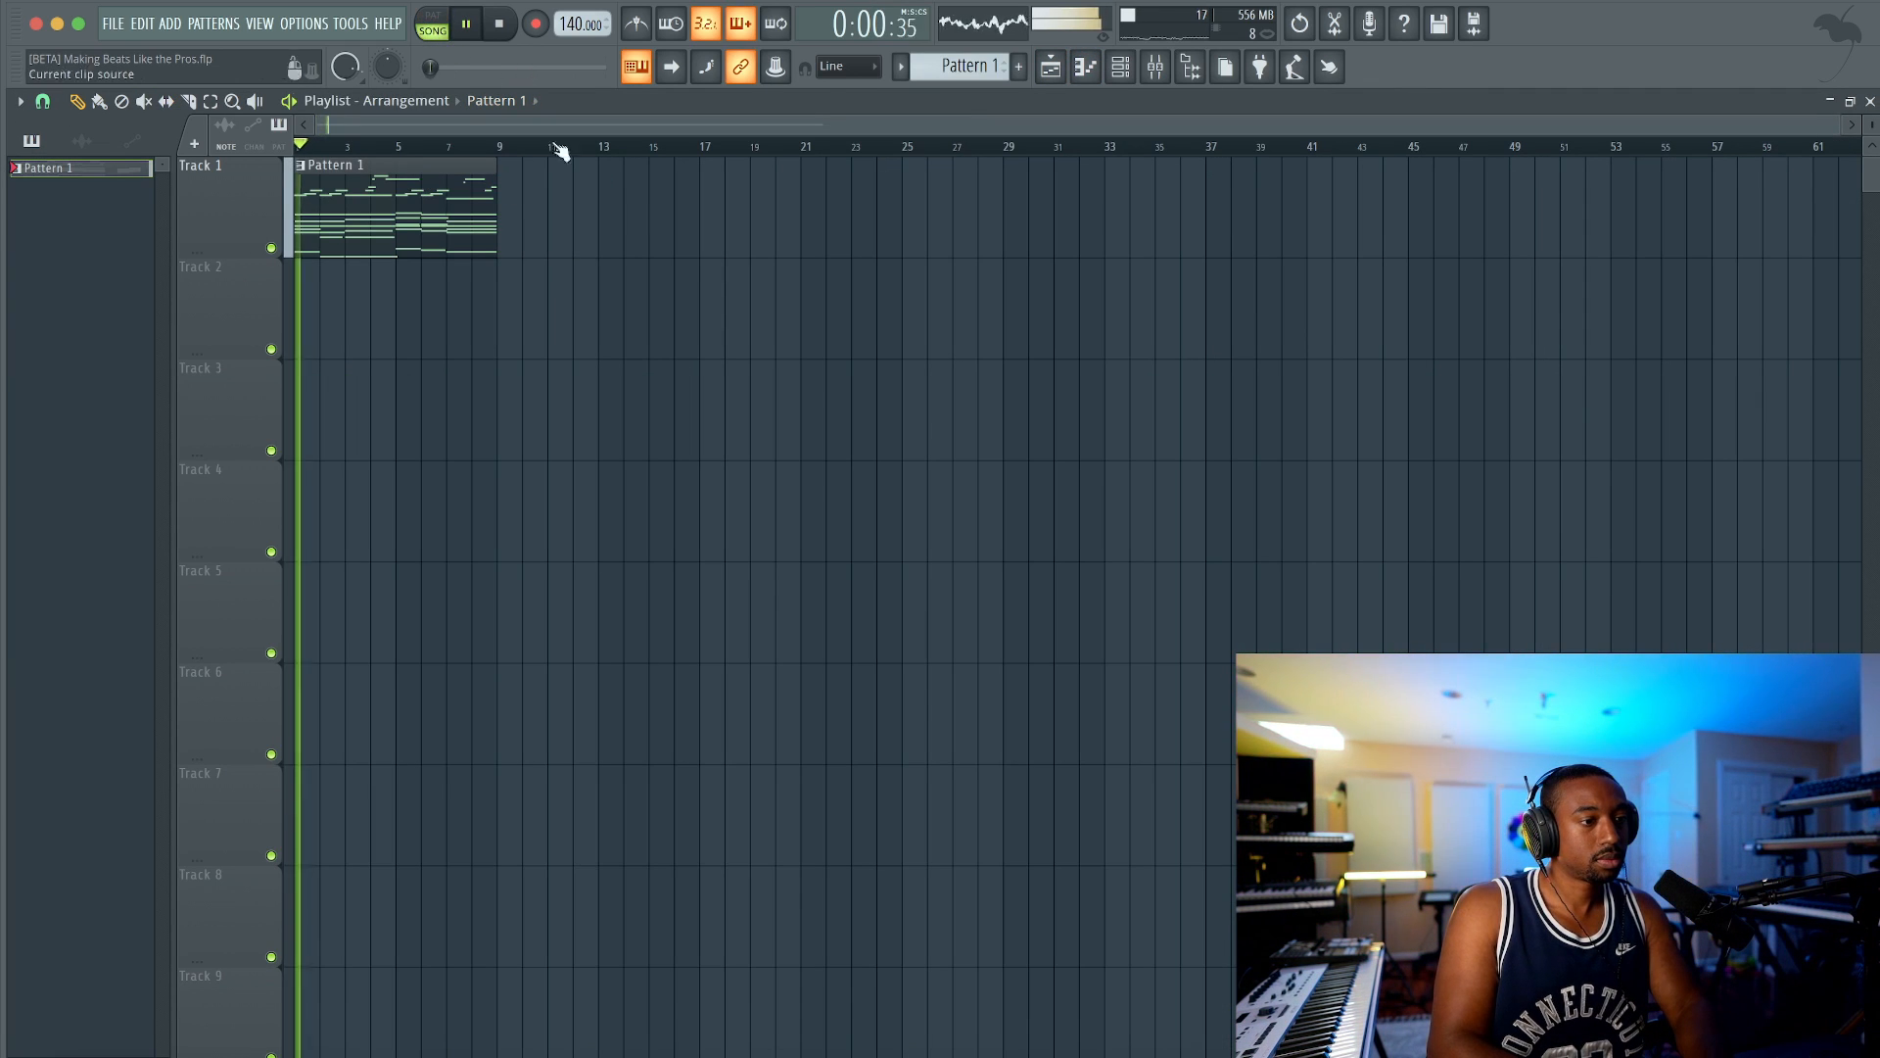
Step: Transpose all the LABS notes down one semitone in the piano roll and restart song playback
{"action": "left_click", "coordinate": [1121, 69]}
{"action": "left_click", "coordinate": [482, 160]}
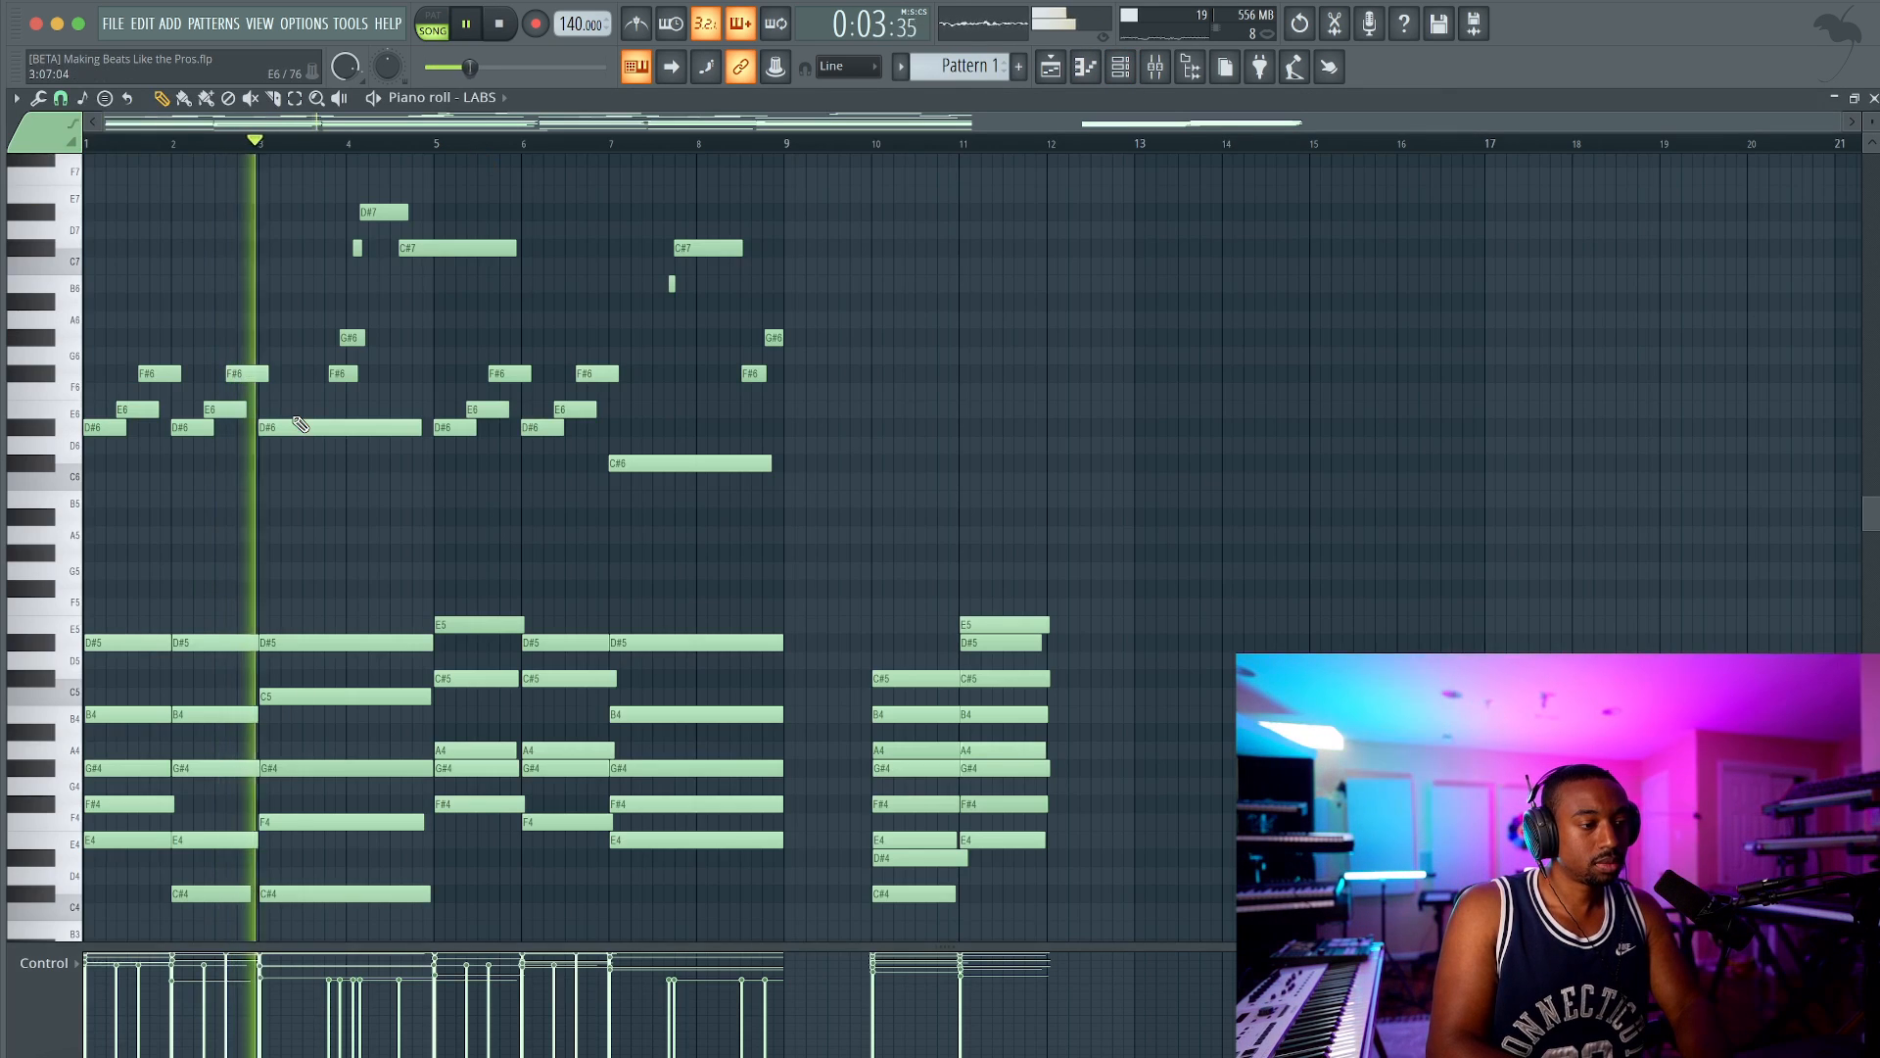
{"action": "scroll", "coordinate": [299, 423], "scroll_direction": "down", "scroll_amount": 2}
{"action": "key", "text": "space"}
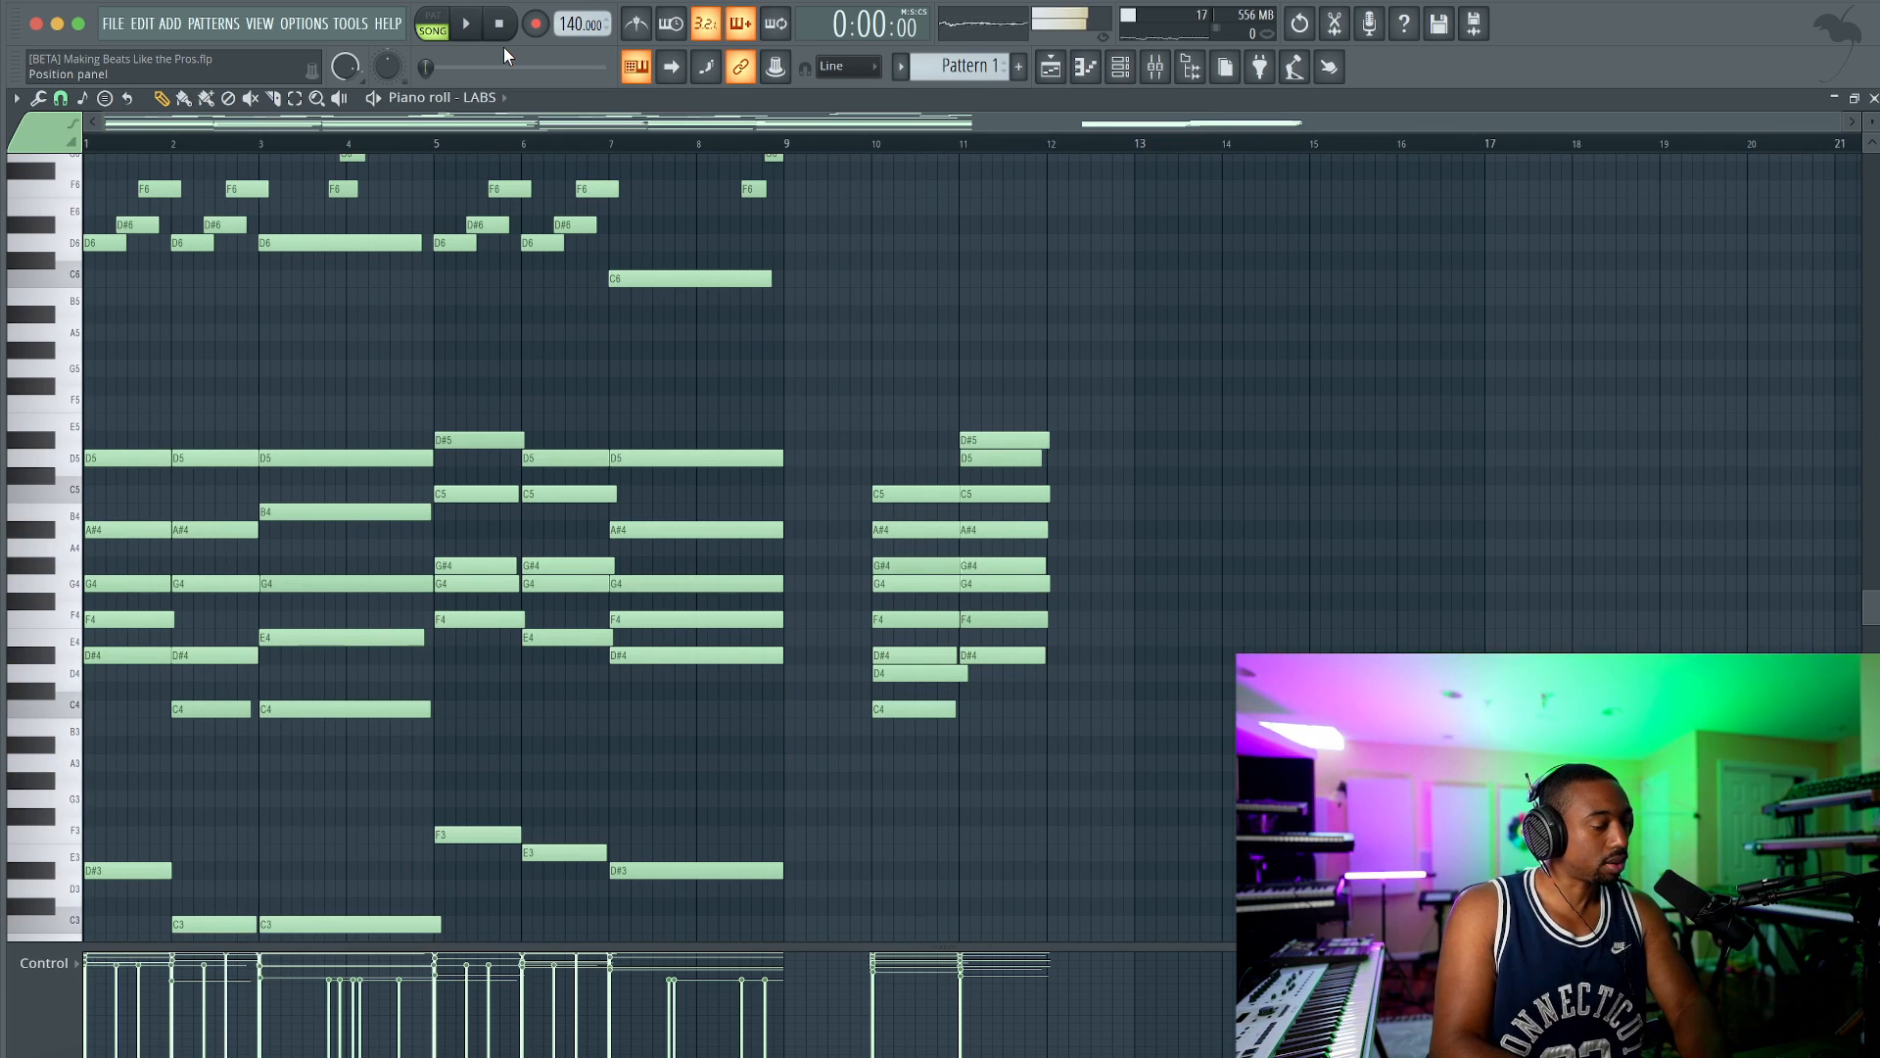
{"action": "key", "text": "space"}
Step: Lower the REVERB mixer track's volume to 62% (-9.4 dB) while the song plays, and select the LABS track
{"action": "key", "text": "F9"}
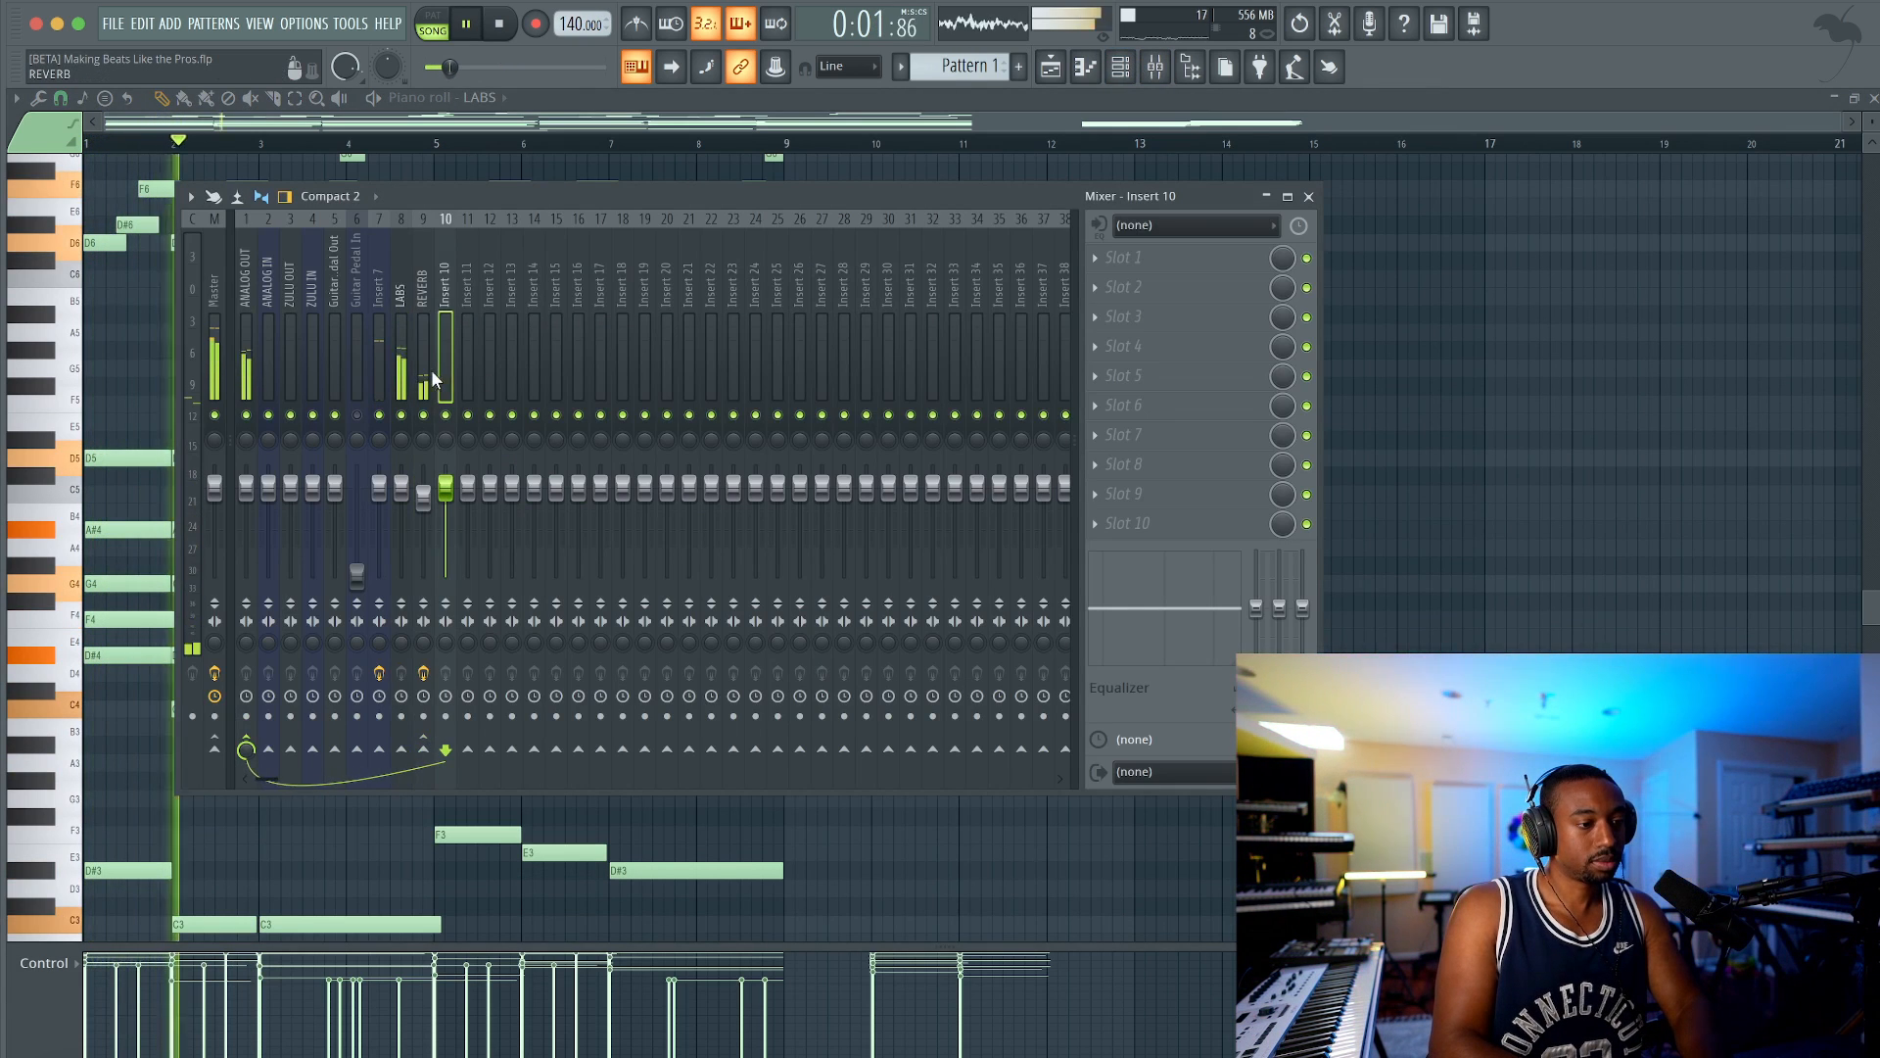
{"action": "left_click", "coordinate": [431, 369]}
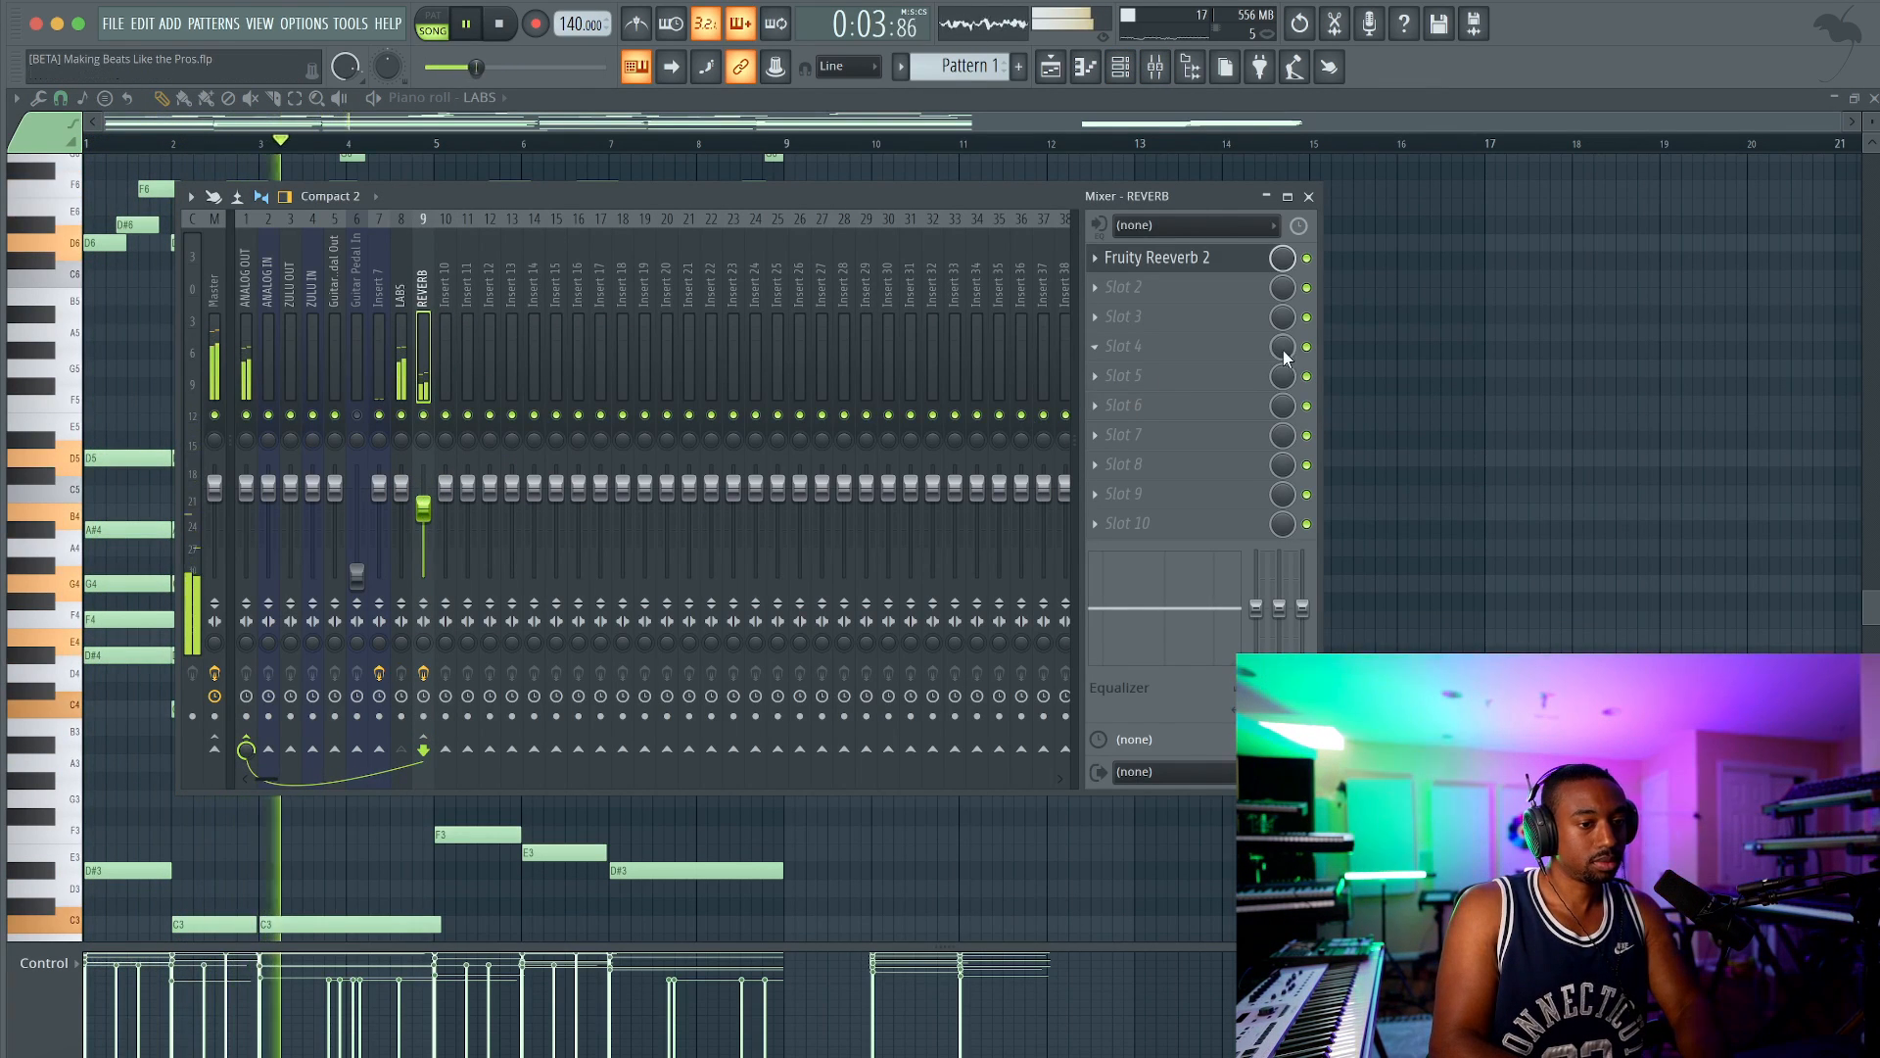
{"action": "key", "text": "F9"}
{"action": "scroll", "coordinate": [1083, 365], "scroll_direction": "up", "scroll_amount": 2}
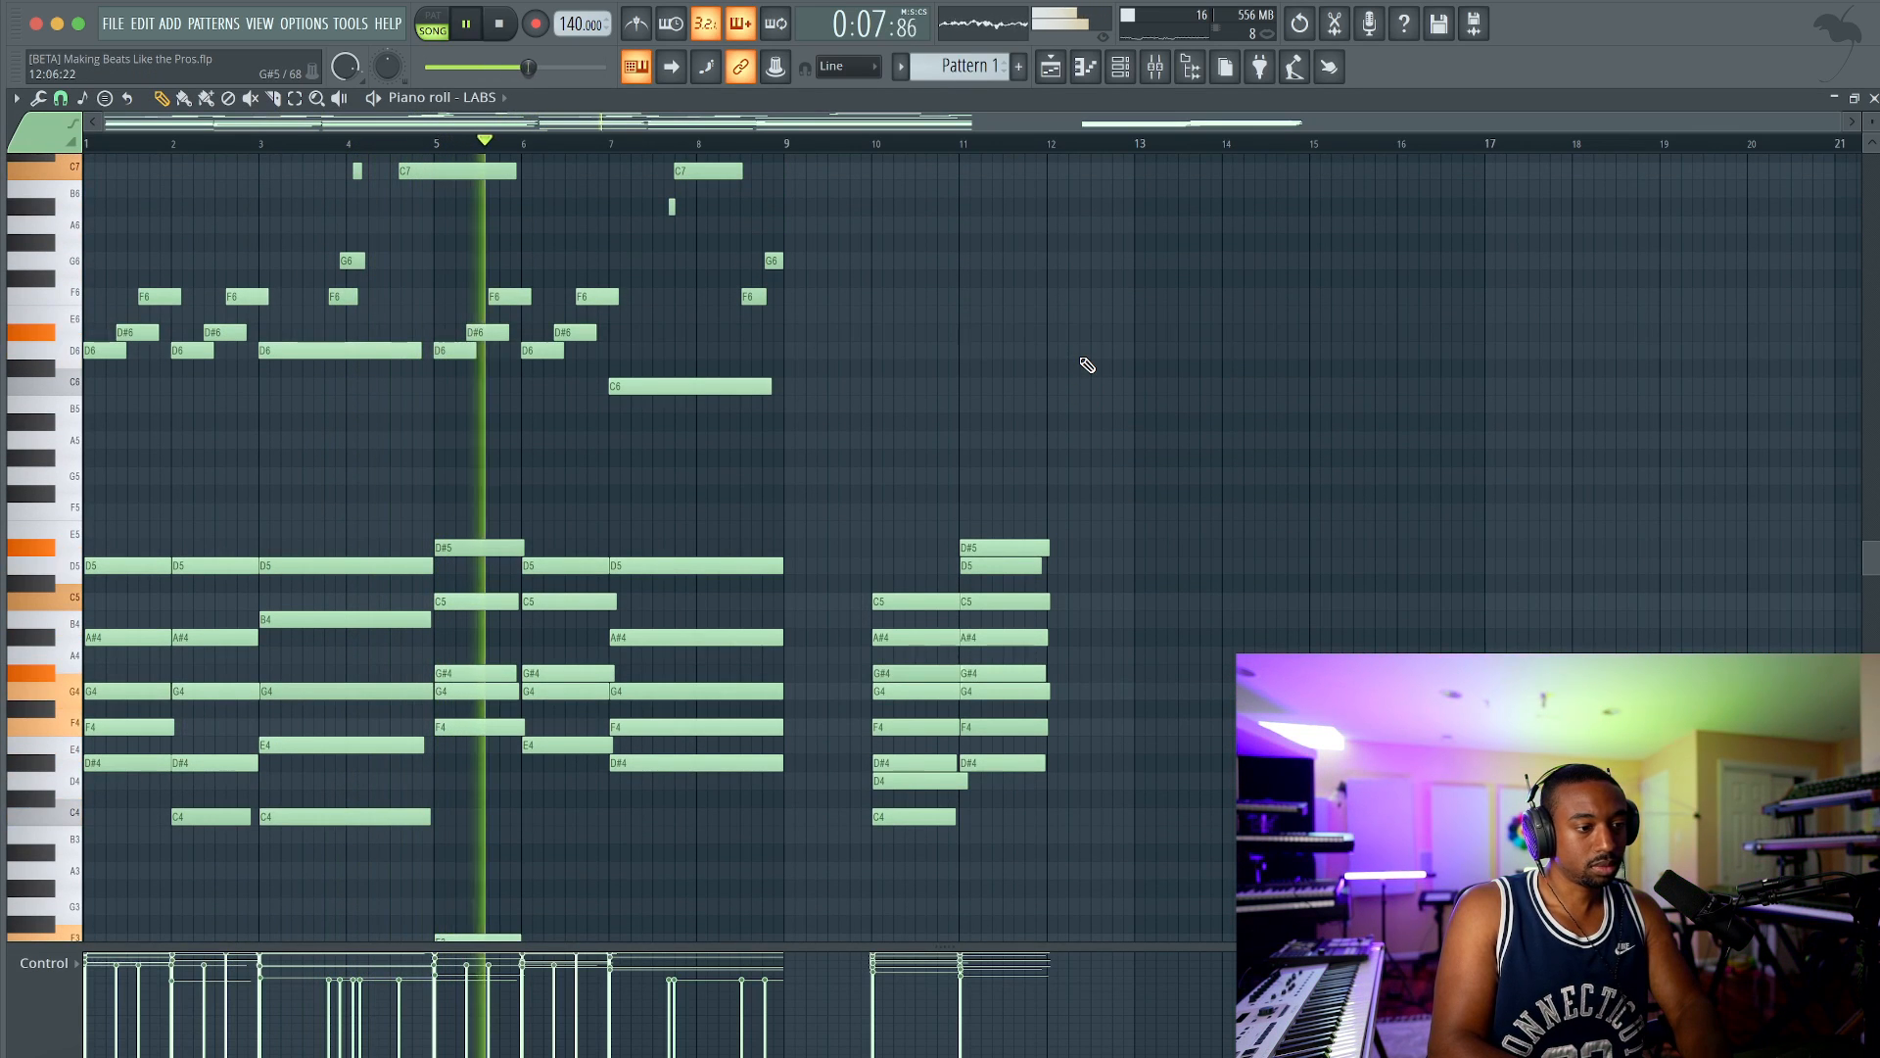
{"action": "left_click", "coordinate": [1155, 66]}
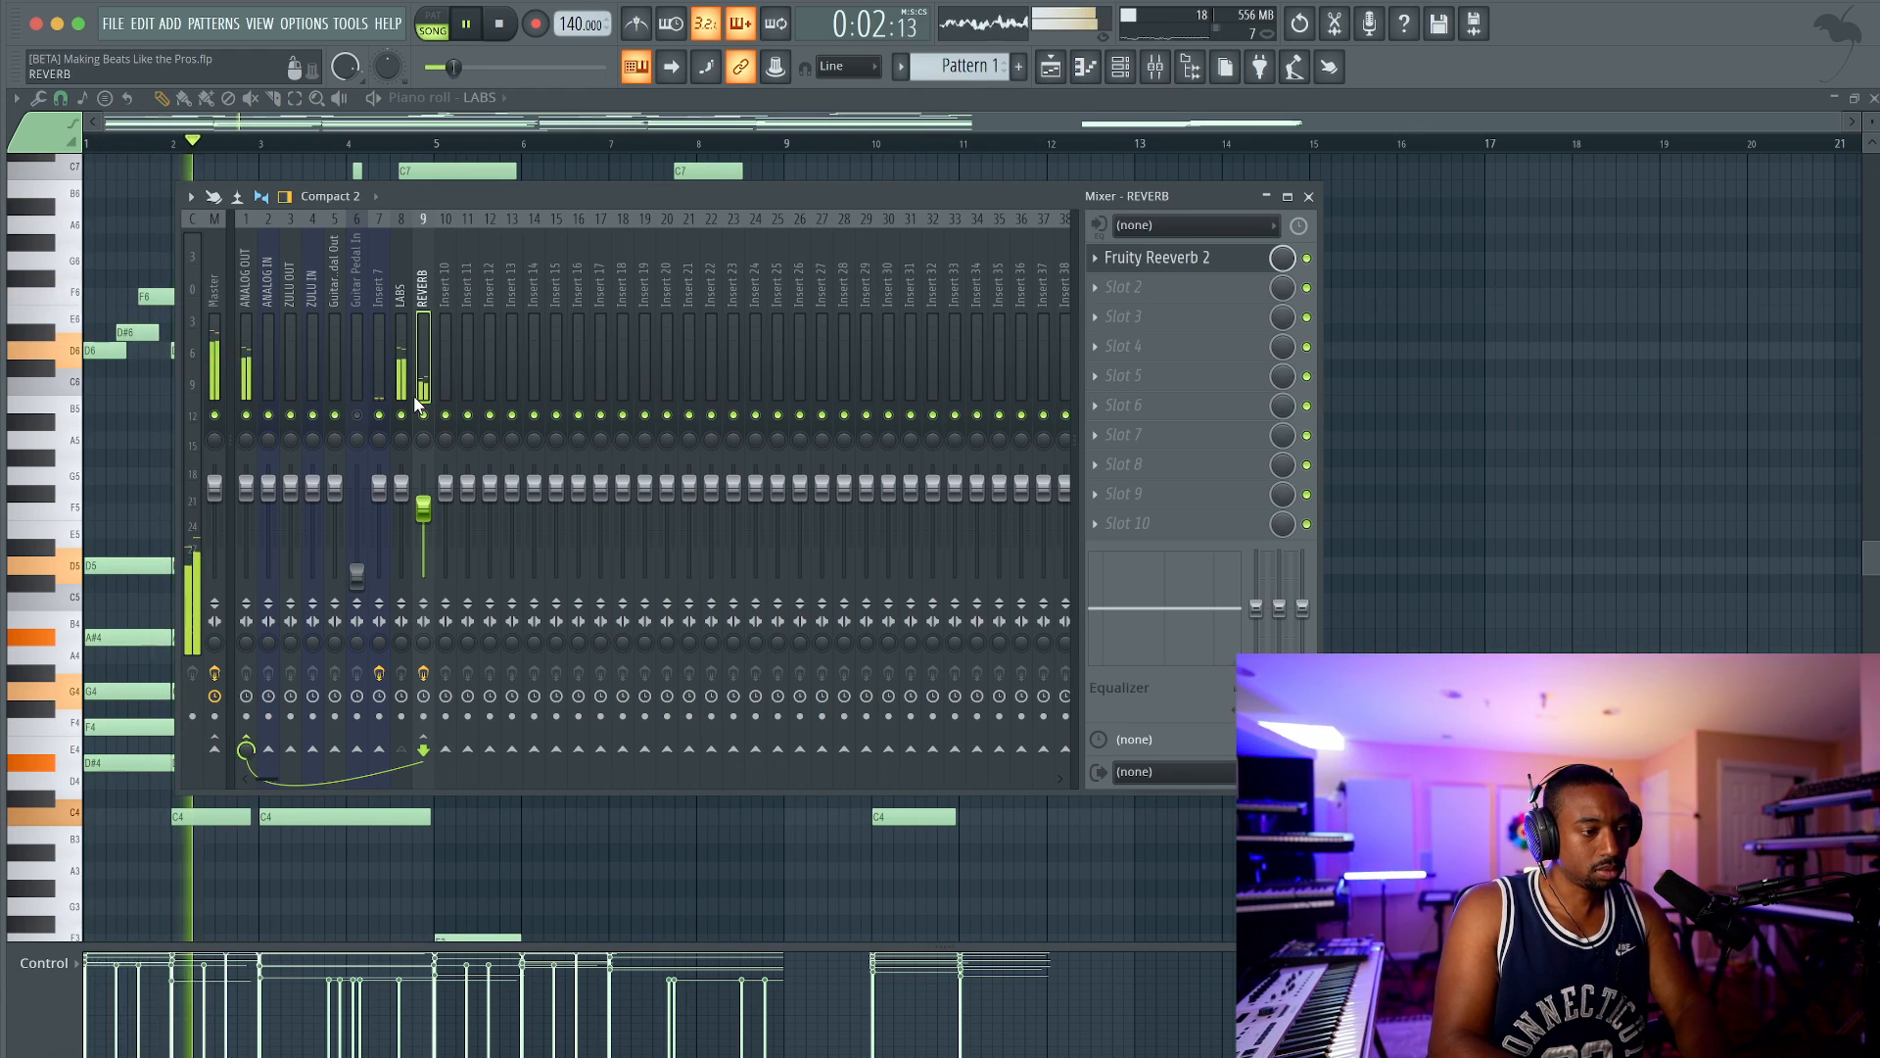
{"action": "left_click_drag", "start_coordinate": [423, 525], "coordinate": [423, 540]}
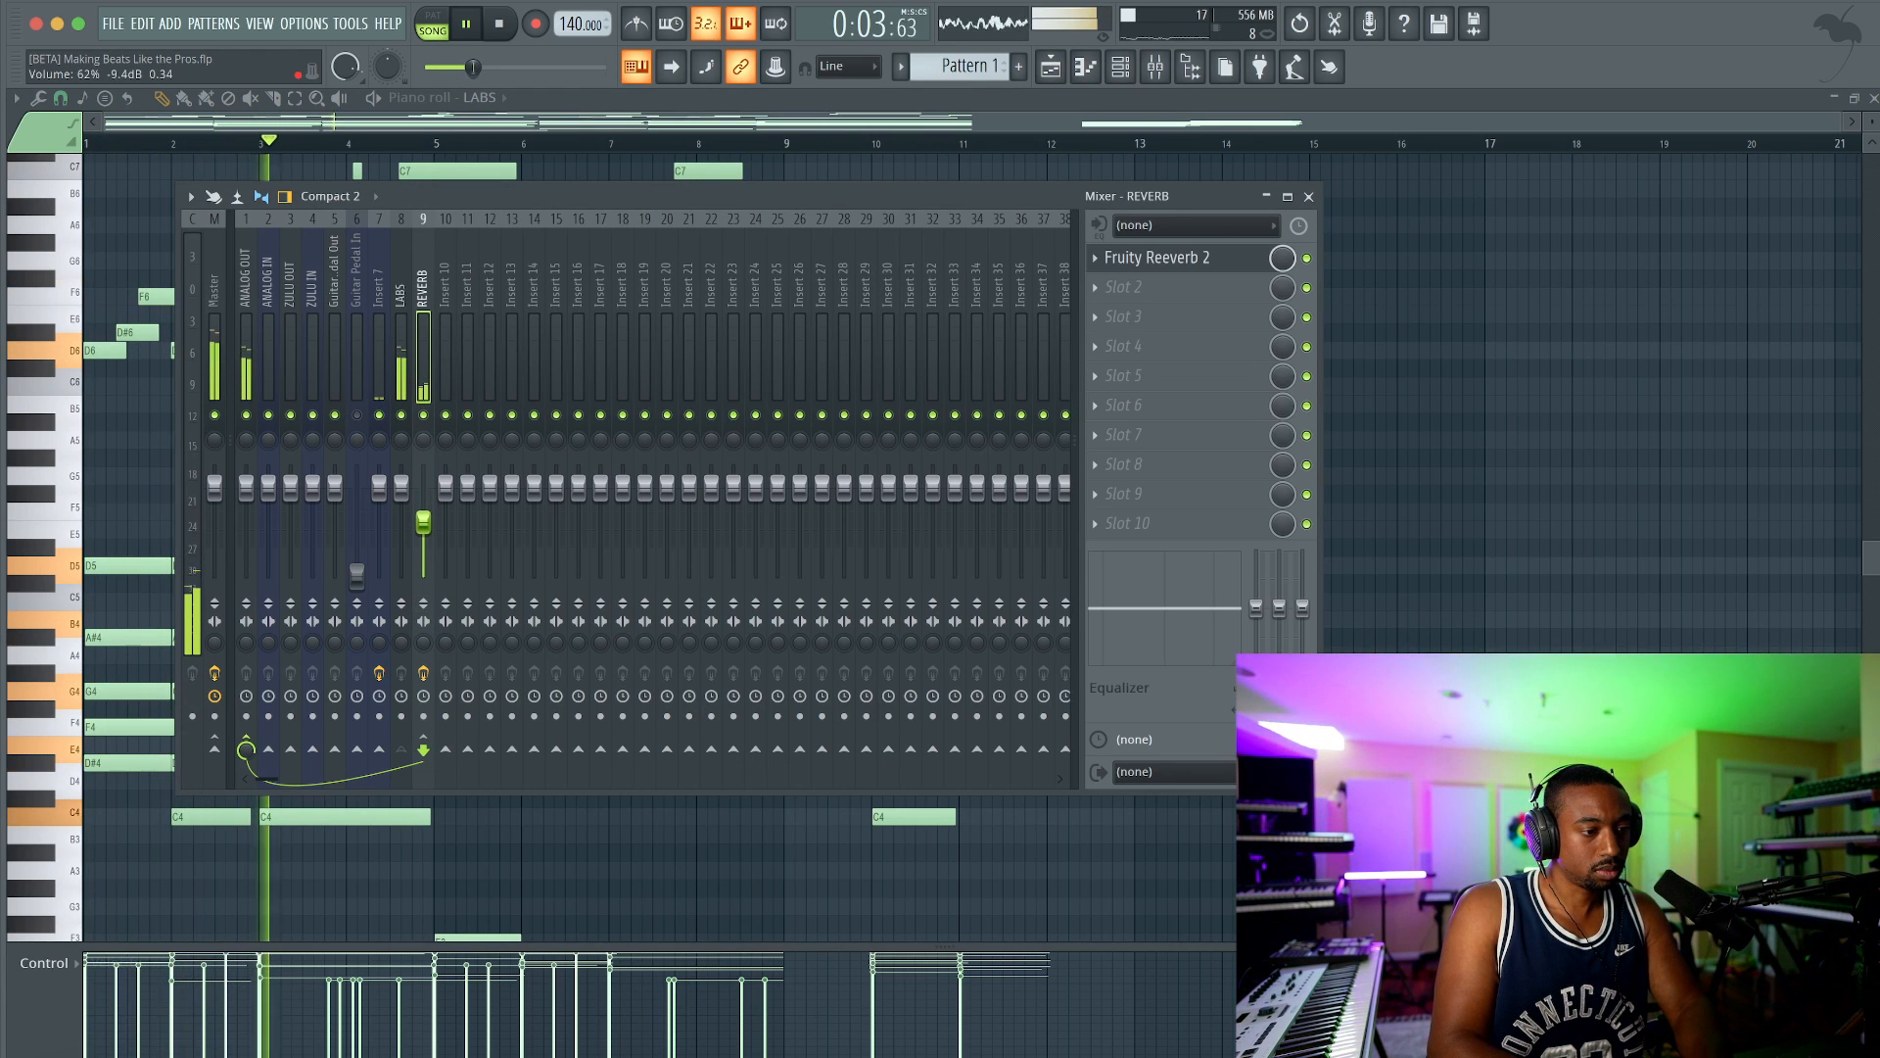
{"action": "left_click", "coordinate": [401, 509]}
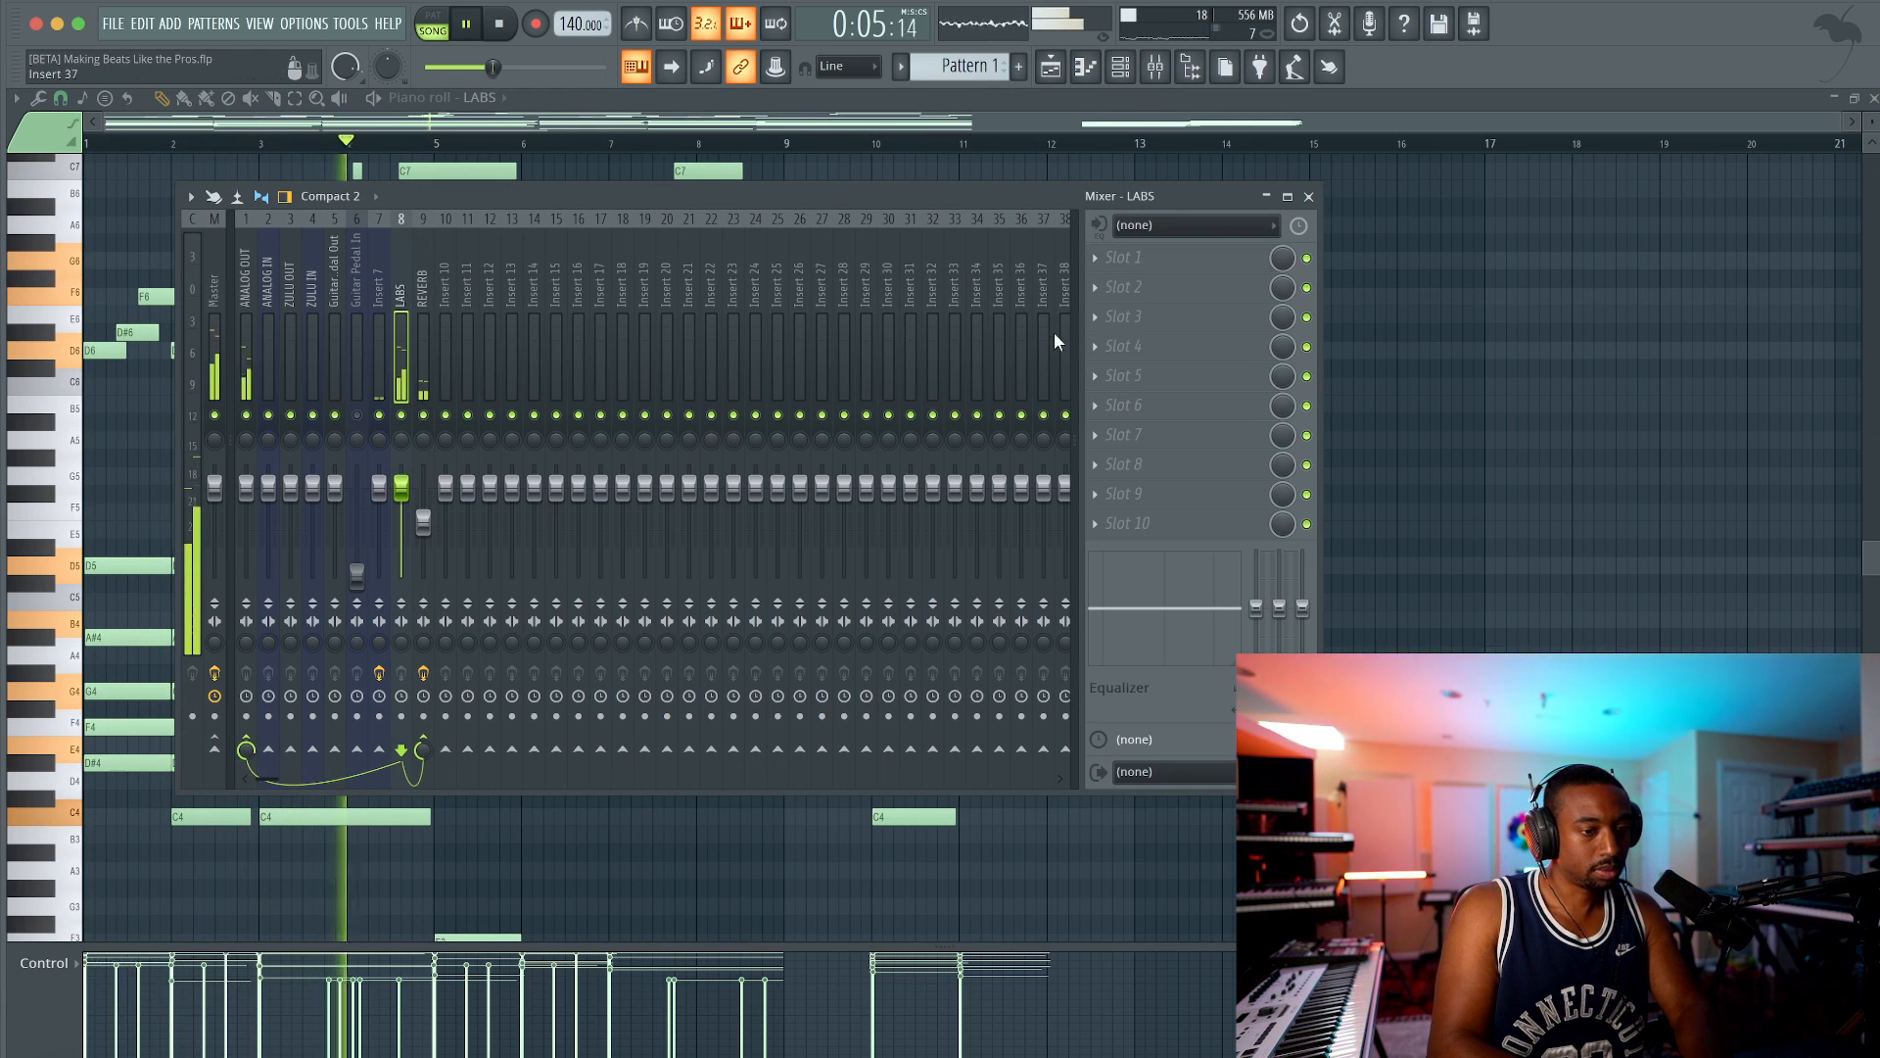
{"action": "left_click", "coordinate": [1309, 197]}
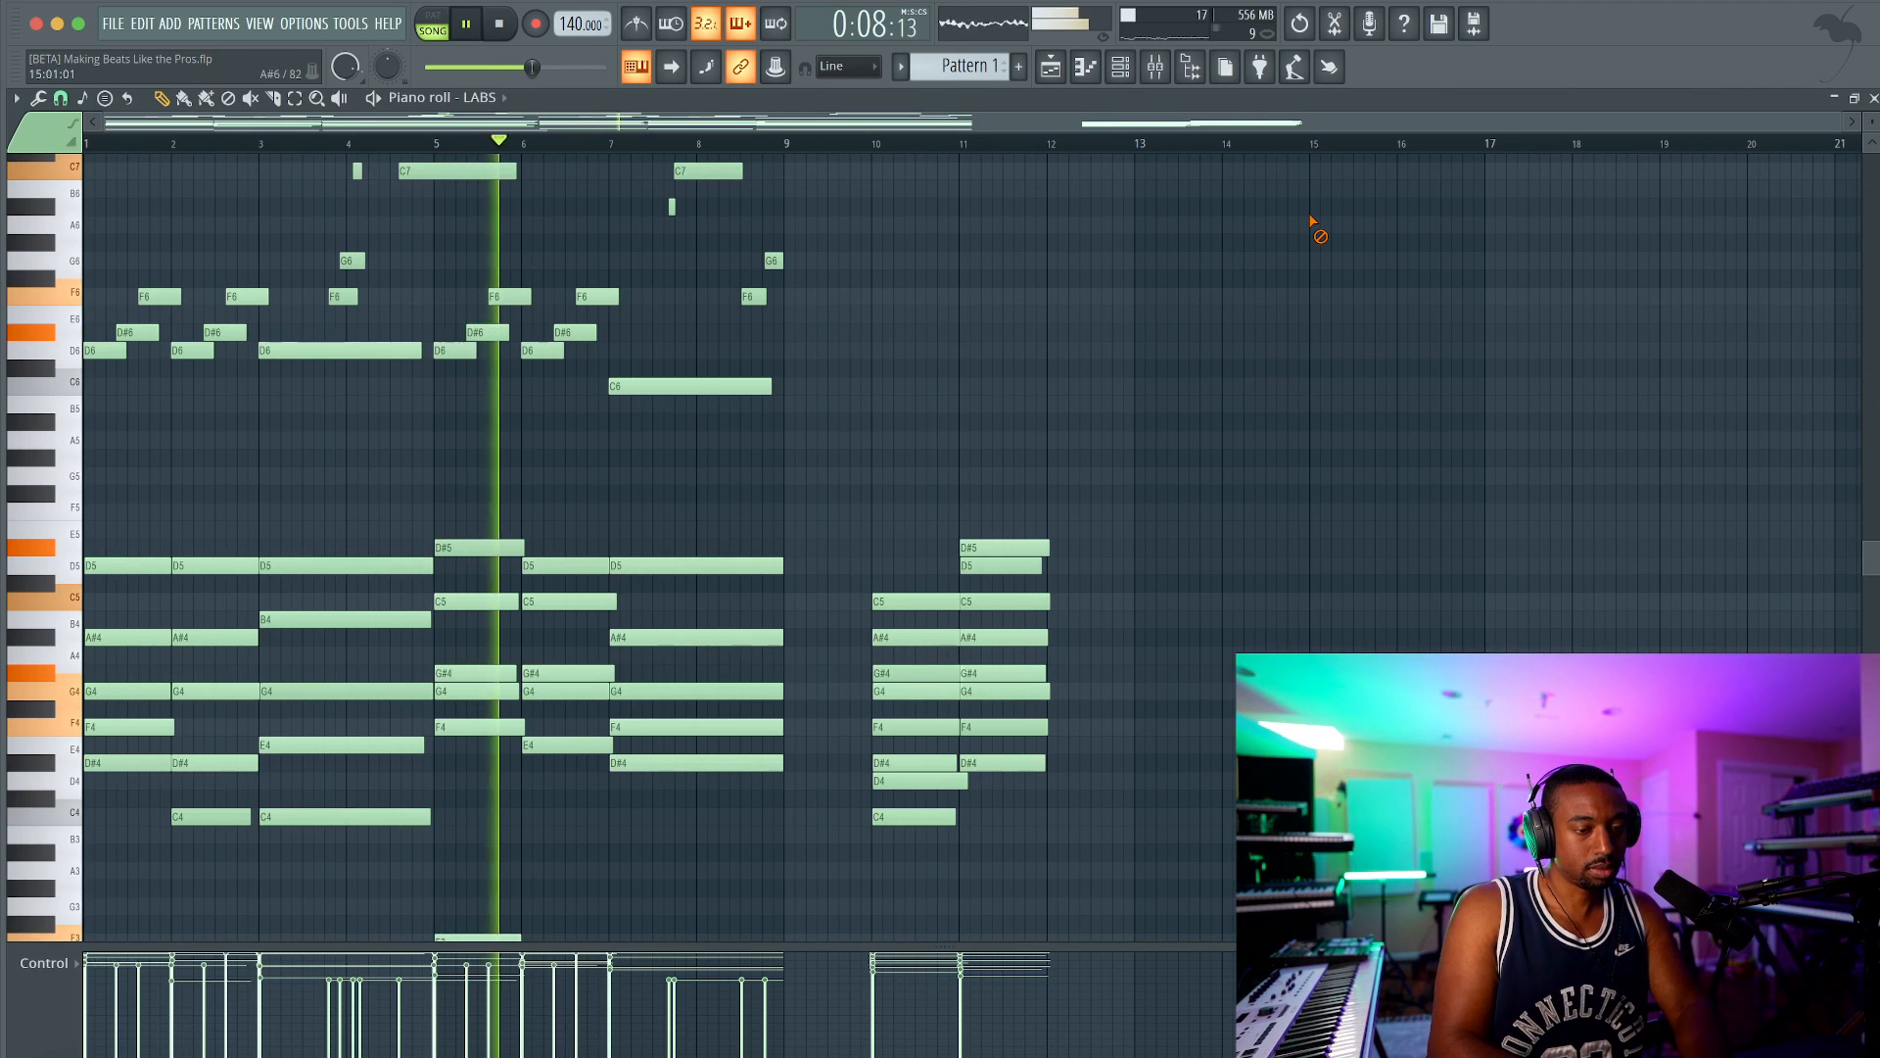
Step: Return to the Playlist, stop playback, and save the project
{"action": "left_click", "coordinate": [1872, 98]}
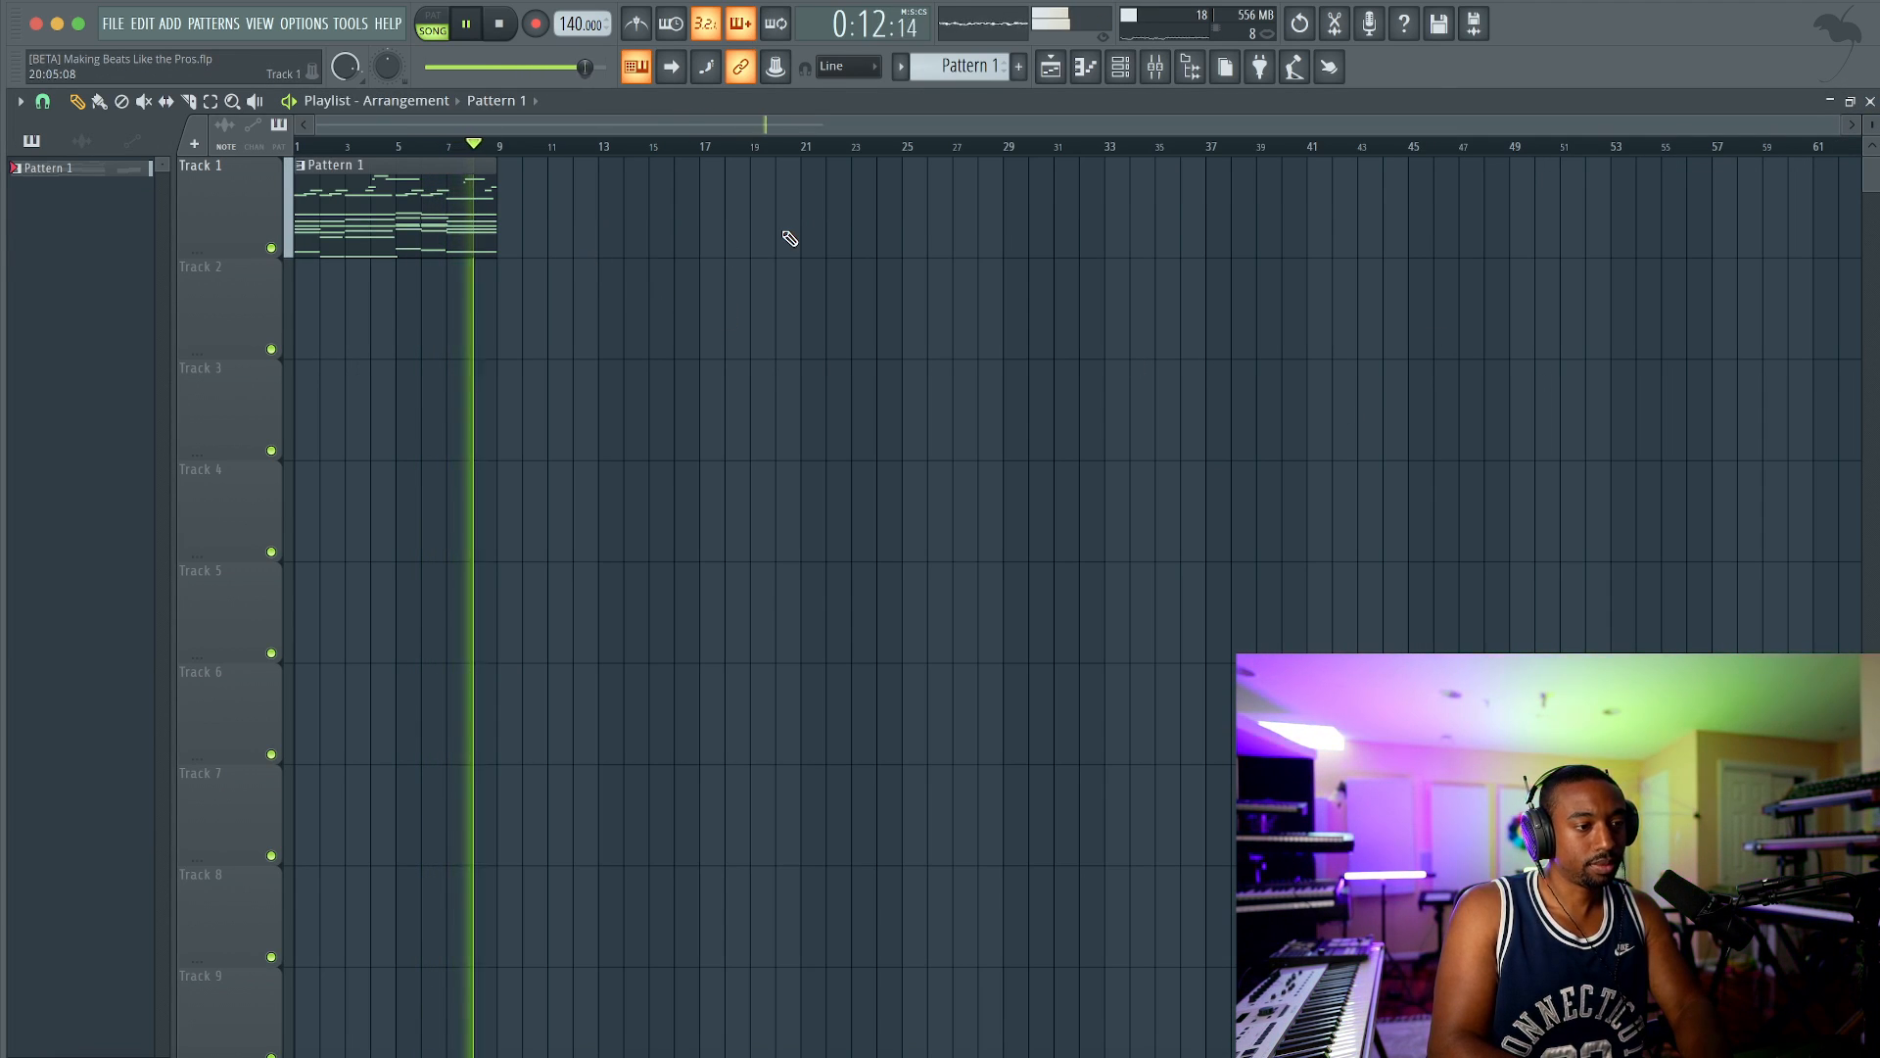
{"action": "key", "text": "space"}
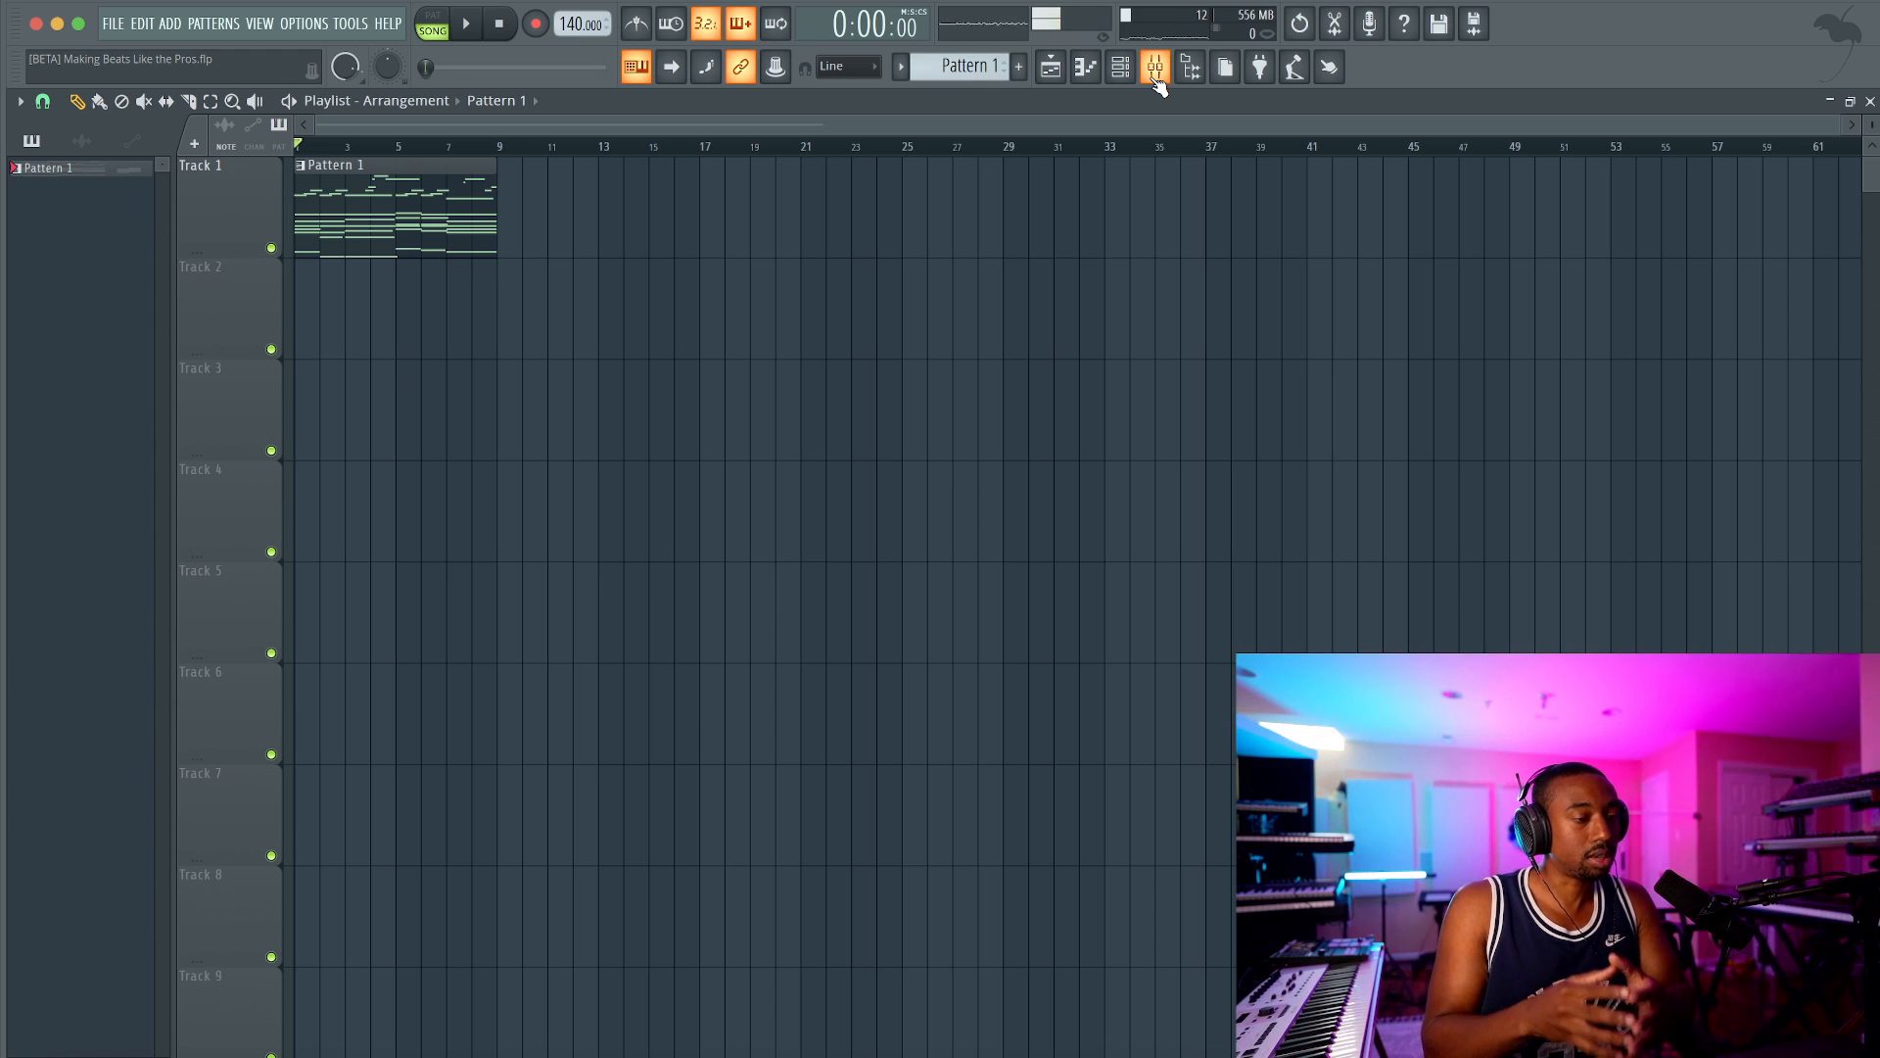
{"action": "key", "text": "ctrl+s"}
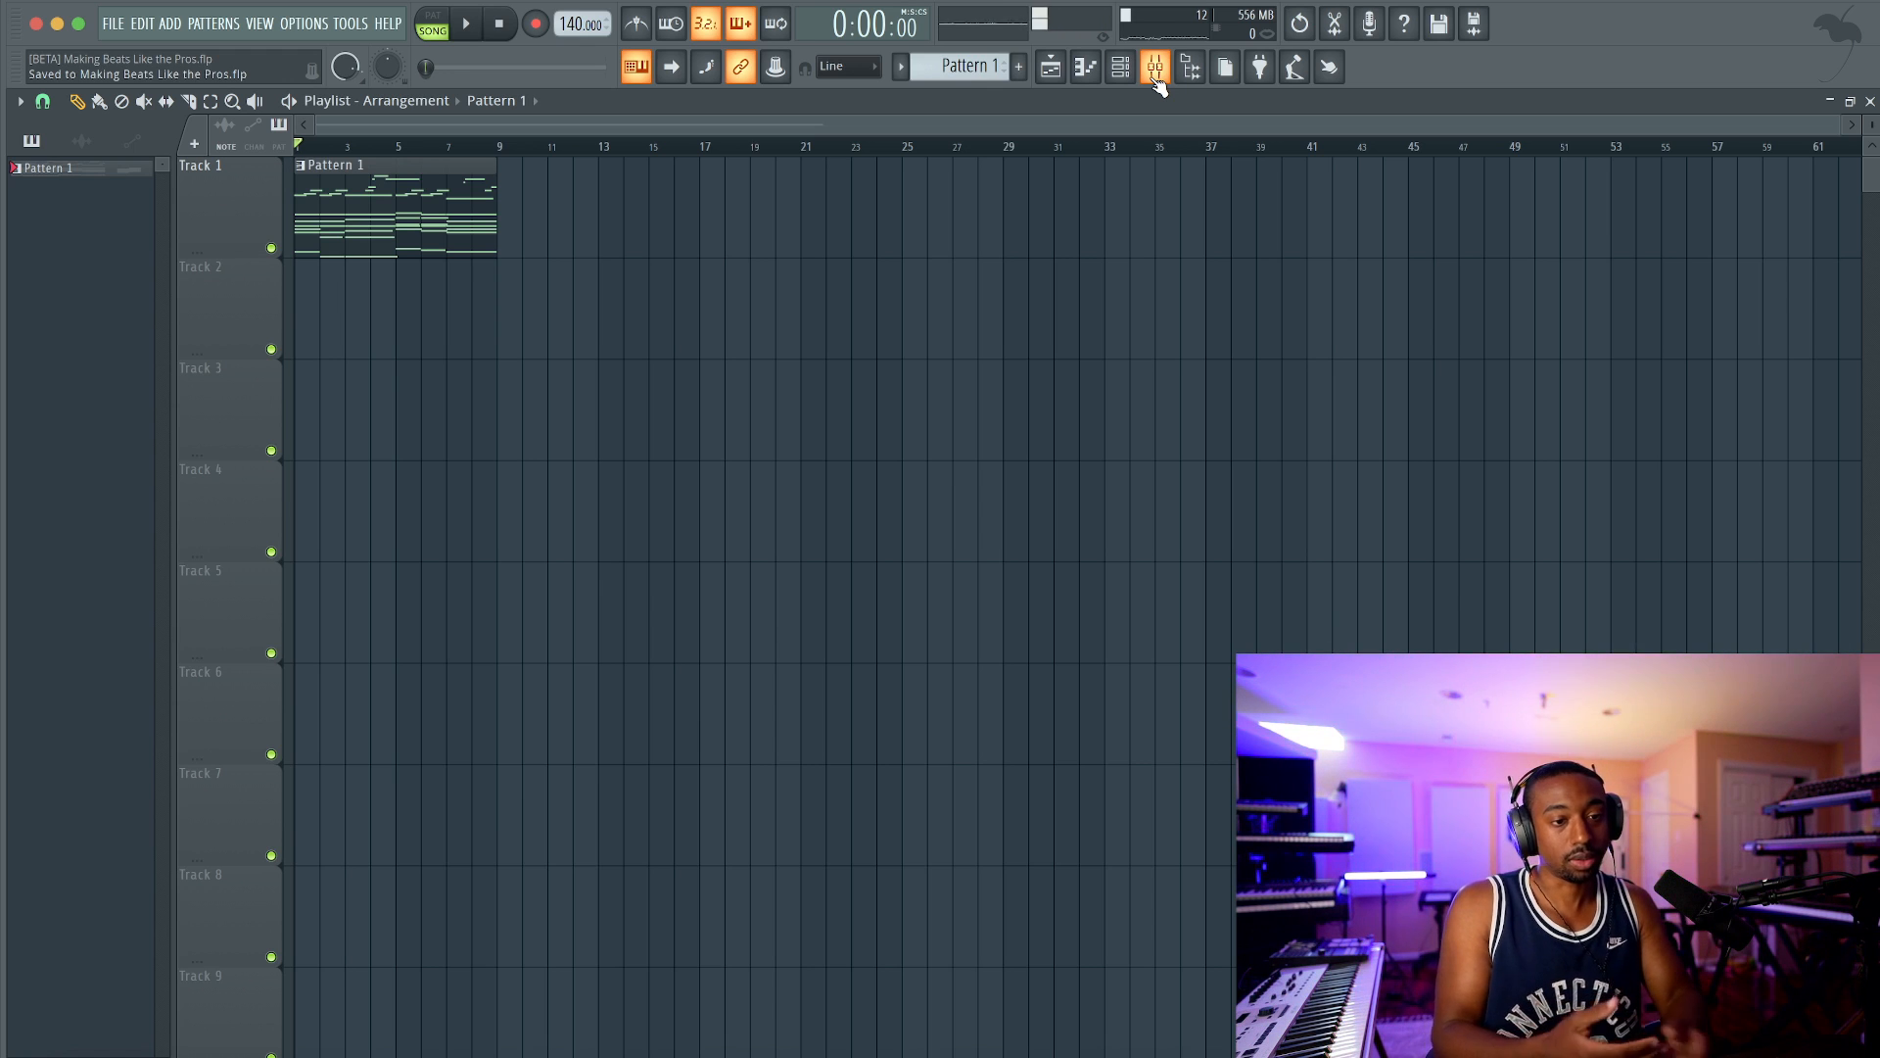